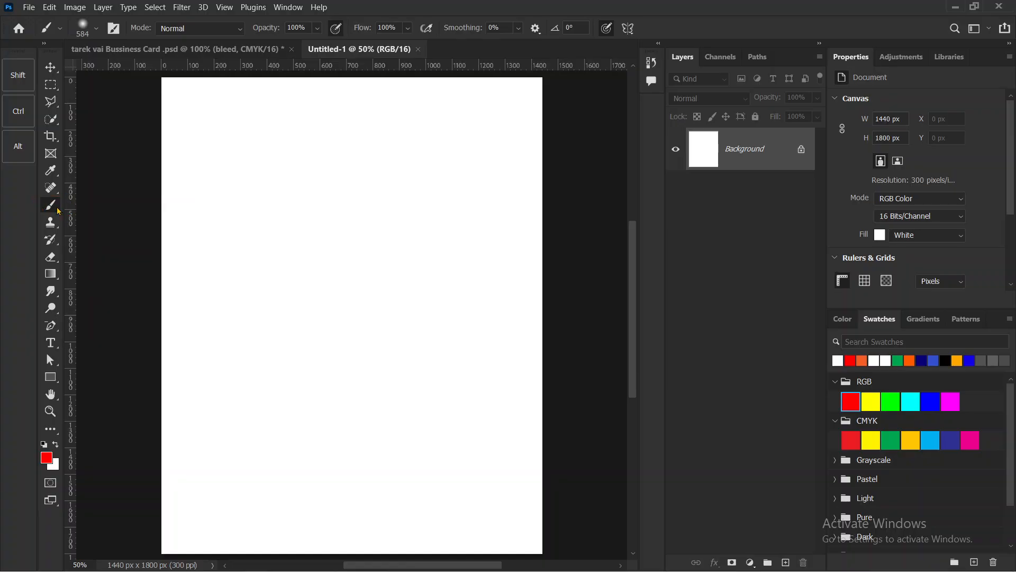
Activate the standard Brush Tool from the group holding the Pencil, Color Replacement and Mixer Brush tools.
right_click(48, 206)
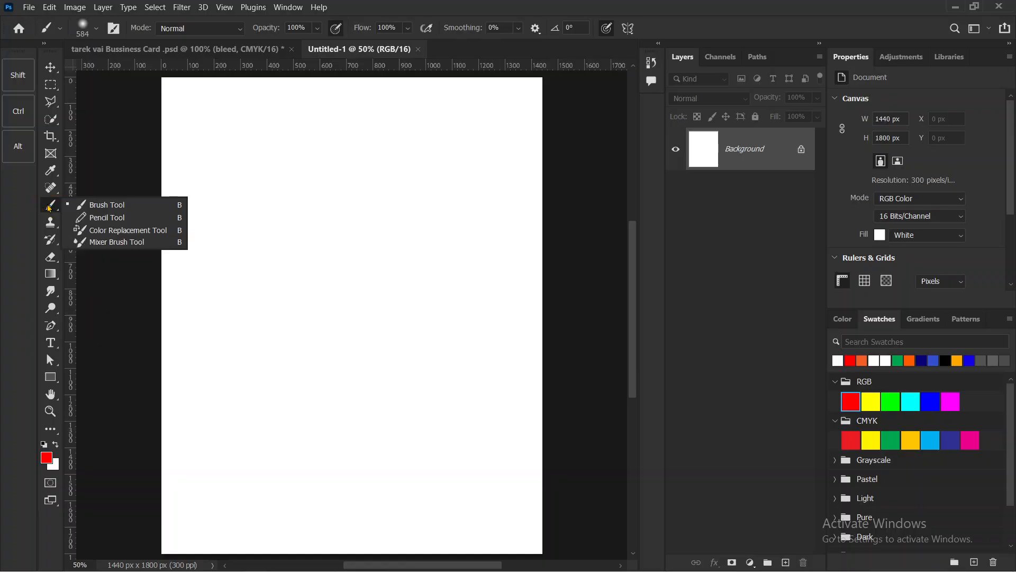
left_click(100, 205)
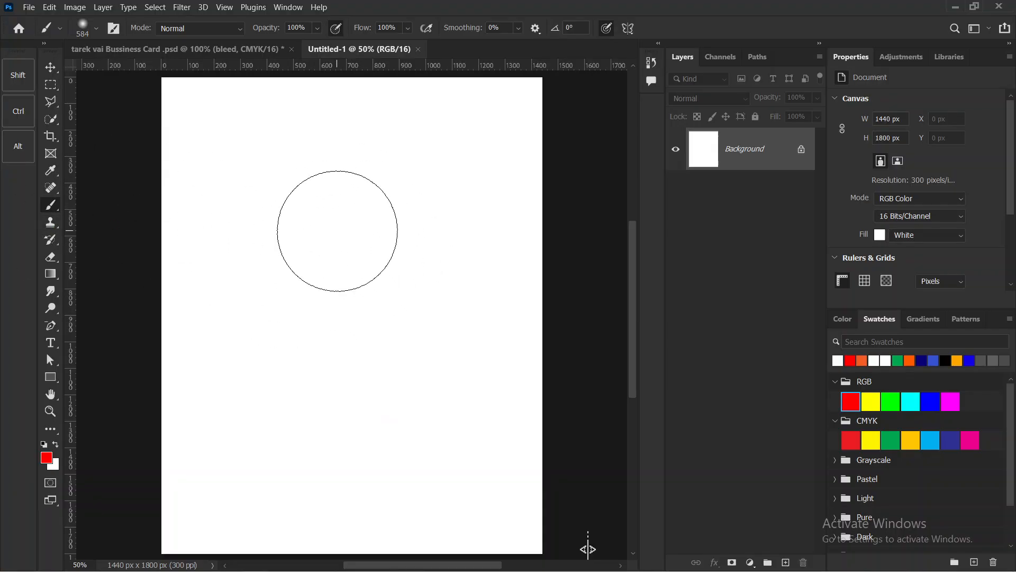
right_click(54, 208)
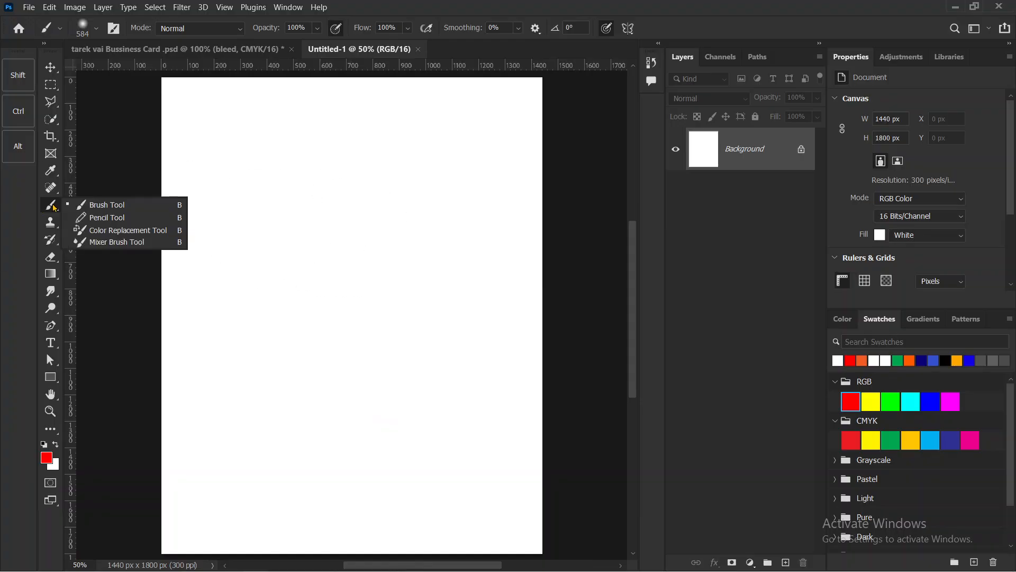
left_click(92, 204)
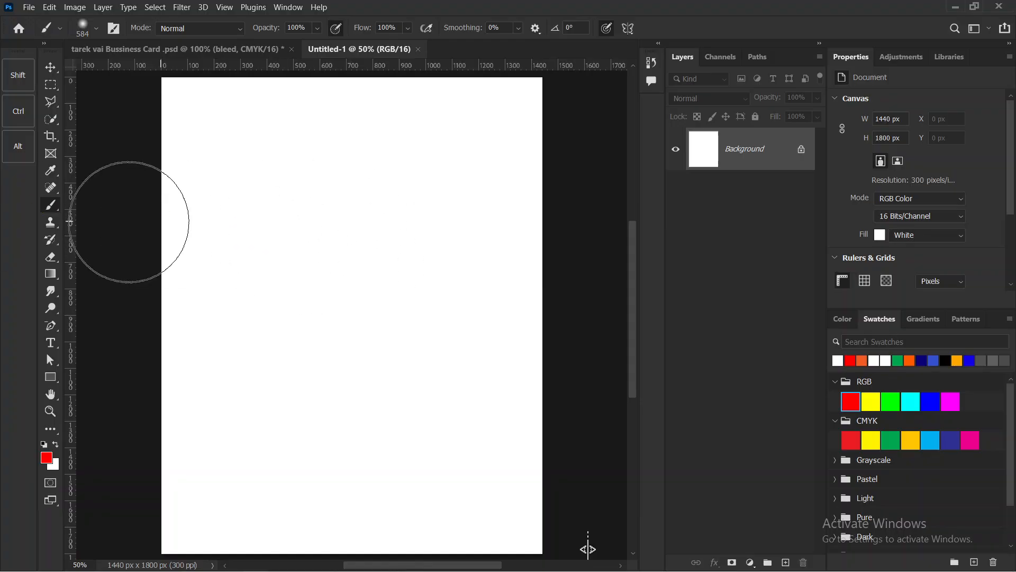
right_click(56, 210)
left_click(56, 211)
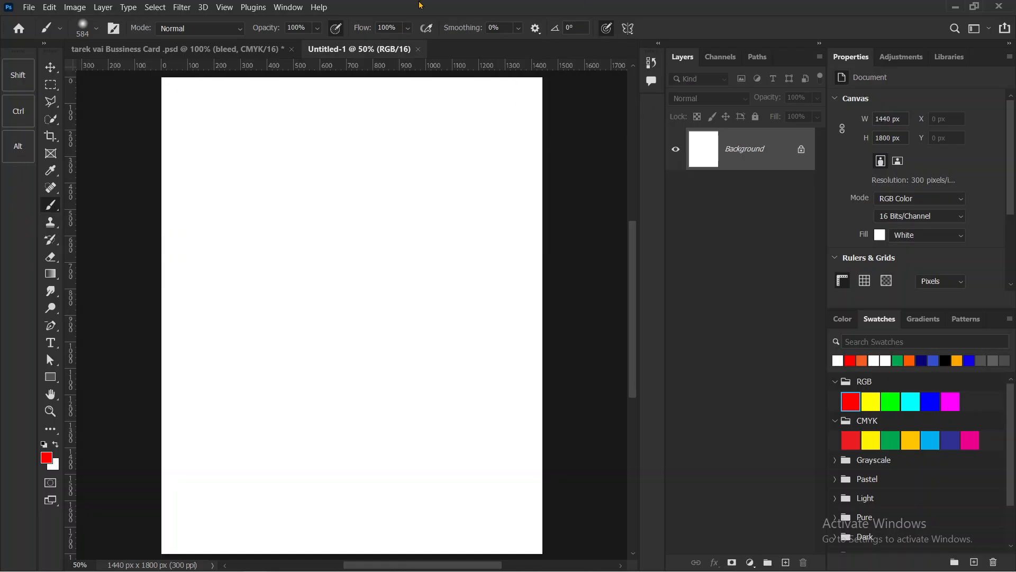
Show the Brushes and Brush Settings panels and dock them side by side in the Properties panel group.
left_click(286, 7)
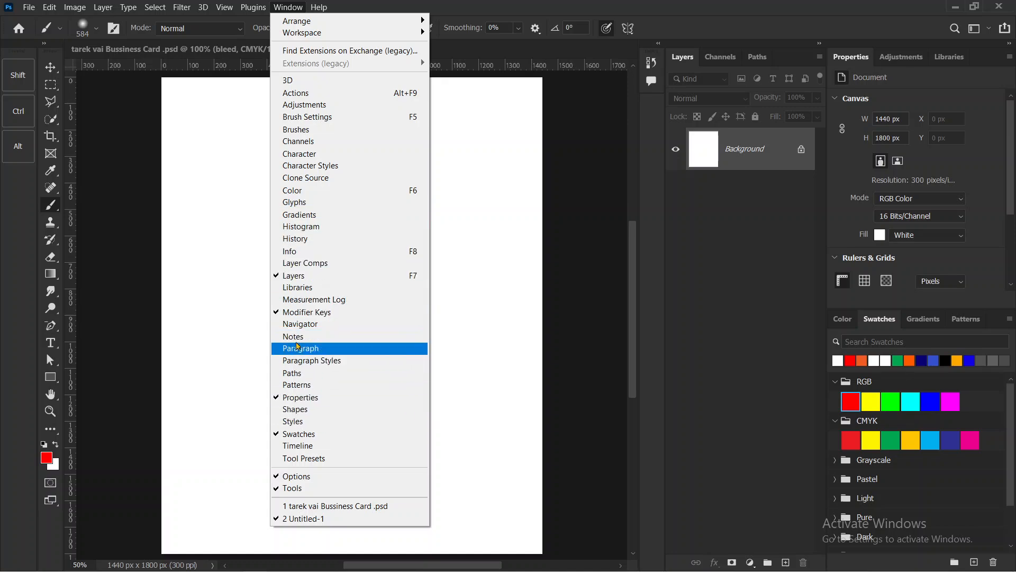
left_click(295, 129)
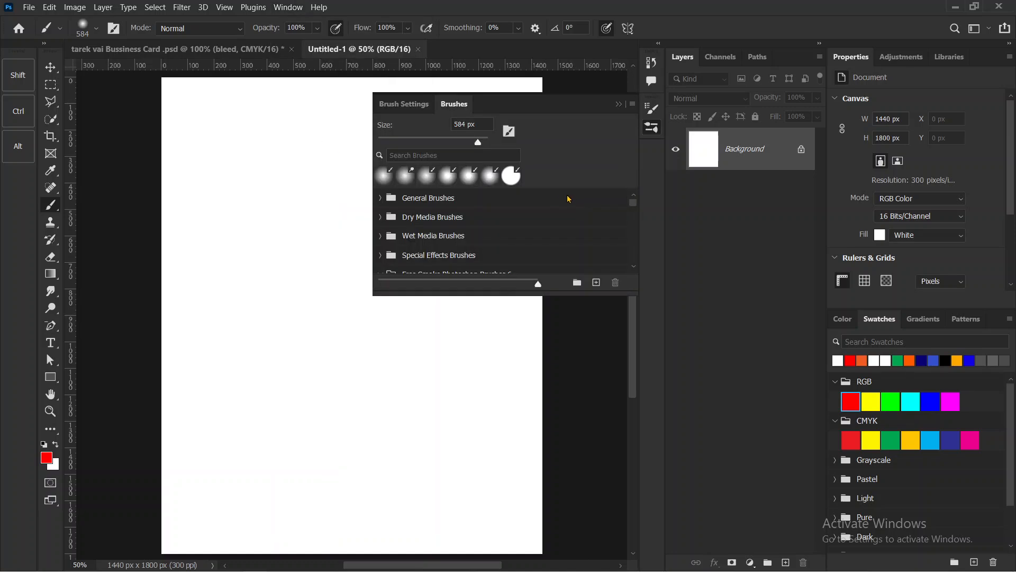
mouse_move(512, 102)
left_mouse_down()
mouse_move(405, 109)
mouse_move(405, 149)
mouse_move(695, 159)
mouse_move(921, 76)
mouse_move(913, 56)
mouse_move(879, 60)
mouse_move(900, 68)
left_mouse_up()
mouse_move(988, 79)
left_mouse_down()
mouse_move(992, 64)
mouse_move(879, 58)
left_mouse_up()
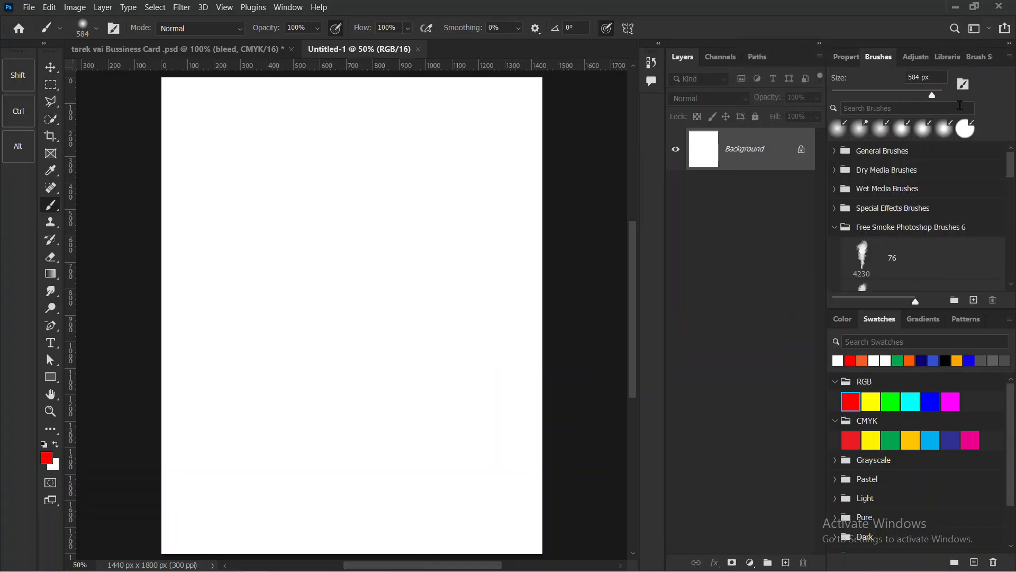
left_click_drag(979, 57, 912, 75)
Choose the Kyle's Spatter Brushes - Spatter Bot preset from the Special Effects Brushes folder.
scroll(891, 200, "down", 1)
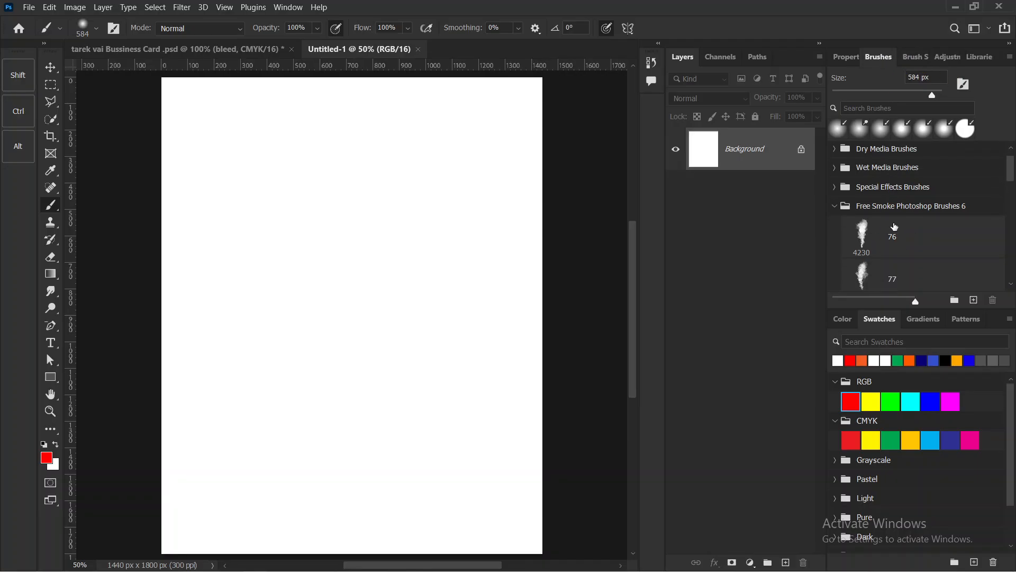
scroll(862, 225, "up", 1)
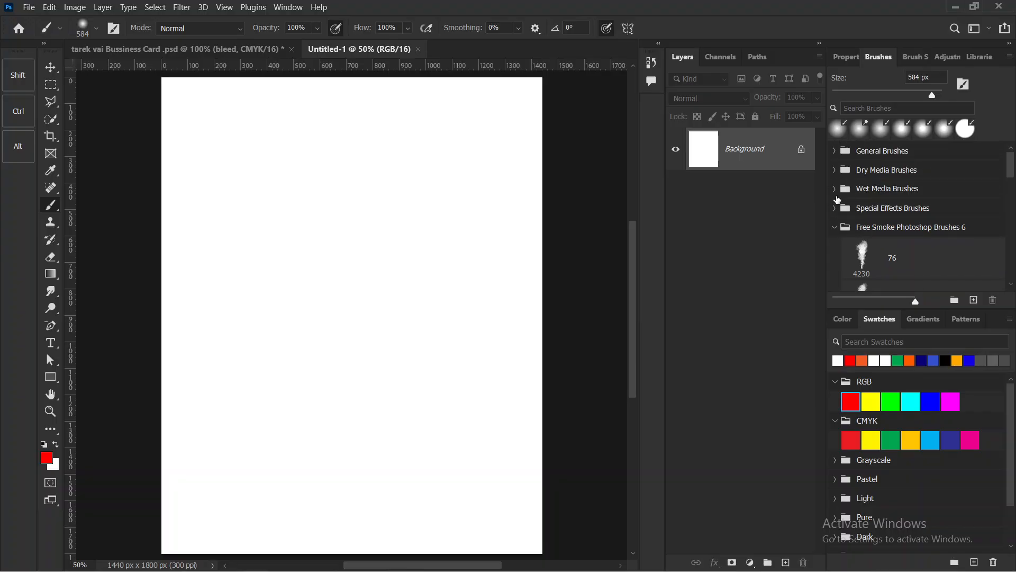
left_click(835, 208)
scroll(894, 245, "down", 1)
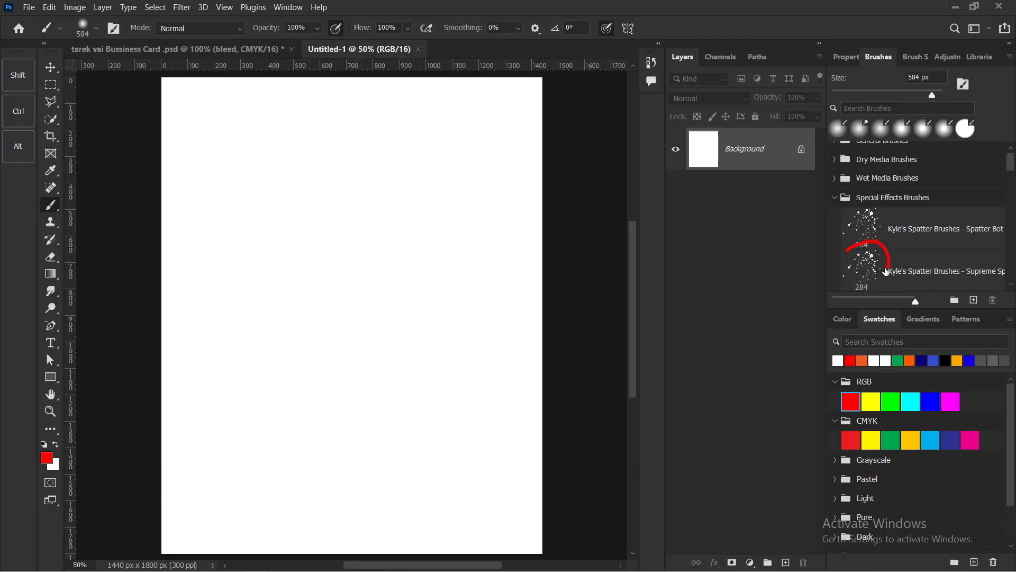
left_click(873, 227)
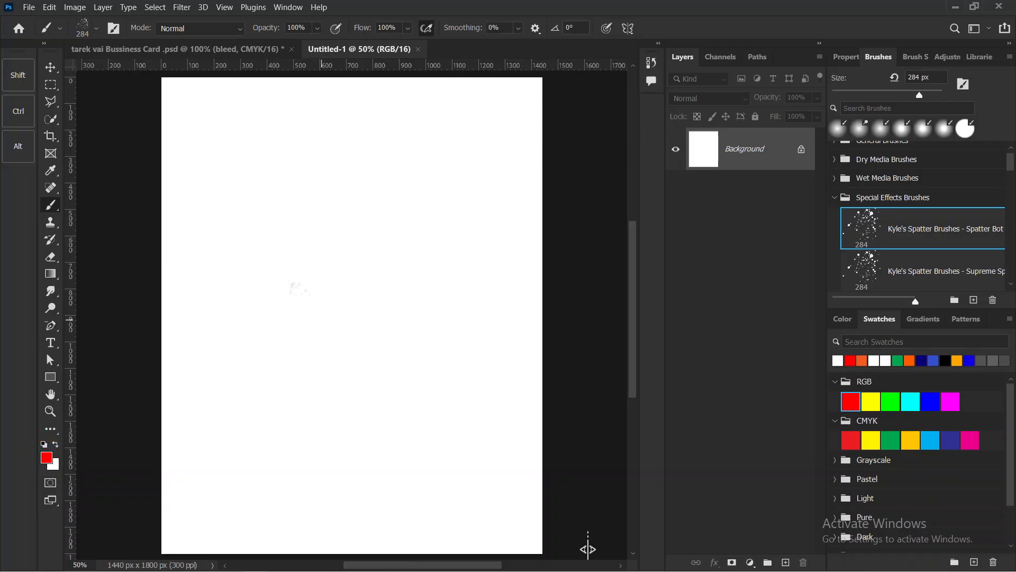
Set the spatter brush size to 495 px and paint red spatter over most of the white canvas.
right_click(247, 207)
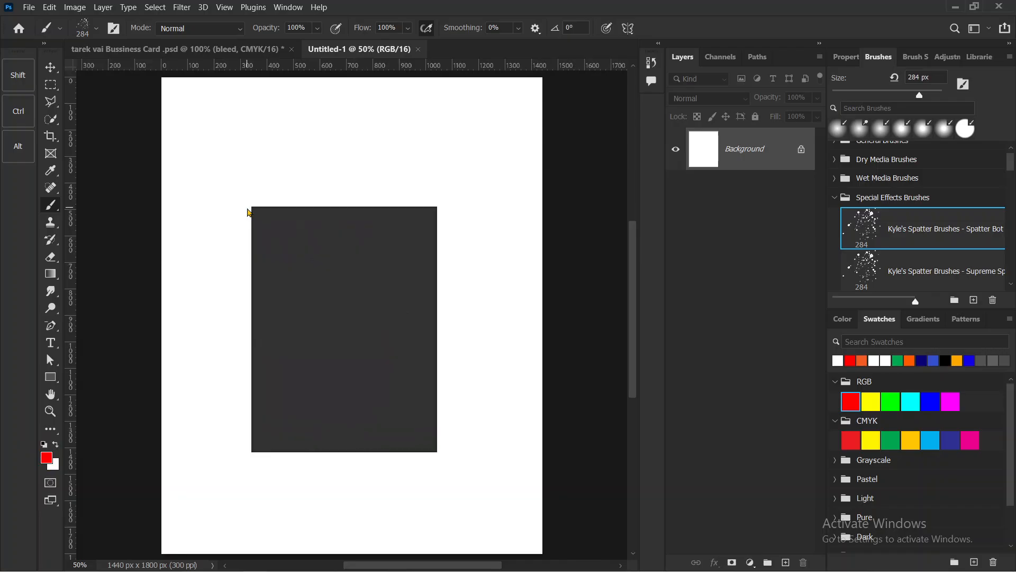
left_click(393, 237)
mouse_move(239, 163)
left_mouse_down()
mouse_move(348, 229)
mouse_move(368, 308)
mouse_move(360, 418)
left_mouse_up()
mouse_move(450, 471)
left_mouse_down()
mouse_move(478, 486)
mouse_move(260, 424)
mouse_move(500, 366)
left_mouse_up()
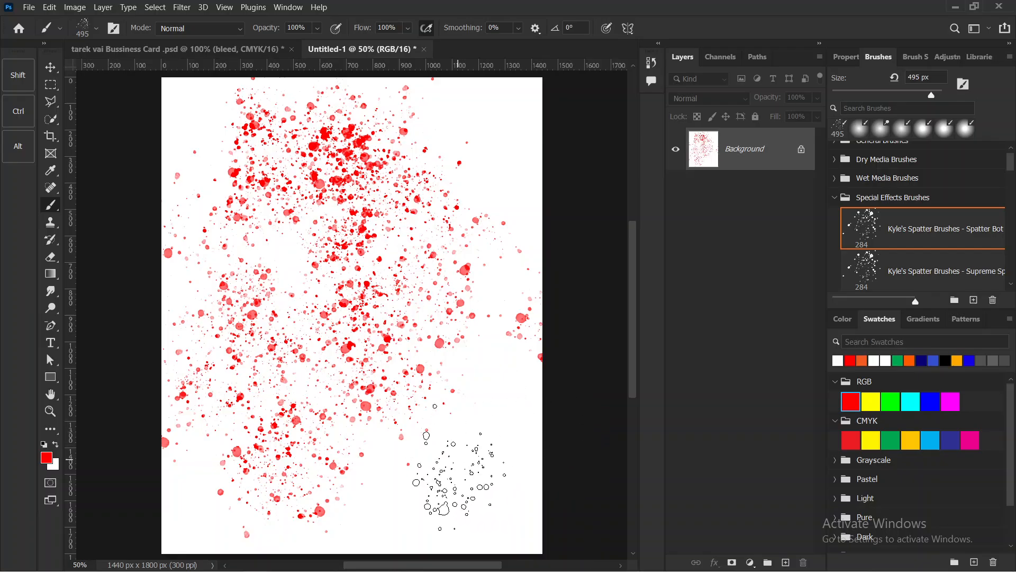
left_click_drag(466, 474, 556, 431)
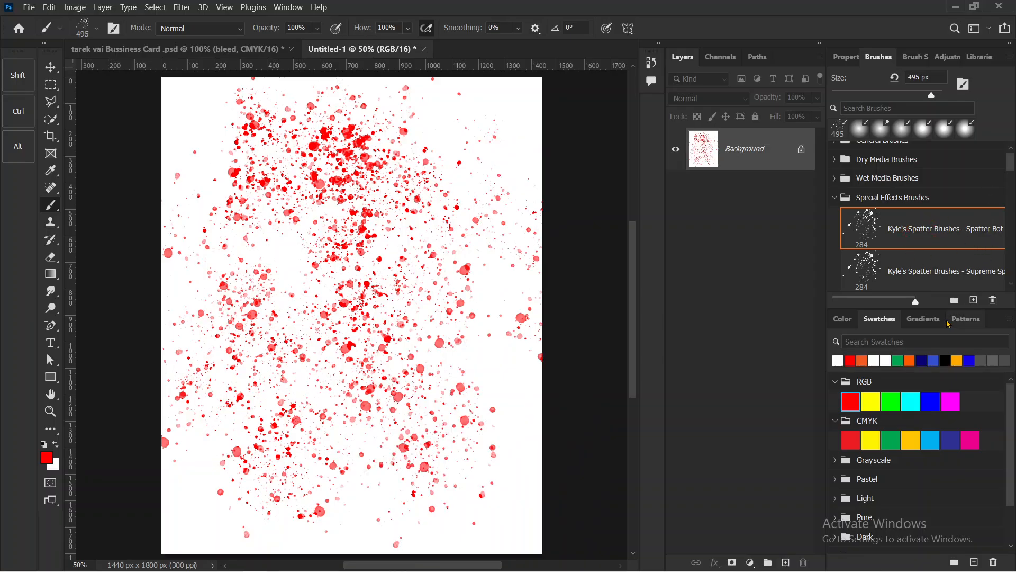
Switch the foreground colour to the RGB green swatch and paint green spatter across the middle and lower canvas.
scroll(920, 260, "down", 1)
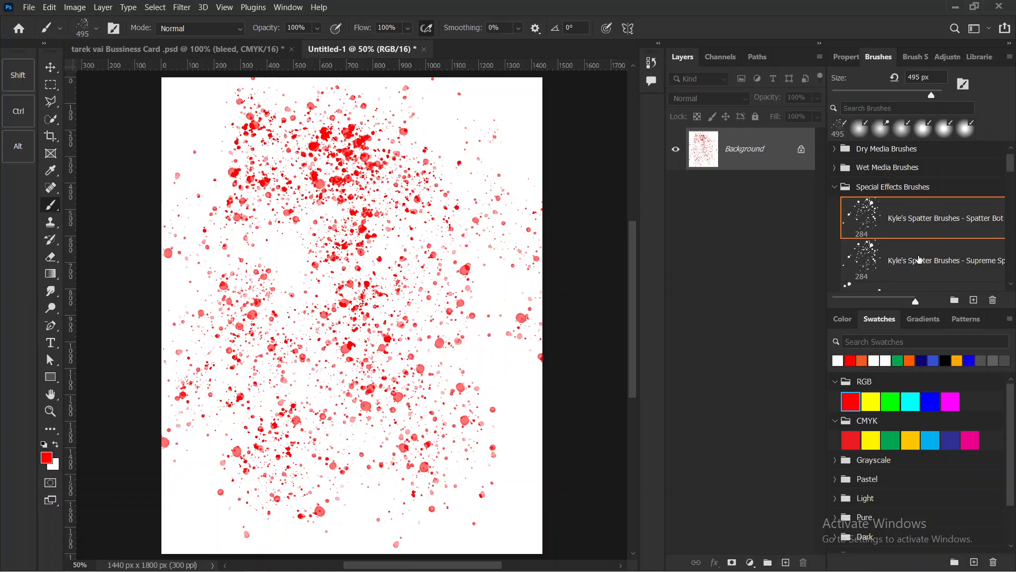
scroll(919, 260, "down", 1)
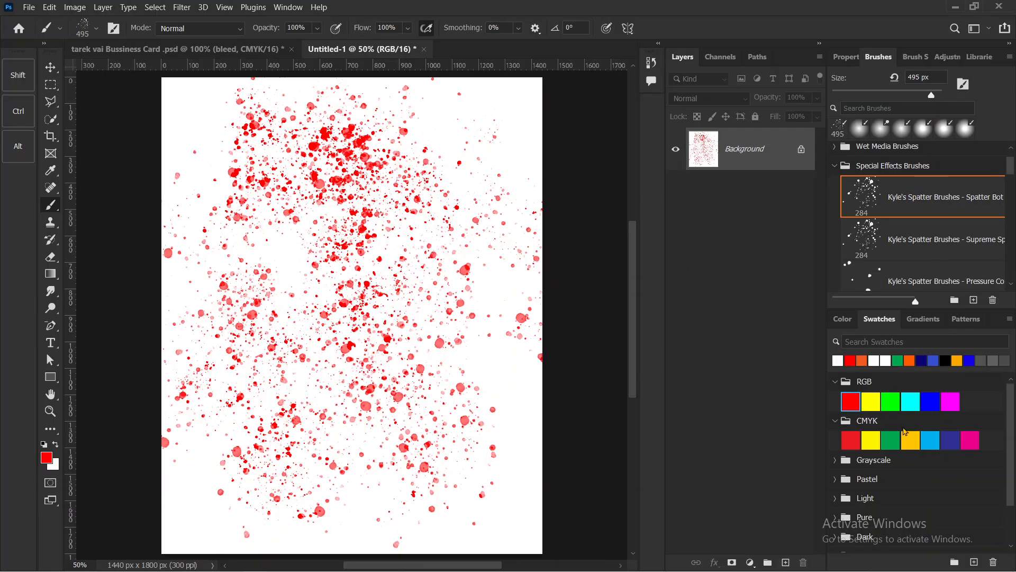
left_click(894, 397)
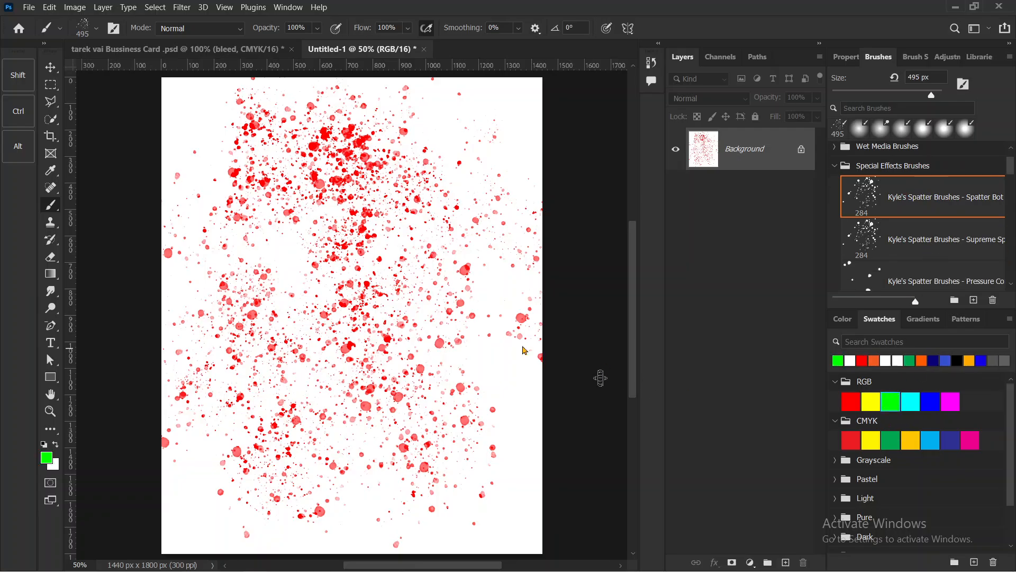
mouse_move(291, 198)
left_mouse_down()
mouse_move(395, 235)
mouse_move(386, 329)
mouse_move(263, 414)
mouse_move(346, 468)
mouse_move(582, 465)
left_mouse_up()
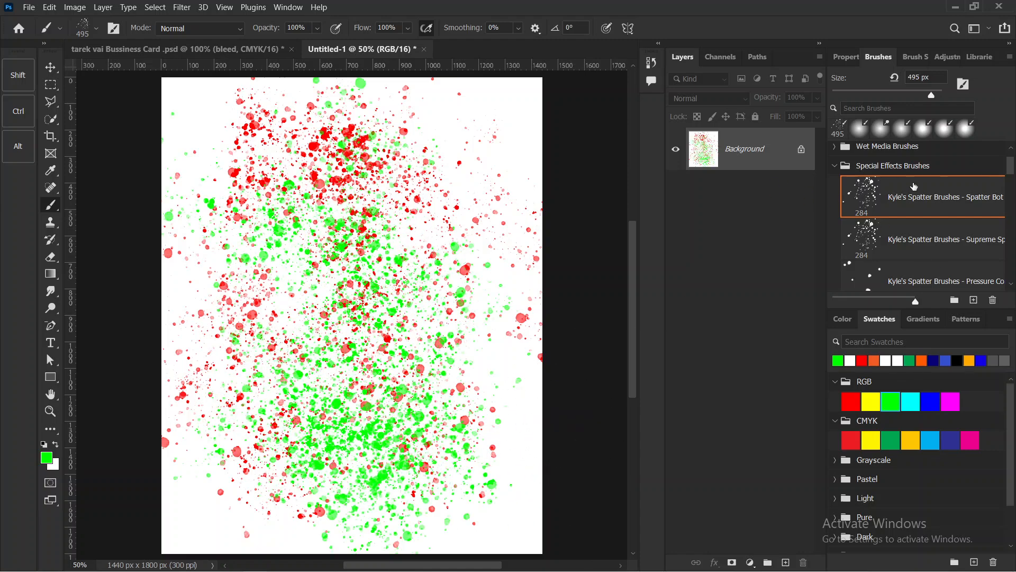
Choose smoke brush 78 from Free Smoke Photoshop Brushes 6 and add a new layer above the Background.
left_click(836, 166)
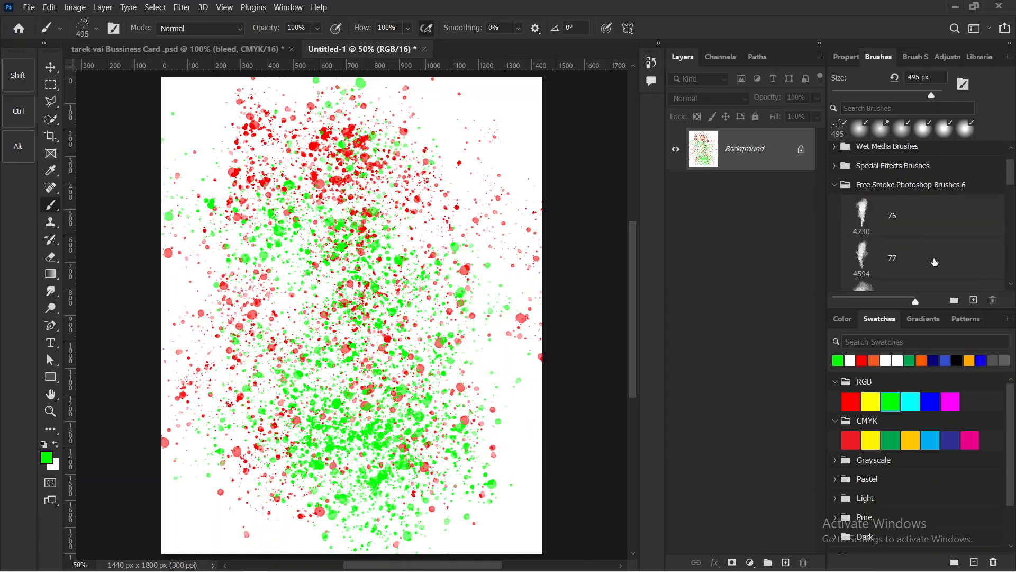
scroll(873, 174, "down", 2)
left_click(871, 269)
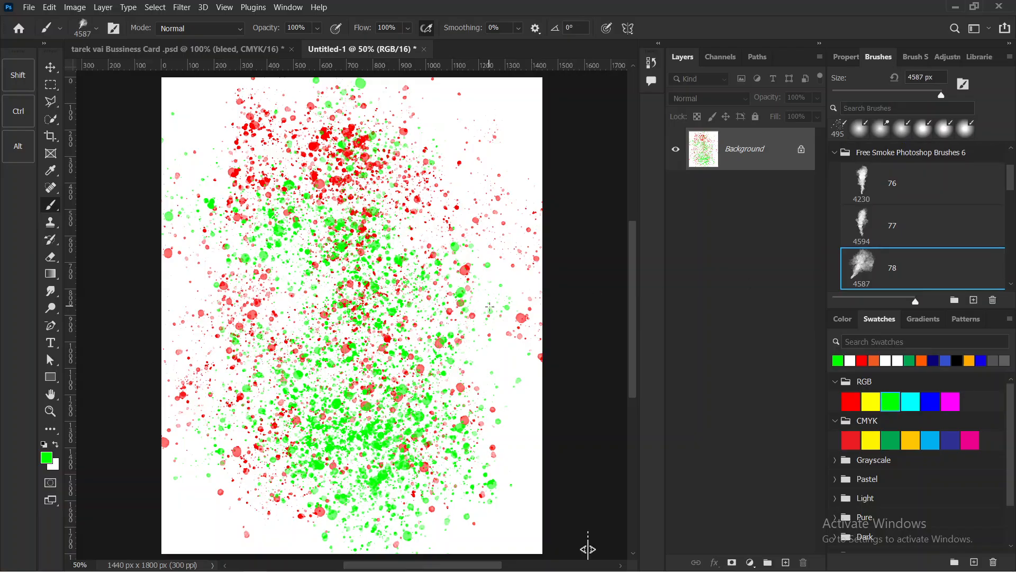
left_click(786, 562)
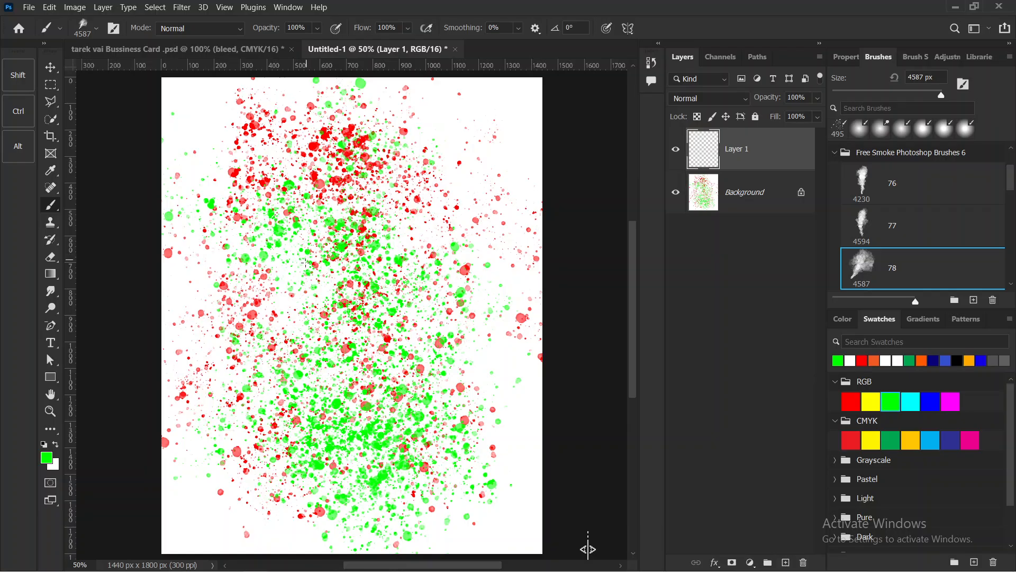
Examine the design in the open business card document, and return to the Untitled-1 document.
left_click_drag(382, 269, 241, 313)
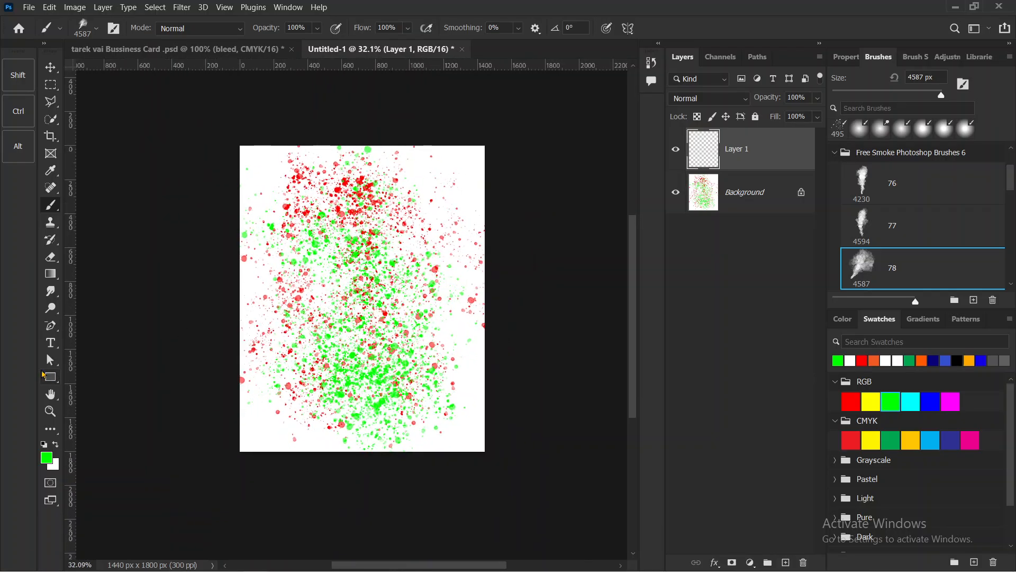
mouse_move(35, 365)
left_mouse_down()
mouse_move(60, 364)
mouse_move(65, 380)
mouse_move(53, 393)
mouse_move(32, 369)
left_mouse_up()
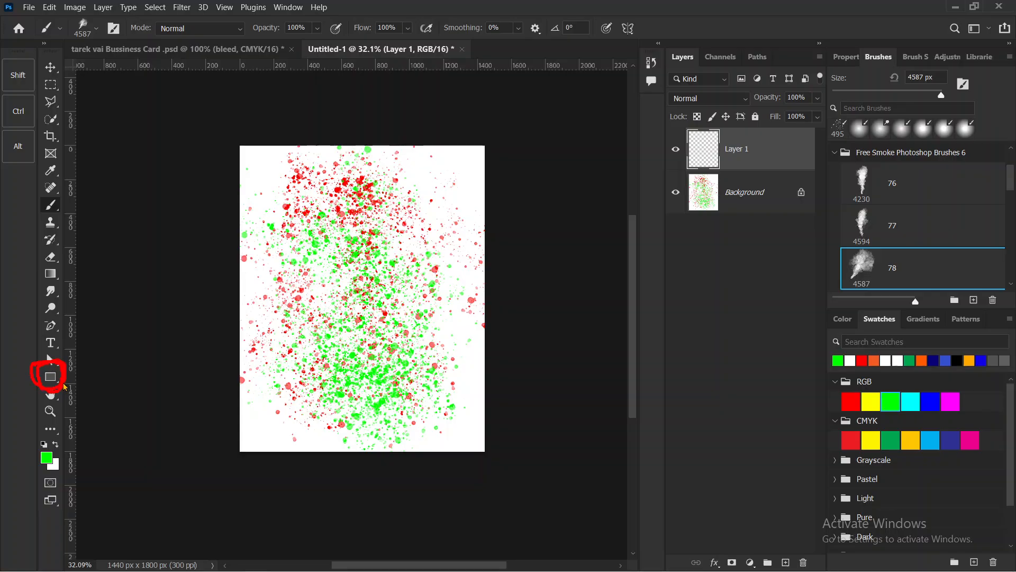
left_click(190, 47)
mouse_move(168, 200)
left_mouse_down()
mouse_move(344, 160)
mouse_move(464, 418)
mouse_move(202, 373)
mouse_move(252, 161)
mouse_move(416, 206)
mouse_move(465, 428)
mouse_move(318, 436)
mouse_move(303, 412)
left_mouse_up()
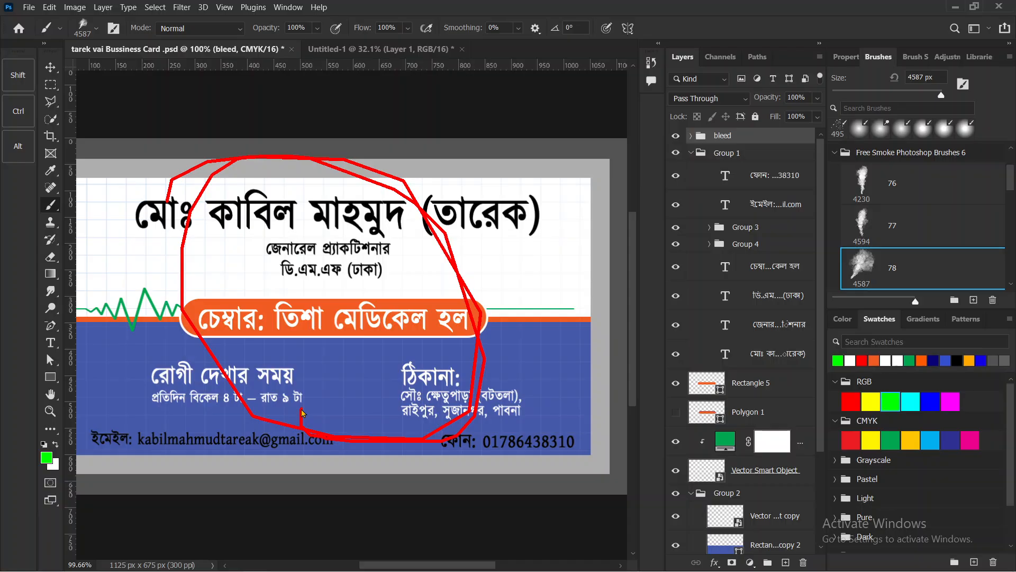
mouse_move(169, 240)
left_mouse_down()
mouse_move(202, 223)
mouse_move(302, 247)
mouse_move(384, 342)
mouse_move(333, 423)
left_mouse_up()
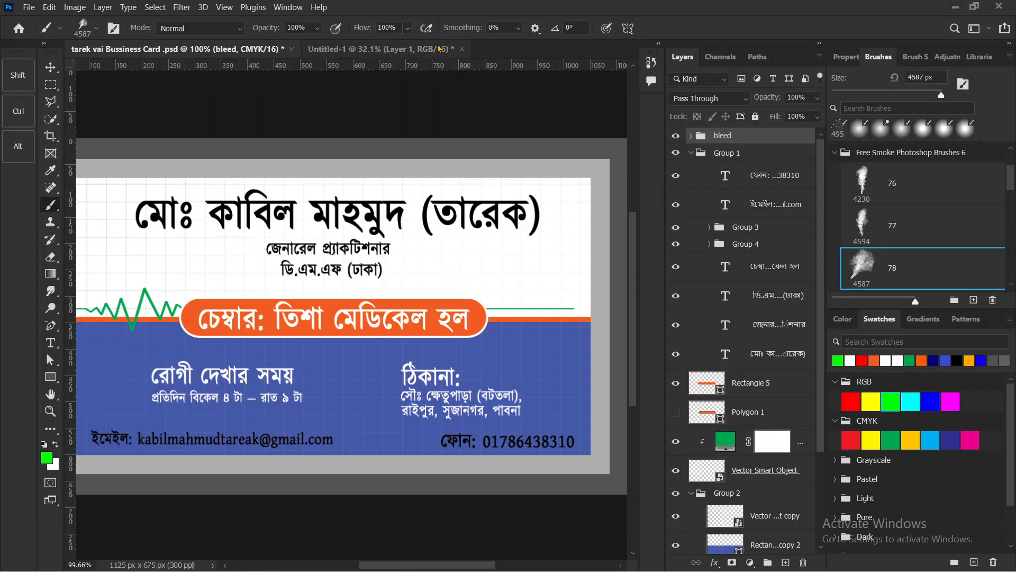
mouse_move(184, 180)
left_mouse_down()
mouse_move(364, 188)
mouse_move(127, 308)
mouse_move(217, 249)
mouse_move(249, 252)
left_mouse_up()
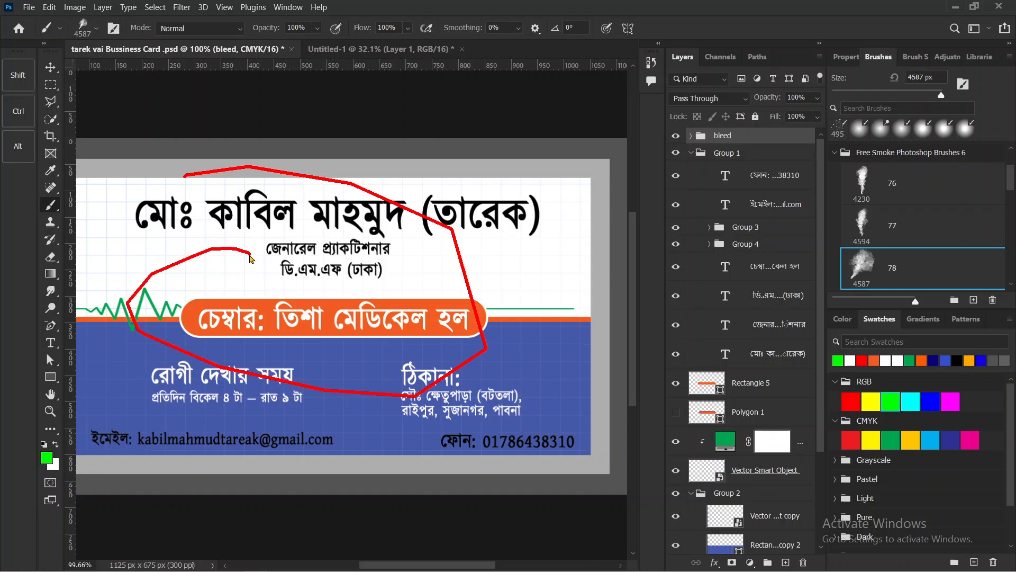
left_click(365, 48)
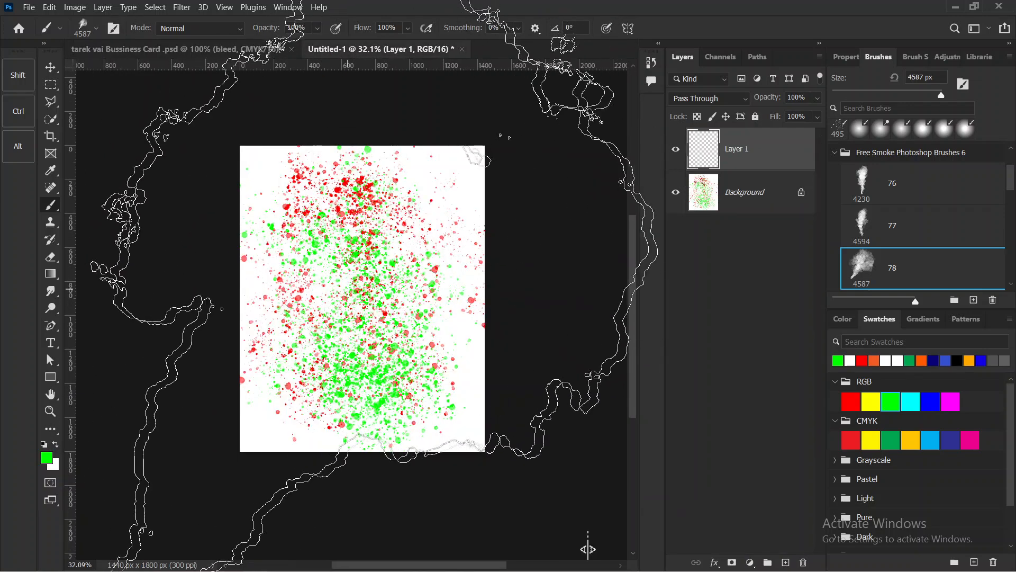
Reduce the size of smoke brush 78 to 448 px so that it fits within the canvas.
key("ctrl+0")
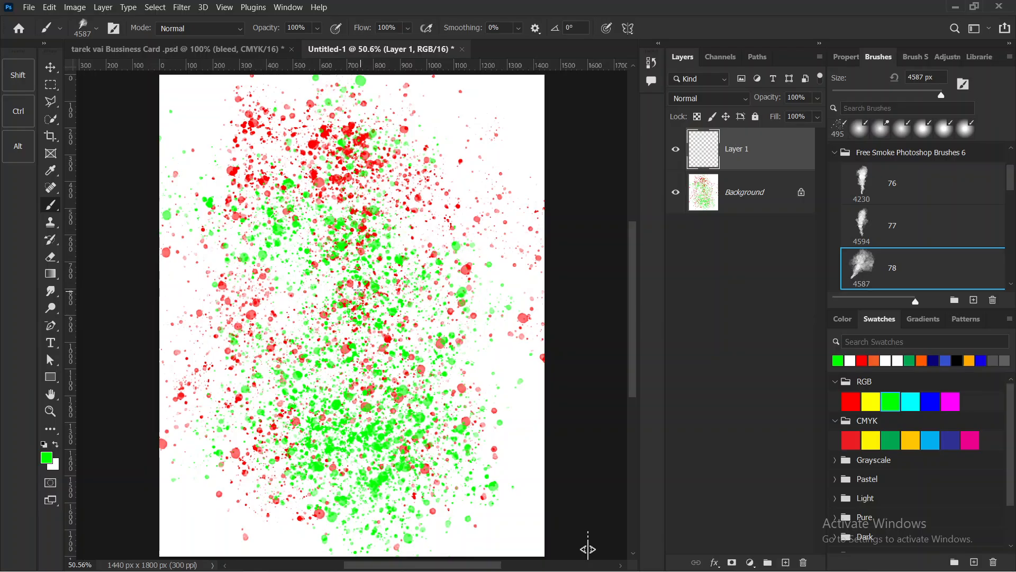
left_click_drag(425, 281, 390, 285)
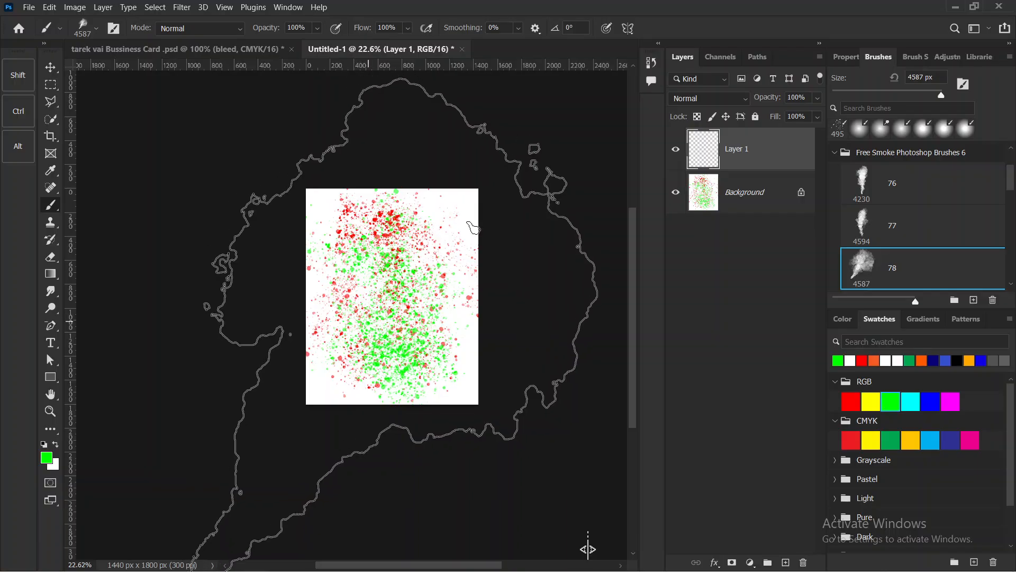
key("ctrl+0")
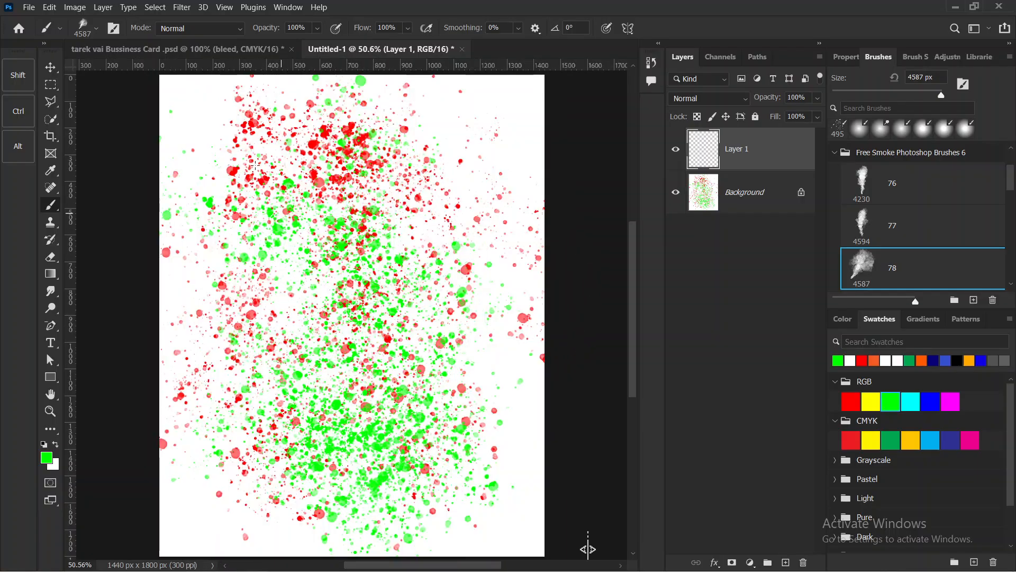
left_click(92, 33)
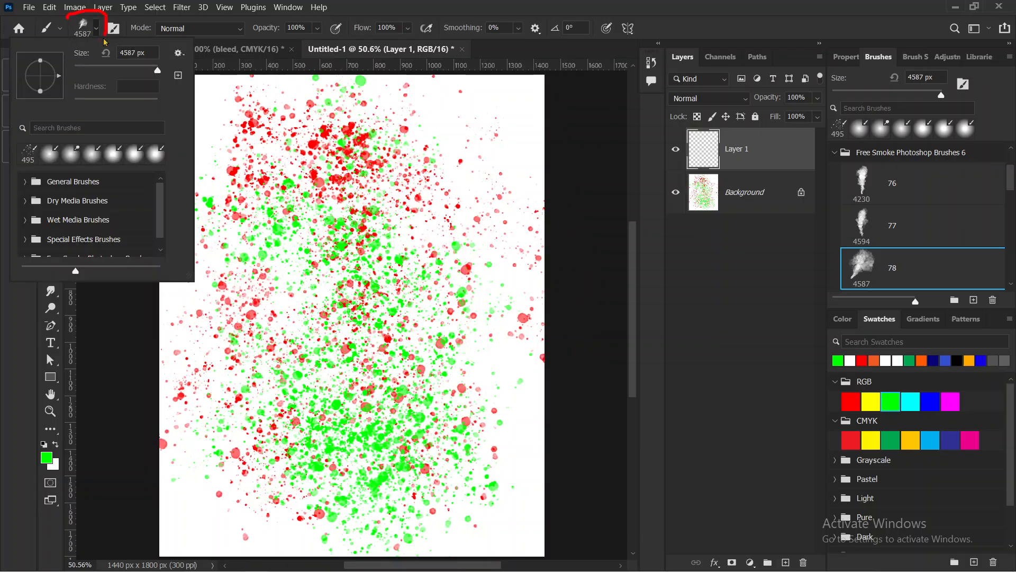
left_click_drag(115, 71, 103, 70)
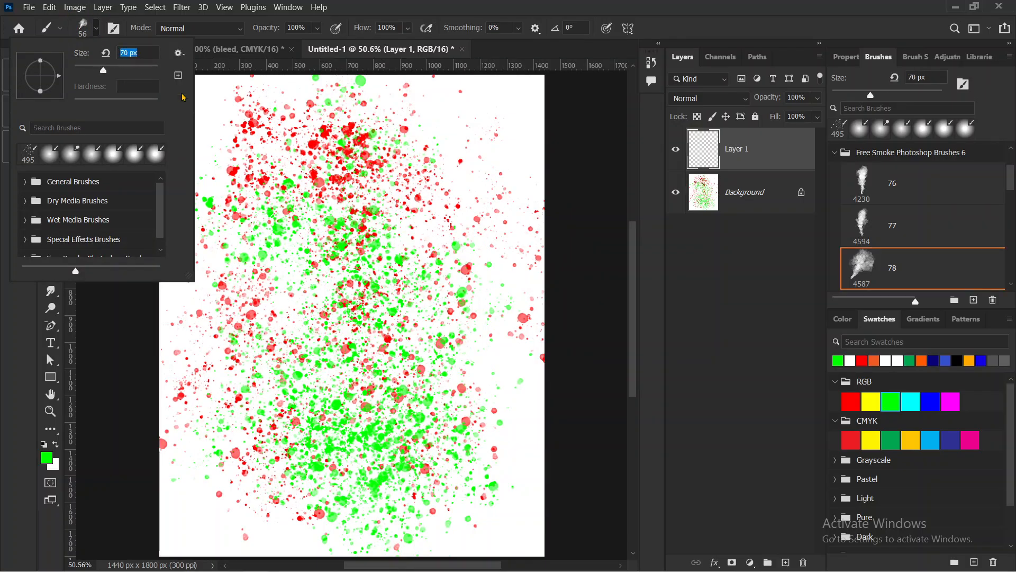
type("174")
key("Return")
left_click_drag(137, 69, 148, 70)
left_click(94, 24)
Set the foreground colour to the CMYK magenta swatch and stamp smoke brush 78 once near the canvas's lower-left corner on Layer 1.
mouse_move(39, 449)
left_mouse_down()
mouse_move(54, 473)
mouse_move(40, 434)
left_mouse_up()
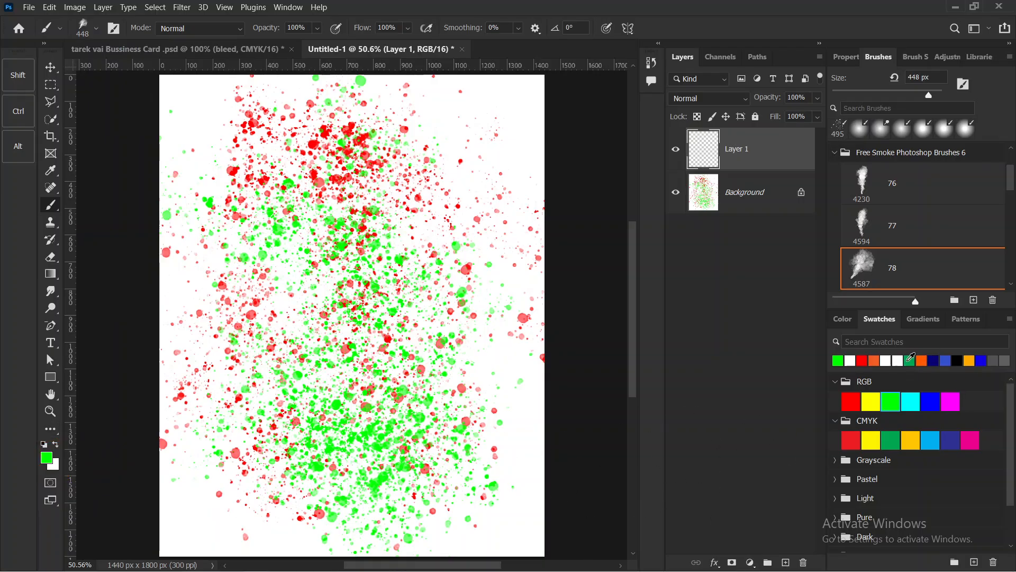
left_click(863, 360)
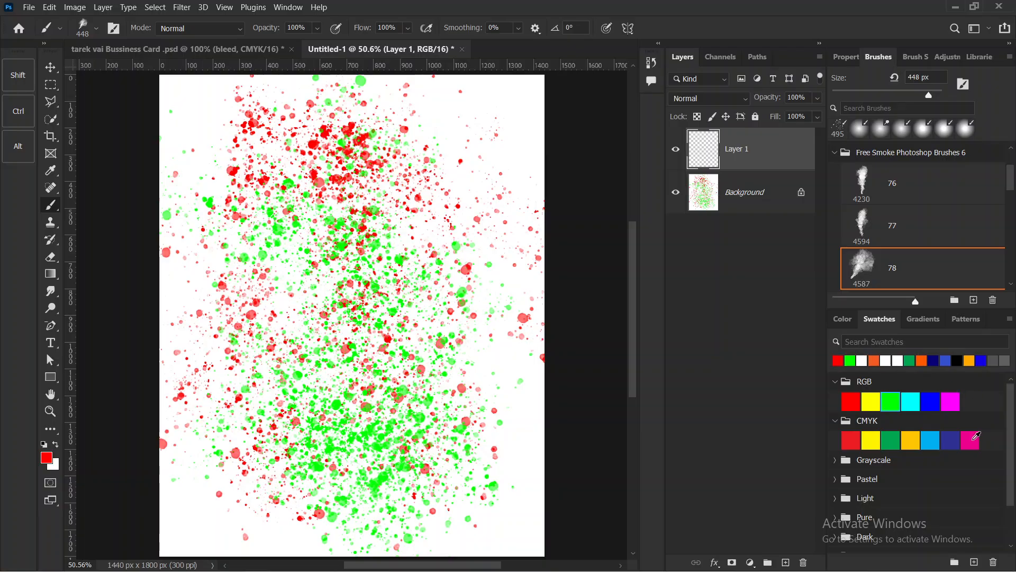
left_click(972, 439)
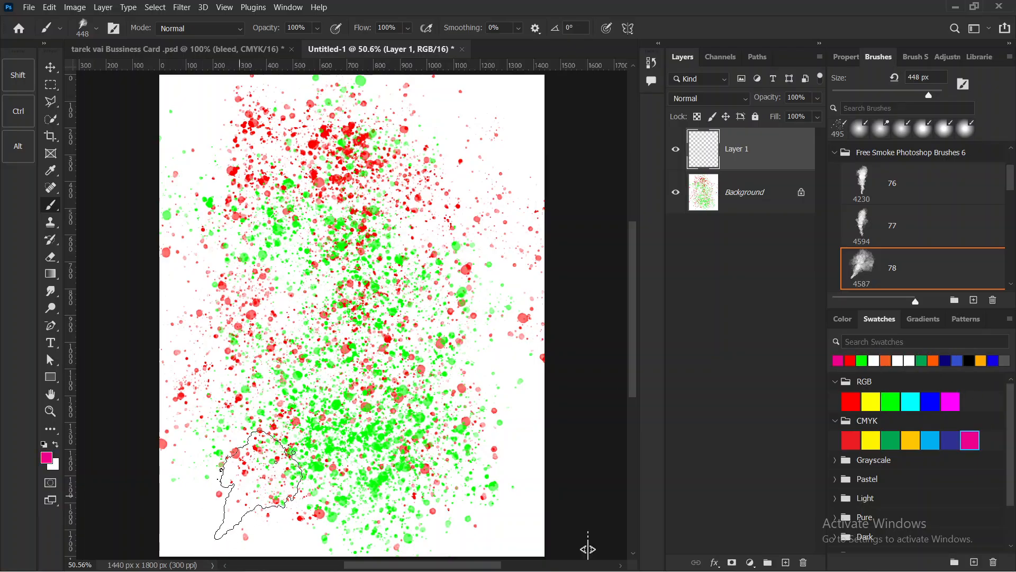
left_click(244, 462)
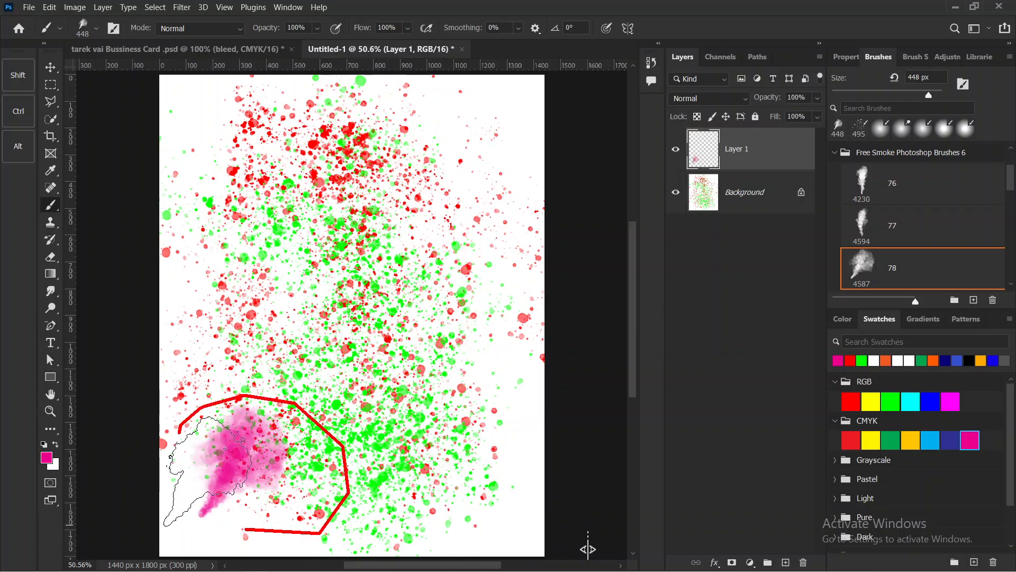
Toggle Layer 1's visibility off and back on, and add a new layer above it.
left_click(677, 154)
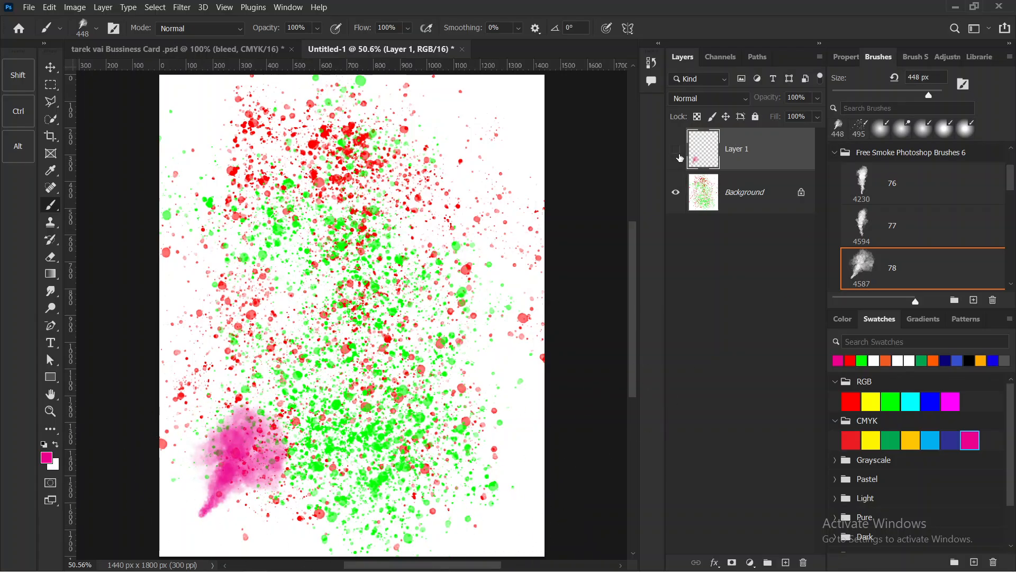
left_click(677, 154)
left_click(786, 562)
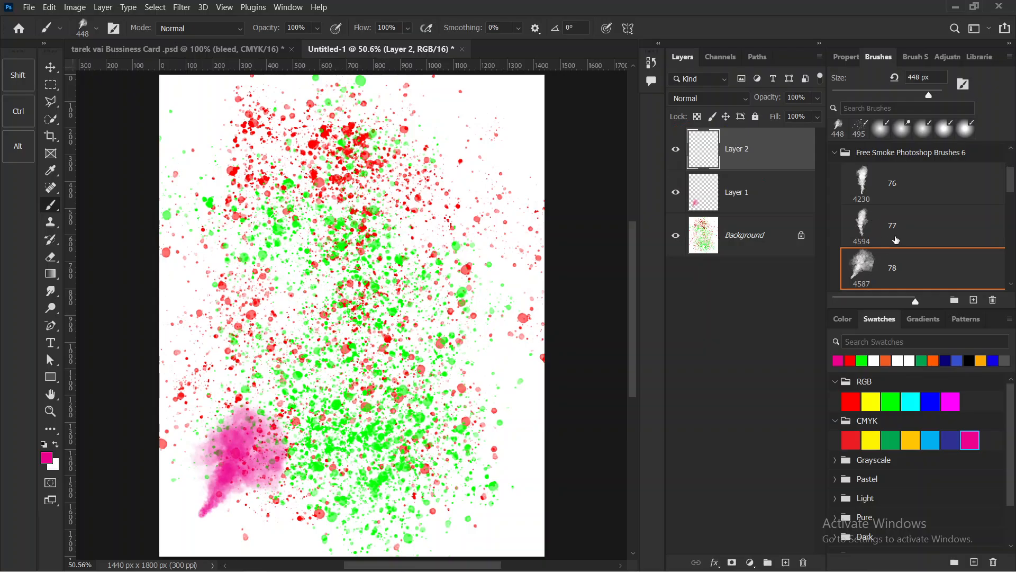
Choose smoke brush 79 from Free Smoke Photoshop Brushes 6 and reduce its size to 511 px.
scroll(897, 240, "down", 2)
left_click(873, 257)
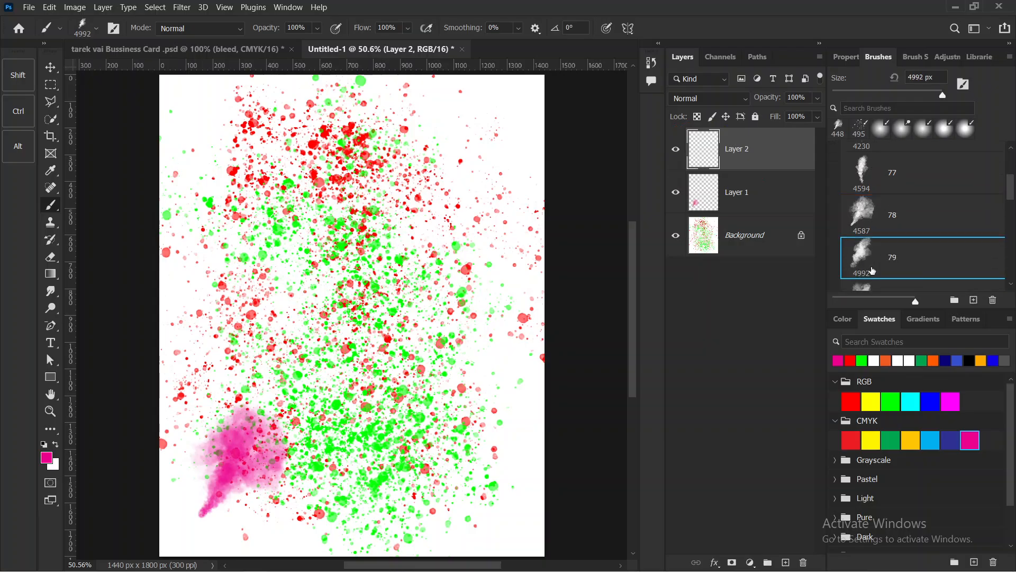
right_click(383, 200)
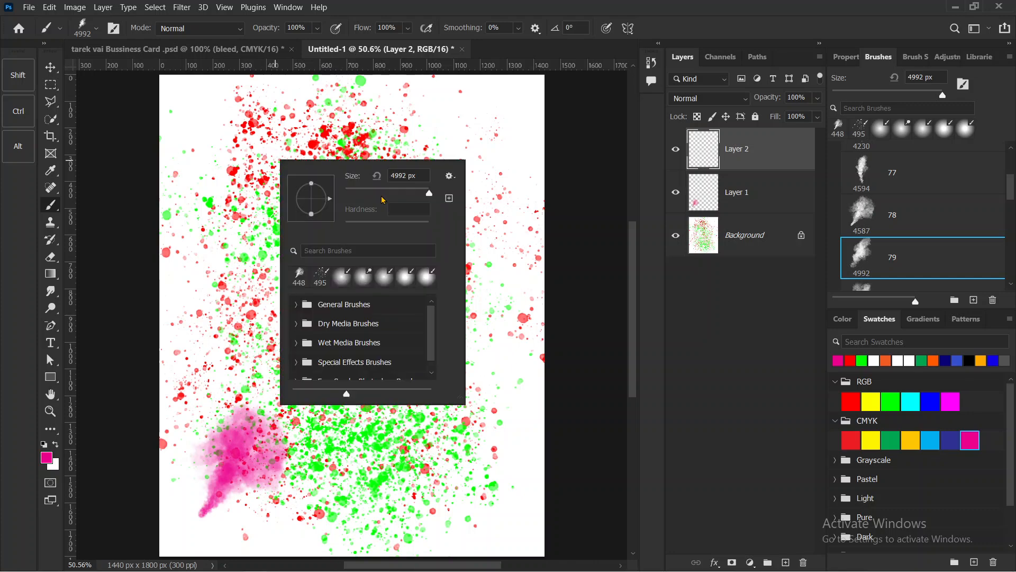
left_click_drag(428, 197, 415, 197)
left_click(421, 193)
left_click(580, 272)
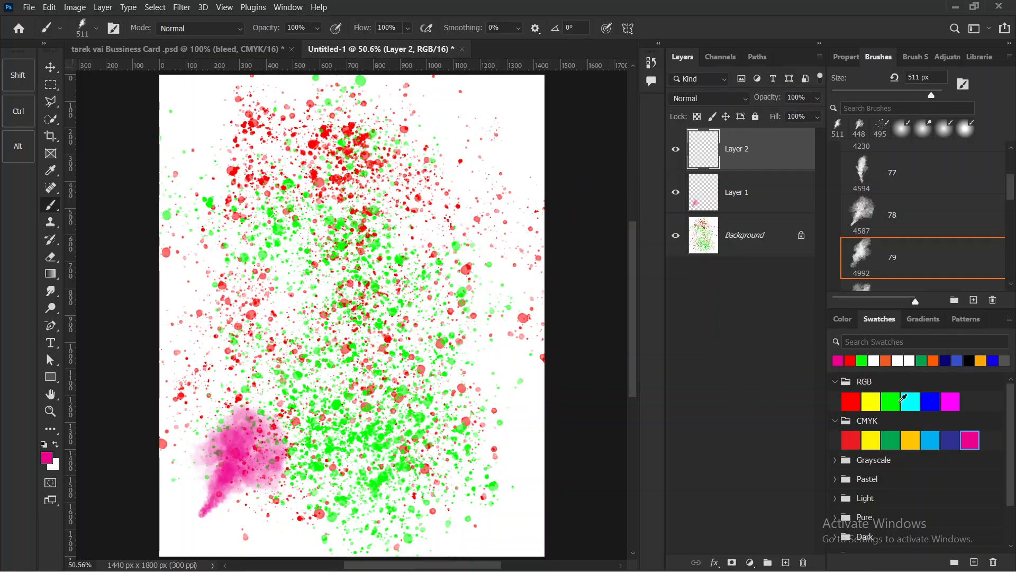
Set the foreground colour to black and stamp the smoke once on Layer 2, in the canvas's lower-right area.
left_click(892, 401)
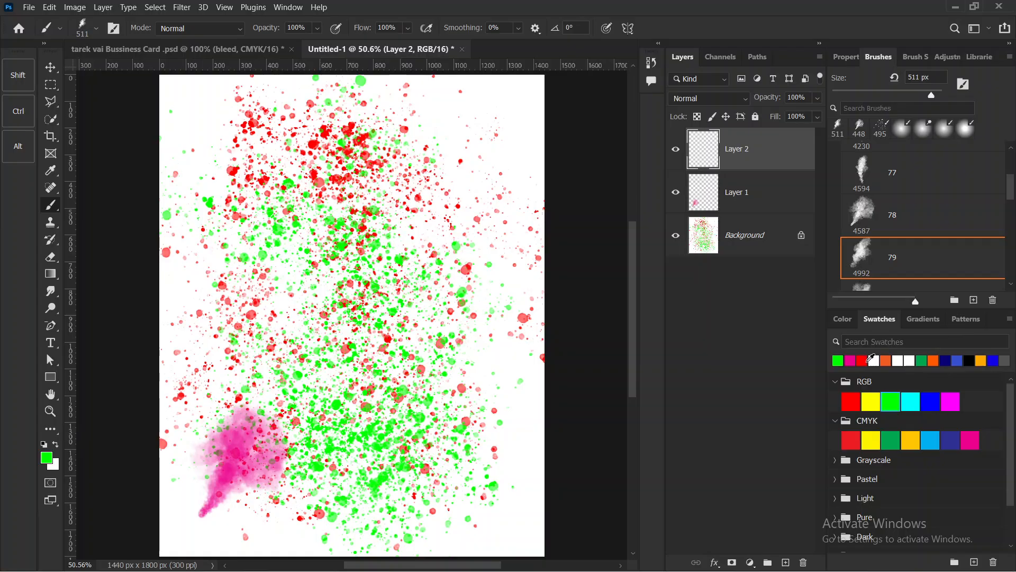
left_click(970, 360)
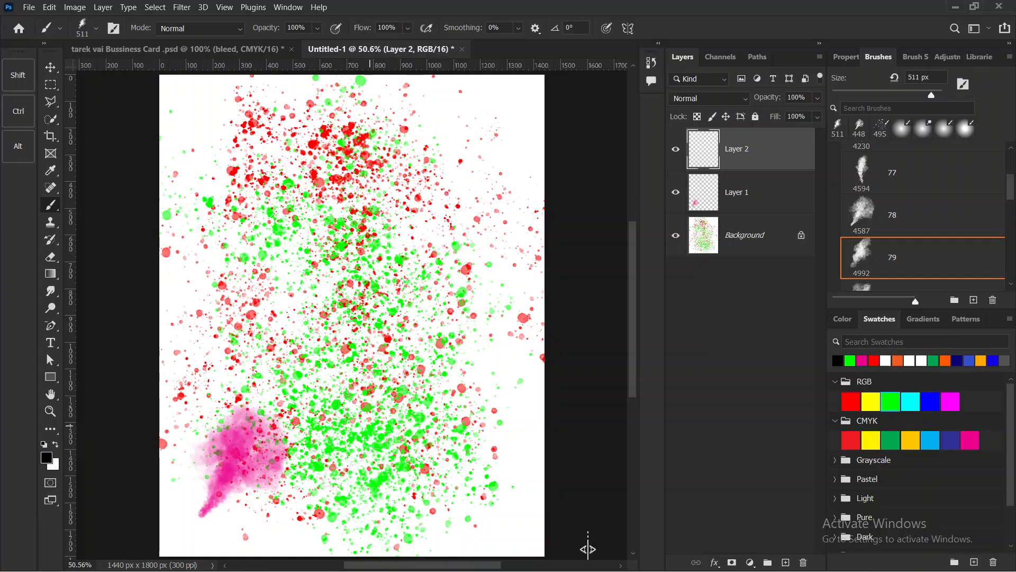
left_click(399, 404)
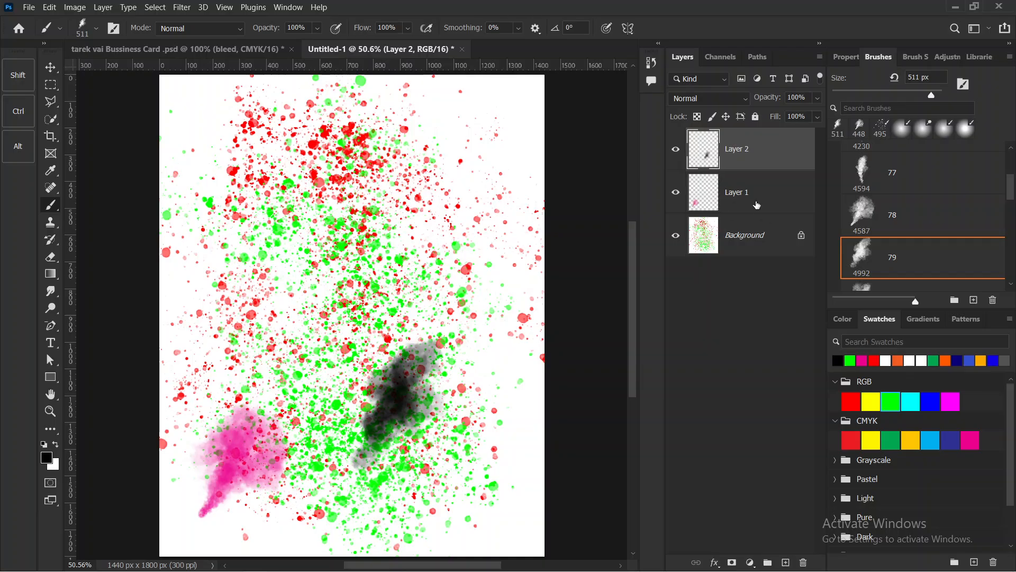
Move the pink smoke on Layer 1 up to the canvas's left-middle area, with transform controls shown for the Move Tool.
left_click(731, 210)
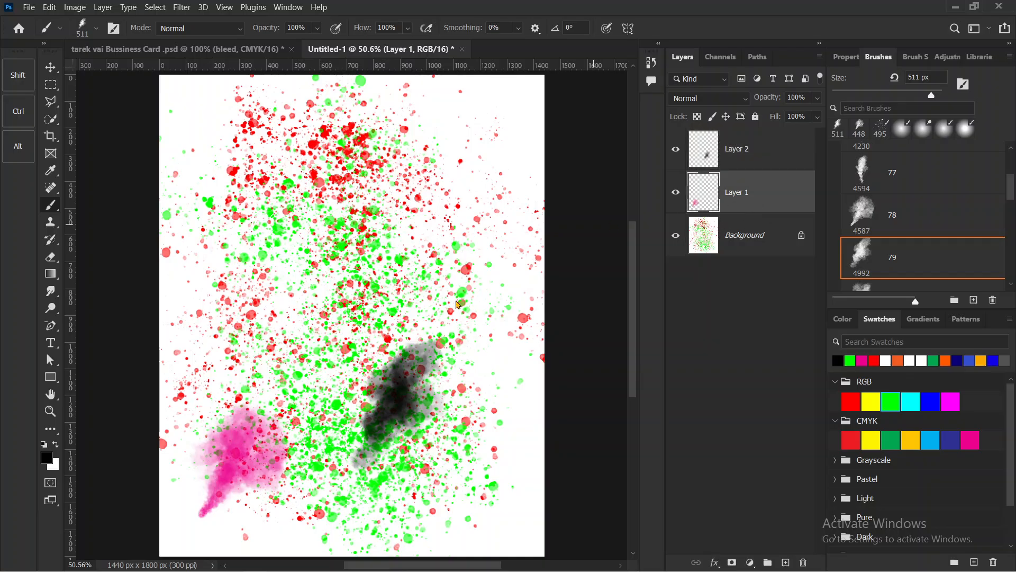
key("v")
left_click_drag(416, 398, 459, 218)
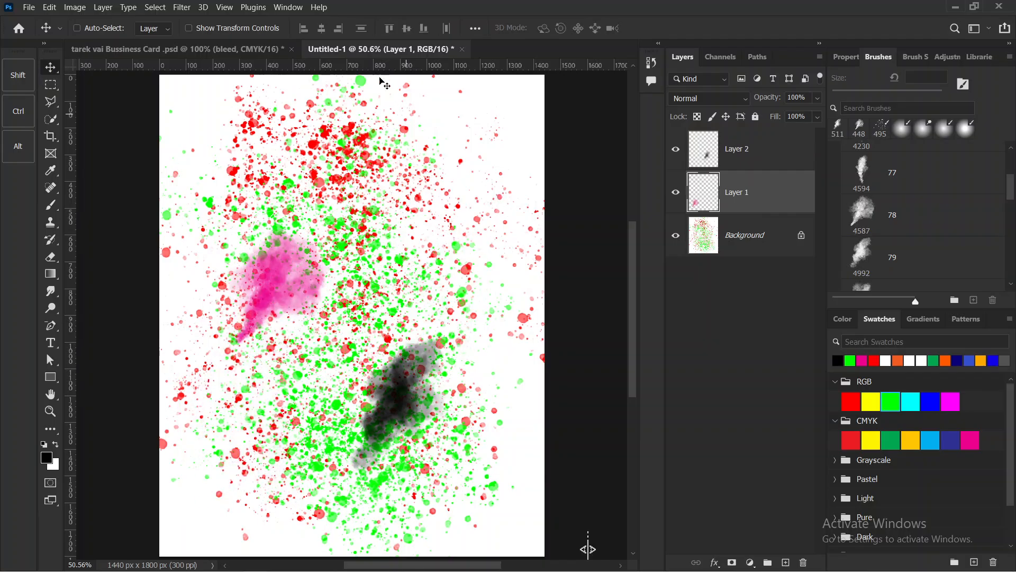
left_click(188, 28)
left_click_drag(294, 305, 308, 275)
Move the black smoke on Layer 2 up to the canvas's right side, level with the pink smoke, and reselect Layer 1.
left_click(737, 163)
left_click_drag(350, 381, 396, 388)
left_click(740, 187)
left_click_drag(293, 268, 450, 244)
left_click(748, 151)
left_click_drag(285, 279, 284, 292)
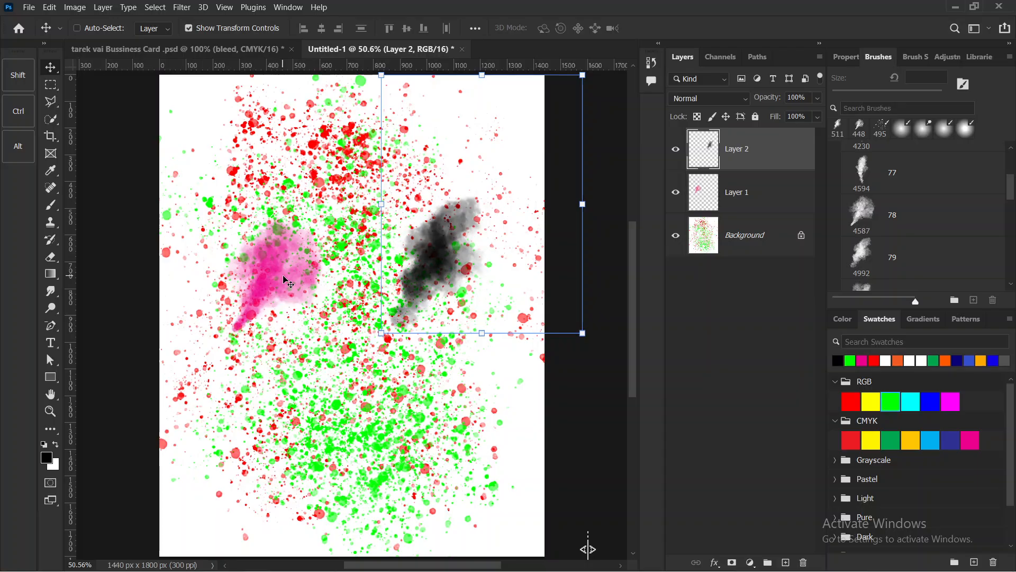
left_click(737, 193)
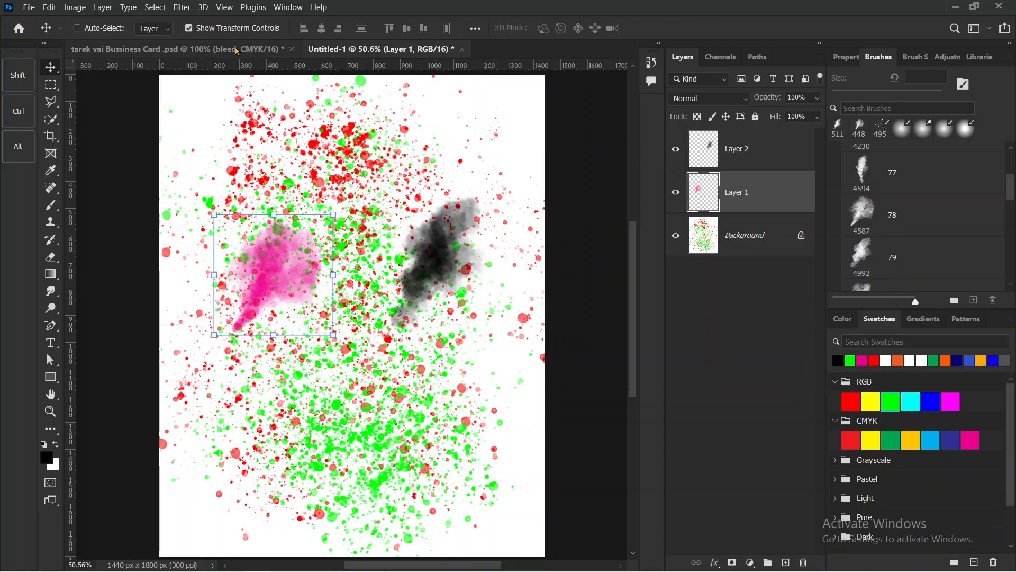
Activate the Brush Tool and examine the size and hardness settings in the brush preset picker.
left_click(49, 205)
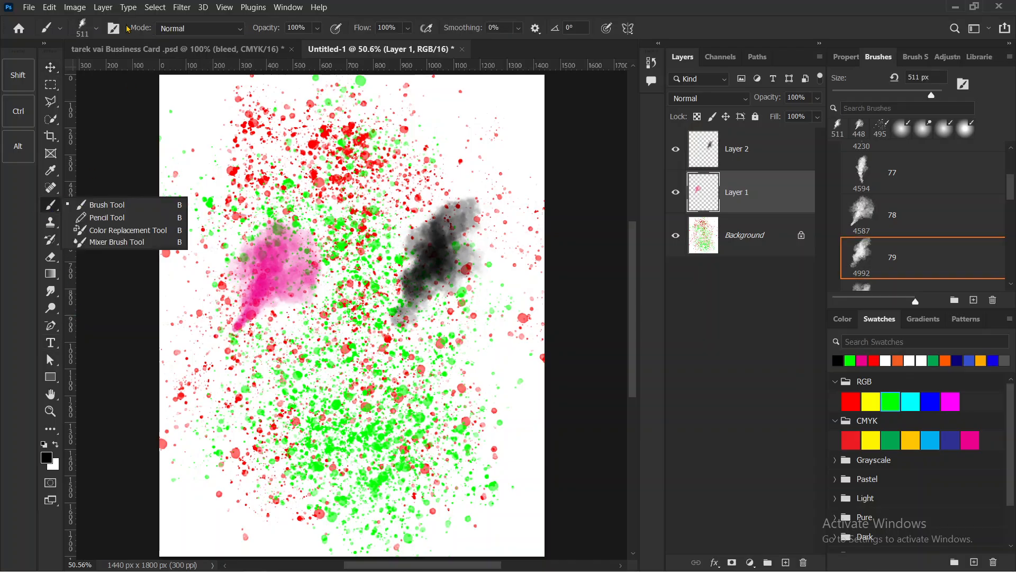
left_click(97, 29)
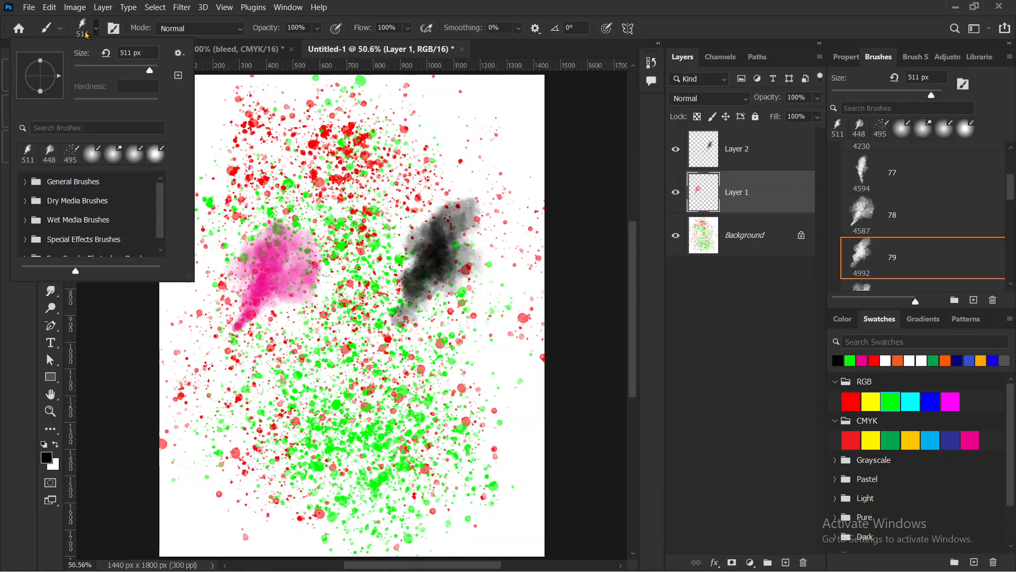
left_click(97, 31)
left_click(97, 31)
left_click(97, 30)
mouse_move(32, 202)
left_mouse_down()
mouse_move(67, 198)
mouse_move(58, 214)
mouse_move(31, 203)
mouse_move(35, 146)
mouse_move(65, 60)
left_mouse_up()
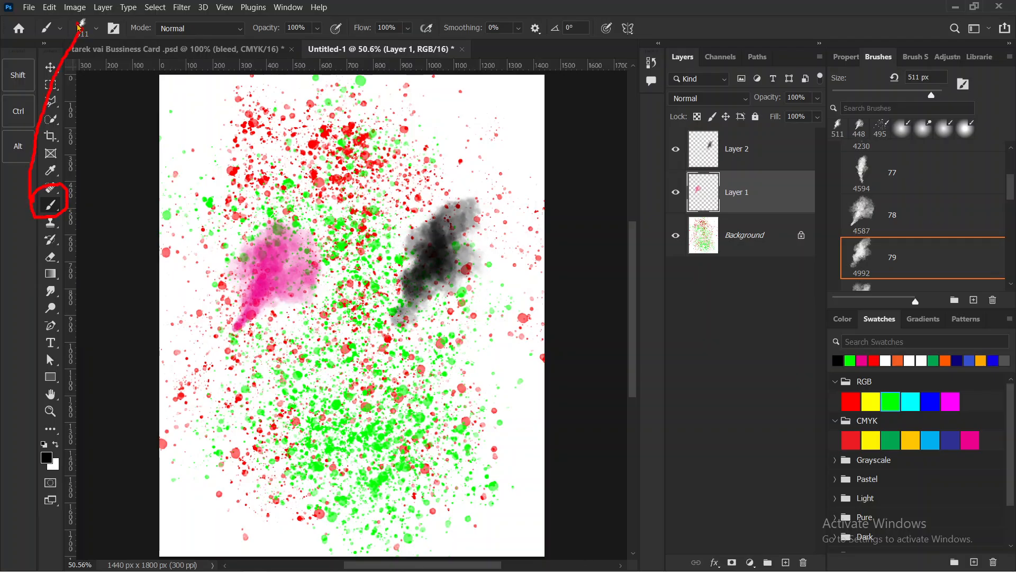
key("Escape")
left_click(95, 30)
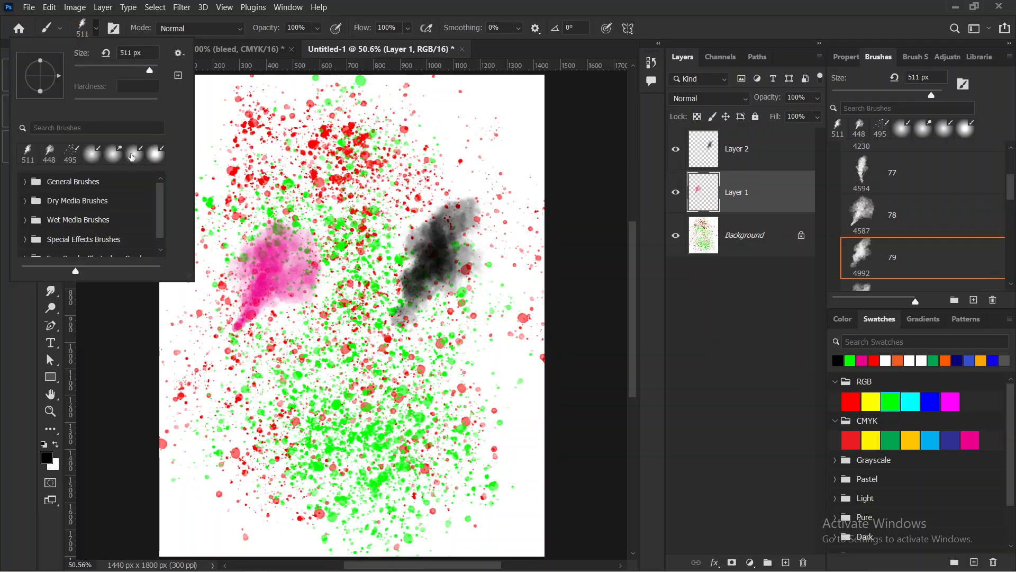
mouse_move(66, 43)
left_mouse_down()
mouse_move(146, 40)
mouse_move(164, 81)
mouse_move(65, 79)
mouse_move(64, 54)
left_mouse_up()
key("Escape")
mouse_move(70, 90)
left_mouse_down()
mouse_move(159, 82)
mouse_move(162, 103)
mouse_move(114, 122)
mouse_move(59, 120)
mouse_move(63, 80)
left_mouse_up()
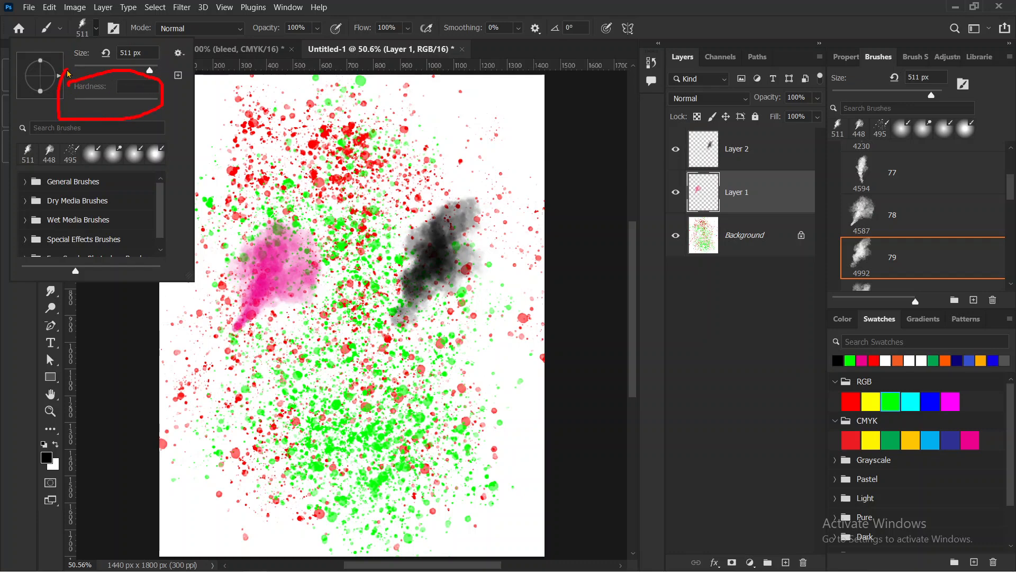
key("Escape")
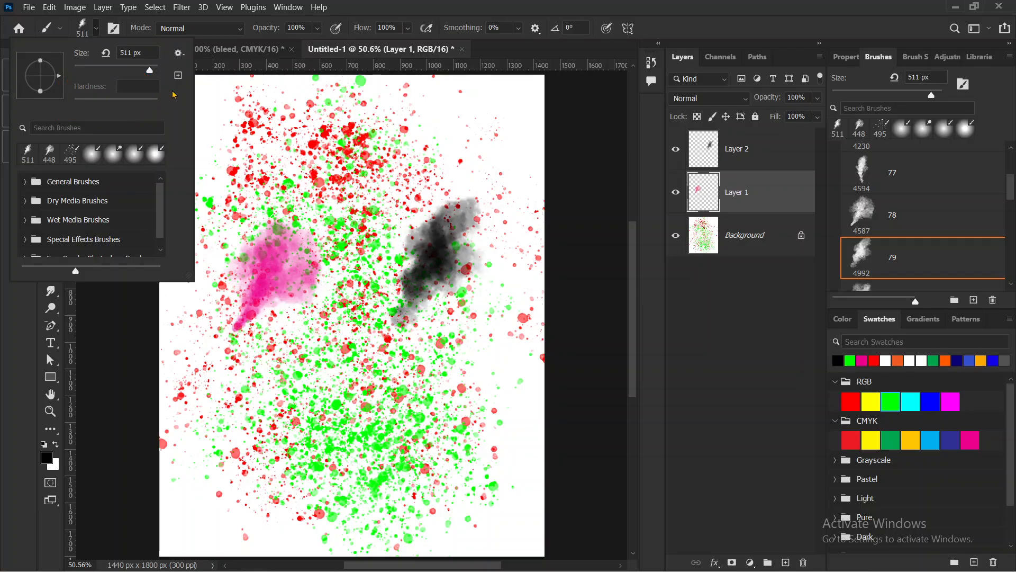
Choose the Hard Round brush from General Brushes and leave the brush folders collapsed.
left_click(881, 180)
left_click(863, 165)
scroll(856, 194, "up", 2)
left_click(835, 163)
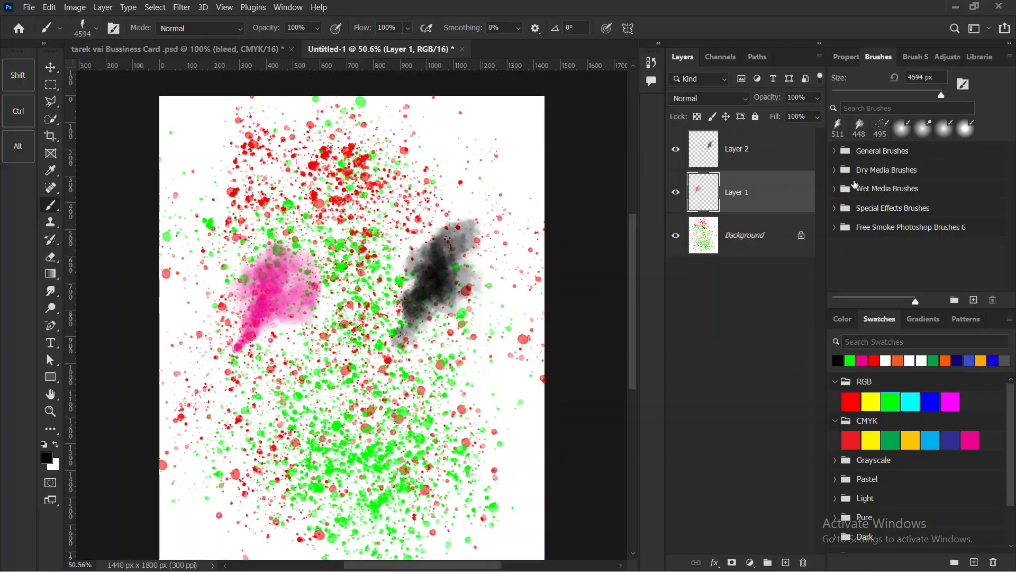
left_click(834, 153)
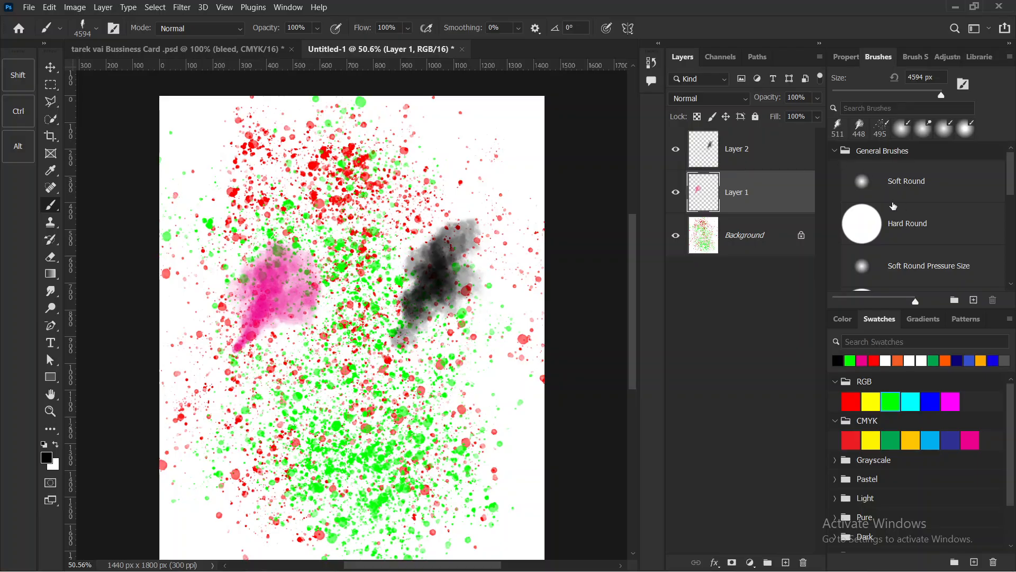
scroll(921, 228, "down", 2)
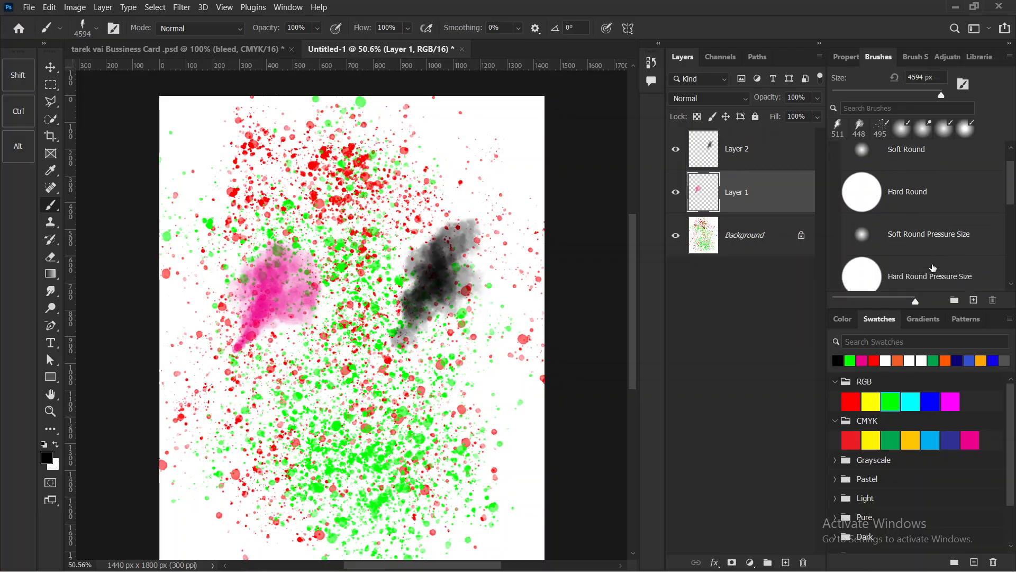
left_click(893, 208)
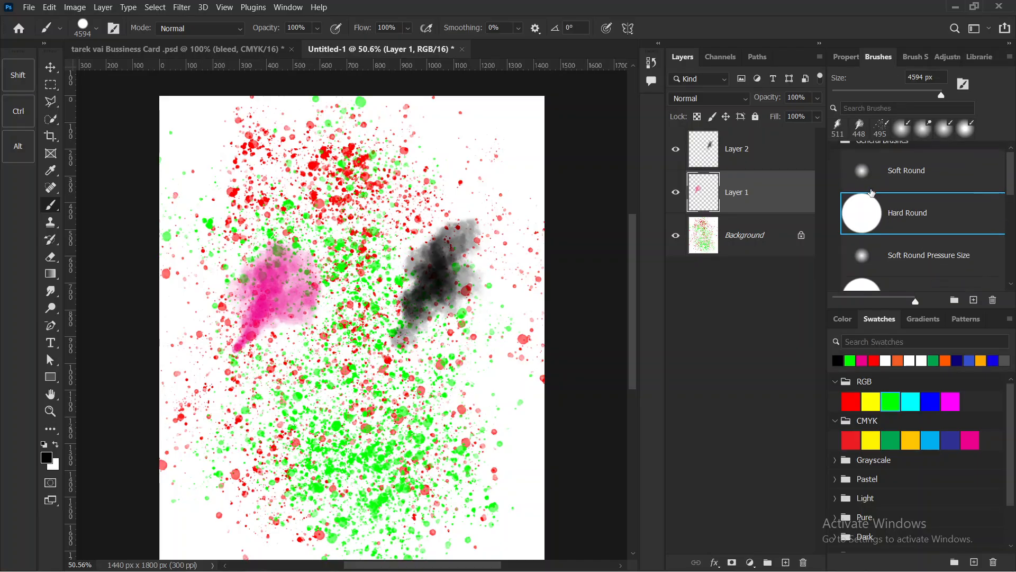
scroll(879, 196, "up", 2)
left_click(835, 153)
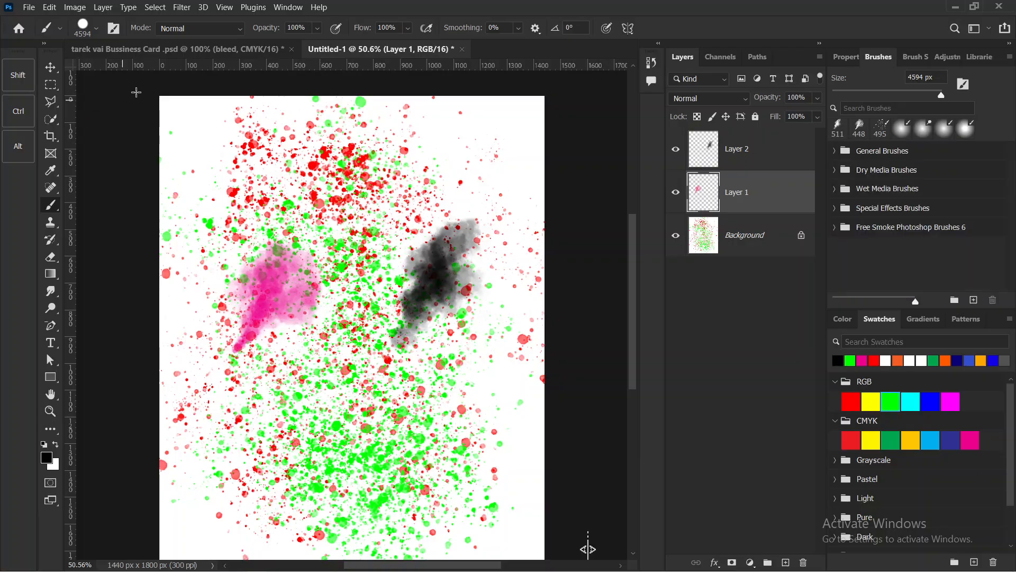
Set the round brush to 464 px with minimum hardness and stamp a soft black dot near the canvas's upper-right corner.
left_click(95, 28)
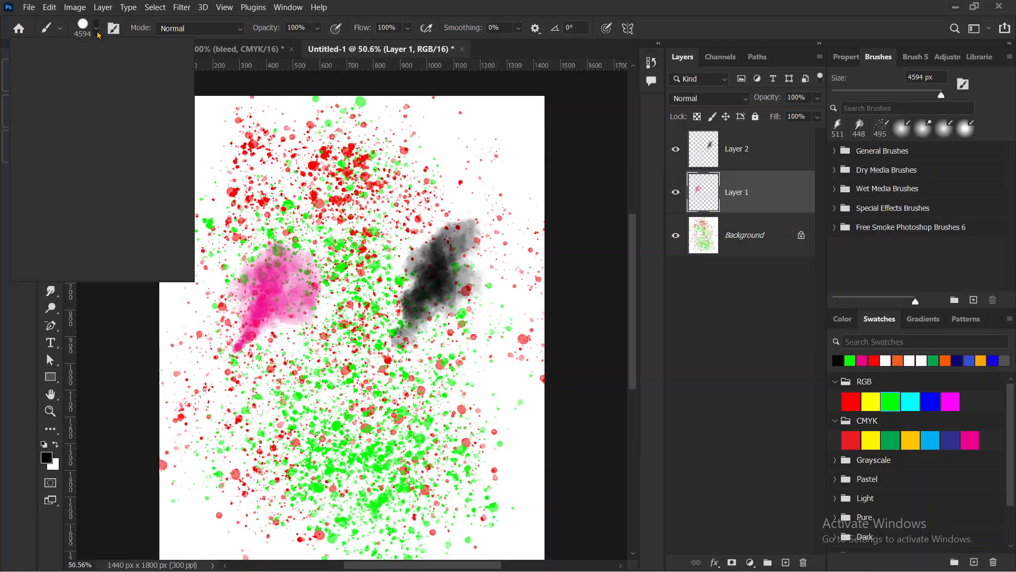
left_click(150, 69)
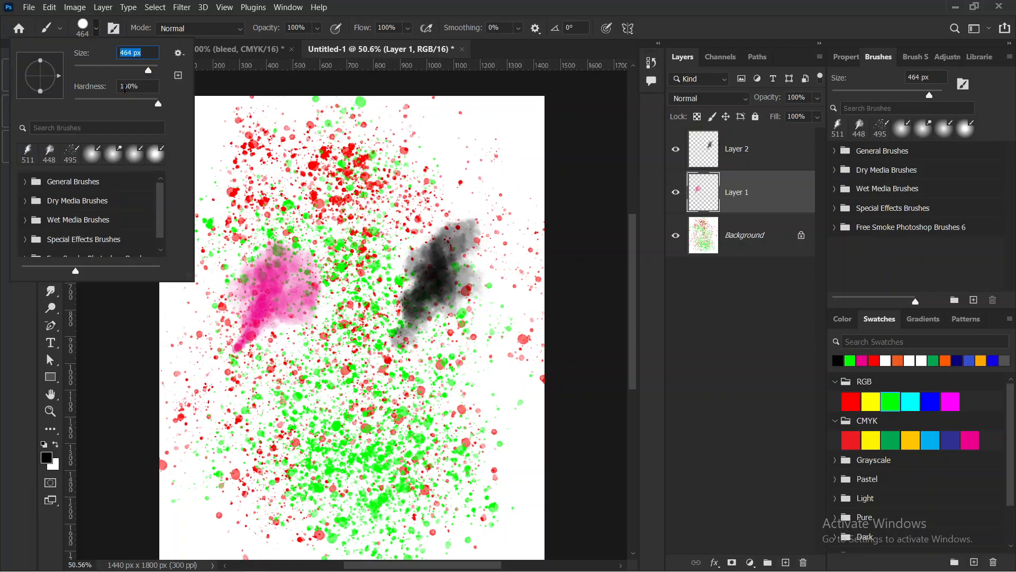
left_click_drag(155, 105, 76, 104)
left_click(465, 159)
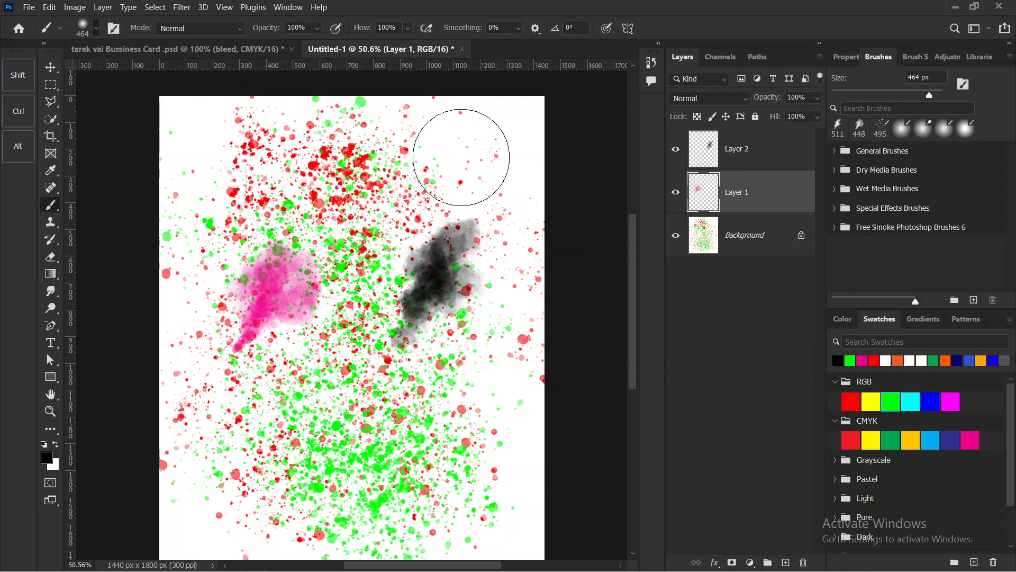
left_click(461, 156)
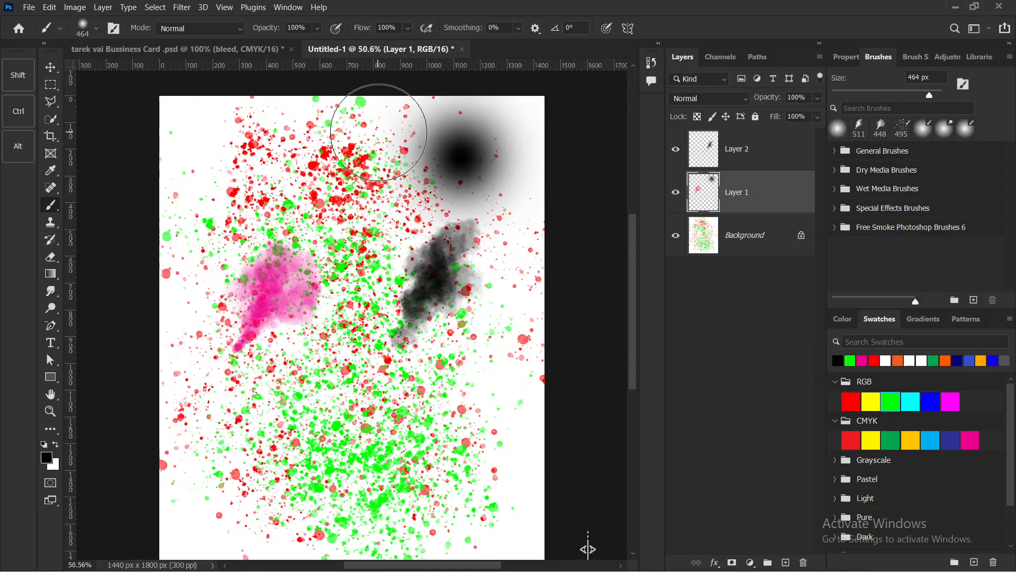
mouse_move(389, 131)
left_mouse_down()
mouse_move(431, 117)
mouse_move(447, 135)
mouse_move(413, 163)
mouse_move(403, 124)
left_mouse_up()
mouse_move(492, 109)
left_mouse_down()
mouse_move(543, 145)
mouse_move(504, 141)
mouse_move(499, 116)
mouse_move(520, 144)
mouse_move(500, 195)
mouse_move(452, 184)
mouse_move(481, 174)
left_mouse_up()
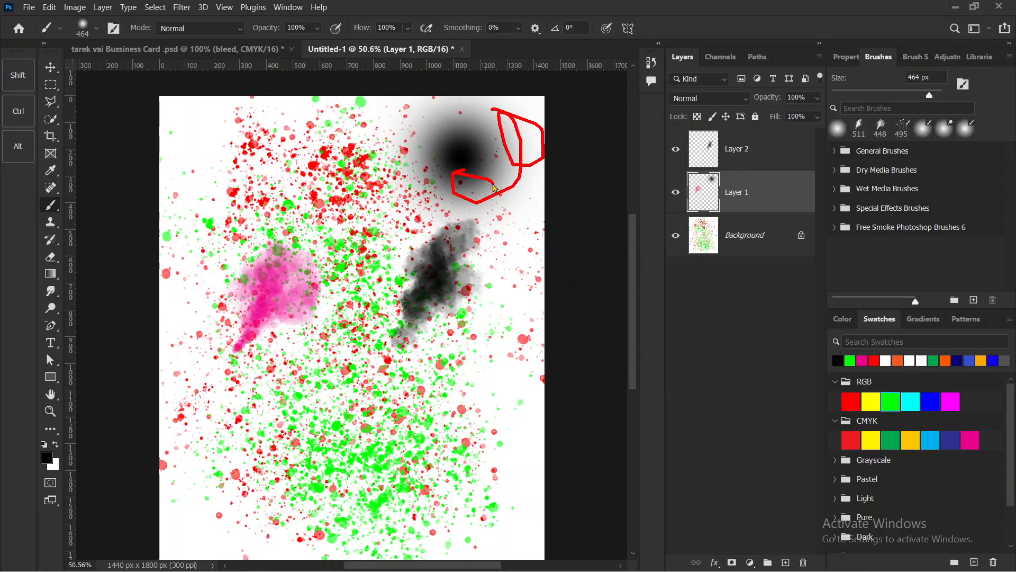
Raise the brush hardness to 100% and stamp a hard-edged black circle in the canvas's upper-left area.
left_click(96, 29)
left_click_drag(74, 103, 159, 100)
left_click(312, 162)
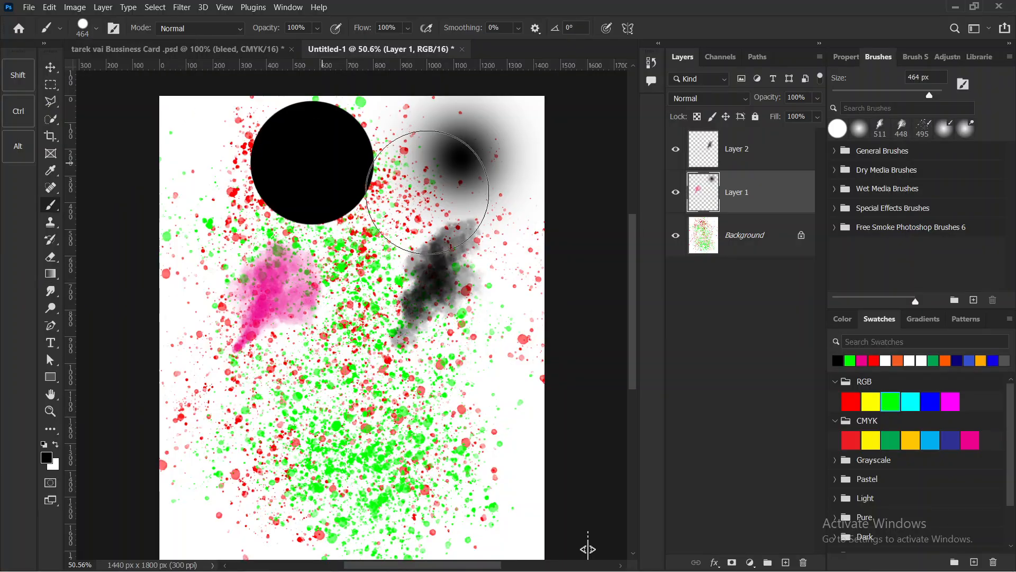
mouse_move(192, 123)
left_mouse_down()
mouse_move(228, 107)
mouse_move(275, 141)
mouse_move(252, 168)
mouse_move(230, 127)
mouse_move(329, 106)
mouse_move(363, 126)
mouse_move(378, 160)
mouse_move(364, 188)
mouse_move(358, 144)
left_mouse_up()
mouse_move(420, 136)
left_mouse_down()
mouse_move(461, 168)
mouse_move(377, 135)
mouse_move(434, 114)
left_mouse_up()
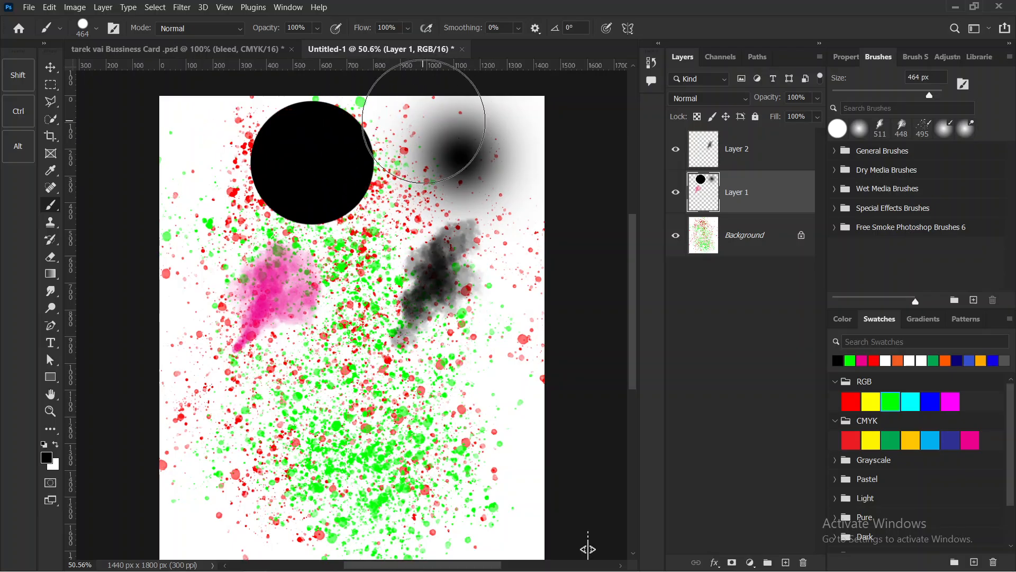
Flatten the 464 px hard brush tip to an ellipse at -45° and stamp two red ellipses over the pink smoke area.
left_click(96, 29)
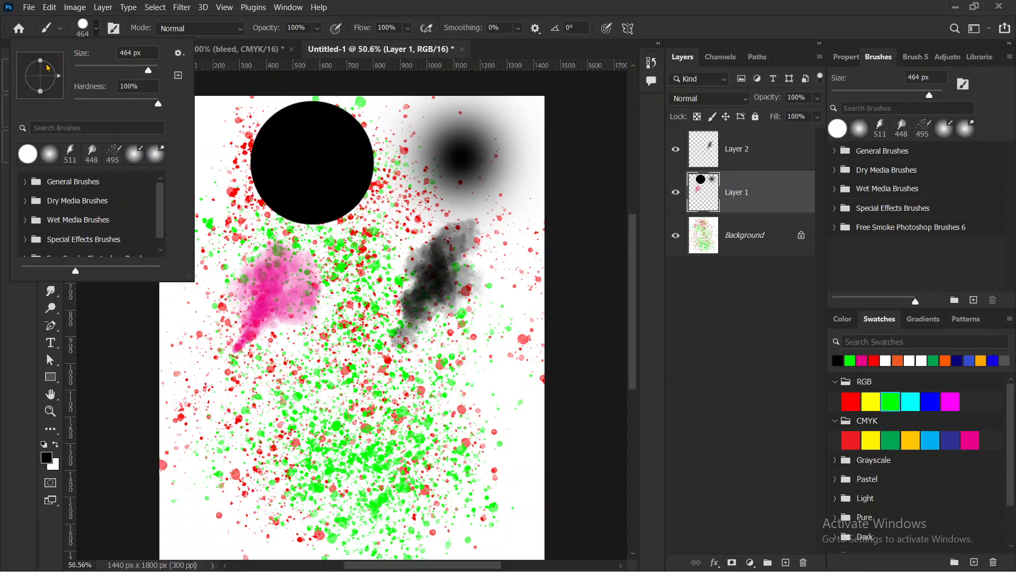
left_click_drag(43, 65, 46, 79)
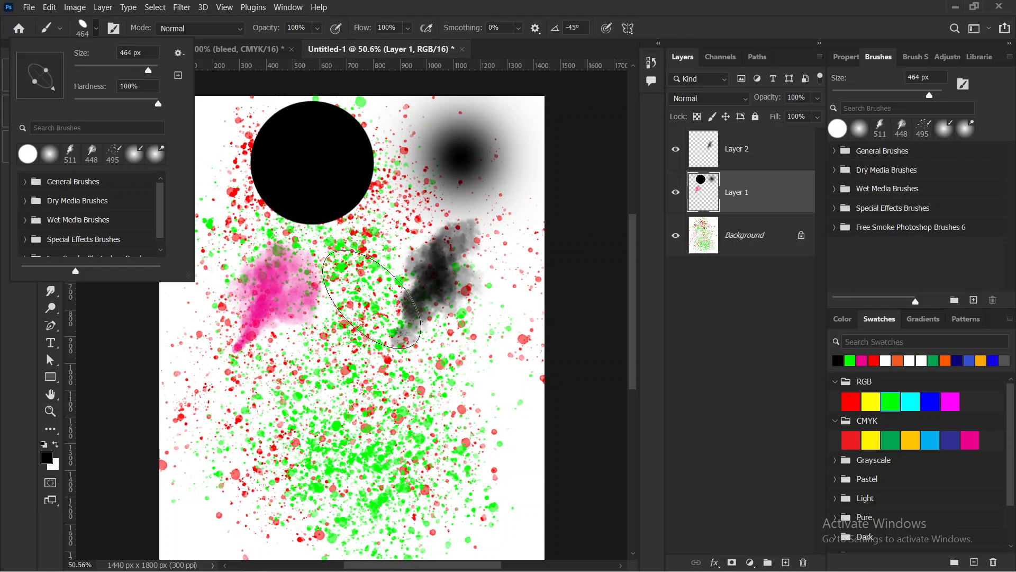
left_click(879, 364)
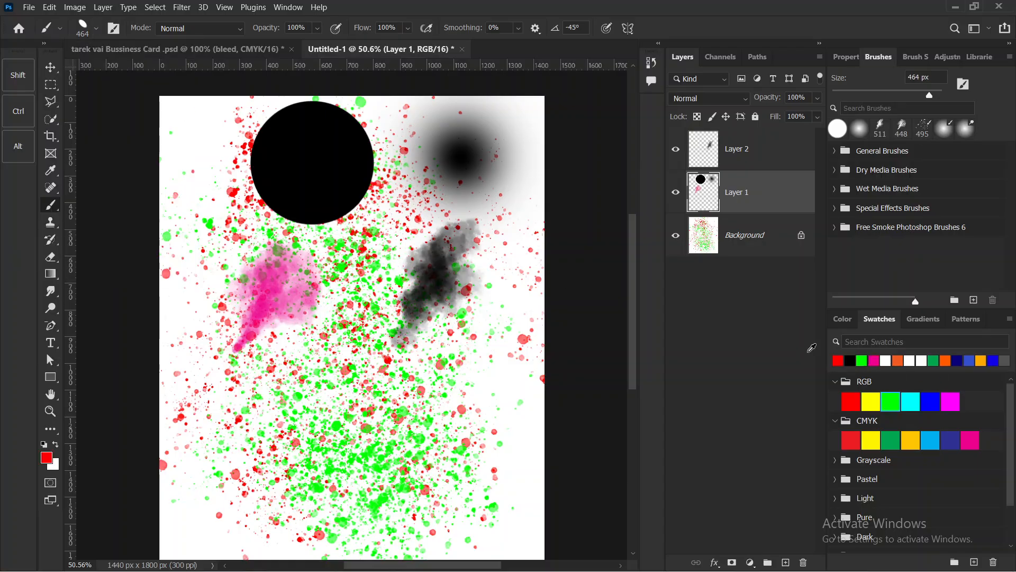
left_click(264, 305)
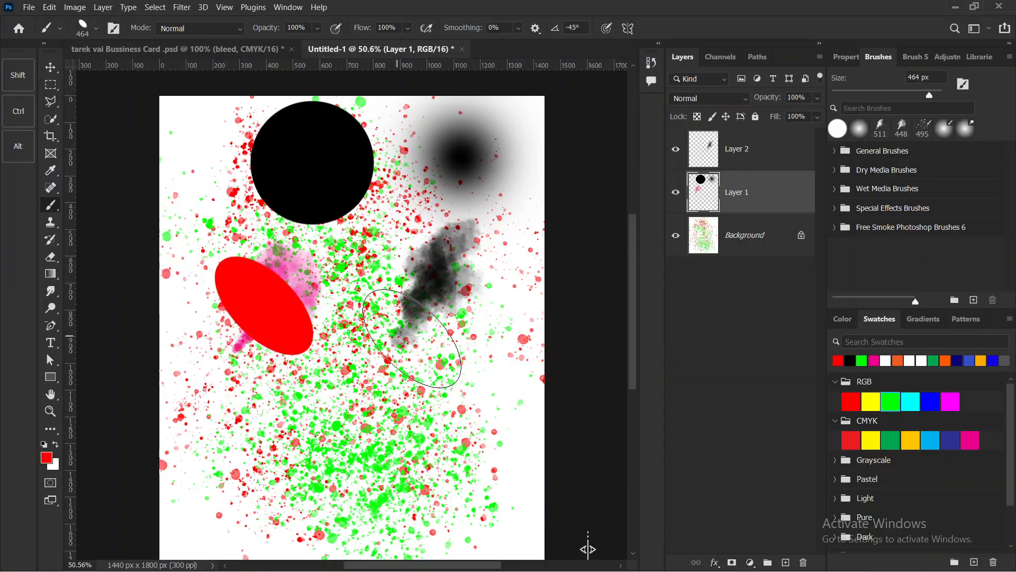
left_click(345, 300)
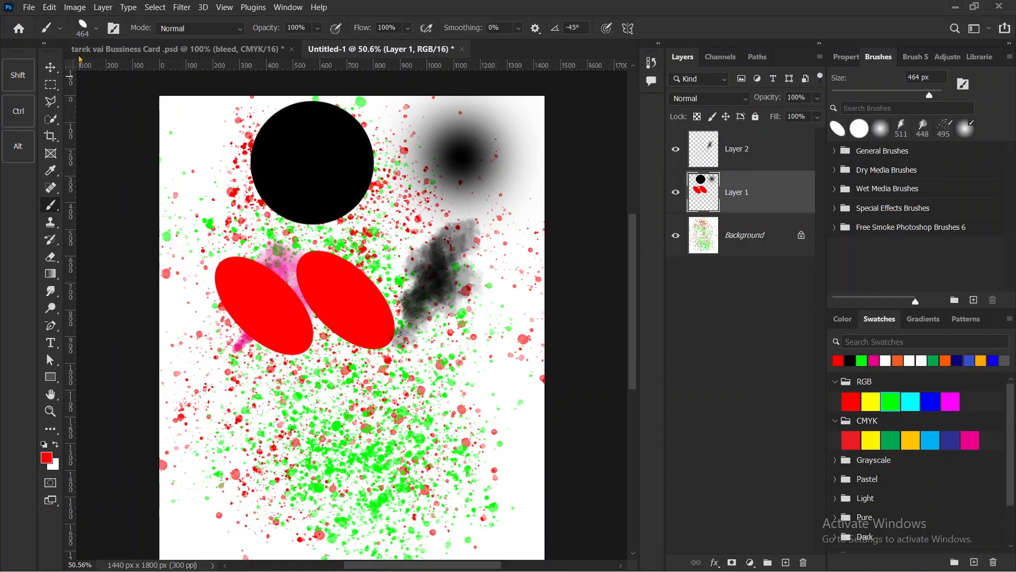
Rotate the elliptical brush tip to 48° and stamp two blue ellipses, one over the red pair and one below it.
left_click(60, 29)
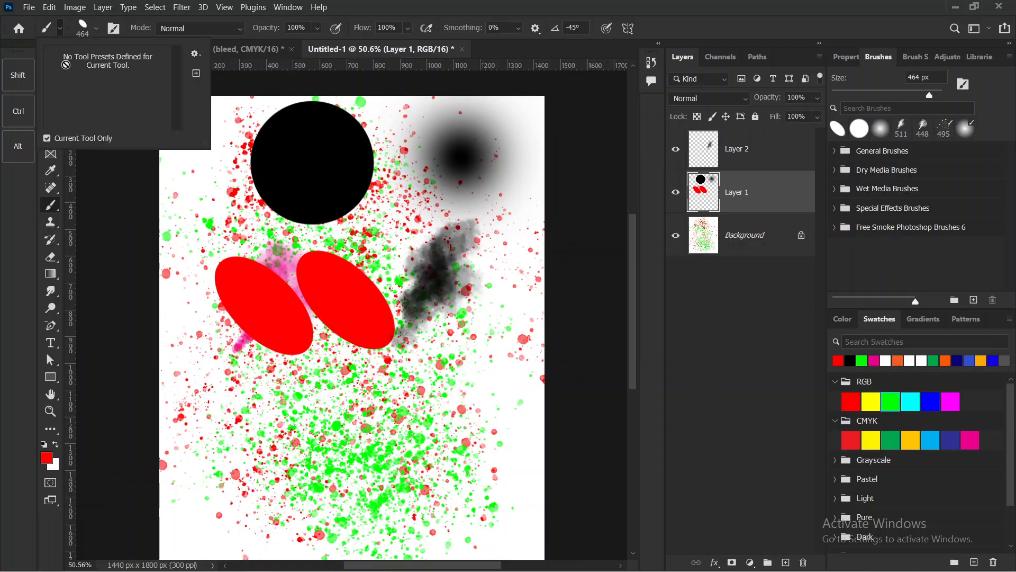
left_click(96, 29)
mouse_move(56, 92)
left_mouse_down()
mouse_move(72, 61)
mouse_move(80, 100)
mouse_move(88, 72)
mouse_move(64, 84)
mouse_move(53, 62)
left_mouse_up()
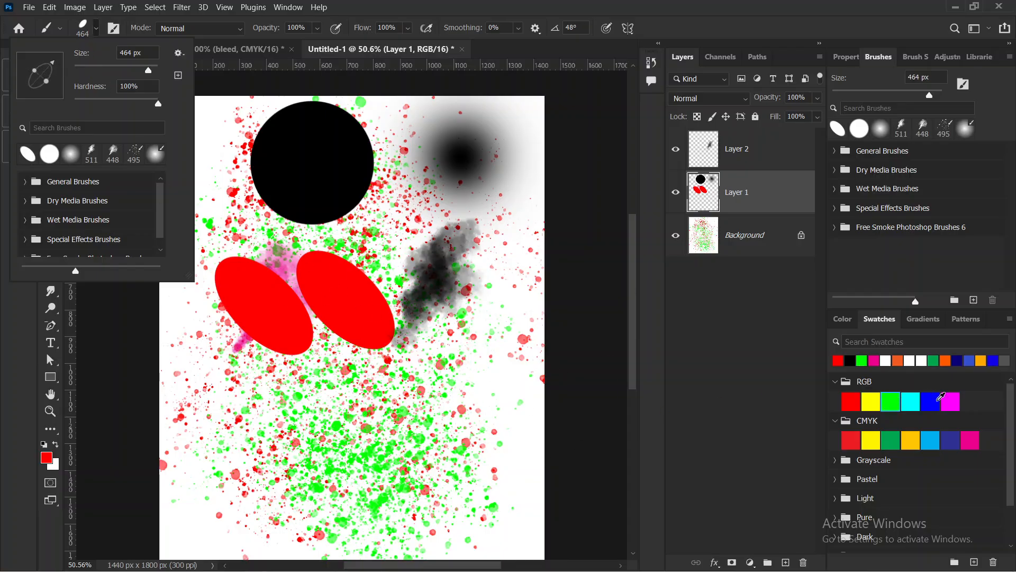
left_click(939, 398)
left_click(327, 297)
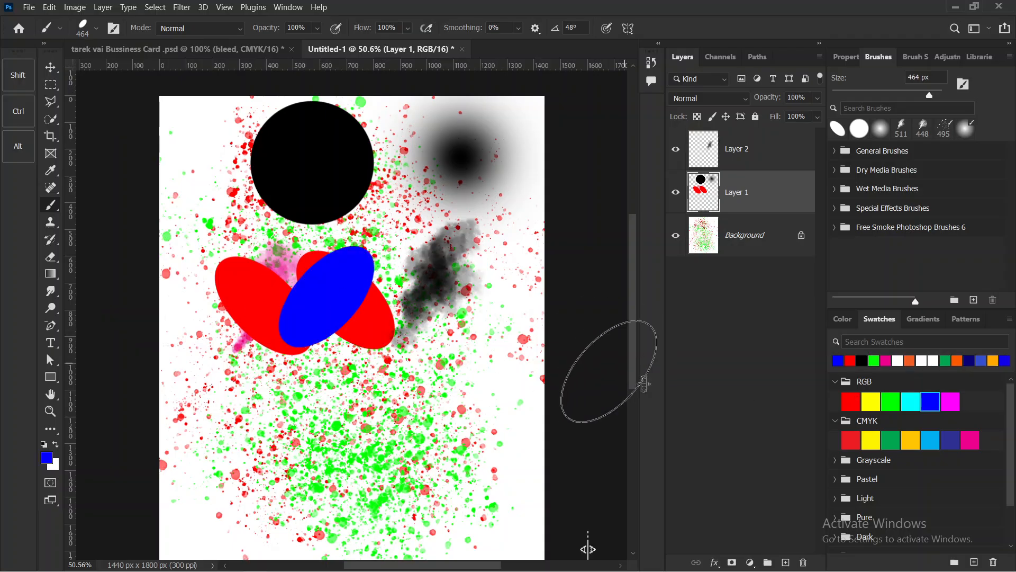
left_click(383, 373)
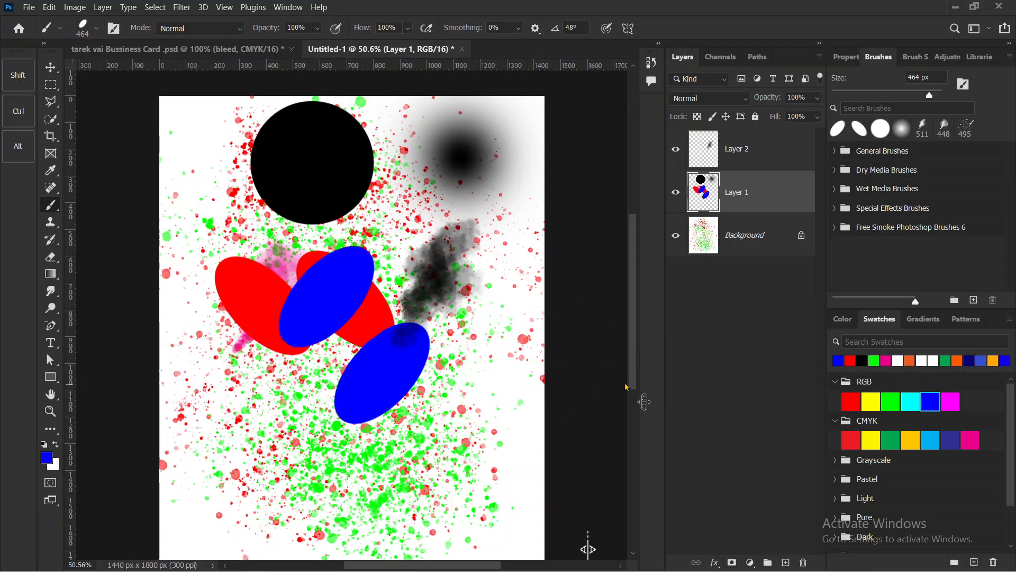
Examine the brush folders in the brush preset picker, looking inside Dry Media Brushes and Wet Media Brushes.
left_click(94, 30)
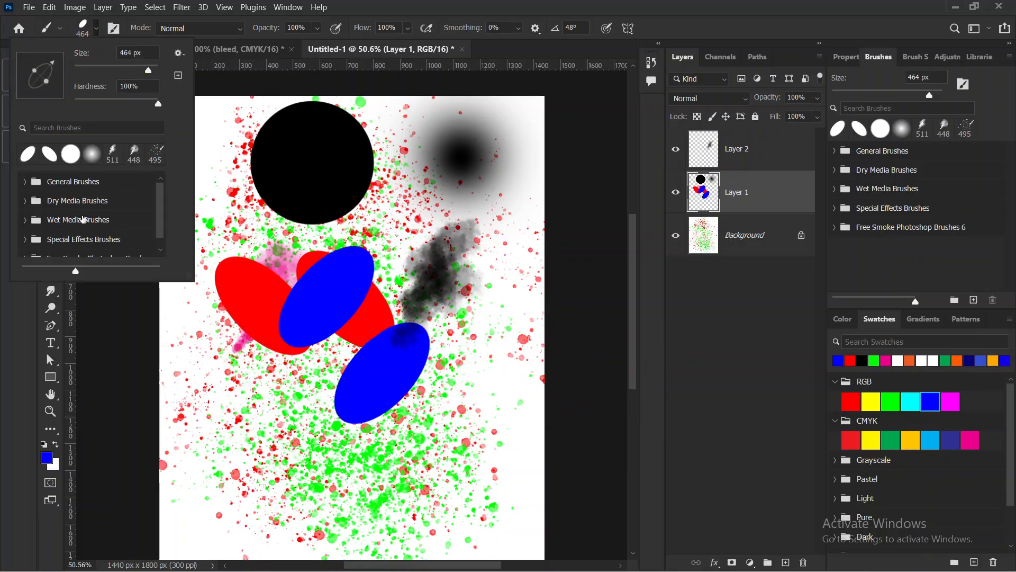
scroll(80, 220, "down", 1)
scroll(76, 229, "up", 1)
left_click_drag(851, 144, 844, 151)
mouse_move(51, 168)
left_mouse_down()
mouse_move(144, 203)
mouse_move(76, 155)
left_mouse_up()
left_click(25, 201)
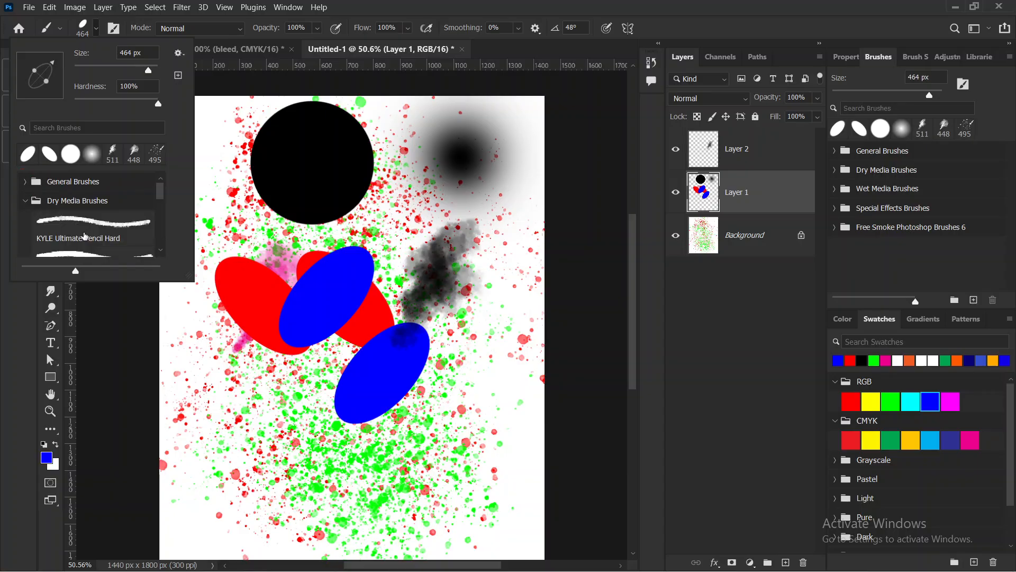
left_click(26, 202)
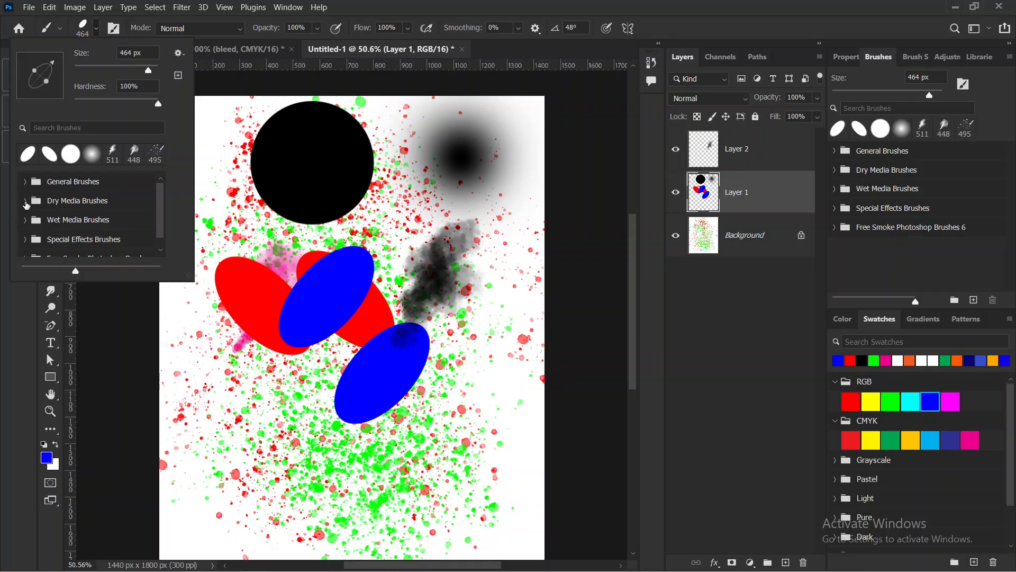
left_click(28, 202)
left_click(29, 203)
left_click(25, 219)
left_click(28, 215)
Compare the brush's painting mode options with the layer blending mode options.
mouse_move(241, 51)
left_mouse_down()
mouse_move(167, 56)
mouse_move(149, 17)
mouse_move(209, 17)
mouse_move(239, 30)
mouse_move(241, 55)
mouse_move(170, 60)
mouse_move(133, 49)
mouse_move(148, 18)
left_mouse_up()
left_click(222, 29)
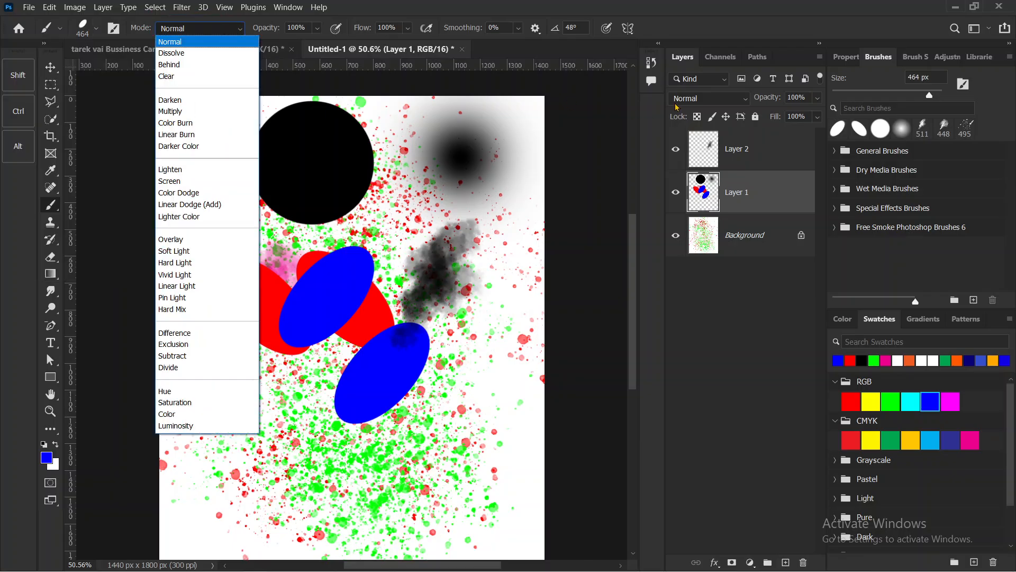
mouse_move(662, 89)
left_mouse_down()
mouse_move(724, 83)
mouse_move(734, 104)
mouse_move(659, 106)
mouse_move(717, 106)
mouse_move(747, 239)
mouse_move(719, 414)
left_mouse_up()
left_click(692, 101)
left_click(725, 102)
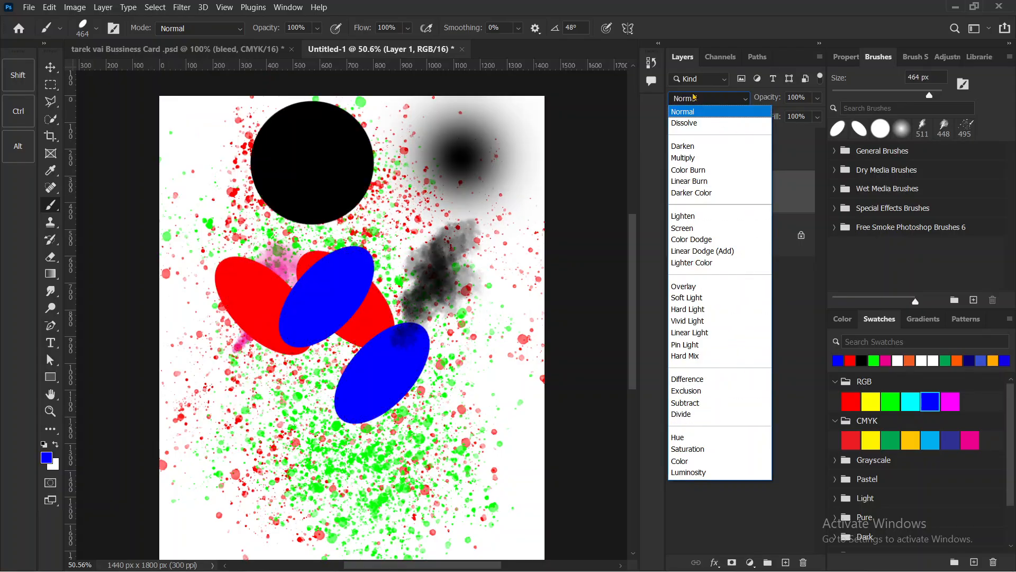
left_click(689, 97)
left_click(207, 29)
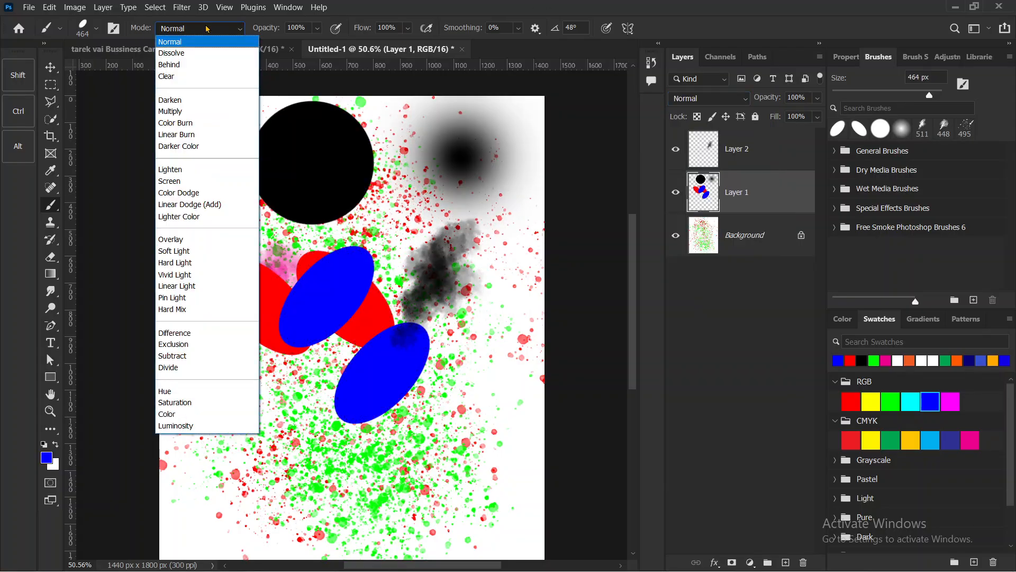
left_click(205, 29)
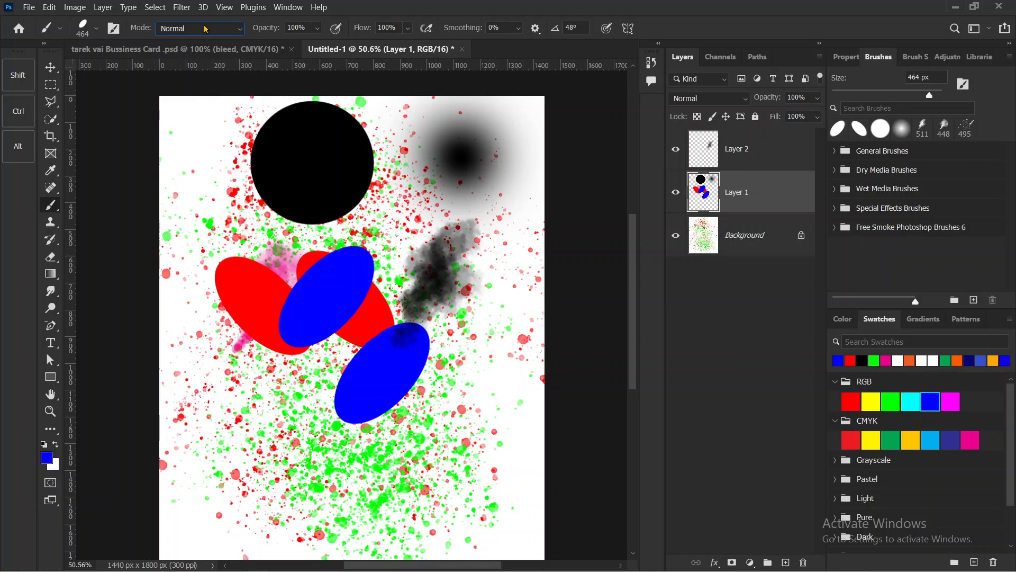
Toggle Layer 1's visibility, convert the locked Background into an ordinary layer, and make Layer 1 active again.
left_click(676, 194)
left_click(676, 193)
left_click(676, 194)
left_click(675, 194)
left_click(762, 240)
left_click(801, 238)
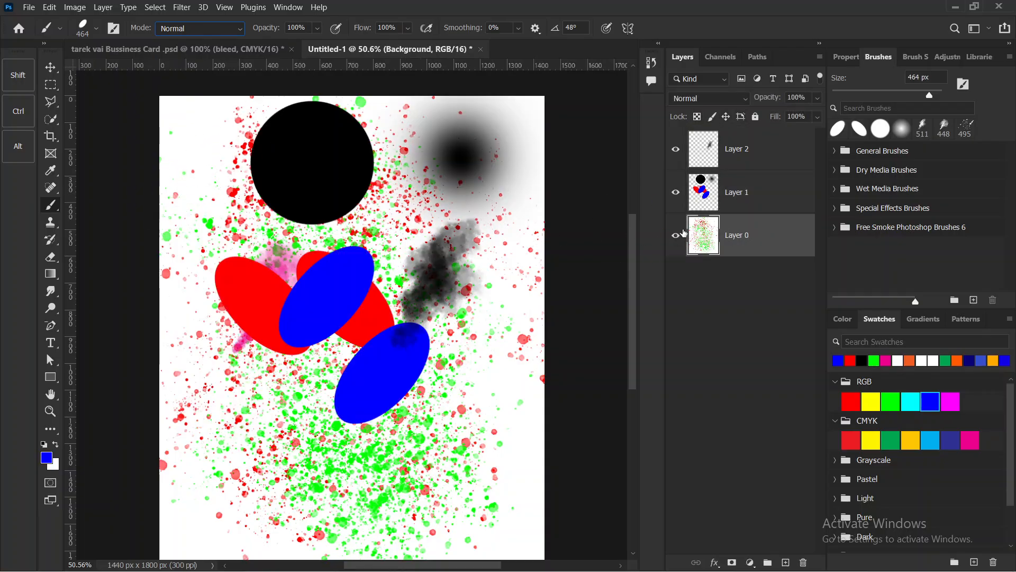
left_click(711, 157)
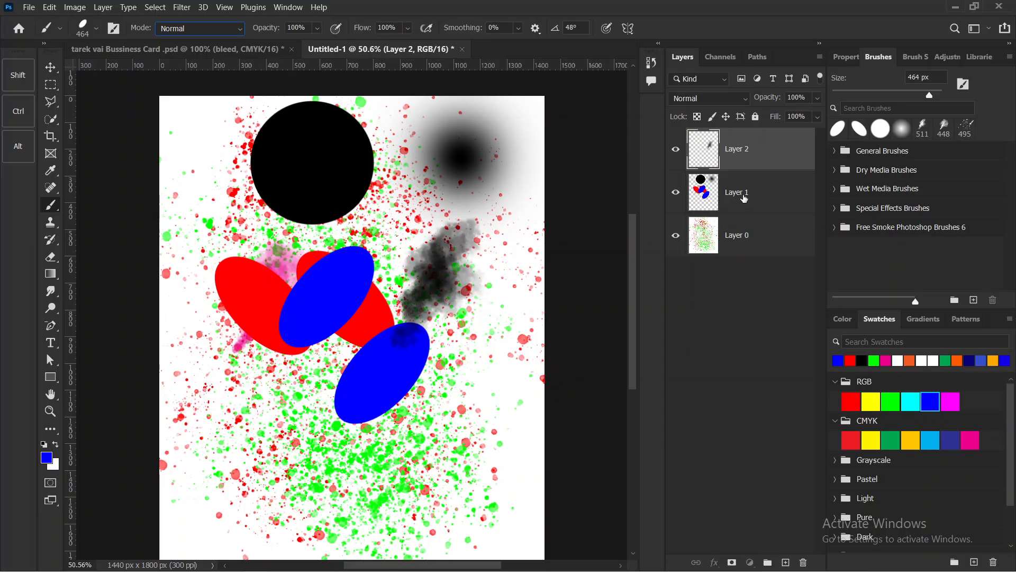
left_click(744, 198)
Set the brush's painting mode to Color Dodge.
left_click(200, 28)
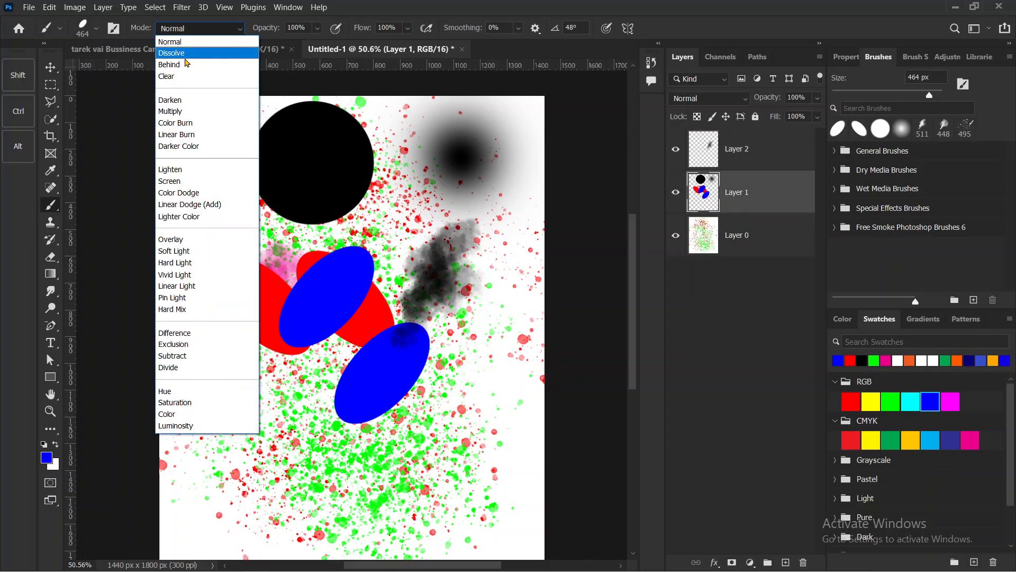
left_click(175, 111)
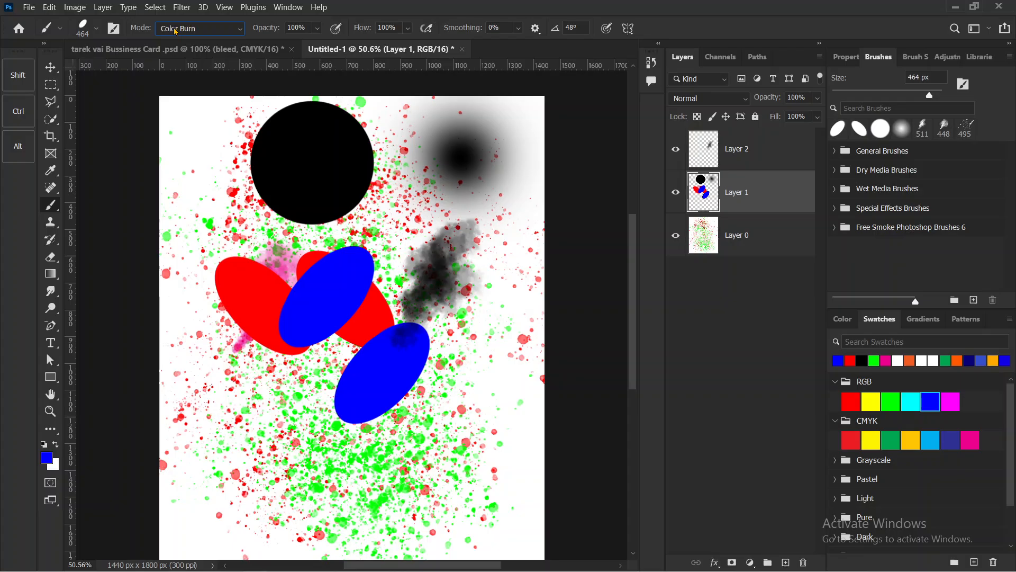
scroll(176, 31, "down", 1)
scroll(176, 30, "down", 1)
Add a Solid Color fill layer in green 00ff2a, place it beneath Layer 1, and make Layer 1 active.
left_click(751, 564)
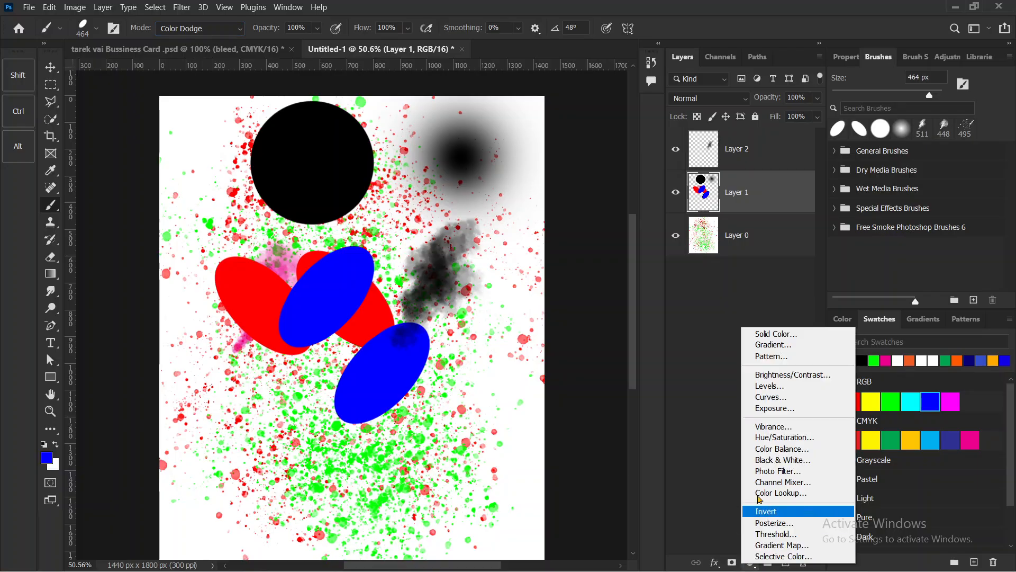
left_click(770, 332)
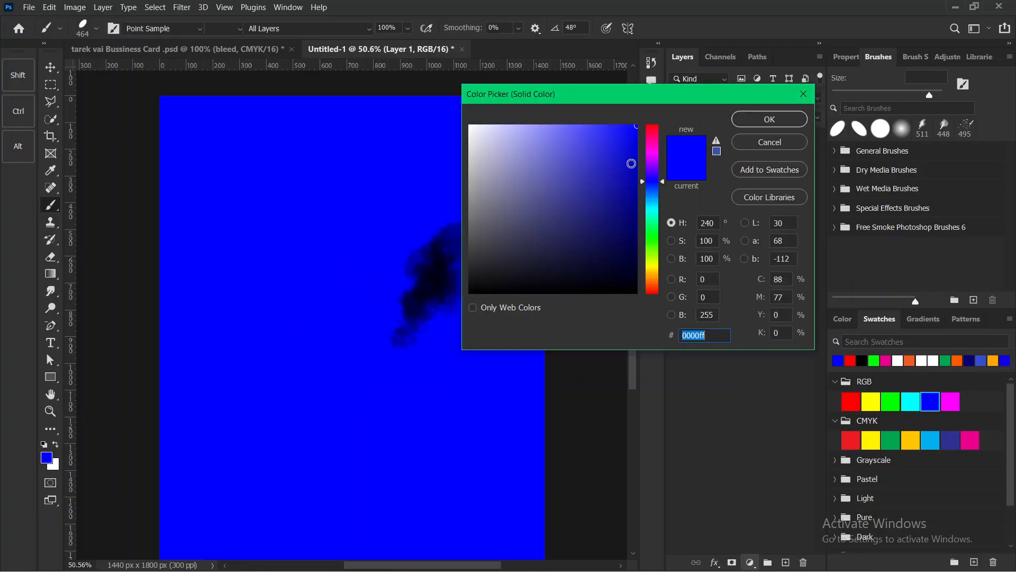
left_click_drag(646, 146, 655, 237)
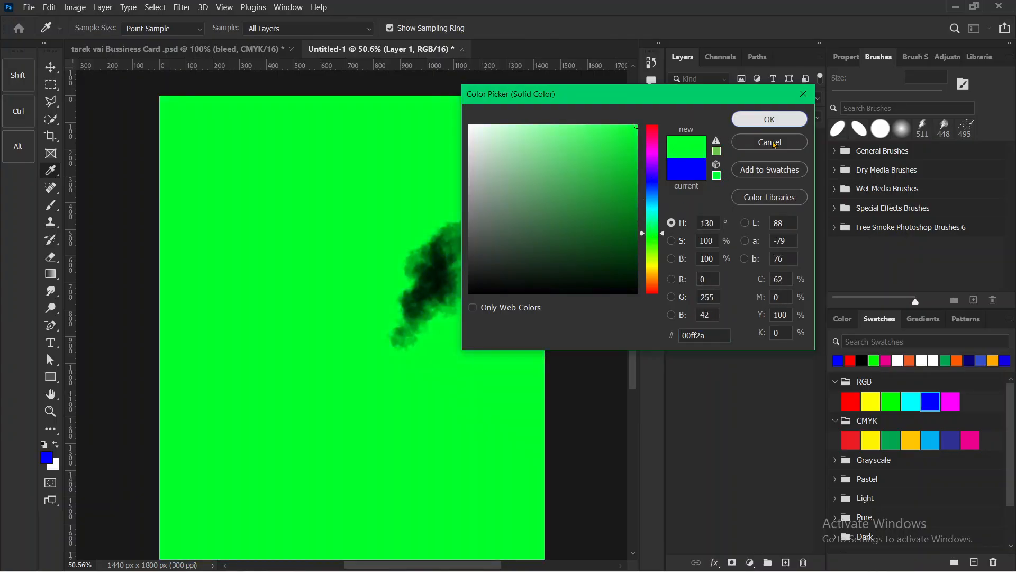
left_click(769, 118)
left_click_drag(800, 198, 716, 268)
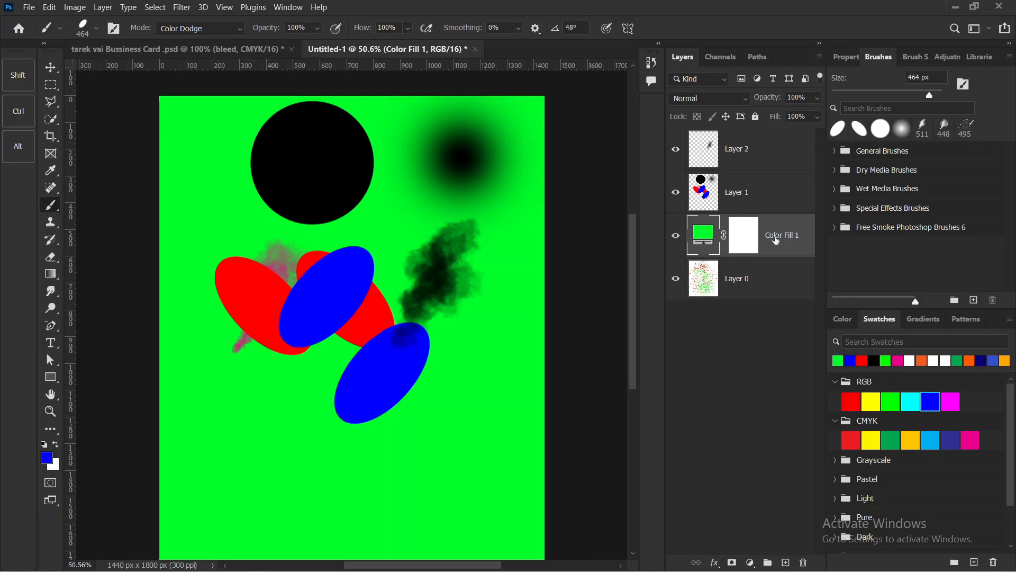
left_click(739, 196)
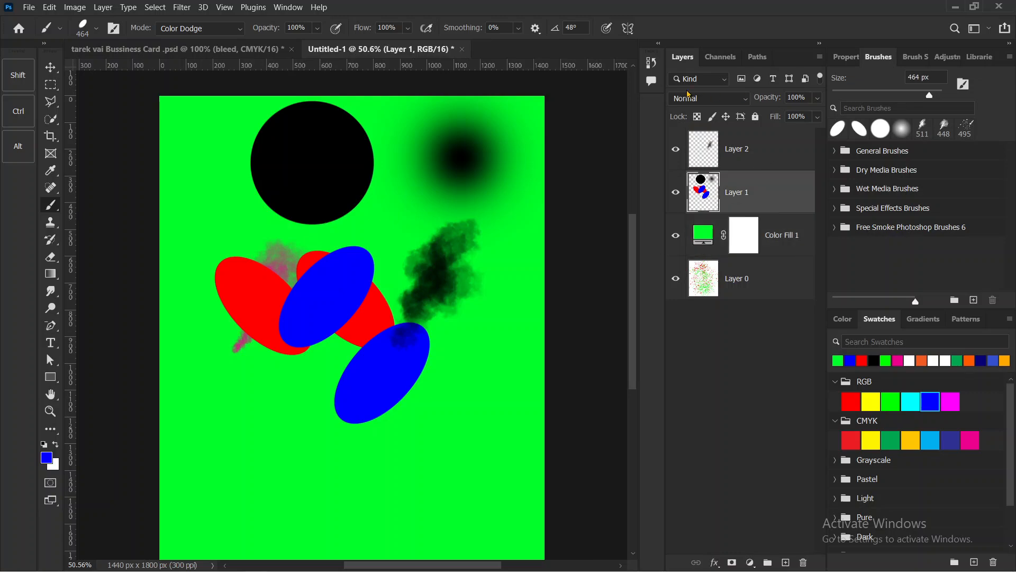
Try the Dissolve blending mode on Layer 1 and restore it to Normal.
left_click(691, 99)
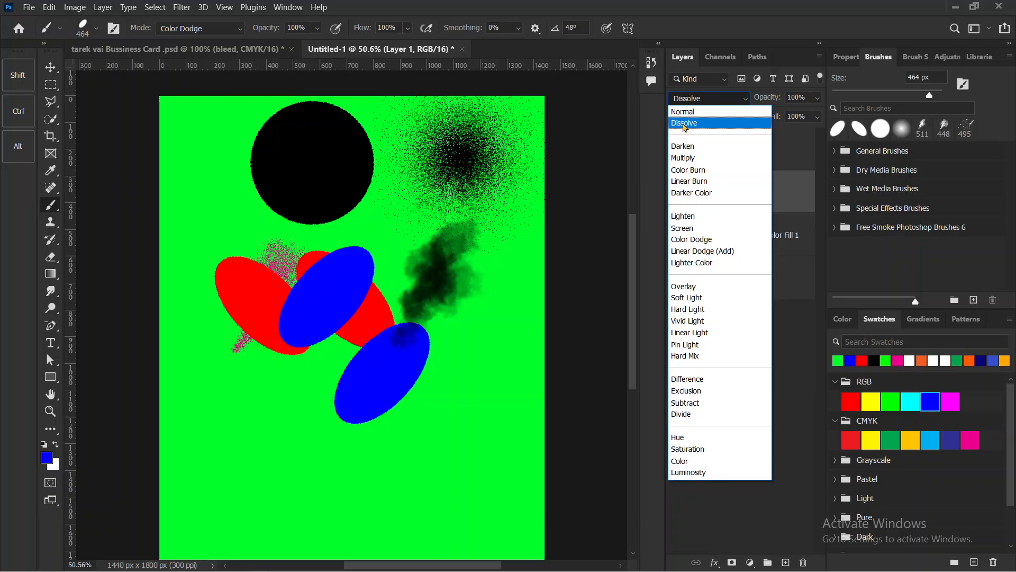
left_click(683, 111)
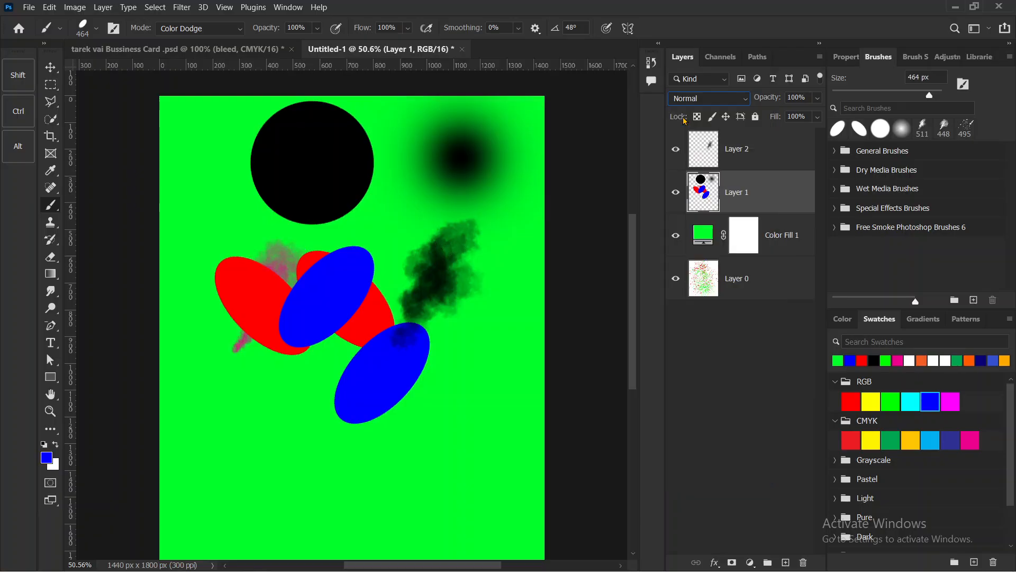
left_click(706, 99)
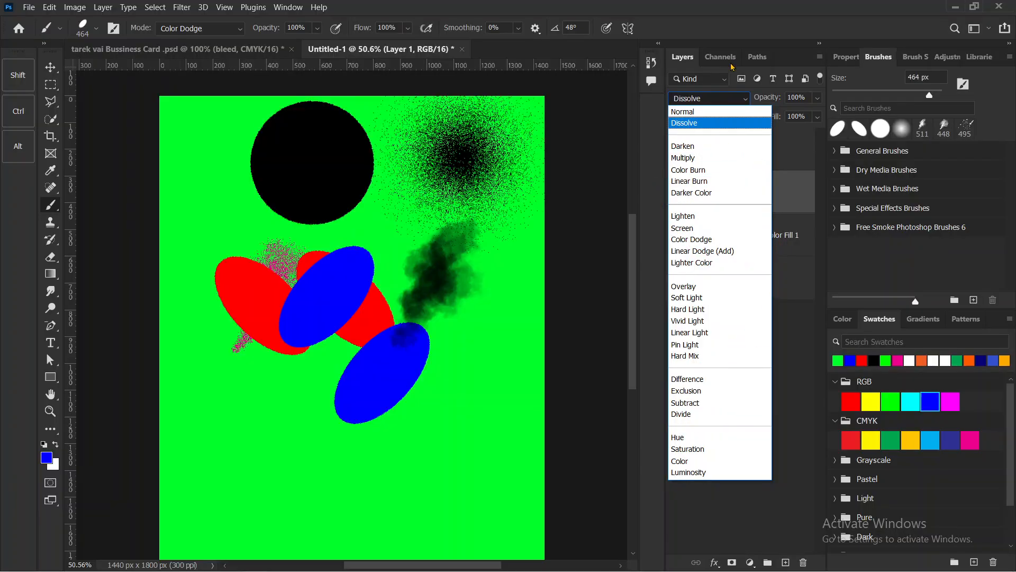
left_click(702, 109)
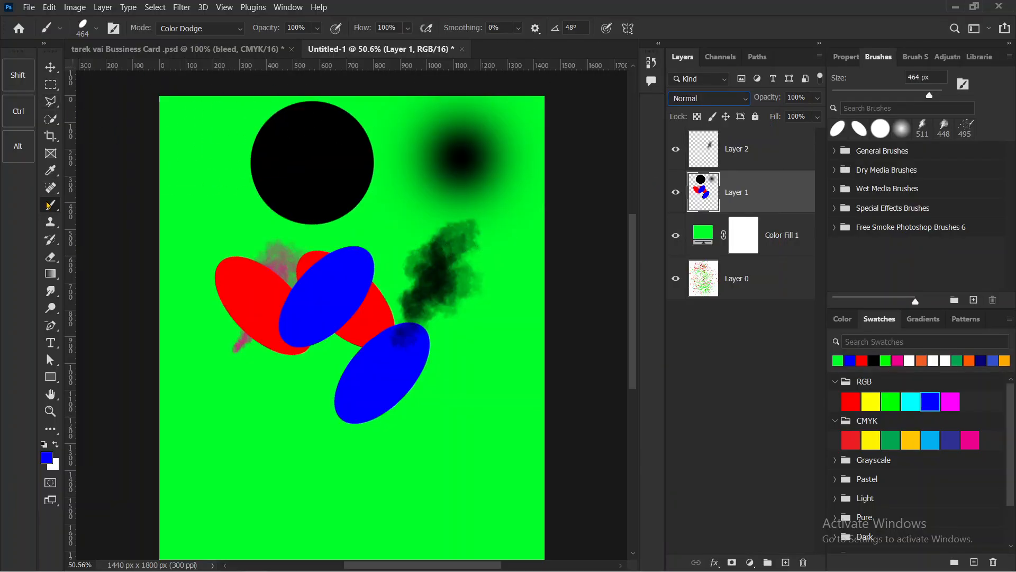
Paint blue strokes in Color Dodge mode over the ellipses and across the lower part of the canvas.
left_click(200, 29)
left_click(200, 30)
left_click(200, 29)
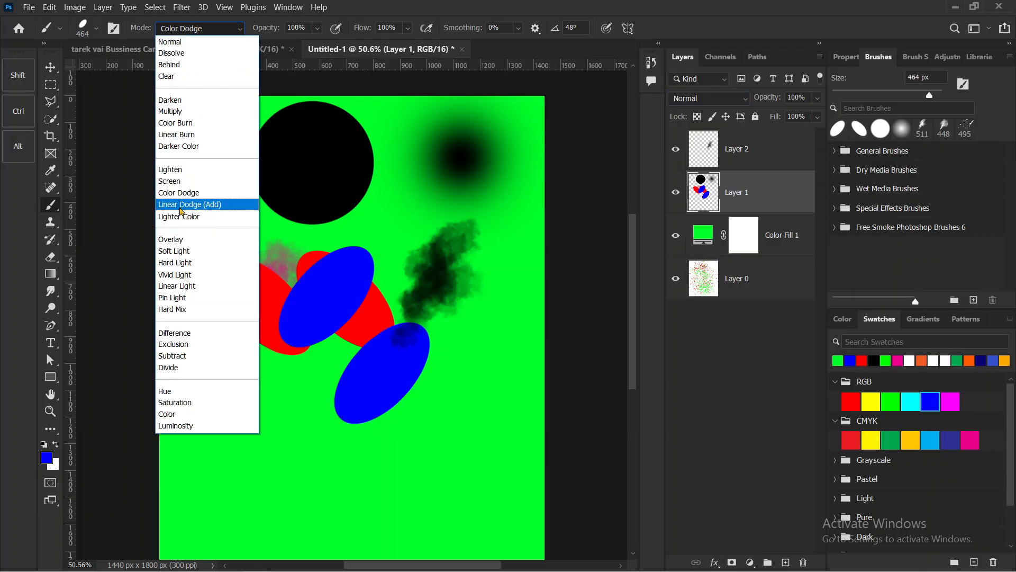
left_click(173, 196)
mouse_move(318, 286)
left_mouse_down()
mouse_move(332, 342)
mouse_move(375, 365)
left_mouse_up()
left_click_drag(399, 460, 439, 437)
Paint broad red Color Dodge strokes around and across the blue shapes on Layer 1, undoing one stroke along the way.
left_click(851, 401)
mouse_move(148, 261)
left_mouse_down()
mouse_move(249, 306)
mouse_move(295, 386)
mouse_move(259, 418)
left_mouse_up()
mouse_move(386, 380)
left_mouse_down()
mouse_move(365, 280)
mouse_move(386, 352)
mouse_move(457, 405)
left_mouse_up()
mouse_move(240, 243)
left_mouse_down()
mouse_move(336, 318)
mouse_move(312, 289)
mouse_move(274, 300)
left_mouse_up()
key("ctrl+z")
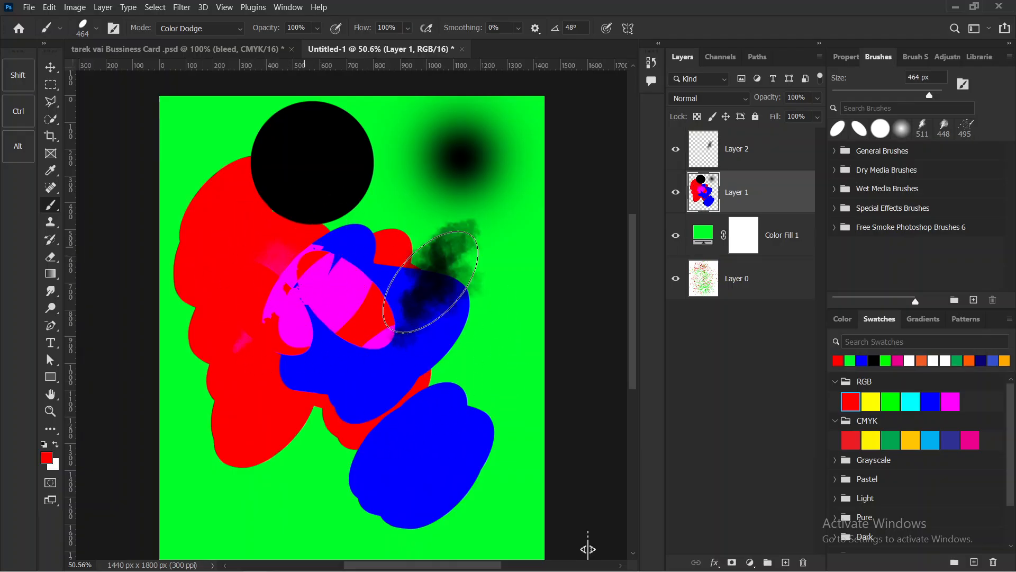
mouse_move(293, 488)
left_mouse_down()
mouse_move(404, 477)
mouse_move(438, 442)
left_mouse_up()
mouse_move(450, 396)
left_mouse_down()
mouse_move(403, 233)
mouse_move(371, 265)
left_mouse_up()
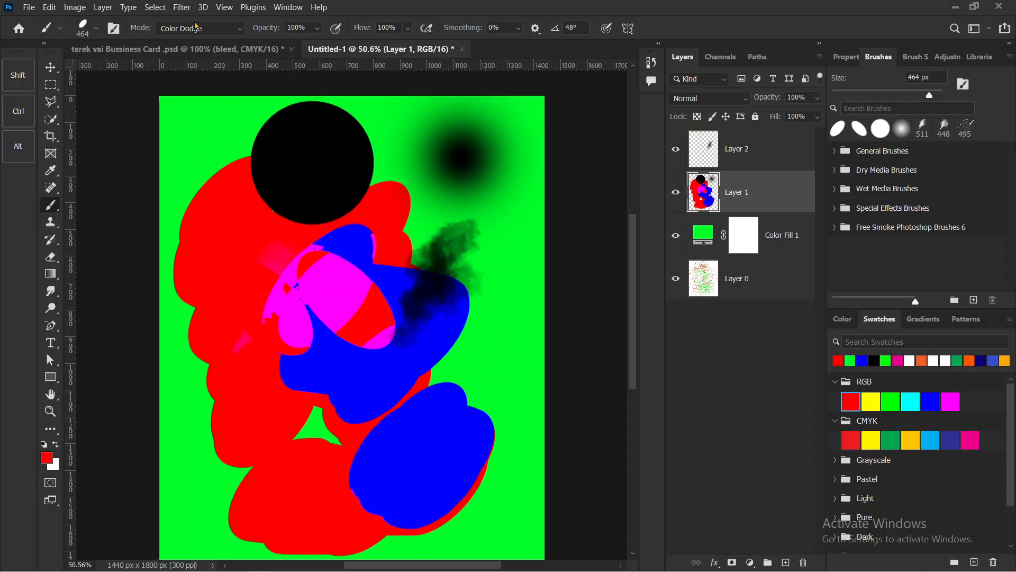
Set the brush's painting mode back to Normal.
left_click(196, 28)
left_click(177, 40)
mouse_move(251, 22)
left_mouse_down()
mouse_move(305, 14)
mouse_move(315, 33)
mouse_move(279, 50)
mouse_move(249, 29)
left_mouse_up()
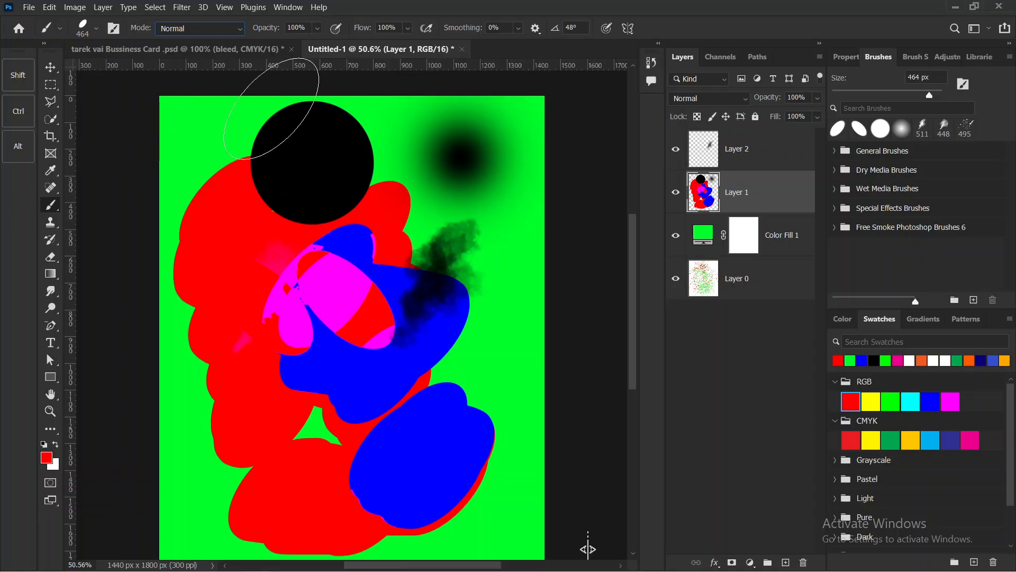
Hide Layer 1 and Layer 2, and add a new empty layer above Layer 2.
left_click(676, 193)
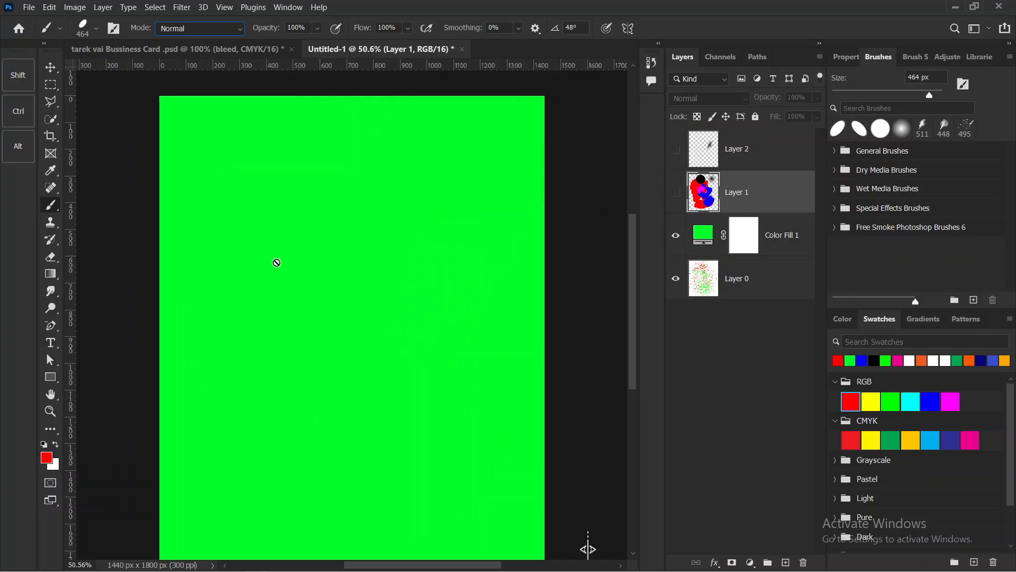
left_click(755, 167)
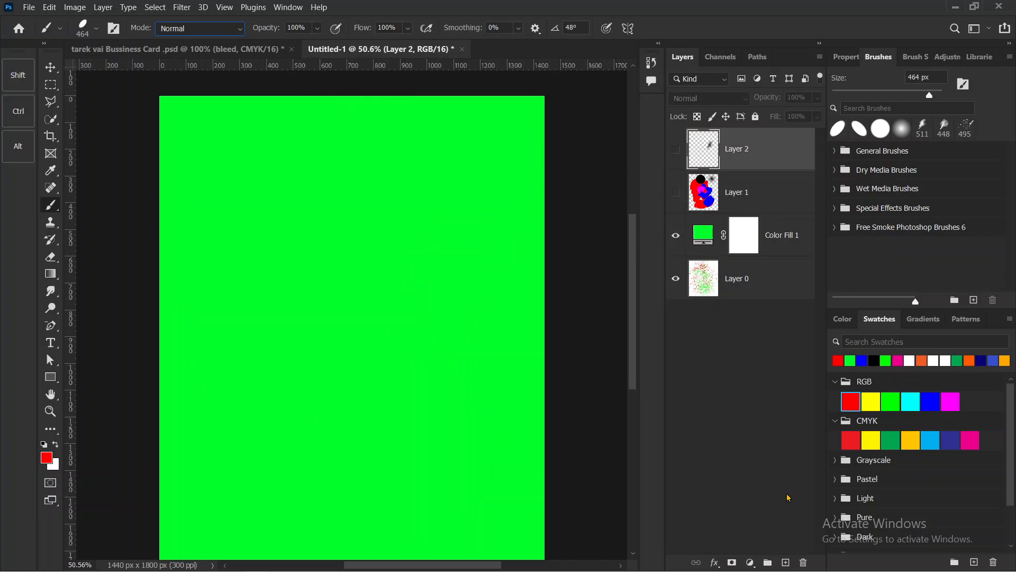
left_click(787, 563)
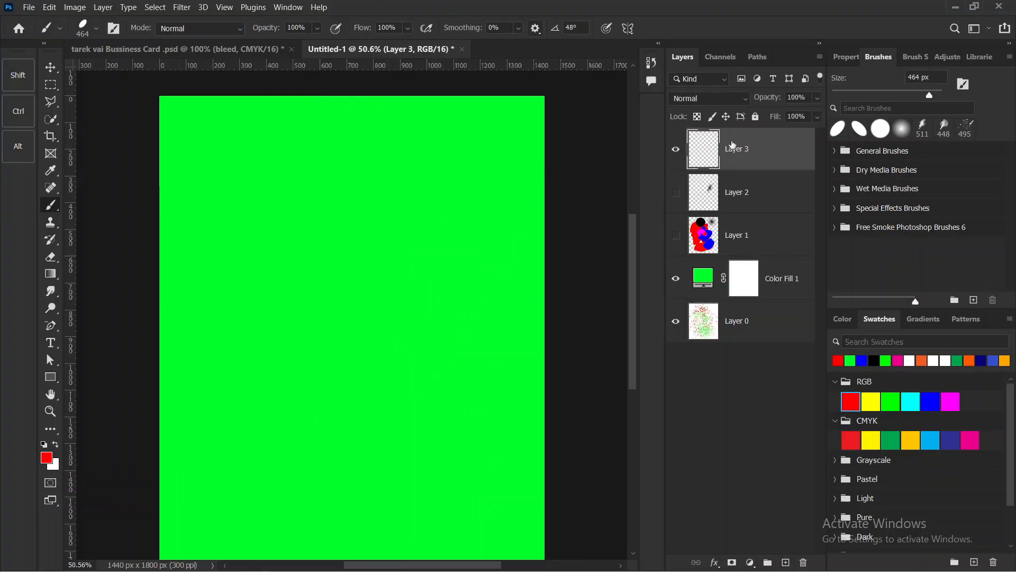
left_click(676, 235)
left_click(678, 237)
left_click(677, 236)
left_click(676, 236)
left_click(676, 238)
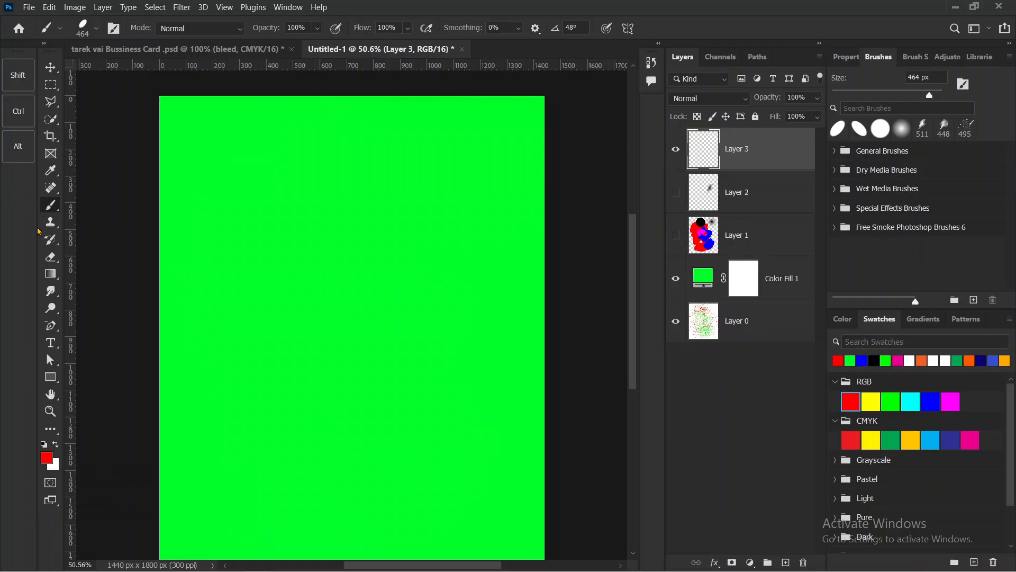
Stamp a red ellipse at 100% brush opacity on Layer 3 and a second one beside it at 31% opacity.
left_click(273, 207)
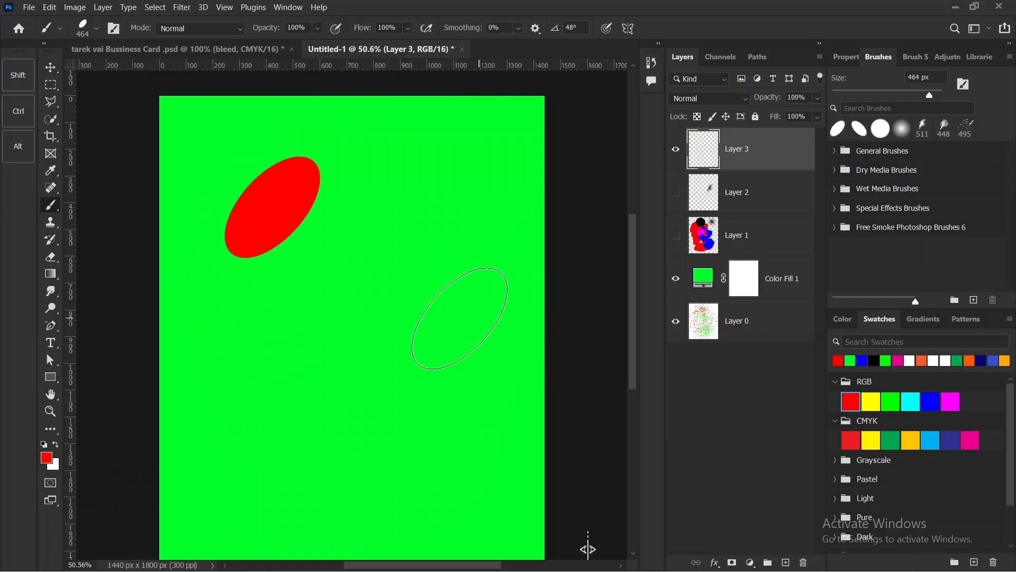
left_click_drag(271, 30, 251, 33)
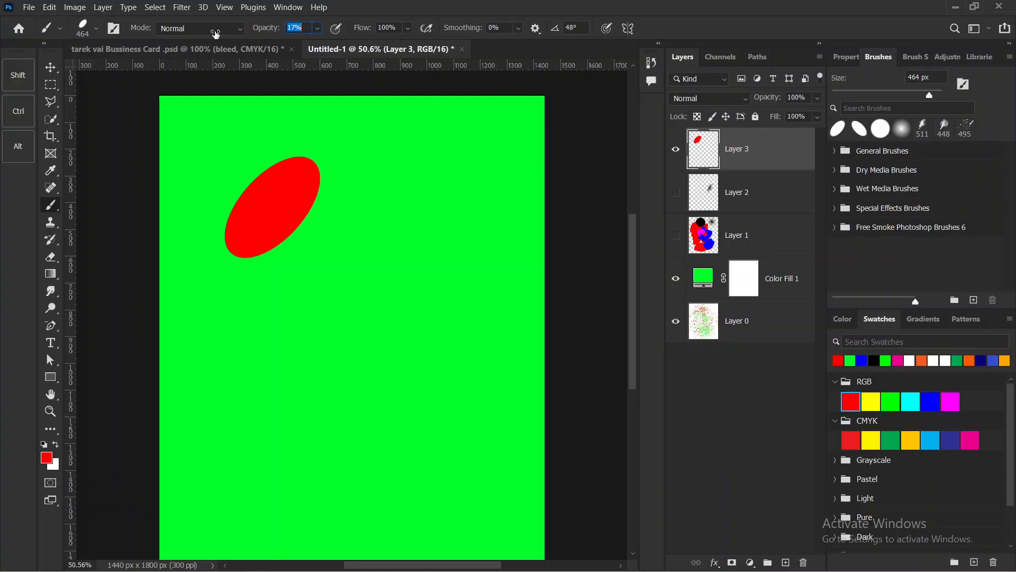
left_click(364, 257)
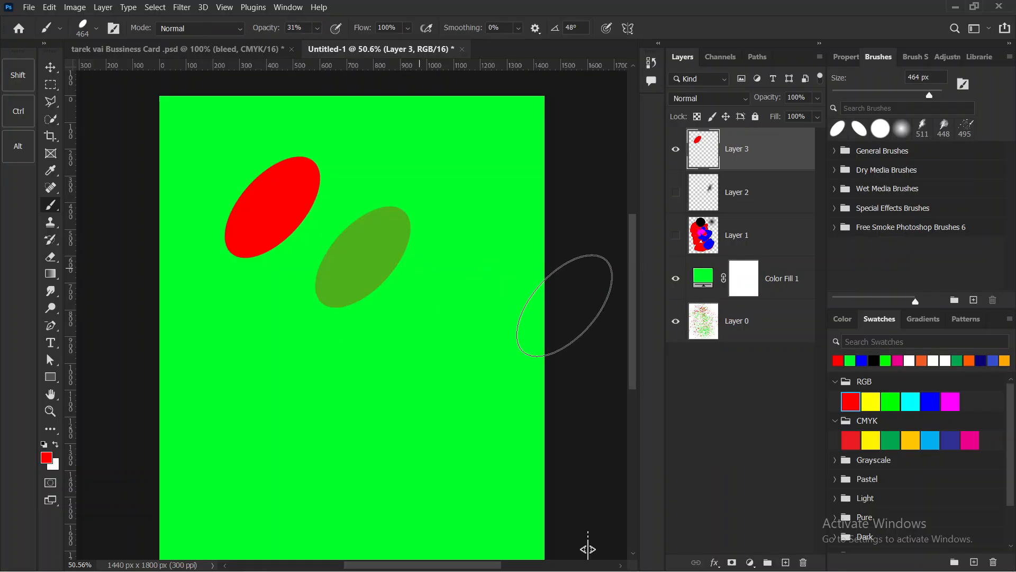
mouse_move(331, 182)
left_mouse_down()
mouse_move(363, 280)
mouse_move(381, 186)
left_mouse_up()
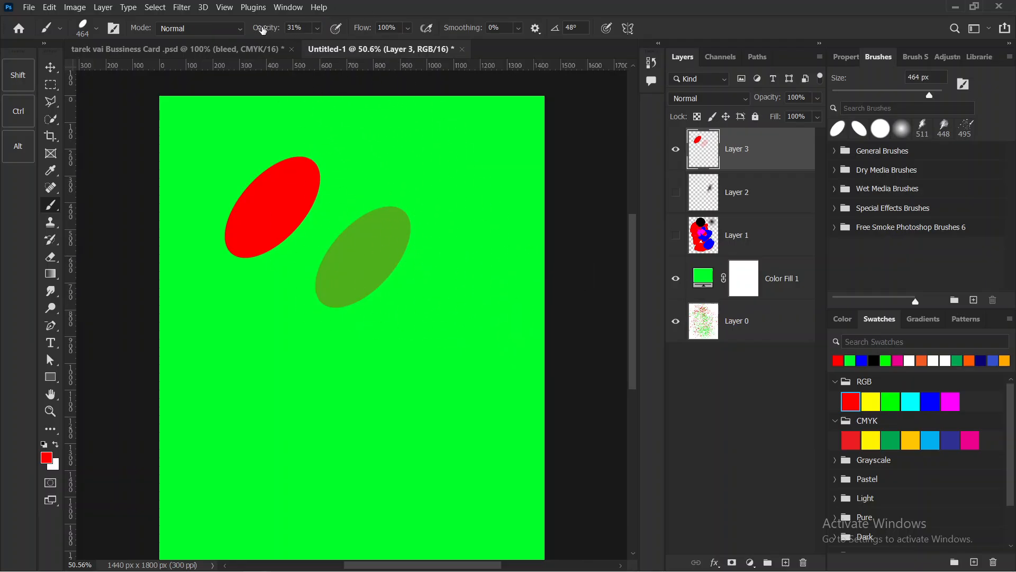
Stamp two more red ellipses on Layer 3, one at 56% brush opacity and one at 78%.
left_click_drag(255, 27, 269, 26)
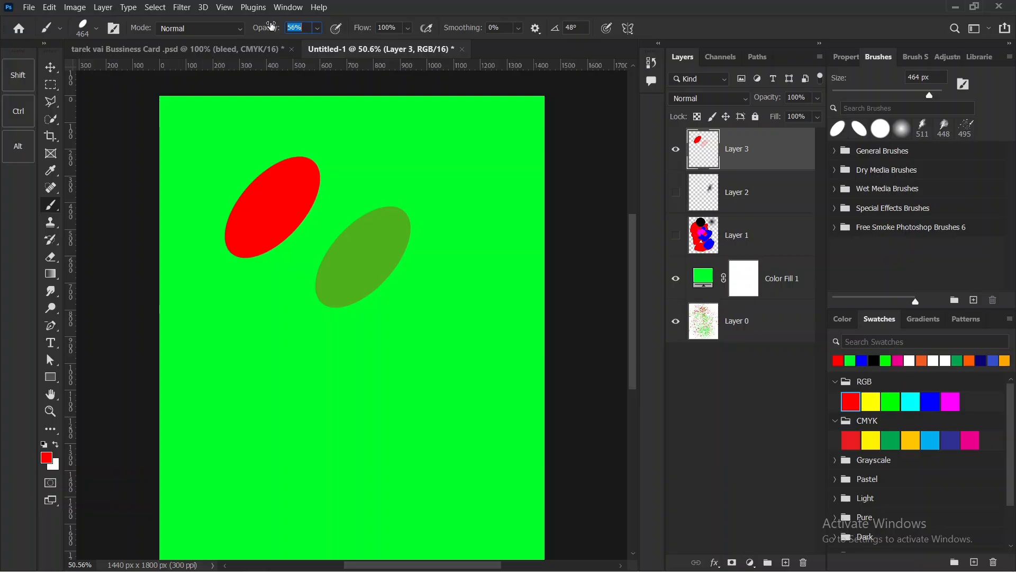
left_click(248, 319)
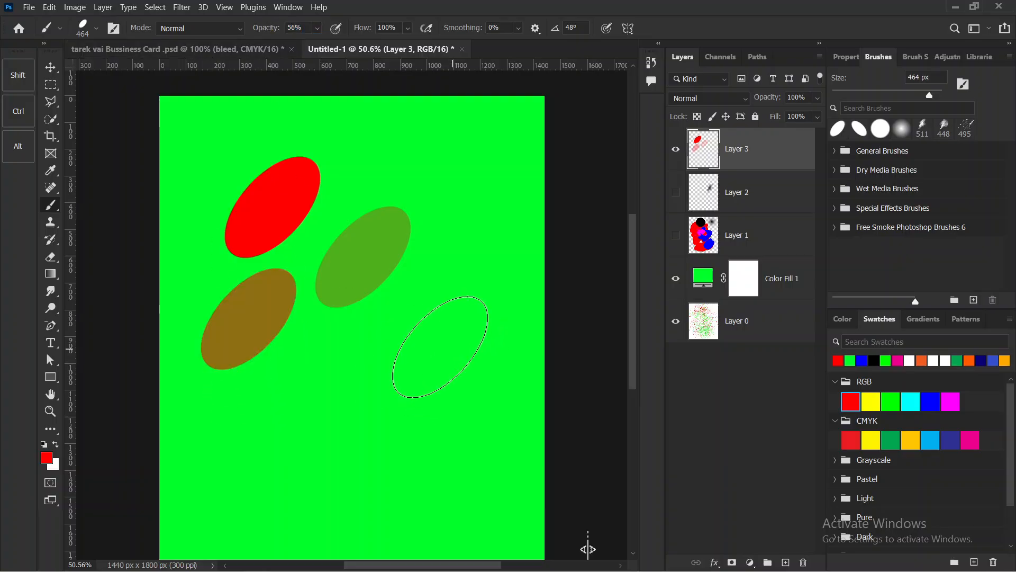
left_click_drag(256, 34, 264, 32)
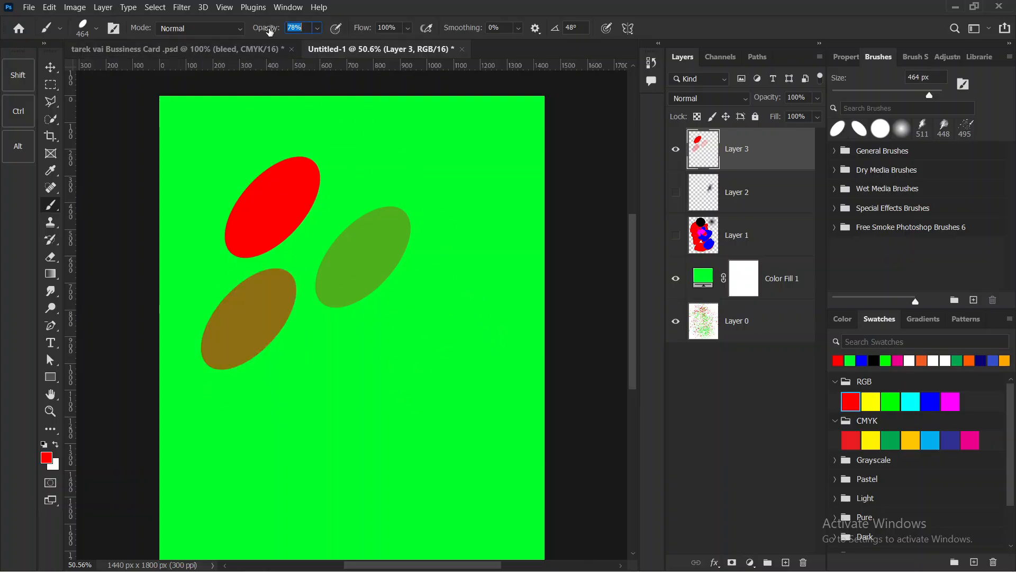
left_click(405, 142)
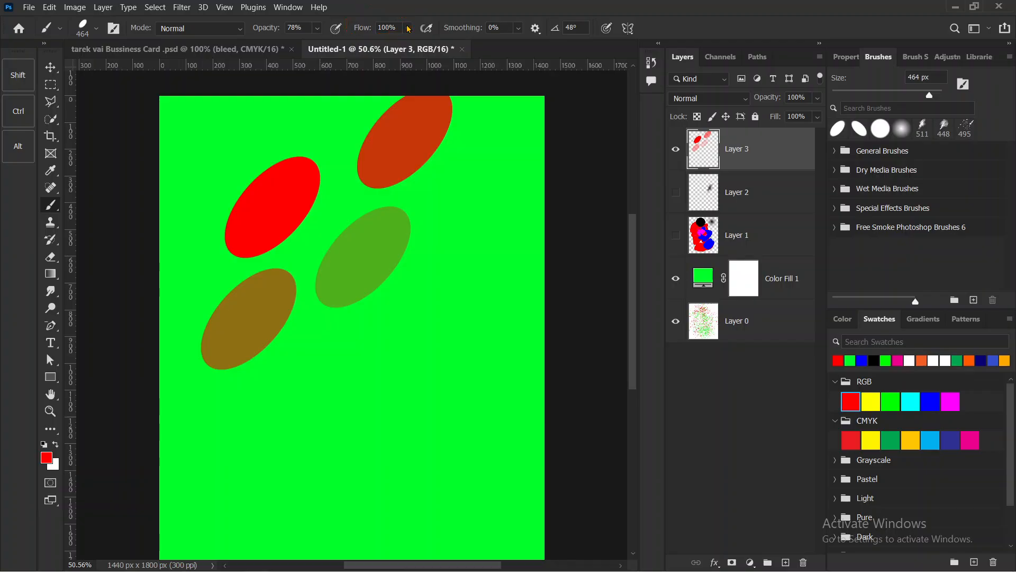
Restore brush opacity to 100%, set flow to 41%, and paint a broad stroke and a short dab below the ellipses.
mouse_move(254, 30)
left_mouse_down()
mouse_move(277, 32)
mouse_move(267, 41)
left_mouse_up()
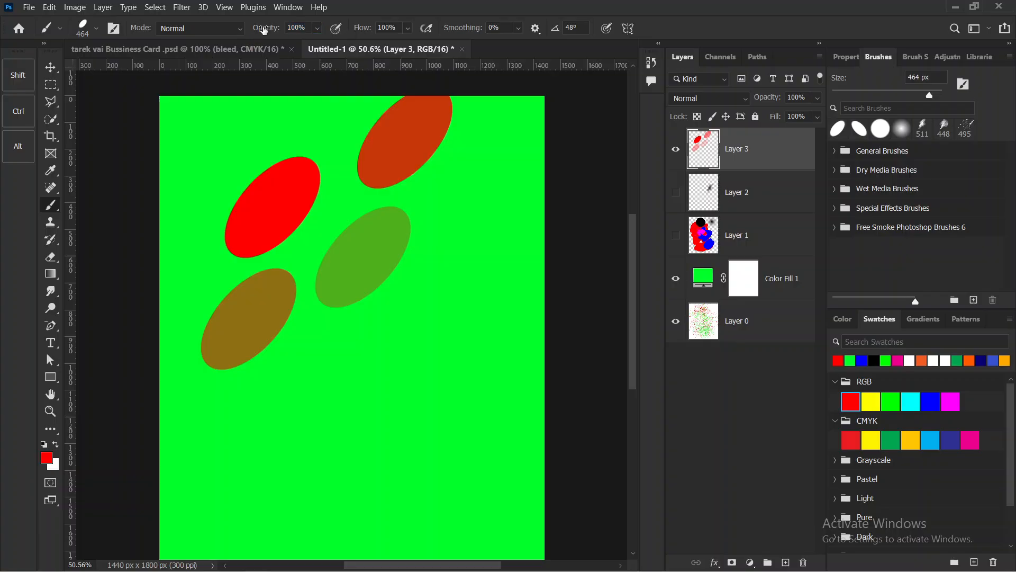
left_click_drag(372, 28, 332, 38)
mouse_move(340, 383)
left_mouse_down()
mouse_move(404, 386)
mouse_move(333, 419)
left_mouse_up()
left_click(239, 444)
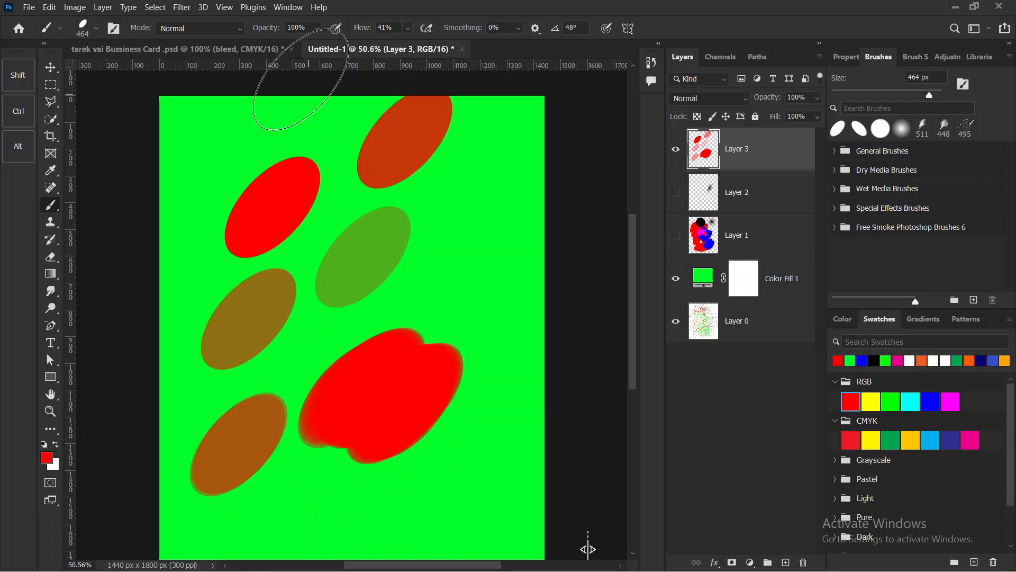
left_click_drag(277, 26, 279, 30)
mouse_move(195, 416)
left_mouse_down()
mouse_move(291, 406)
mouse_move(211, 458)
mouse_move(201, 384)
mouse_move(224, 382)
left_mouse_up()
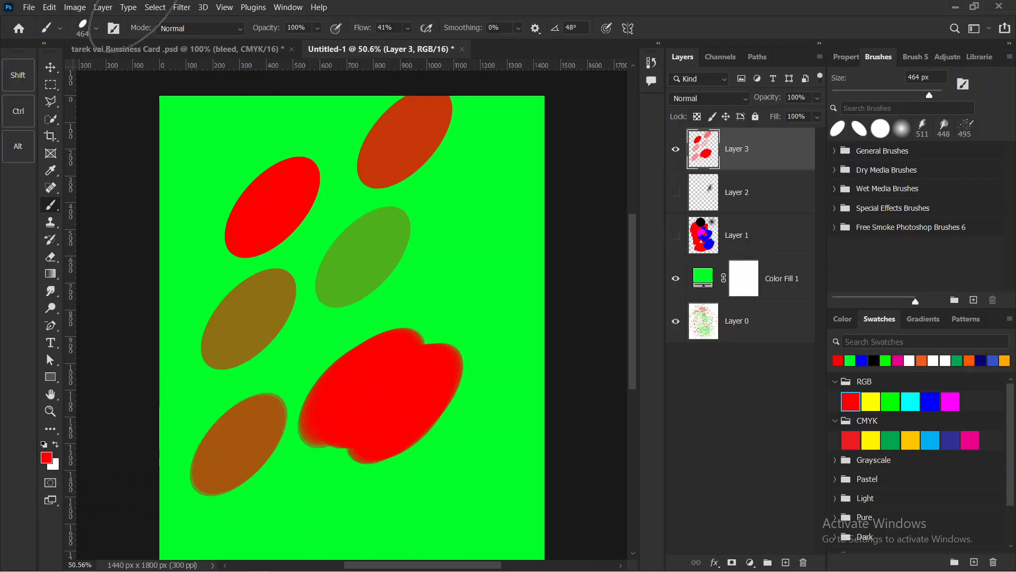
Switch to a circular brush tip and stamp a circle overlapping the ellipses in the upper part of Layer 3.
left_click(96, 28)
left_click_drag(48, 83, 78, 45)
left_click(96, 30)
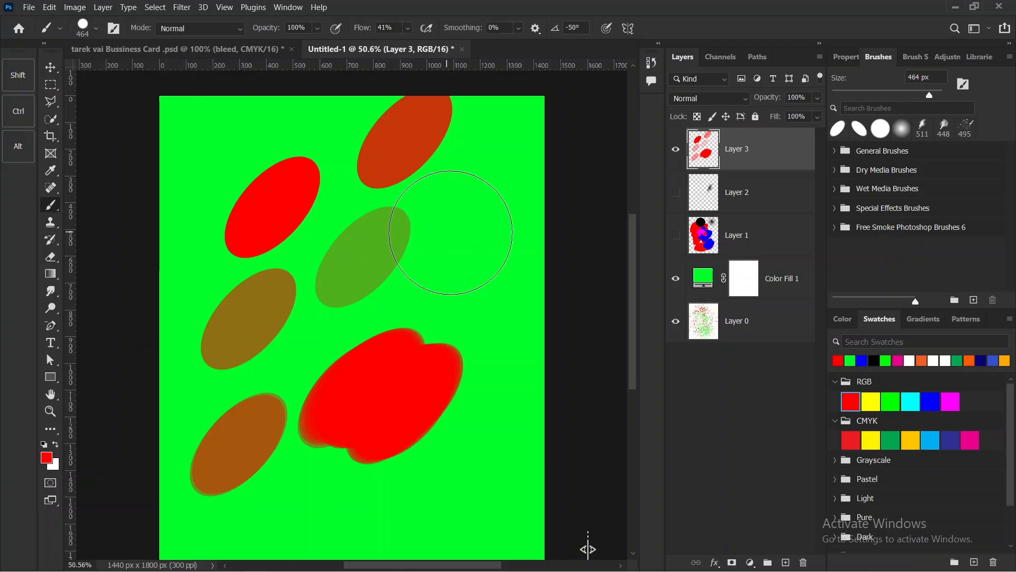
left_click(452, 210)
Reduce the brush size to 150 px and start a new layer with Layer 3 hidden.
key("bracketleft")
key("bracketleft")
key("bracketleft")
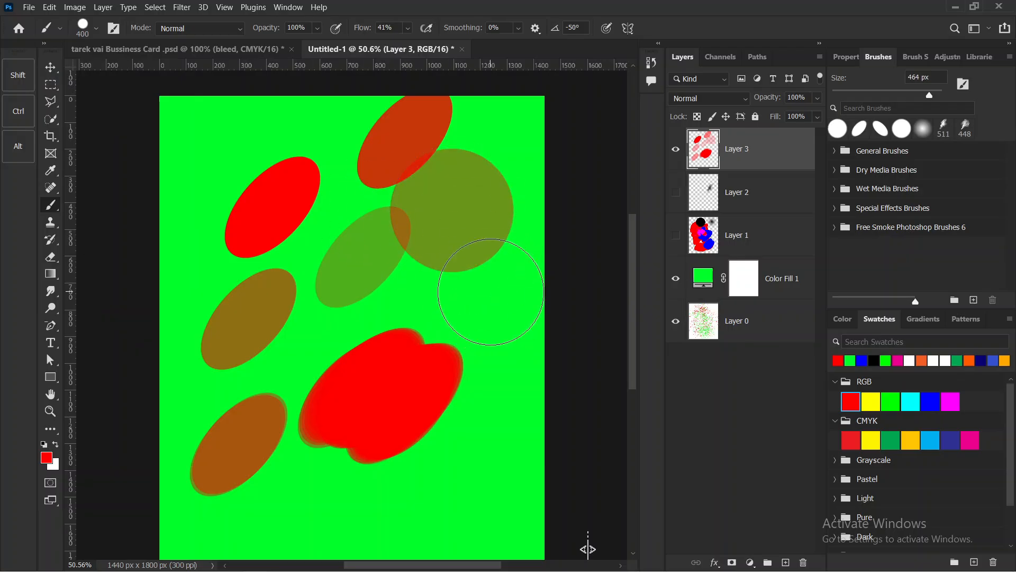
key("bracketleft")
key("bracketleft")
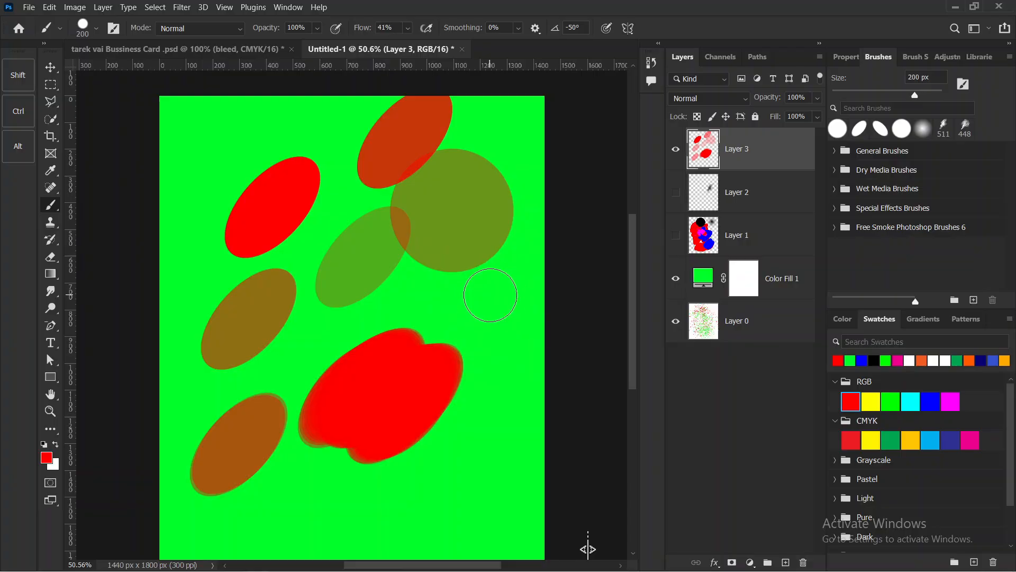
key("bracketright")
key("bracketright")
key("bracketleft")
key("bracketleft")
key("bracketleft")
left_click(675, 154)
left_click(785, 562)
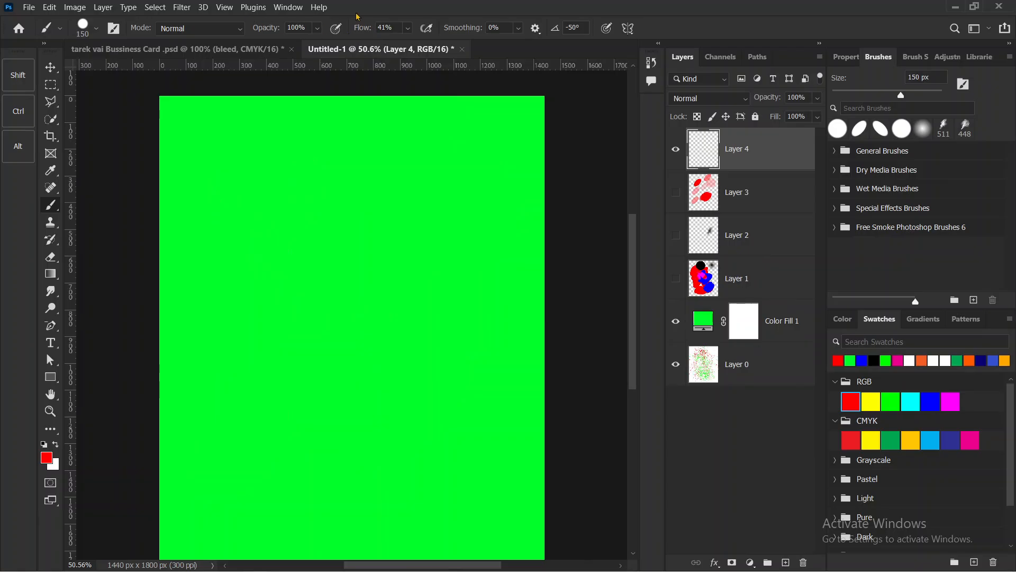
Paint a winding red stroke and stamp two small circles on Layer 4, undoing each of them.
mouse_move(260, 166)
left_mouse_down()
mouse_move(241, 246)
mouse_move(293, 308)
mouse_move(364, 334)
mouse_move(358, 377)
mouse_move(246, 438)
left_mouse_up()
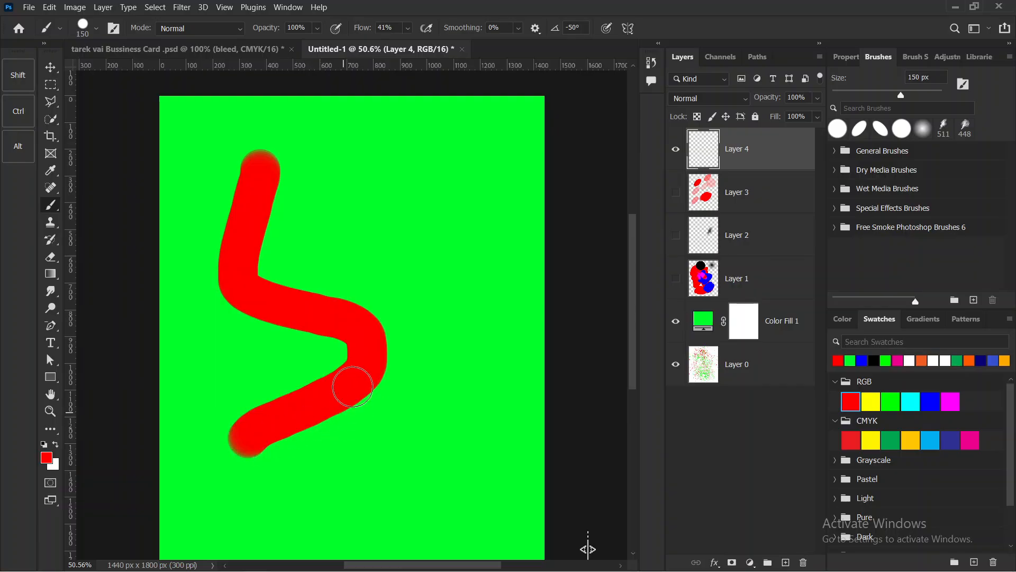
key("ctrl+z")
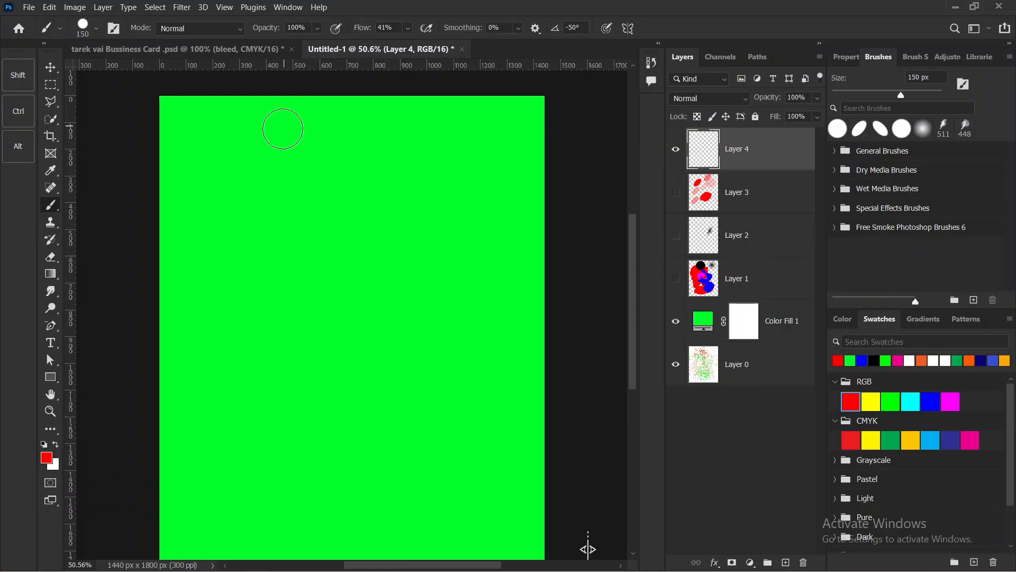
left_click(283, 128)
left_click(237, 202)
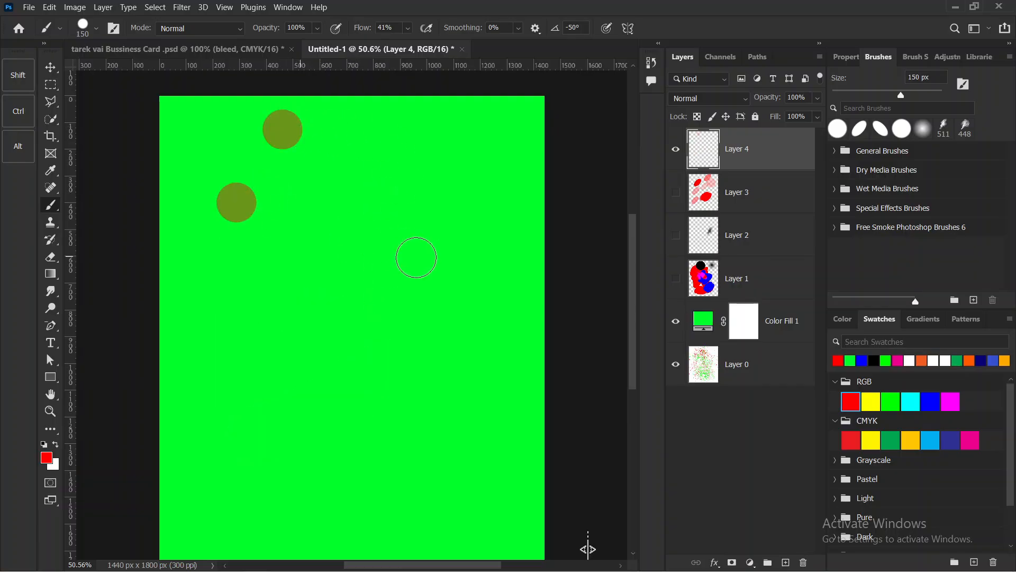
key("ctrl+z")
key("ctrl+z")
Enlarge the brush to 454 px, stamp one circle at 41% flow, and paint a short overlapping stroke below it.
mouse_move(215, 223)
left_mouse_down()
mouse_move(283, 265)
mouse_move(264, 259)
left_mouse_up()
left_click(271, 233)
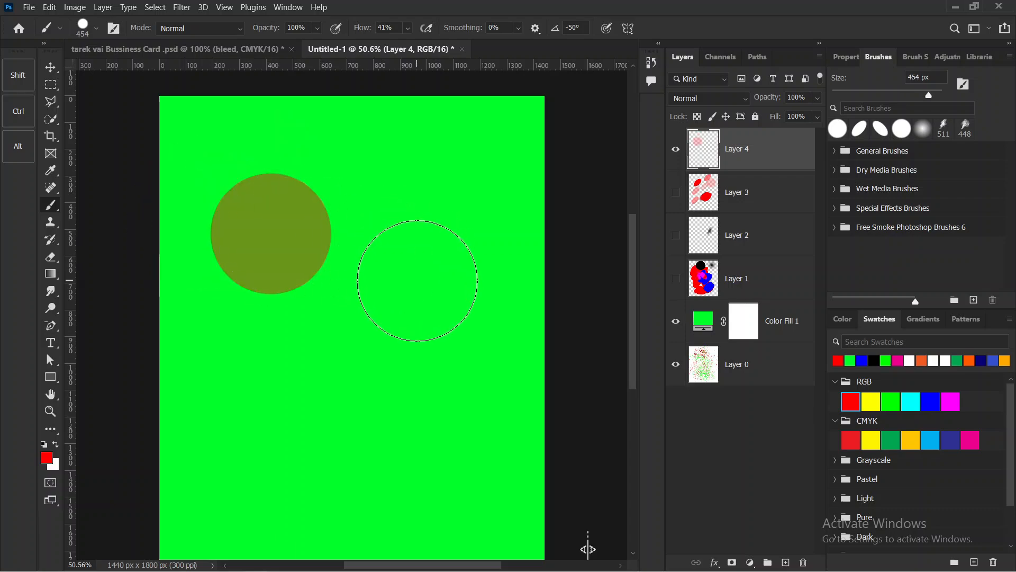
left_click_drag(408, 36, 391, 53)
mouse_move(276, 2)
left_mouse_down()
mouse_move(277, 67)
mouse_move(286, 23)
mouse_move(297, 151)
mouse_move(277, 173)
mouse_move(329, 156)
left_mouse_up()
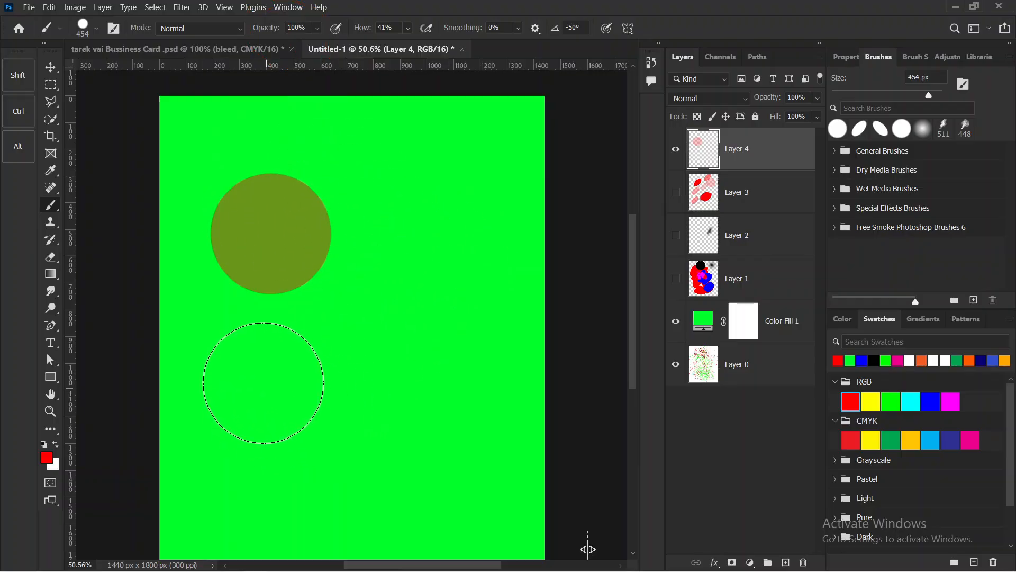
left_click(263, 377)
left_click_drag(263, 377, 312, 361)
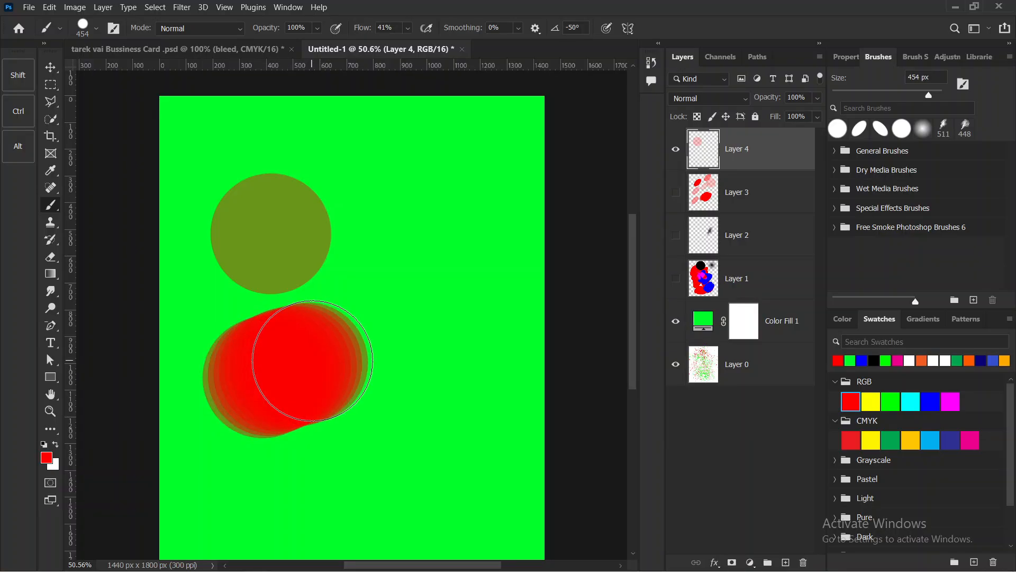
Reduce the brush size to 87 px and paint several wavy red strokes and a short horizontal one around the circles on Layer 4.
left_click_drag(425, 263, 370, 267)
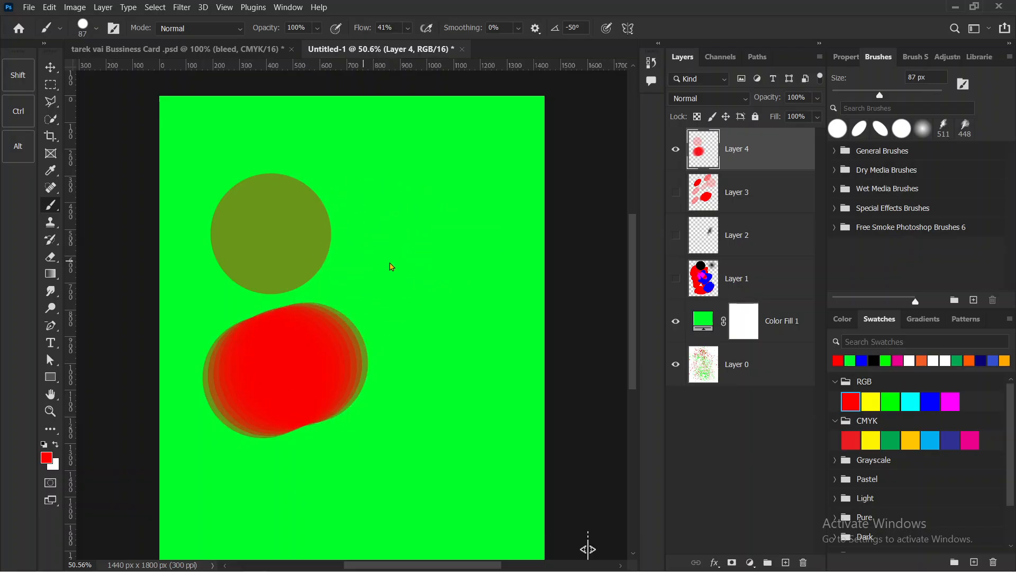
mouse_move(401, 131)
left_mouse_down()
mouse_move(443, 352)
mouse_move(434, 365)
mouse_move(433, 342)
left_mouse_up()
mouse_move(329, 120)
left_mouse_down()
mouse_move(307, 127)
mouse_move(368, 170)
mouse_move(377, 312)
left_mouse_up()
mouse_move(464, 123)
left_mouse_down()
mouse_move(451, 157)
mouse_move(505, 245)
mouse_move(510, 360)
left_mouse_up()
mouse_move(333, 453)
left_mouse_down()
mouse_move(403, 491)
mouse_move(450, 496)
left_mouse_up()
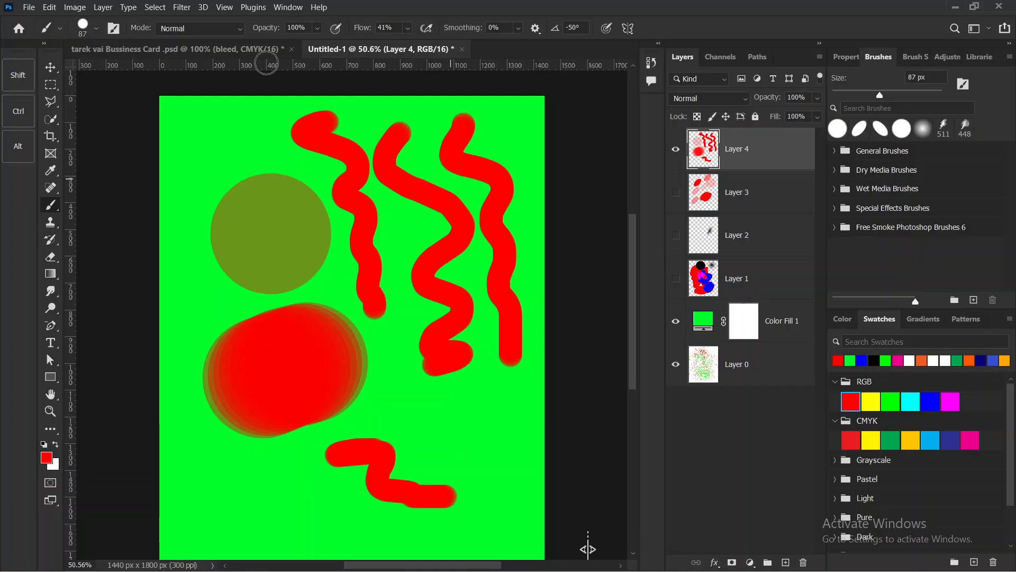
mouse_move(360, 19)
left_mouse_down()
mouse_move(399, 44)
mouse_move(357, 28)
mouse_move(368, 7)
left_mouse_up()
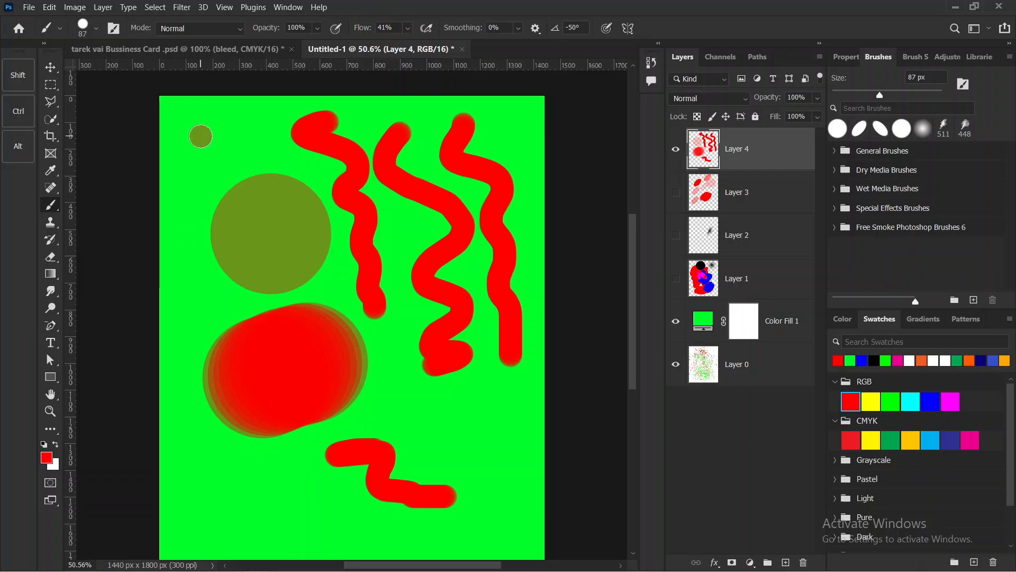
left_click_drag(201, 136, 237, 135)
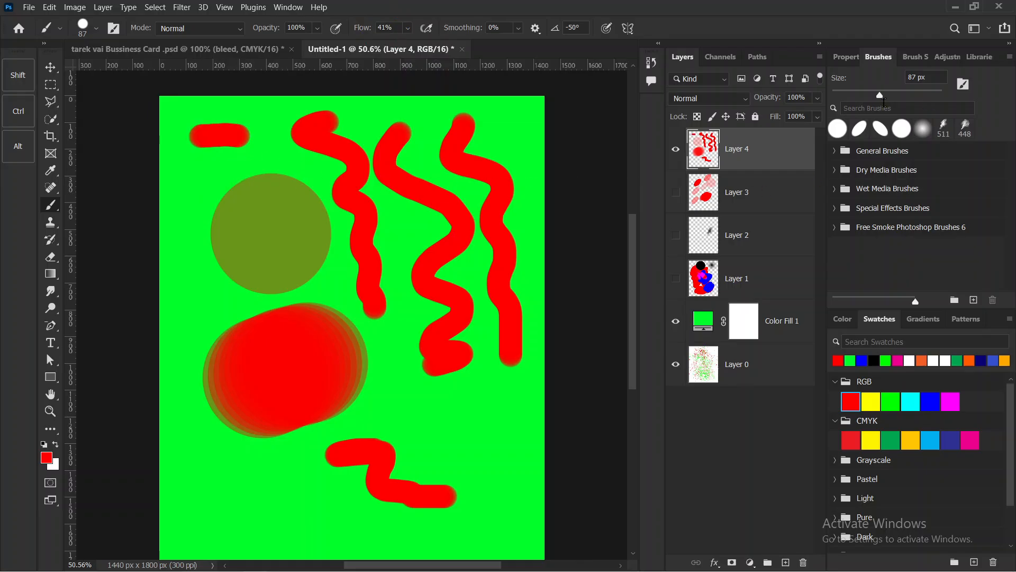
Set the brush opacity to 70% and paint overlapping strokes along the canvas's left edge, top and lower right area.
left_click_drag(263, 28, 245, 31)
mouse_move(180, 174)
left_mouse_down()
mouse_move(176, 222)
mouse_move(194, 313)
left_mouse_up()
mouse_move(178, 227)
left_mouse_down()
mouse_move(172, 249)
mouse_move(190, 289)
left_mouse_up()
mouse_move(227, 167)
left_mouse_down()
mouse_move(294, 140)
mouse_move(251, 188)
mouse_move(264, 122)
mouse_move(288, 138)
left_mouse_up()
mouse_move(384, 106)
left_mouse_down()
mouse_move(364, 111)
mouse_move(476, 111)
mouse_move(389, 135)
left_mouse_up()
mouse_move(403, 424)
left_mouse_down()
mouse_move(460, 415)
mouse_move(503, 437)
mouse_move(479, 456)
mouse_move(454, 424)
mouse_move(474, 408)
mouse_move(415, 404)
mouse_move(464, 440)
mouse_move(465, 418)
mouse_move(509, 423)
left_mouse_up()
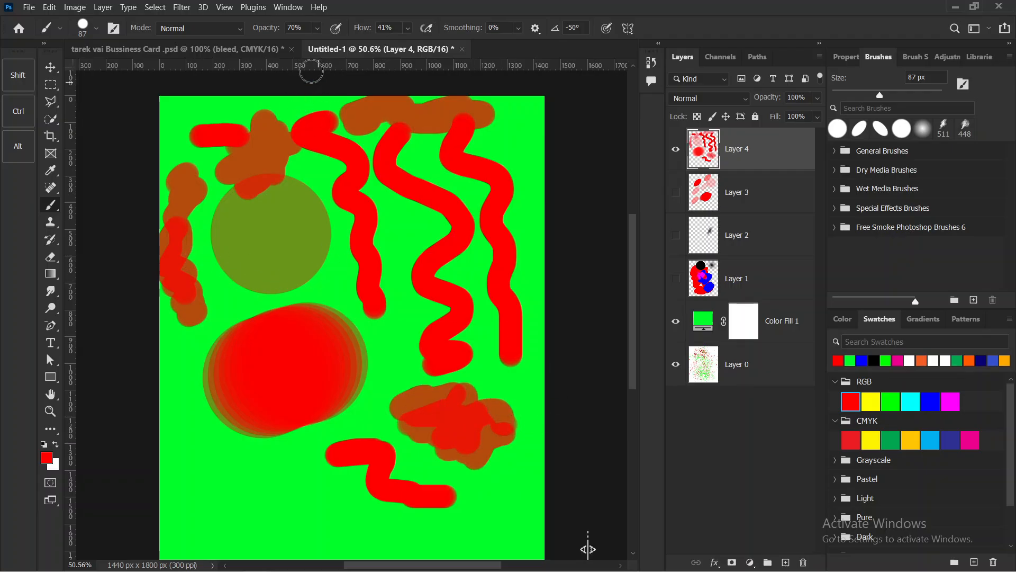
Set the brush to 50% opacity and 32% flow, and start a new layer with Layer 4 hidden.
left_click_drag(270, 34, 257, 35)
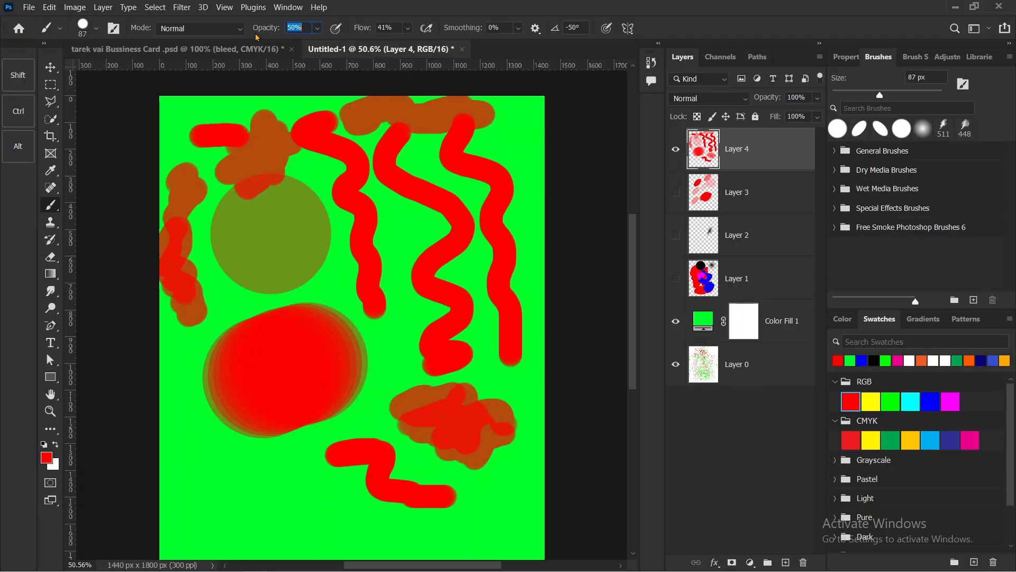
left_click_drag(363, 33, 357, 33)
left_click(675, 150)
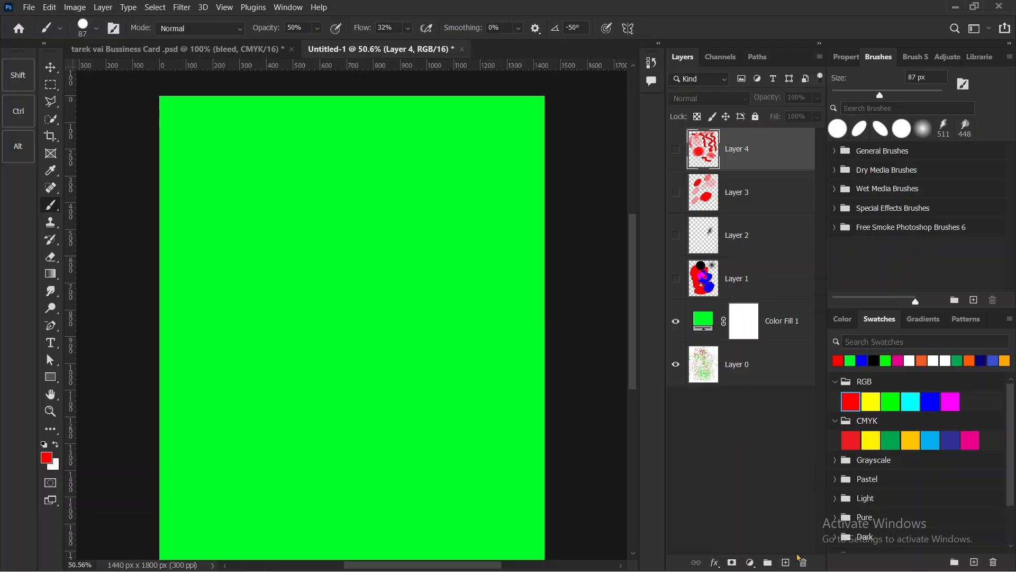
left_click(783, 563)
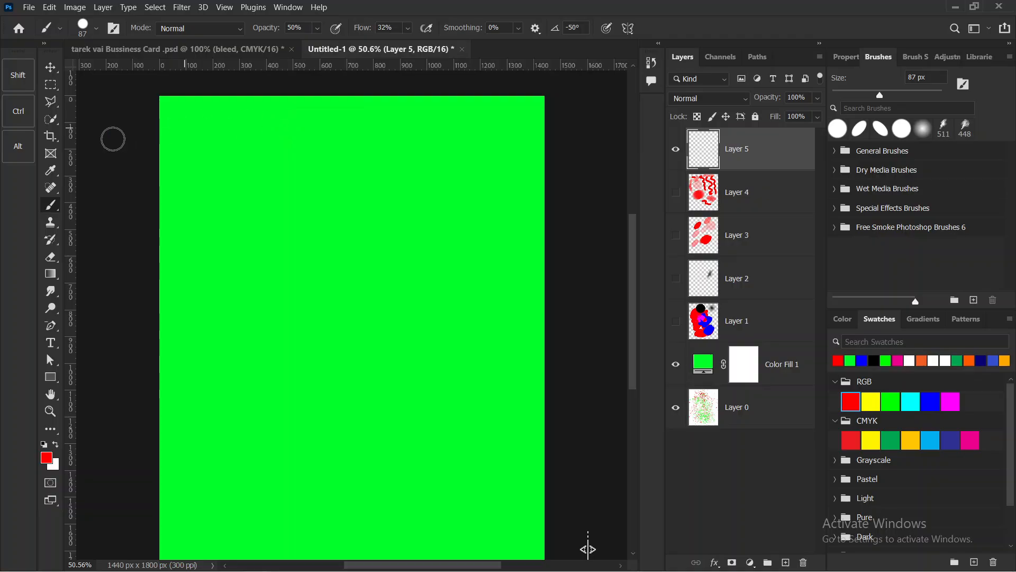
Set the foreground colour to white (ffffff).
left_click(46, 458)
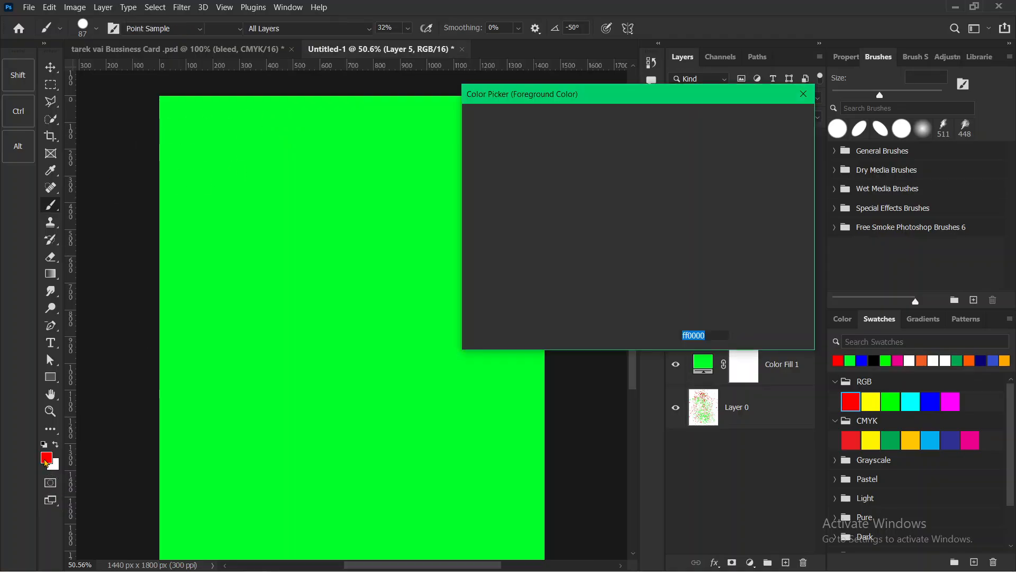
type("ffffff")
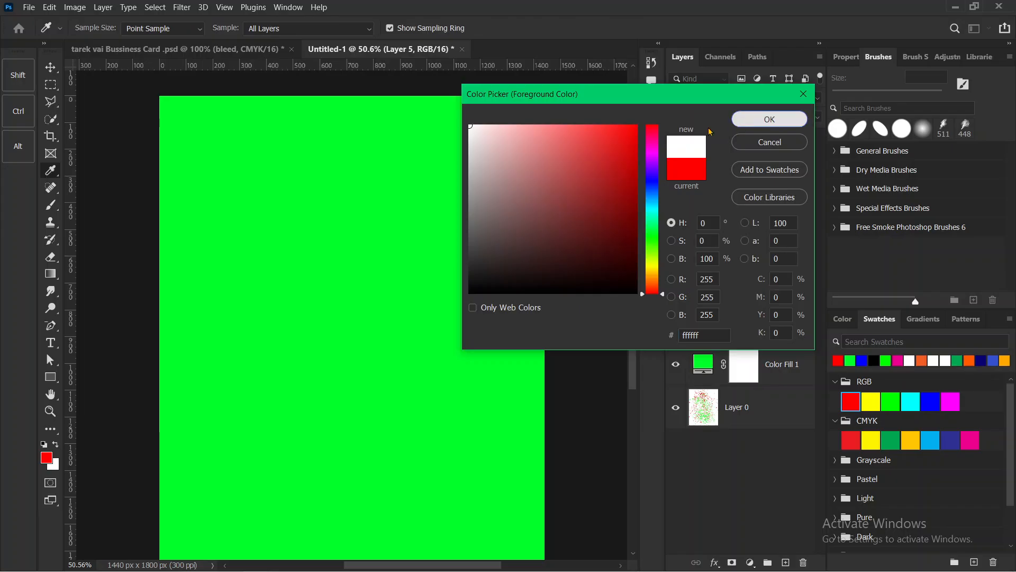
left_click(741, 121)
Enlarge the brush to 2055 px with a soft edge and 100% opacity and flow, and stamp one white glow on Layer 5.
mouse_move(285, 286)
left_mouse_down()
mouse_move(312, 311)
mouse_move(671, 398)
left_mouse_up()
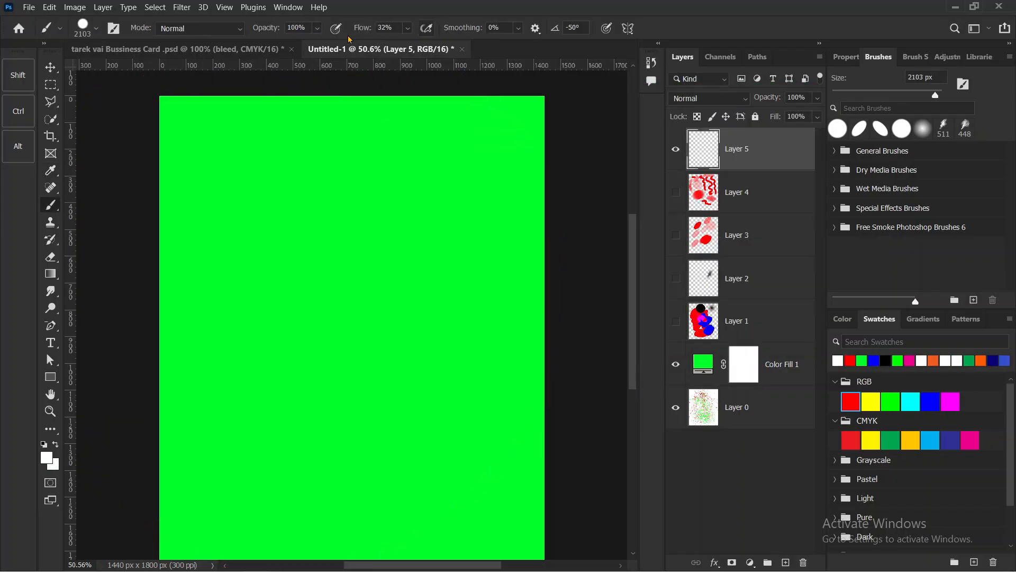
mouse_move(384, 295)
left_mouse_down()
mouse_move(361, 277)
mouse_move(338, 73)
left_mouse_up()
left_click_drag(294, 420, 306, 136)
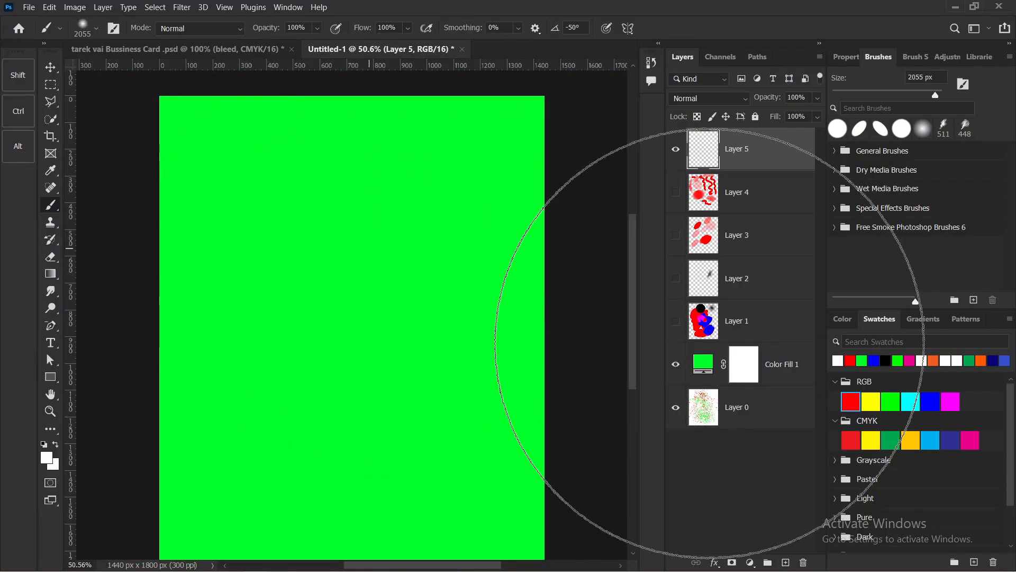
left_click(370, 246)
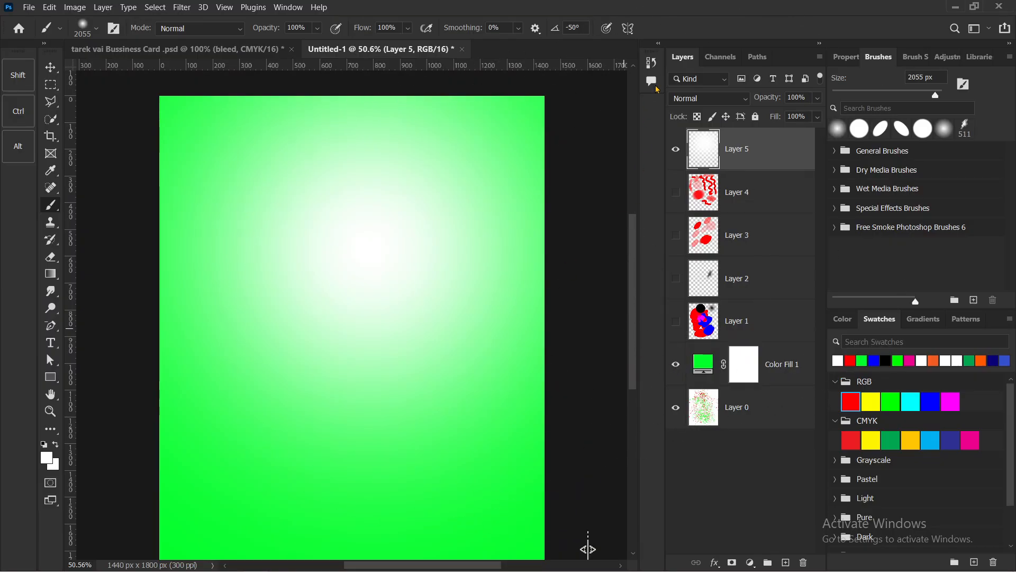
Try Layer 5 at 33% opacity and undo the change.
left_click_drag(695, 102, 709, 104)
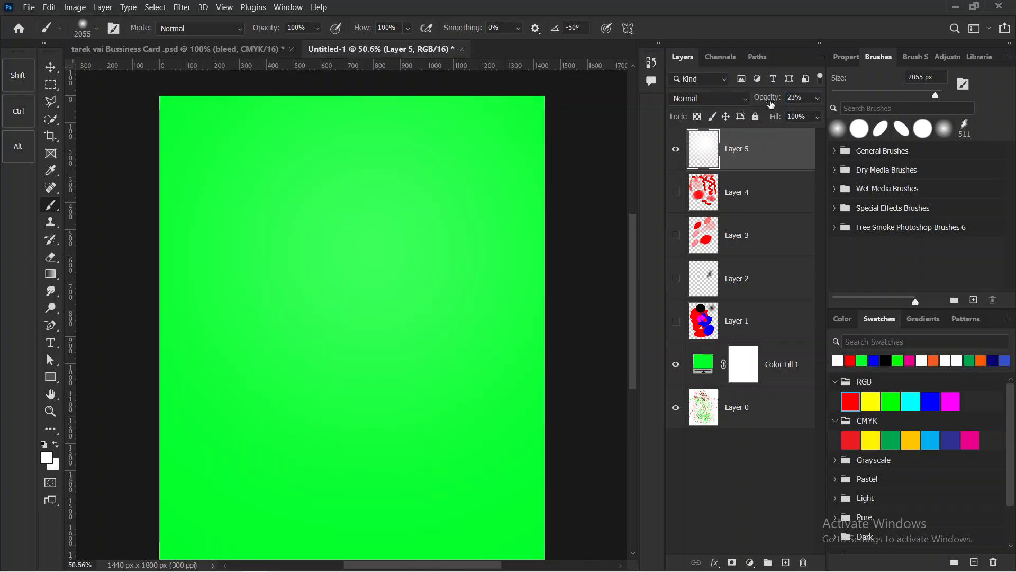
left_click_drag(774, 102, 774, 102)
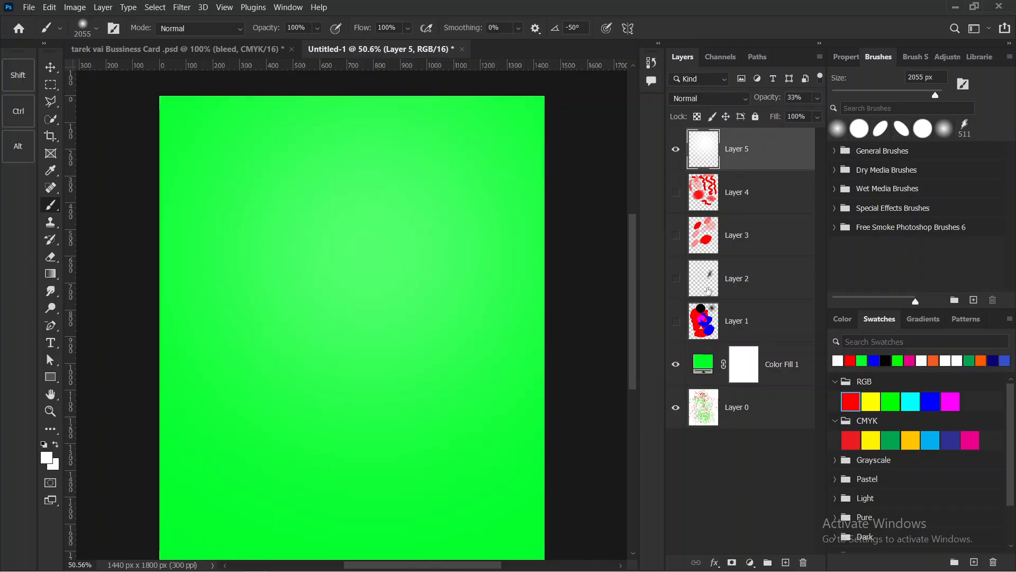
mouse_move(317, 236)
left_mouse_down()
mouse_move(435, 326)
mouse_move(332, 243)
left_mouse_up()
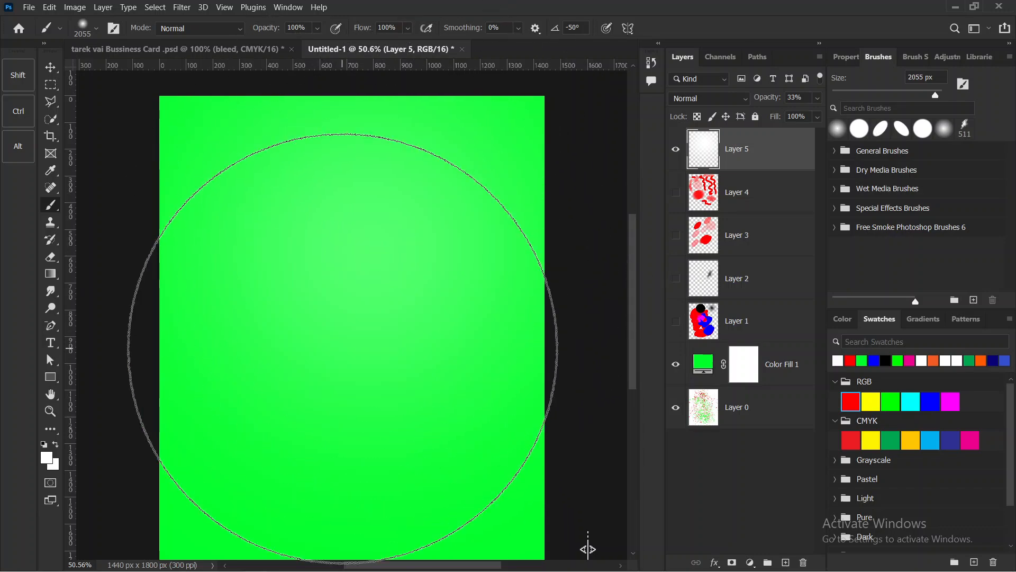
key("ctrl+z")
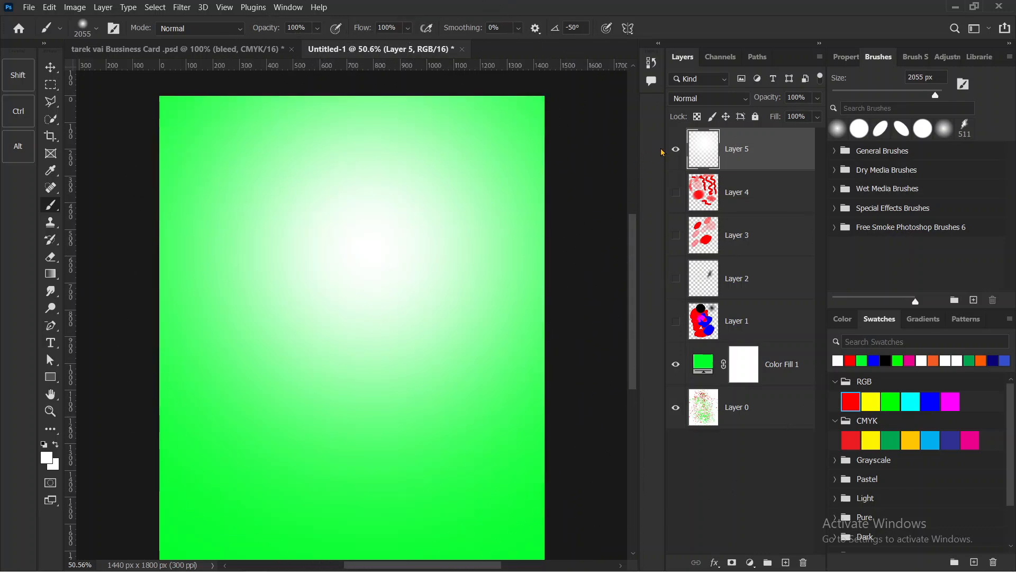
With Layer 5 hidden, make an elliptical selection of about 547 × 580 px above the canvas centre and add a new layer.
left_click(675, 150)
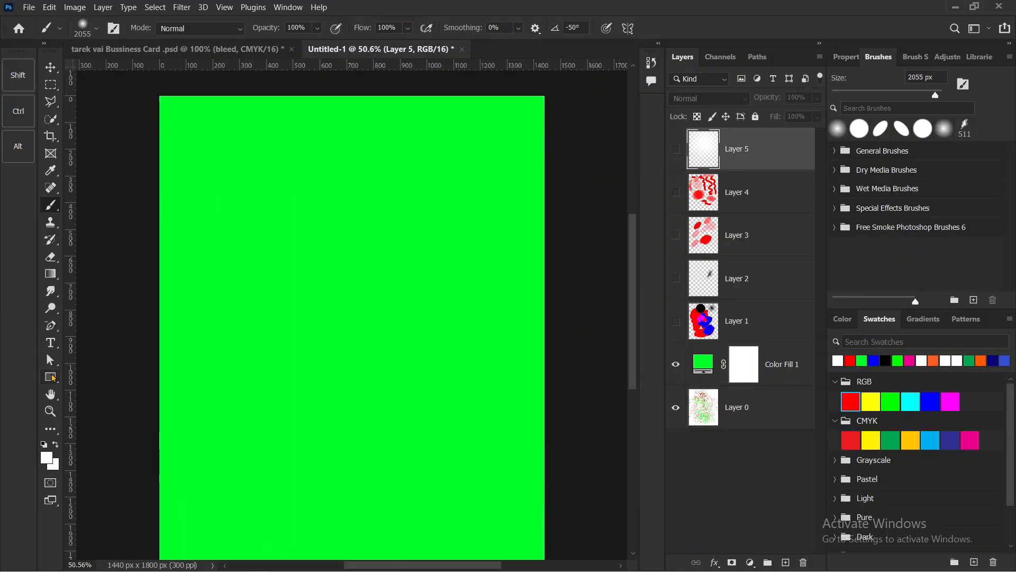
right_click(50, 87)
left_click(122, 110)
right_click(48, 88)
left_click(78, 98)
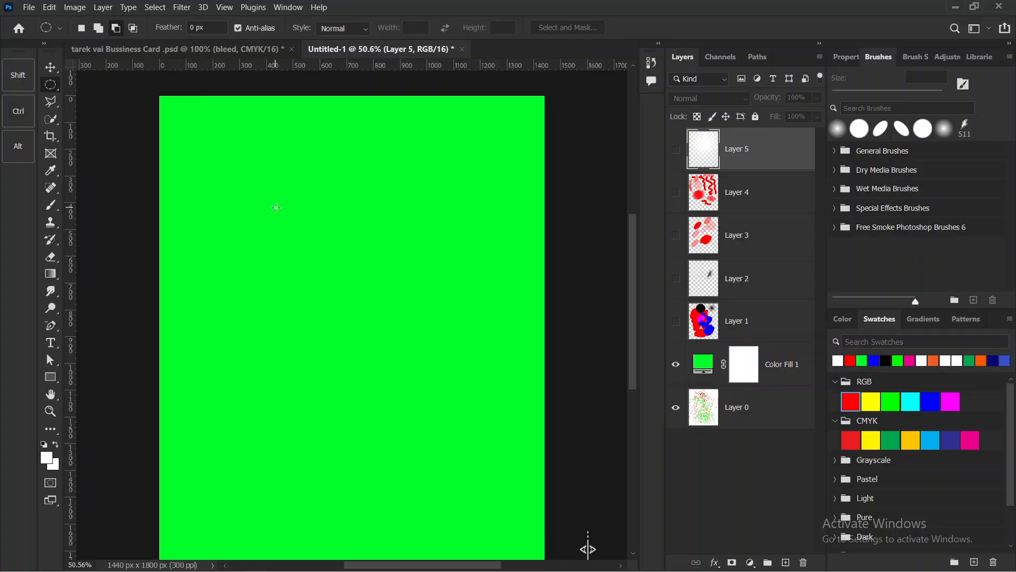
left_click_drag(280, 202, 426, 361)
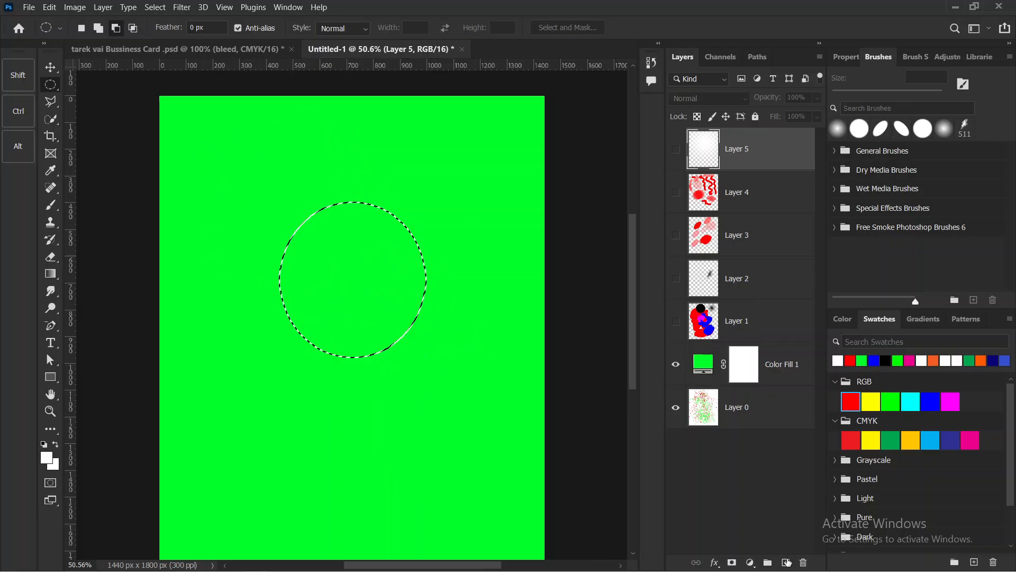
left_click(787, 562)
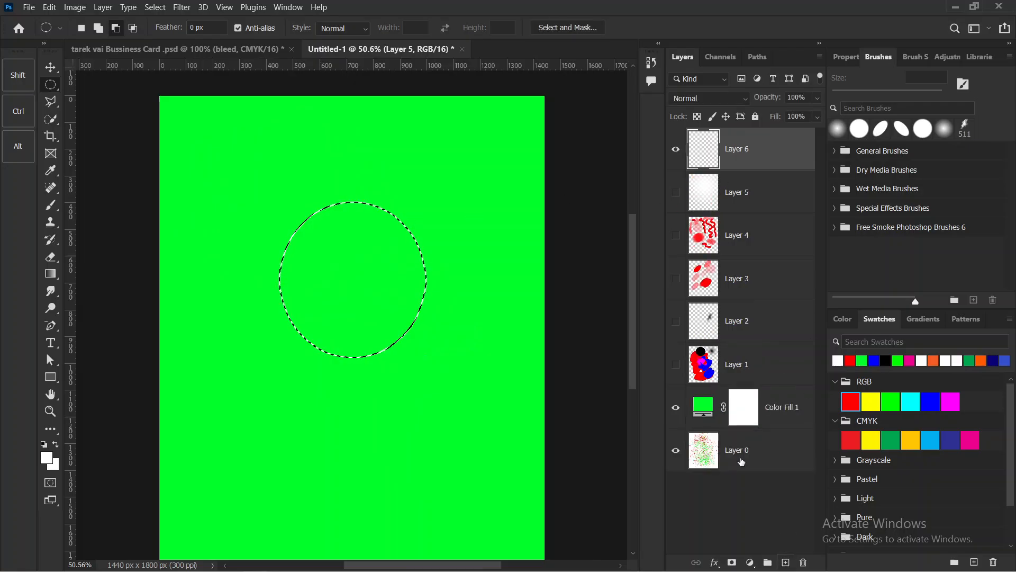
Reduce the soft brush to 498 px and paint white inside the lower-right part of the circular selection.
right_click(48, 92)
left_click(84, 269)
left_click(51, 206)
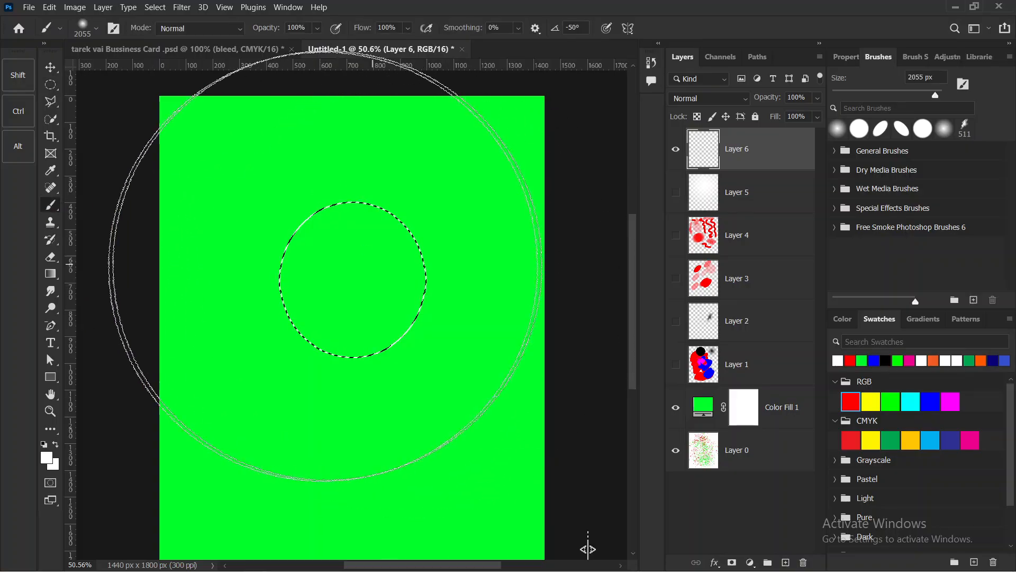
left_click_drag(345, 262, 128, 258)
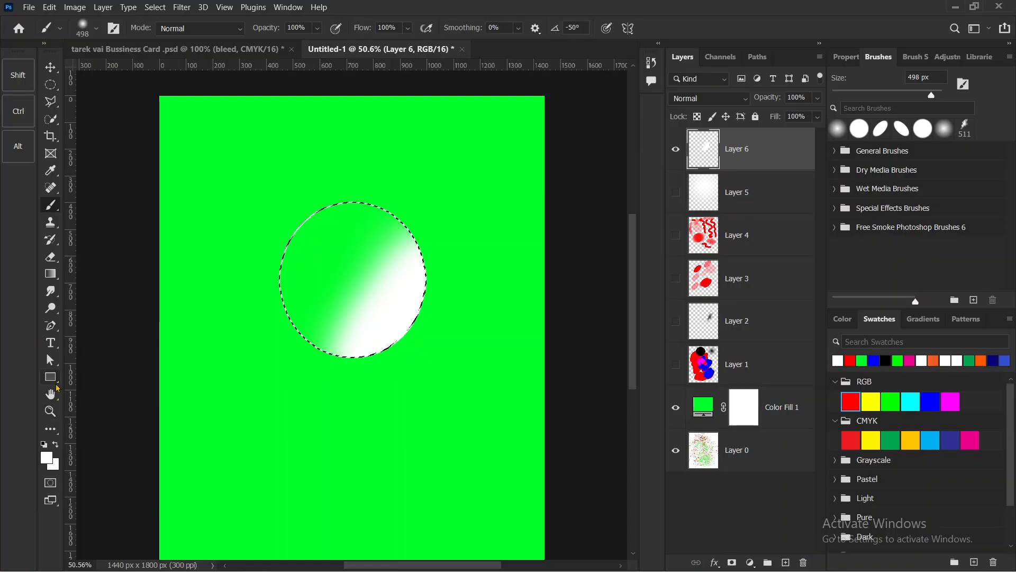
Paint the upper-left part of the circular selection black (000000) and swap the foreground colour back to white.
left_click(51, 462)
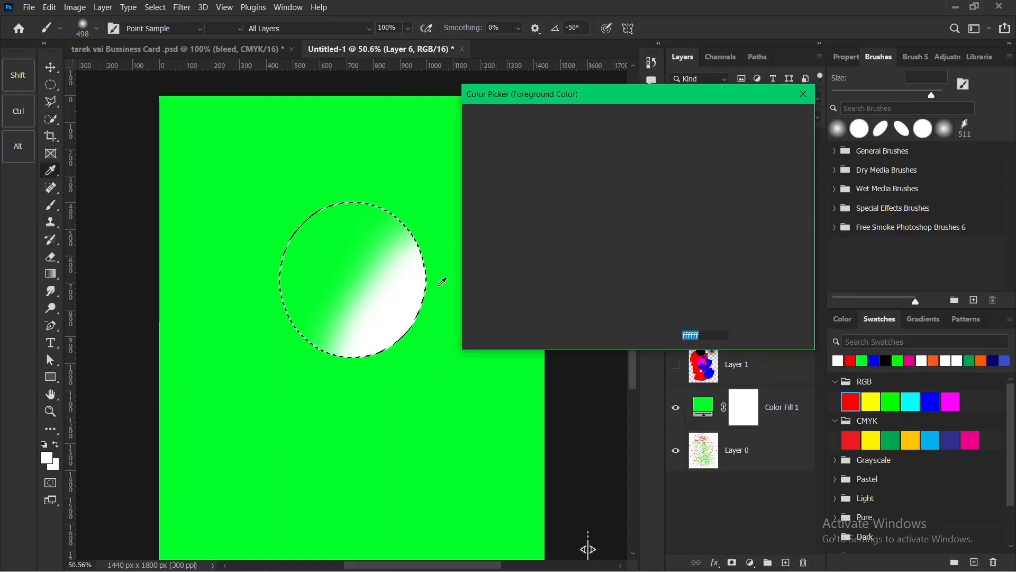
left_click_drag(481, 141, 264, 381)
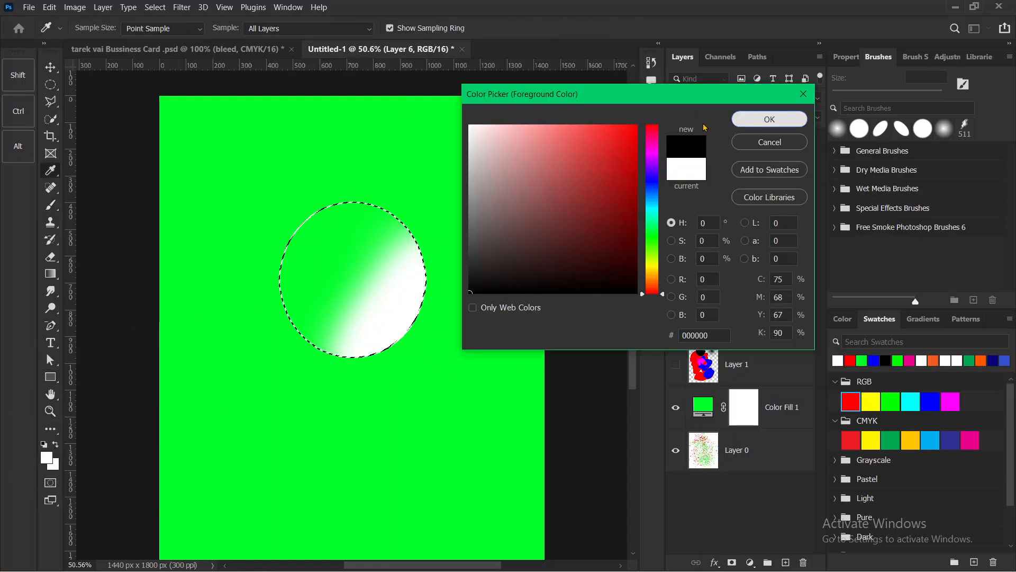
left_click(769, 118)
mouse_move(318, 215)
left_mouse_down()
mouse_move(218, 312)
mouse_move(211, 342)
mouse_move(290, 218)
mouse_move(353, 160)
mouse_move(378, 150)
mouse_move(283, 230)
mouse_move(257, 321)
mouse_move(340, 199)
mouse_move(408, 158)
left_mouse_up()
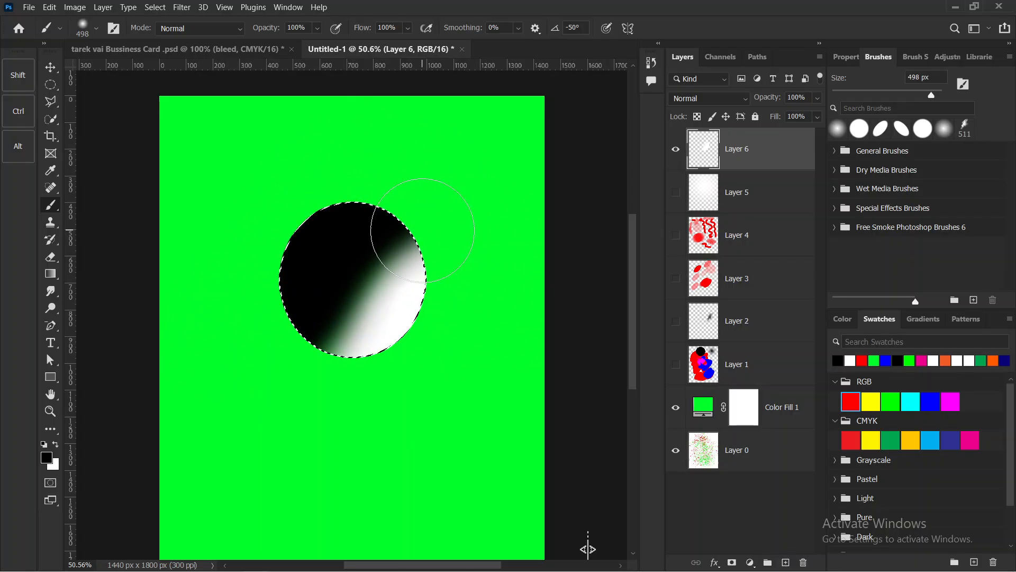
key("x")
Try full-opacity white strokes along the circle's upper edge and undo them, keeping the black stroke.
mouse_move(363, 174)
left_mouse_down()
mouse_move(258, 182)
mouse_move(285, 195)
left_mouse_up()
key("ctrl+z")
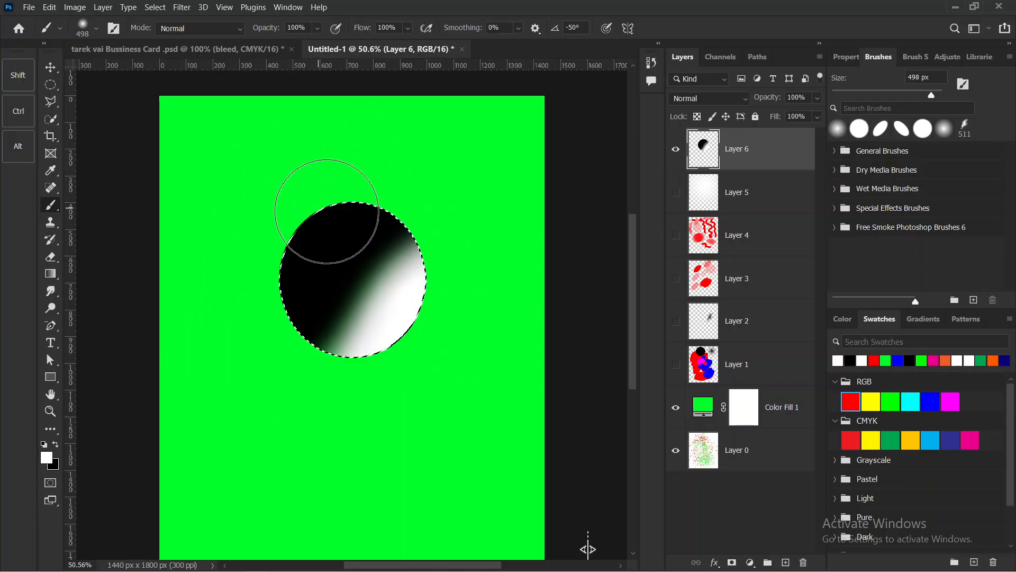
right_click(326, 211, "alt")
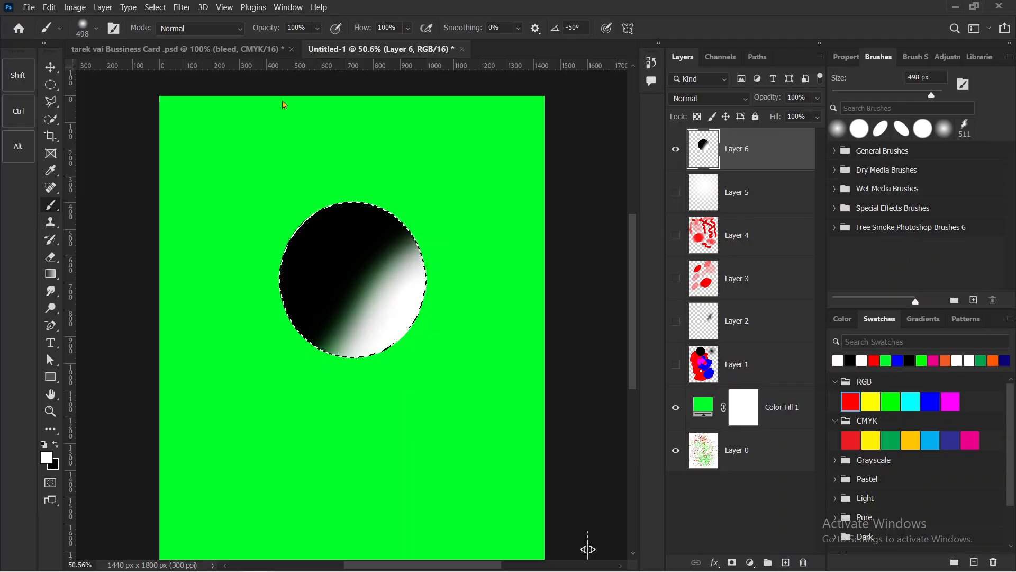
mouse_move(309, 154)
left_mouse_down()
mouse_move(237, 199)
mouse_move(202, 271)
mouse_move(230, 371)
mouse_move(213, 216)
mouse_move(330, 152)
mouse_move(430, 186)
mouse_move(461, 225)
mouse_move(445, 243)
left_mouse_up()
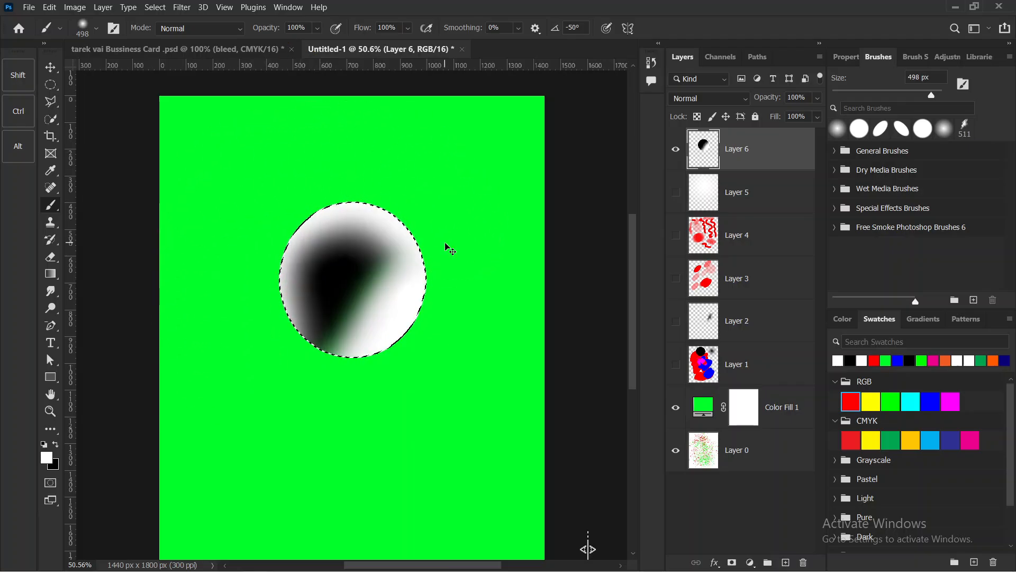
key("ctrl+z")
key("ctrl+z")
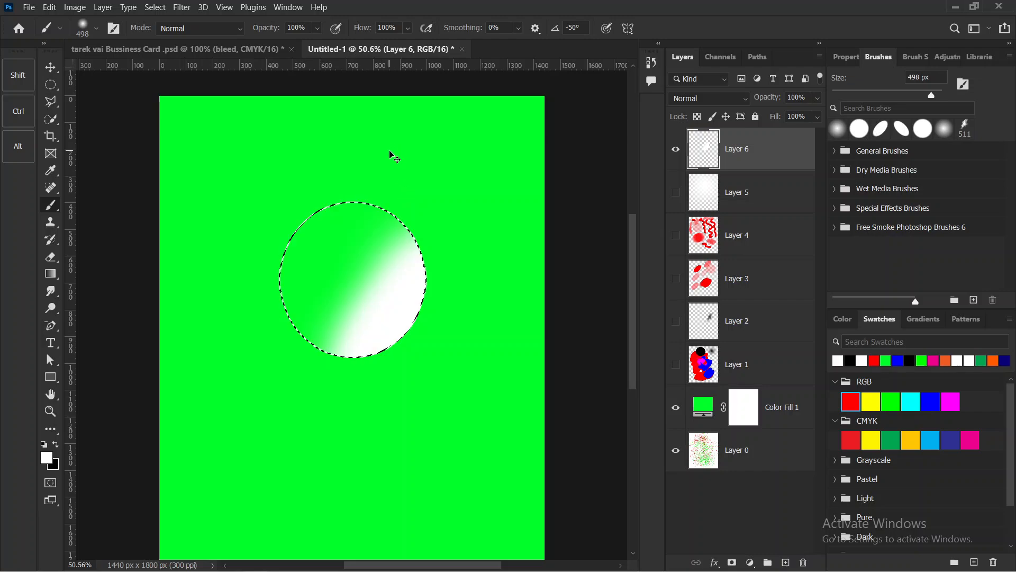
key("ctrl+shift+z")
At 51% brush opacity, shade the circle with white on the left edge, black on the right and white along the upper right.
left_click_drag(241, 33, 236, 34)
mouse_move(295, 161)
left_mouse_down()
mouse_move(255, 189)
mouse_move(238, 218)
mouse_move(227, 322)
mouse_move(244, 328)
left_mouse_up()
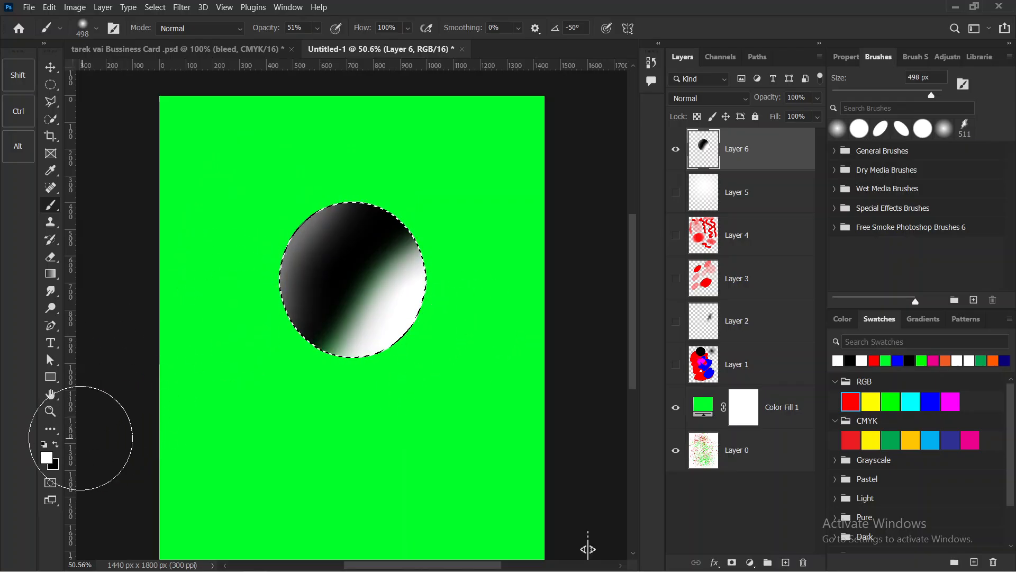
left_click(55, 443)
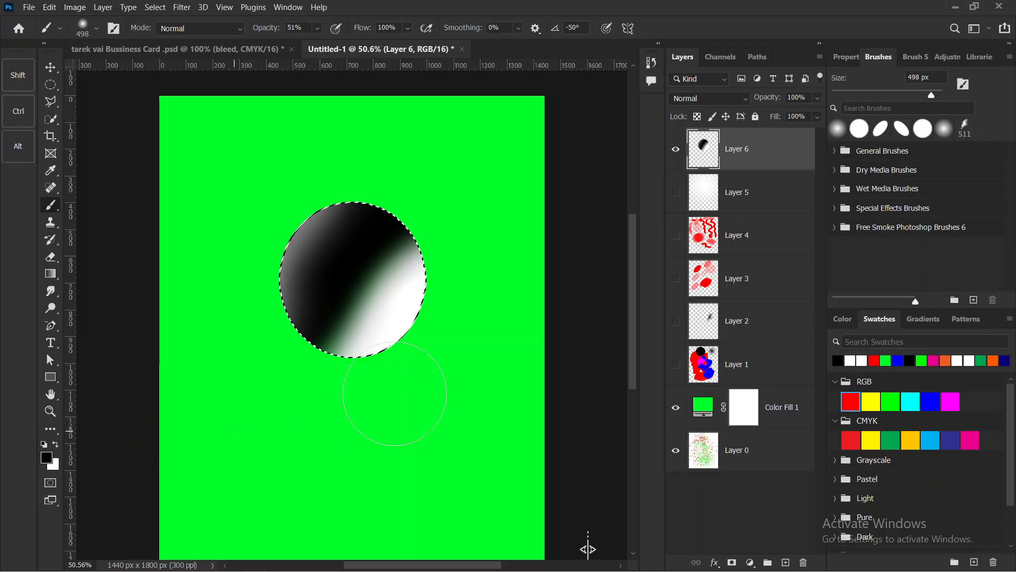
mouse_move(466, 318)
left_mouse_down()
mouse_move(443, 375)
mouse_move(385, 408)
mouse_move(458, 316)
mouse_move(454, 193)
left_mouse_up()
key("x")
left_click_drag(397, 125, 484, 280)
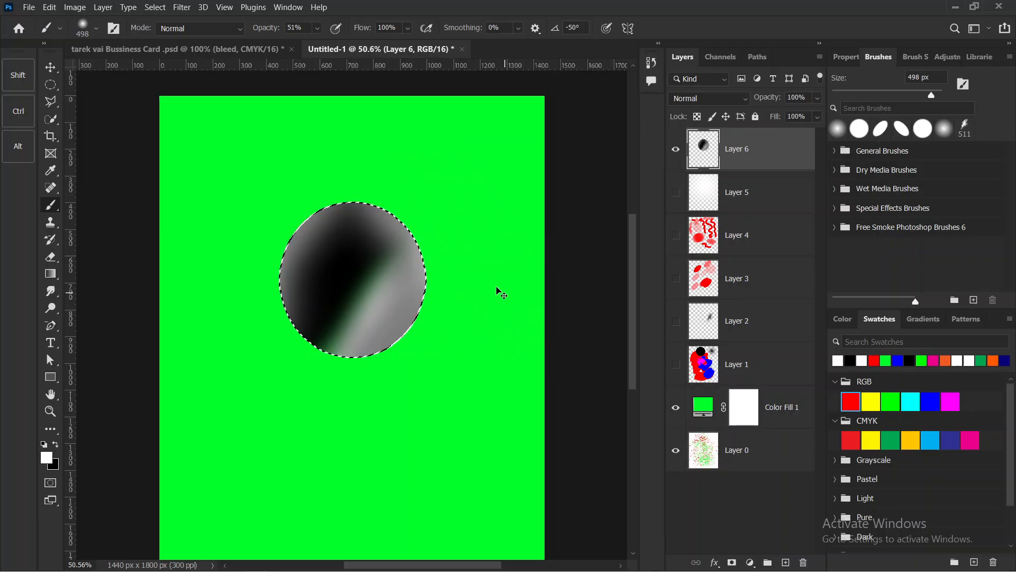
Deselect and move the painted circle towards the canvas's upper-left corner.
key("ctrl+d")
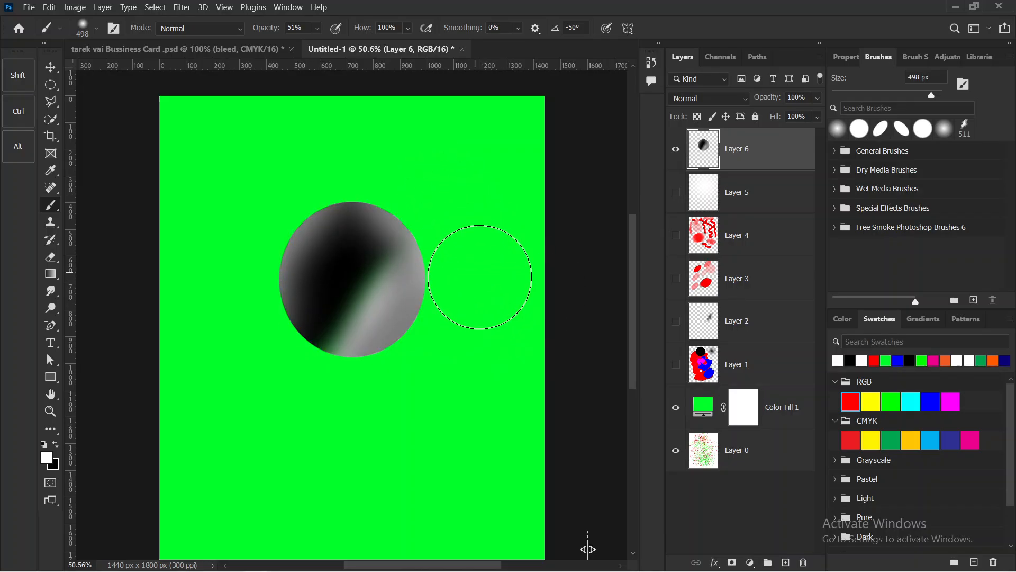
scroll(471, 279, "down", 1)
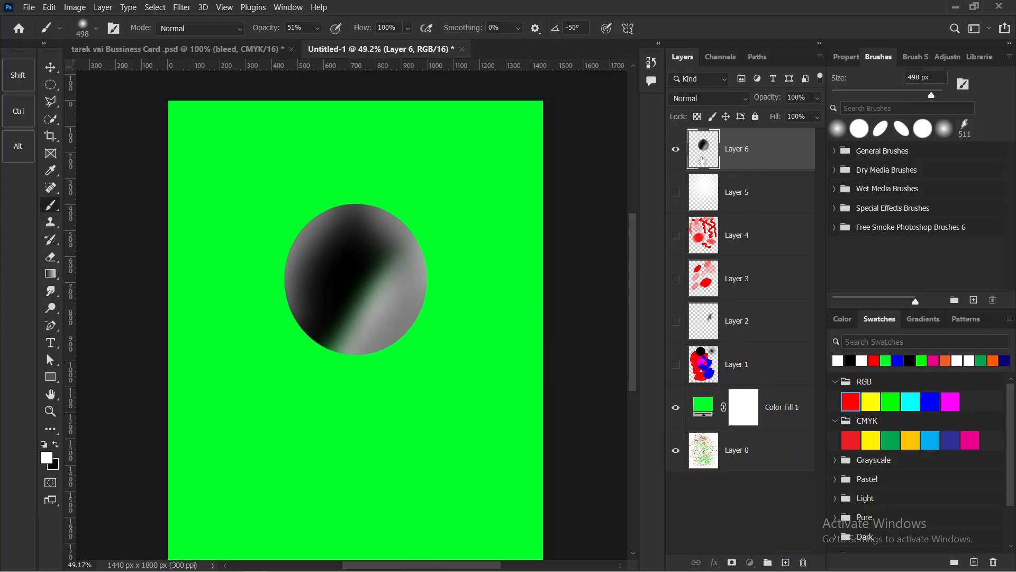
left_click(54, 68)
left_click_drag(373, 279, 302, 219)
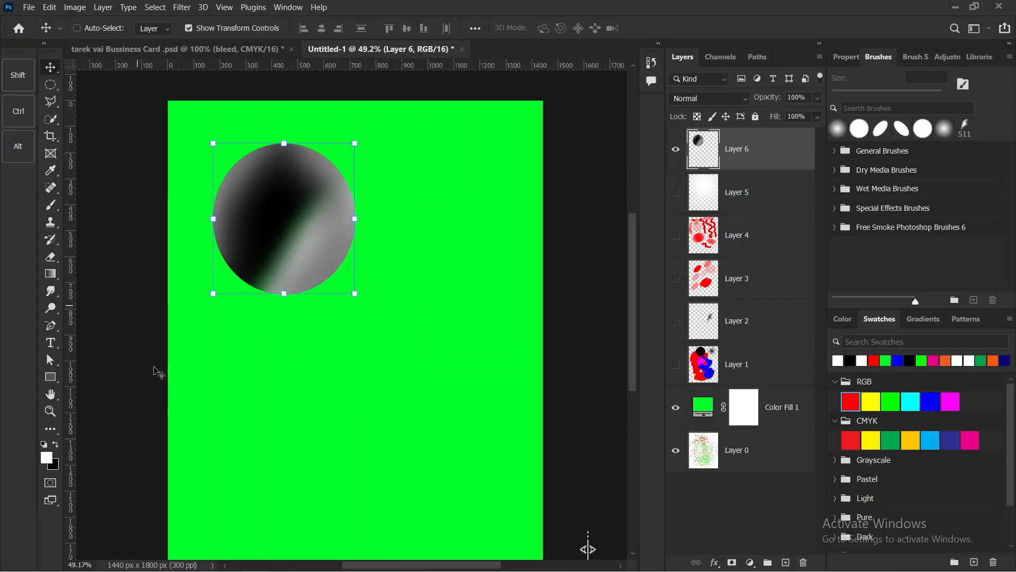
Draw a circle shape of about 465 px below the painted circle, fill it black and place it at about X 553, Y 869 px.
left_click(48, 377)
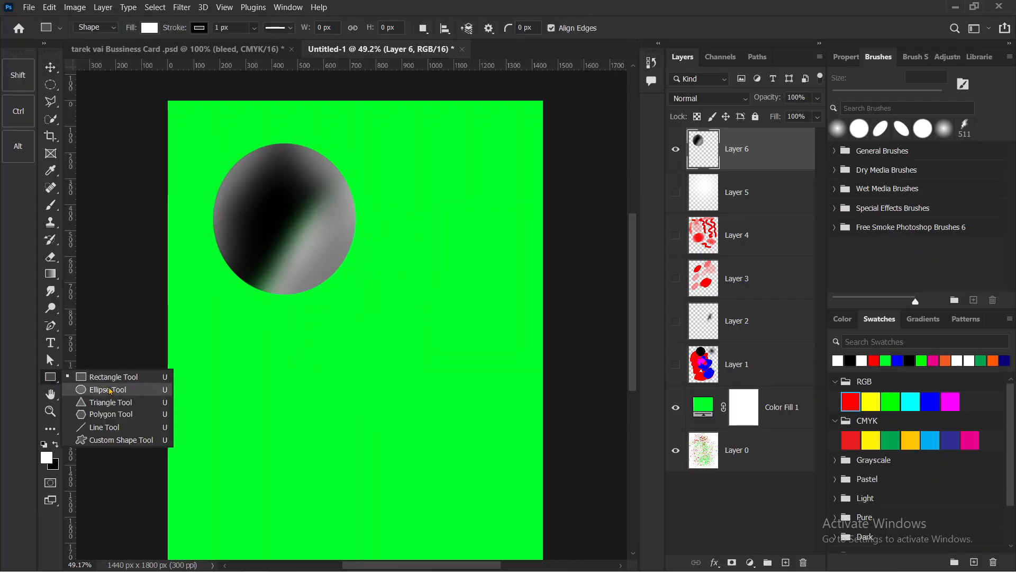
key("shift+u")
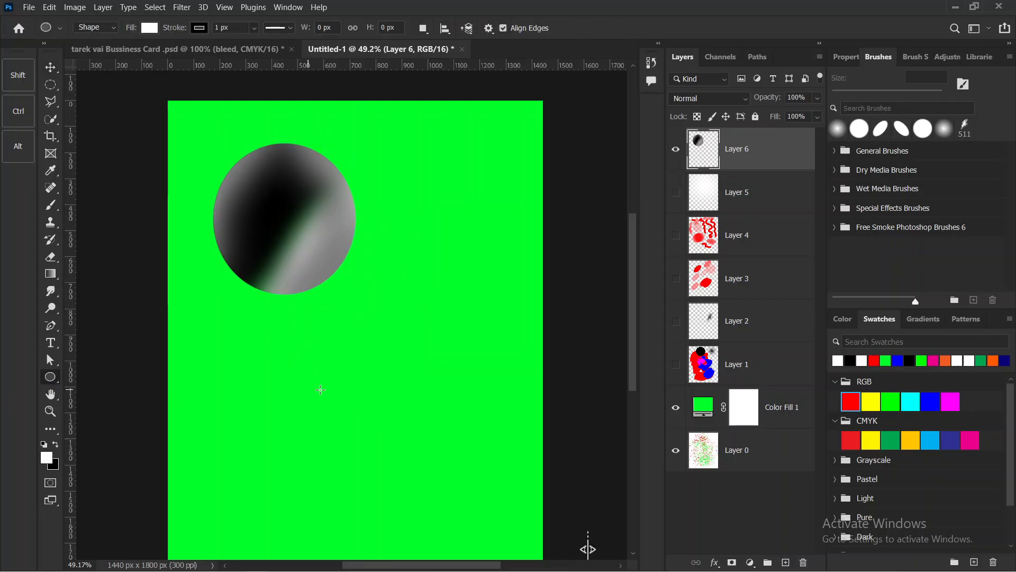
left_click_drag(339, 394, 482, 517)
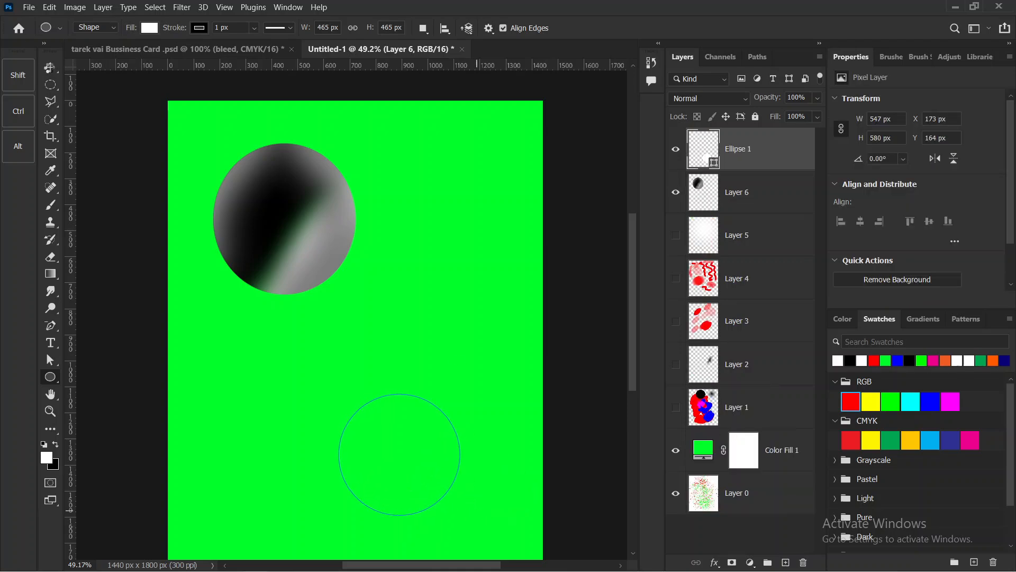
left_click_drag(401, 441, 357, 384)
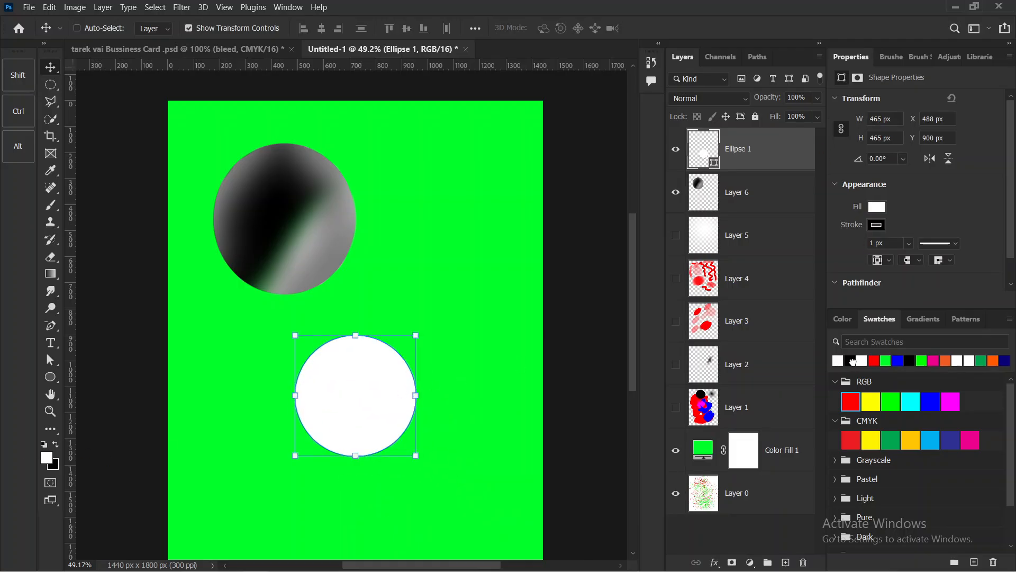
left_click_drag(136, 177, 369, 372)
left_click_drag(364, 364, 381, 356)
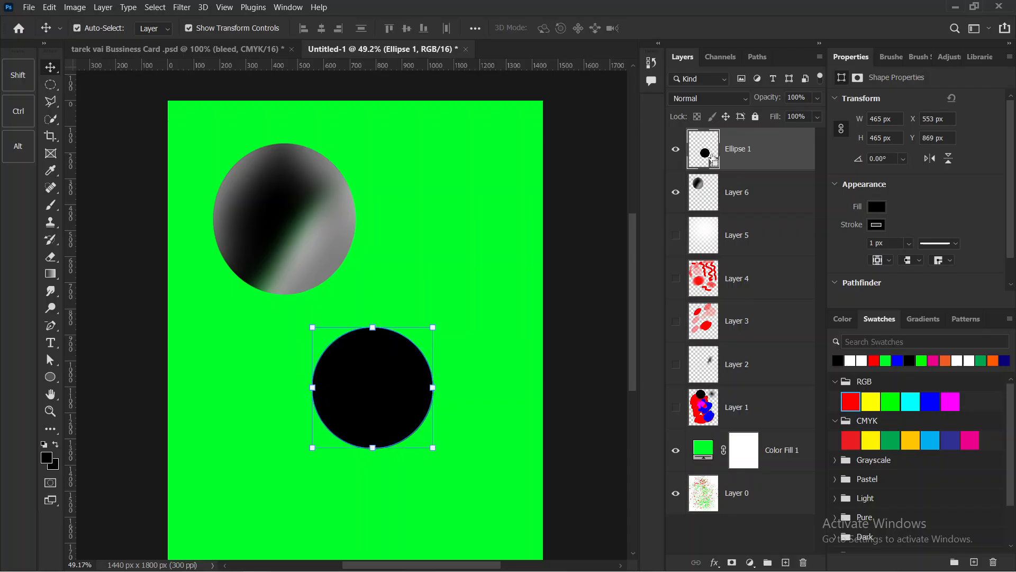
Load the black circle's outline as a selection and add a new layer above the Ellipse 1 layer.
left_click(703, 149, "ctrl")
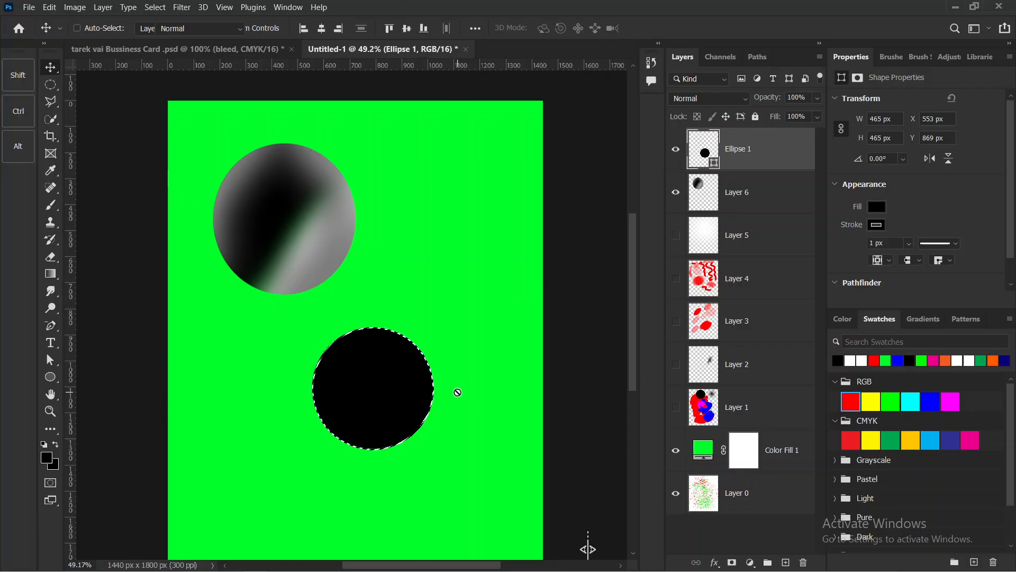
key("b")
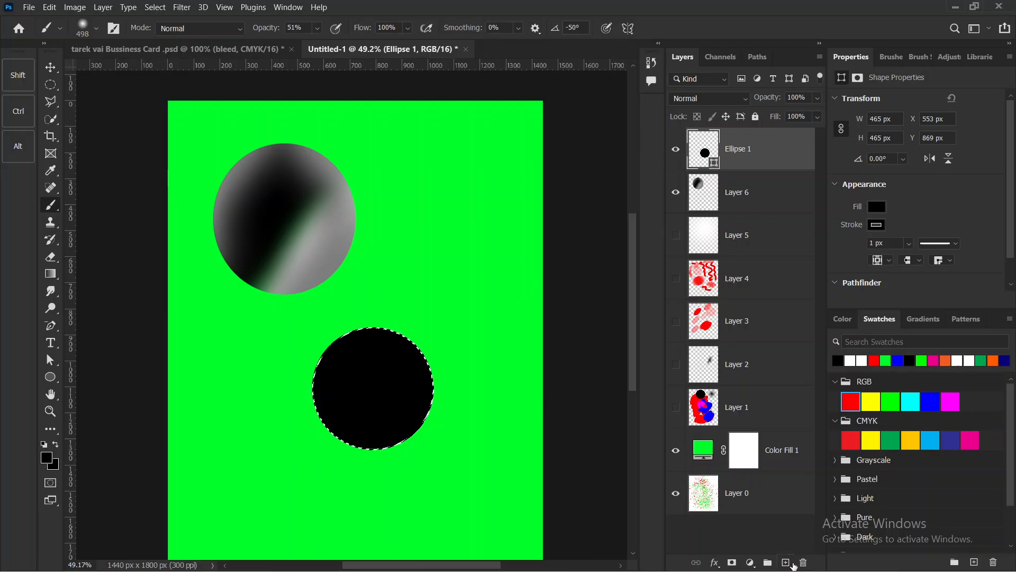
left_click(786, 562)
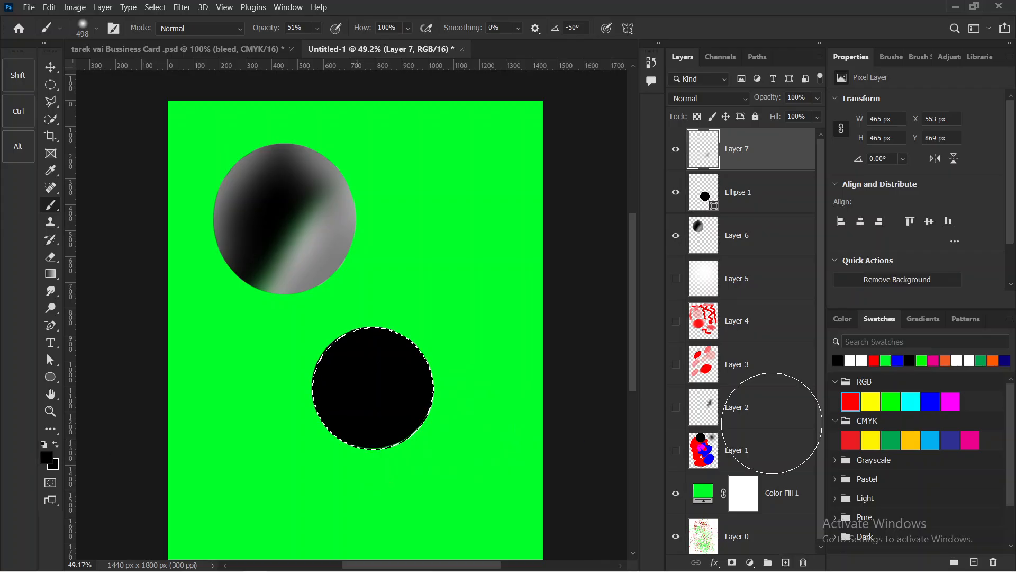
Shade the selected circle with soft white brush strokes along its lower-right and upper-left edges at 51% opacity, and deselect it.
key("x")
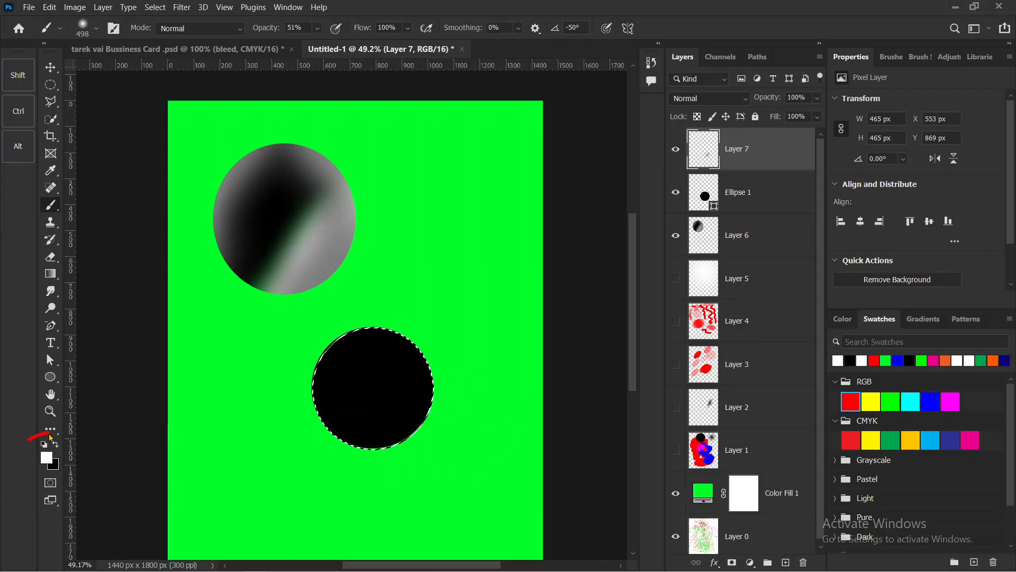
left_click_drag(458, 415, 461, 448)
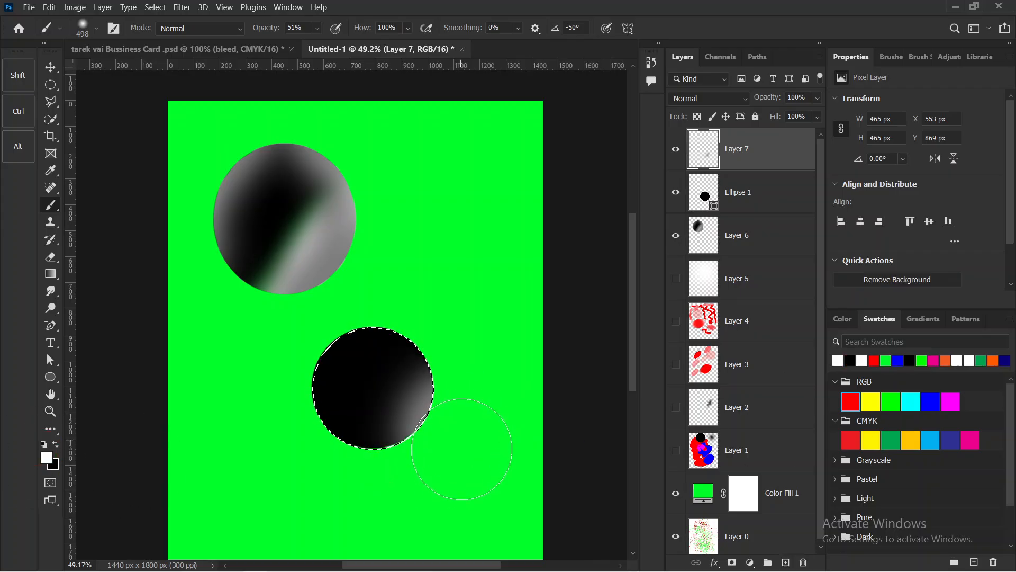
left_click_drag(419, 477, 363, 499)
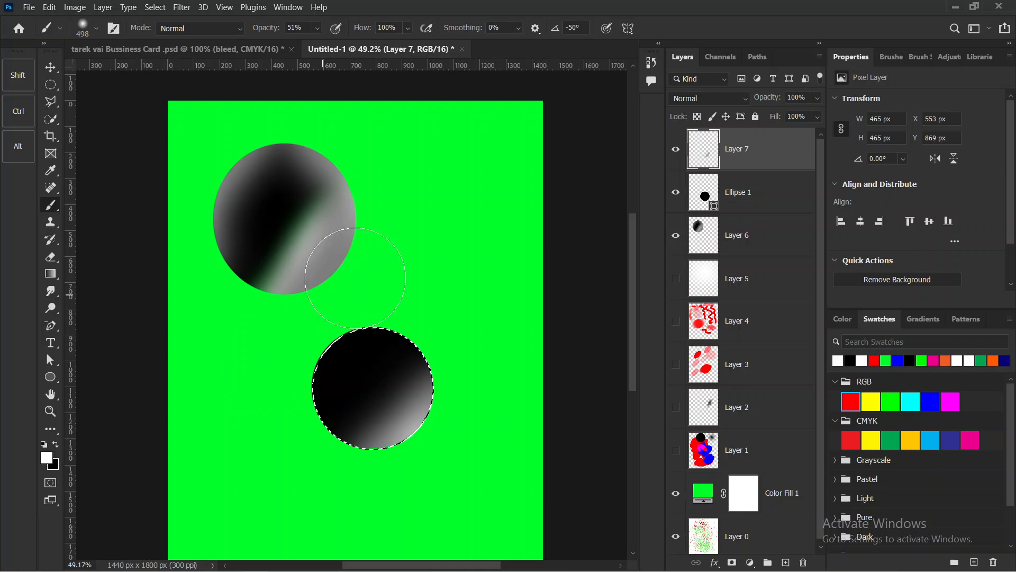
left_click_drag(348, 280, 382, 297)
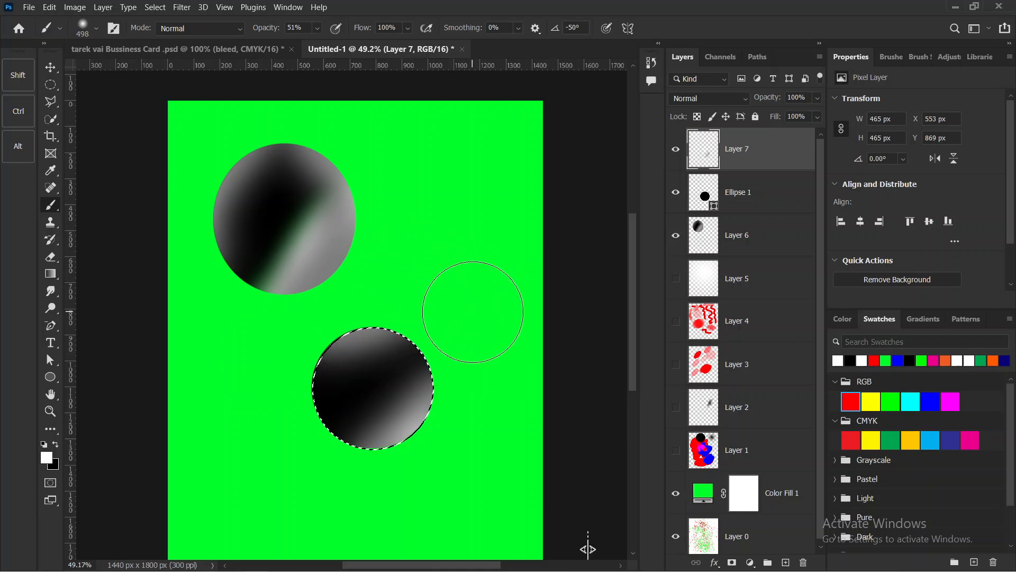
left_click_drag(260, 390, 257, 405)
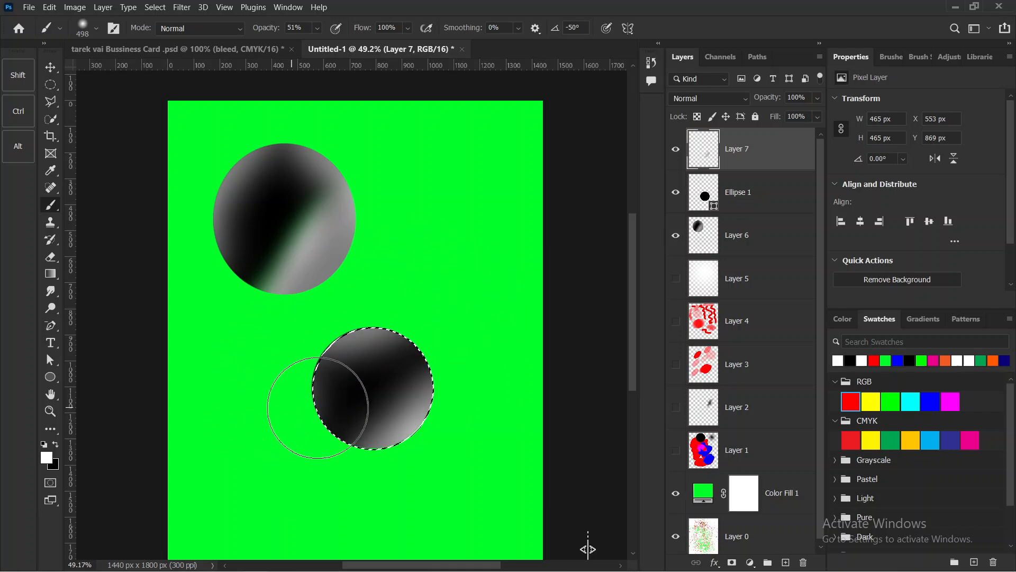
key("ctrl+d")
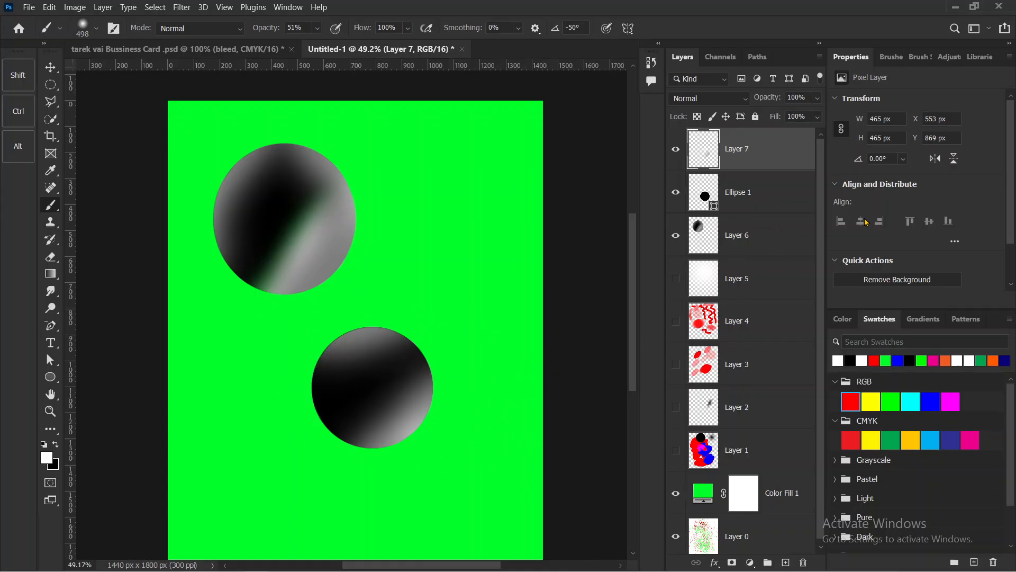
Remove the stroke from the Ellipse 1 shape.
left_click(733, 196)
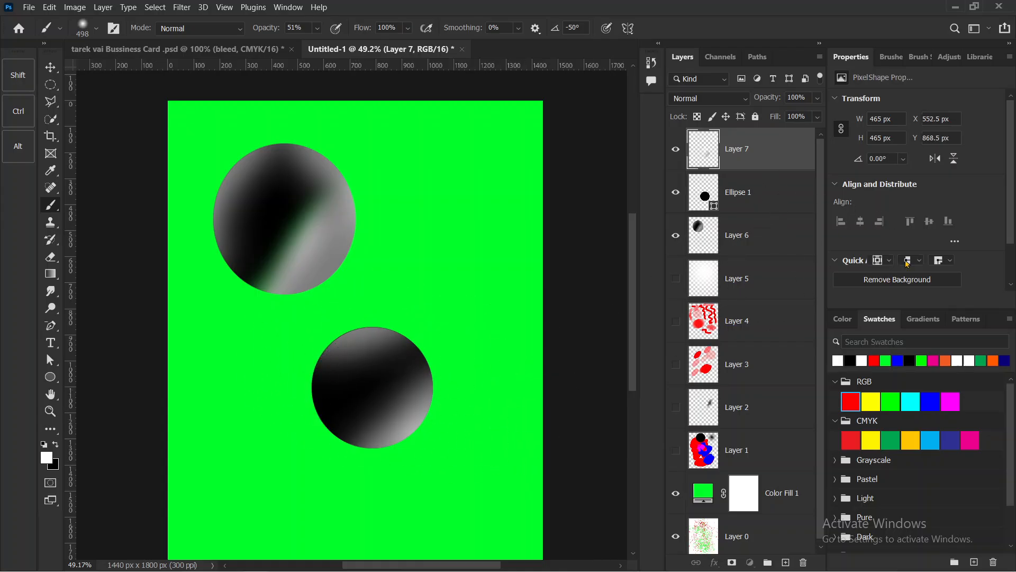
left_click(877, 227)
left_click(839, 250)
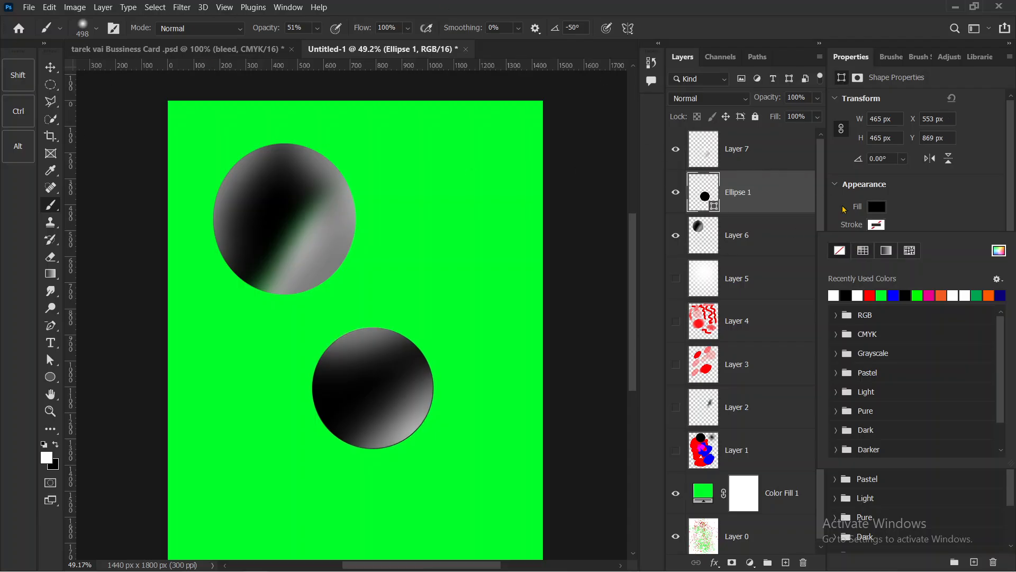
left_click(898, 200)
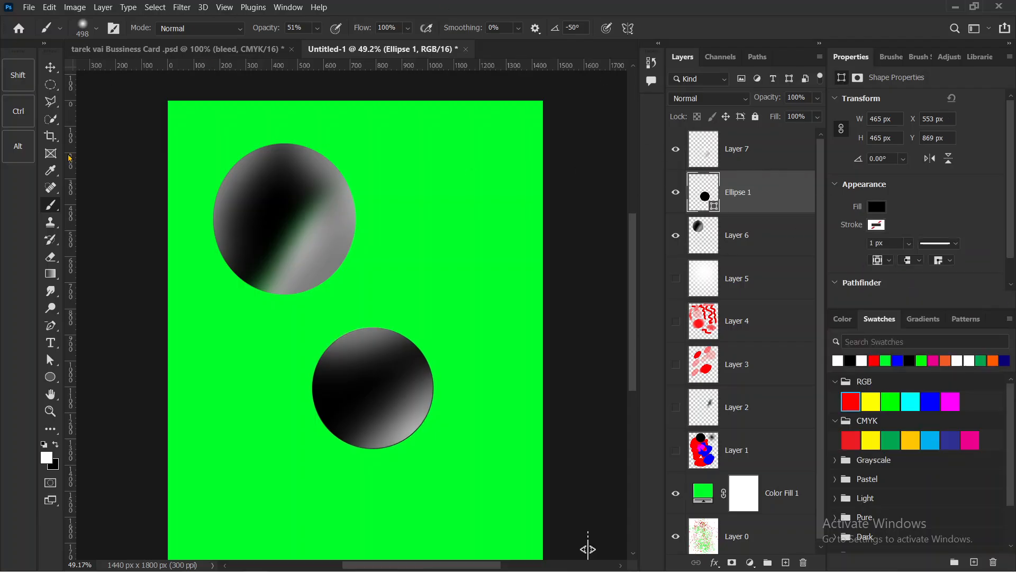
Draw a black rectangle of about 533 by 158 px beside the upper painted circle, at about X 828, Y 254 px.
left_click(50, 376)
left_click(106, 384)
left_click_drag(383, 167, 522, 207)
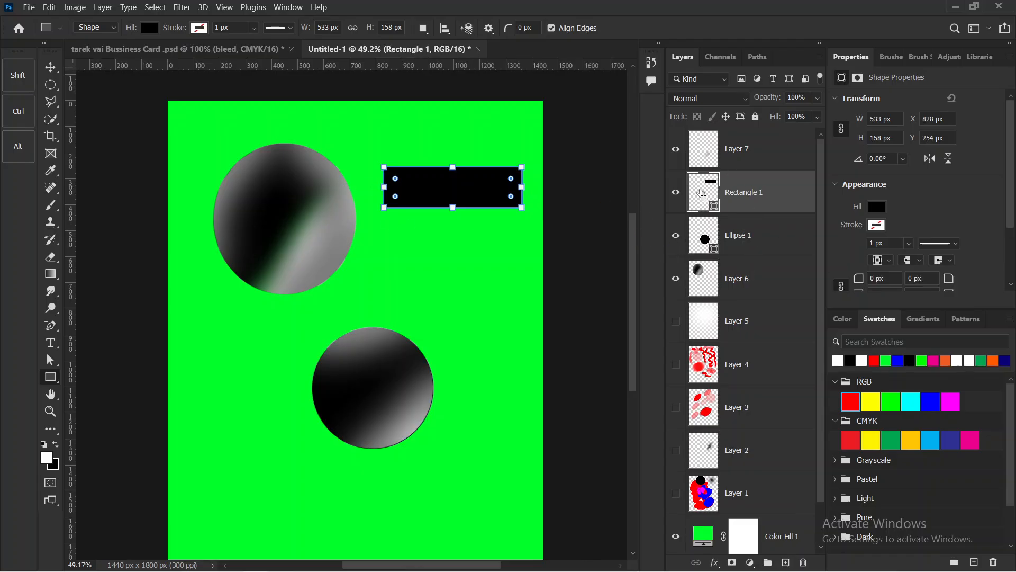
Load the rectangle as a selection and brush soft white highlights onto both of its ends on a new layer.
left_click(702, 197, "ctrl")
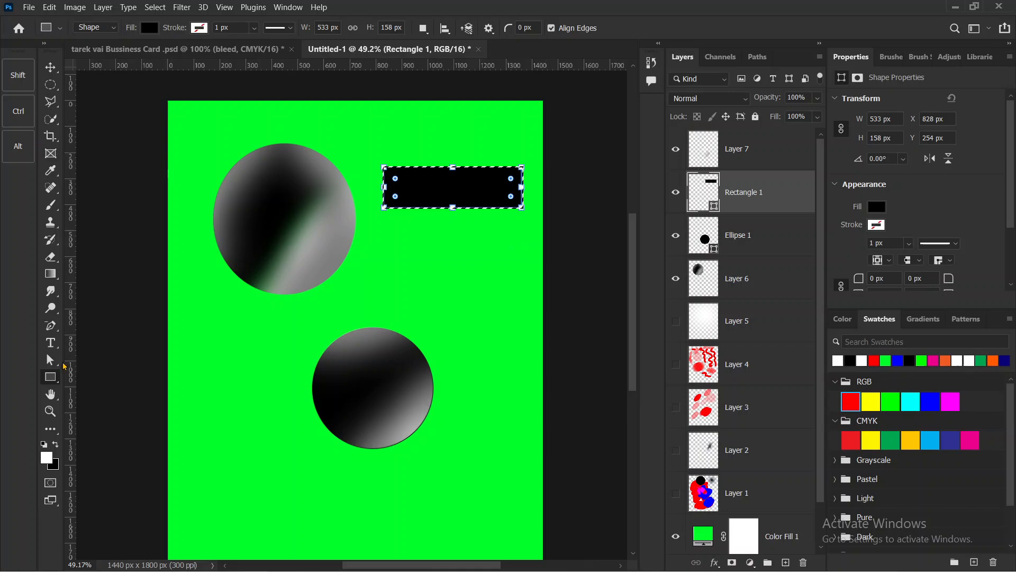
left_click(50, 205)
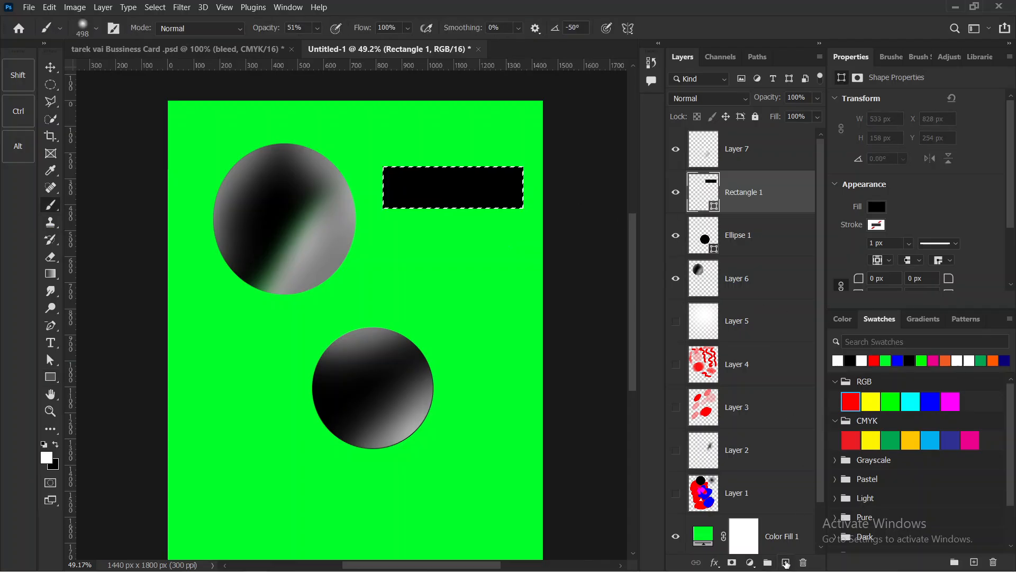
left_click(786, 563)
left_click(546, 184)
left_click_drag(350, 182, 345, 213)
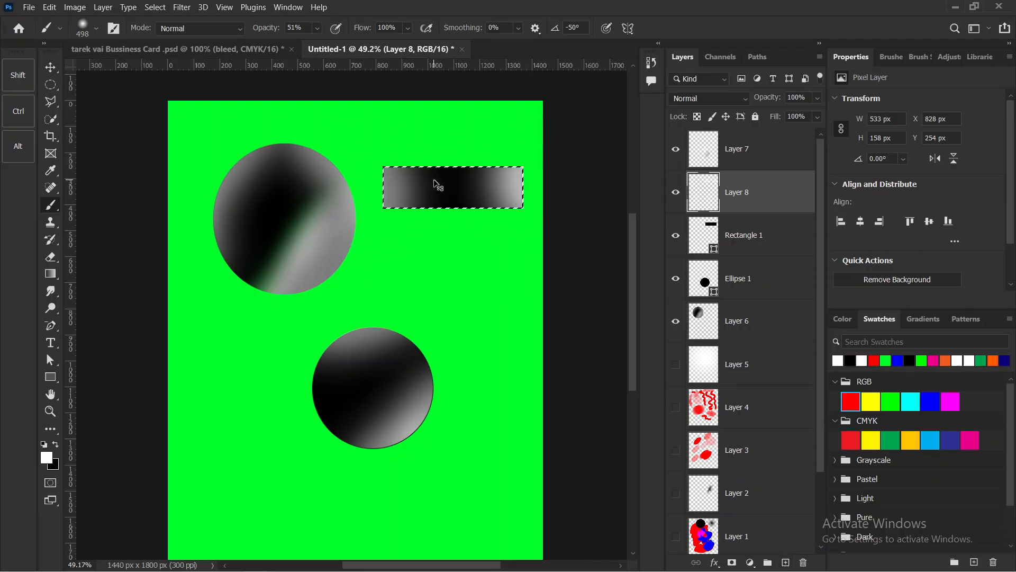
left_click_drag(510, 182, 560, 208)
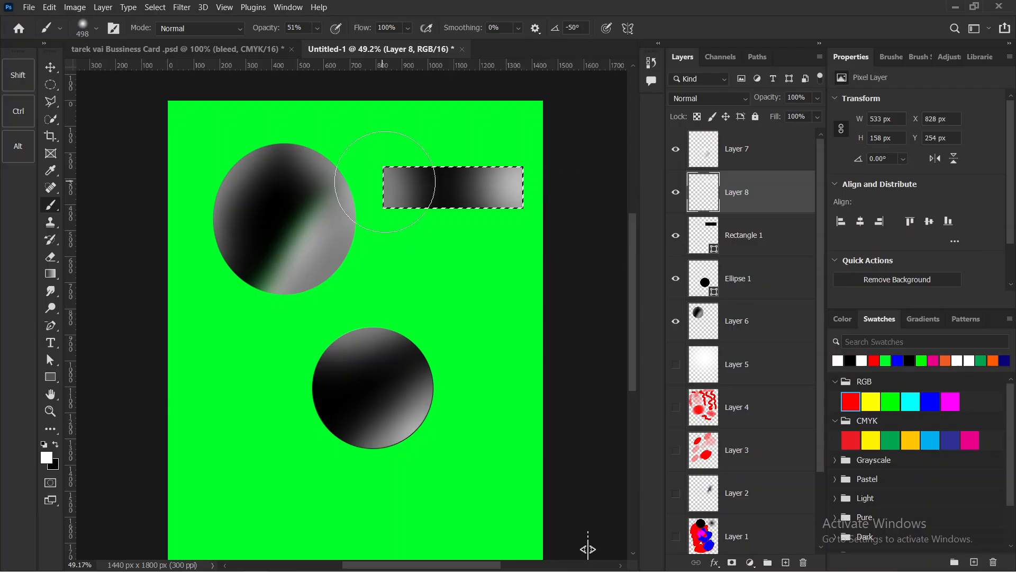
left_click_drag(341, 196, 402, 188)
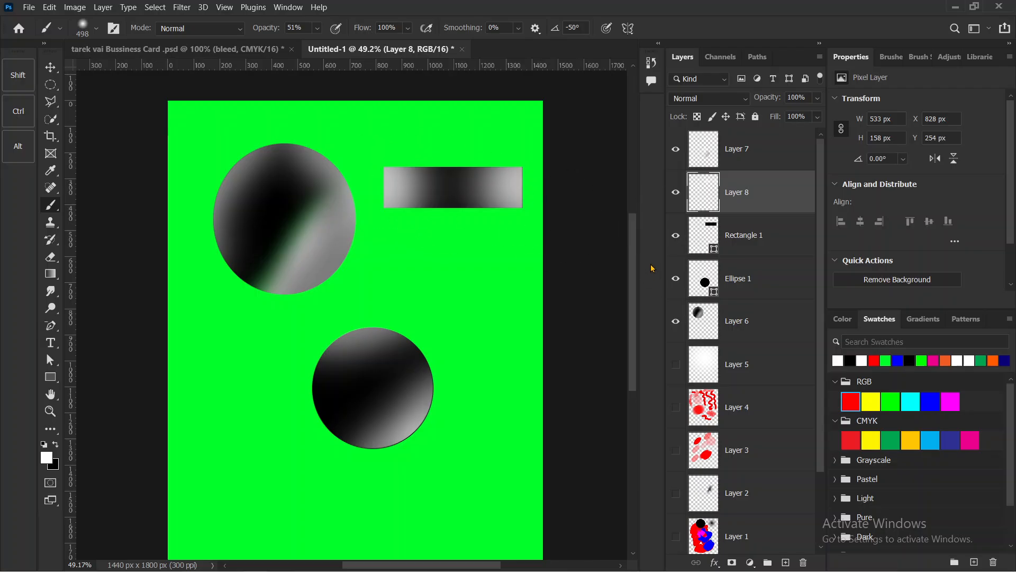
Load the outline of the Rectangle 1 shape as a selection and return to the Brush Tool.
left_click(792, 246)
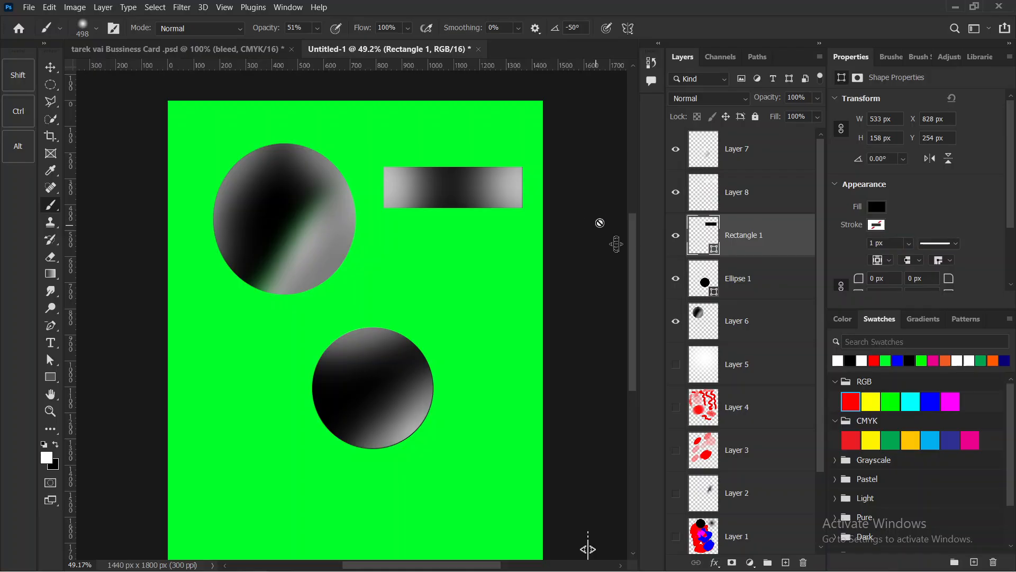
key("v")
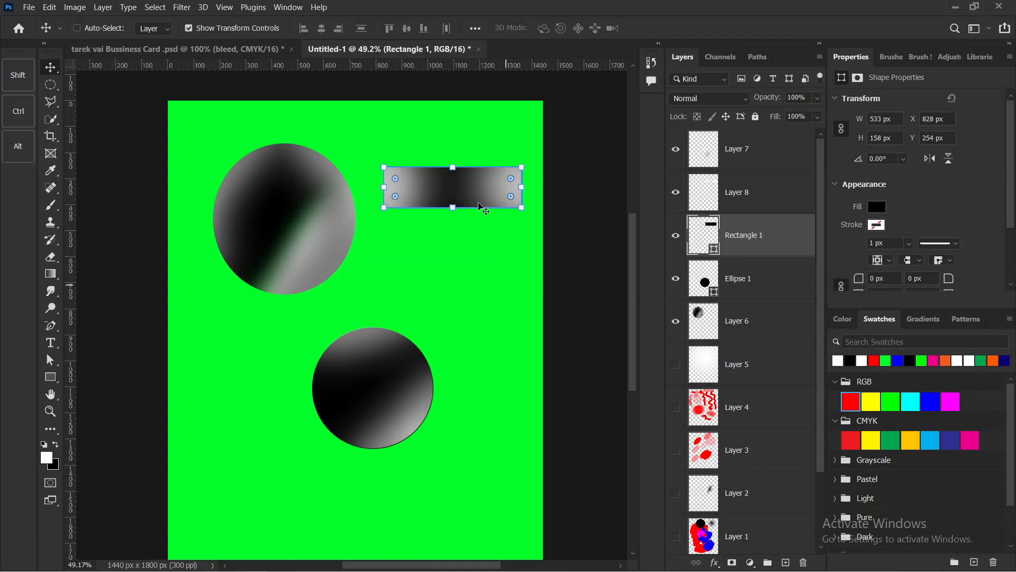
mouse_move(452, 188)
left_mouse_down()
mouse_move(425, 179)
mouse_move(445, 171)
left_mouse_up()
key("ctrl+Return")
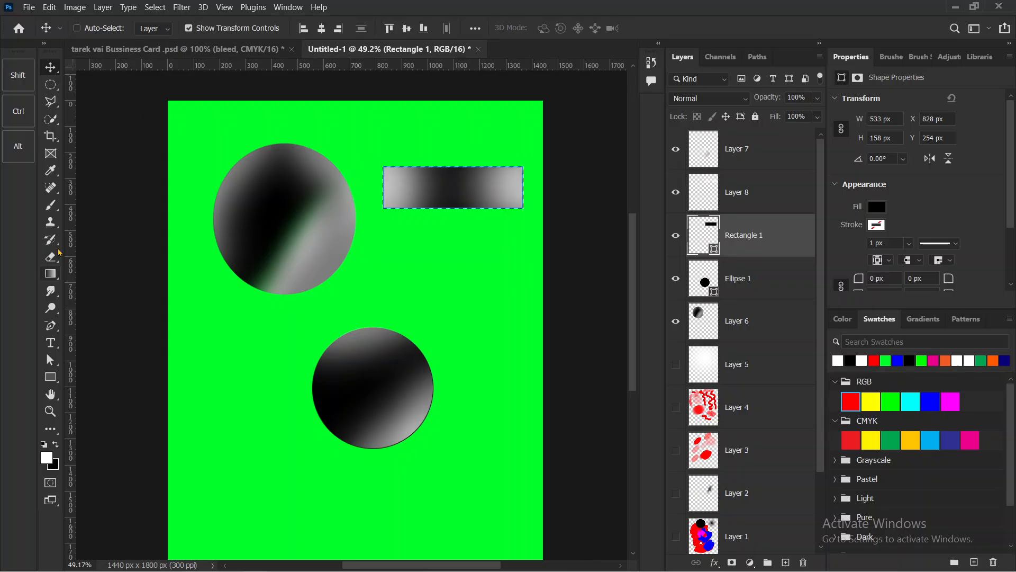
left_click(51, 205)
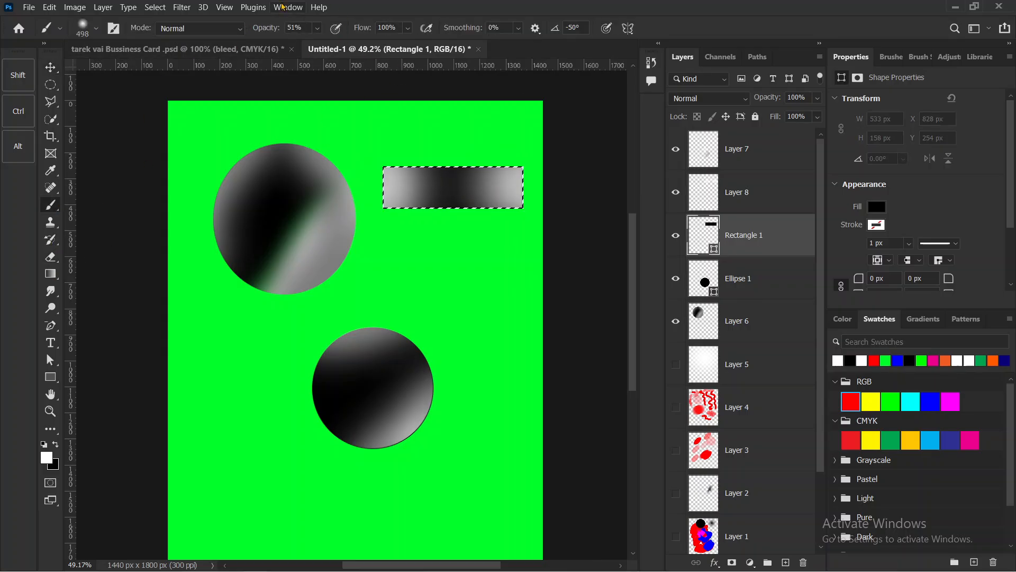
Review the Brush Tool's opacity and smoothing options and the other tools grouped with it.
mouse_move(266, 25)
left_mouse_down()
mouse_move(429, 37)
mouse_move(287, 54)
mouse_move(251, 26)
left_mouse_up()
key("Escape")
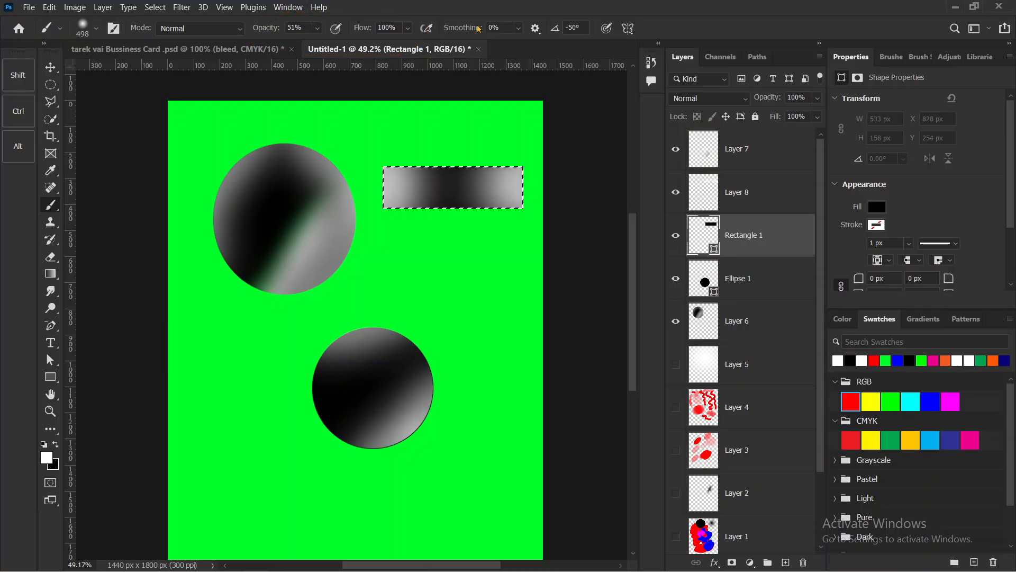
mouse_move(458, 18)
left_mouse_down()
mouse_move(525, 32)
mouse_move(482, 42)
mouse_move(455, 29)
mouse_move(467, 11)
left_mouse_up()
key("Escape")
left_click_drag(523, 46, 469, 17)
key("Escape")
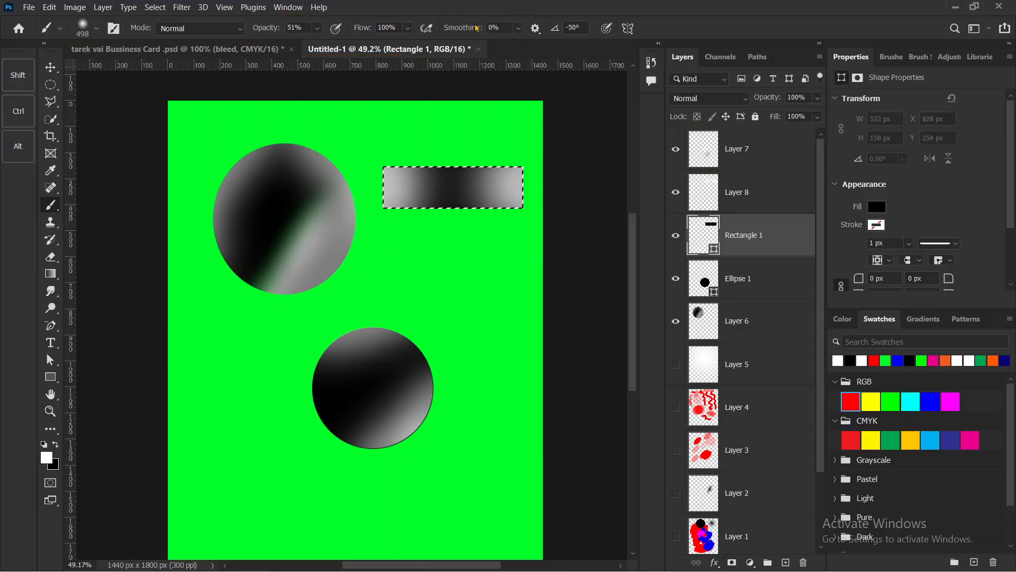
right_click(47, 206)
key("ctrl+alt+g")
key("Escape")
right_click(51, 214)
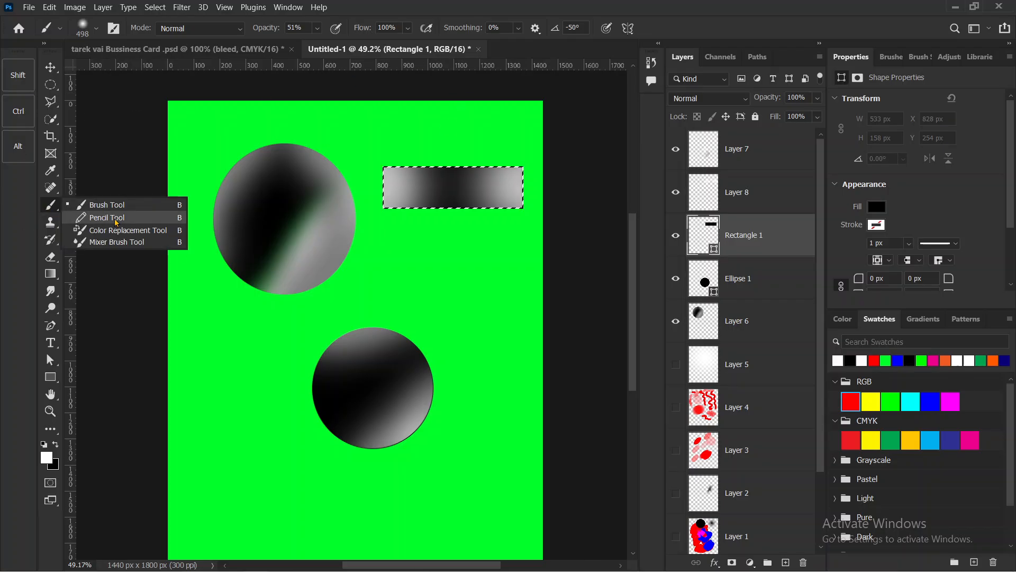
key("Escape")
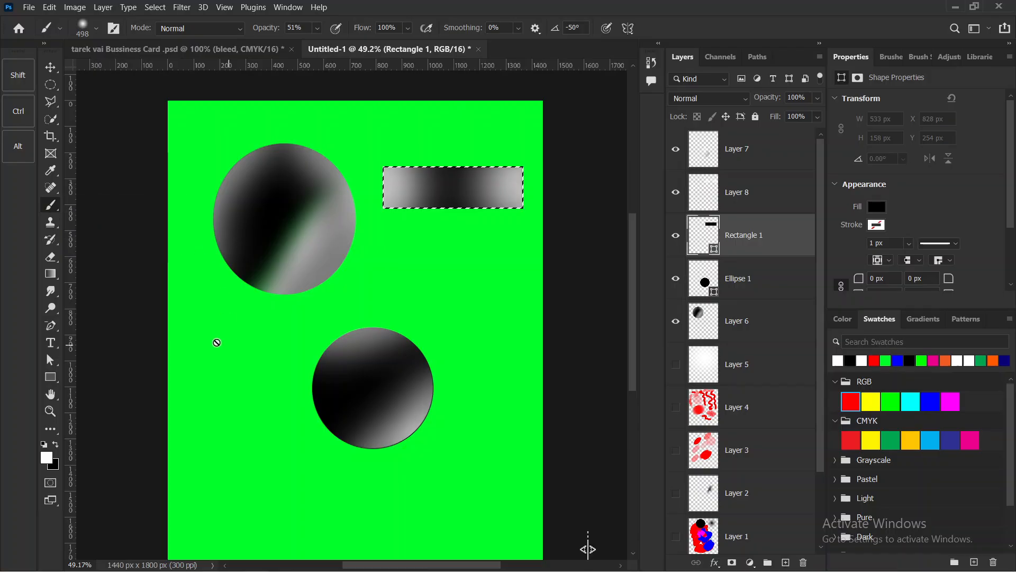
Add a new layer above Rectangle 1 and clear the rectangular selection.
left_click(785, 562)
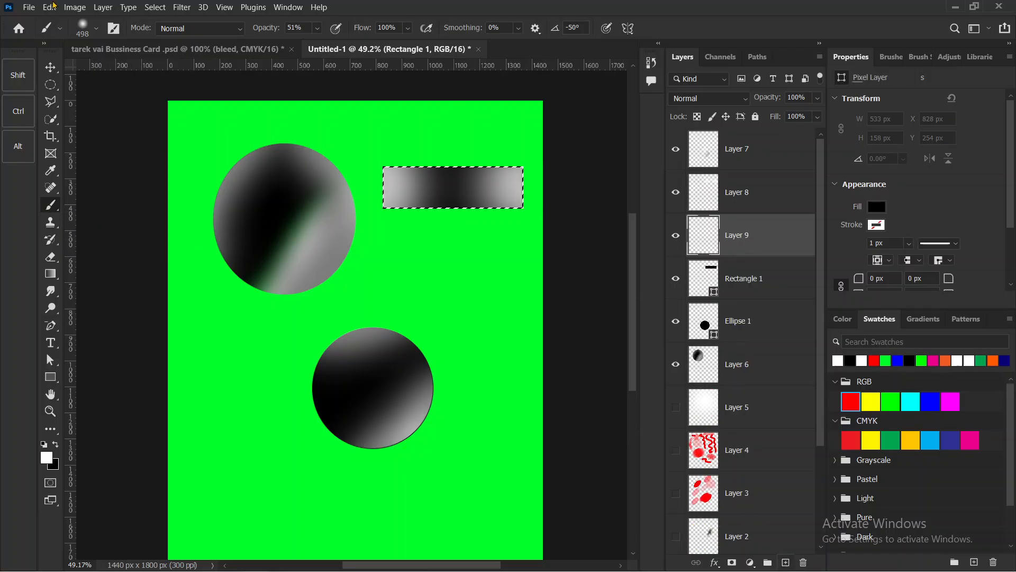
left_click(155, 8)
left_click(167, 33)
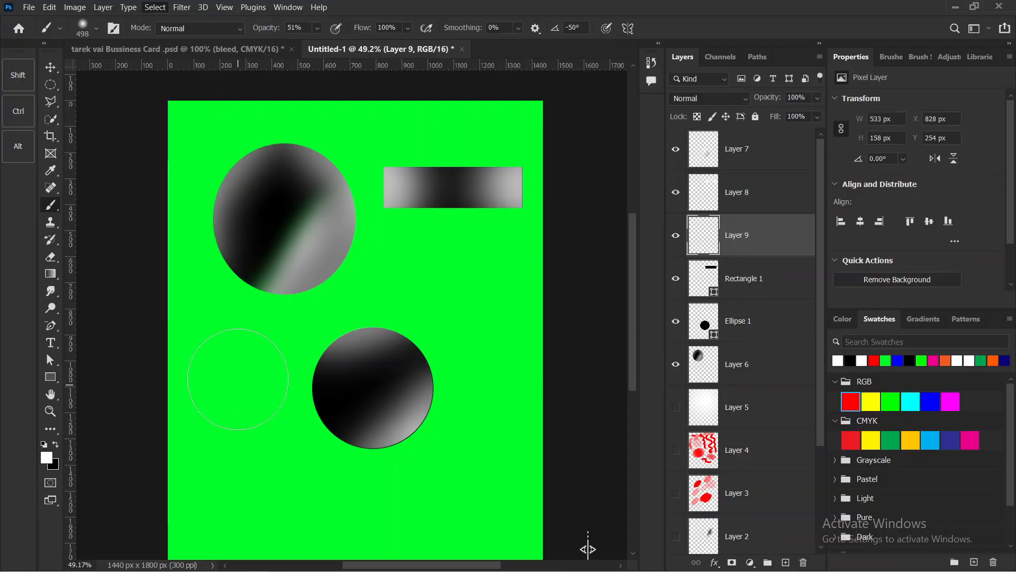
Reduce the soft brush's size to 20 px.
right_click(292, 327)
left_click_drag(320, 346, 312, 349)
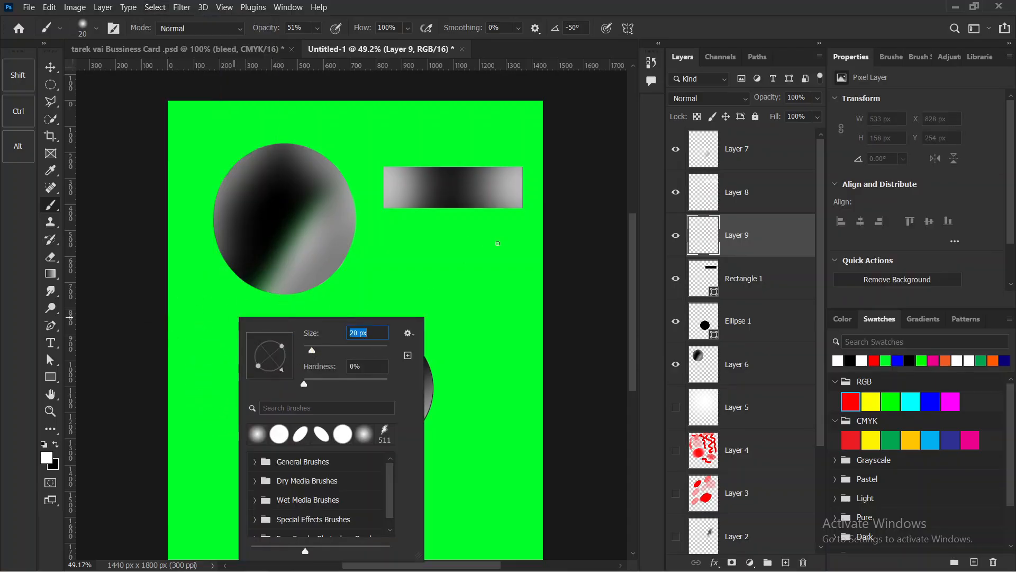
left_click(585, 249)
Hide all the shape and shading layers from Layer 7 down to Layer 6 and add a new layer on top.
left_click(751, 149)
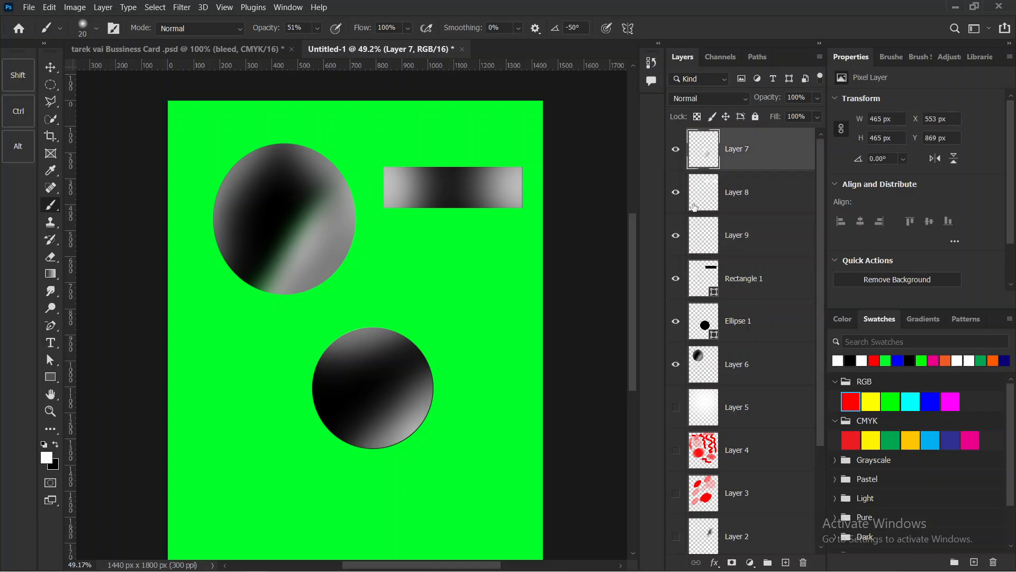
left_click_drag(668, 150, 774, 474)
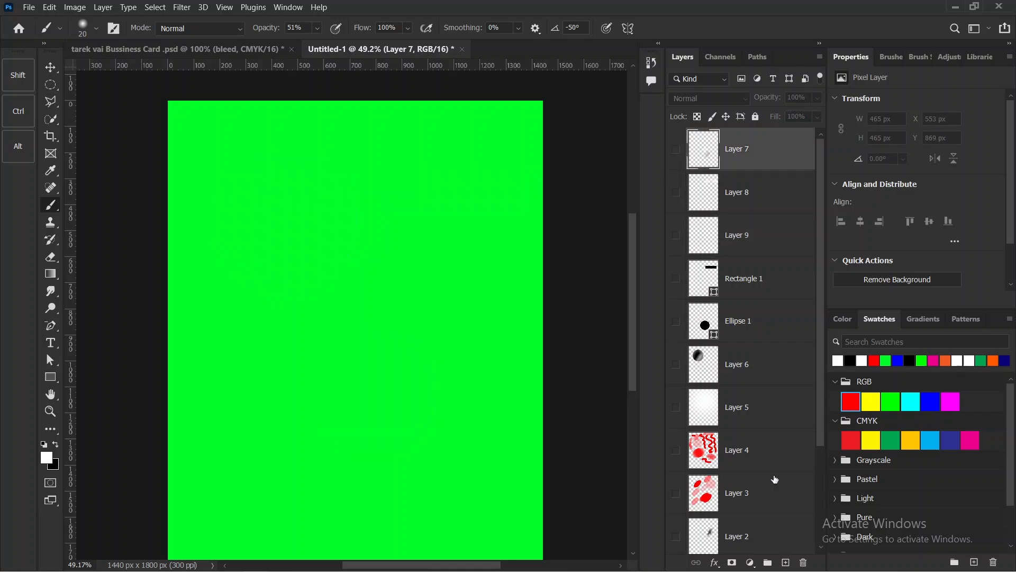
left_click(785, 562)
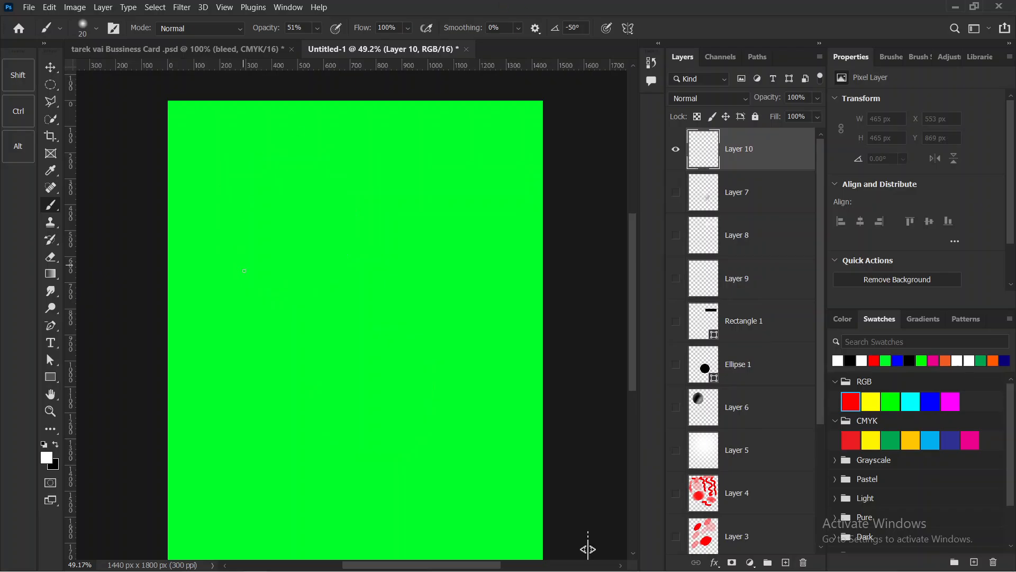
Try a curved white freehand stroke with the 20 px brush at 51% opacity on the new layer and undo it.
mouse_move(239, 287)
left_mouse_down()
mouse_move(273, 175)
mouse_move(340, 130)
mouse_move(294, 233)
left_mouse_up()
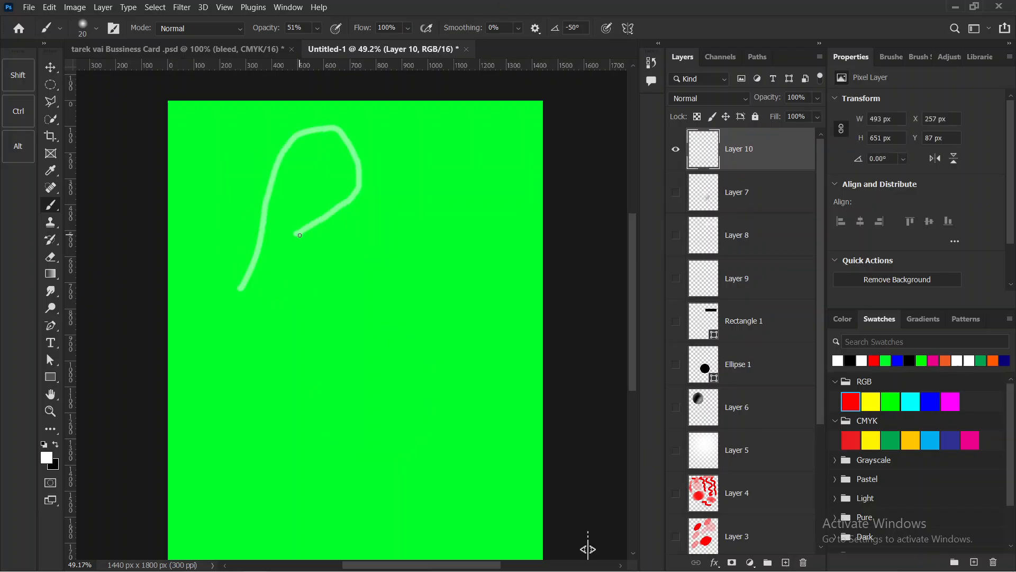
key("ctrl+z")
Handwrite a first name across the canvas's upper half on Layer 10 with the 20 px brush in black at 100% opacity.
left_click_drag(263, 32, 329, 33)
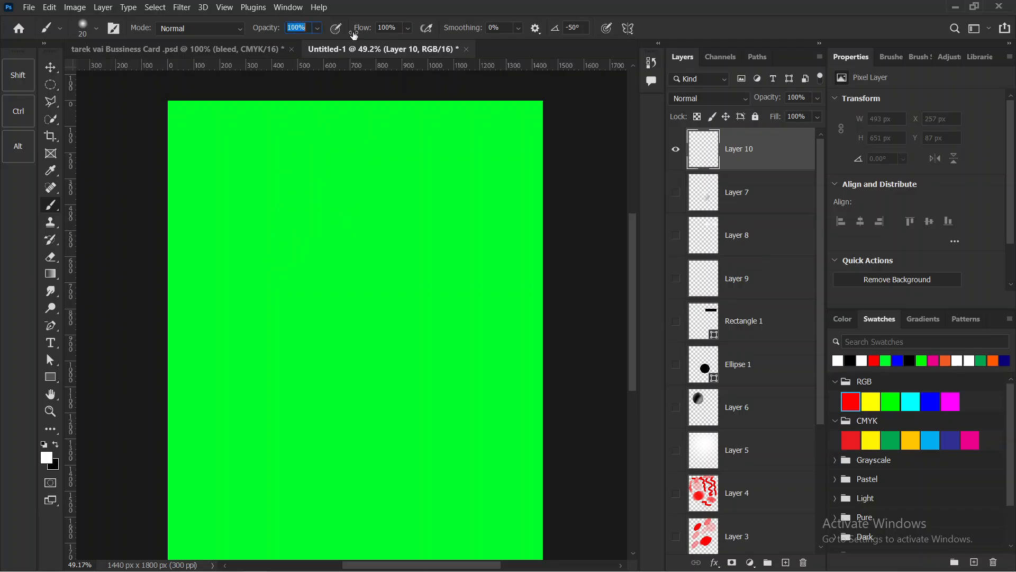
key("x")
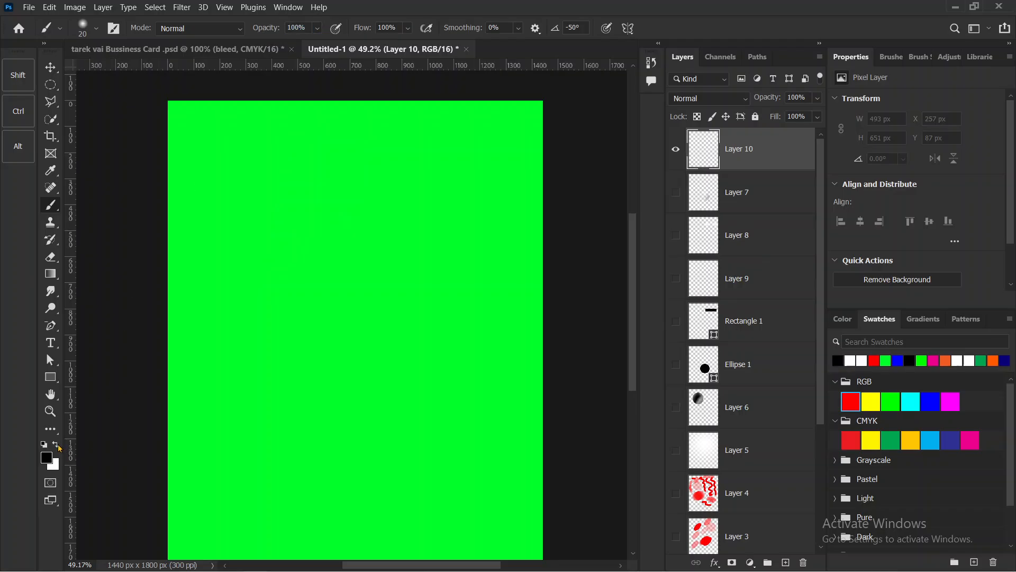
left_click_drag(212, 192, 253, 333)
mouse_move(237, 212)
left_mouse_down()
mouse_move(239, 255)
mouse_move(352, 277)
mouse_move(358, 221)
mouse_move(386, 288)
mouse_move(407, 148)
mouse_move(405, 254)
mouse_move(440, 274)
mouse_move(454, 197)
mouse_move(457, 258)
mouse_move(466, 115)
mouse_move(480, 248)
mouse_move(523, 225)
mouse_move(471, 267)
mouse_move(466, 245)
left_mouse_up()
left_click_drag(443, 130, 449, 154)
mouse_move(269, 185)
left_mouse_down()
mouse_move(422, 284)
mouse_move(331, 186)
left_mouse_up()
Set the brush smoothing to 100% and handwrite the same first name again in the canvas's lower half.
left_click_drag(449, 31, 588, 549)
mouse_move(223, 394)
left_mouse_down()
mouse_move(260, 501)
mouse_move(269, 418)
mouse_move(319, 351)
left_mouse_up()
mouse_move(346, 411)
left_mouse_down()
mouse_move(251, 422)
mouse_move(249, 395)
mouse_move(288, 420)
mouse_move(340, 503)
mouse_move(361, 486)
mouse_move(373, 391)
mouse_move(338, 413)
mouse_move(320, 464)
mouse_move(327, 494)
mouse_move(352, 477)
mouse_move(364, 400)
left_mouse_up()
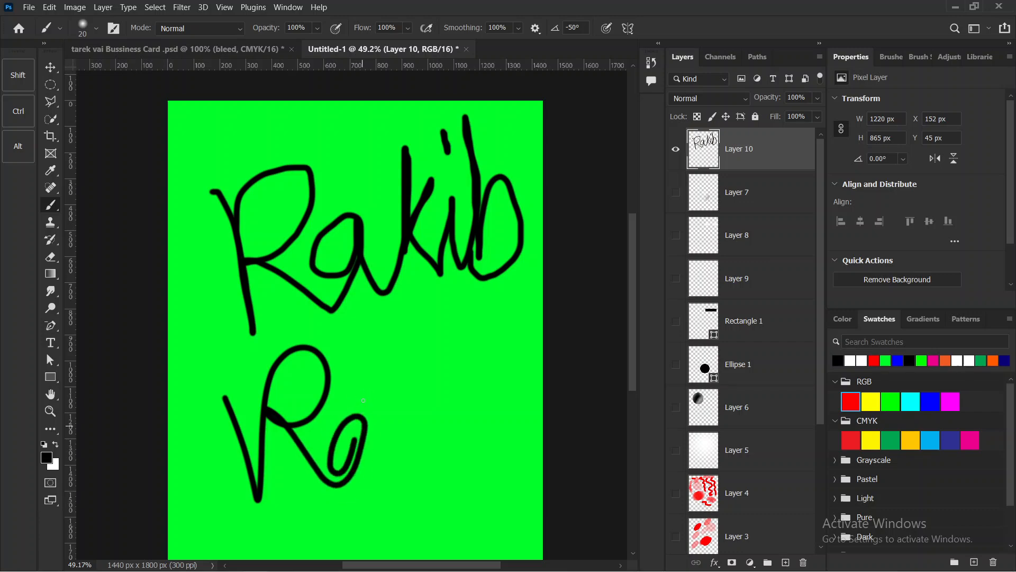
mouse_move(365, 475)
left_mouse_down()
mouse_move(392, 458)
mouse_move(391, 313)
mouse_move(389, 378)
left_mouse_up()
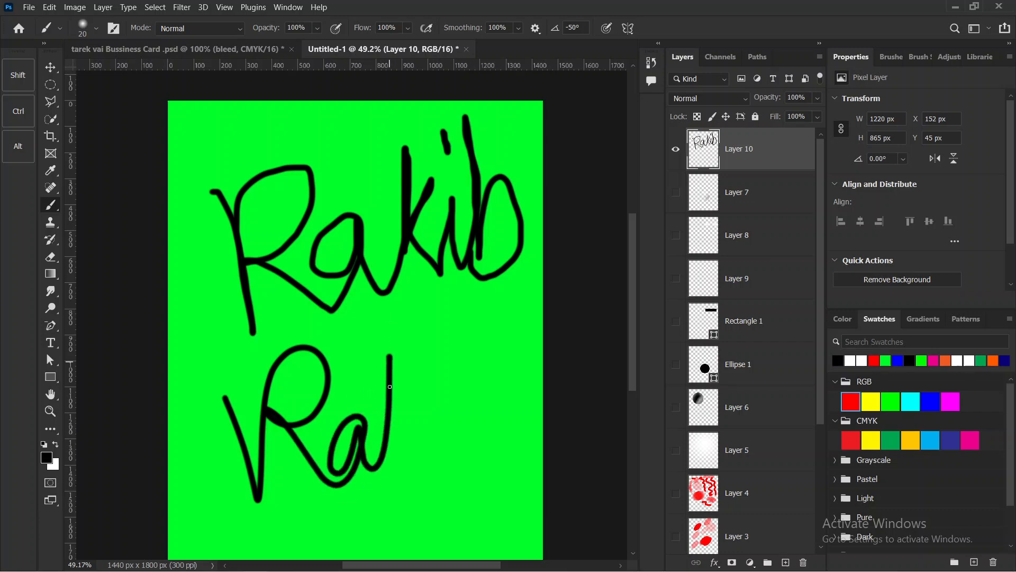
mouse_move(389, 427)
left_mouse_down()
mouse_move(416, 360)
mouse_move(391, 443)
mouse_move(393, 426)
mouse_move(413, 434)
mouse_move(429, 468)
mouse_move(436, 358)
mouse_move(433, 442)
mouse_move(444, 450)
mouse_move(457, 313)
mouse_move(458, 478)
mouse_move(473, 388)
mouse_move(498, 371)
mouse_move(520, 416)
mouse_move(511, 454)
mouse_move(448, 459)
left_mouse_up()
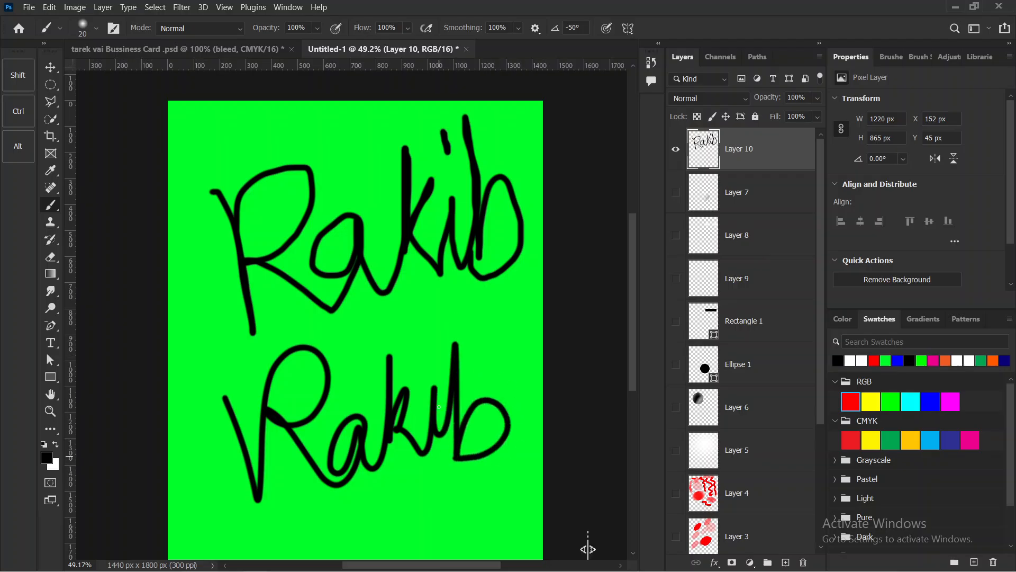
left_click(426, 346)
Compare the stroke curves of the unsmoothed upper handwriting with the smoothed lower handwriting up close.
scroll(378, 339, "up", 3)
mouse_move(252, 188)
left_mouse_down()
mouse_move(274, 211)
mouse_move(252, 238)
mouse_move(257, 199)
mouse_move(337, 217)
mouse_move(303, 239)
mouse_move(305, 190)
left_mouse_up()
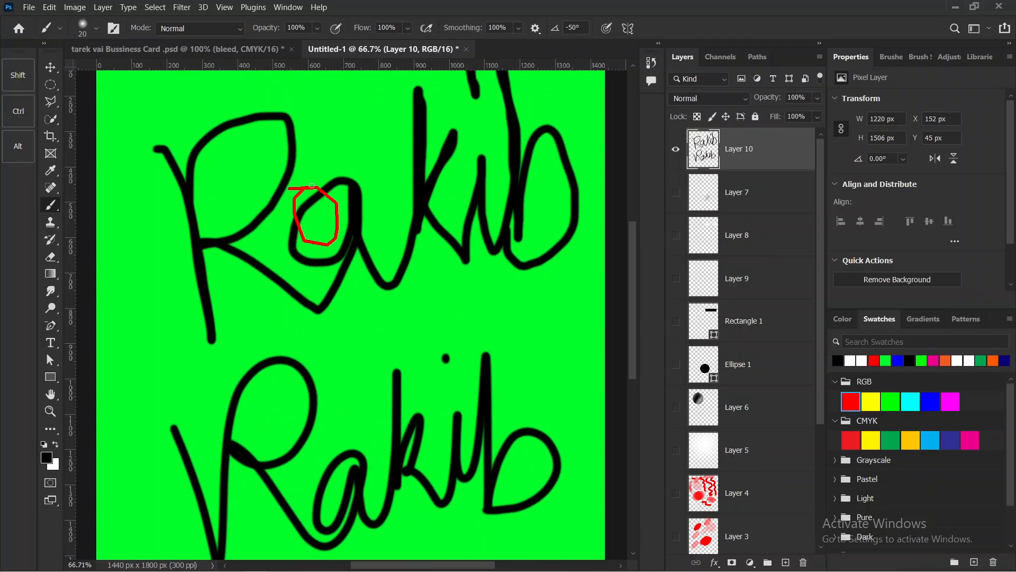
mouse_move(247, 359)
left_mouse_down()
mouse_move(384, 461)
mouse_move(288, 535)
mouse_move(354, 373)
left_mouse_up()
left_click_drag(385, 339, 392, 360)
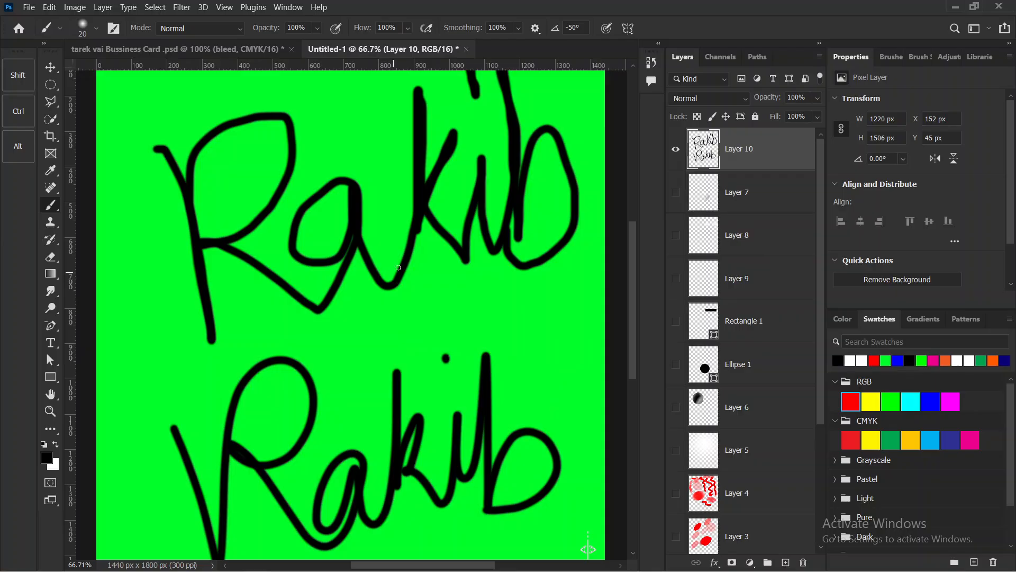
scroll(449, 284, "down", 2)
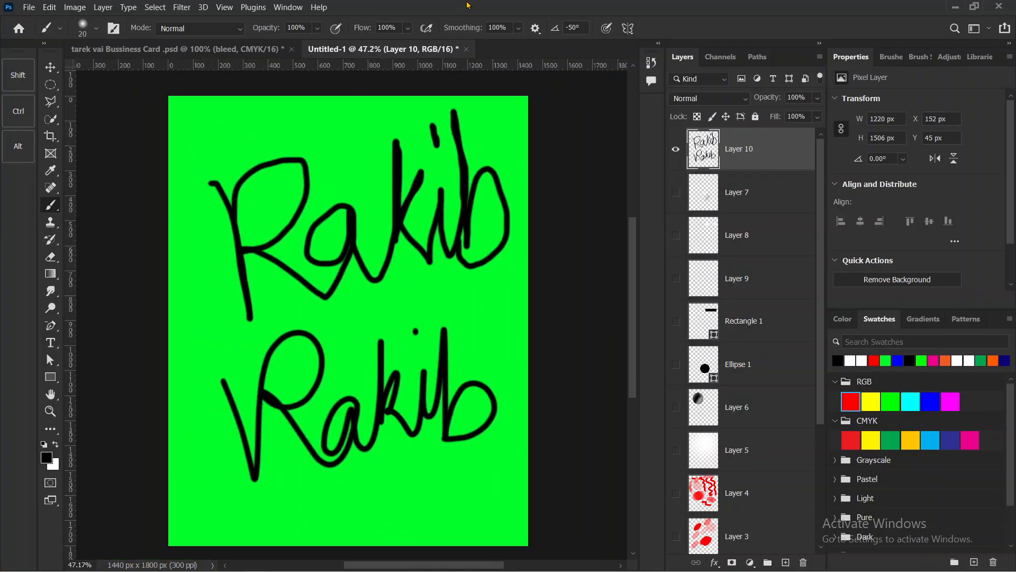
Reset the brush smoothing to 0% and hide Layer 10 with the handwriting.
left_click_drag(465, 30, 401, 33)
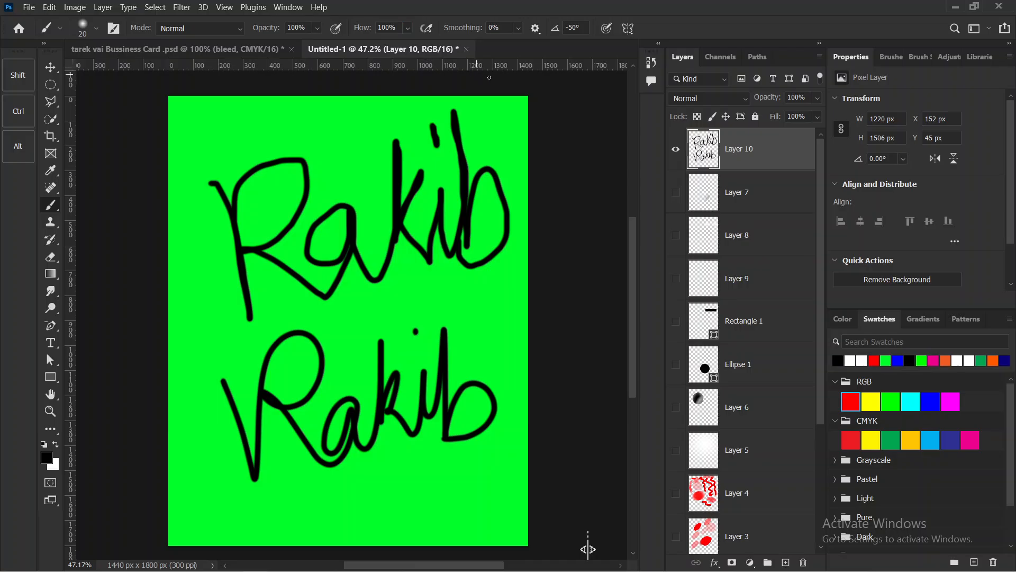
left_click(92, 32)
left_click(93, 33)
left_click(677, 149)
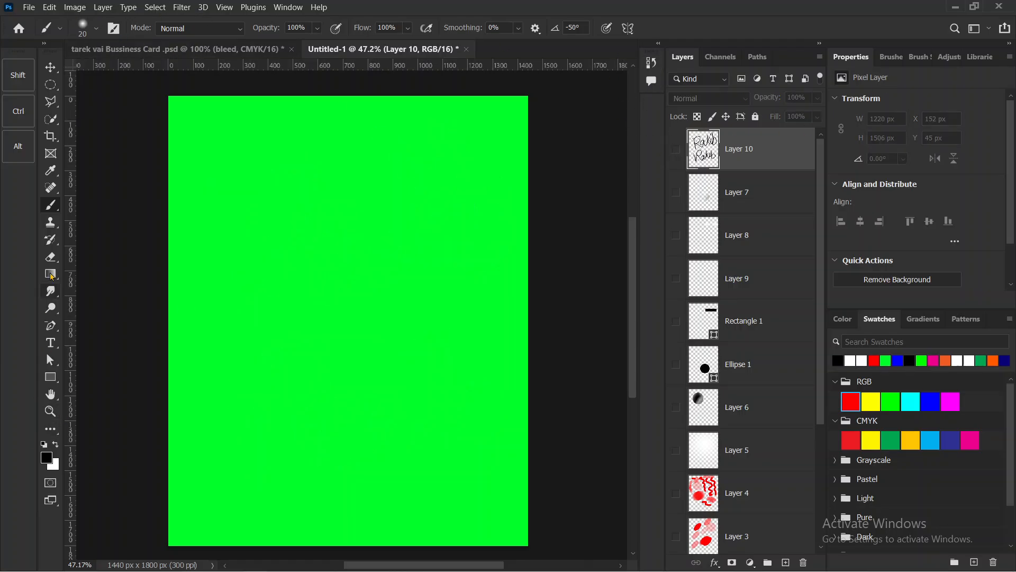
Display the brush preset library and look inside the Free Smoke Photoshop Brushes 6 group.
left_click(892, 57)
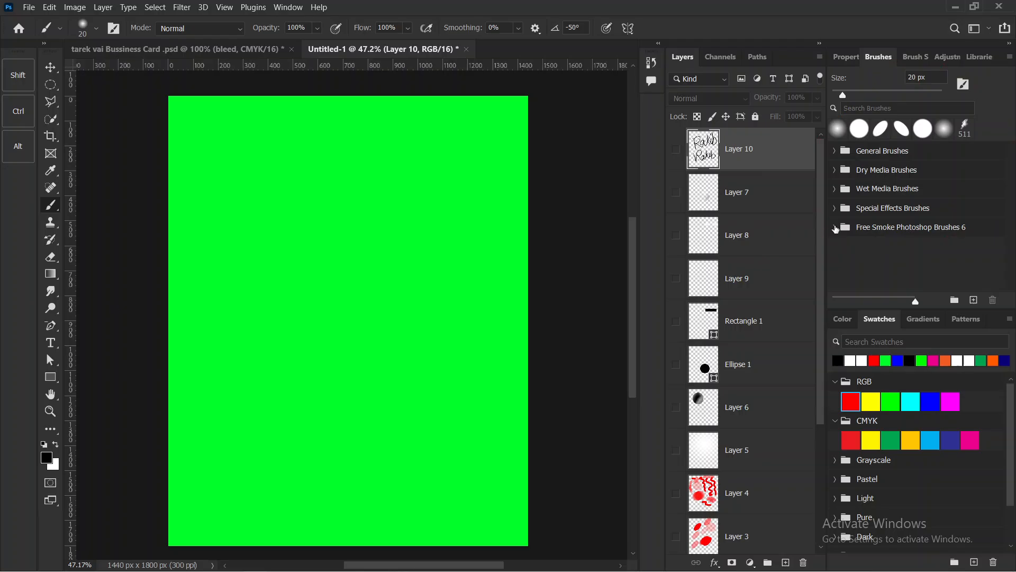
left_click(835, 228)
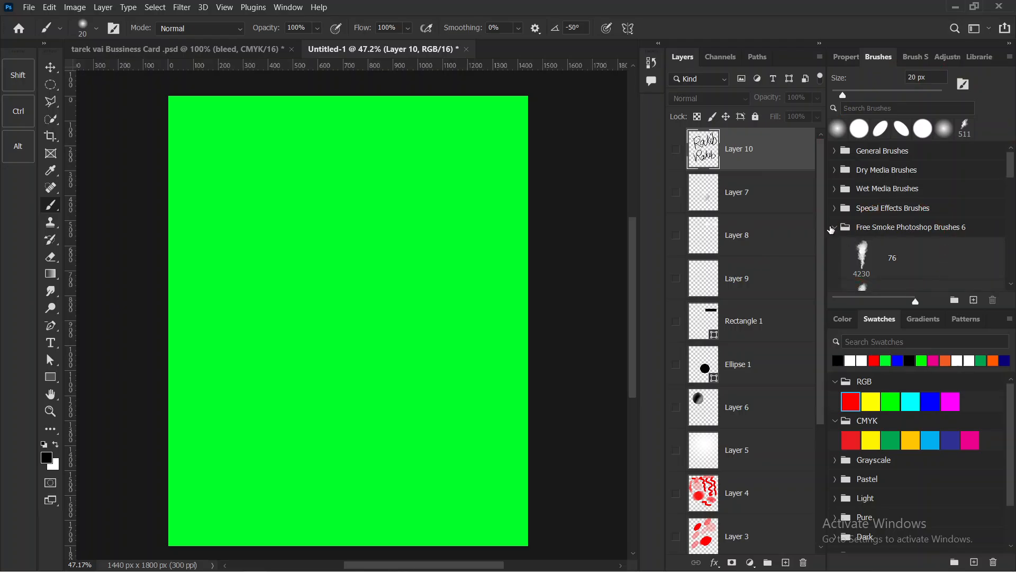
left_click(836, 229)
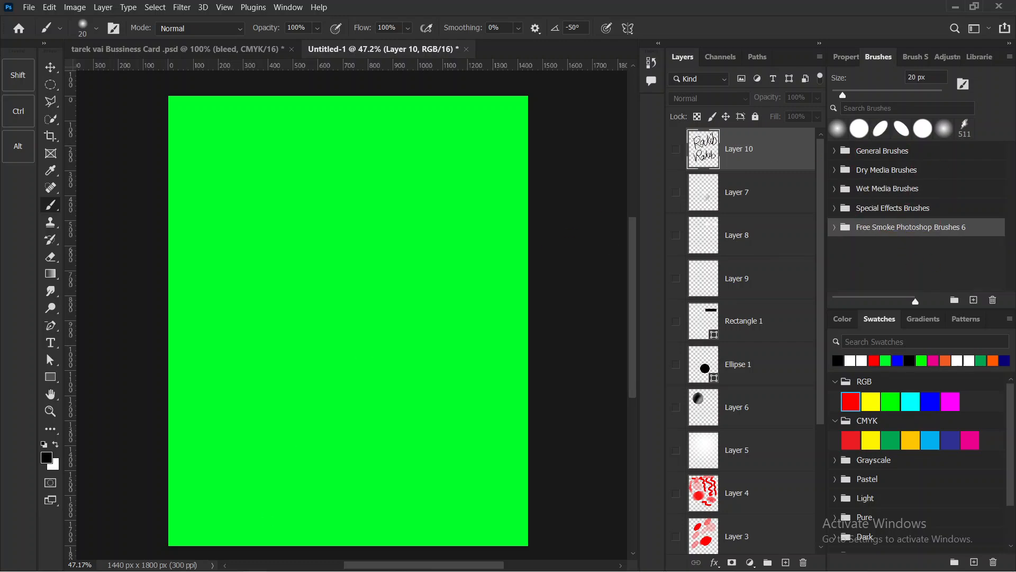
Switch to the web browser and search the web for "brush photoshop" in a new tab.
key("super")
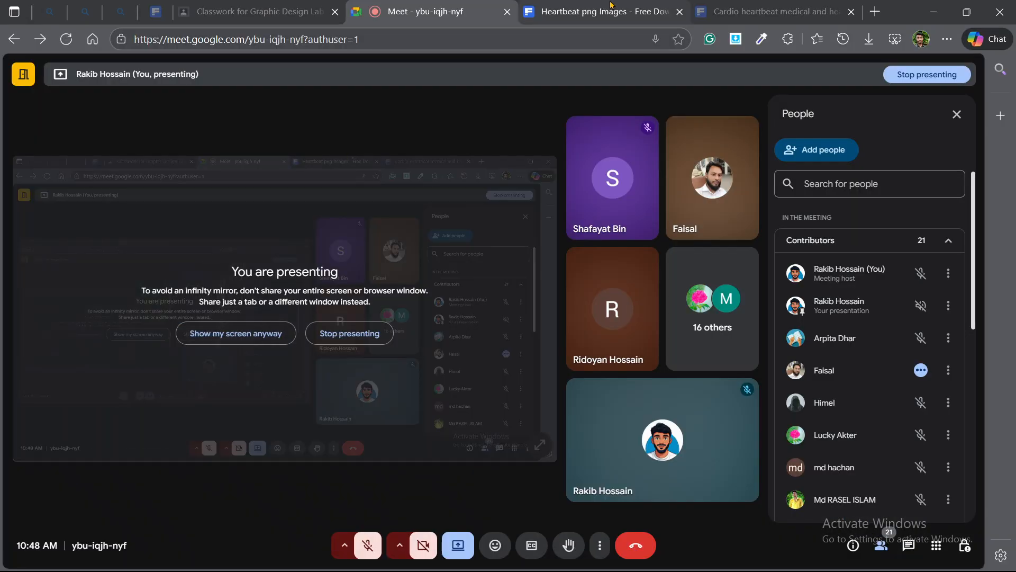
left_click(611, 5)
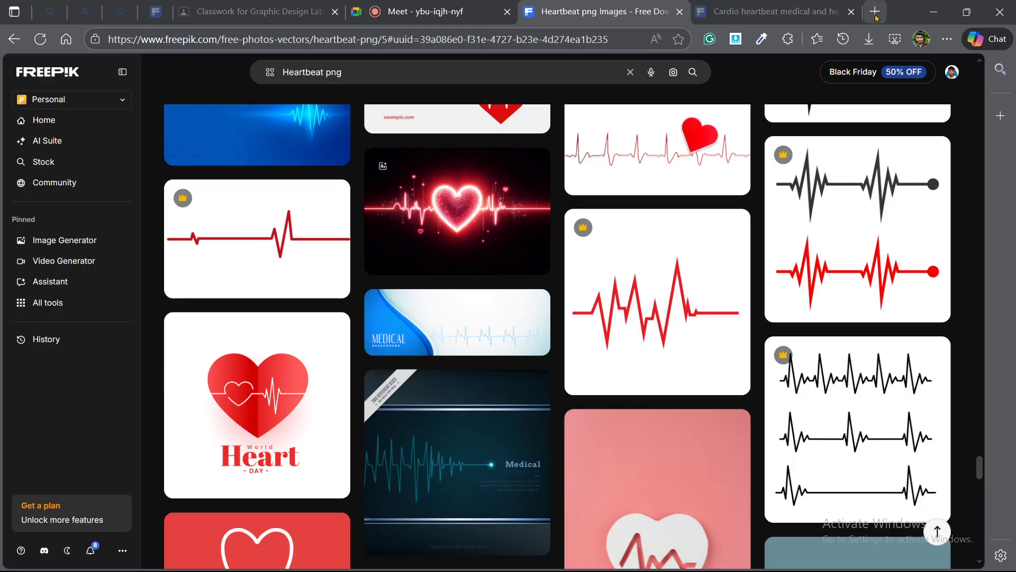
left_click(874, 11)
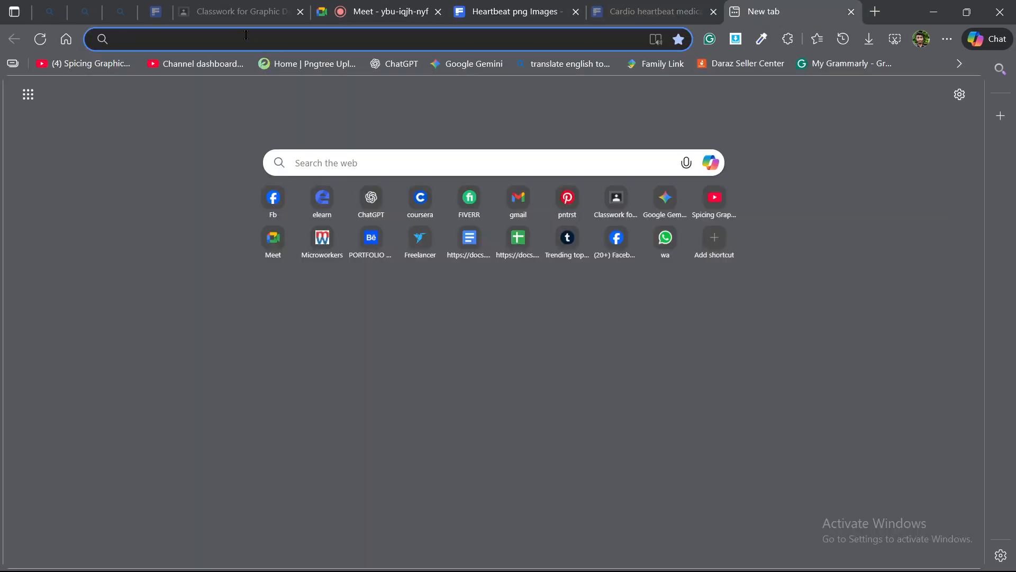
type("brusg")
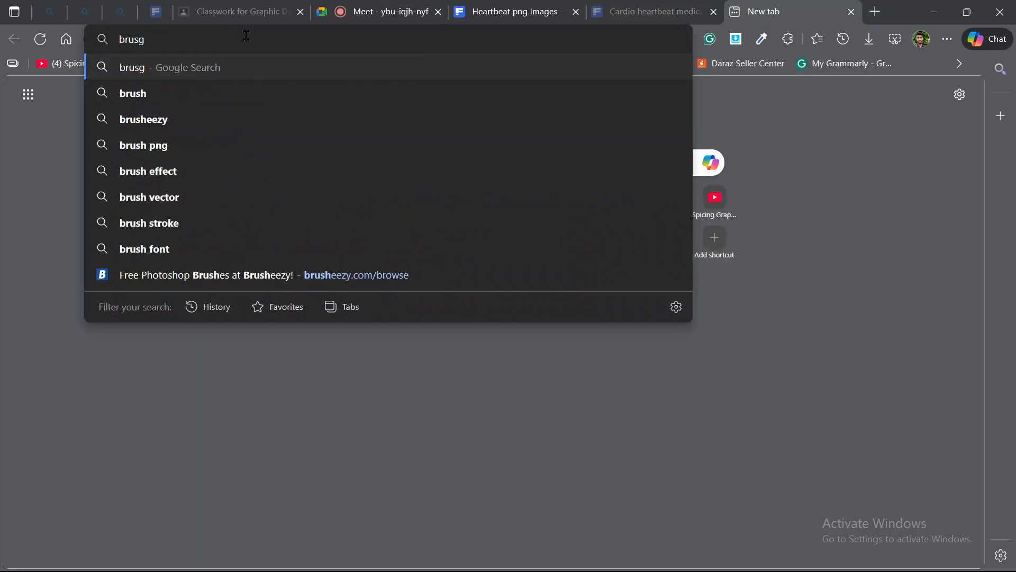
key("BackSpace")
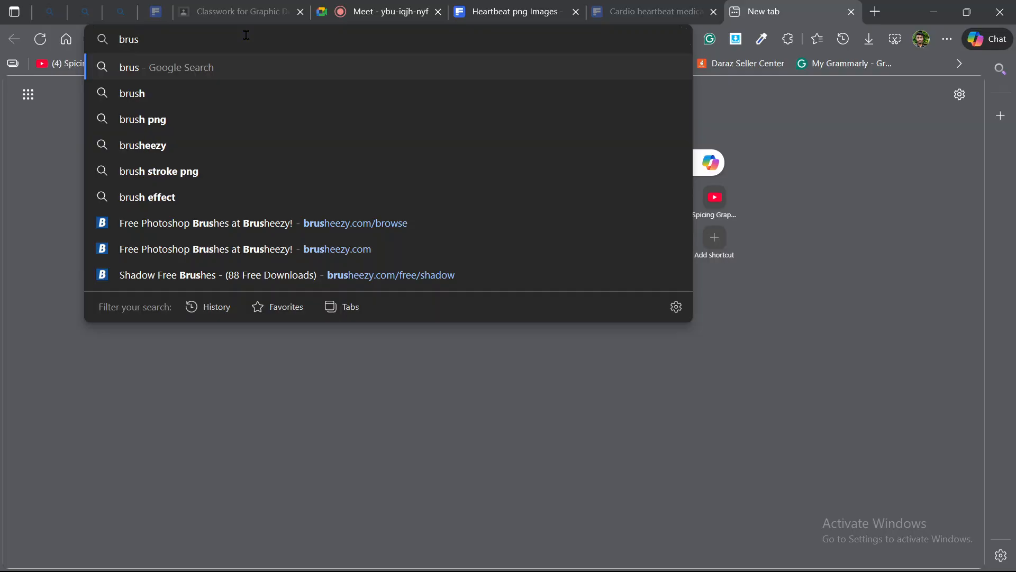
type("h photoshop")
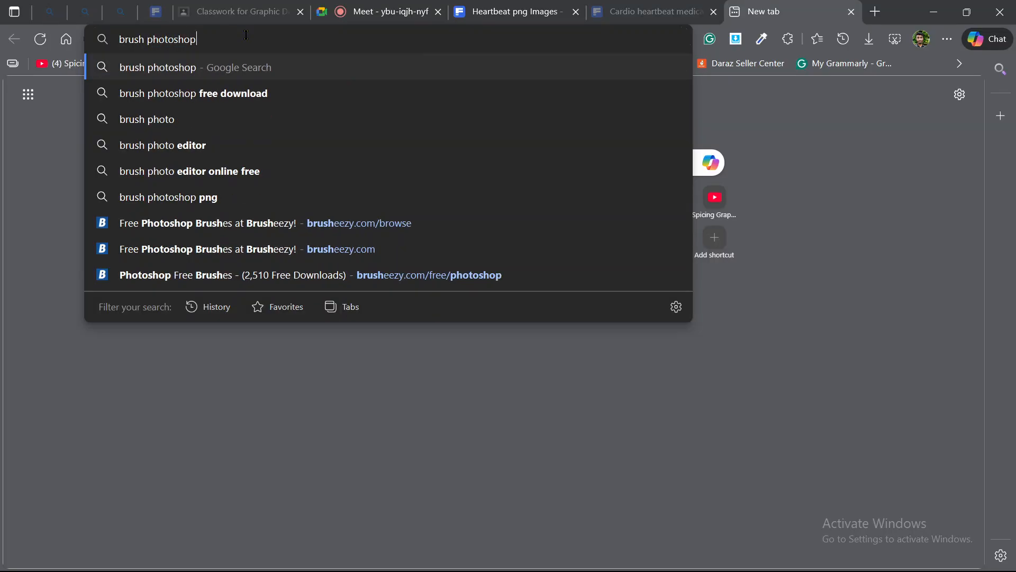
key("Return")
Open Brusheezy's Photoshop Free Brushes page from the search results.
mouse_move(149, 144)
left_mouse_down()
mouse_move(275, 137)
mouse_move(212, 195)
mouse_move(155, 149)
mouse_move(314, 147)
mouse_move(240, 195)
mouse_move(138, 196)
left_mouse_up()
mouse_move(111, 162)
left_mouse_down()
mouse_move(221, 219)
mouse_move(138, 156)
left_mouse_up()
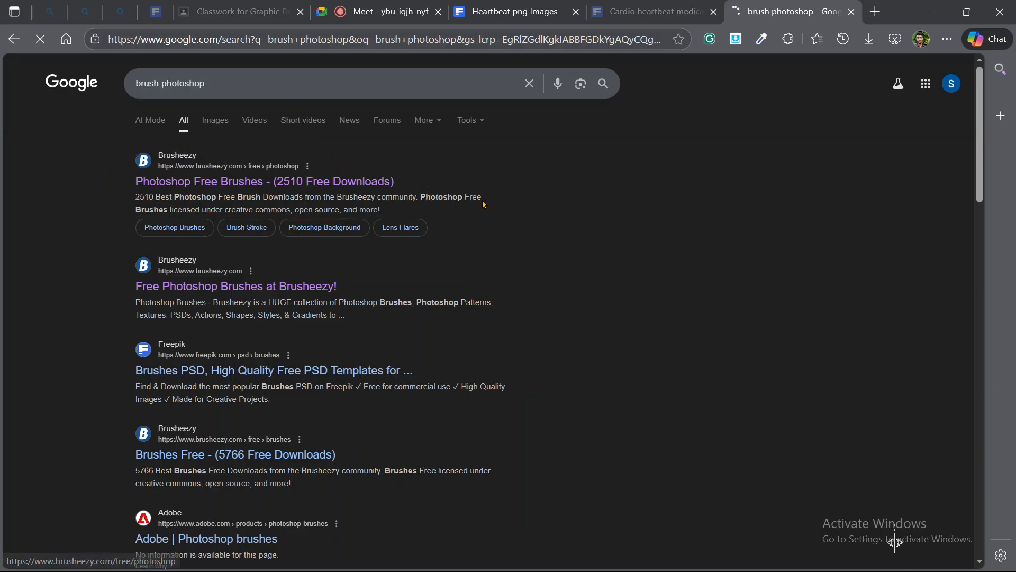
left_click(332, 183)
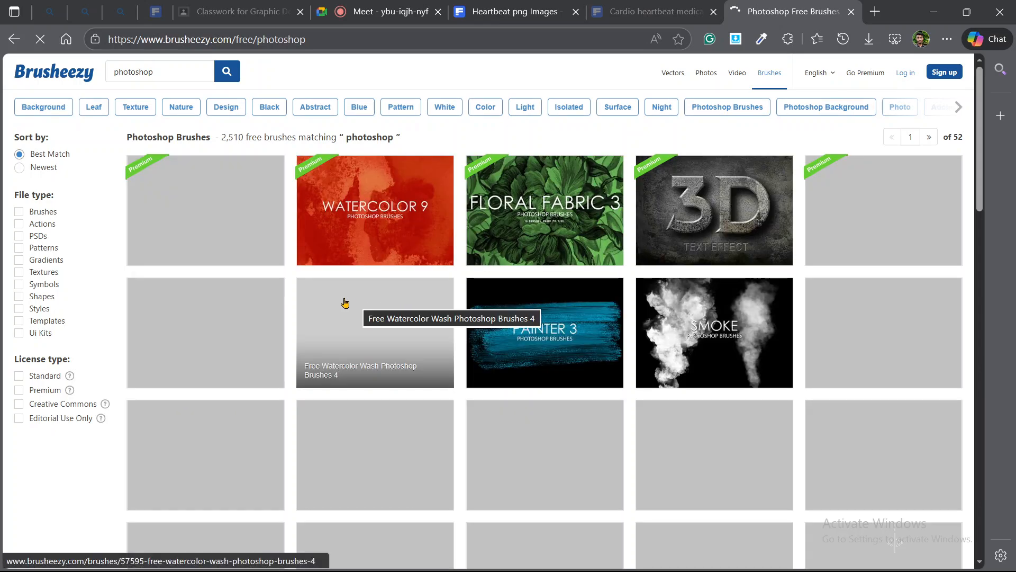
Examine the brush packs on Brusheezy's first results page, including the watercolor, smoke, lightning, dispersion and brush stroke sets.
scroll(469, 349, "down", 3)
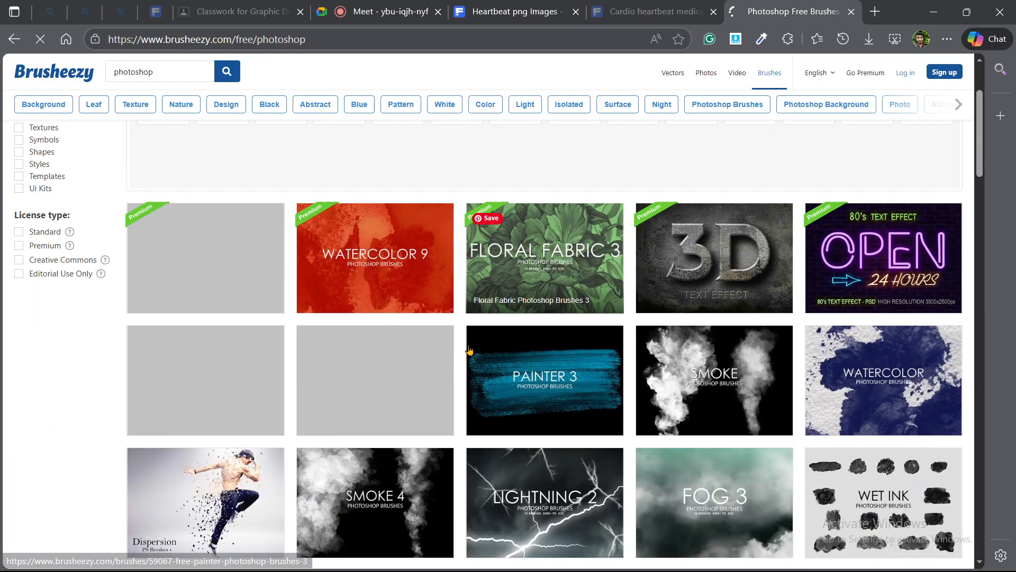
mouse_move(661, 182)
left_mouse_down()
mouse_move(760, 265)
mouse_move(704, 281)
left_mouse_up()
left_click_drag(857, 185, 844, 242)
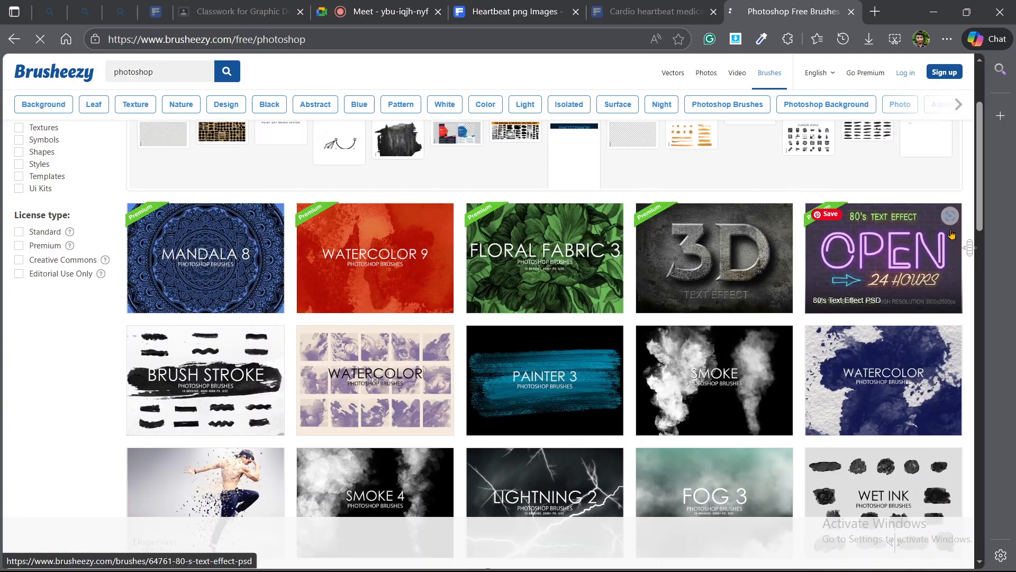
scroll(881, 392, "down", 1)
left_click_drag(162, 262, 280, 337)
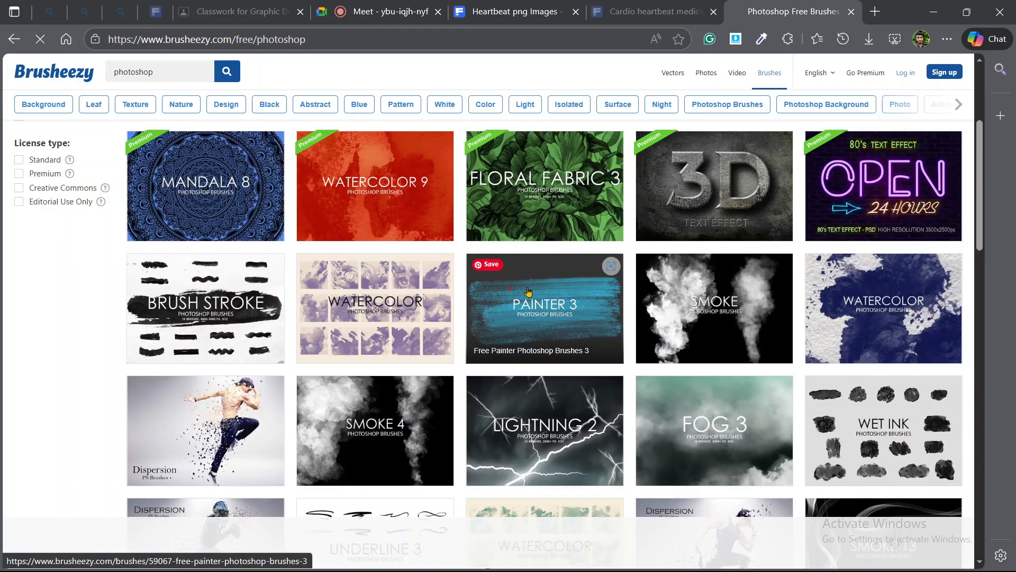
scroll(499, 258, "down", 2)
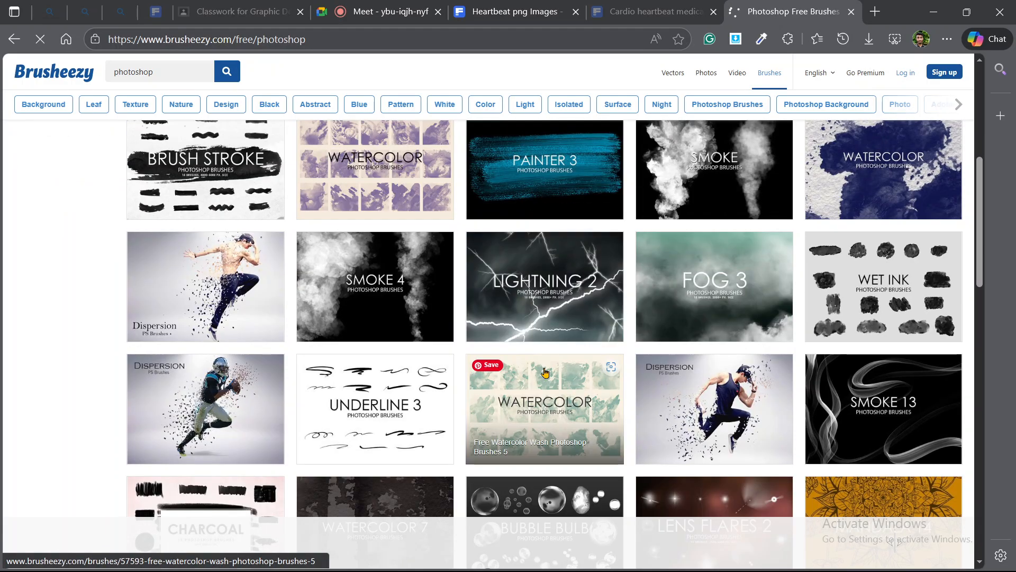
left_click_drag(499, 258, 501, 257)
mouse_move(159, 243)
left_mouse_down()
mouse_move(233, 334)
mouse_move(276, 261)
left_mouse_up()
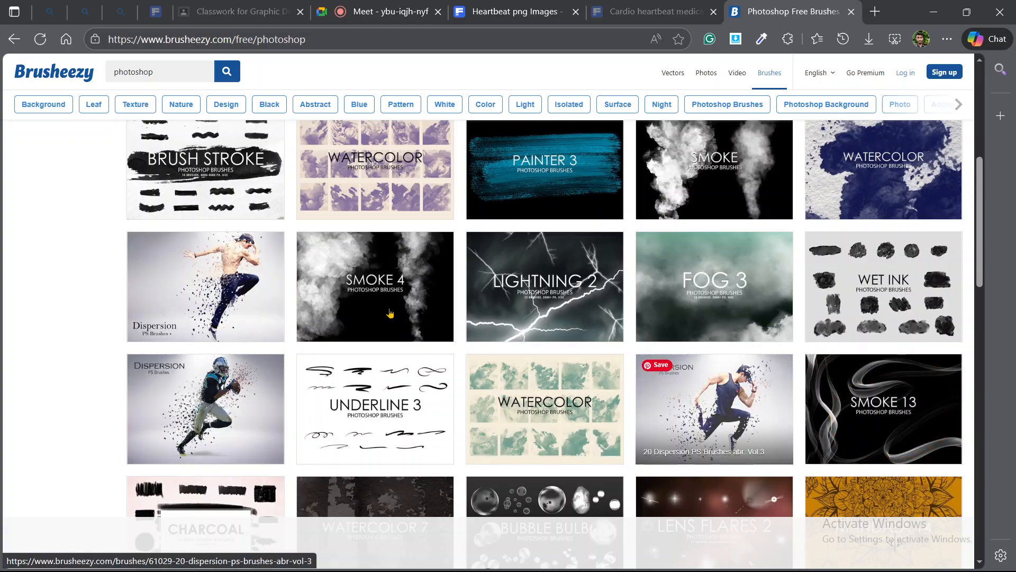
scroll(363, 320, "down", 1)
scroll(363, 319, "down", 4)
mouse_move(114, 248)
left_mouse_down()
mouse_move(120, 264)
mouse_move(176, 259)
left_mouse_up()
scroll(770, 391, "down", 3)
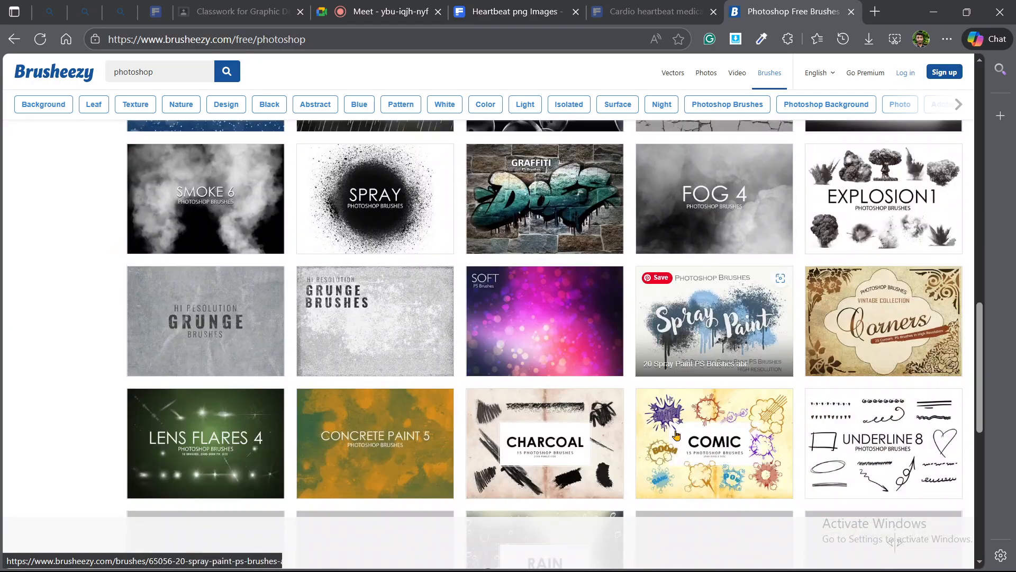
Examine the Comic pack's speech bubble and burst shapes and the remaining packs near the end of the page.
mouse_move(821, 262)
left_mouse_down()
mouse_move(850, 258)
mouse_move(952, 325)
mouse_move(832, 344)
mouse_move(846, 279)
left_mouse_up()
mouse_move(655, 263)
left_mouse_down()
mouse_move(725, 337)
mouse_move(723, 242)
mouse_move(776, 309)
mouse_move(694, 362)
left_mouse_up()
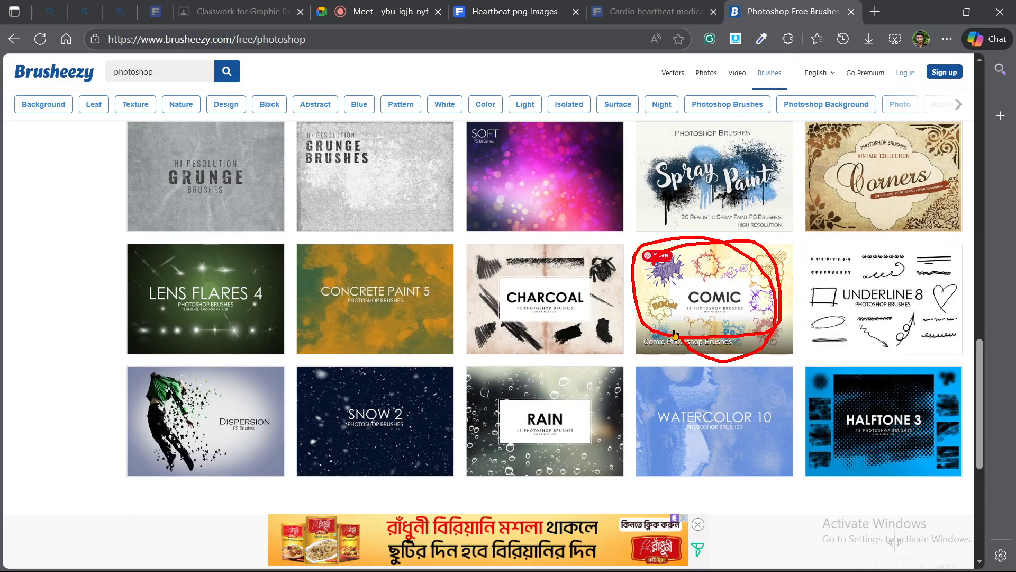
mouse_move(640, 258)
left_mouse_down()
mouse_move(668, 293)
mouse_move(644, 264)
left_mouse_up()
left_click_drag(756, 251, 772, 302)
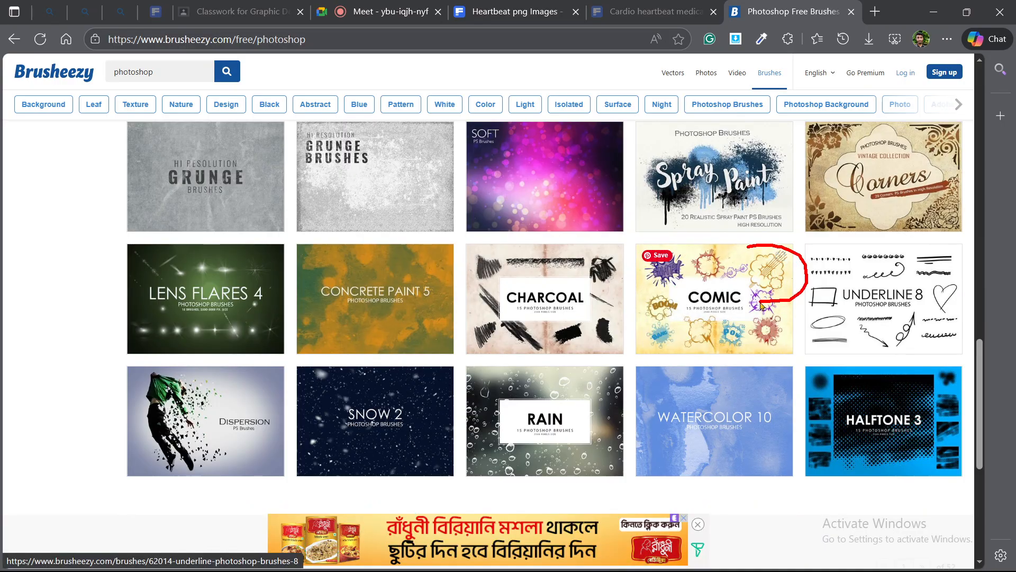
left_click_drag(686, 314, 741, 311)
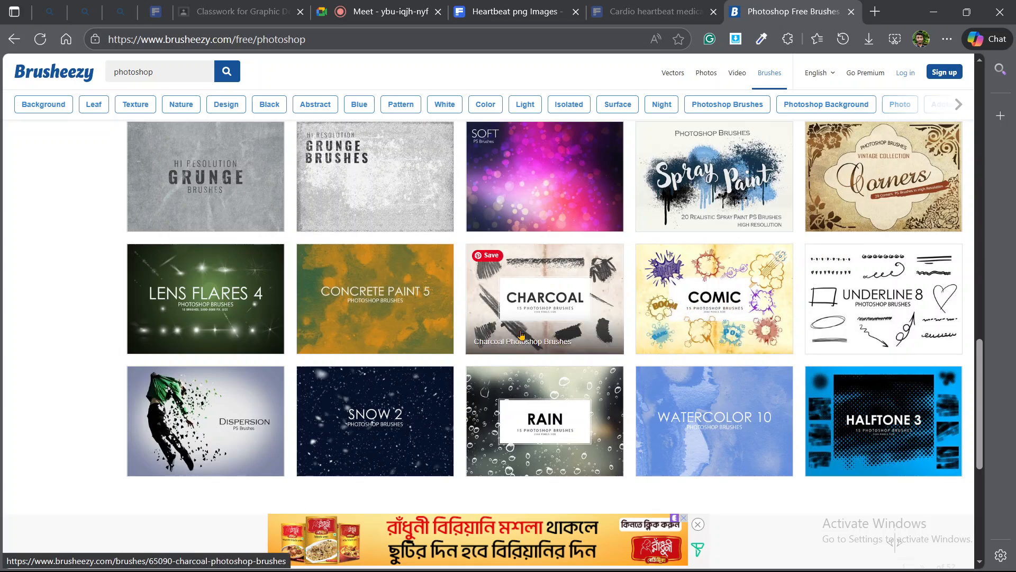
scroll(522, 337, "down", 3)
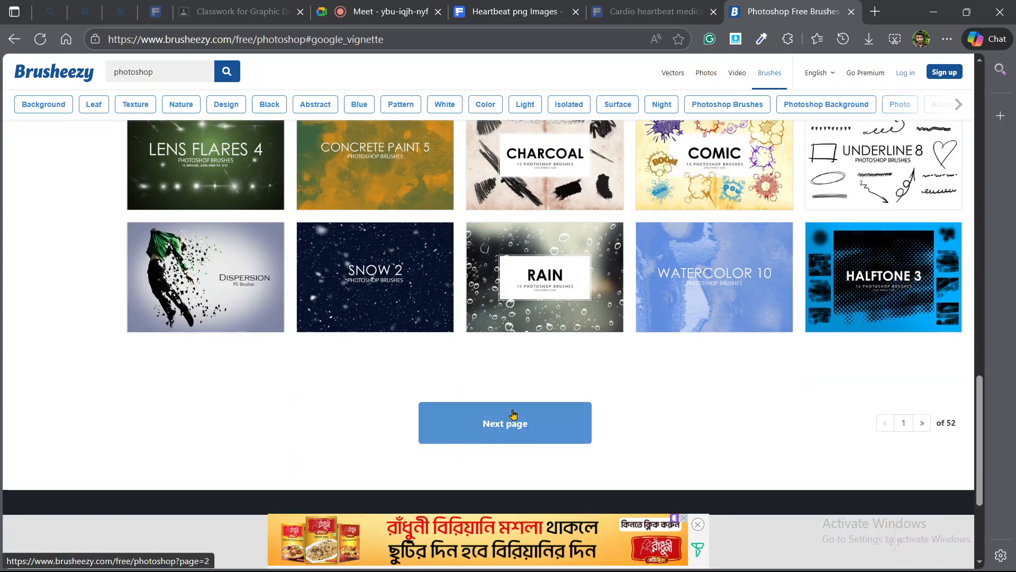
Try to open the next page of brush results and return to the first page's listing.
left_click(513, 418)
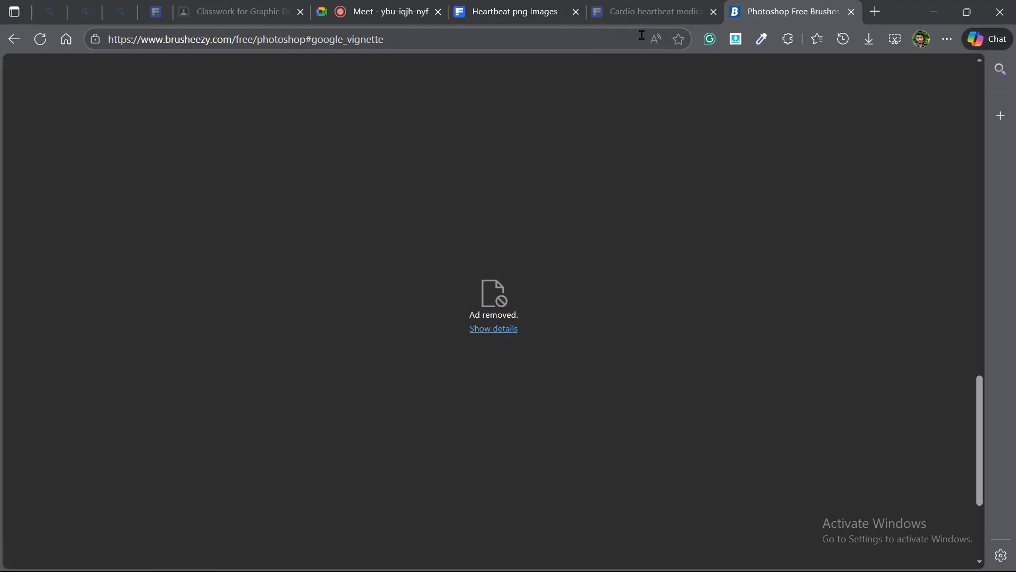
left_click(10, 41)
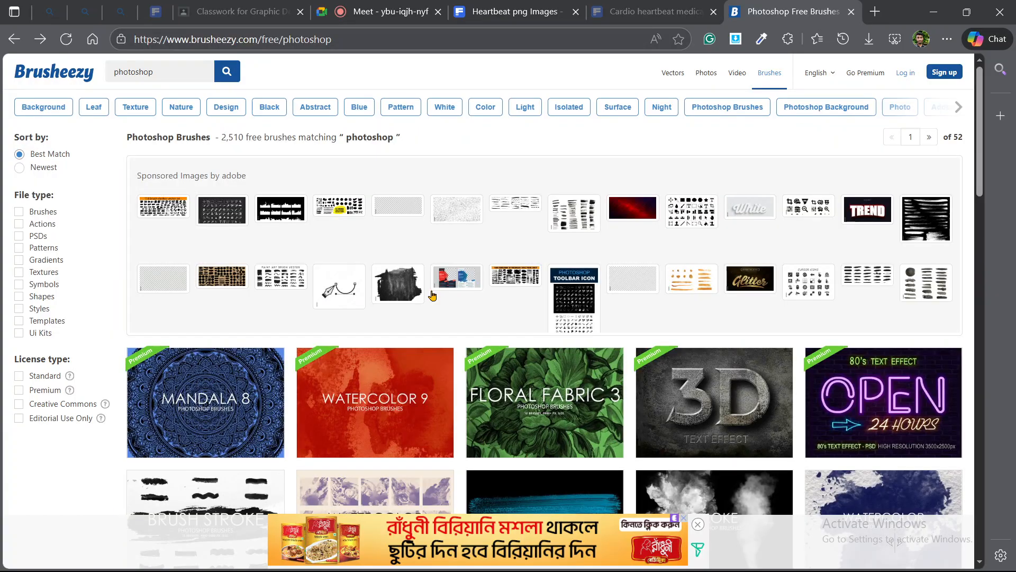
scroll(435, 324, "down", 1)
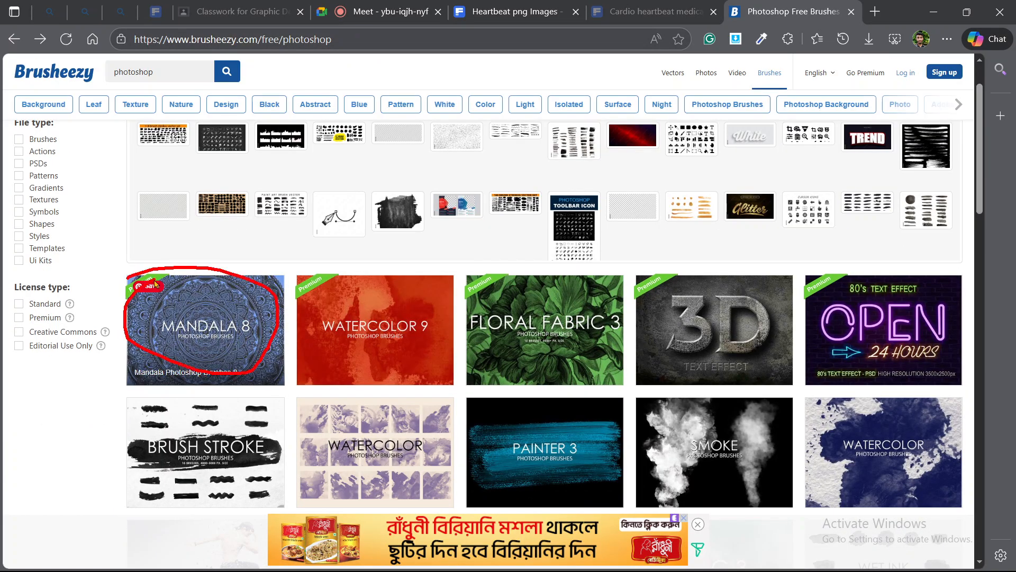
scroll(368, 339, "down", 1)
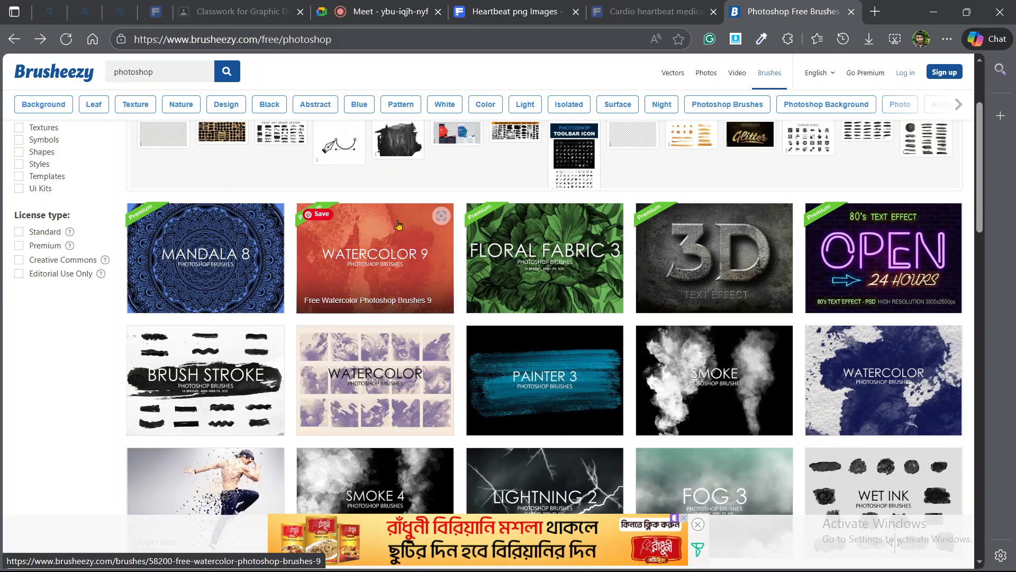
Open the second page of Brusheezy's Photoshop brush results.
scroll(453, 355, "down", 10)
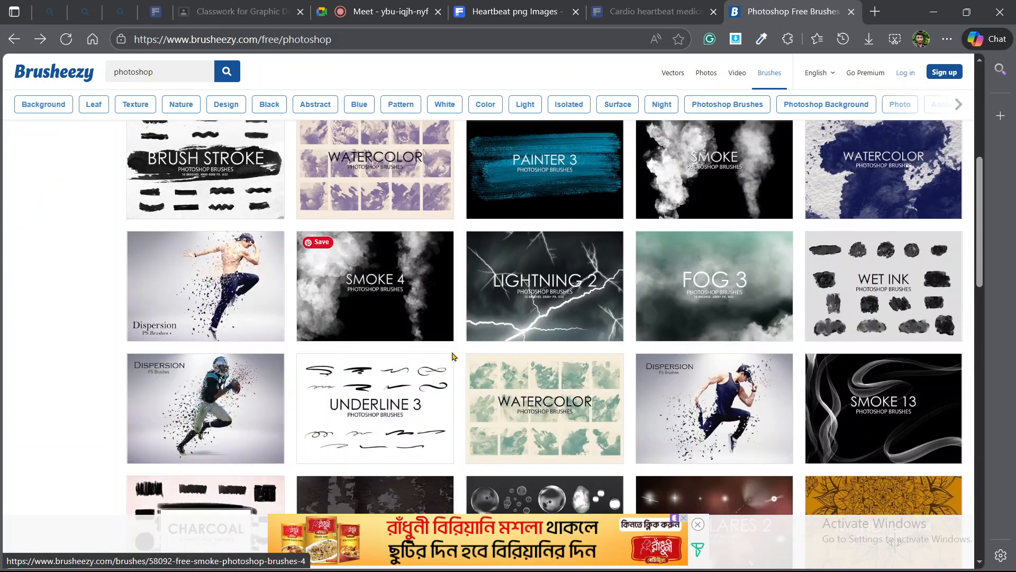
scroll(455, 360, "down", 5)
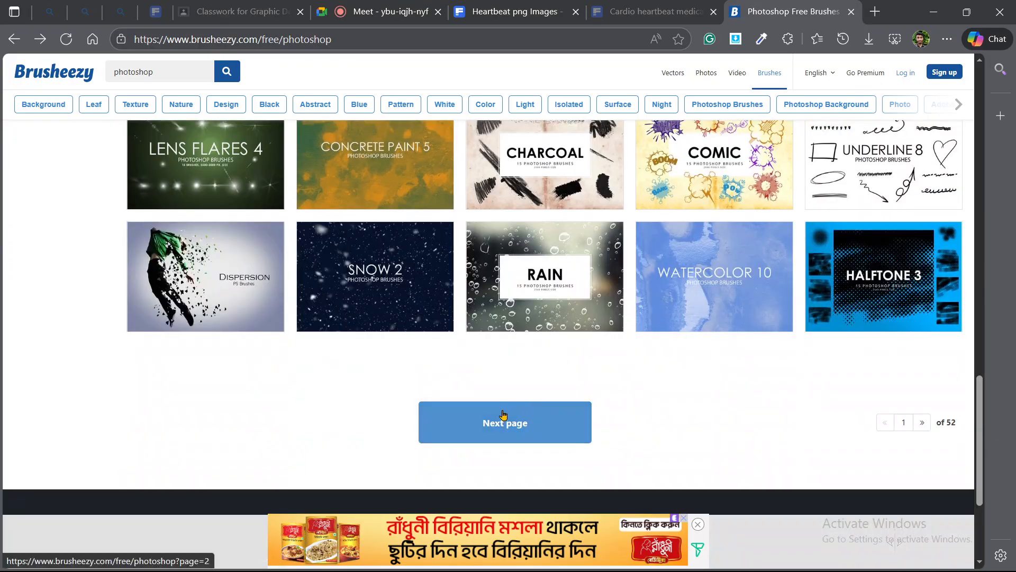
mouse_move(860, 217)
left_mouse_down()
mouse_move(920, 277)
mouse_move(885, 339)
left_mouse_up()
left_click_drag(710, 217, 734, 333)
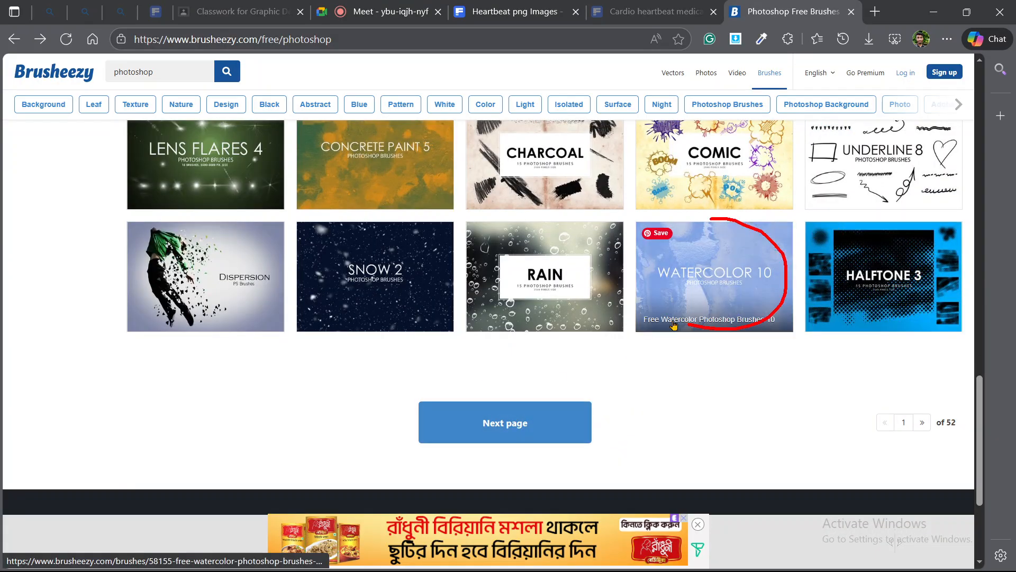
left_click(497, 423)
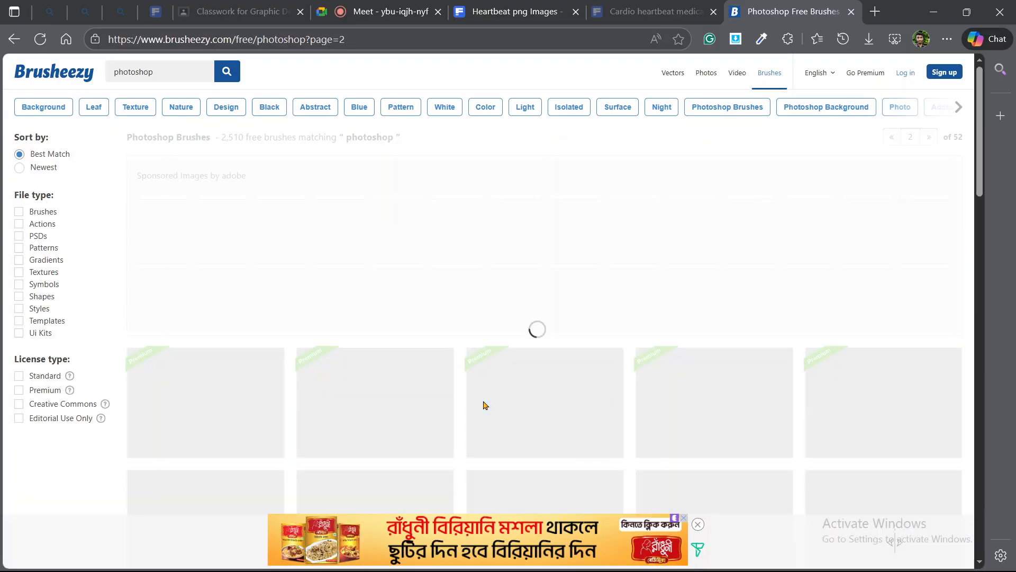
Examine the second page's upper brush packs, including Stone 4, Soft Lines 2, Fog 2 and Cracks.
scroll(398, 300, "down", 4)
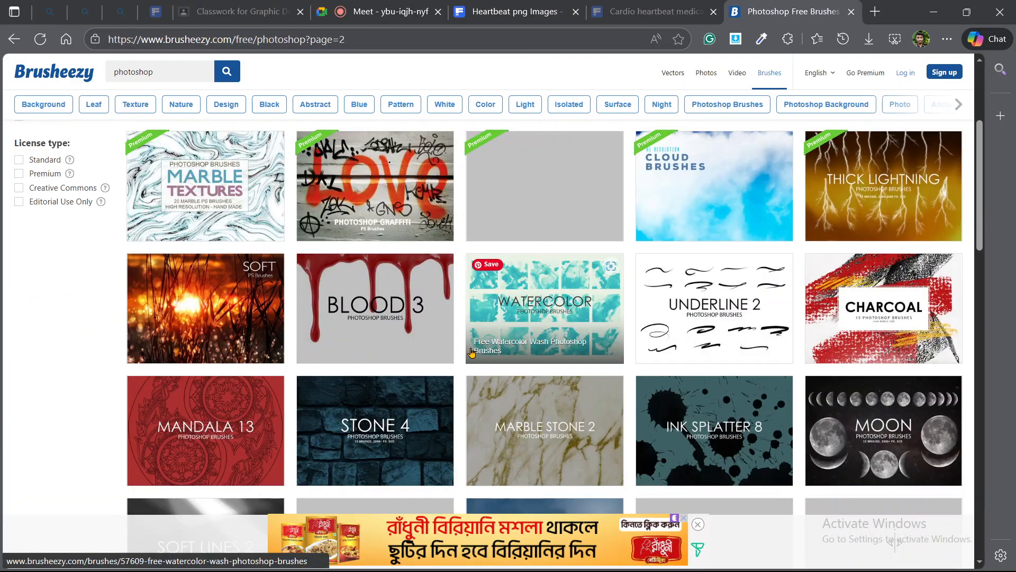
scroll(420, 341, "down", 4)
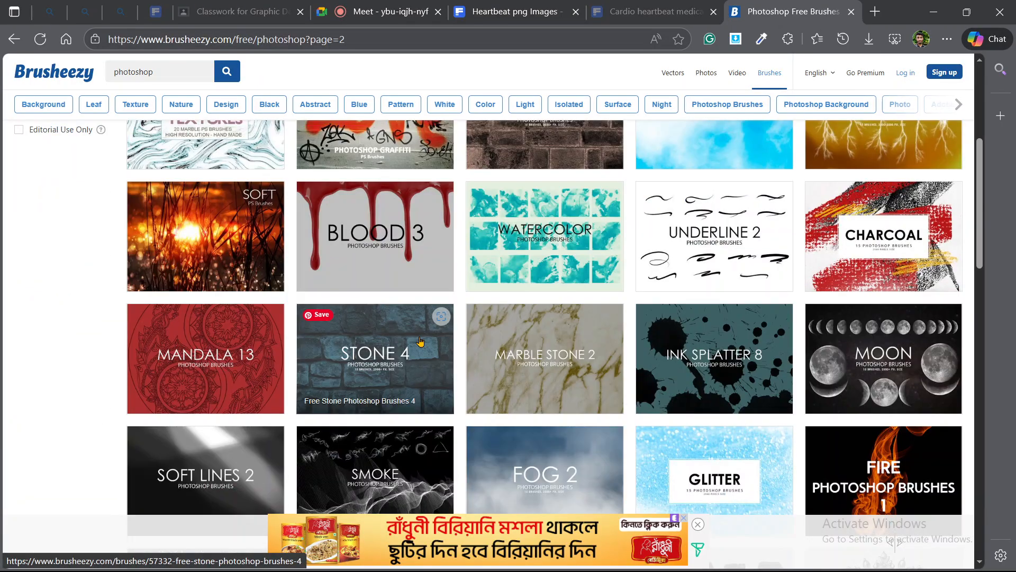
scroll(419, 341, "down", 1)
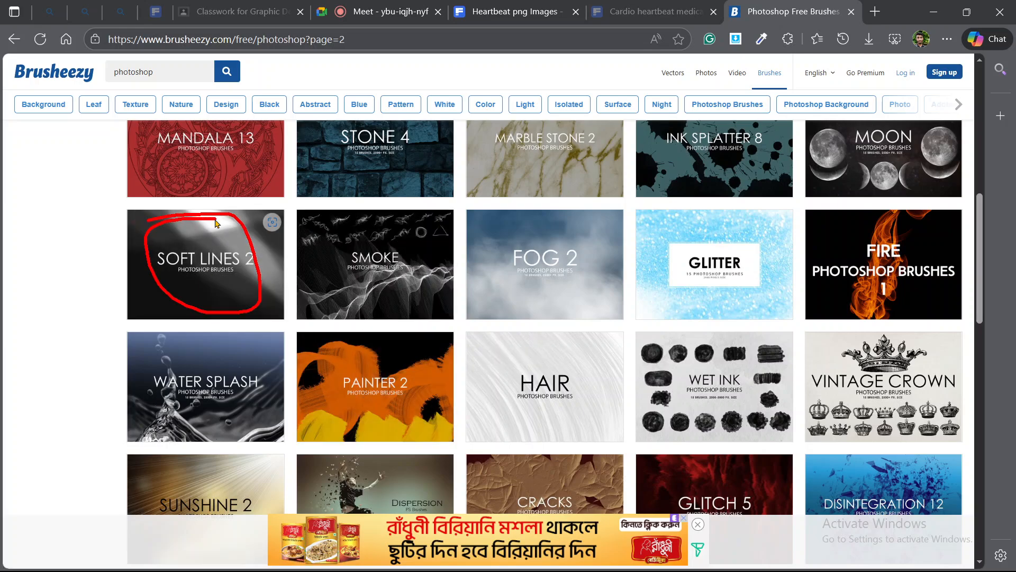
left_click_drag(167, 324, 197, 347)
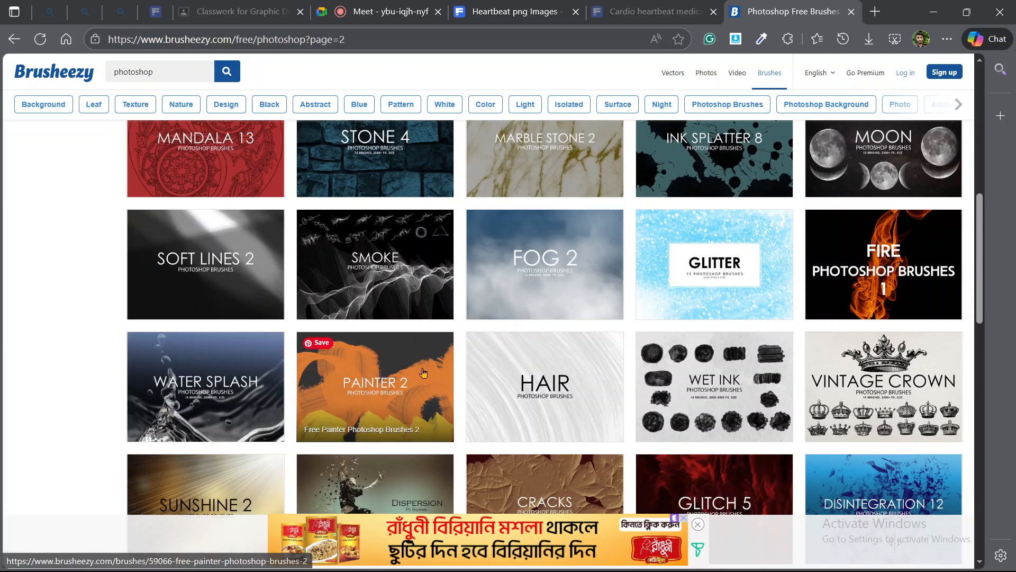
left_click_drag(471, 203, 616, 273)
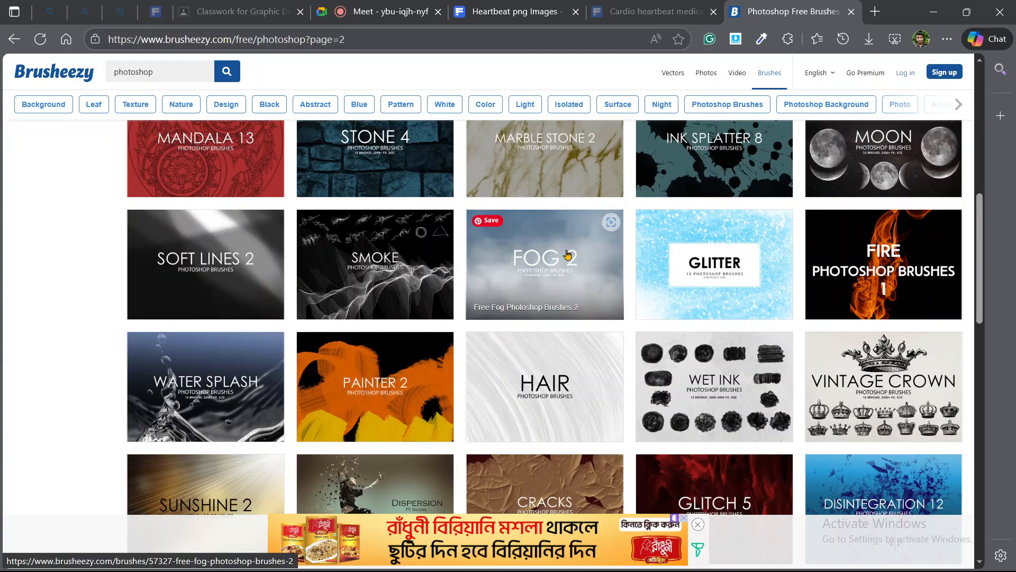
scroll(769, 329, "down", 3)
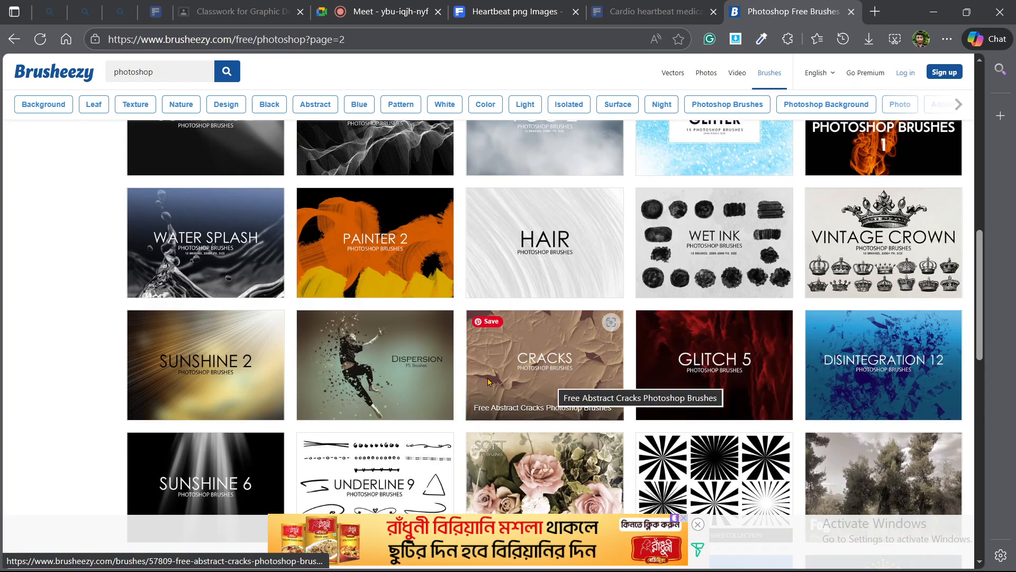
scroll(608, 396, "down", 2)
mouse_move(471, 240)
left_mouse_down()
mouse_move(610, 303)
mouse_move(499, 321)
mouse_move(483, 242)
mouse_move(563, 229)
mouse_move(594, 271)
left_mouse_up()
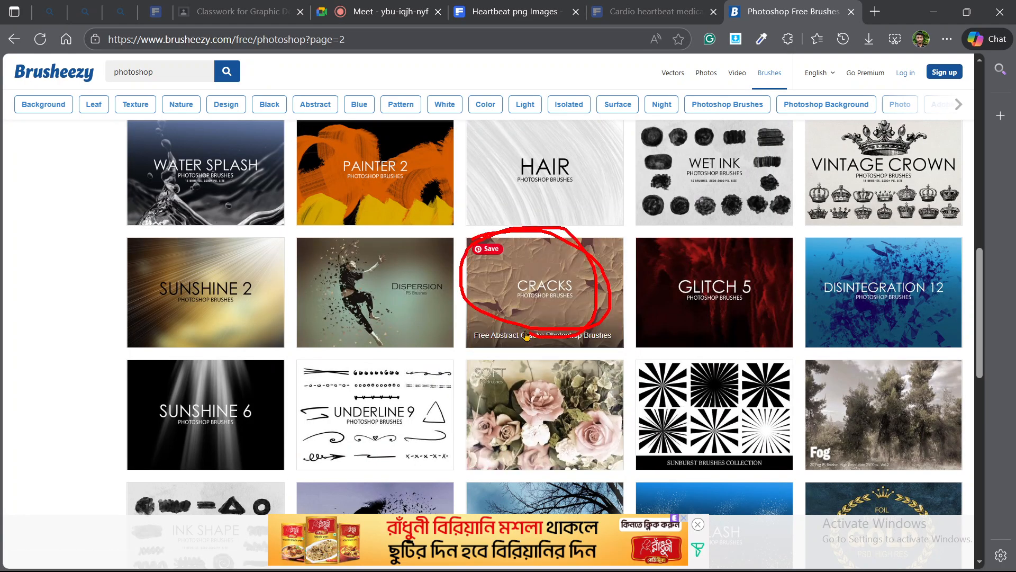
Examine the Sunburst, Fog and Soft tree-branch brush packs and the remaining packs down to the end of the second page.
left_click_drag(637, 352, 798, 386)
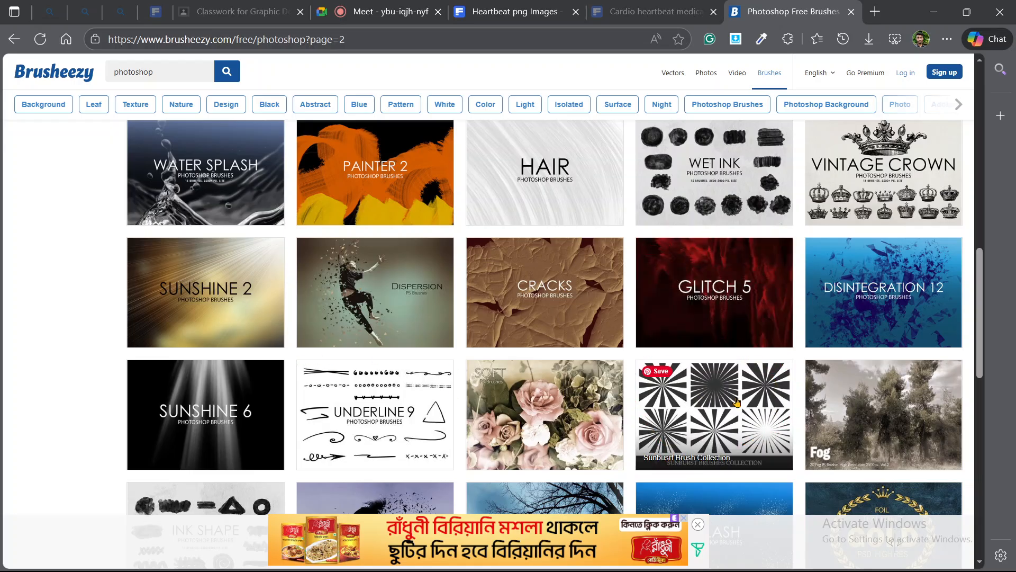
left_click_drag(632, 361, 767, 430)
mouse_move(807, 365)
left_mouse_down()
mouse_move(914, 364)
mouse_move(949, 426)
mouse_move(802, 432)
mouse_move(841, 362)
mouse_move(943, 373)
mouse_move(956, 432)
mouse_move(813, 391)
left_mouse_up()
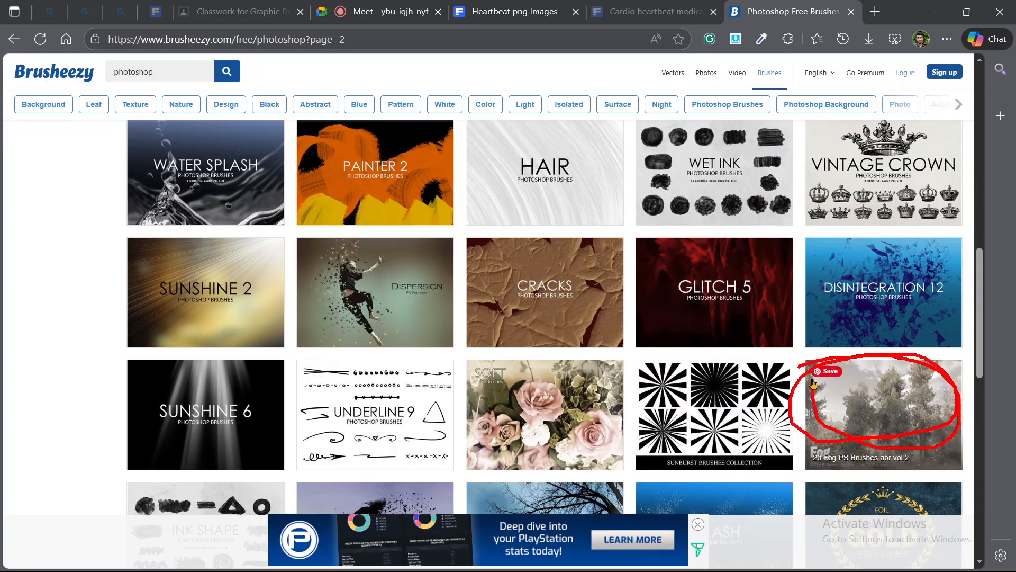
scroll(876, 339, "down", 3)
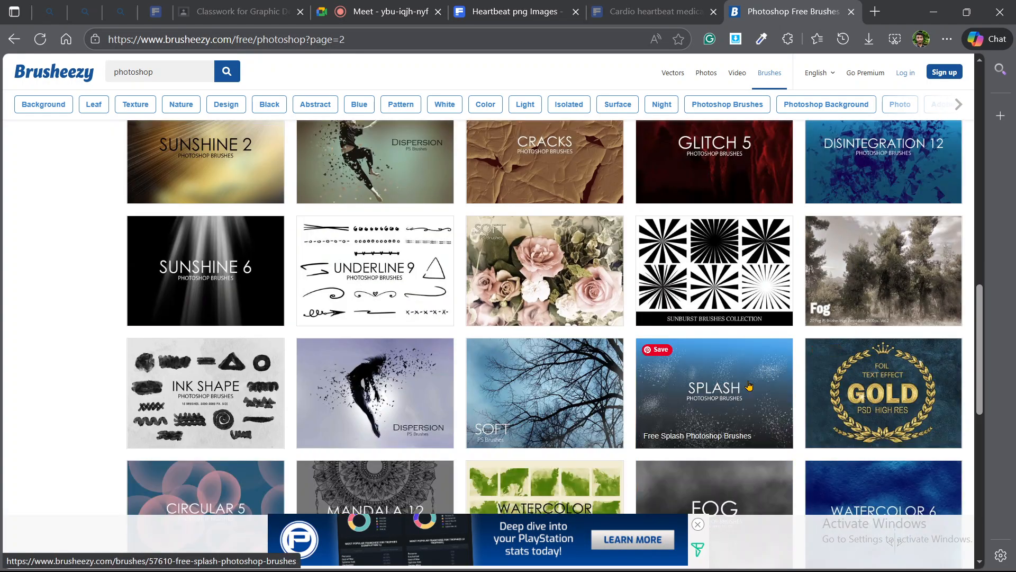
mouse_move(464, 338)
left_mouse_down()
mouse_move(549, 327)
mouse_move(639, 407)
mouse_move(474, 432)
mouse_move(476, 392)
left_mouse_up()
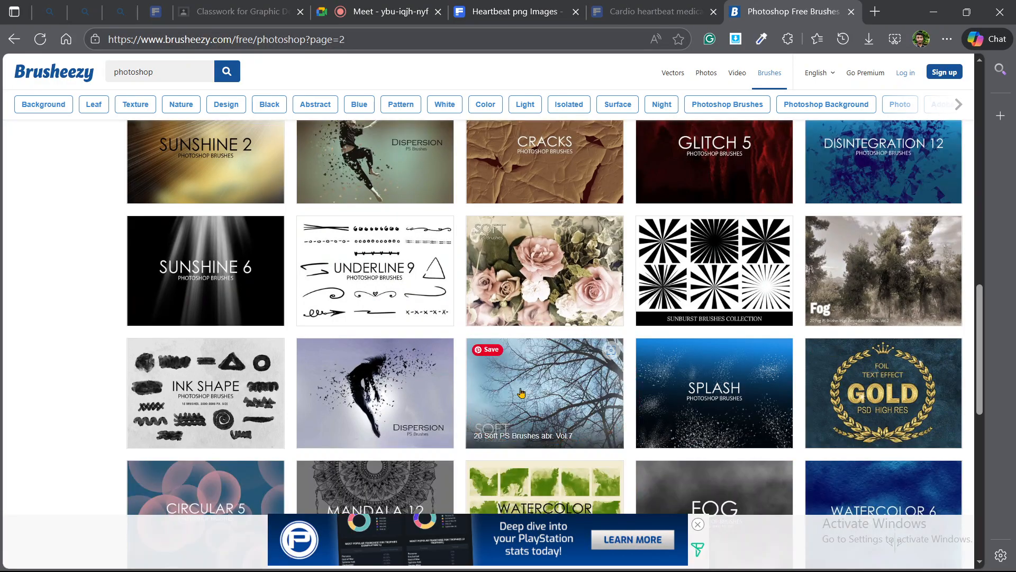
left_click_drag(534, 372, 551, 344)
scroll(294, 363, "down", 3)
scroll(295, 363, "down", 4)
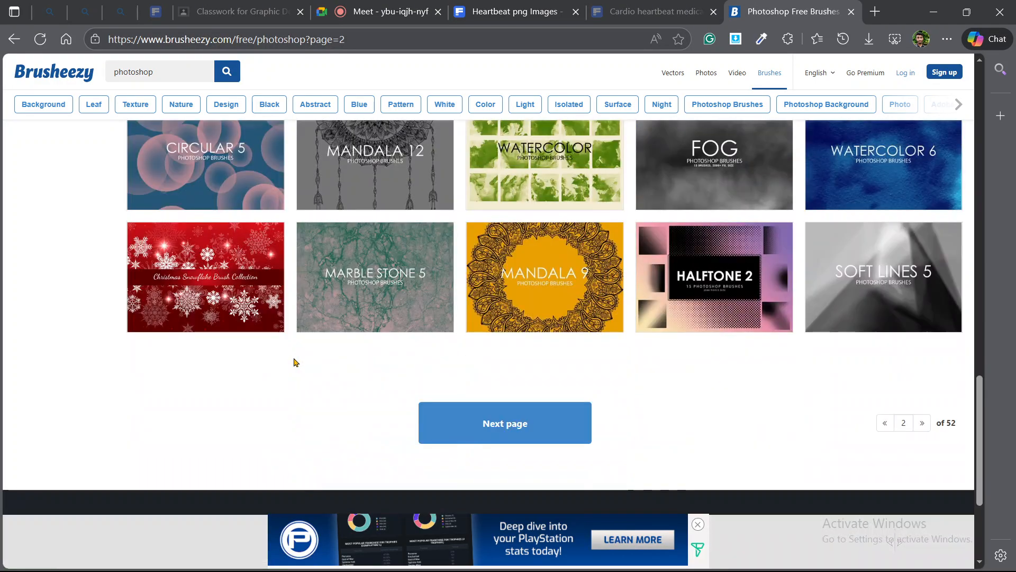
scroll(361, 362, "up", 4)
scroll(370, 364, "up", 4)
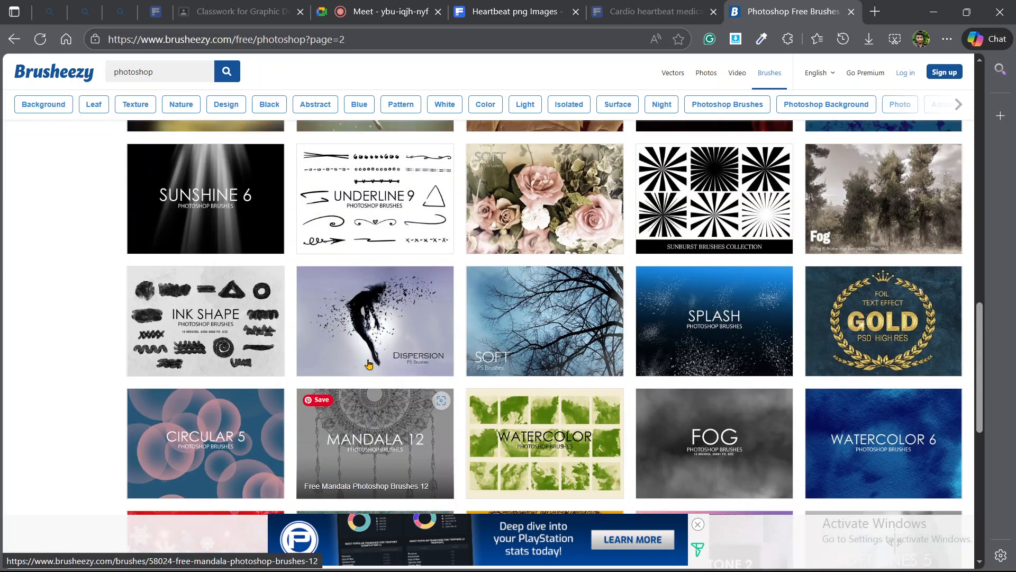
scroll(370, 364, "up", 1)
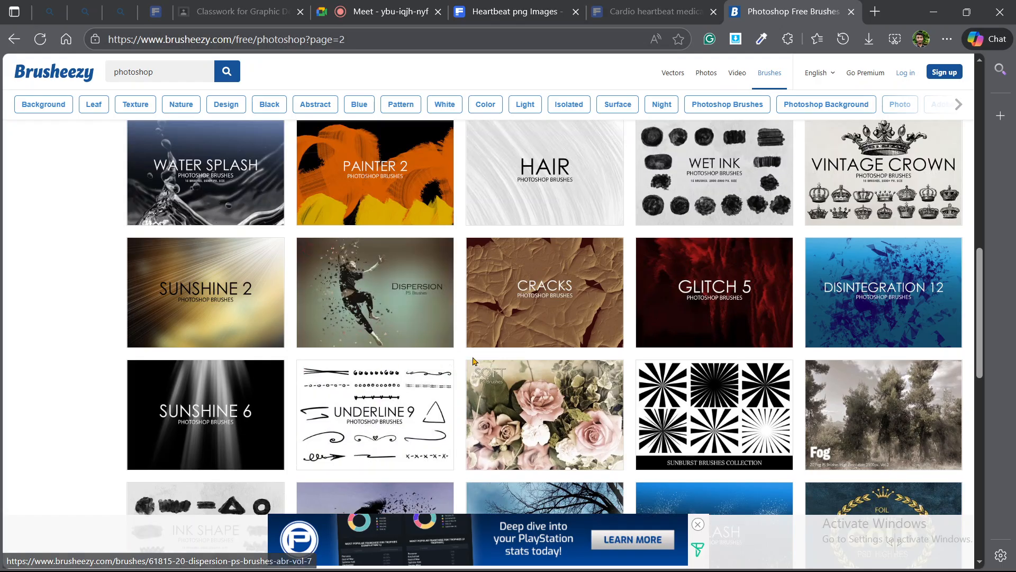
Open the Underline 2 brush pack from the second results page, start its free download and close the blank pop-up window.
left_click(177, 72)
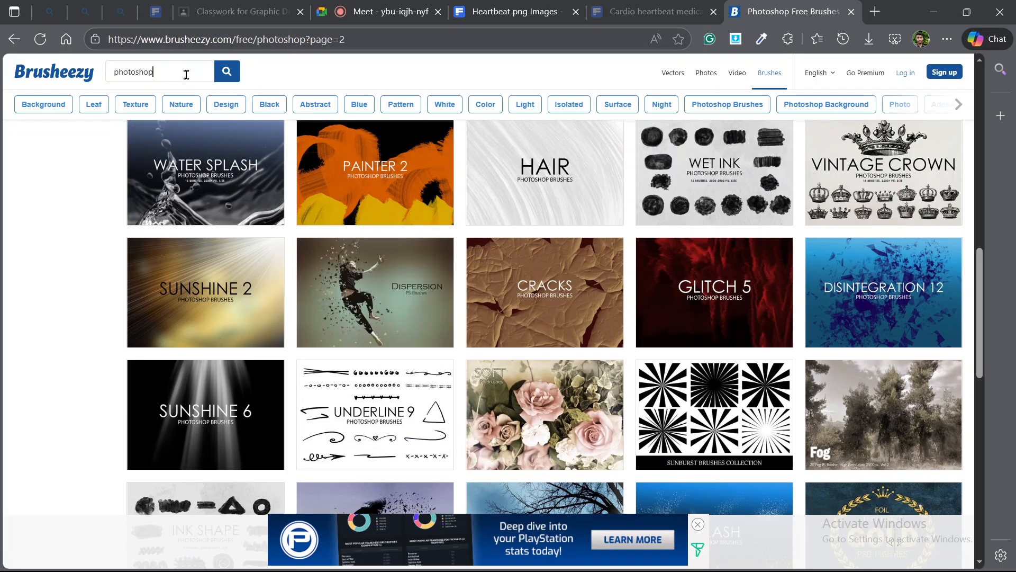
scroll(415, 312, "up", 3)
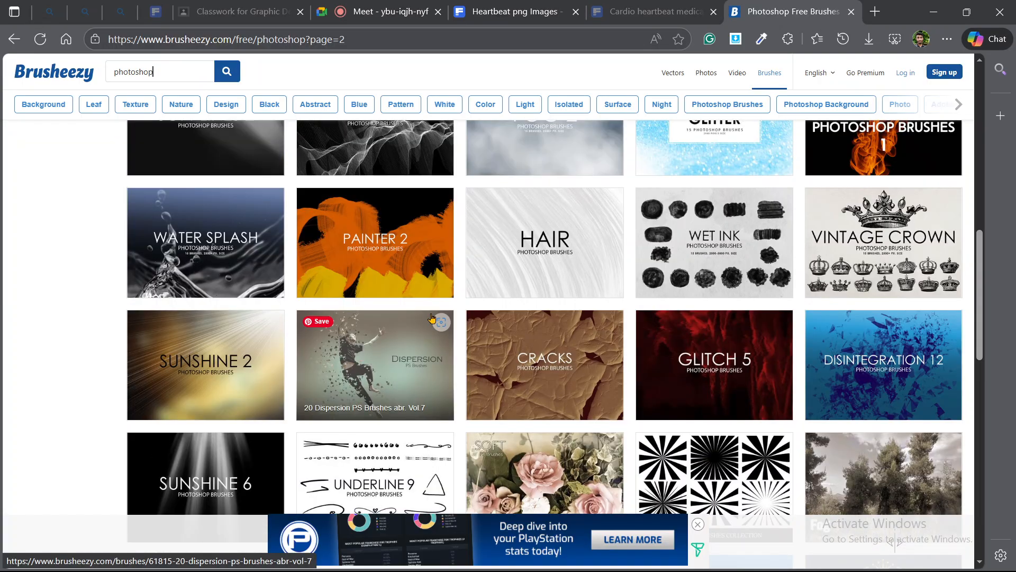
scroll(513, 364, "up", 6)
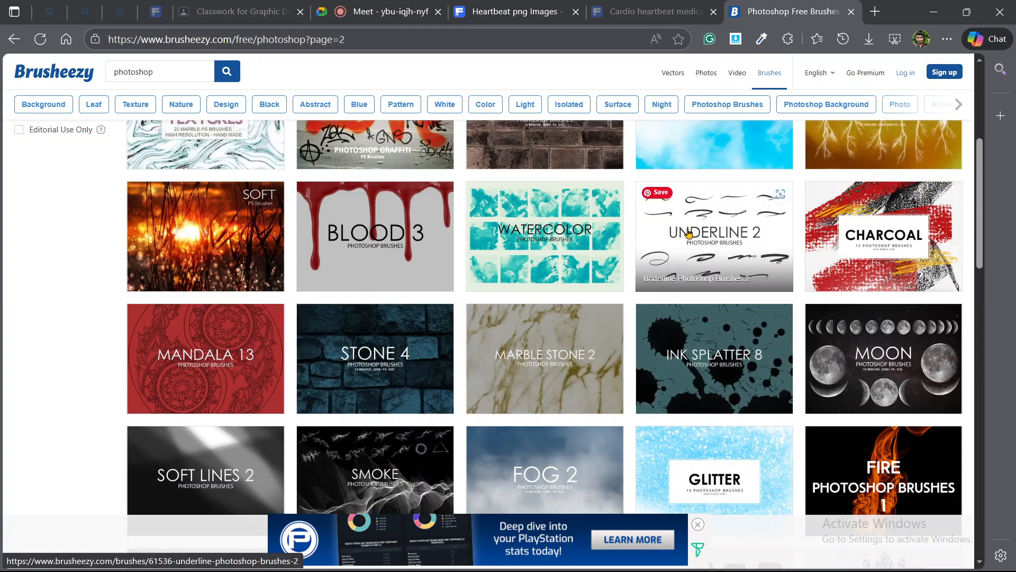
left_click(718, 252)
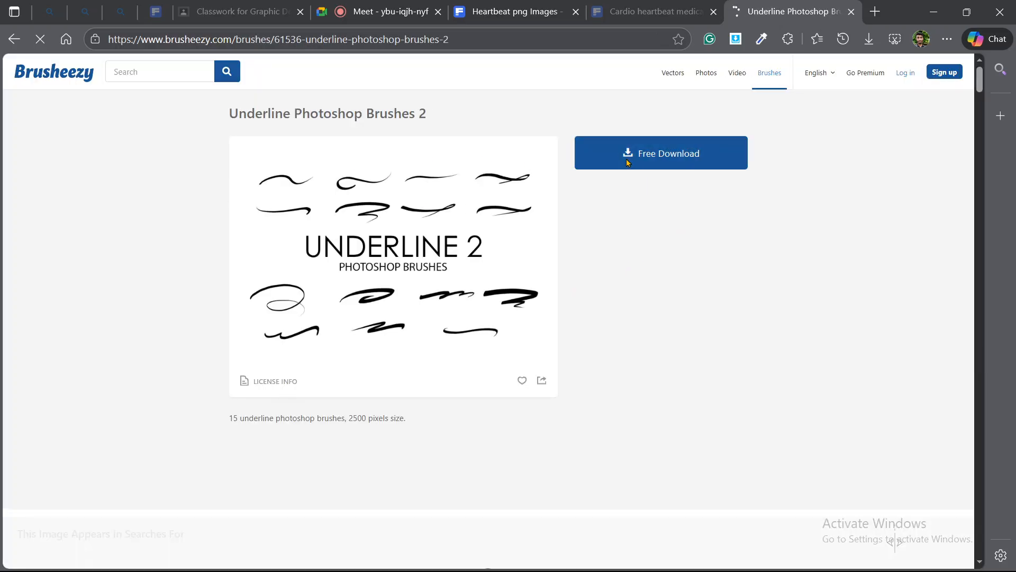
left_click(623, 165)
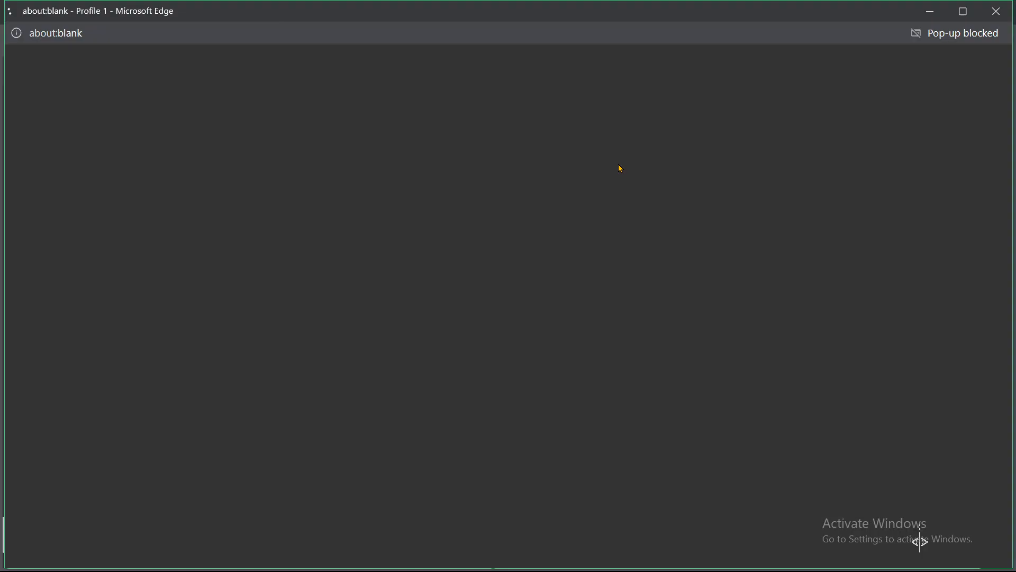
left_click(995, 13)
left_click_drag(609, 254, 576, 299)
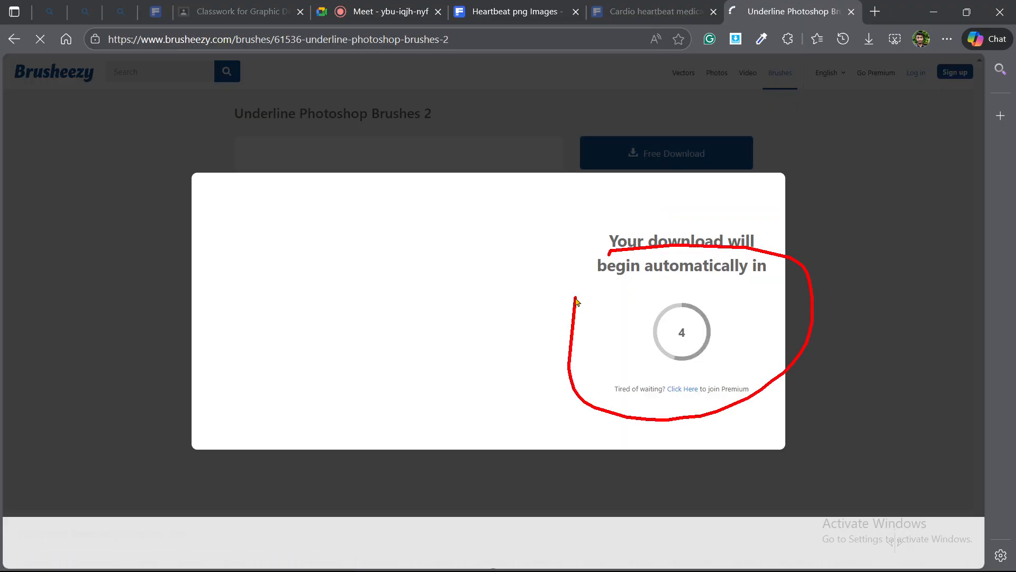
key("Escape")
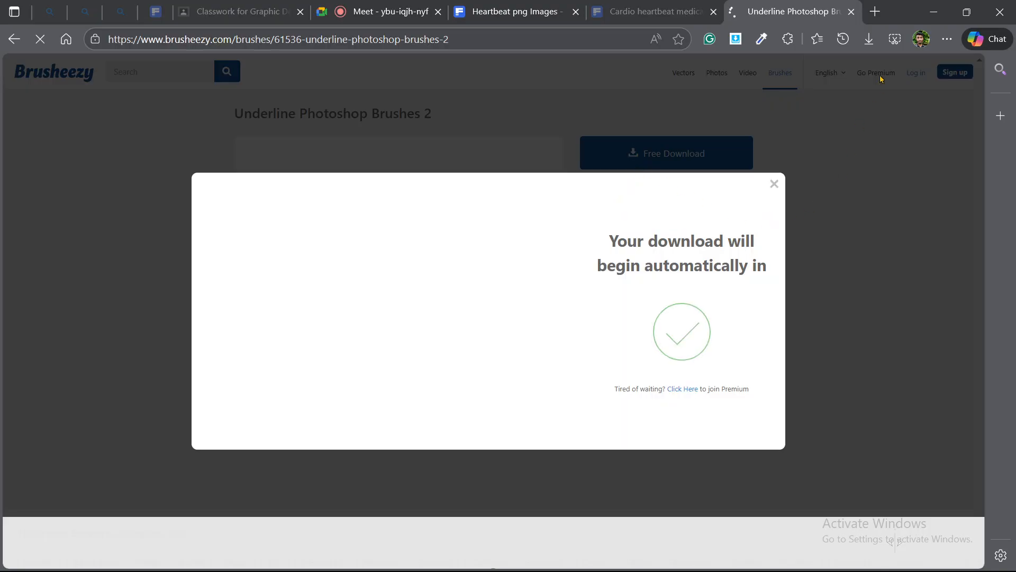
Show the downloaded Underline_Photoshop_Brushes_2.zip in the Downloads folder and extract it there.
left_click(869, 44)
left_click(870, 43)
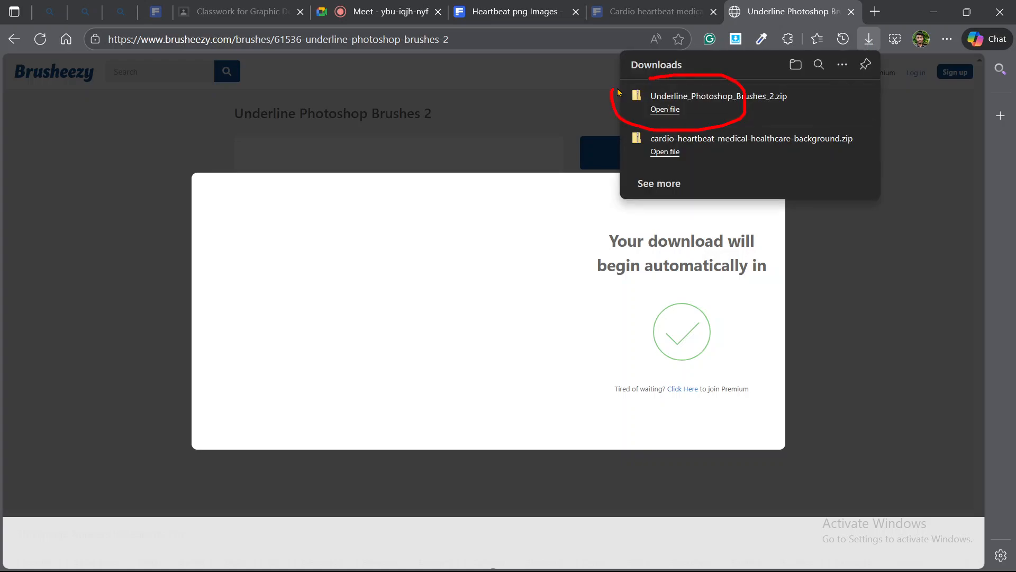
left_click(844, 96)
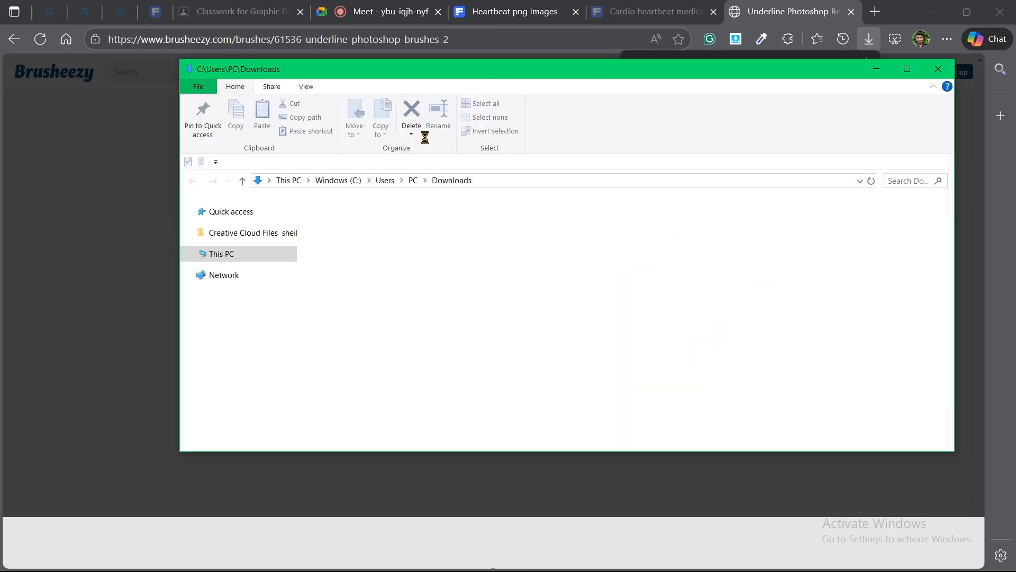
right_click(351, 260)
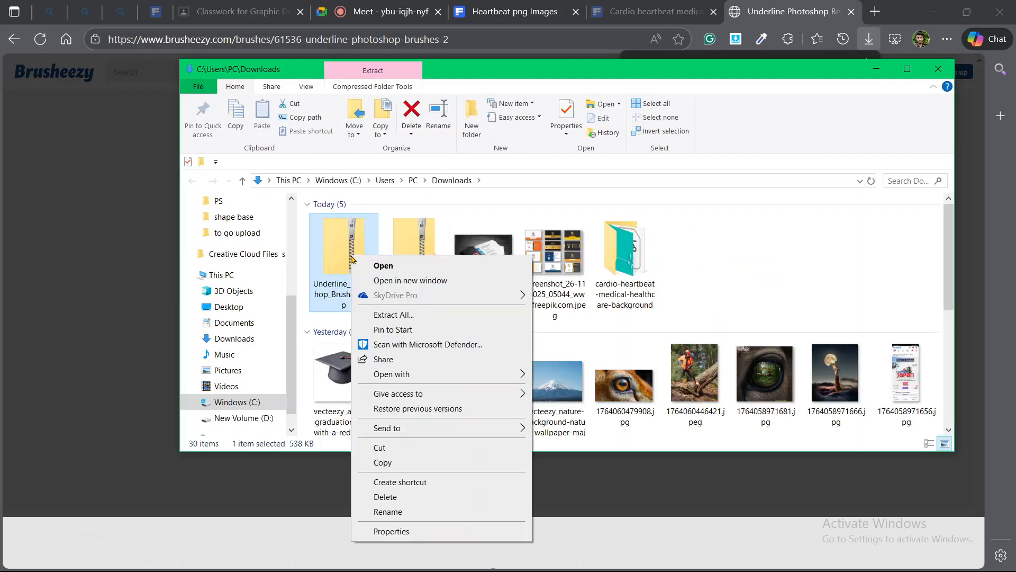
left_click(387, 317)
left_click(594, 423)
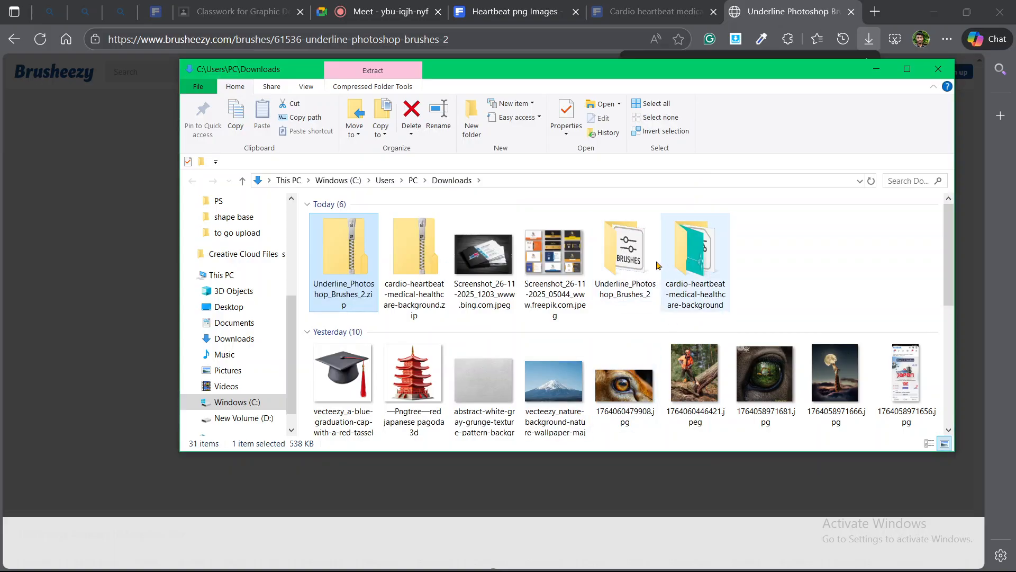
Load the brush file from the extracted Underline_Photoshop_Brushes_2 folder into Photoshop and select brush 3 of that set.
double_click(630, 270)
mouse_move(388, 226)
left_mouse_down()
mouse_move(466, 243)
mouse_move(453, 224)
left_mouse_up()
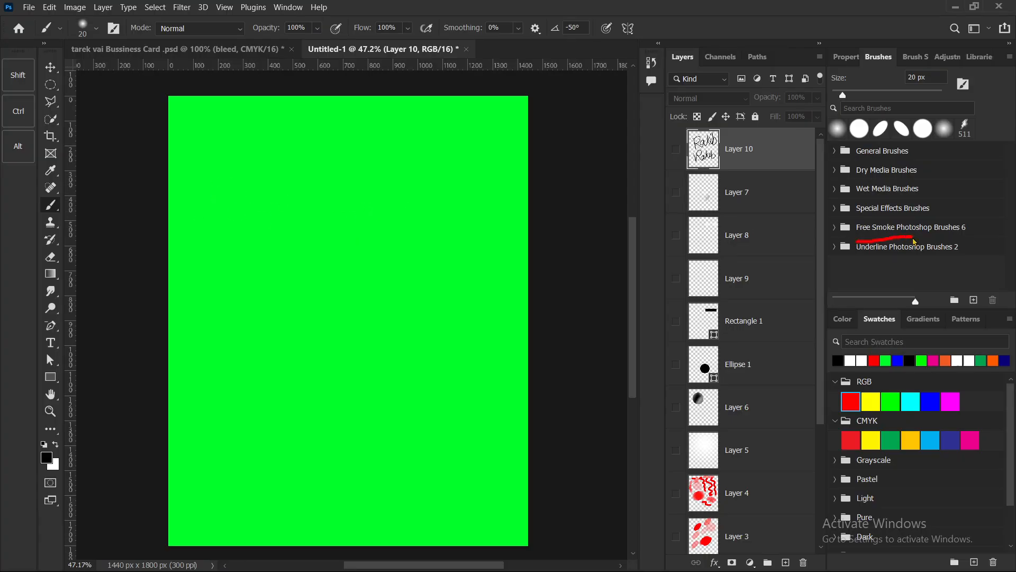
scroll(881, 272, "down", 3)
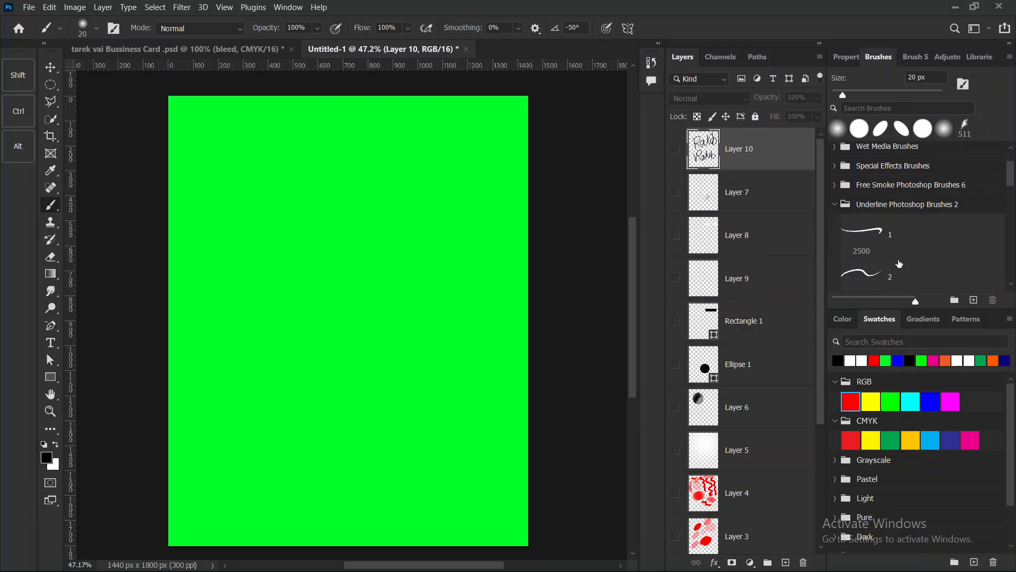
scroll(899, 263, "down", 1)
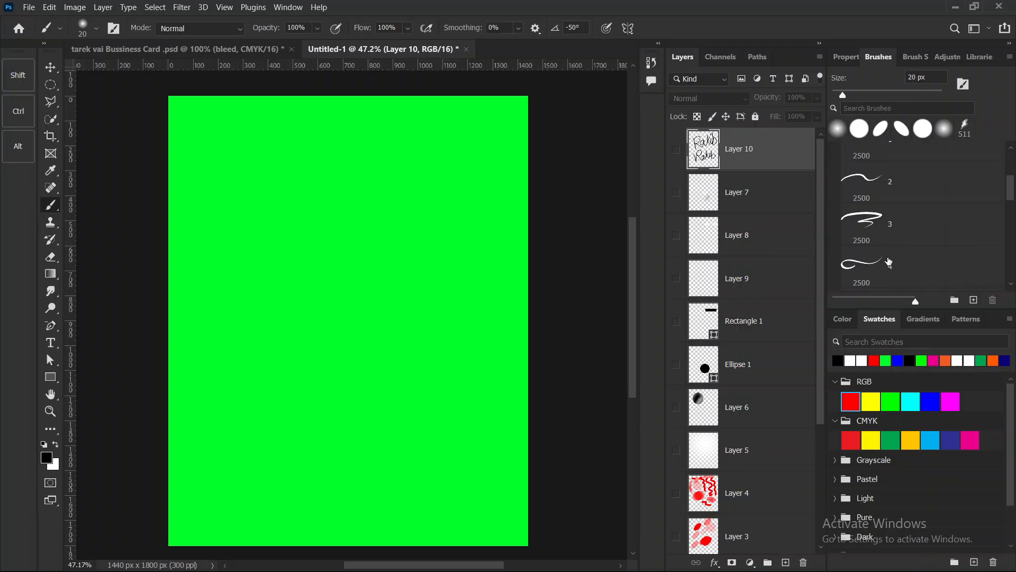
left_click(874, 231)
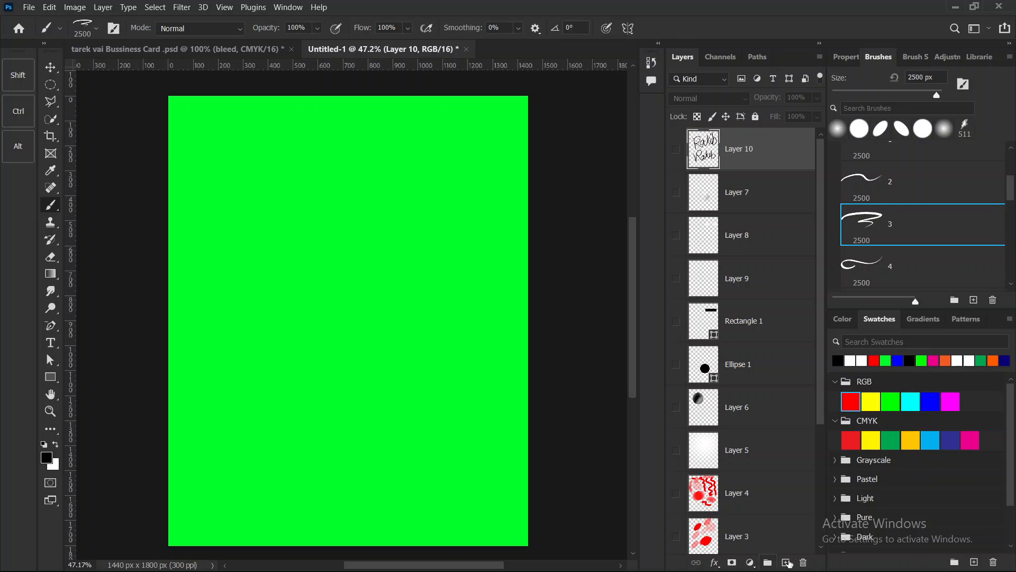
Add a new layer above Layer 10 and reduce the underline brush's size to 322 px.
left_click(785, 562)
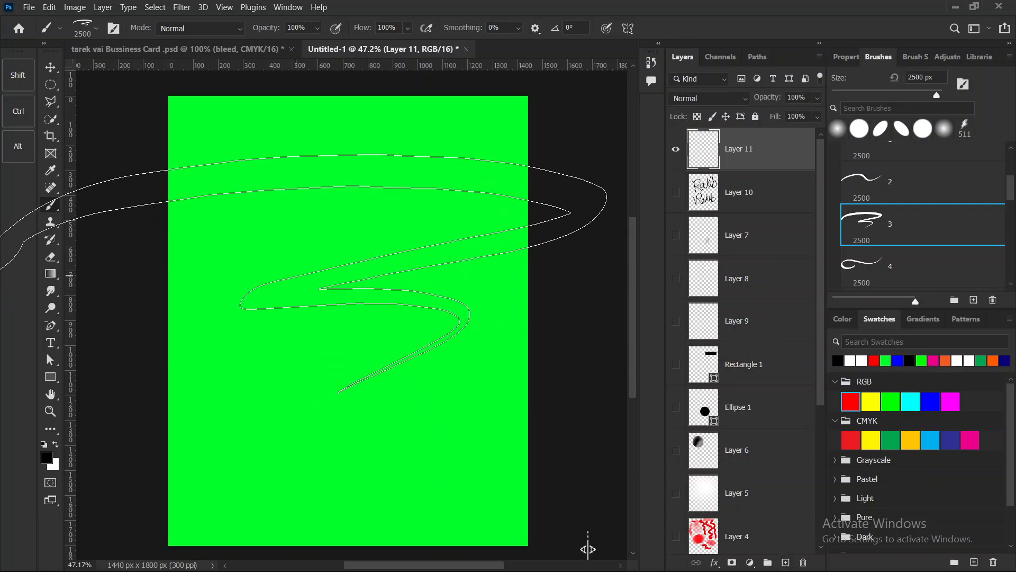
right_click(374, 306)
left_click(424, 309)
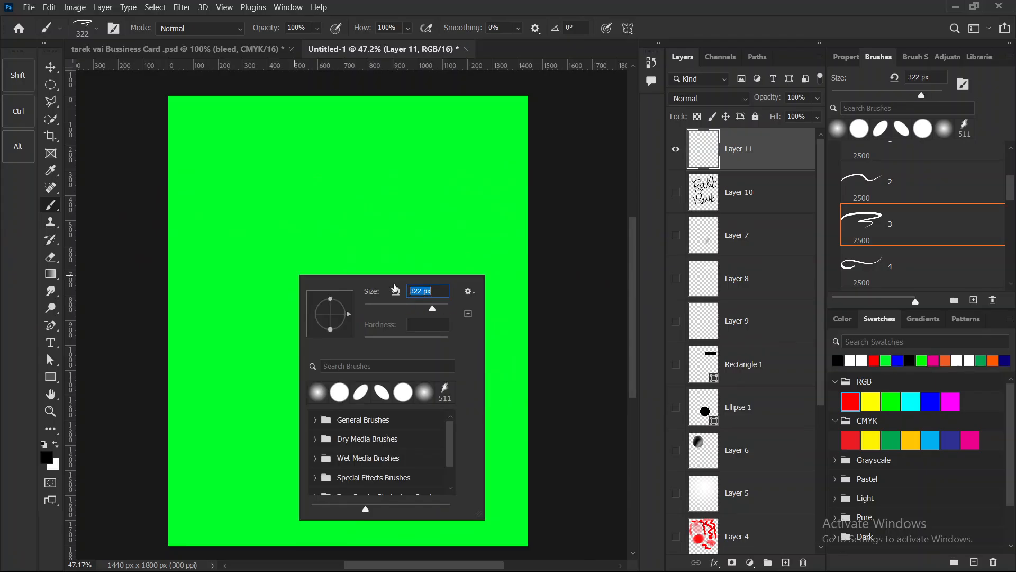
Stamp underline brush 3 once in the canvas's upper half, and brush 4 resized to 953 px once across the middle.
left_click(362, 226)
left_click(324, 215)
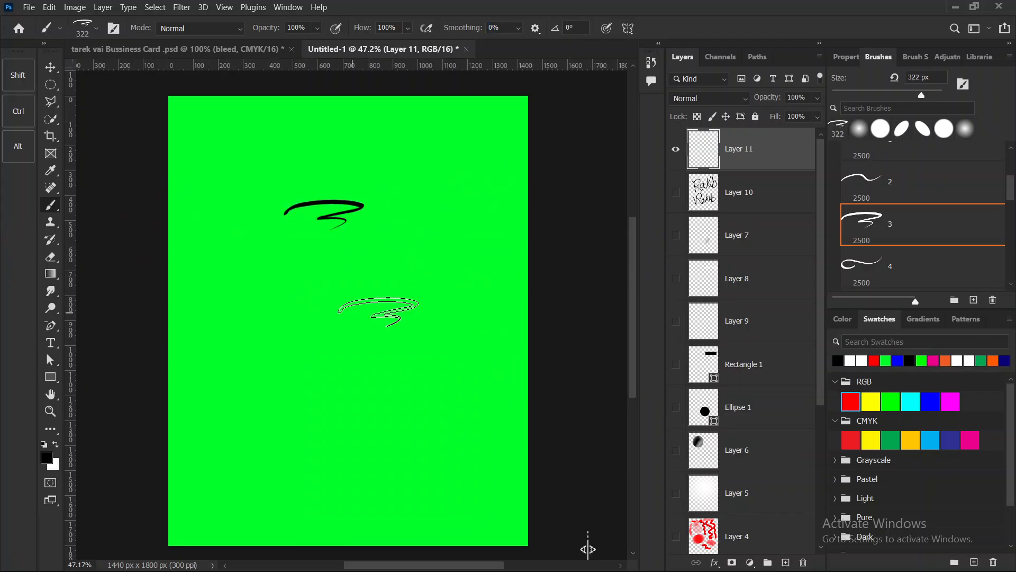
left_click(862, 264)
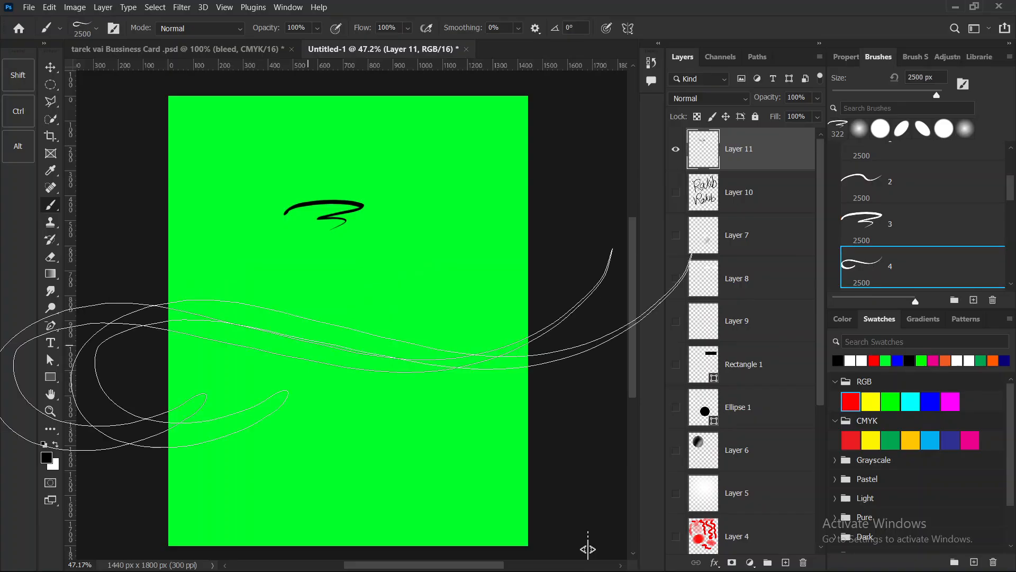
left_click_drag(380, 274, 127, 292)
mouse_move(318, 308)
left_mouse_down()
mouse_move(367, 401)
mouse_move(382, 374)
mouse_move(346, 372)
mouse_move(321, 254)
mouse_move(395, 273)
mouse_move(288, 240)
mouse_move(262, 174)
left_mouse_up()
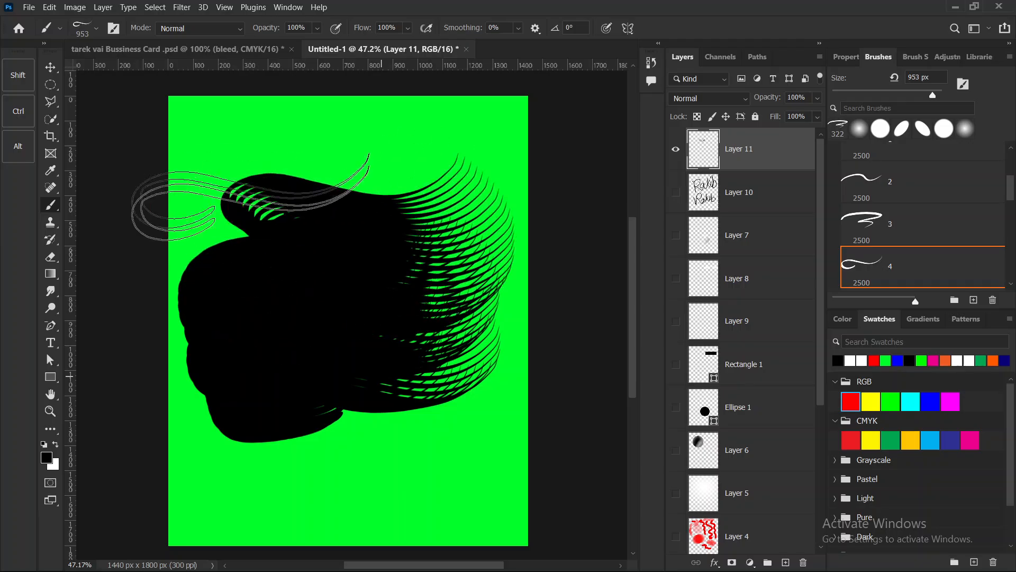
key("ctrl+z")
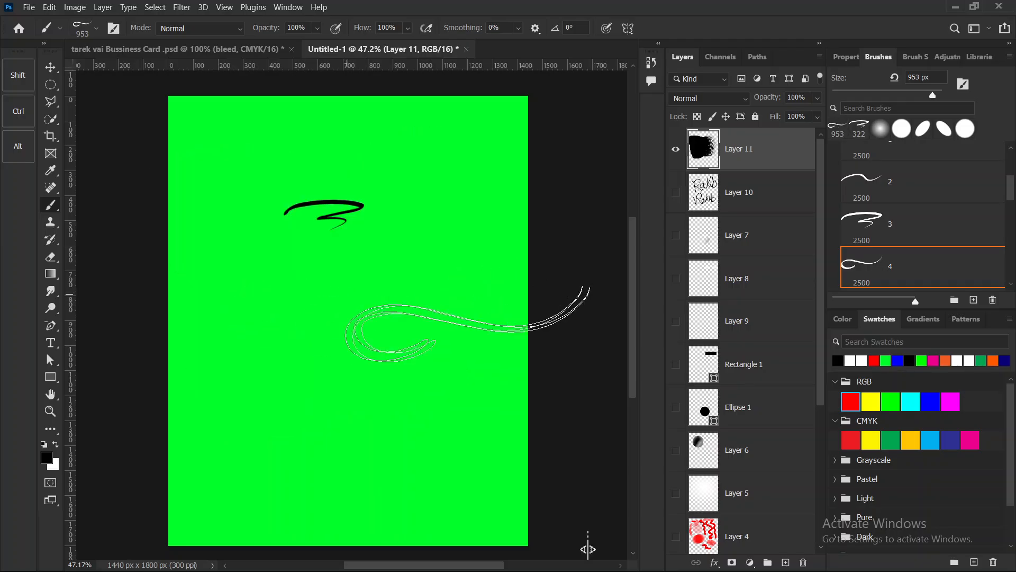
left_click(346, 296)
Choose underline brush 7, reduce it to 1136 px and stamp it near the canvas's lower part, top and middle.
scroll(894, 248, "down", 2)
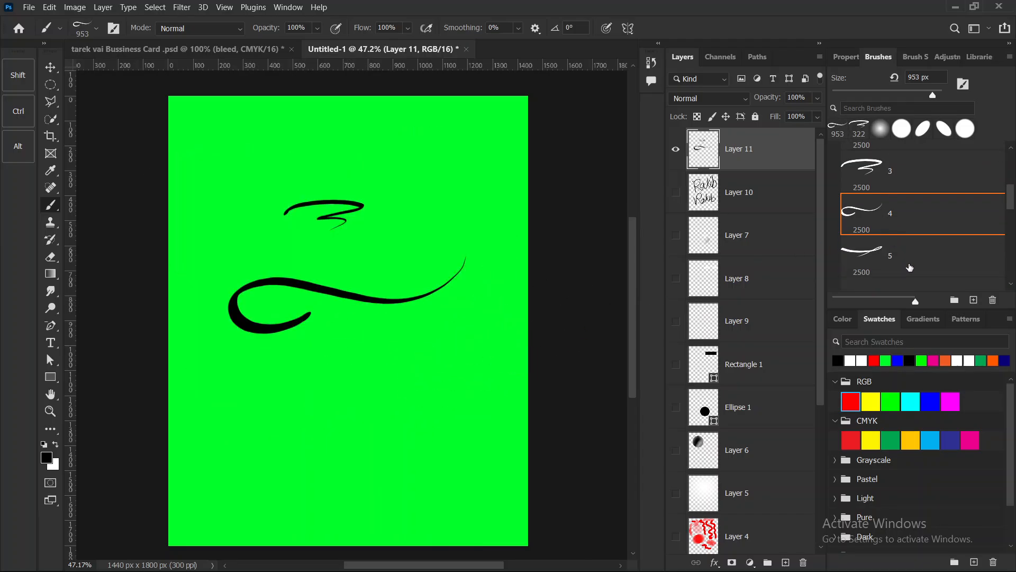
scroll(909, 276, "down", 3)
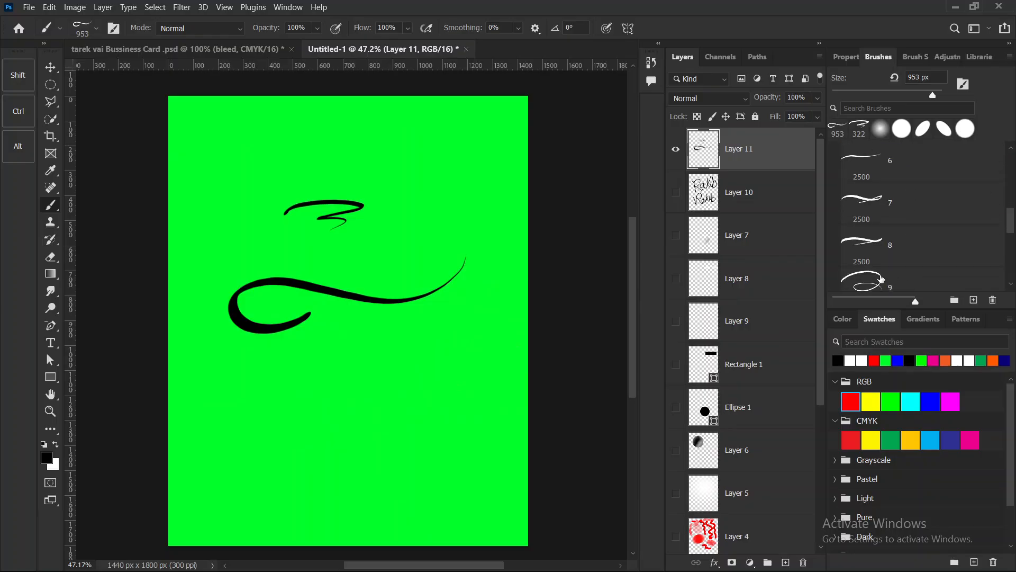
left_click(880, 218)
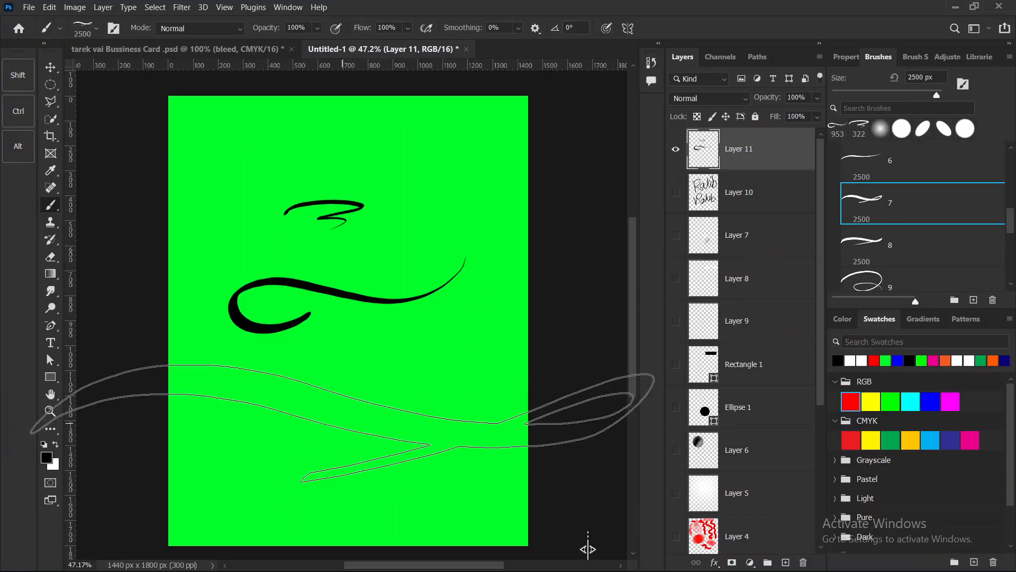
mouse_move(342, 417)
left_mouse_down()
mouse_move(198, 431)
mouse_move(269, 433)
left_mouse_up()
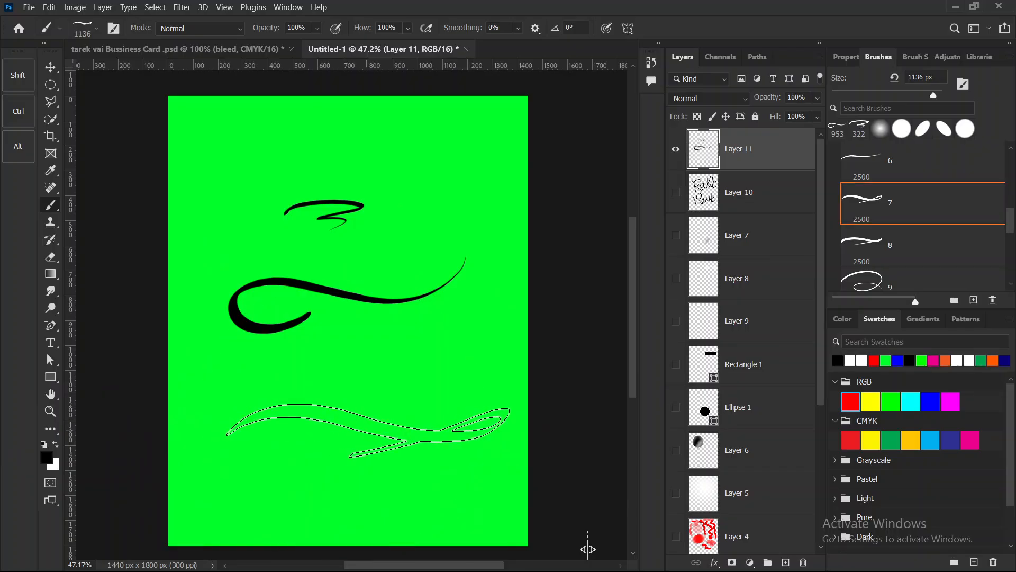
left_click(332, 413)
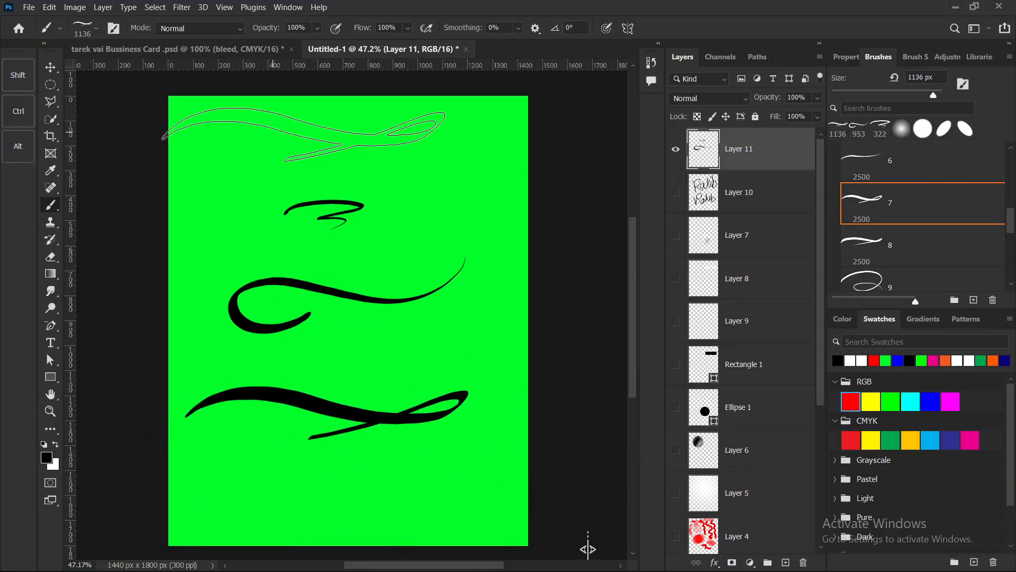
left_click(319, 149)
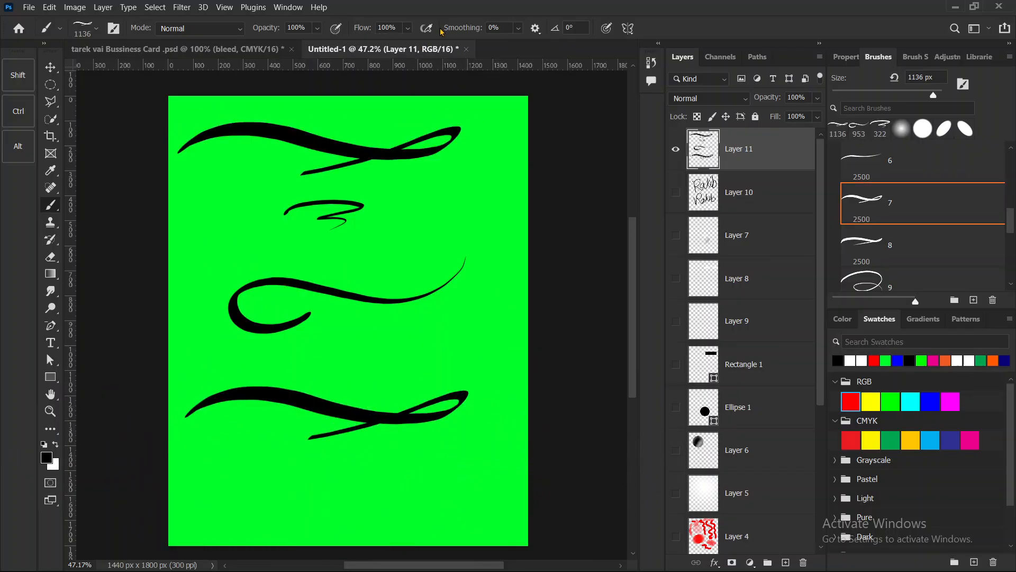
left_click(324, 263)
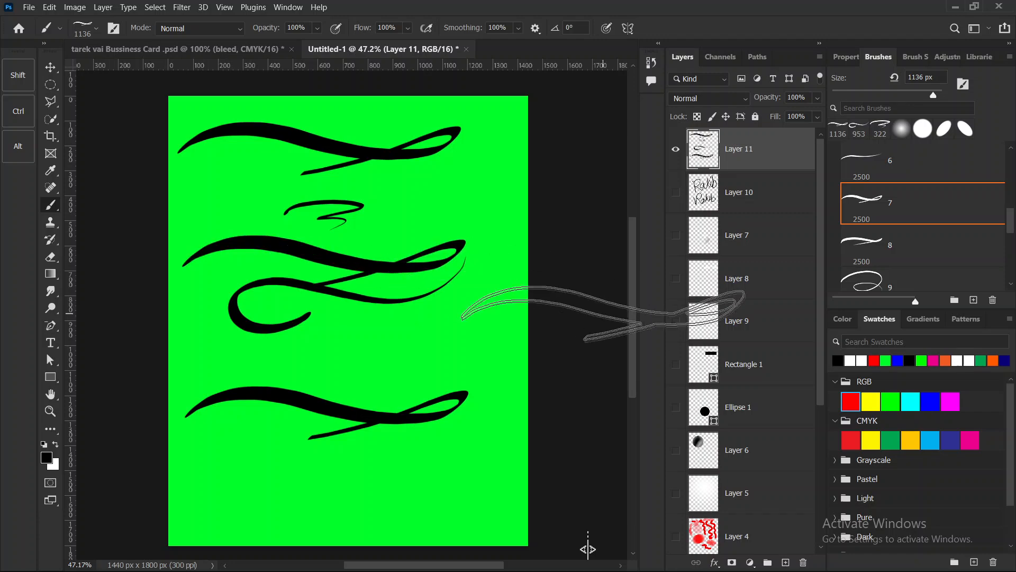
Choose underline brush 11, reduce it to 1187 px and stamp it once just above the lowest brush mark.
scroll(903, 272, "down", 2)
scroll(903, 273, "down", 3)
left_click(855, 239)
left_click_drag(392, 334, 220, 336)
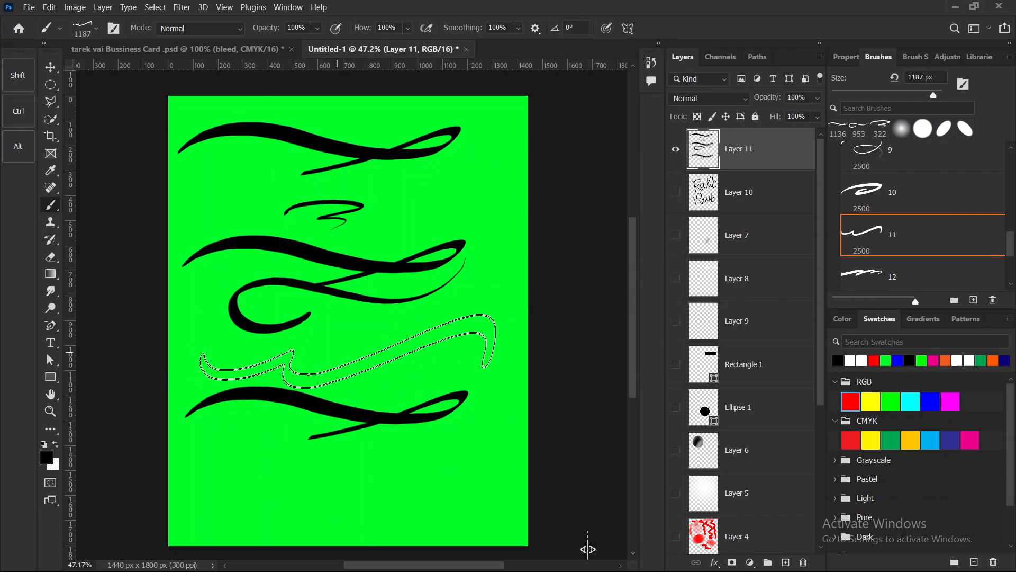
left_click(356, 344)
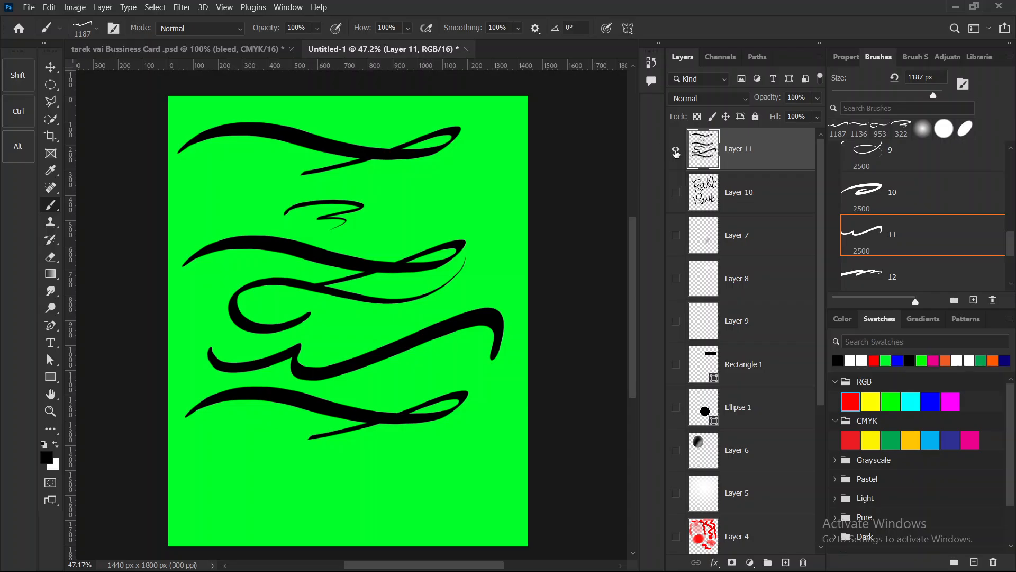
Hide Layer 11, add a new layer above it and choose the Brush Tool.
left_click(676, 151)
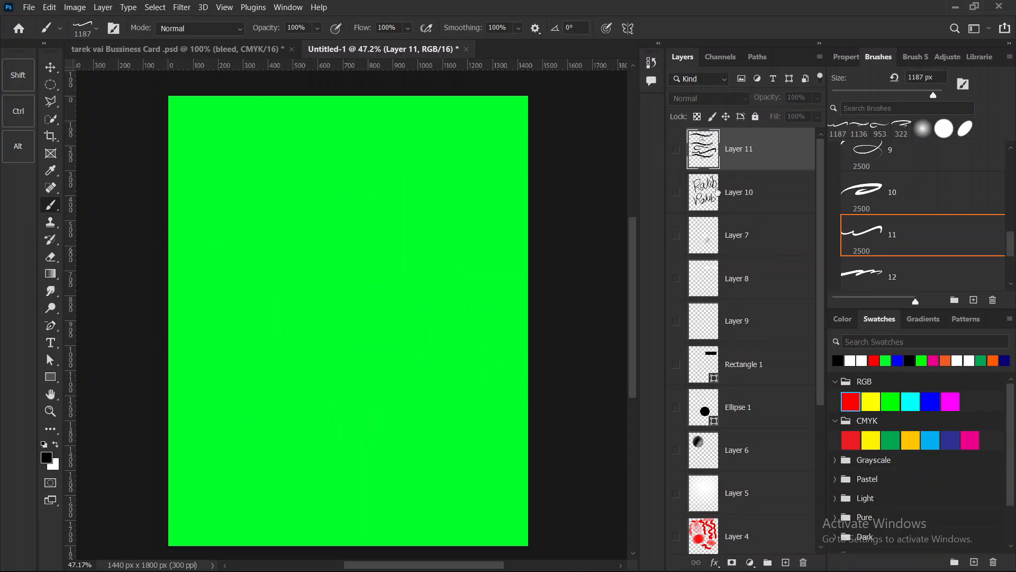
left_click(786, 563)
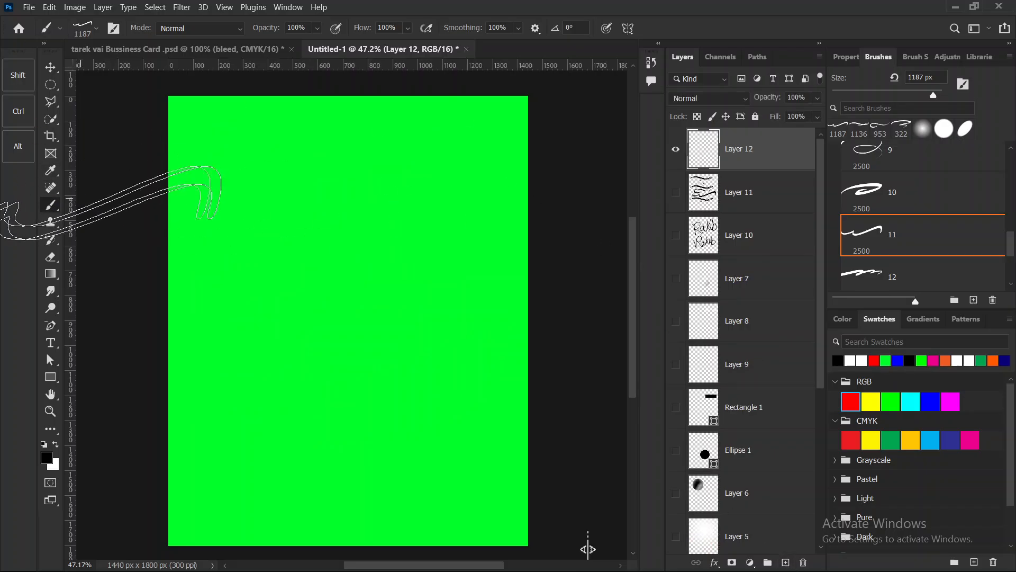
right_click(51, 204)
left_click(91, 209)
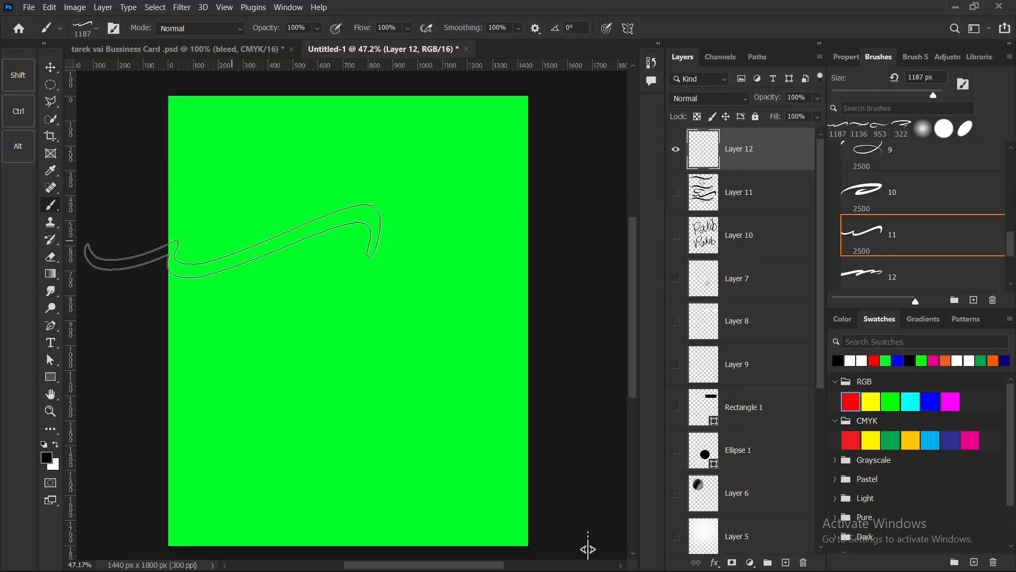
Choose the Hard Round brush from General Brushes and stamp a black 427 px dot in the canvas's upper-left area.
scroll(925, 154, "up", 5)
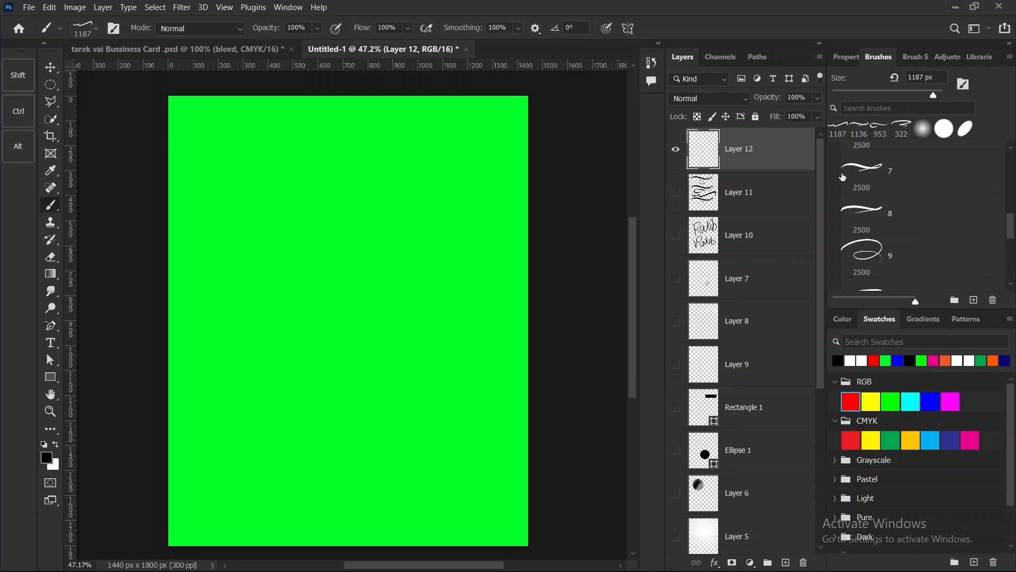
left_click_drag(1007, 196, 1003, 146)
left_click(836, 244)
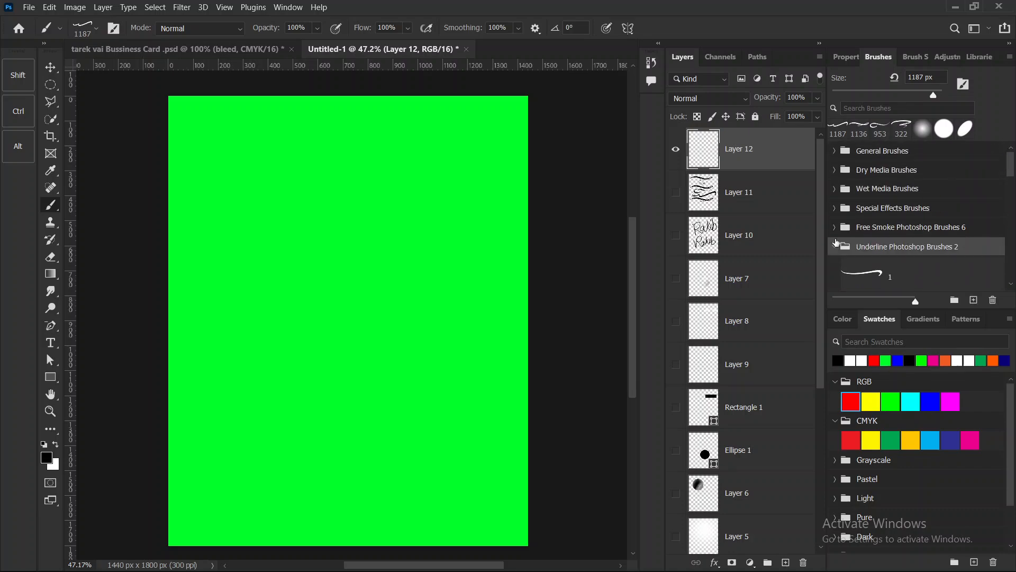
left_click(836, 247)
left_click(834, 151)
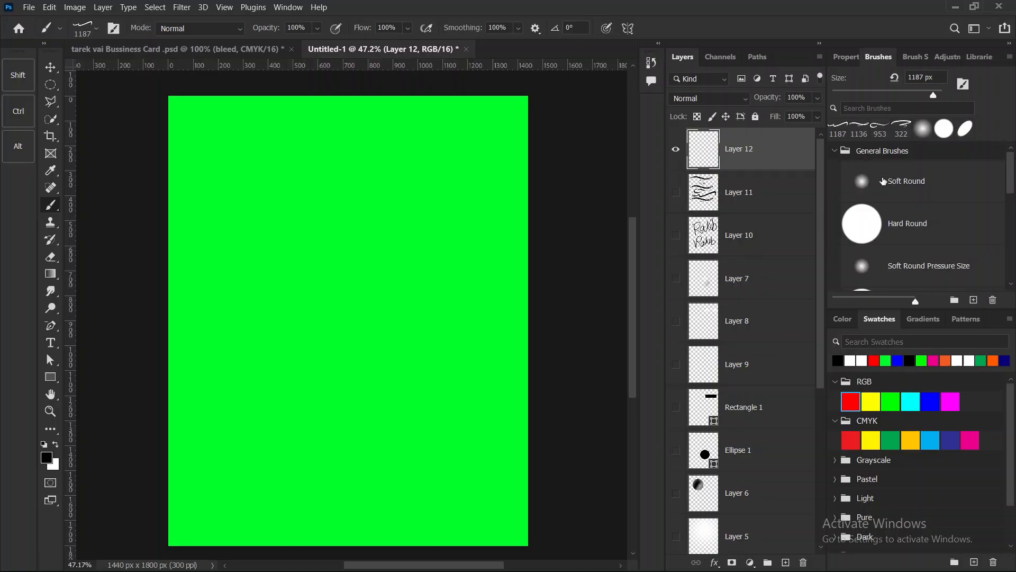
left_click(893, 231)
left_click_drag(337, 281, 221, 275)
left_click(251, 209)
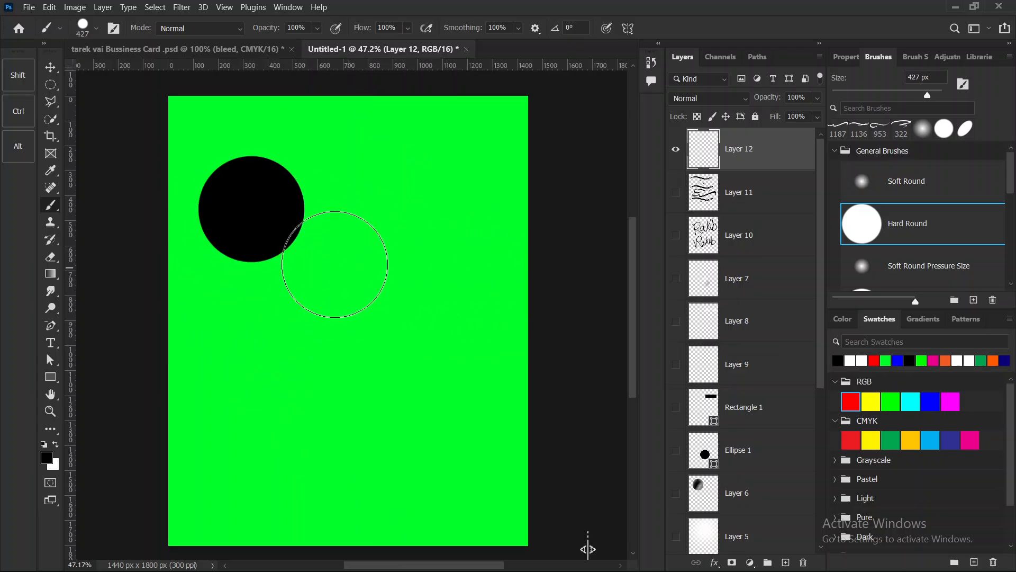
left_click(97, 29)
left_click_drag(100, 103, 74, 103)
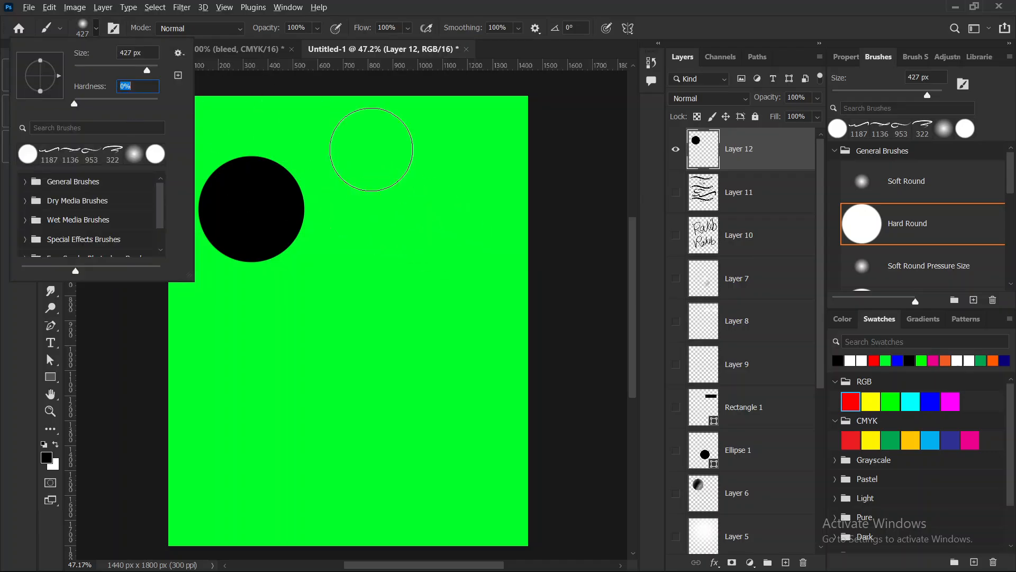
key("Escape")
left_click(394, 213)
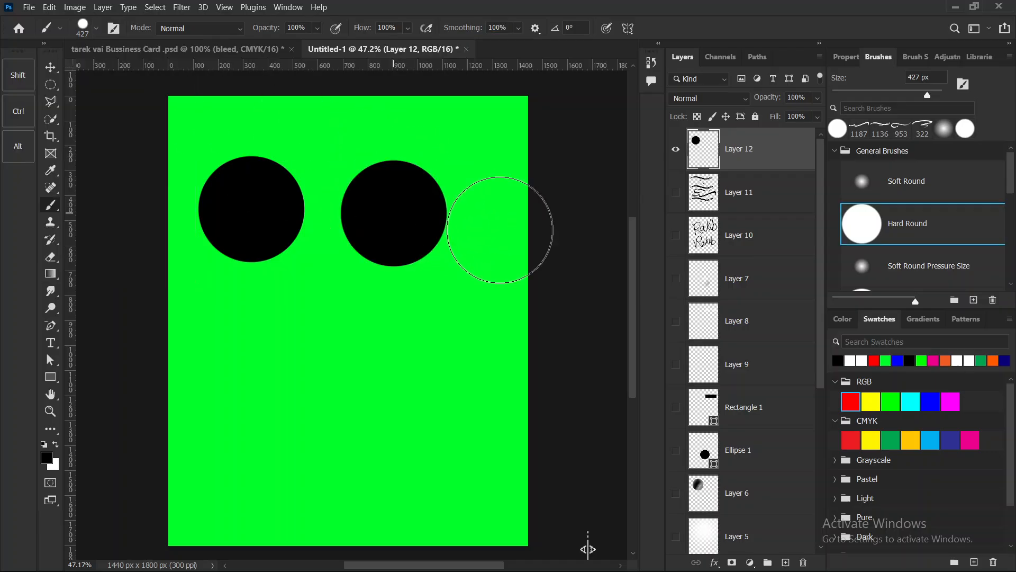
key("ctrl+z")
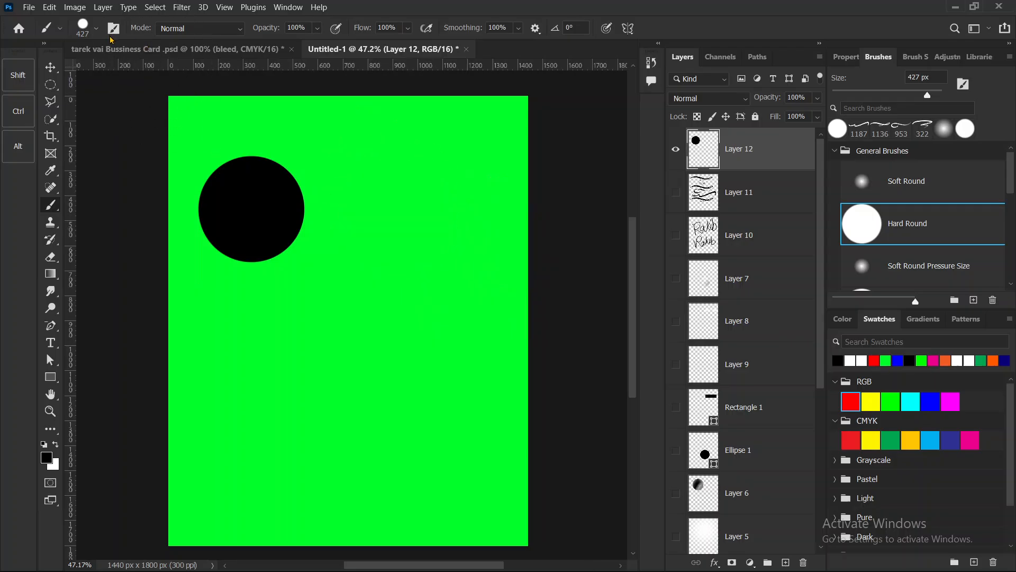
Set the brush hardness to 0% and stamp a soft black 427 px dot to the right of the hard dot.
left_click(88, 29)
left_click_drag(104, 101, 71, 102)
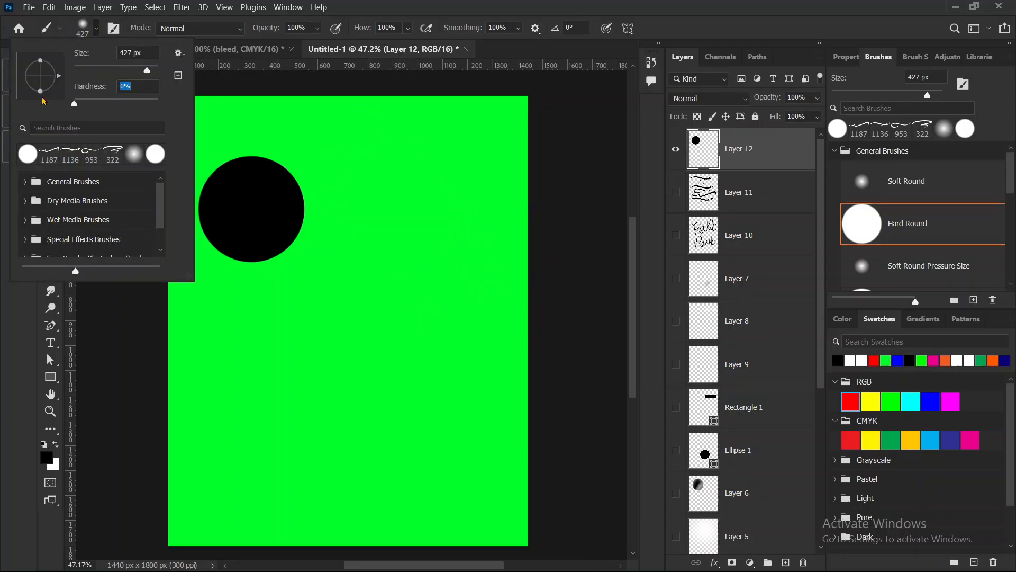
left_click(392, 209)
left_click(394, 205)
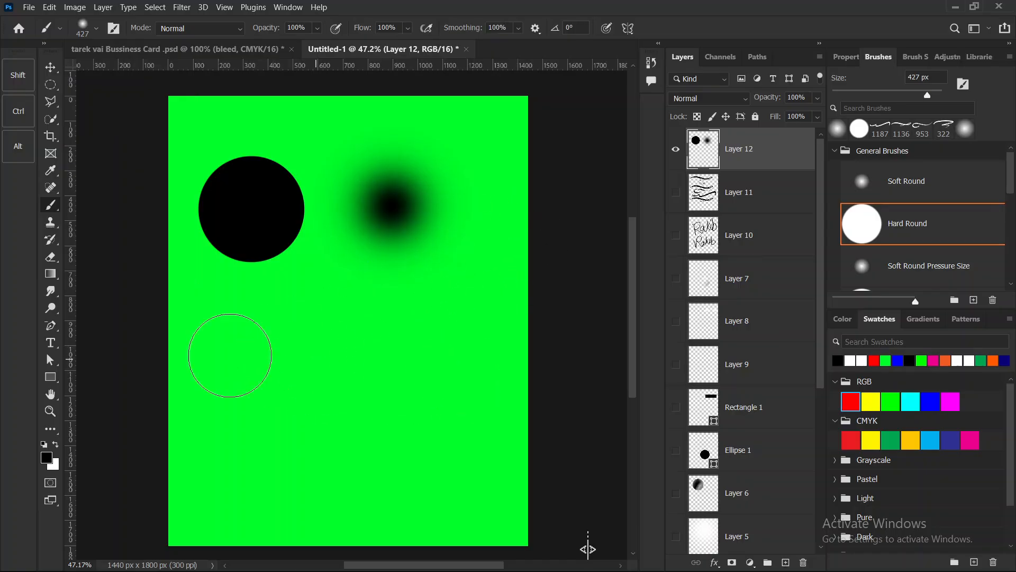
Draw an ellipse shape about 330 × 427 px below the hard black dot.
left_click(58, 378)
right_click(50, 383)
left_click(145, 386)
left_click_drag(243, 322, 301, 402)
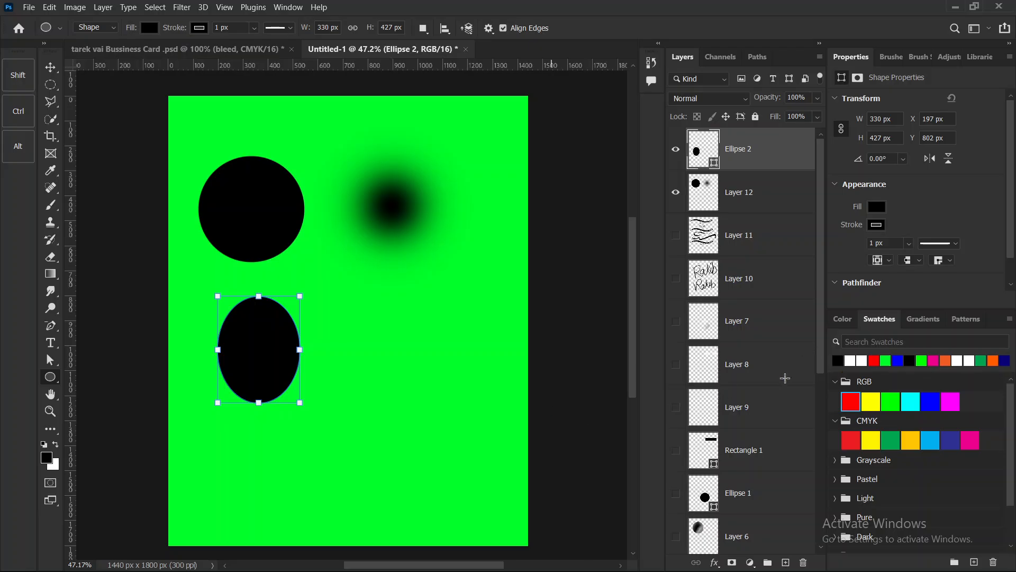
Remove the ellipse's stroke and fill the shape with orange.
left_click(875, 225)
left_click(840, 250)
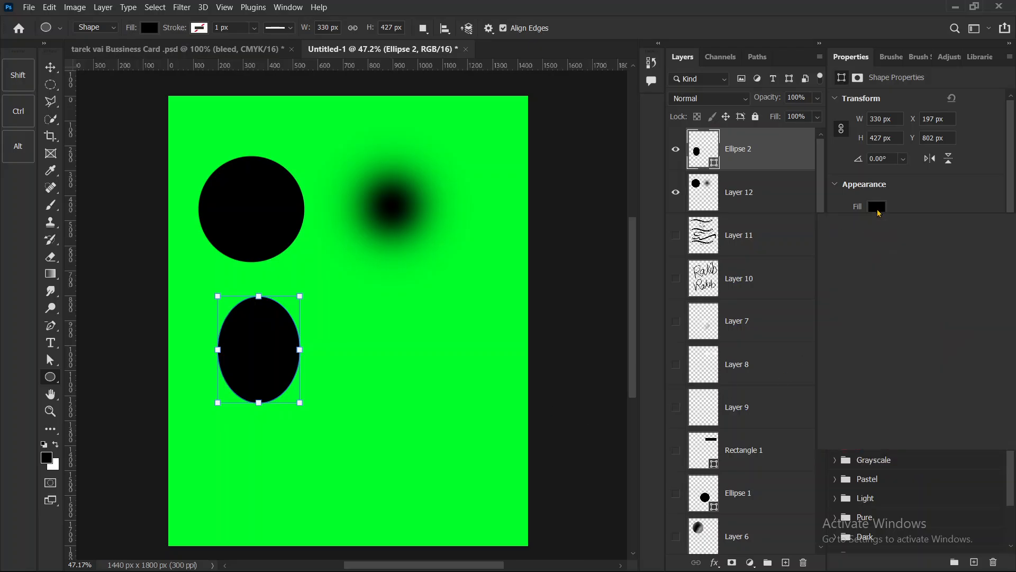
left_click(945, 275)
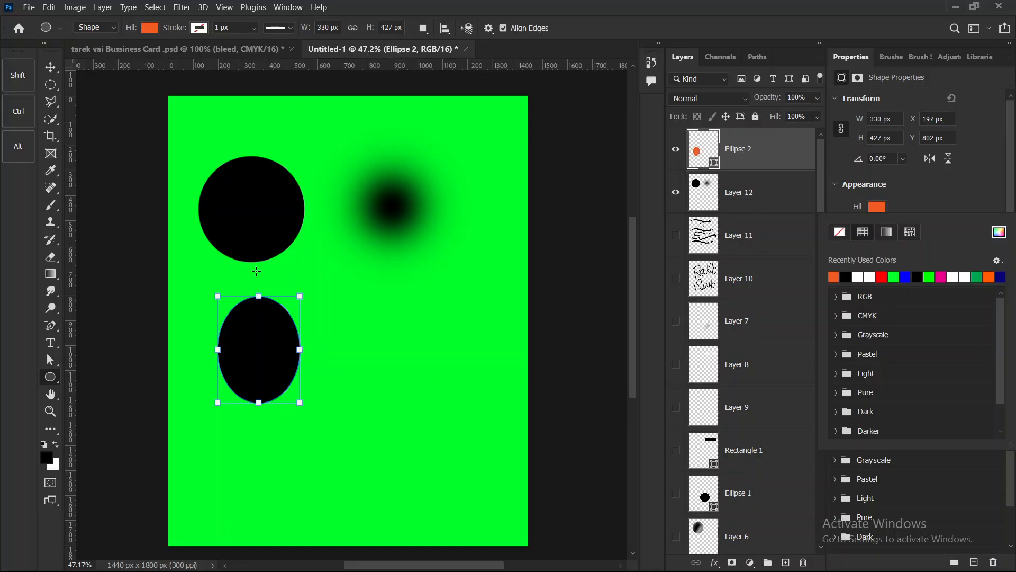
left_click(637, 317)
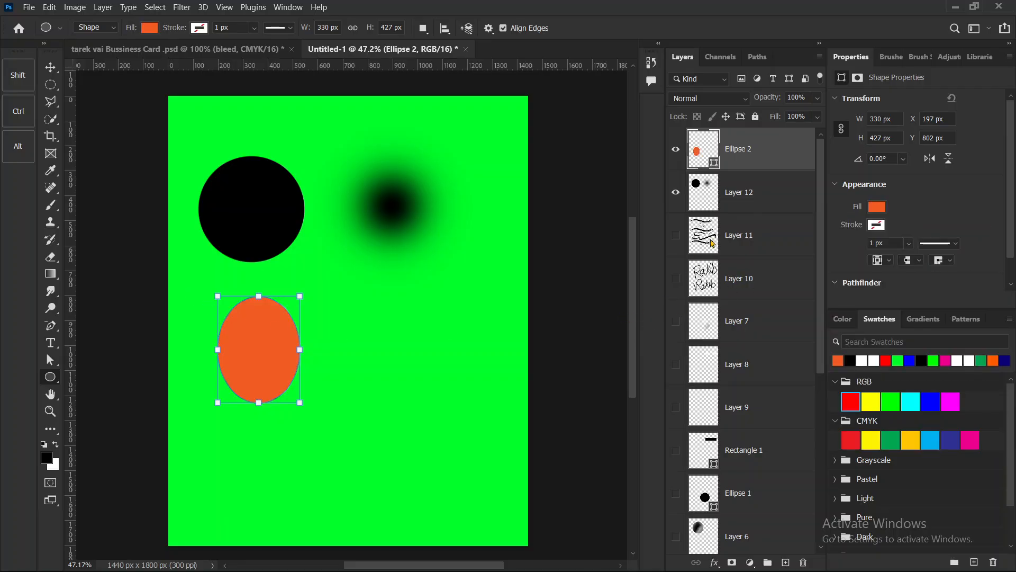
Add a new layer for brushwork with the ellipse's outline loaded as a selection, and make white the foreground color.
key("b")
left_click(786, 562)
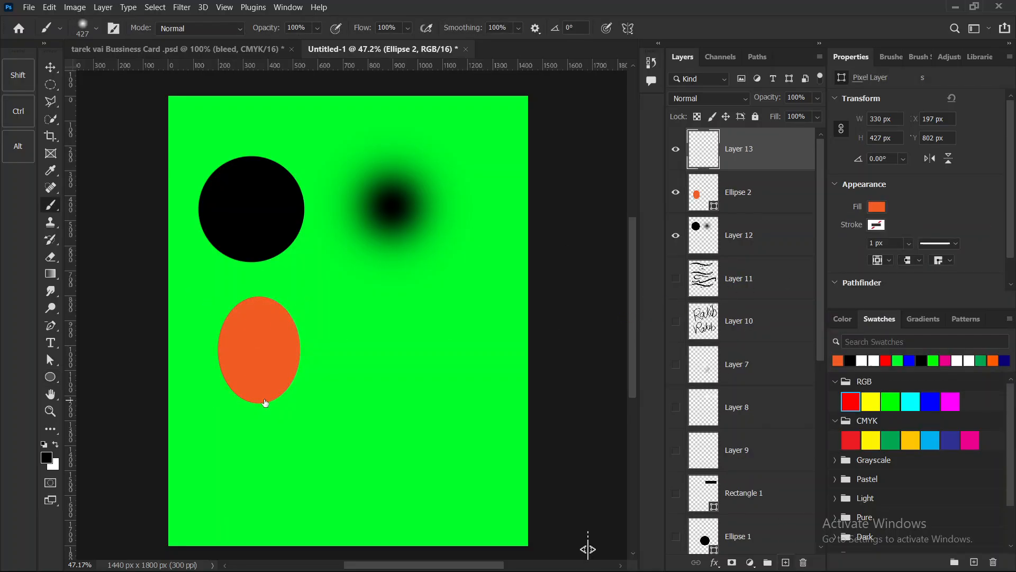
left_click(701, 185, "ctrl")
left_click(46, 456)
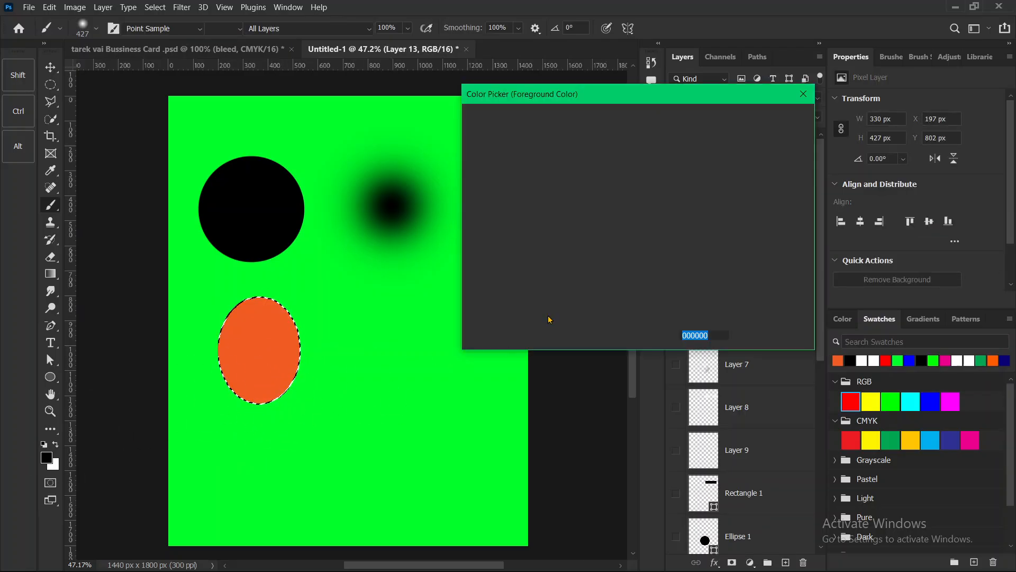
left_click(759, 141)
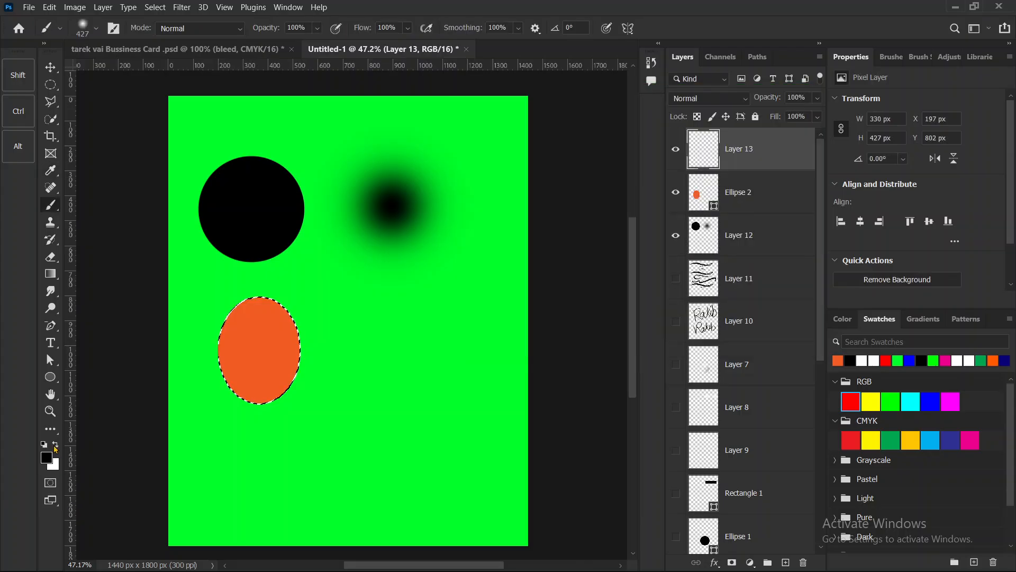
left_click(55, 448)
Stamp a soft white highlight along the ellipse's lower edge with a 732 px brush and clear the selection.
mouse_move(324, 365)
left_mouse_down()
mouse_move(295, 421)
mouse_move(264, 430)
mouse_move(305, 428)
left_mouse_up()
key("ctrl+z")
left_click(282, 435)
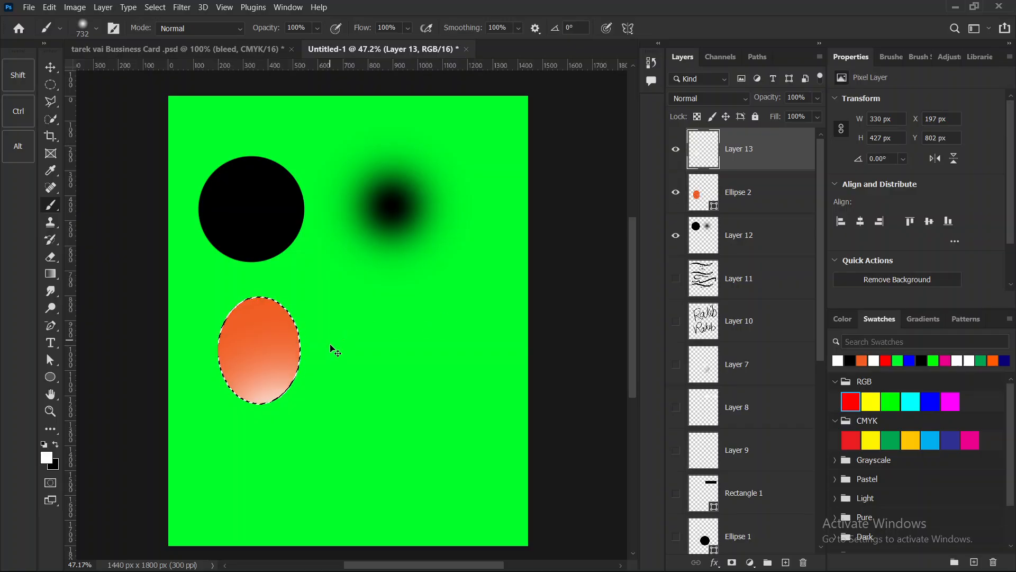
key("ctrl+d")
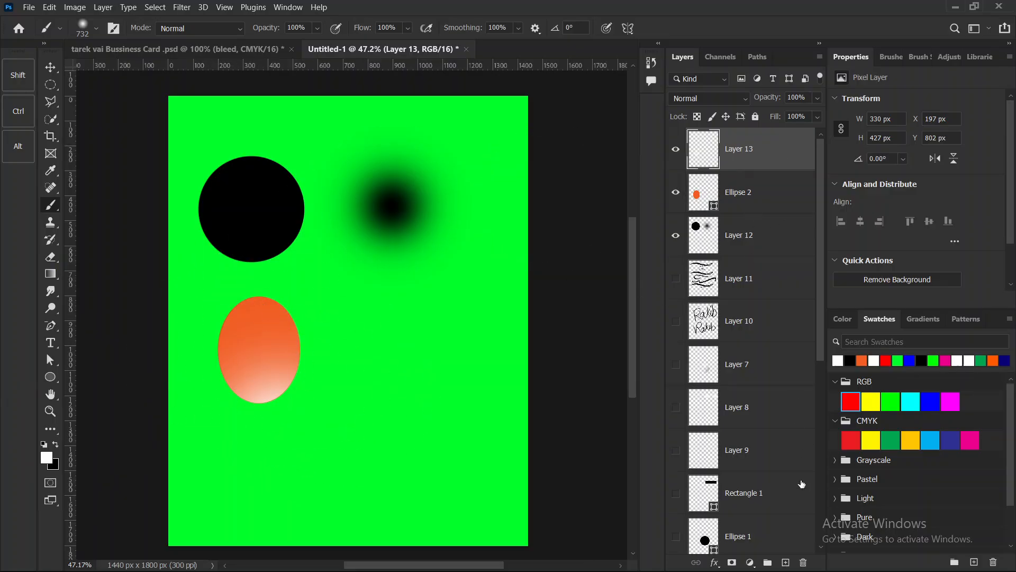
Replace the highlight layer with a new empty layer above the ellipse and load the ellipse's outline as a selection.
left_click(804, 562)
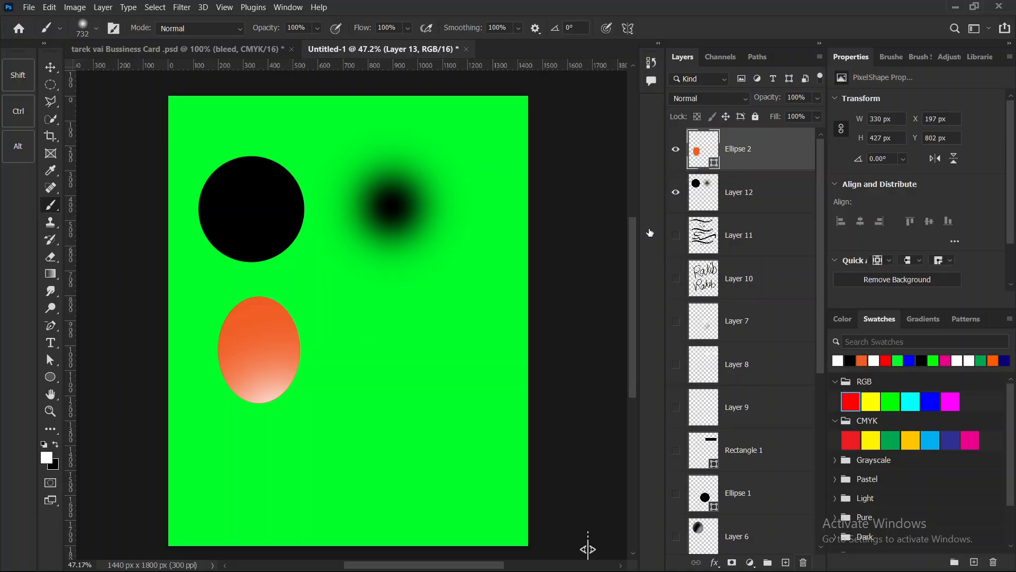
left_click(738, 153)
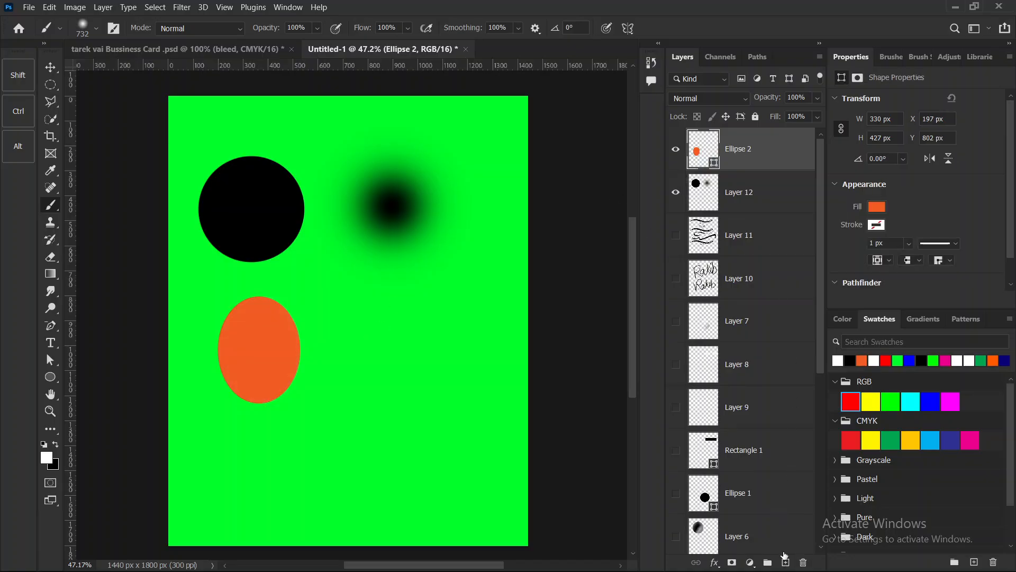
left_click(786, 563)
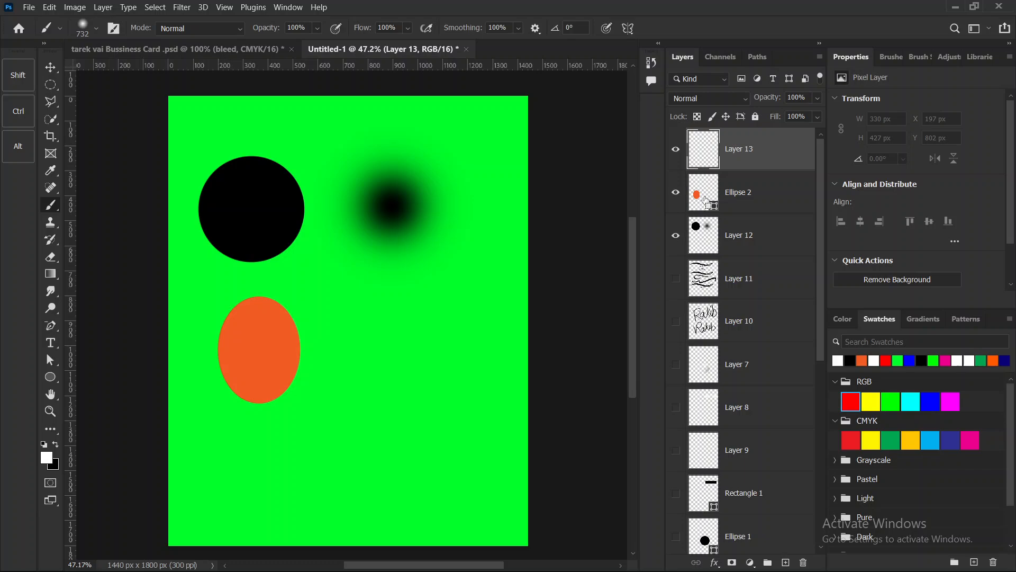
left_click(698, 206, "ctrl")
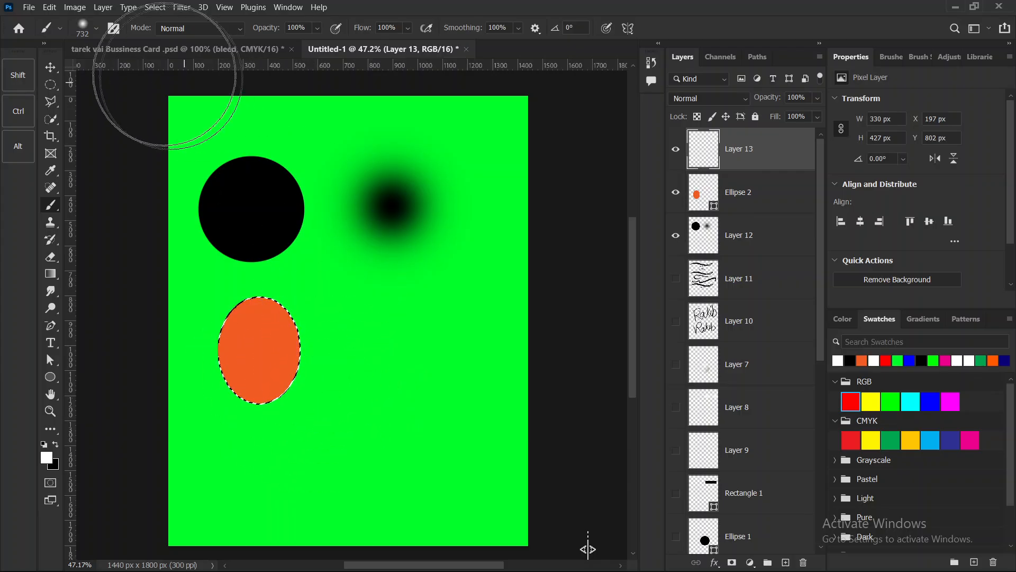
Stamp a soft white highlight on the ellipse's lower-right edge with the 732 px, 0% hardness brush and clear the selection.
left_click(96, 28)
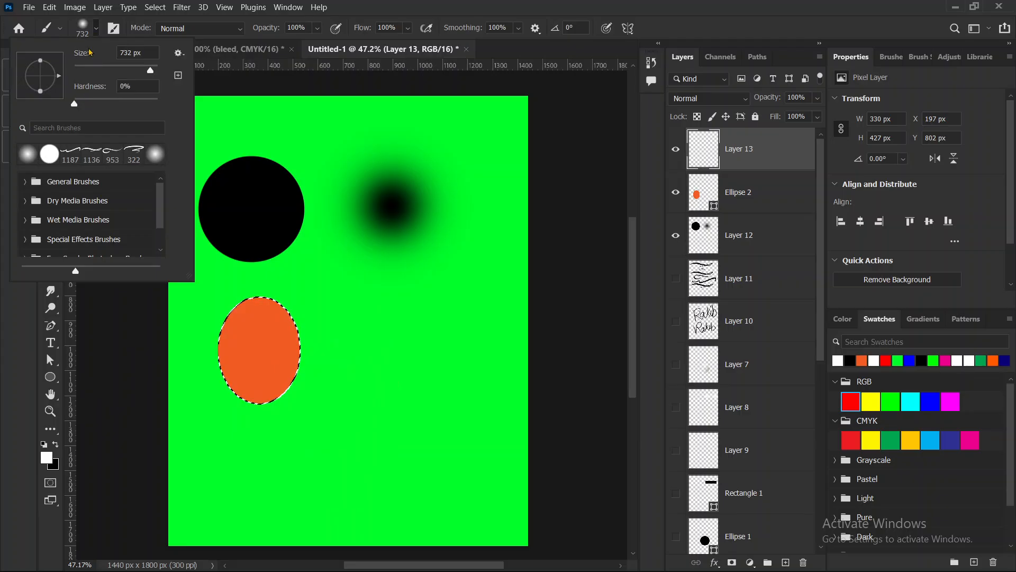
left_click(364, 66)
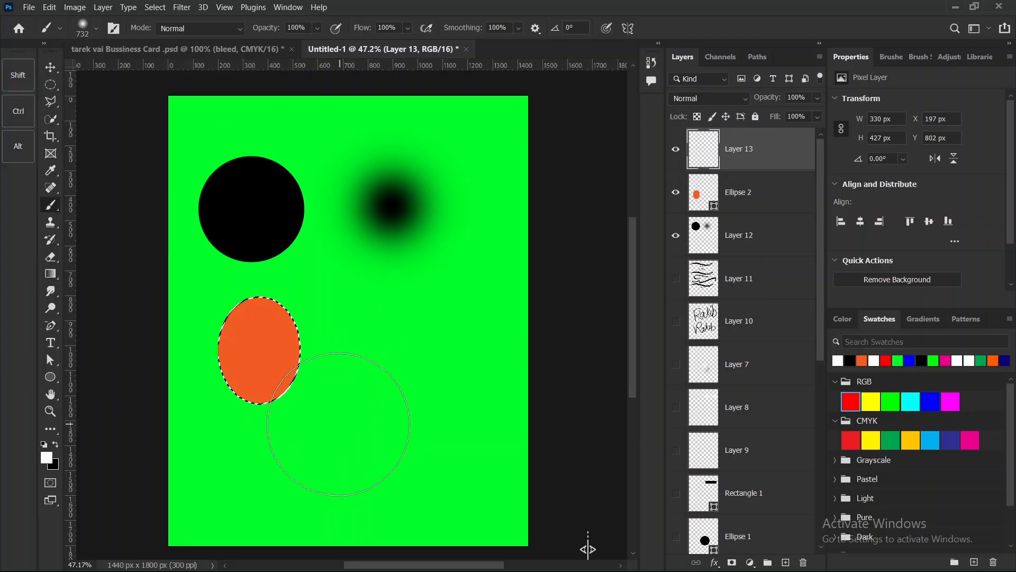
left_click(329, 431)
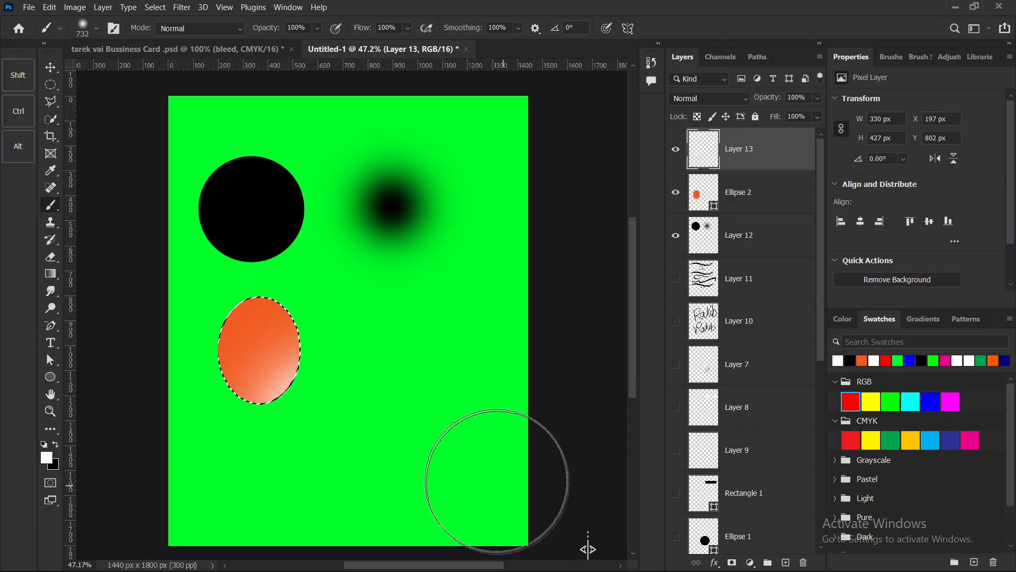
key("ctrl+d")
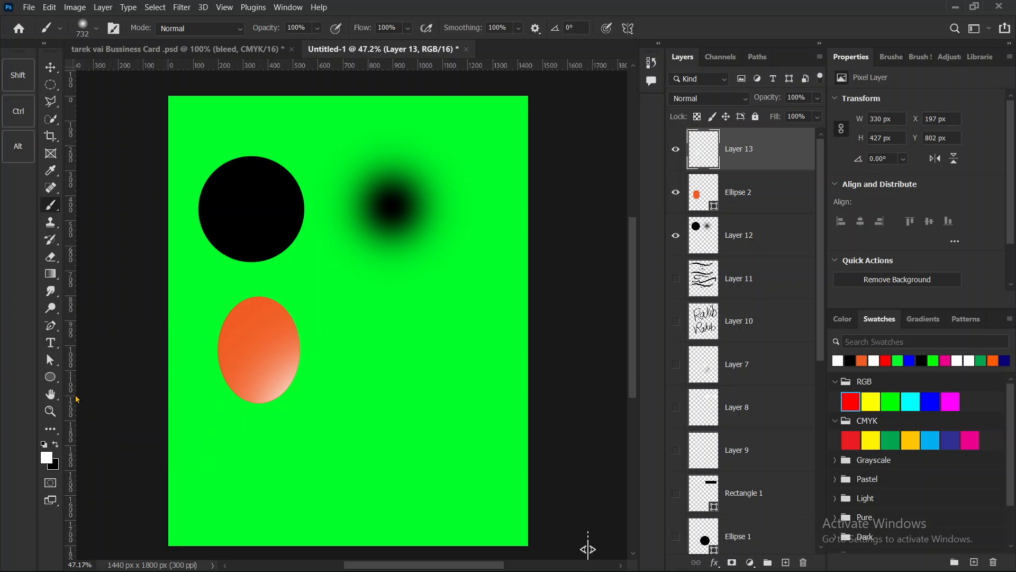
Draw a white rectangle shape about 565 × 148 px to the right of the ellipse.
left_click(51, 381)
left_click(67, 380)
right_click(52, 379)
left_click(130, 382)
left_click_drag(357, 323, 497, 359)
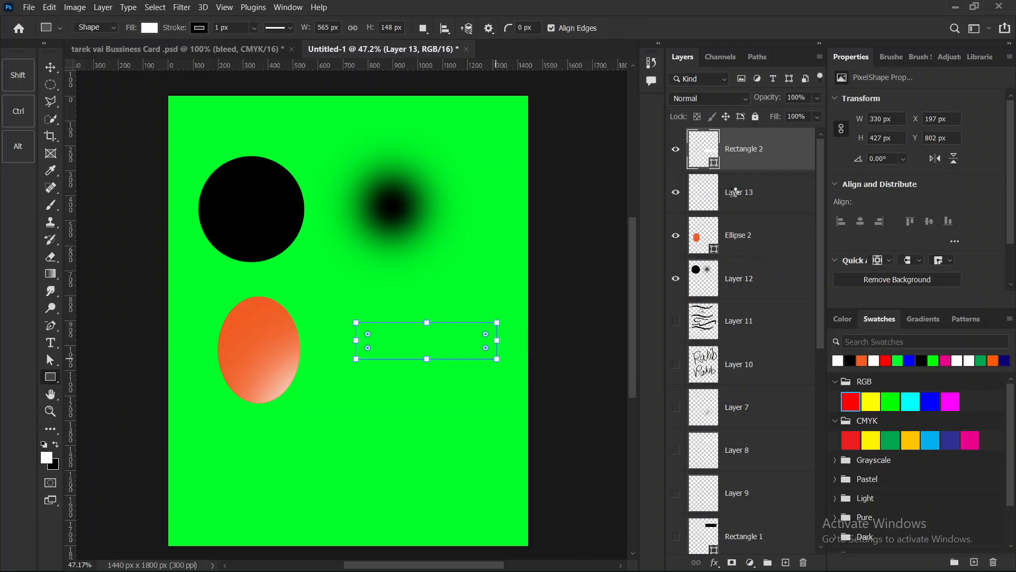
Load the rectangle's outline as a selection and add a new layer above it for painting with the Brush tool.
key("ctrl+Return")
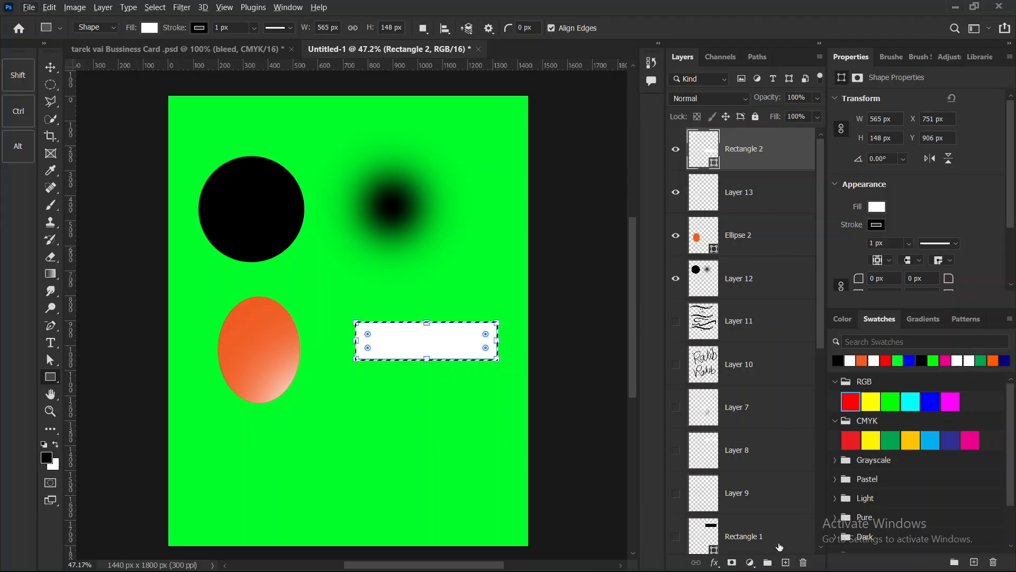
left_click(786, 562)
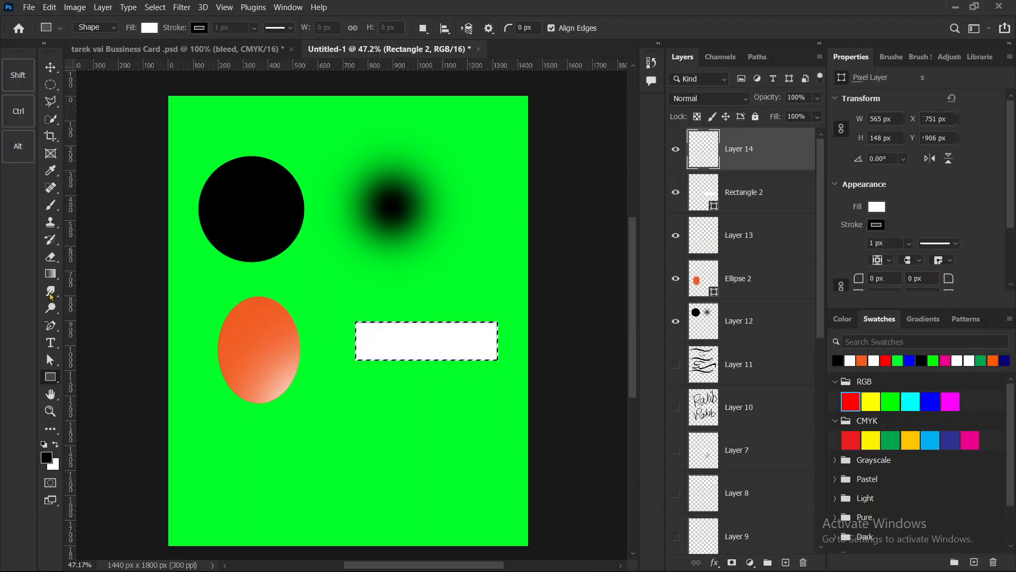
left_click(49, 206)
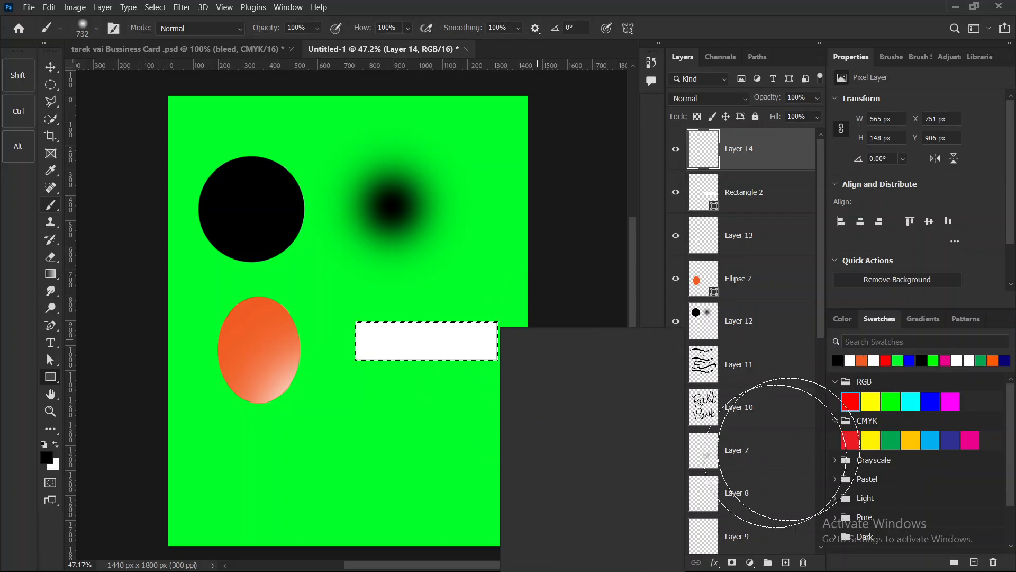
left_click(120, 93)
key("ctrl+z")
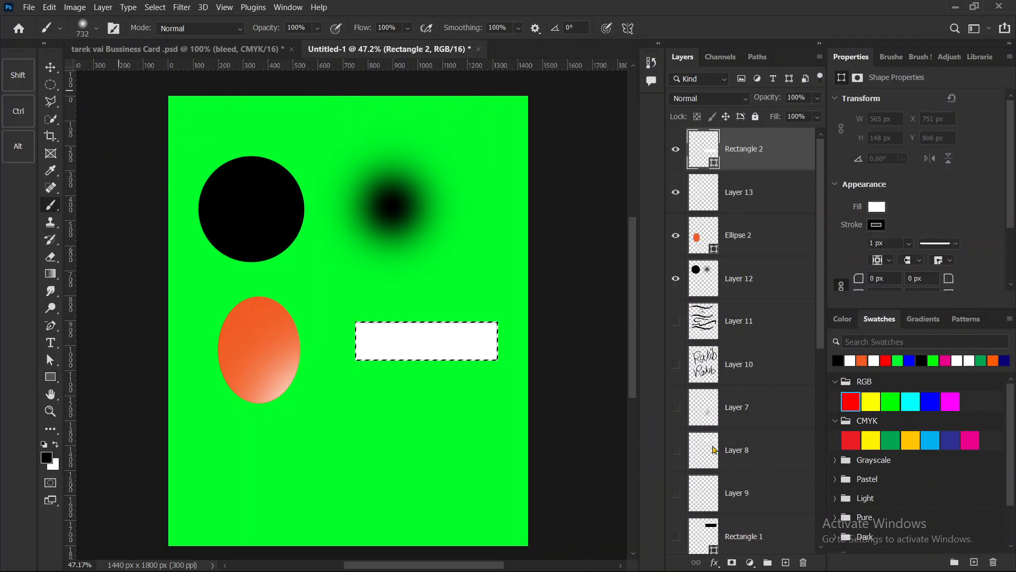
left_click(786, 563)
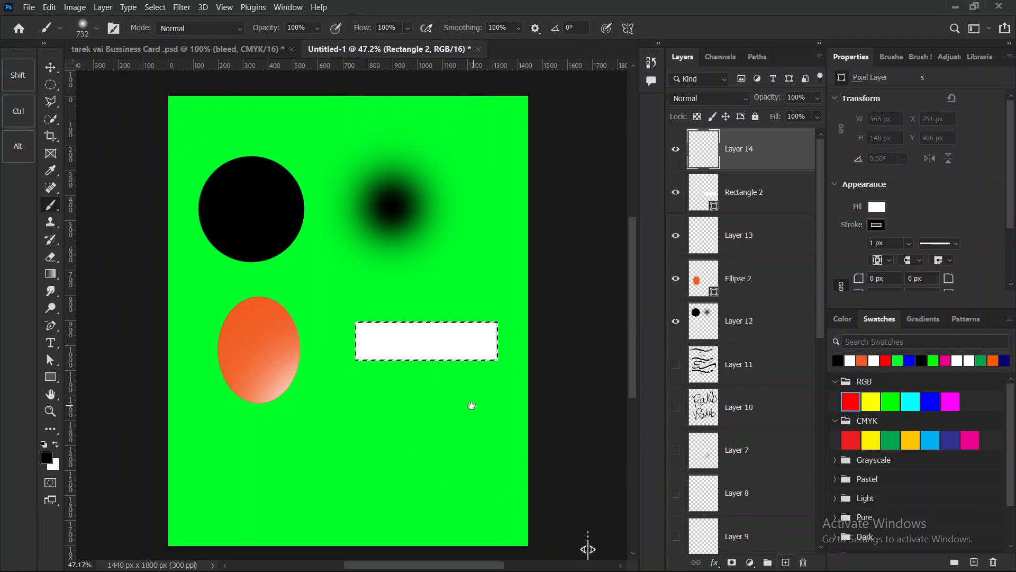
Stamp soft black shading over both ends of the selected rectangle with the 732 px brush.
left_click_drag(472, 406, 384, 397)
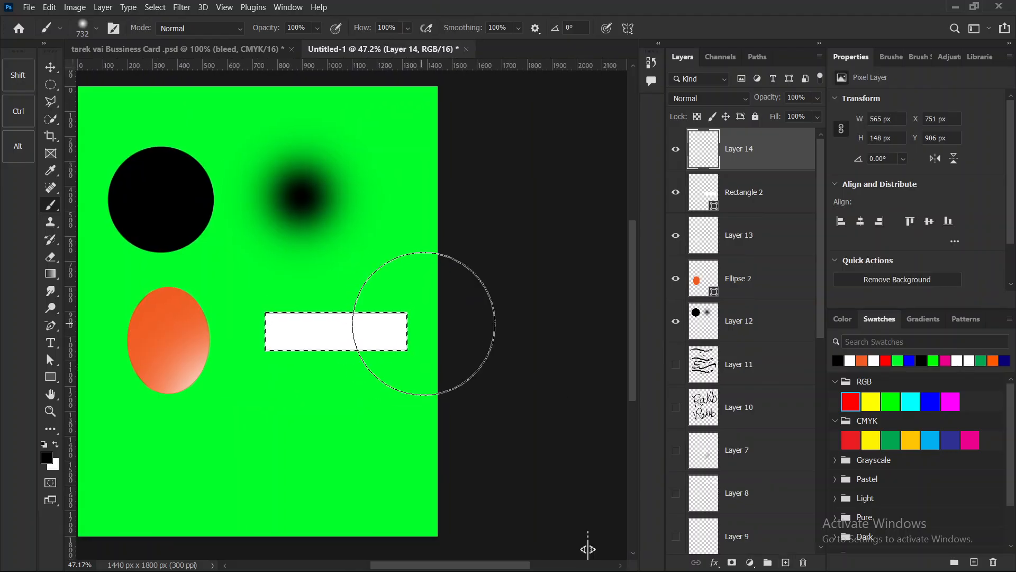
left_click(432, 324)
left_click(222, 330)
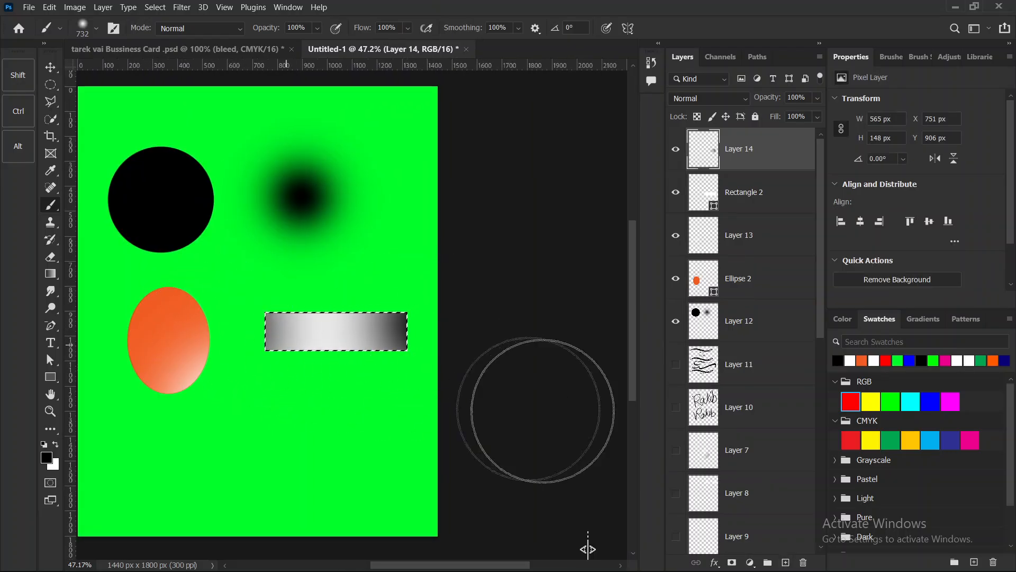
left_click(212, 339)
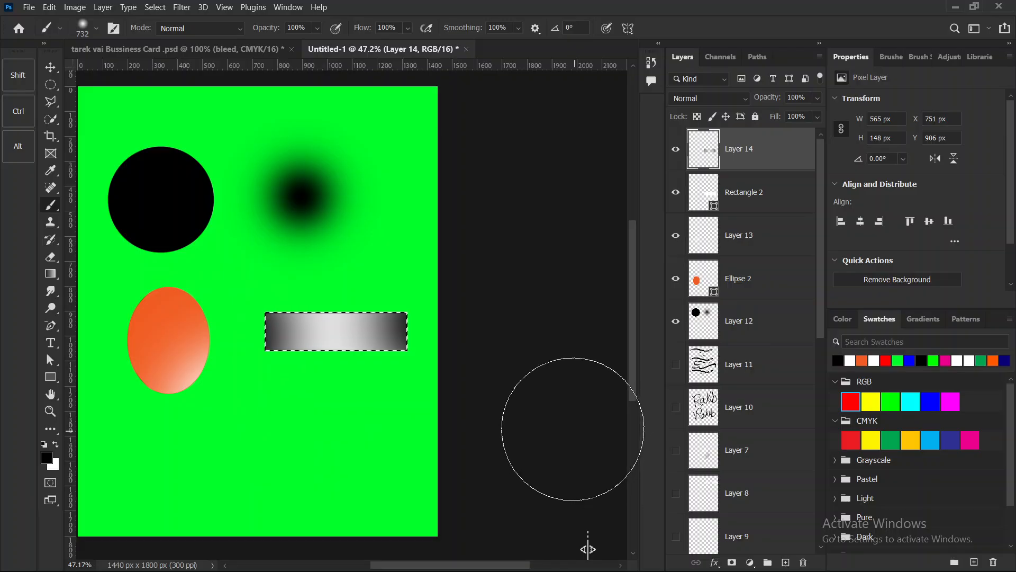
Clear the selection and paint two soft black horizontal strokes below the ellipse with the 159 px brush, the second at 69% opacity.
key("ctrl+d")
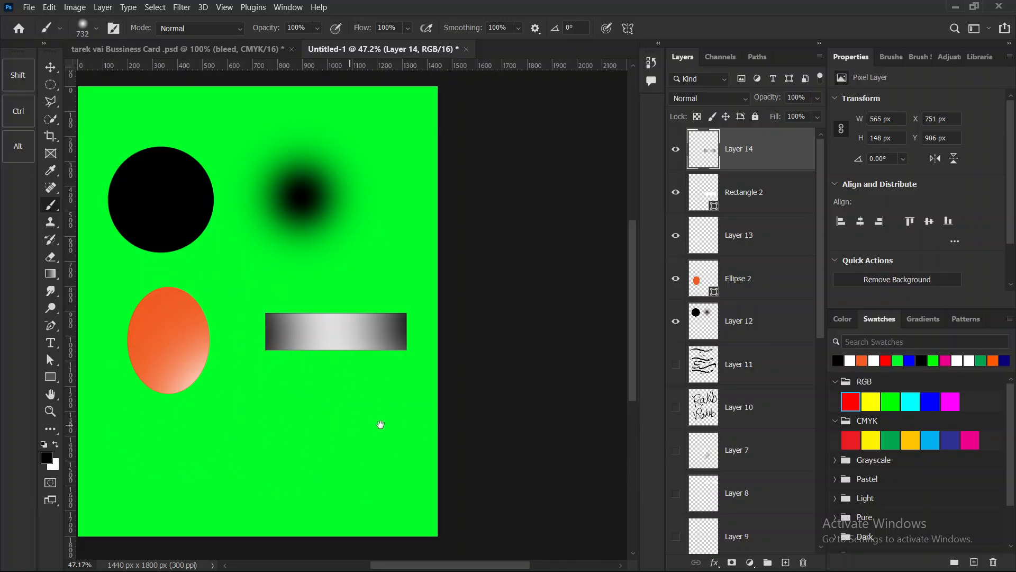
left_click_drag(373, 424, 404, 422)
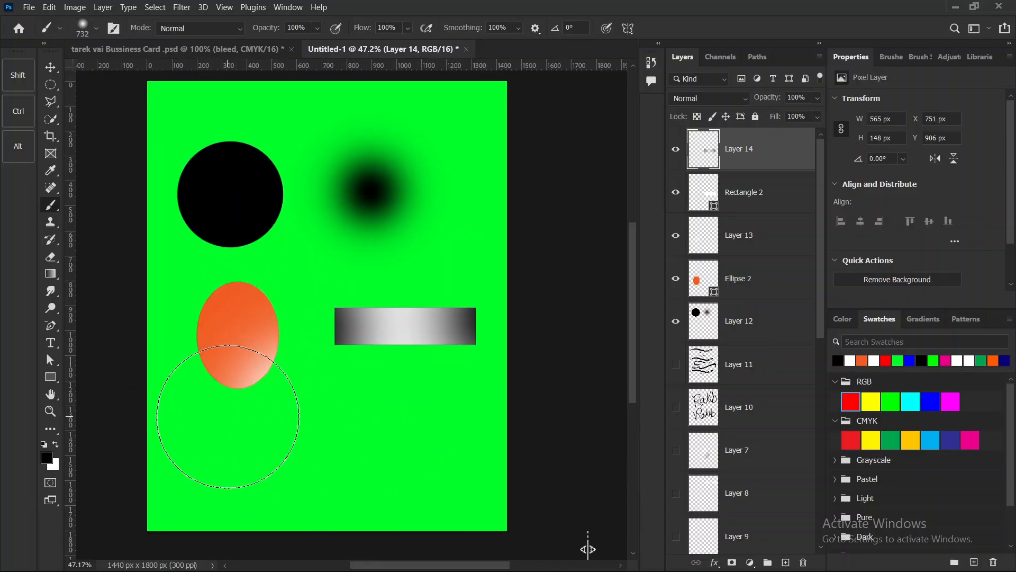
mouse_move(278, 443)
left_mouse_down()
mouse_move(202, 449)
mouse_move(338, 445)
left_mouse_up()
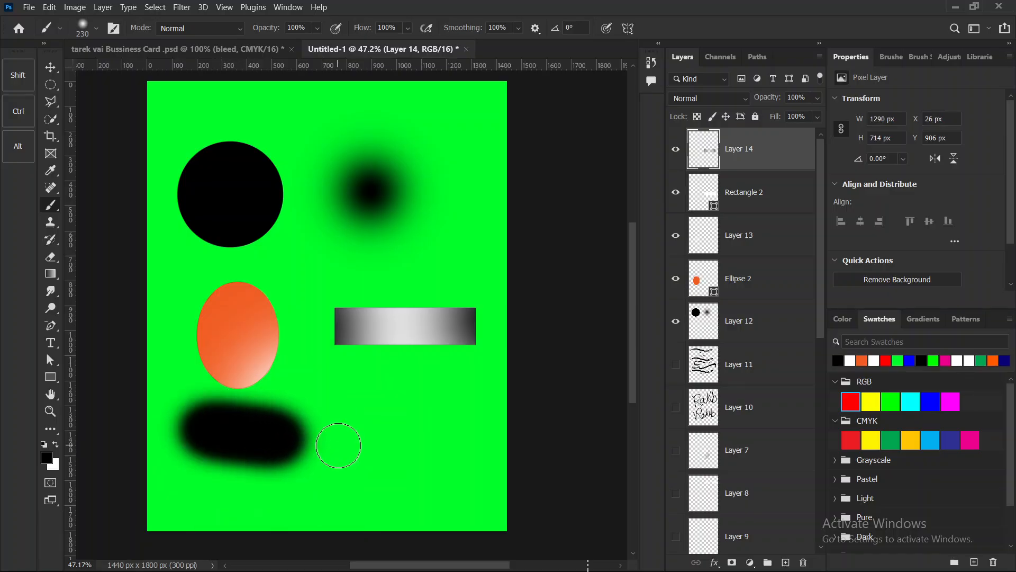
key("ctrl+z")
mouse_move(275, 439)
left_mouse_down()
mouse_move(264, 412)
mouse_move(199, 420)
mouse_move(240, 421)
left_mouse_up()
left_click_drag(325, 422, 374, 438)
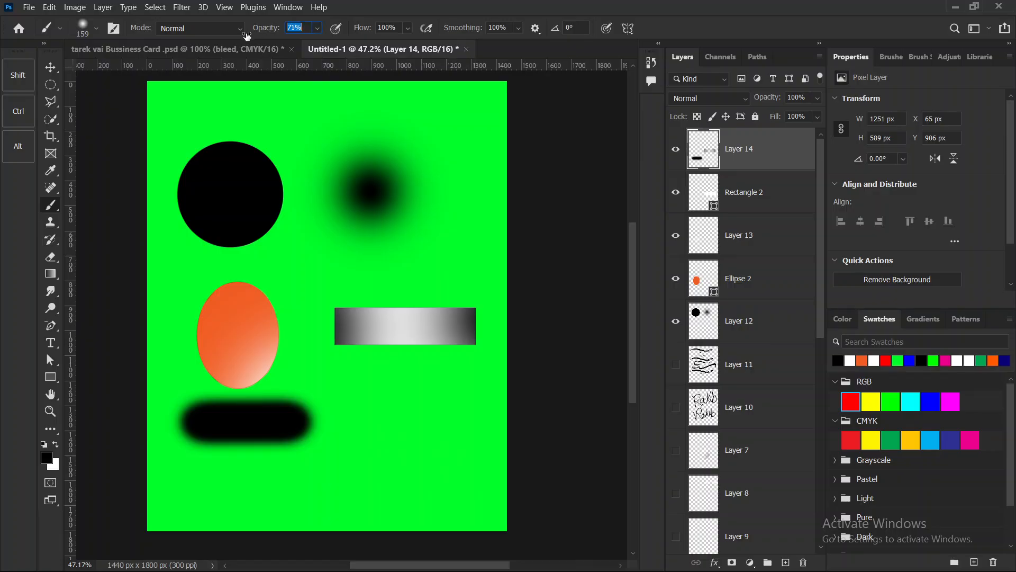
left_click_drag(202, 473, 277, 475)
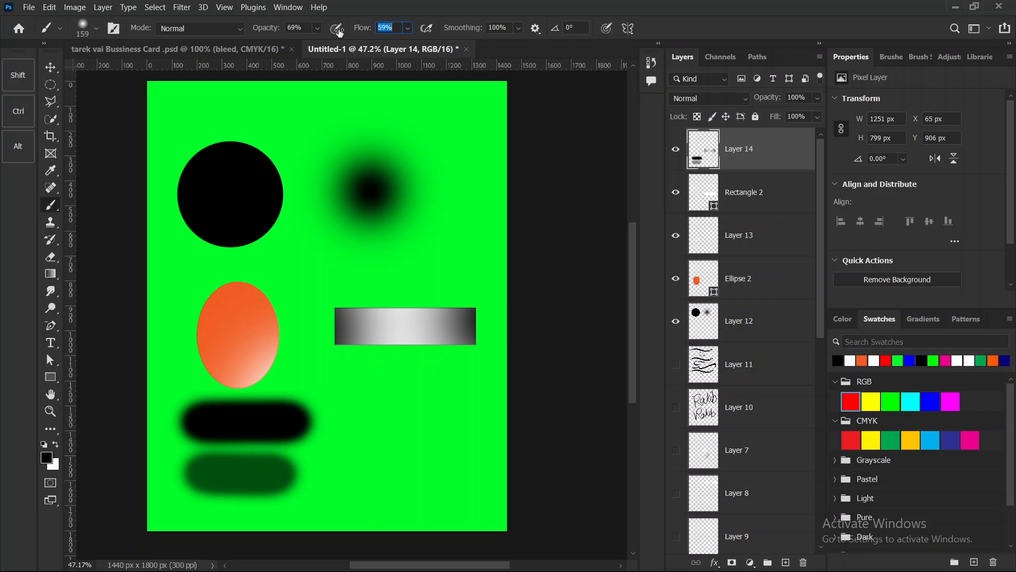
Paint a hard-edged black stroke below the rectangle with the 159 px, 100% hardness round brush at 69% opacity and 58% flow.
left_click(89, 33)
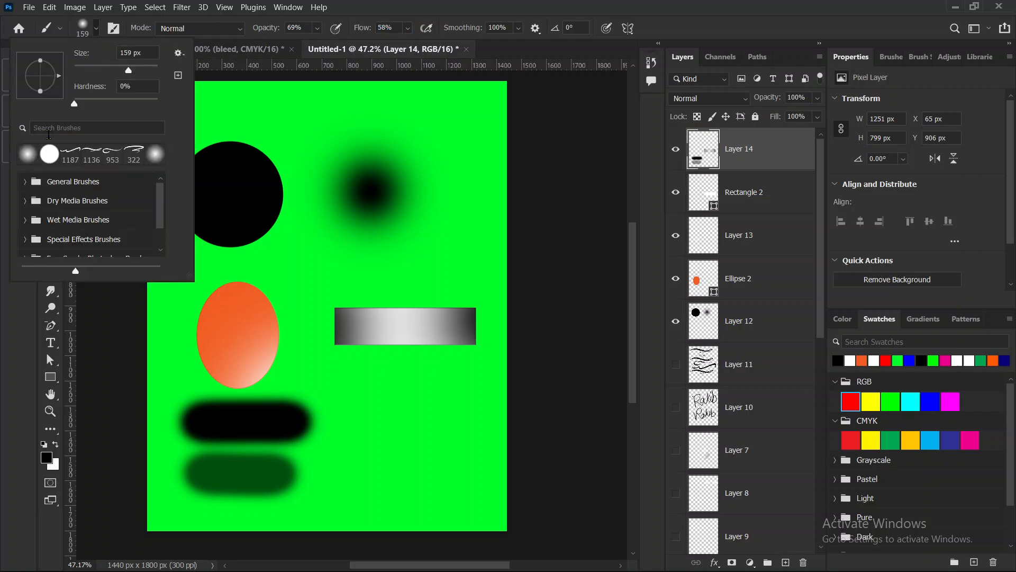
left_click(49, 155)
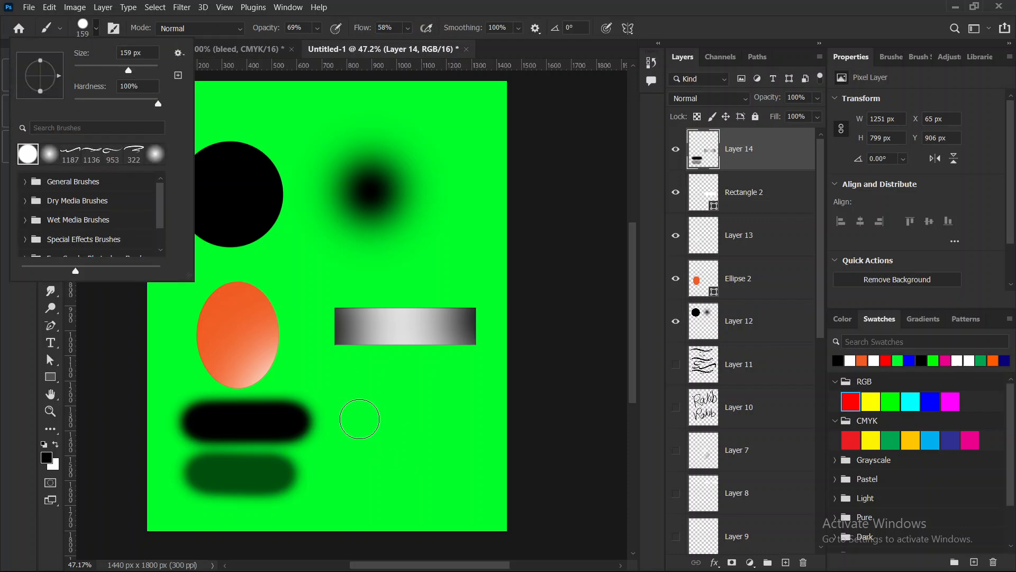
left_click_drag(359, 418, 460, 419)
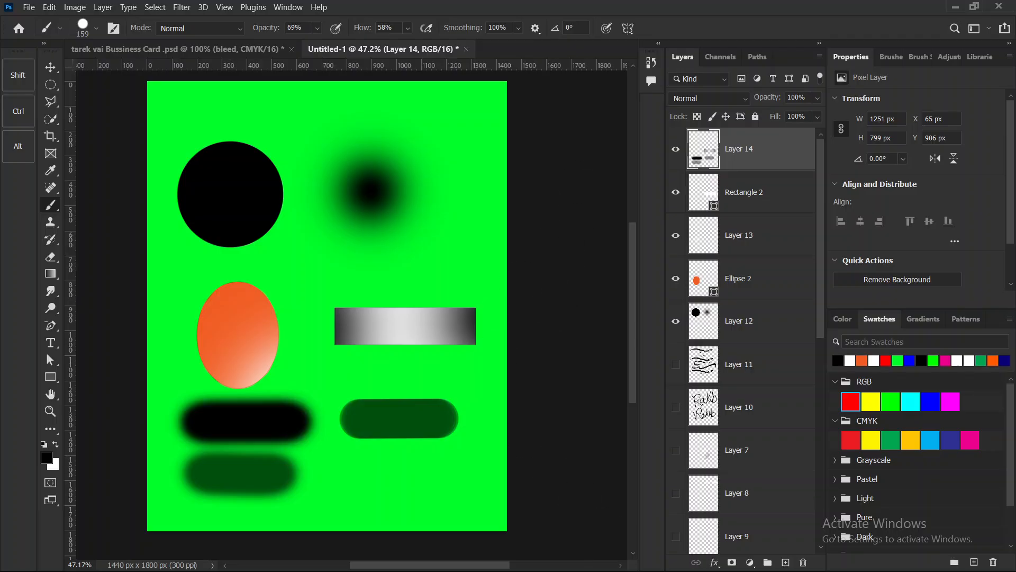
key("super")
left_click(450, 561)
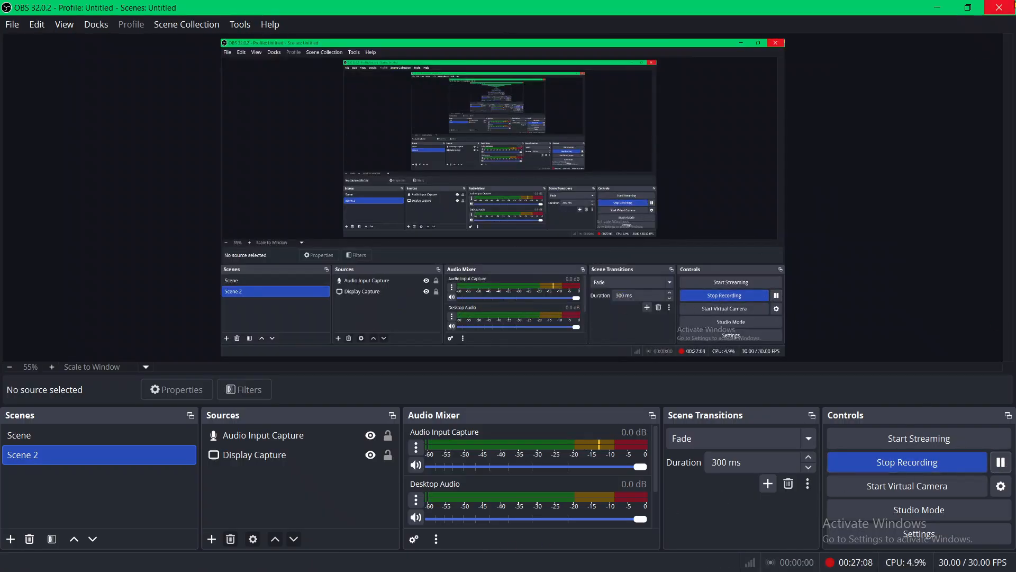
left_click(937, 7)
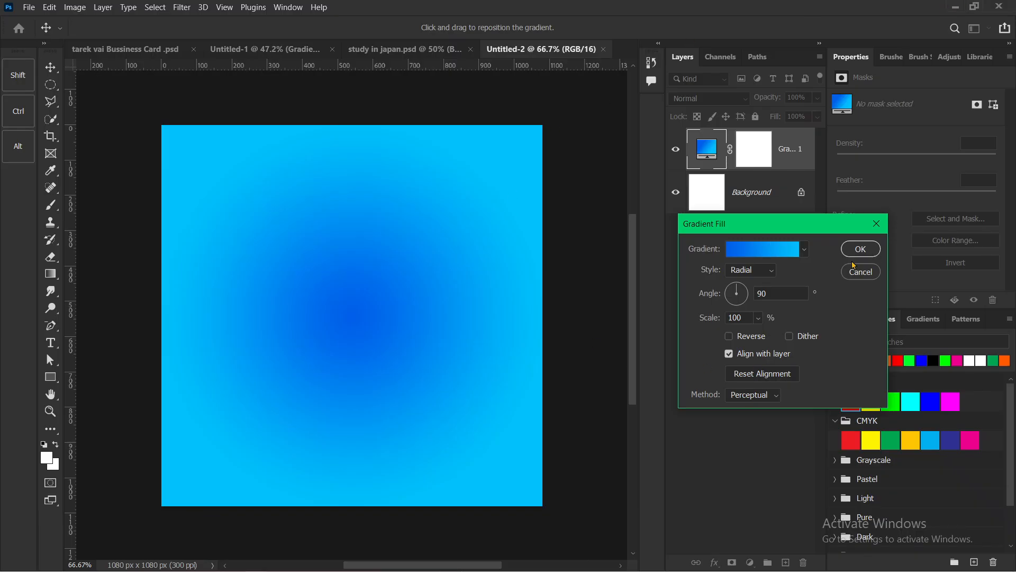
Open the radial gradient fill's blue gradient in the Gradient Editor.
mouse_move(712, 237)
left_mouse_down()
mouse_move(816, 244)
mouse_move(813, 261)
mouse_move(749, 268)
mouse_move(701, 252)
mouse_move(740, 231)
mouse_move(804, 236)
mouse_move(808, 256)
mouse_move(760, 266)
left_mouse_up()
left_click(740, 253)
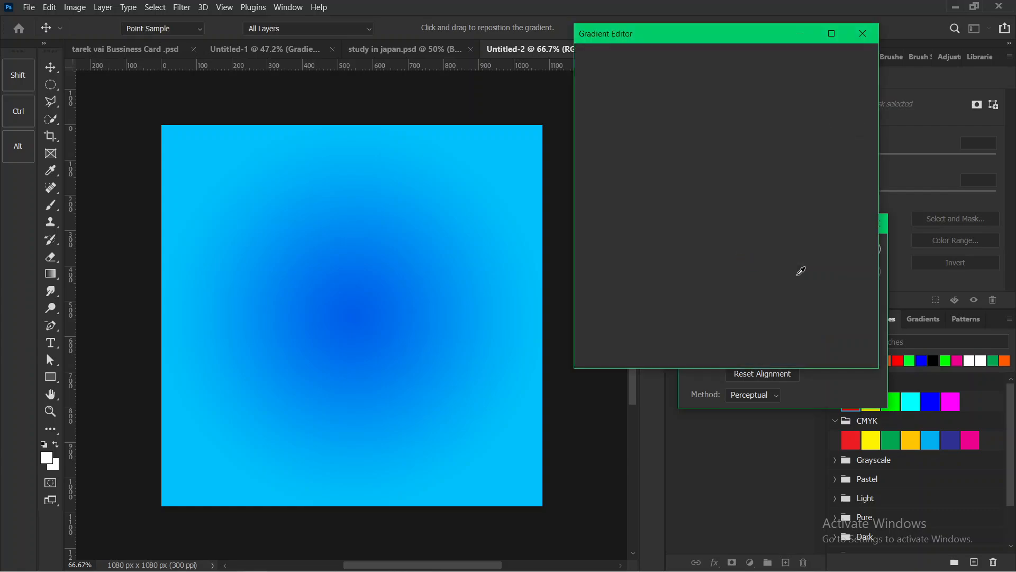
mouse_move(578, 265)
left_mouse_down()
mouse_move(618, 274)
mouse_move(581, 288)
mouse_move(572, 267)
mouse_move(593, 270)
left_mouse_up()
mouse_move(848, 258)
left_mouse_down()
mouse_move(867, 288)
mouse_move(835, 282)
left_mouse_up()
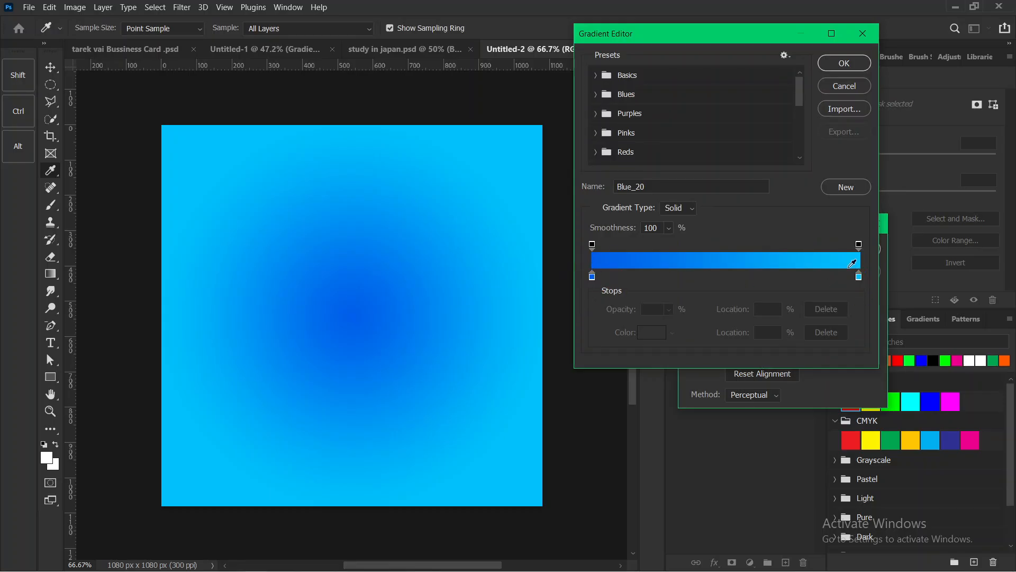
mouse_move(576, 269)
left_mouse_down()
mouse_move(596, 260)
mouse_move(607, 276)
mouse_move(576, 296)
mouse_move(592, 278)
left_mouse_up()
Set the colour of the gradient's starting stop to orange ff720a.
left_click(592, 276)
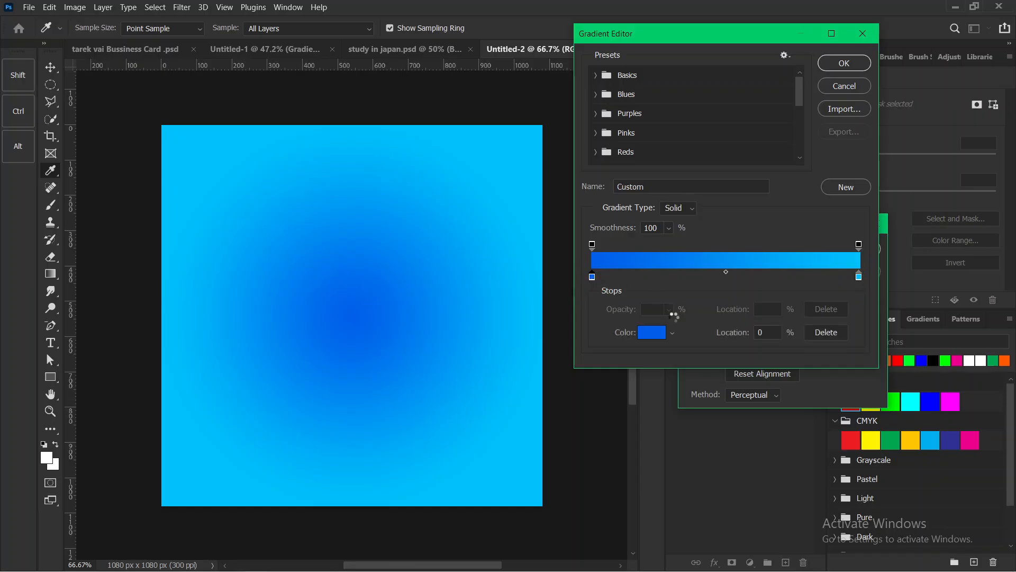
double_click(593, 276)
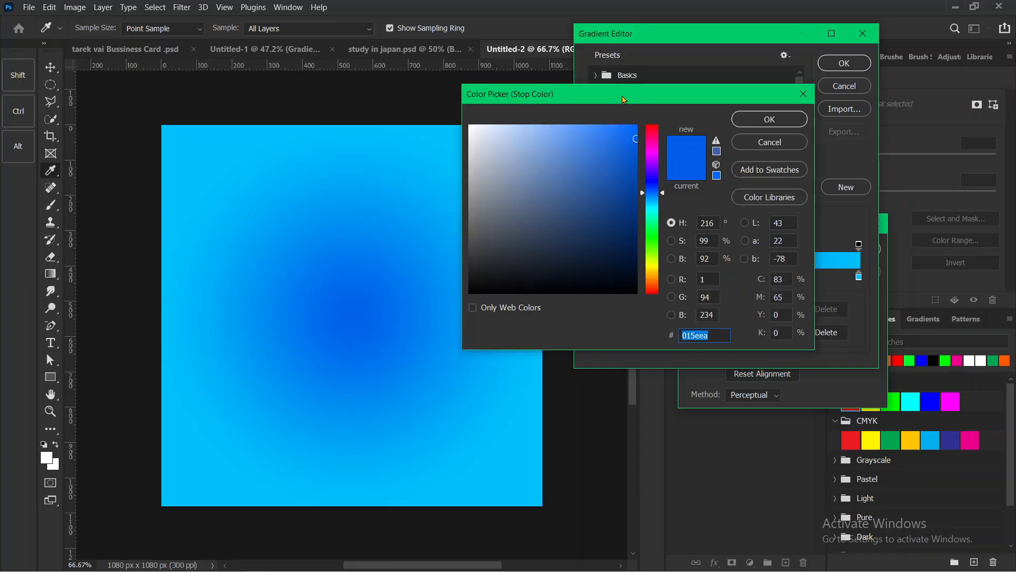
left_click_drag(627, 95, 607, 91)
left_click(628, 255)
mouse_move(627, 263)
left_mouse_down()
mouse_move(635, 276)
mouse_move(632, 265)
left_mouse_up()
left_click_drag(605, 153, 609, 138)
left_click(630, 276)
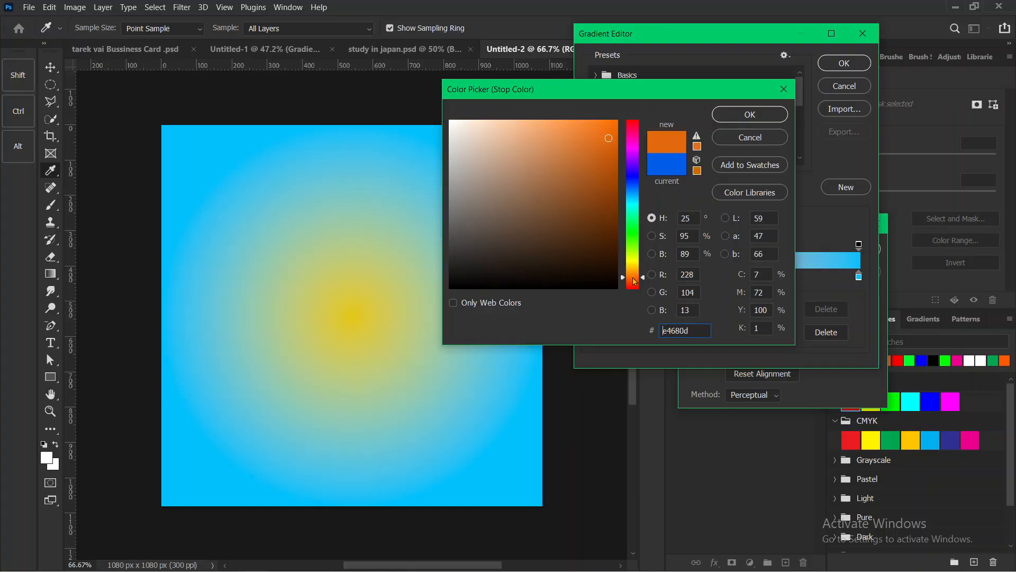
left_click(613, 120)
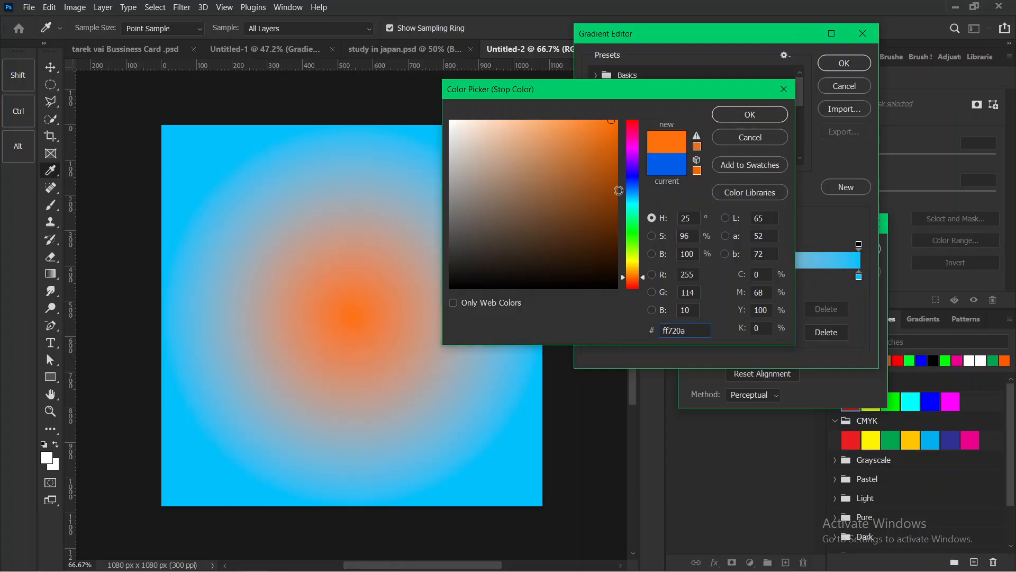
left_click(735, 116)
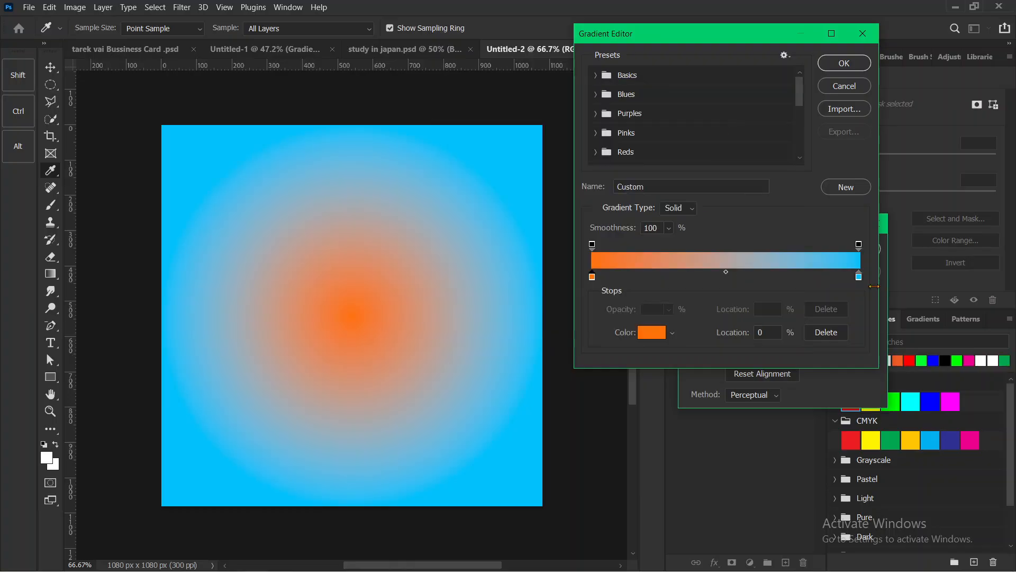
Set the colour of the gradient's end stop to yellow ffcc42 and accept the edited gradient.
left_click(859, 277)
double_click(859, 277)
left_click(636, 268)
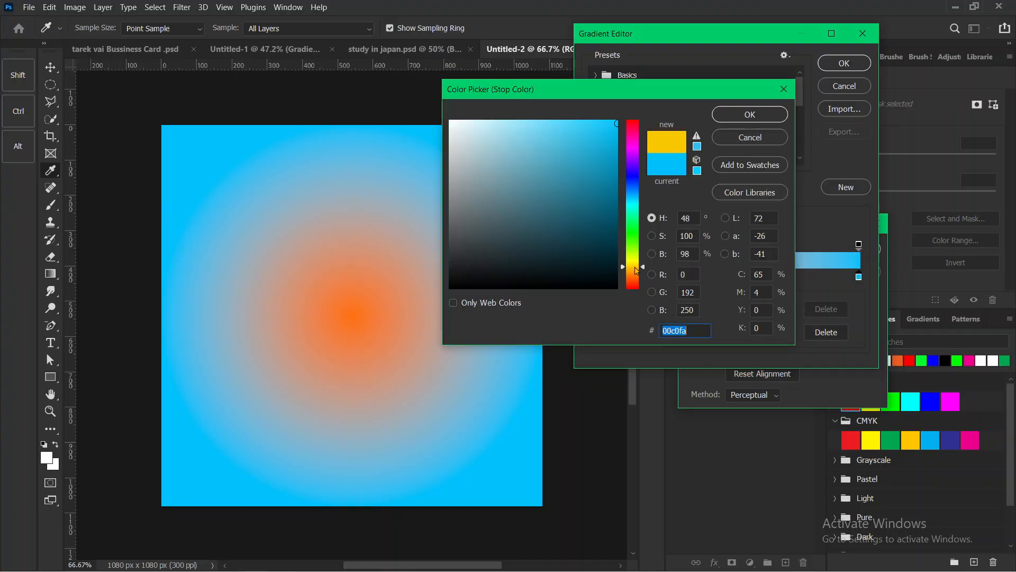
left_click(635, 272)
left_click(635, 270)
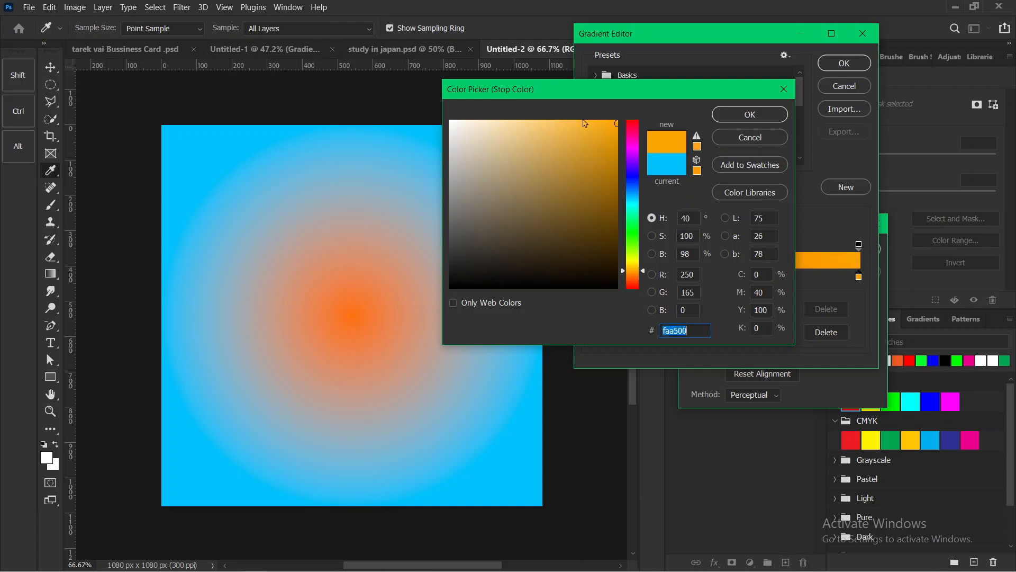
left_click_drag(634, 274, 635, 270)
left_click(592, 121)
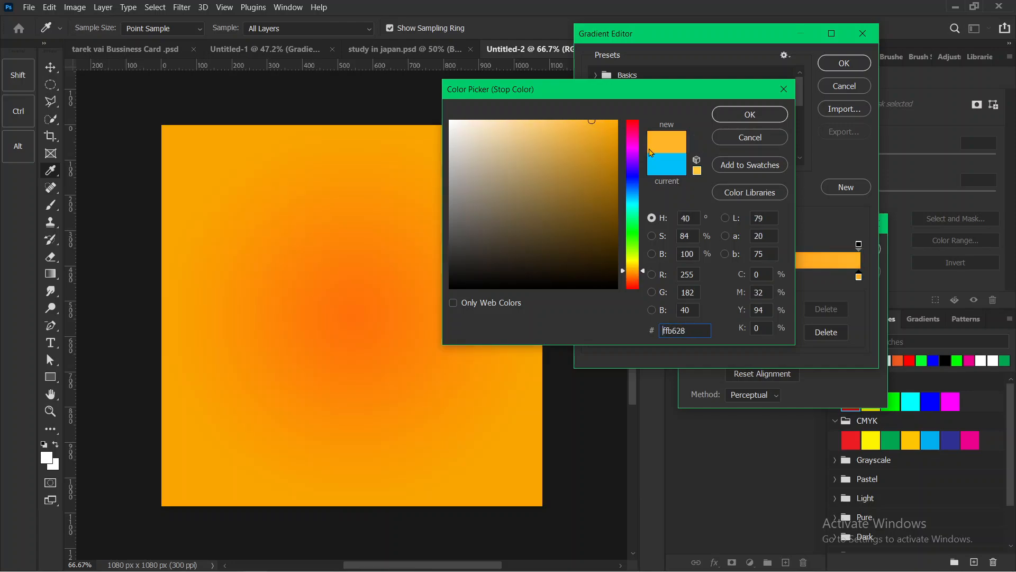
left_click_drag(638, 271, 636, 276)
left_click(558, 120)
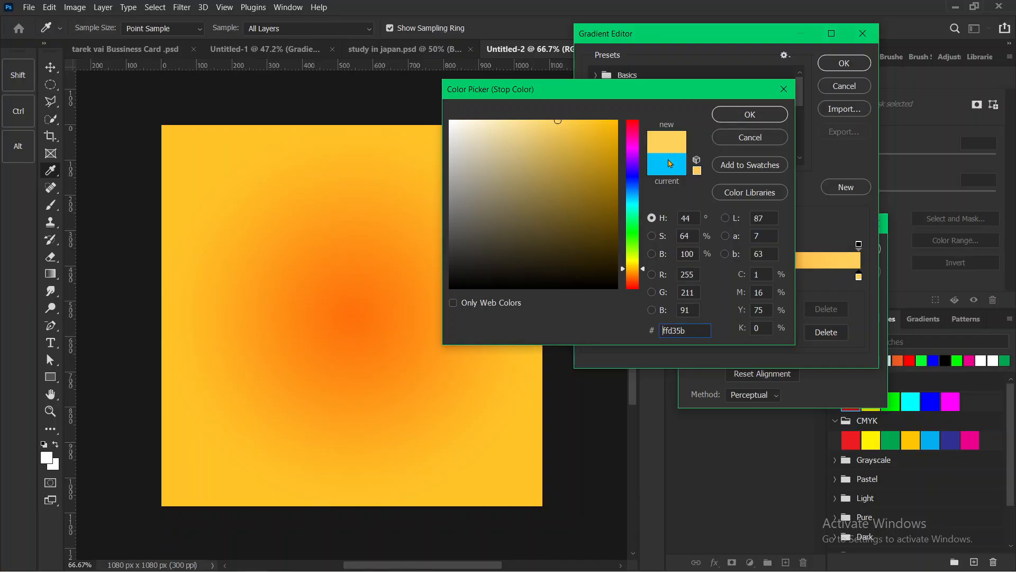
left_click_drag(582, 123, 576, 116)
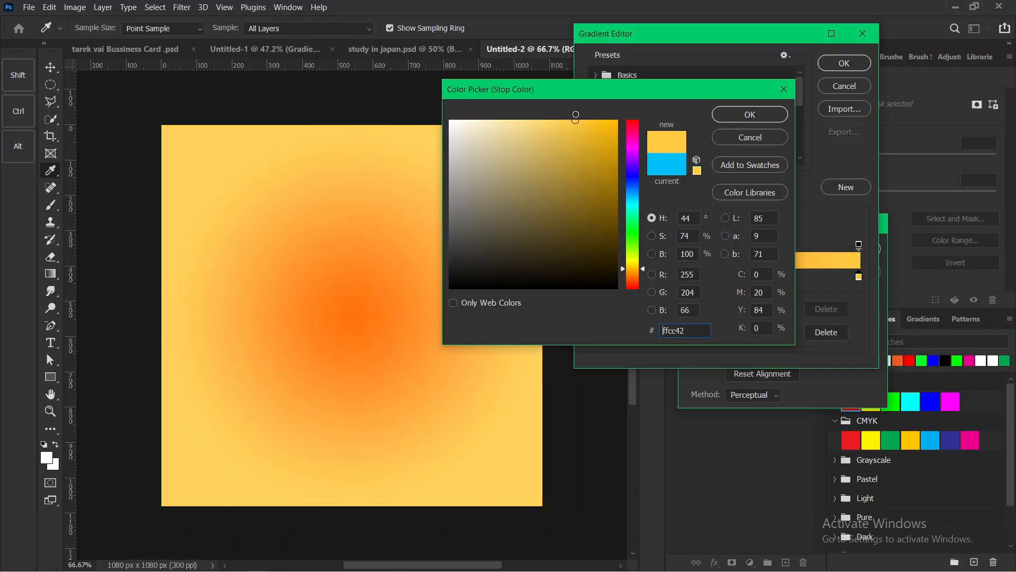
left_click(749, 114)
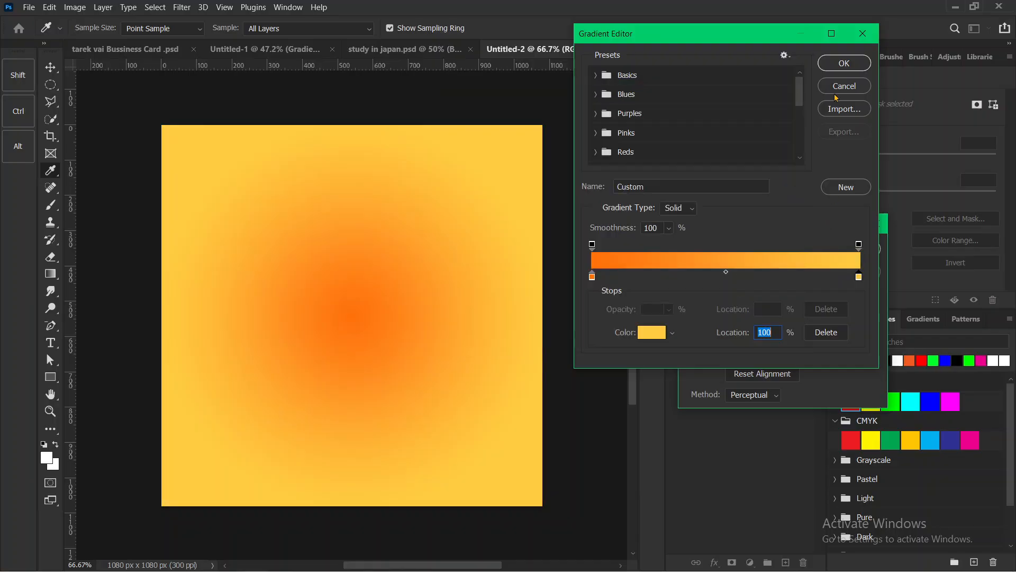
left_click(835, 65)
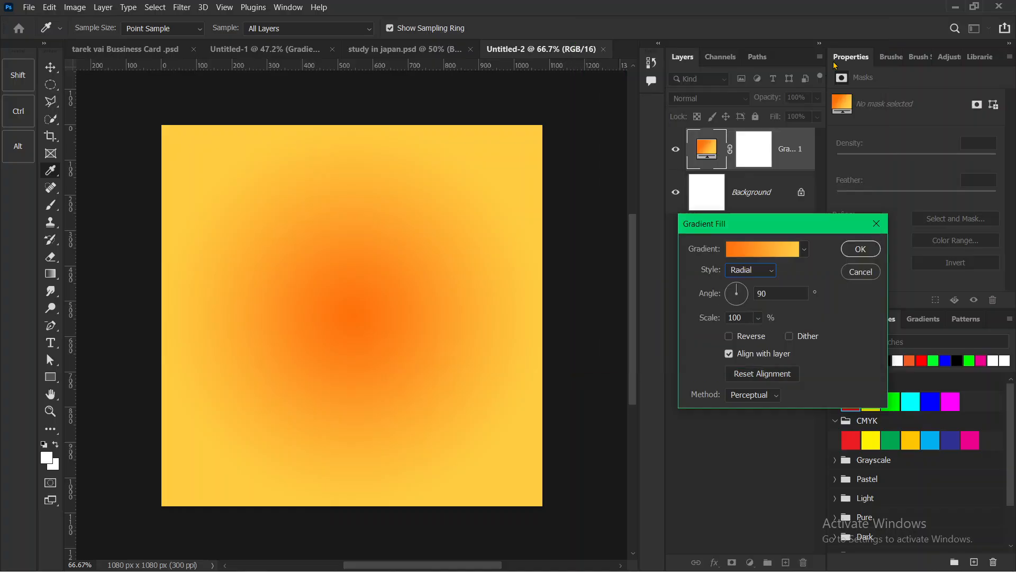
Reverse the radial gradient, set its scale to 150% and apply the gradient fill.
left_click(738, 337)
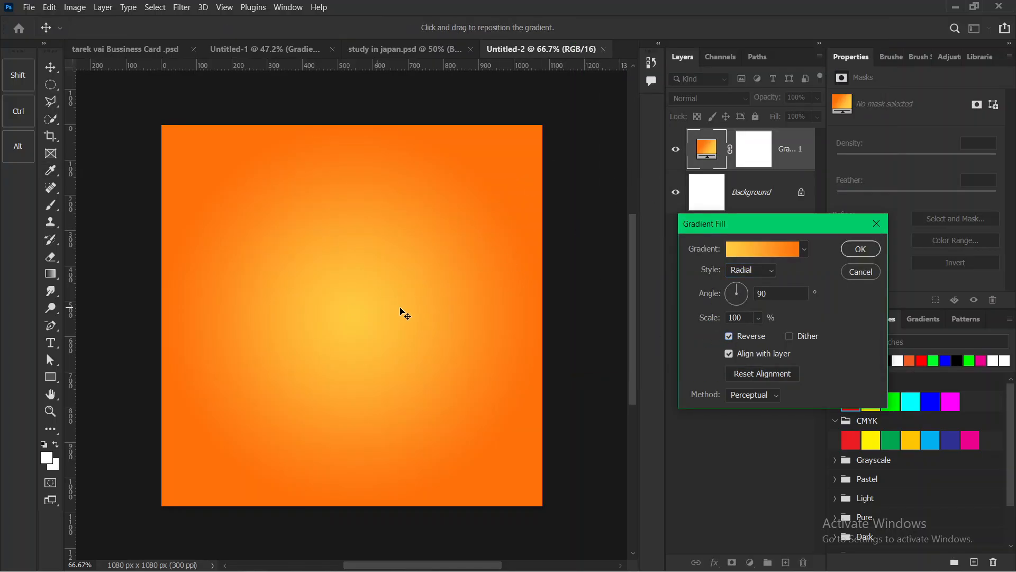
mouse_move(306, 241)
left_mouse_down()
mouse_move(449, 254)
mouse_move(370, 360)
left_mouse_up()
left_click_drag(715, 321, 741, 321)
mouse_move(347, 281)
left_mouse_down()
mouse_move(415, 281)
mouse_move(573, 178)
left_mouse_up()
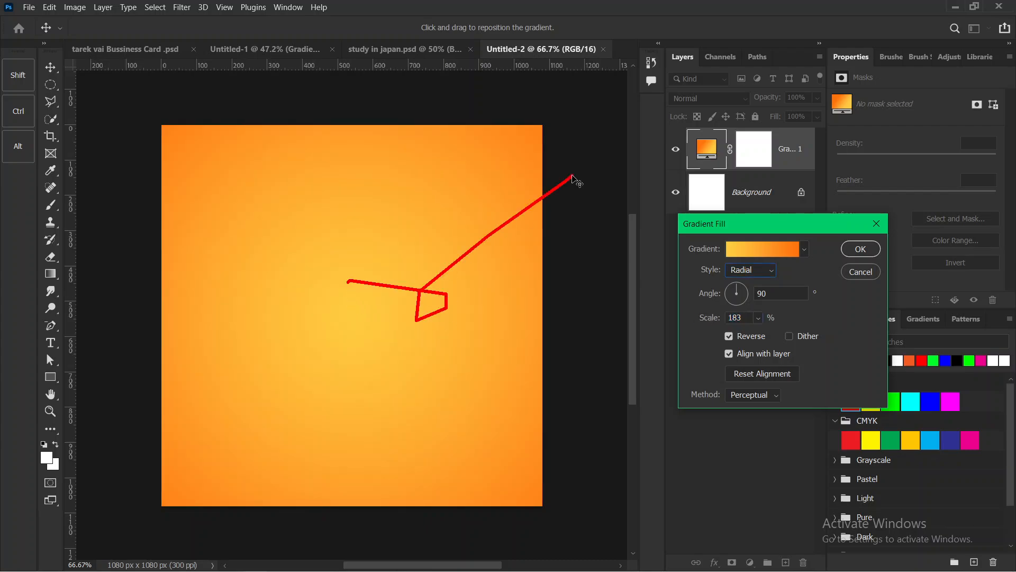
mouse_move(710, 319)
left_mouse_down()
mouse_move(697, 315)
mouse_move(707, 322)
left_mouse_up()
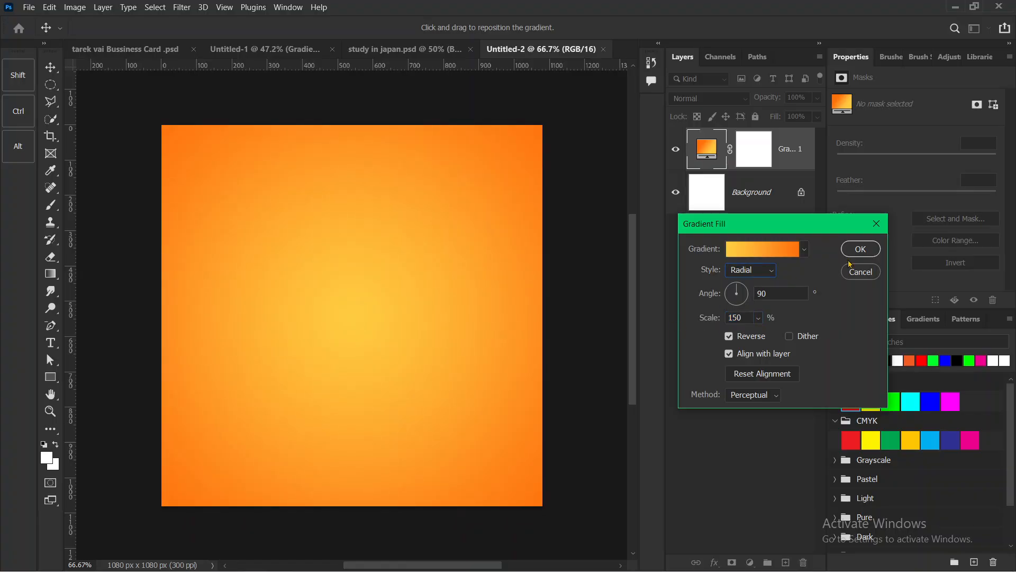
left_click(860, 248)
key("b")
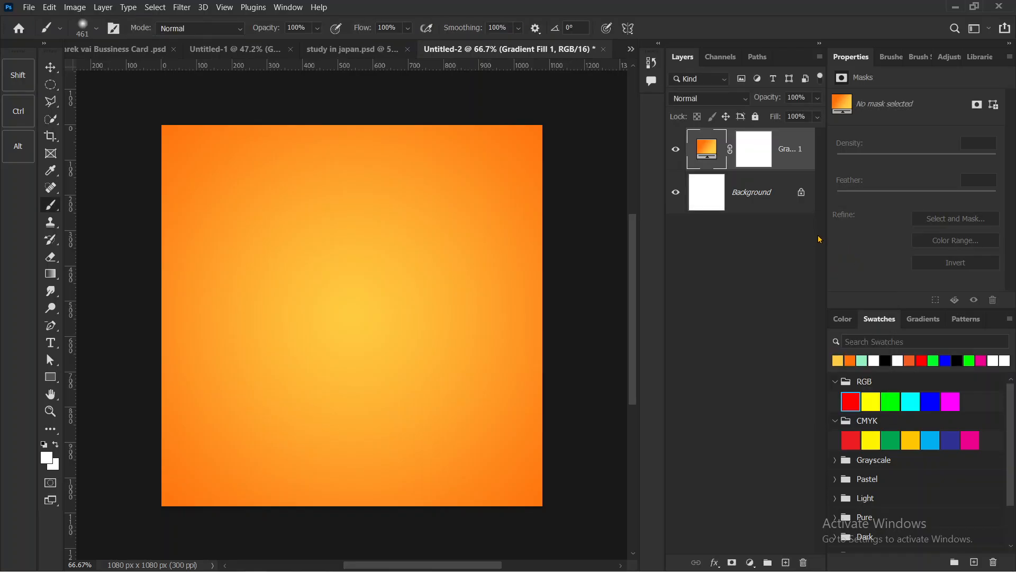
mouse_move(297, 258)
left_mouse_down()
mouse_move(384, 246)
mouse_move(339, 398)
mouse_move(383, 272)
left_mouse_up()
mouse_move(189, 162)
left_mouse_down()
mouse_move(211, 158)
mouse_move(489, 224)
mouse_move(444, 220)
mouse_move(474, 305)
mouse_move(436, 326)
mouse_move(317, 338)
mouse_move(275, 311)
mouse_move(252, 174)
left_mouse_up()
Save the image 1764135010183.jpg received over Bluetooth to the Downloads folder.
key("super")
left_click(871, 562)
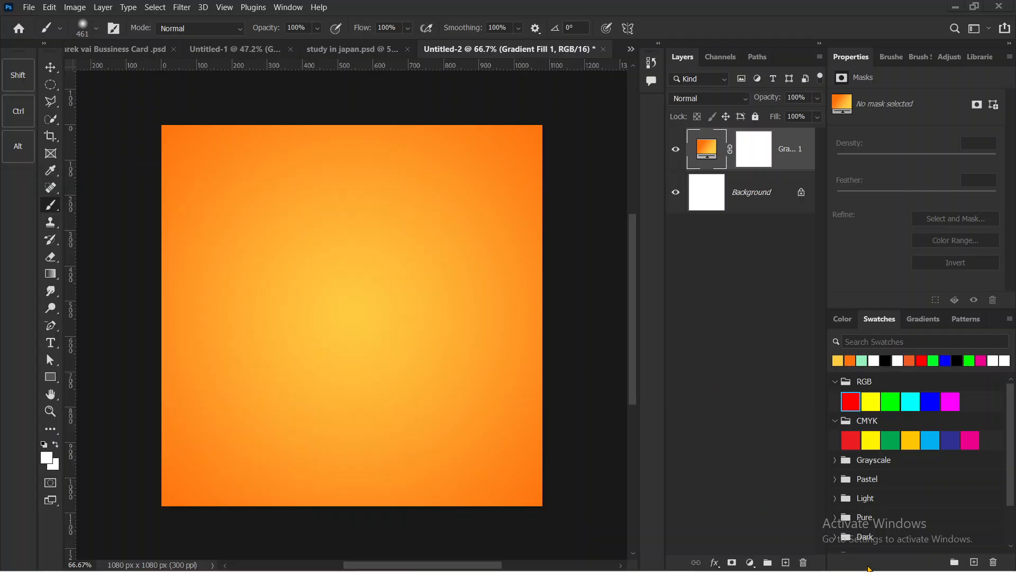
left_click(902, 515)
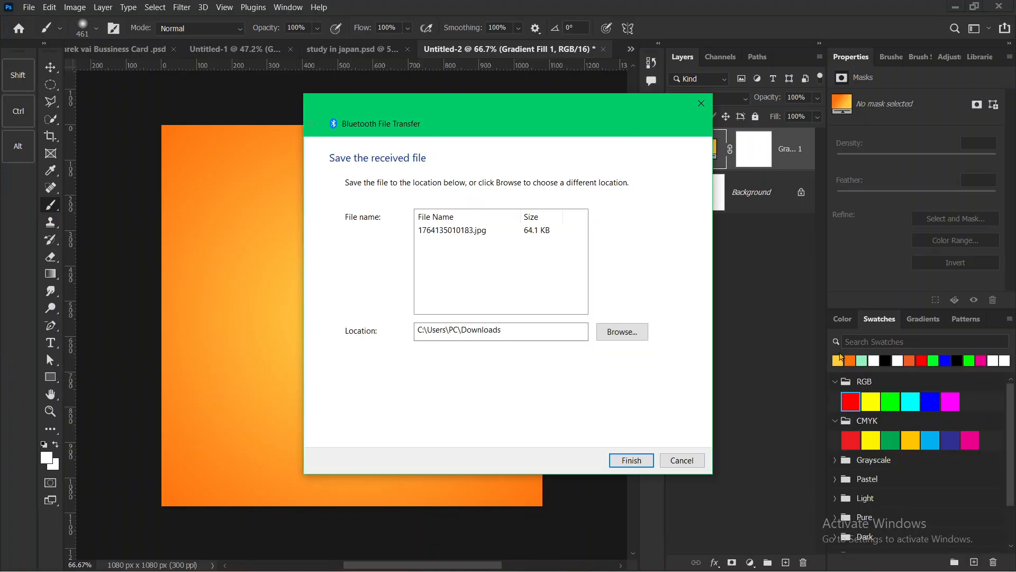
left_click(631, 460)
Place the poster image 1764135010183.jpg from the Downloads folder as an embedded image over the gradient, filling the canvas.
left_click(31, 7)
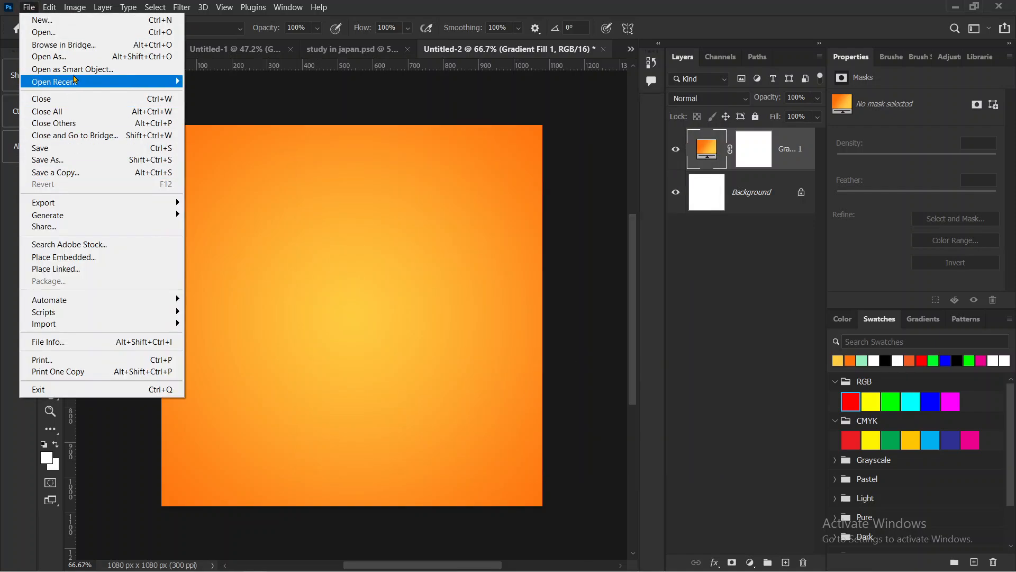
mouse_move(69, 82)
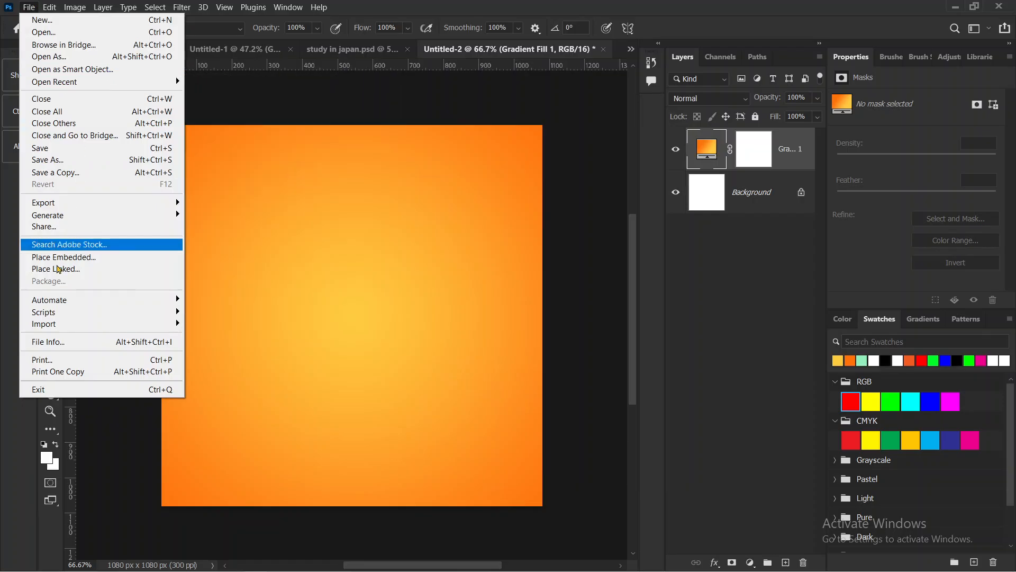
left_click(75, 260)
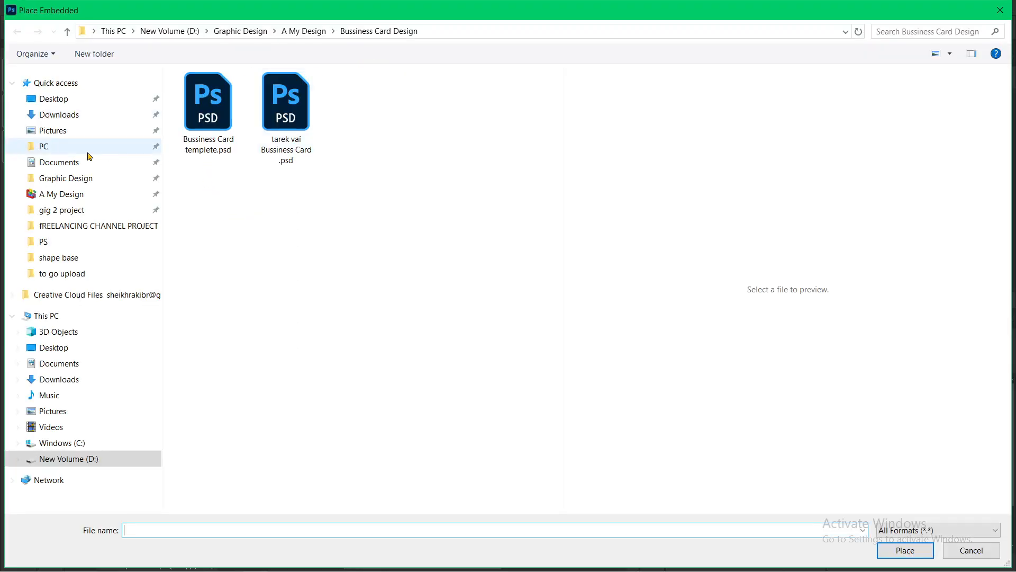
left_click(48, 115)
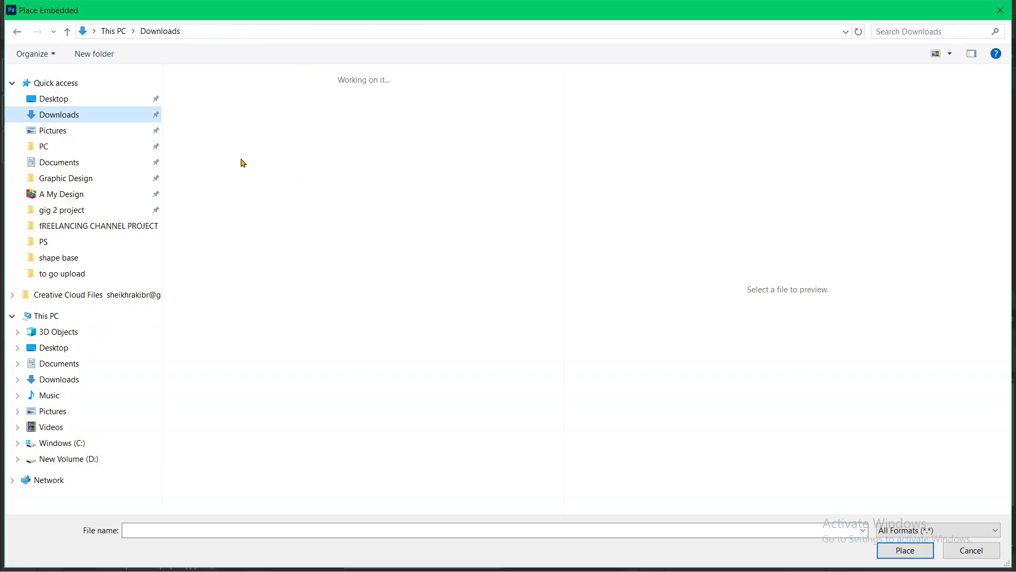
left_click(242, 159)
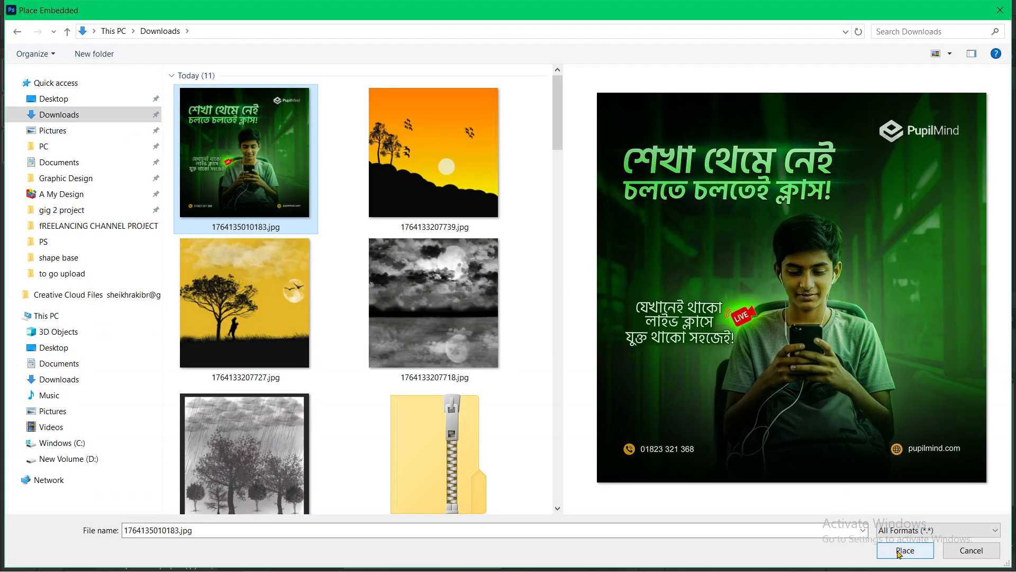
left_click(904, 550)
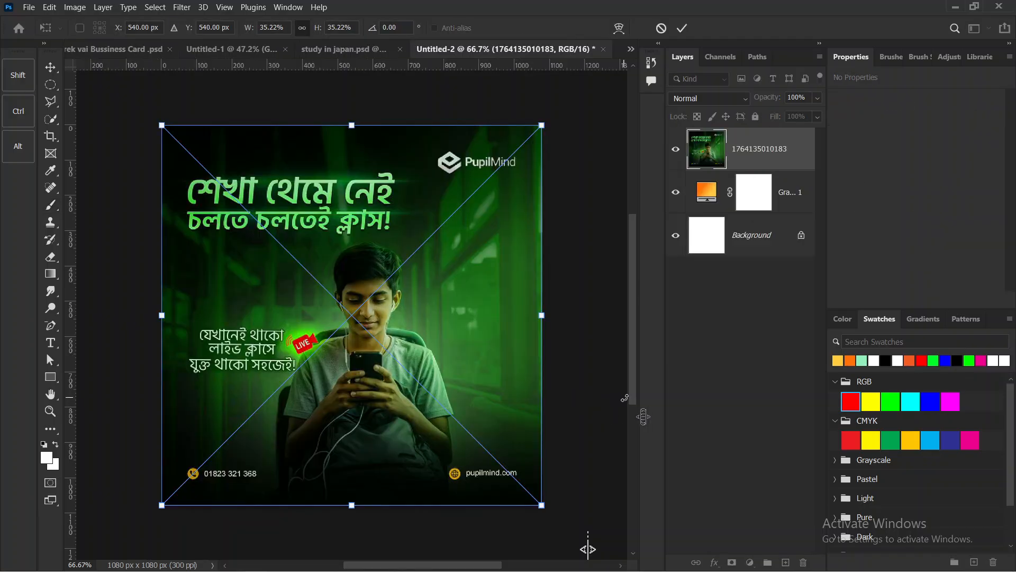
left_click(688, 27)
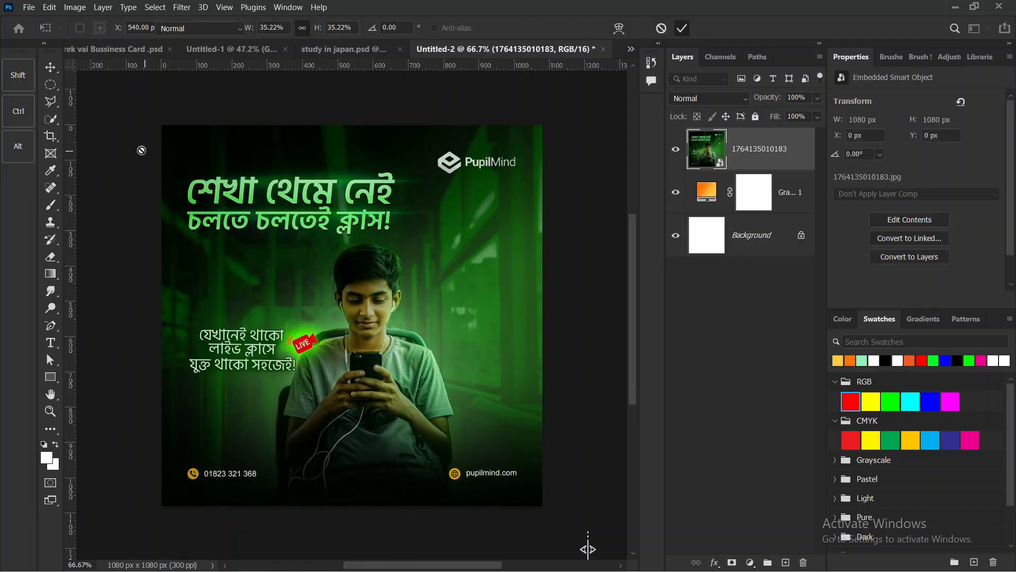
key("b")
mouse_move(138, 142)
left_mouse_down()
mouse_move(569, 200)
mouse_move(593, 366)
mouse_move(472, 184)
mouse_move(481, 419)
mouse_move(297, 182)
left_mouse_up()
key("Escape")
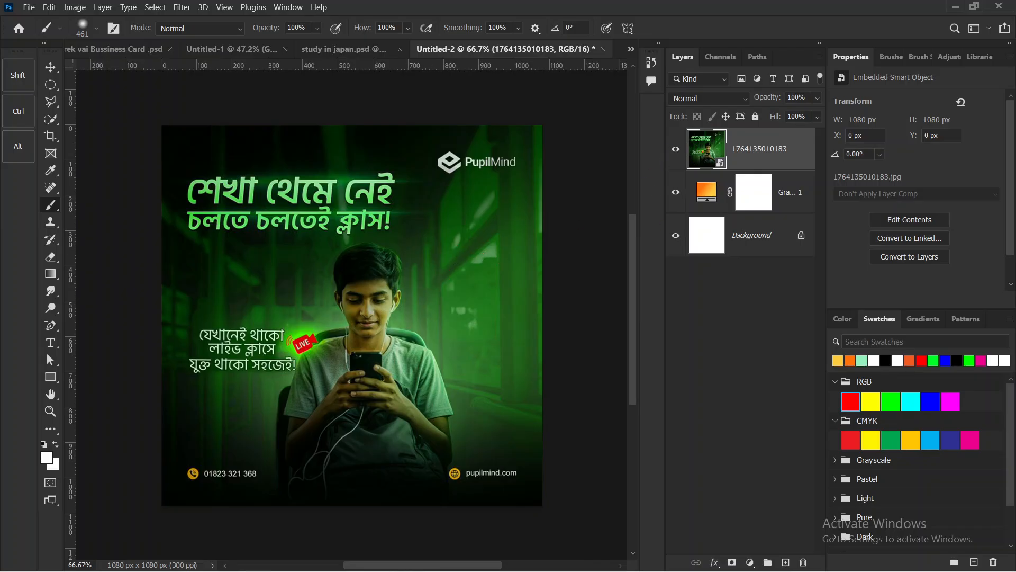
Switch to the web browser and search for "class room images" in a new tab.
key("super")
mouse_move(136, 568)
left_click(117, 524)
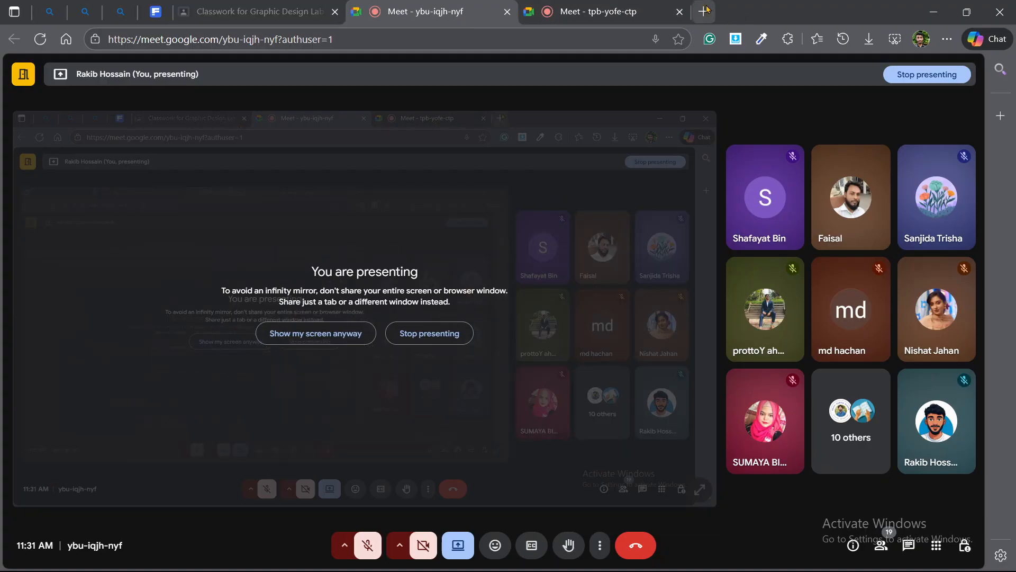
left_click(705, 12)
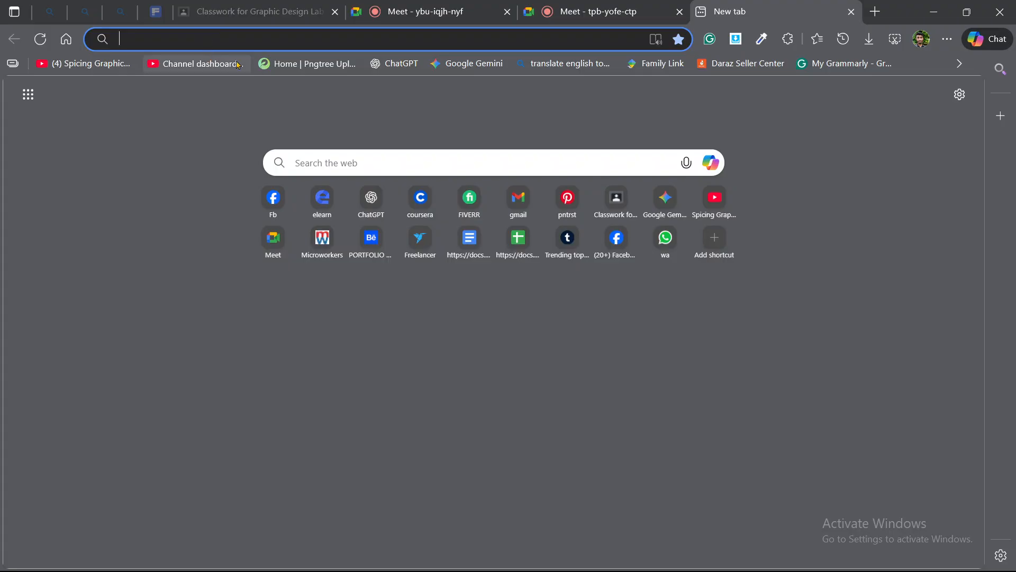
type("st")
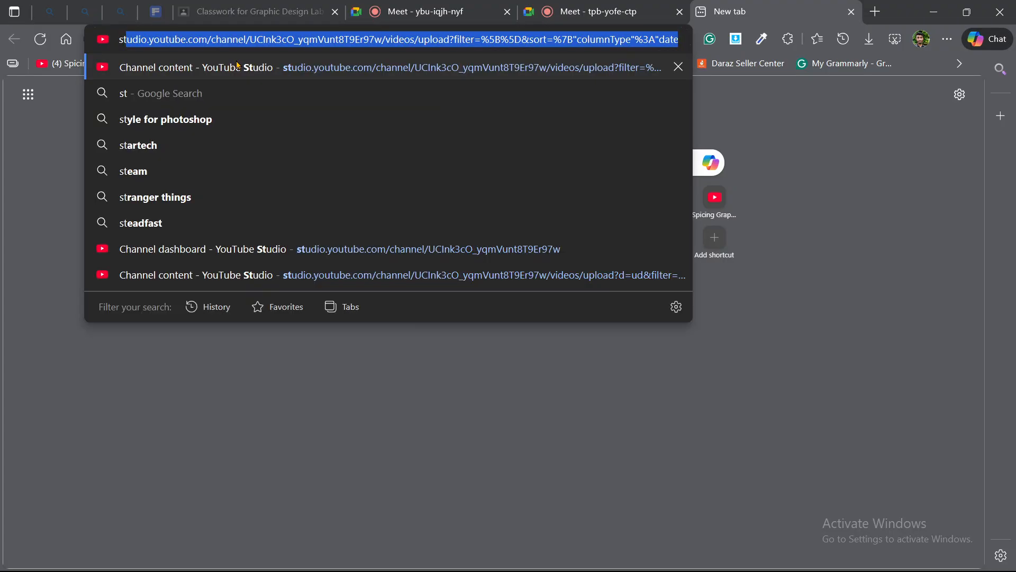
key("BackSpace")
key("BackSpace")
type("cl")
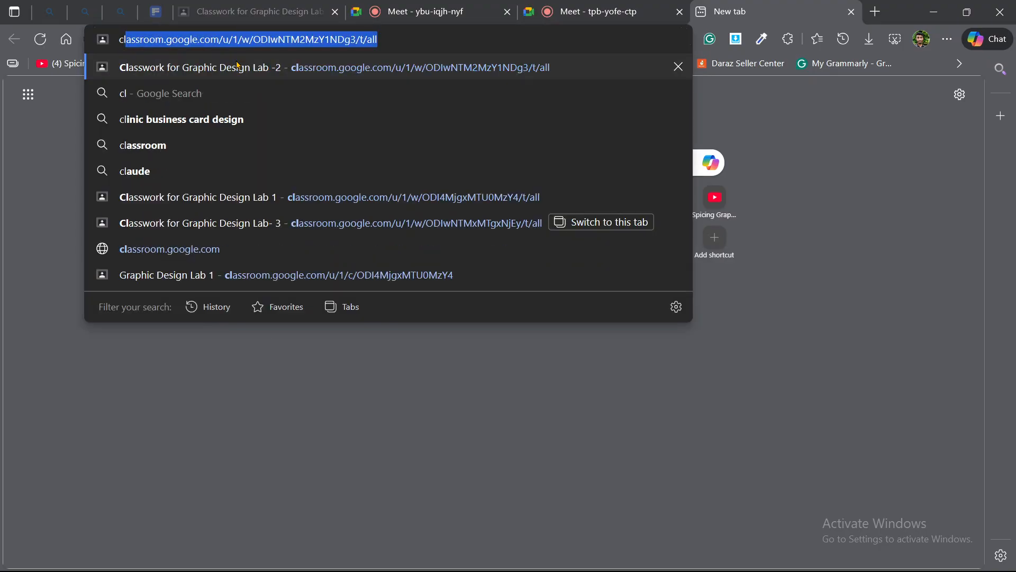
type("ass room")
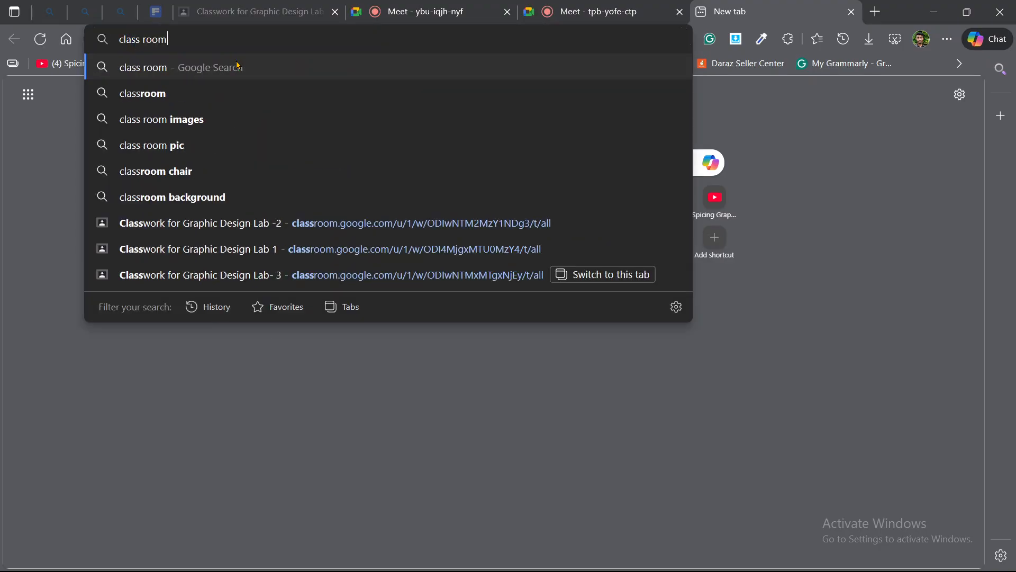
type(" im")
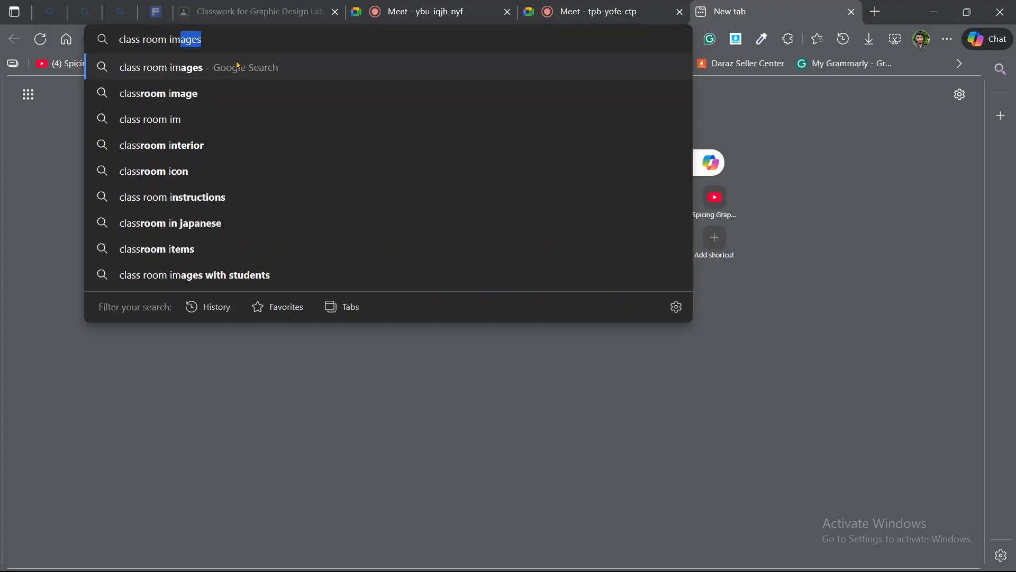
type("ages")
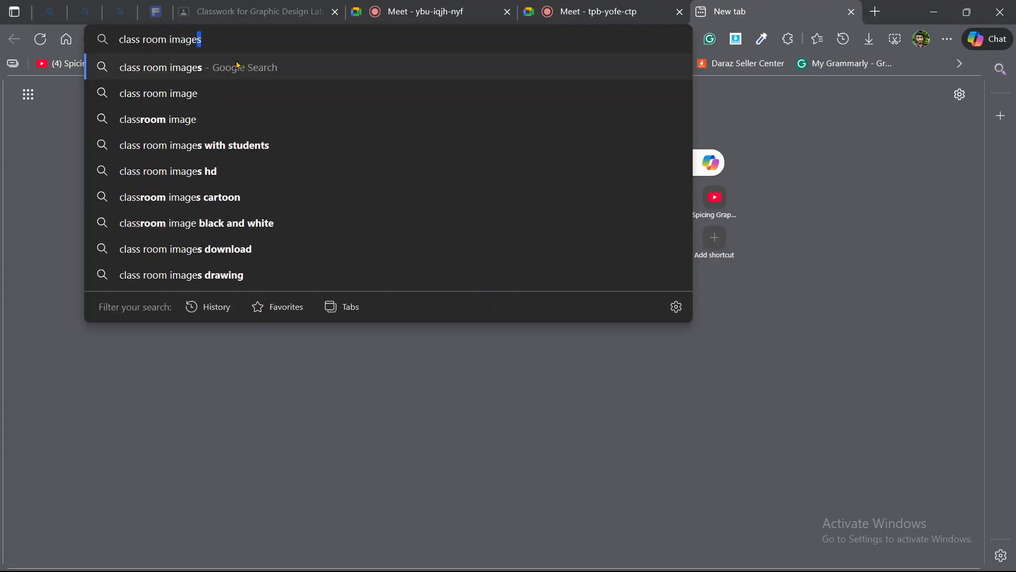
left_click(238, 66)
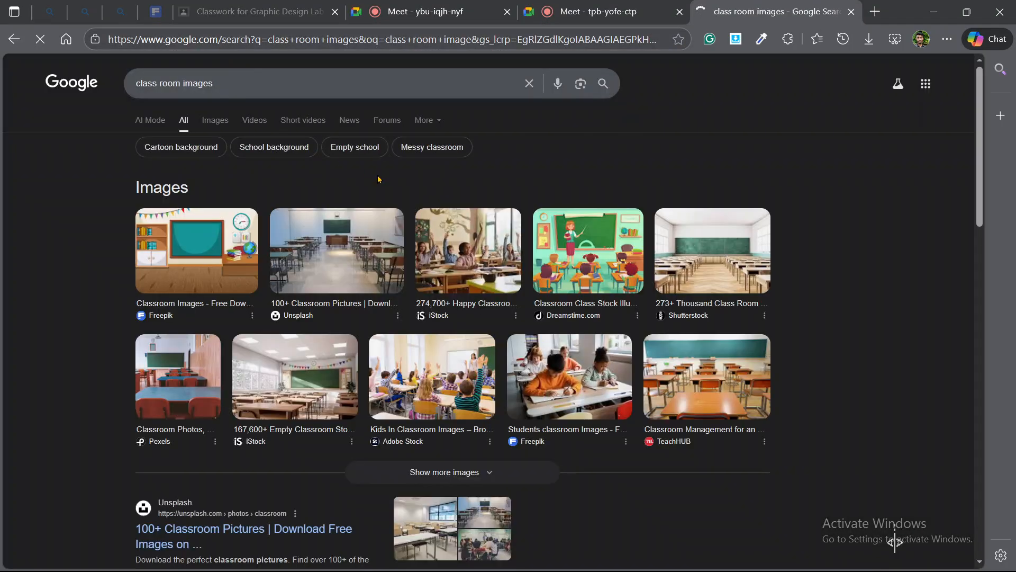
Circle the Freepik classroom images result with an on-screen annotation and clear the marking.
scroll(351, 305, "down", 5)
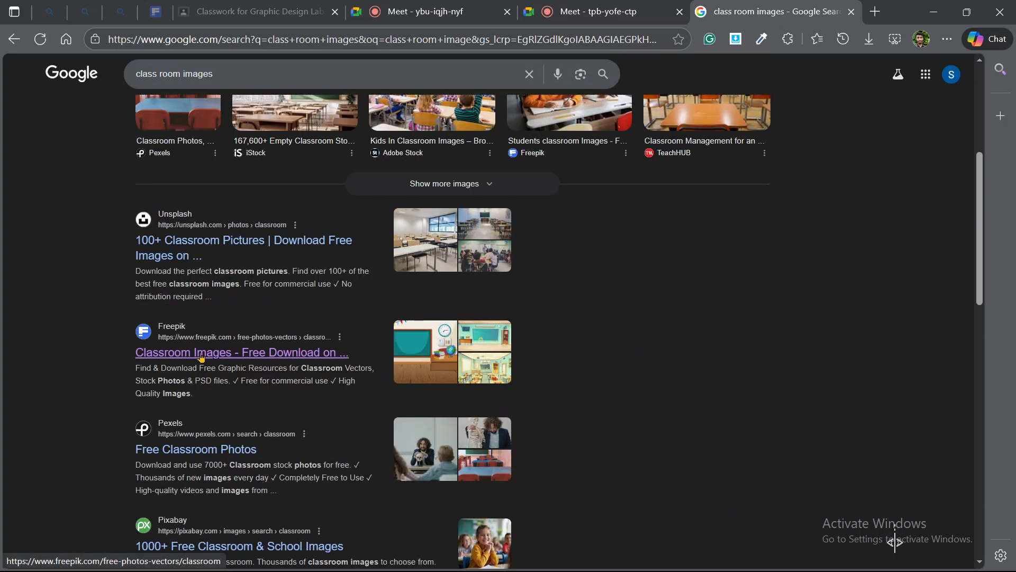
mouse_move(131, 332)
left_mouse_down()
mouse_move(246, 392)
mouse_move(193, 327)
left_mouse_up()
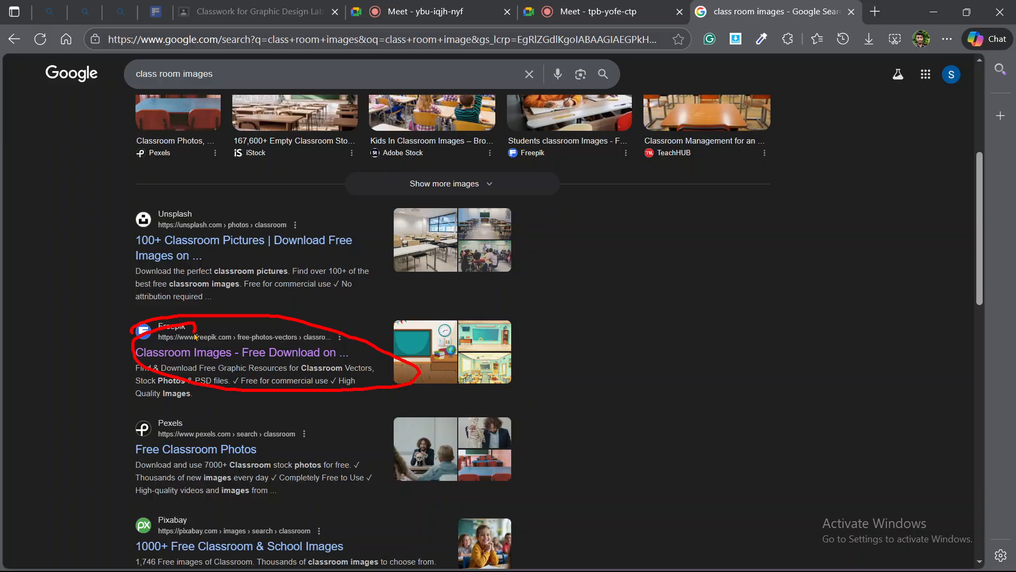
key("Escape")
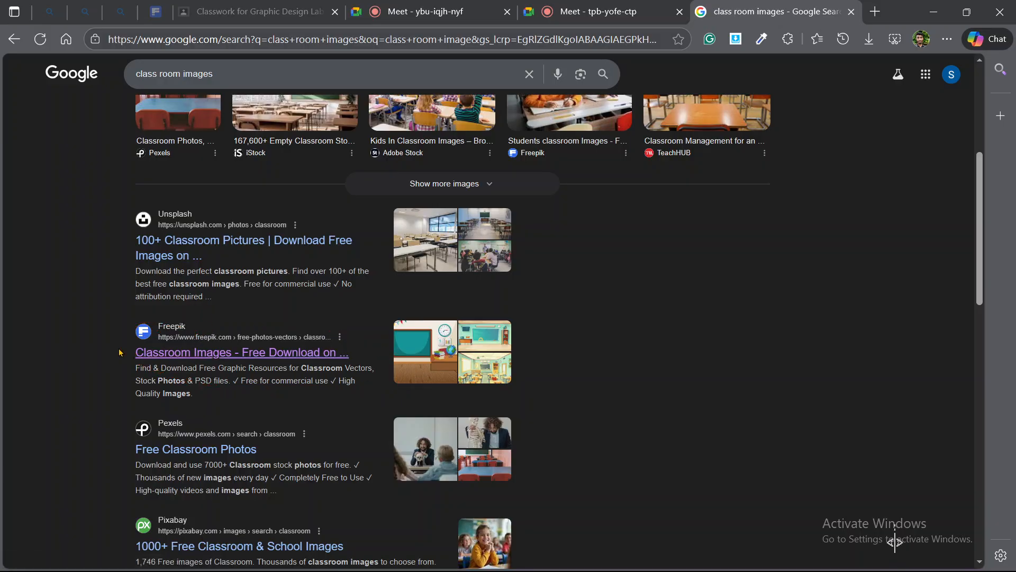
Point out the Pexels, Pixabay, Unsplash and Freepik classroom results with freehand on-screen outlines.
scroll(280, 378, "down", 1)
mouse_move(121, 367)
left_mouse_down()
mouse_move(117, 354)
mouse_move(307, 407)
left_mouse_up()
left_click_drag(117, 445, 310, 510)
mouse_move(119, 330)
left_mouse_down()
mouse_move(313, 349)
mouse_move(328, 490)
mouse_move(116, 494)
mouse_move(101, 400)
mouse_move(110, 331)
mouse_move(147, 332)
left_mouse_up()
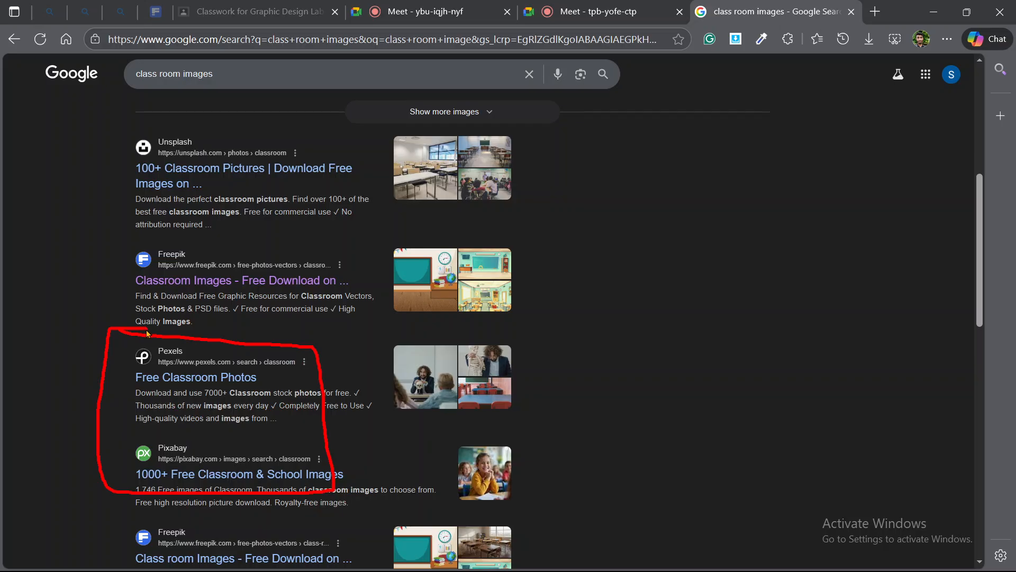
left_click_drag(128, 148, 198, 191)
scroll(247, 300, "down", 3)
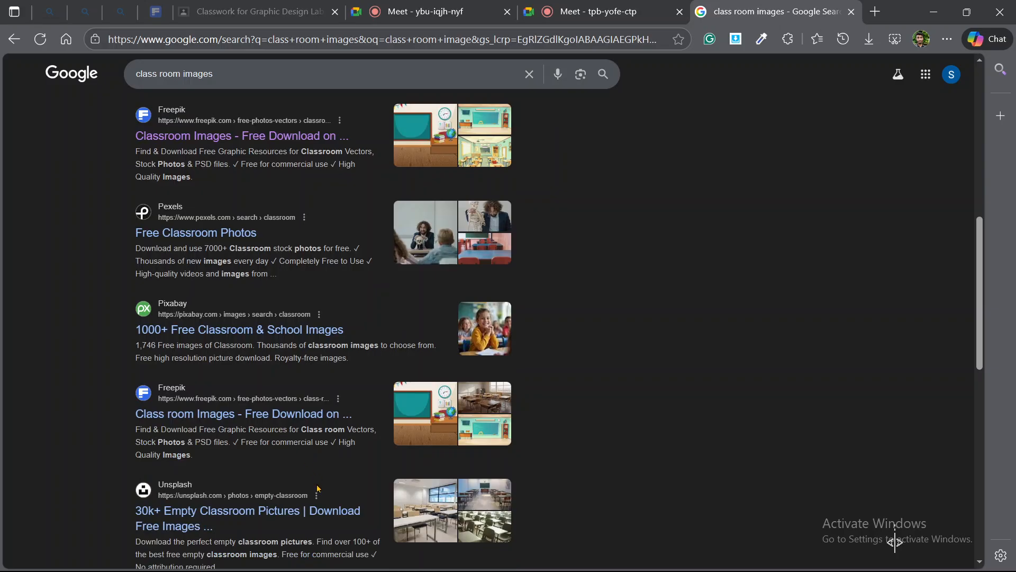
mouse_move(121, 470)
left_mouse_down()
mouse_move(225, 460)
mouse_move(186, 531)
left_mouse_up()
scroll(279, 481, "up", 4)
scroll(279, 480, "up", 1)
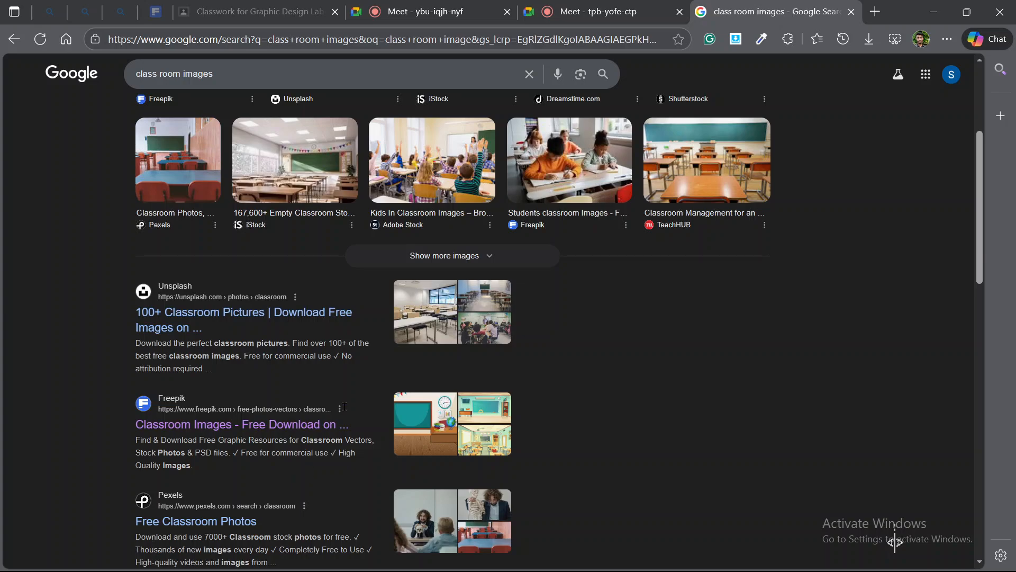
mouse_move(104, 393)
left_mouse_down()
mouse_move(365, 411)
mouse_move(177, 474)
mouse_move(97, 393)
left_mouse_up()
scroll(299, 448, "up", 1)
scroll(299, 448, "up", 2)
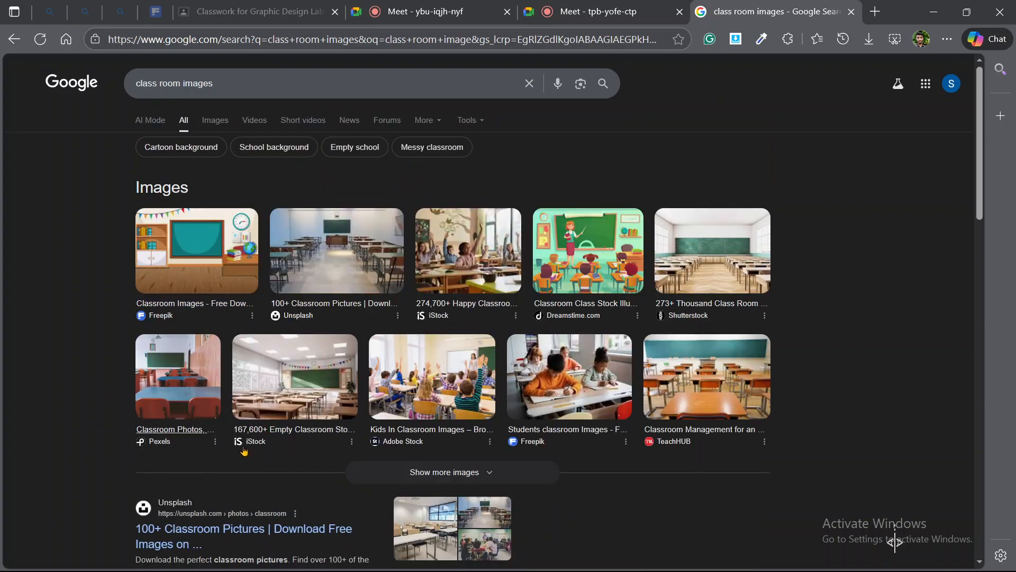
Open the Pixabay classroom search result and look through its royalty-free photos for a suitable classroom image.
scroll(283, 465, "down", 5)
left_click(180, 475)
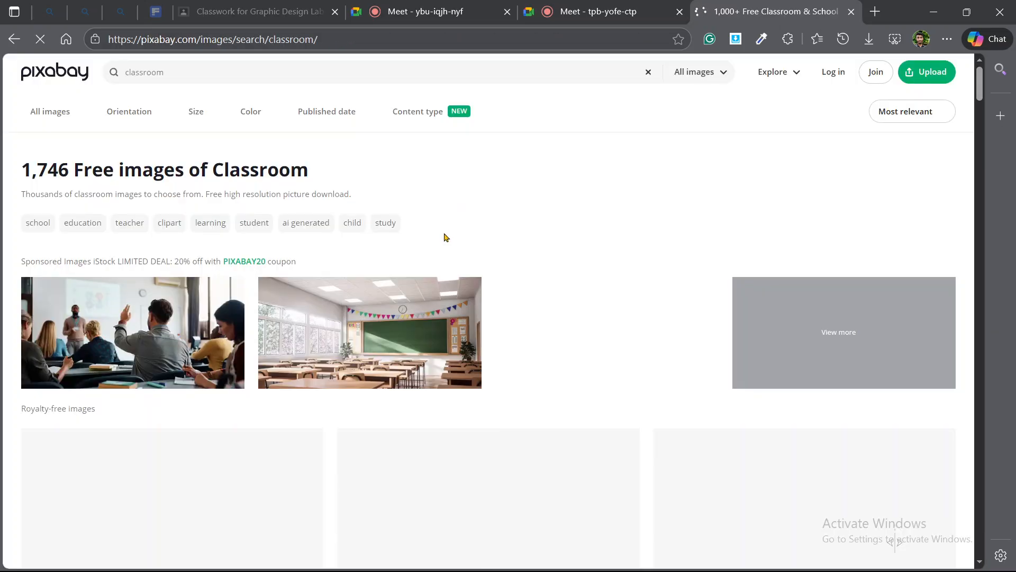
scroll(328, 297, "down", 4)
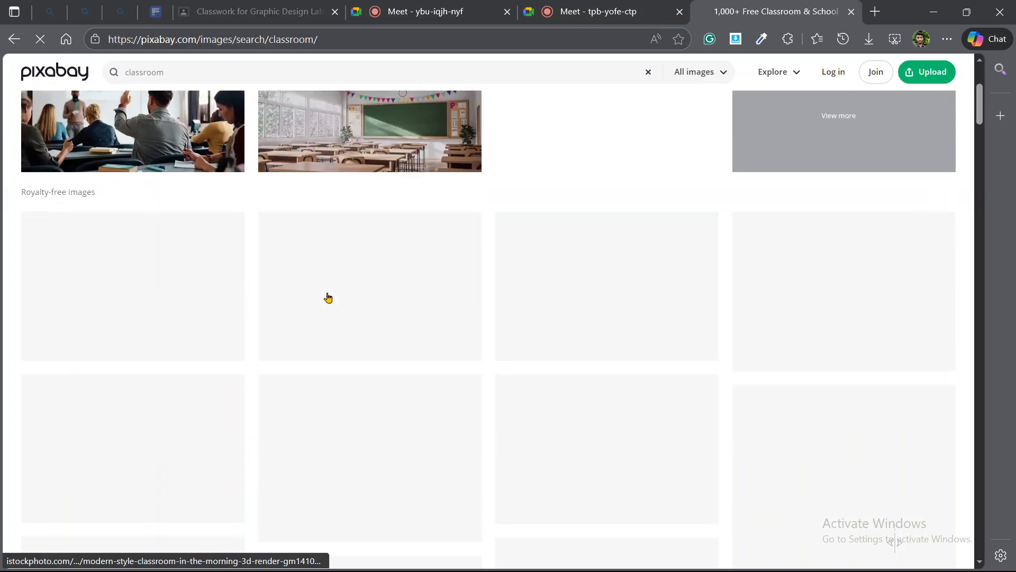
scroll(427, 327, "down", 1)
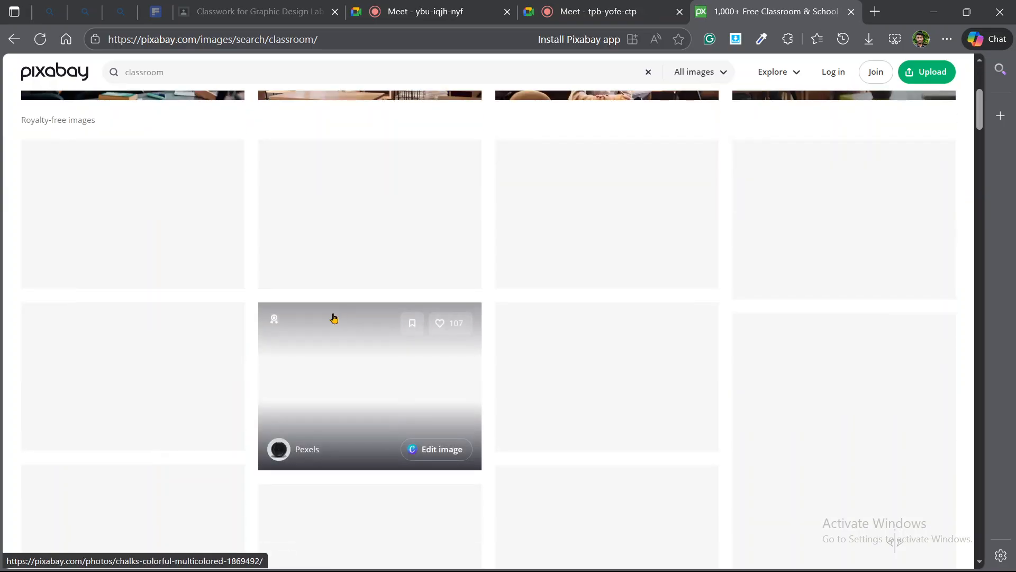
scroll(479, 363, "up", 2)
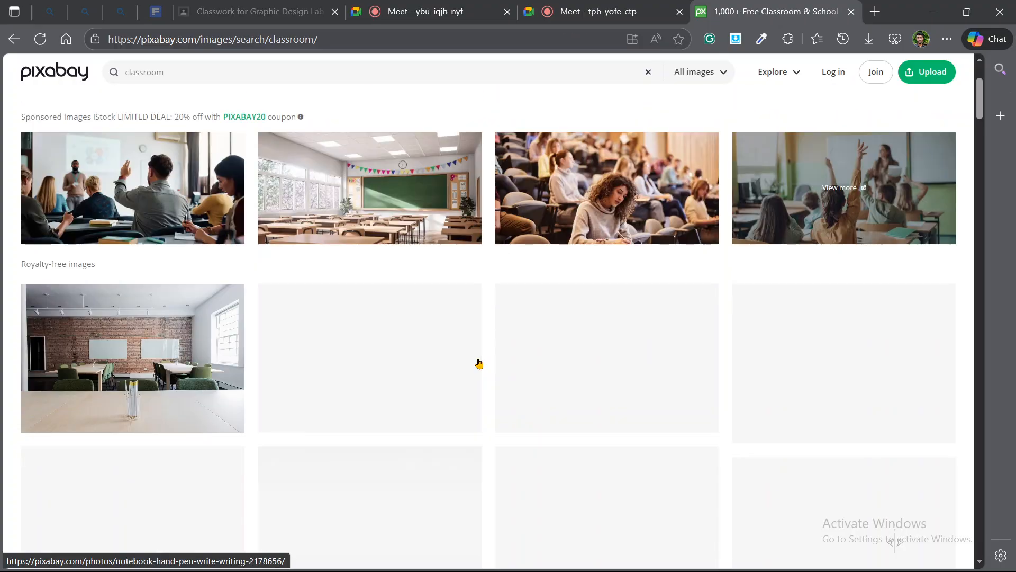
scroll(479, 363, "down", 2)
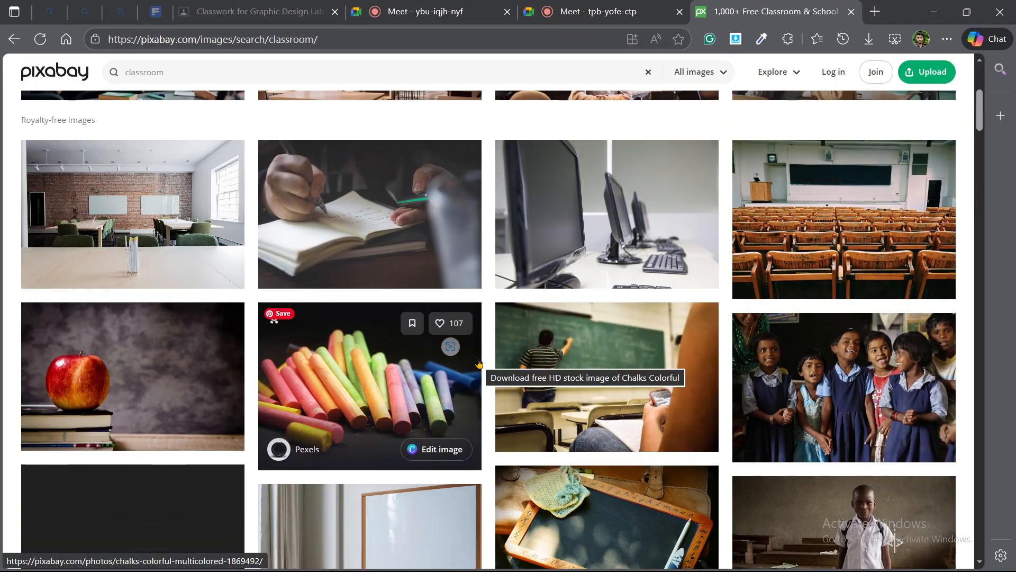
scroll(479, 363, "down", 3)
scroll(478, 363, "down", 8)
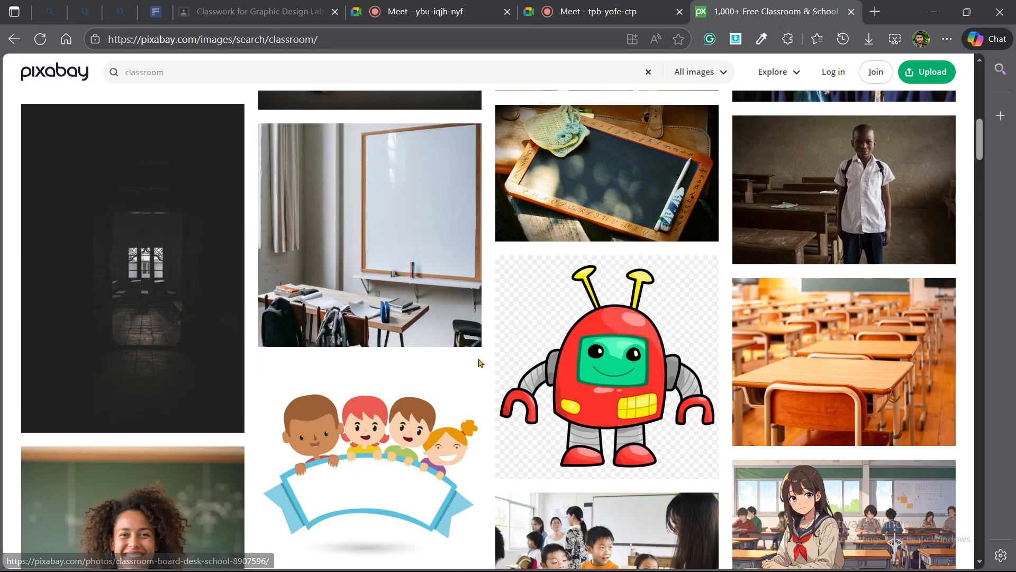
scroll(478, 363, "down", 3)
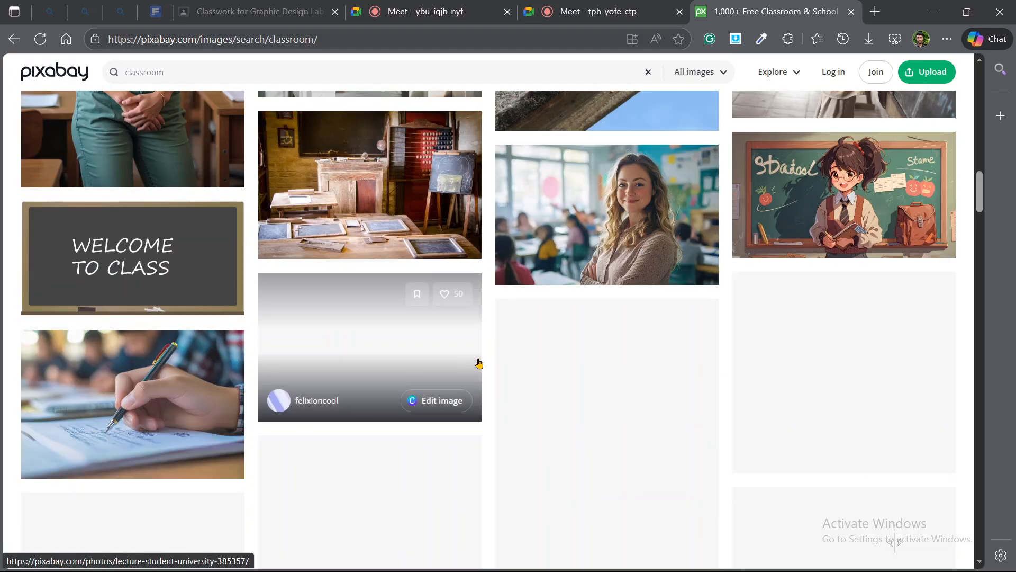
scroll(479, 363, "up", 8)
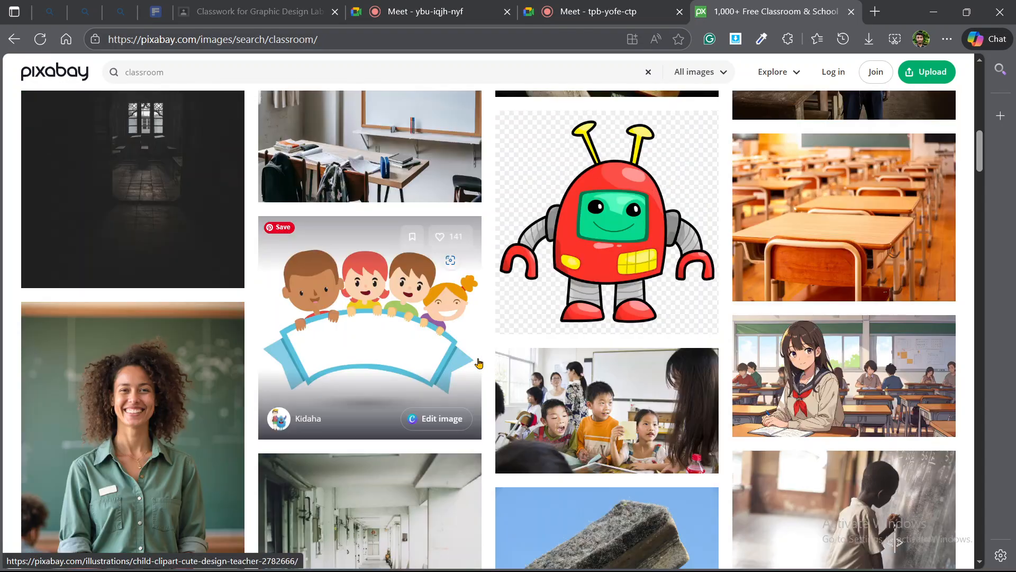
scroll(388, 341, "up", 7)
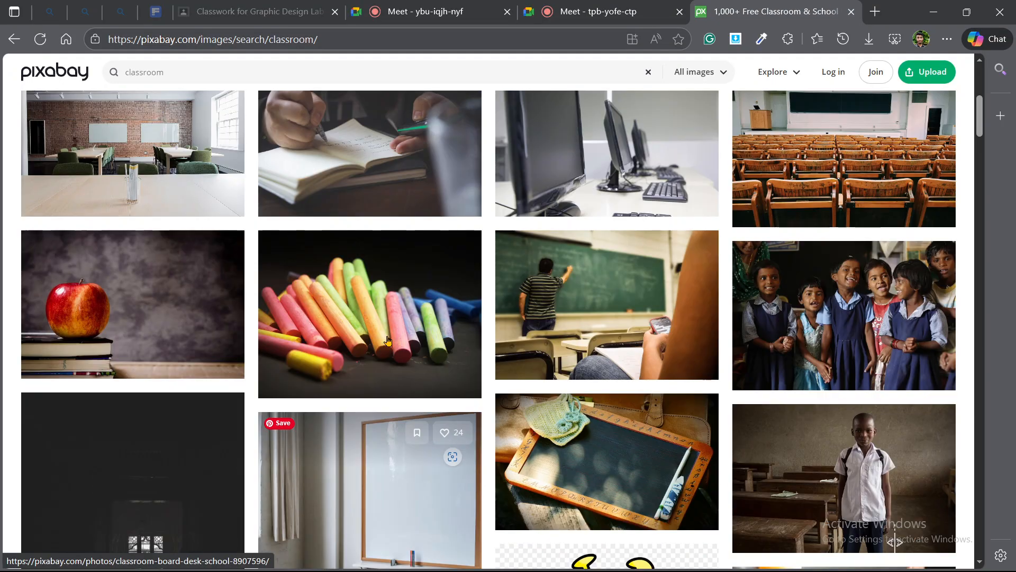
scroll(387, 341, "up", 3)
scroll(387, 341, "down", 8)
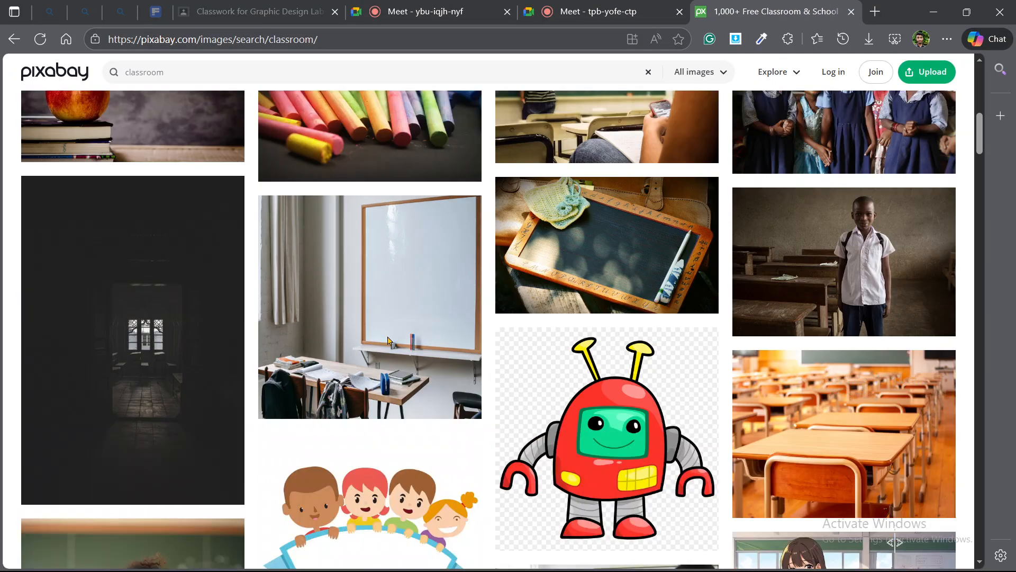
scroll(388, 341, "up", 4)
scroll(399, 344, "up", 2)
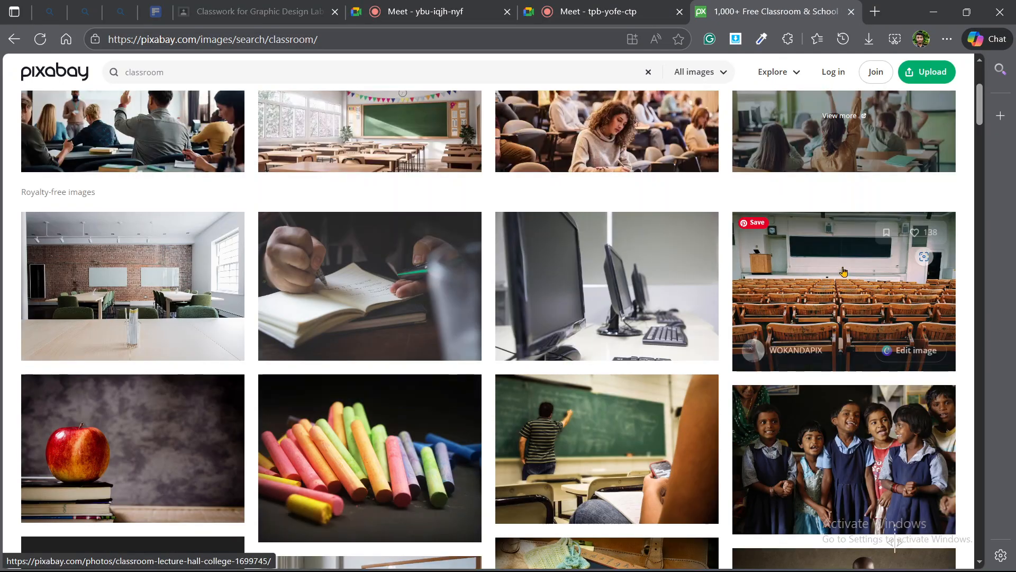
scroll(752, 326, "up", 1)
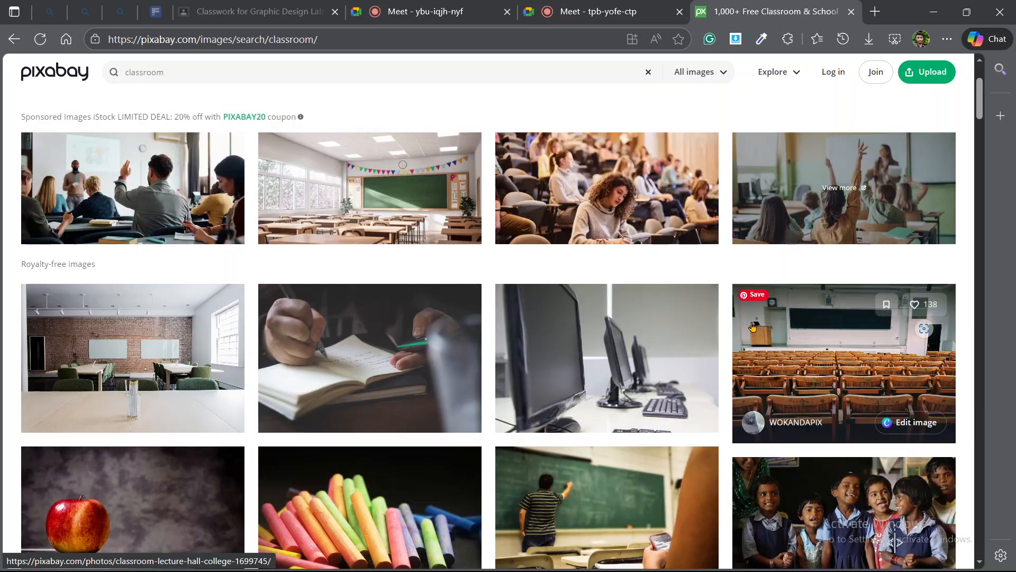
Circle the sponsored iStock coupon notice above the Pixabay classroom results with a freehand on-screen annotation.
scroll(752, 327, "up", 1)
mouse_move(15, 181)
left_mouse_down()
mouse_move(79, 181)
mouse_move(933, 339)
mouse_move(34, 257)
mouse_move(16, 185)
left_mouse_up()
mouse_move(1, 175)
left_mouse_down()
mouse_move(125, 185)
mouse_move(111, 172)
mouse_move(69, 196)
mouse_move(143, 182)
mouse_move(279, 194)
left_mouse_up()
left_click_drag(165, 195, 366, 193)
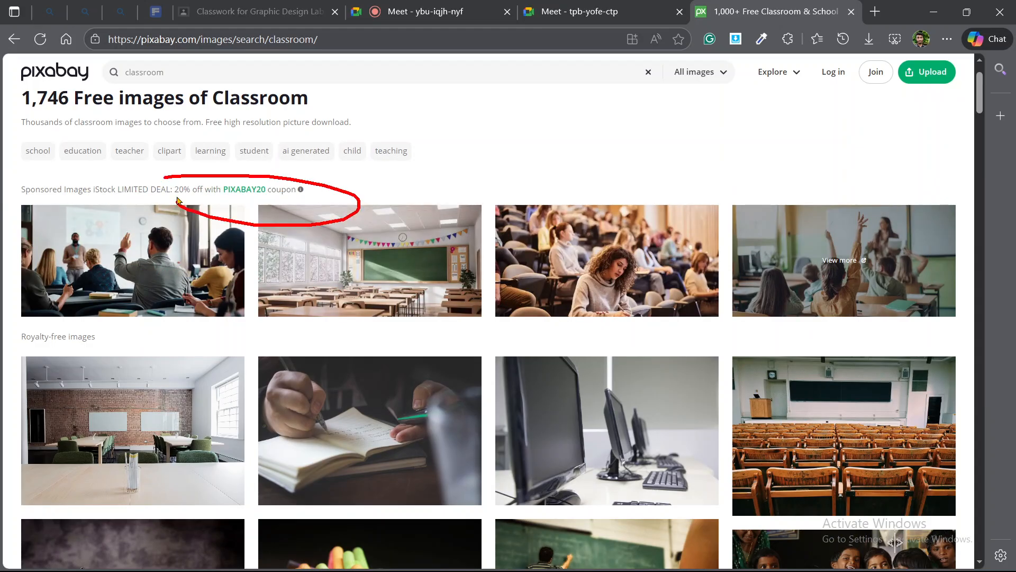
Browse the Pixabay classroom results and open the black-and-white high school corridor photo in a new tab.
scroll(638, 351, "down", 4)
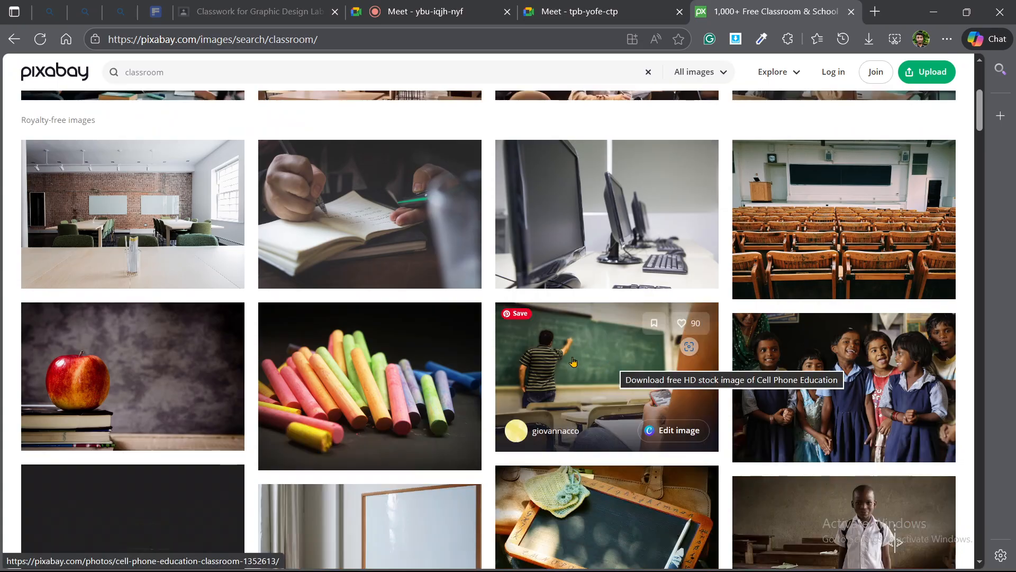
scroll(572, 361, "down", 14)
scroll(570, 361, "down", 15)
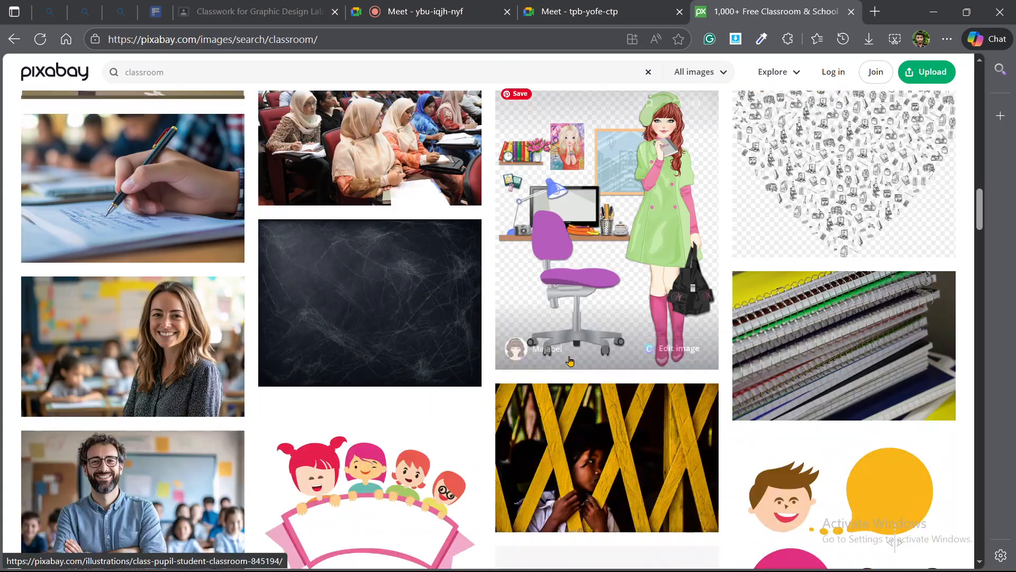
scroll(570, 361, "down", 3)
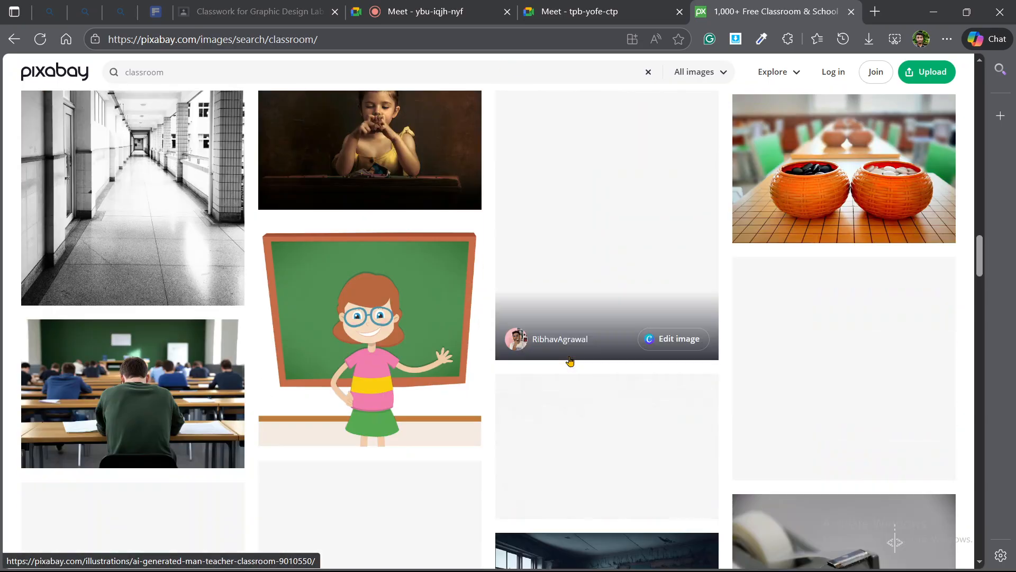
scroll(483, 370, "up", 3)
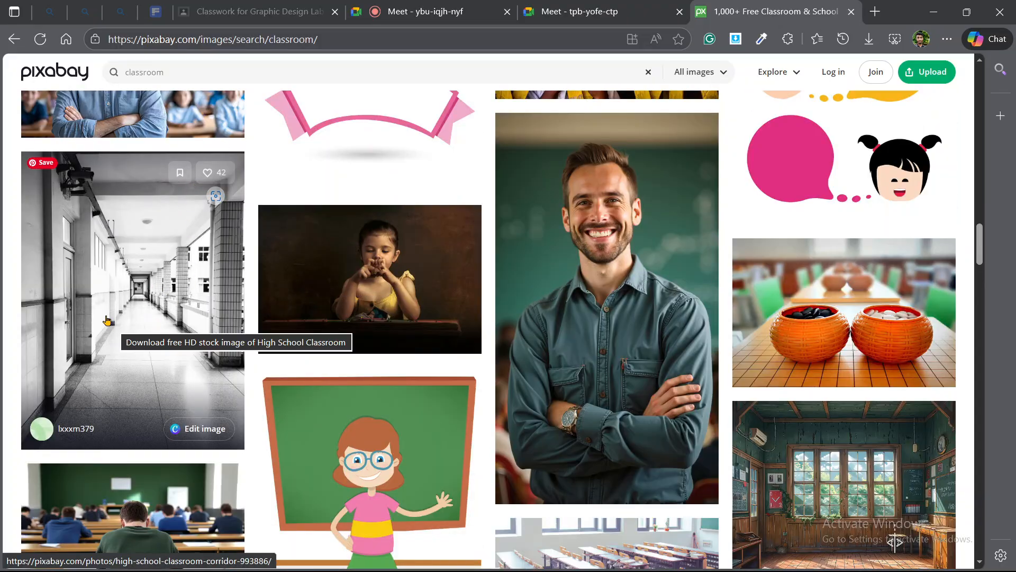
middle_click(165, 342)
Open the illustration of the wooden classroom with large windows in a new tab and look through further classroom results.
scroll(410, 365, "down", 2)
scroll(410, 365, "down", 3)
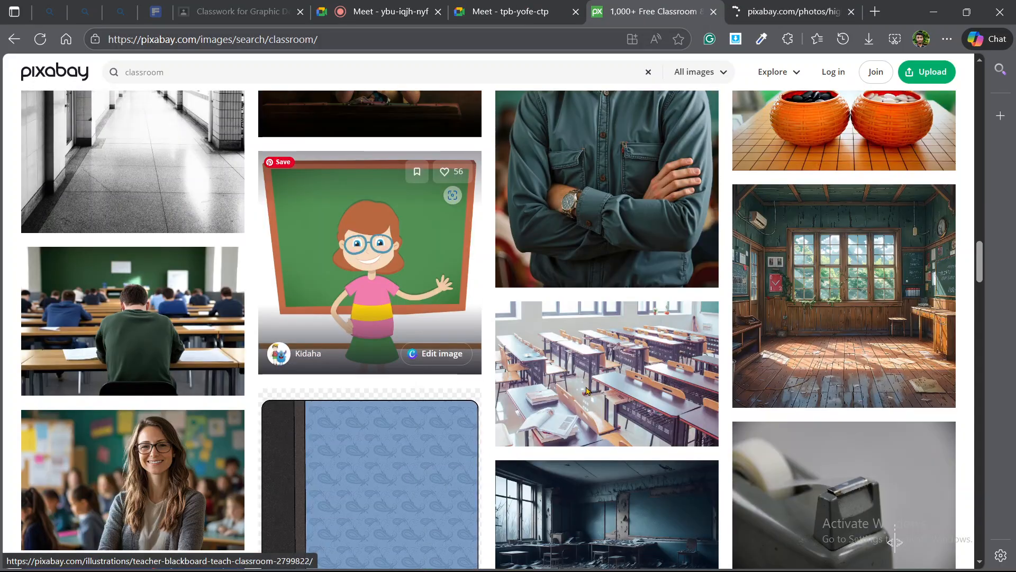
middle_click(794, 389)
scroll(794, 389, "up", 2)
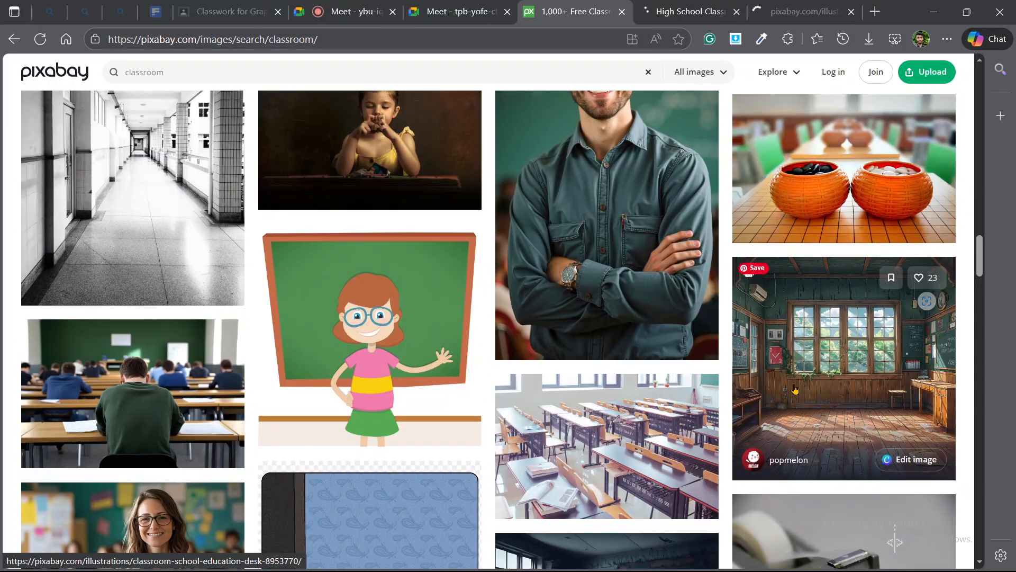
scroll(576, 406, "down", 8)
scroll(576, 407, "down", 15)
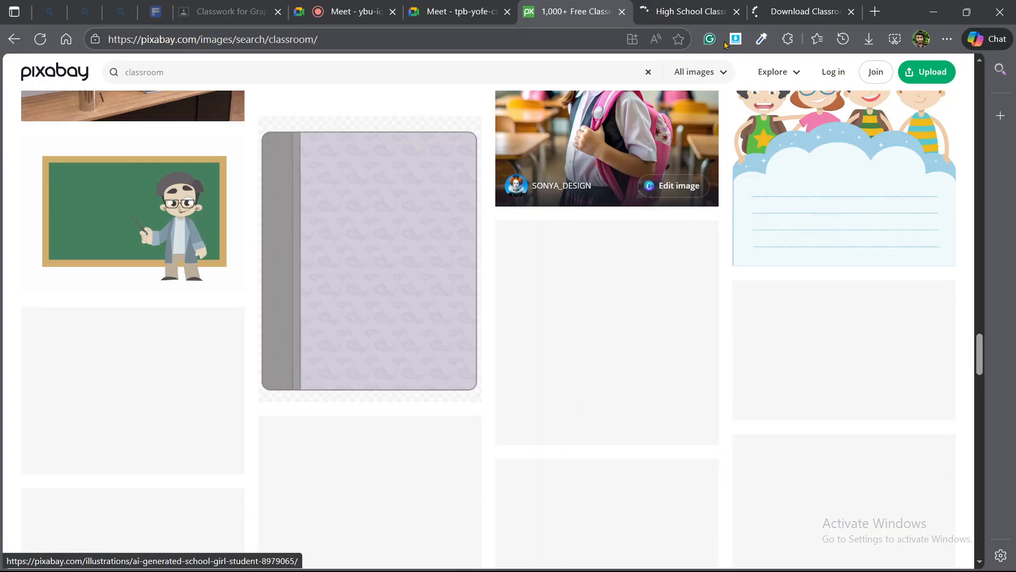
Look through the related images on the high school corridor photo's page and open the white building corridor photo in a new tab.
key("ctrl+Tab")
scroll(481, 359, "down", 13)
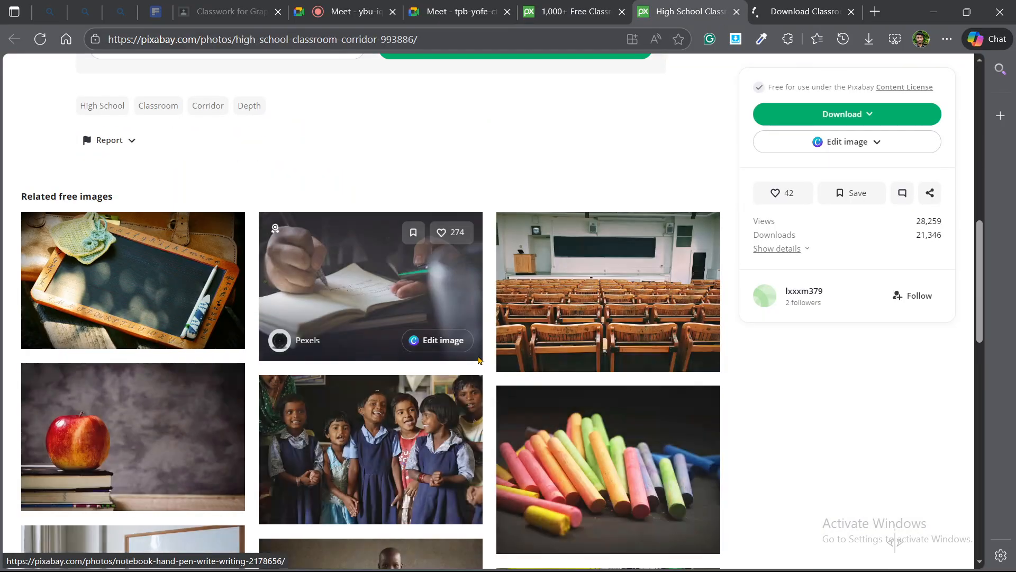
scroll(376, 360, "down", 7)
scroll(375, 359, "down", 4)
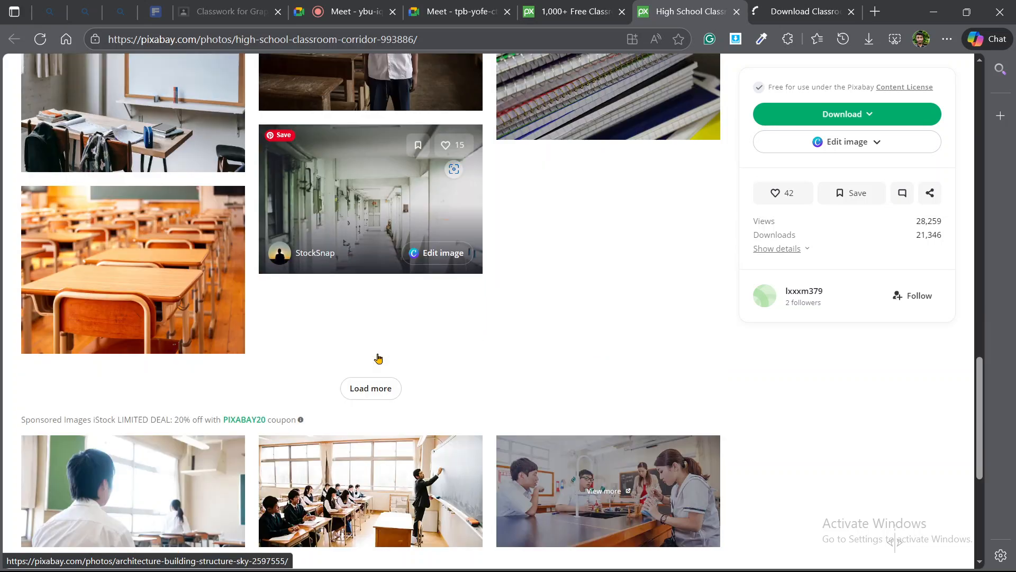
middle_click(362, 229)
scroll(399, 331, "down", 5)
scroll(399, 332, "up", 4)
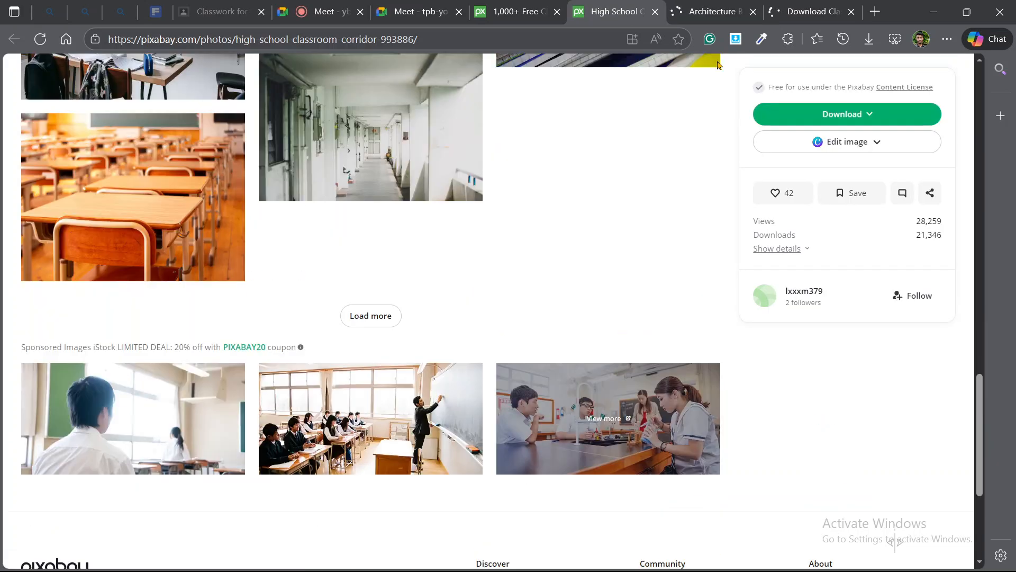
Download the high school corridor photo as a JPG at 1440 × 1920.
left_click(712, 11)
left_click(607, 10)
scroll(704, 276, "up", 13)
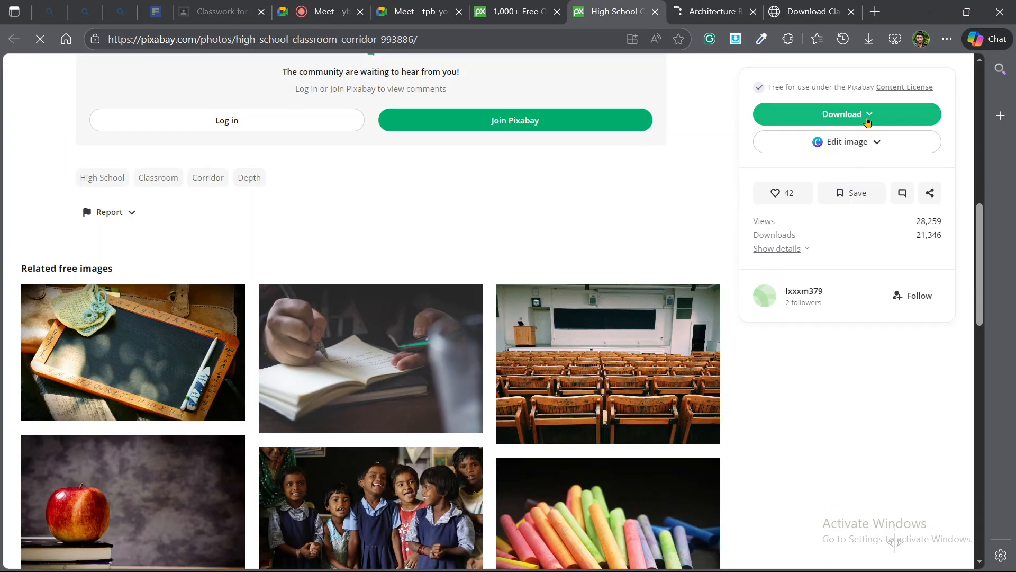
left_click(868, 118)
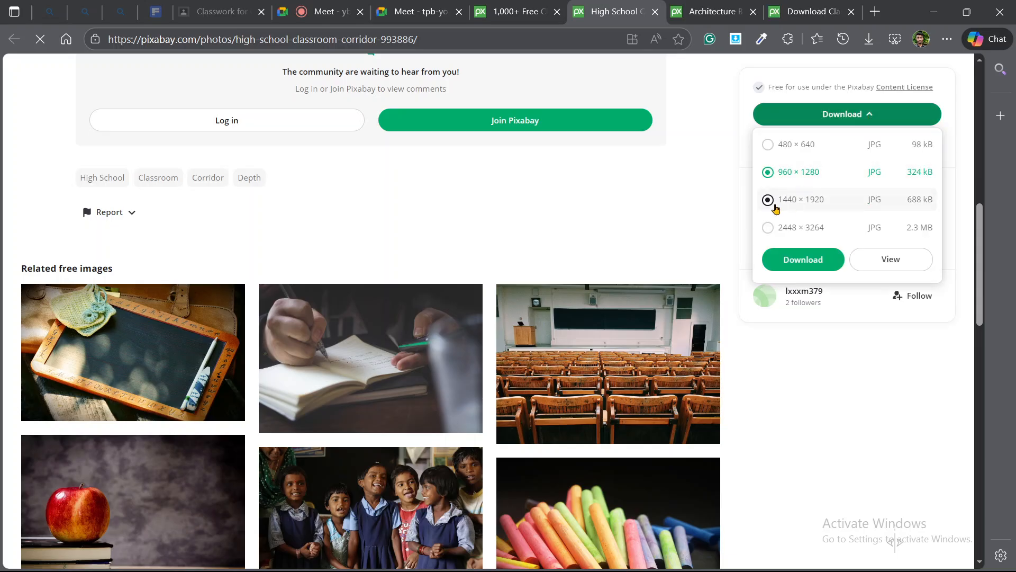
left_click(764, 202)
left_click(803, 259)
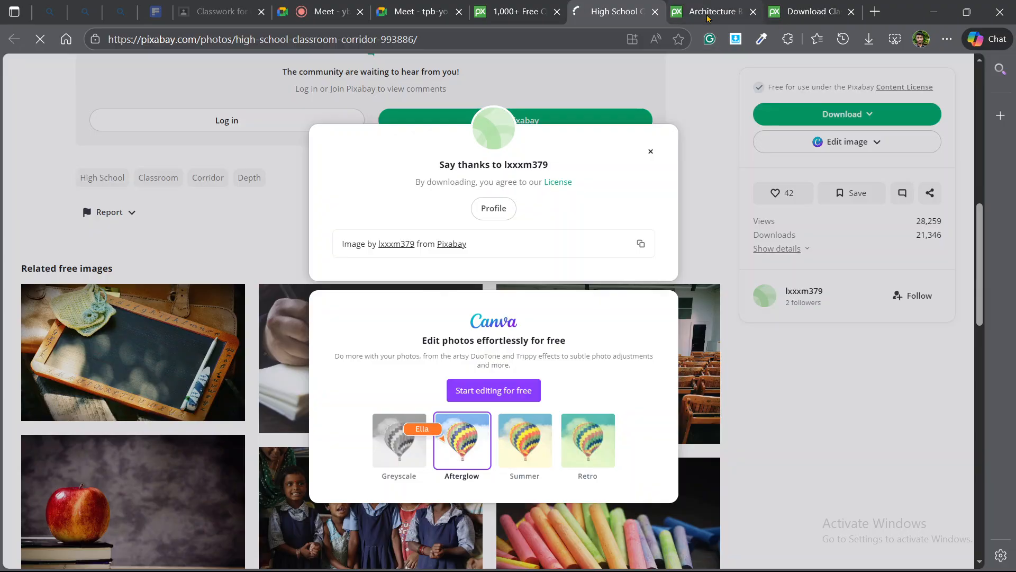
Check the white building corridor photo and look through the related images on its page.
left_click(709, 11)
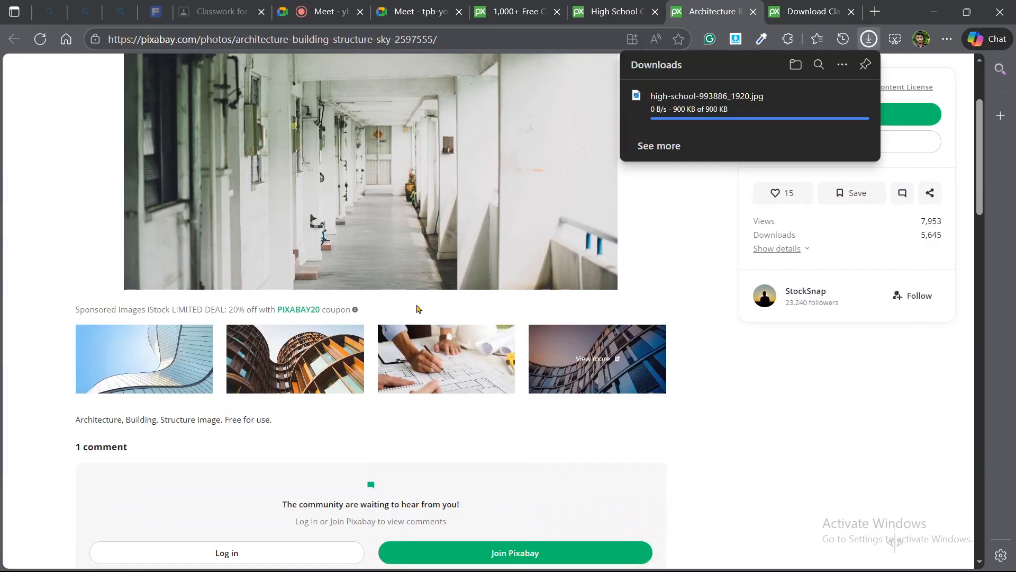
scroll(402, 281, "down", 12)
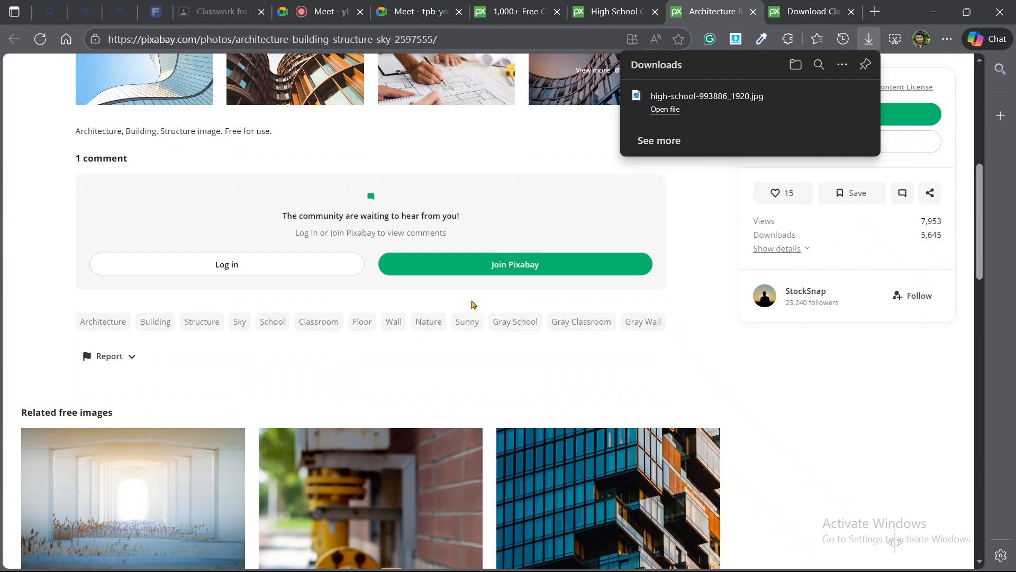
scroll(504, 317, "down", 15)
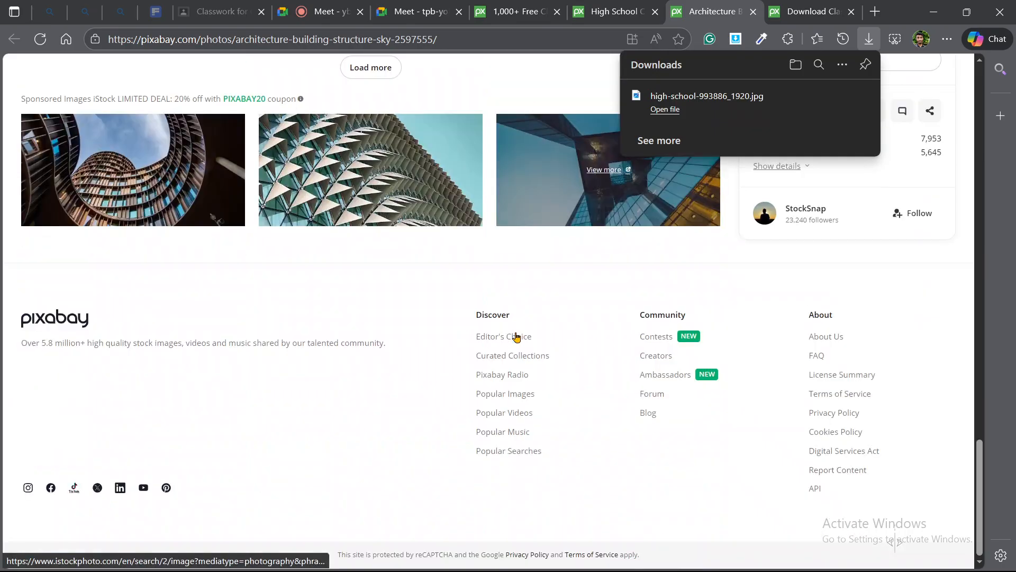
Download the wooden classroom illustration as a JPG at 1280 × 1280.
key("ctrl+Tab")
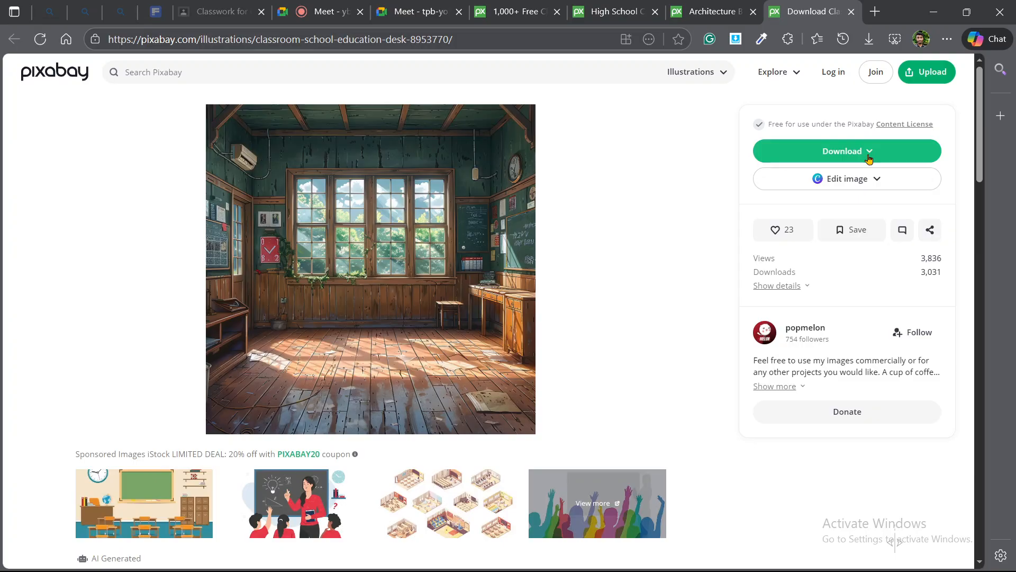
left_click(868, 152)
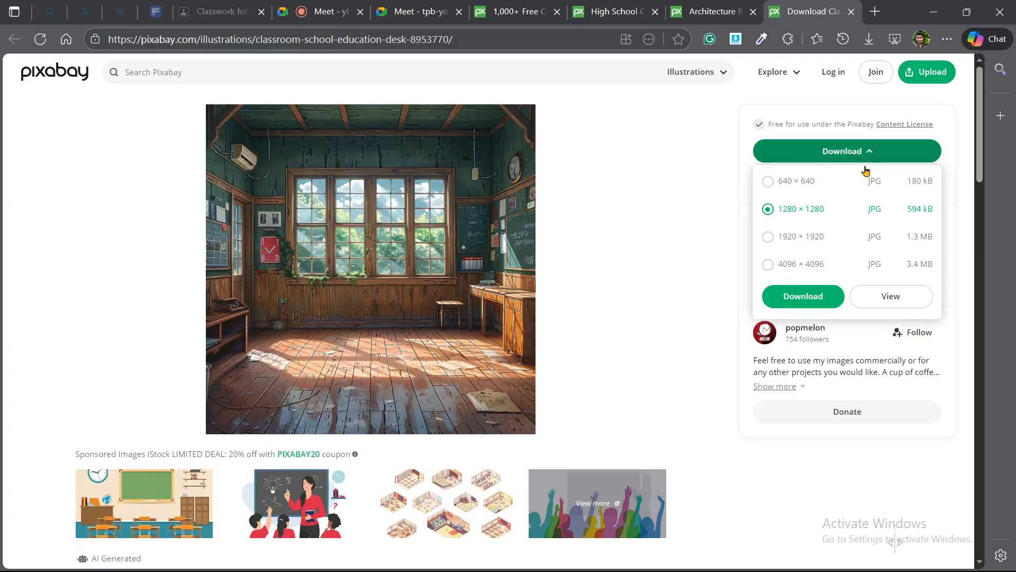
left_click(781, 236)
left_click_drag(863, 218, 934, 227)
left_click(800, 212)
left_click(804, 304)
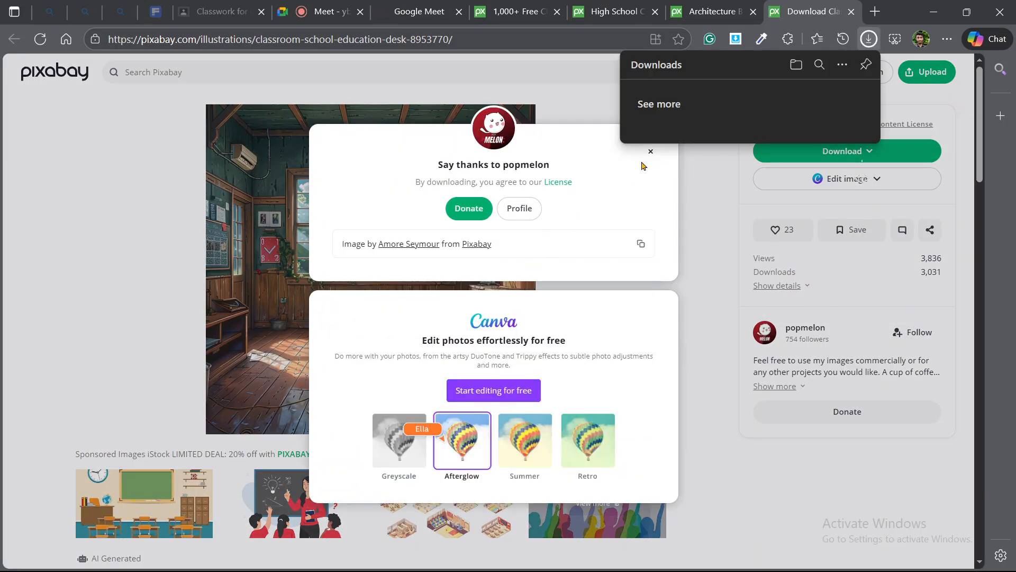
Dismiss the thank-you dialog, look through the illustration's related images and show its available download sizes again.
scroll(40, 235, "down", 3)
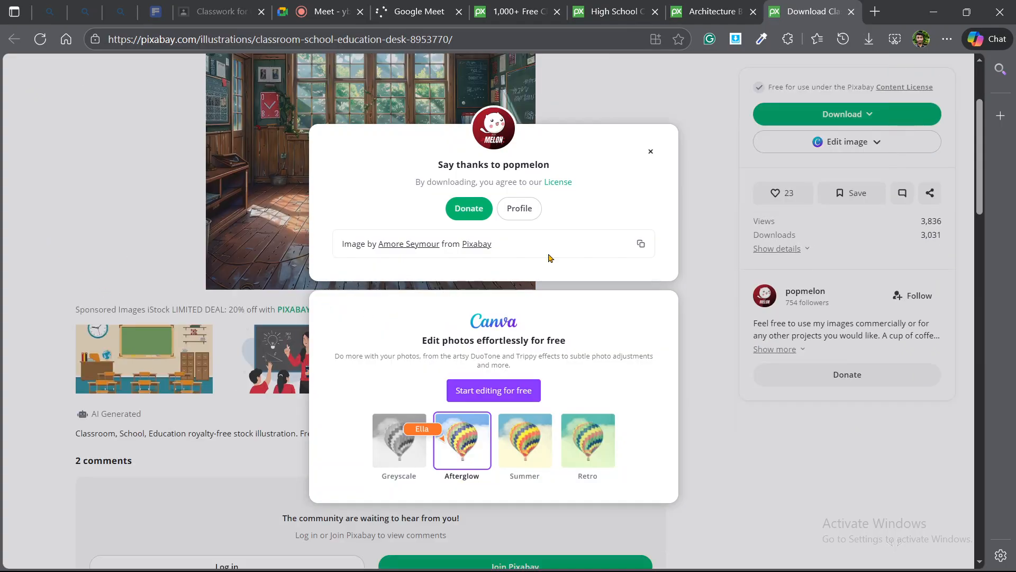
left_click(651, 152)
scroll(527, 367, "down", 15)
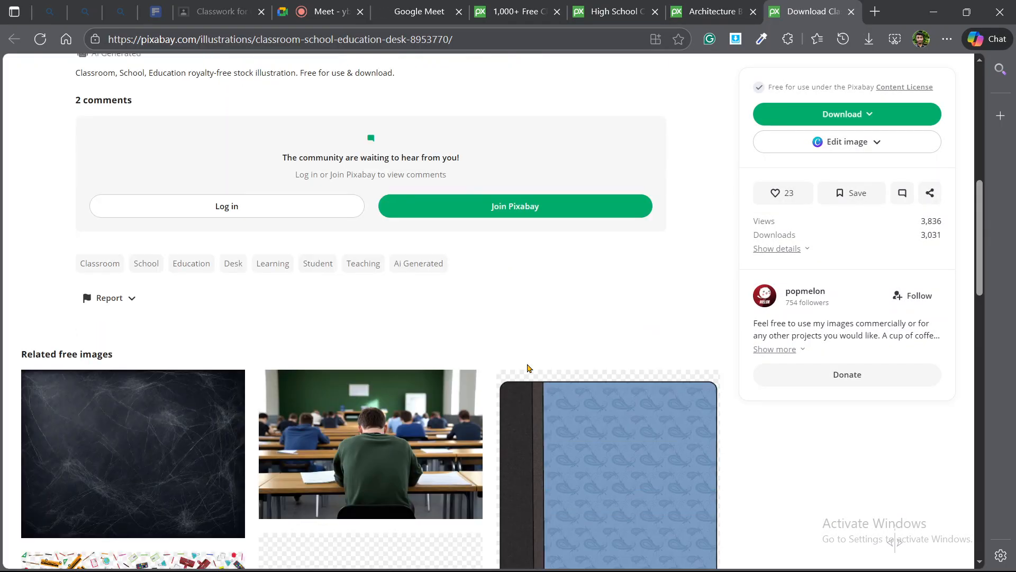
scroll(527, 367, "down", 10)
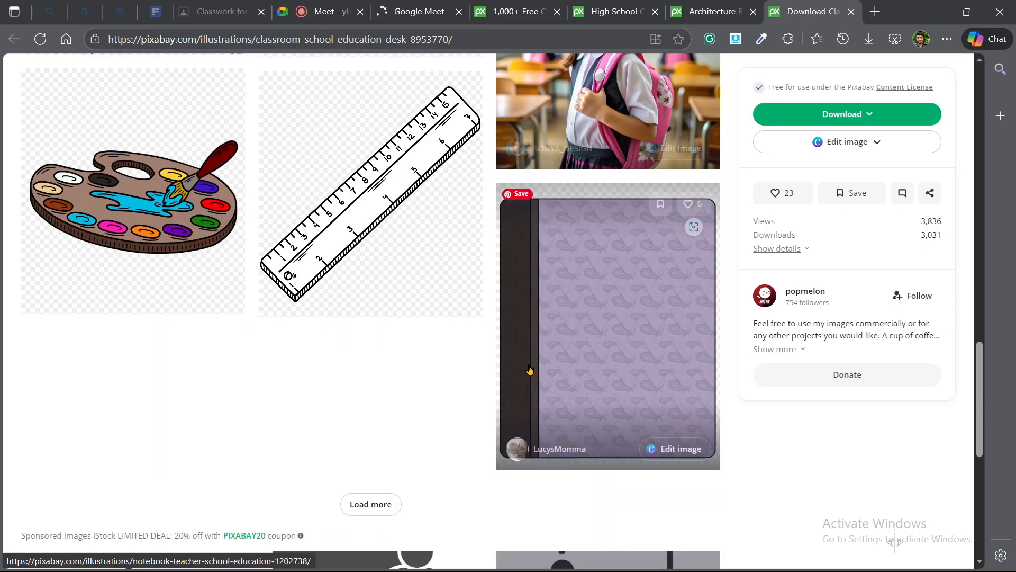
scroll(534, 365, "down", 1)
scroll(757, 257, "up", 4)
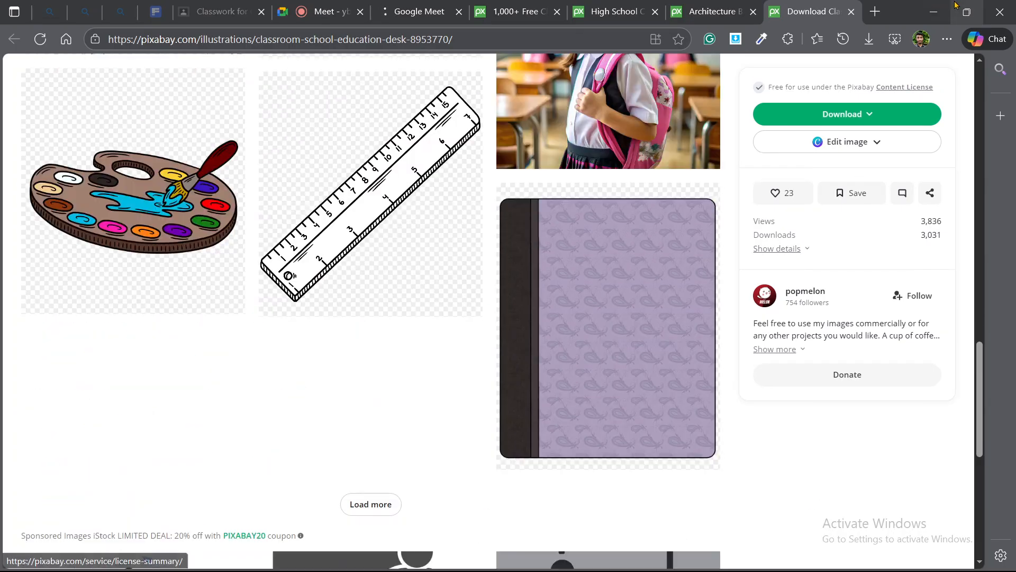
left_click(871, 115)
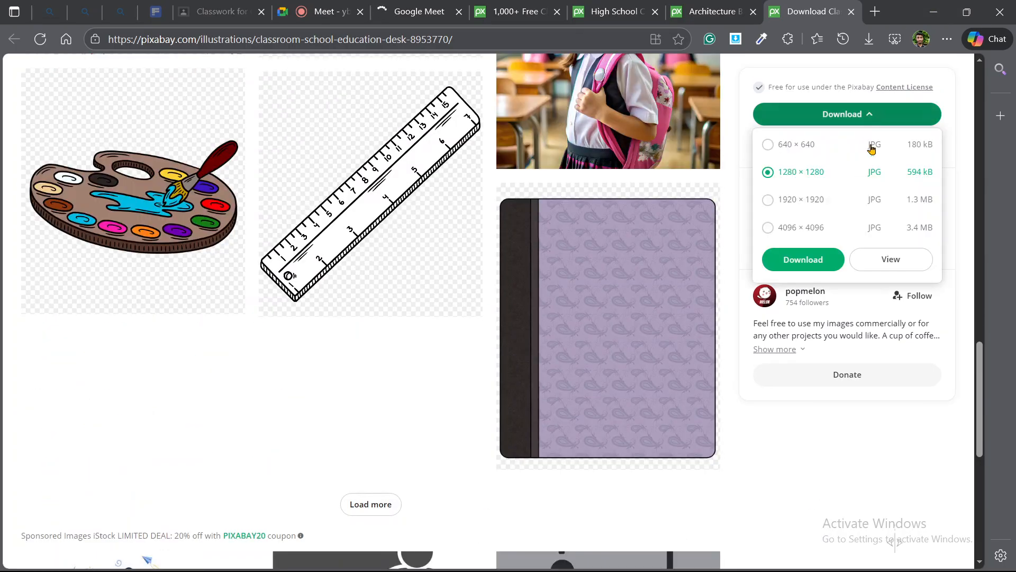
In Photoshop, hide the green reference poster layer and place classroom-8953770_1280.jpg from Downloads as an embedded image.
left_click(938, 7)
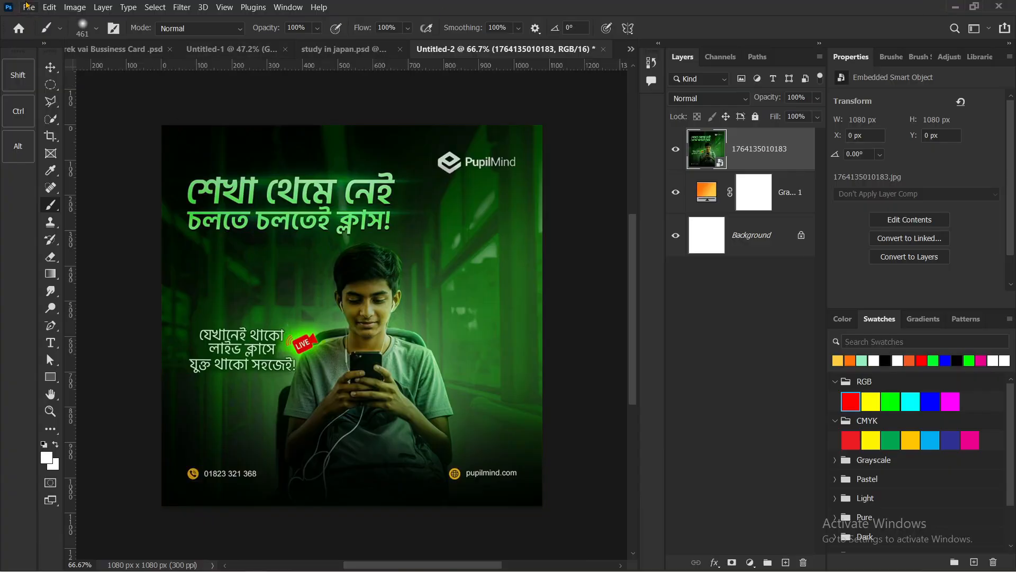
left_click(676, 150)
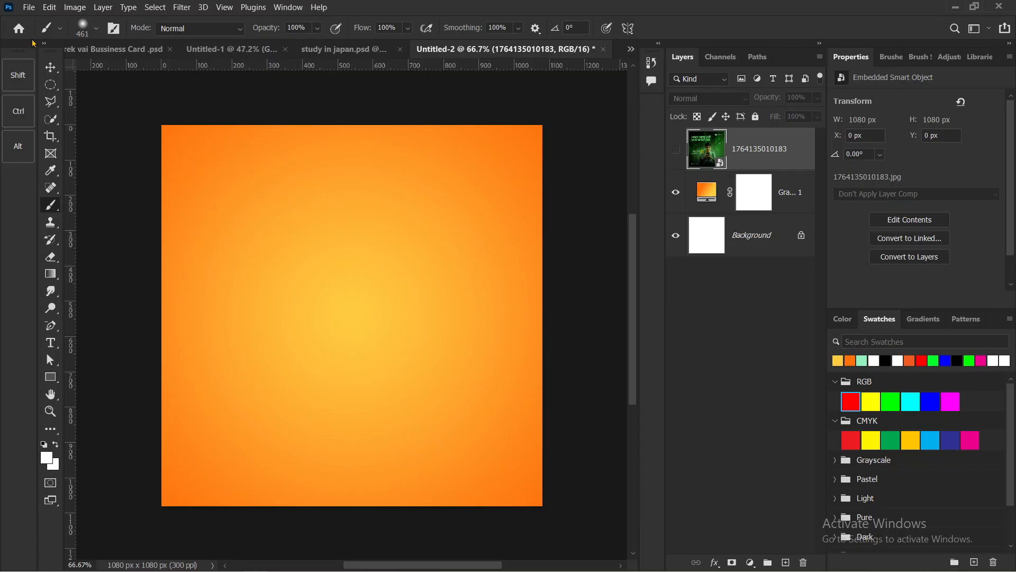
left_click(28, 7)
left_click(70, 257)
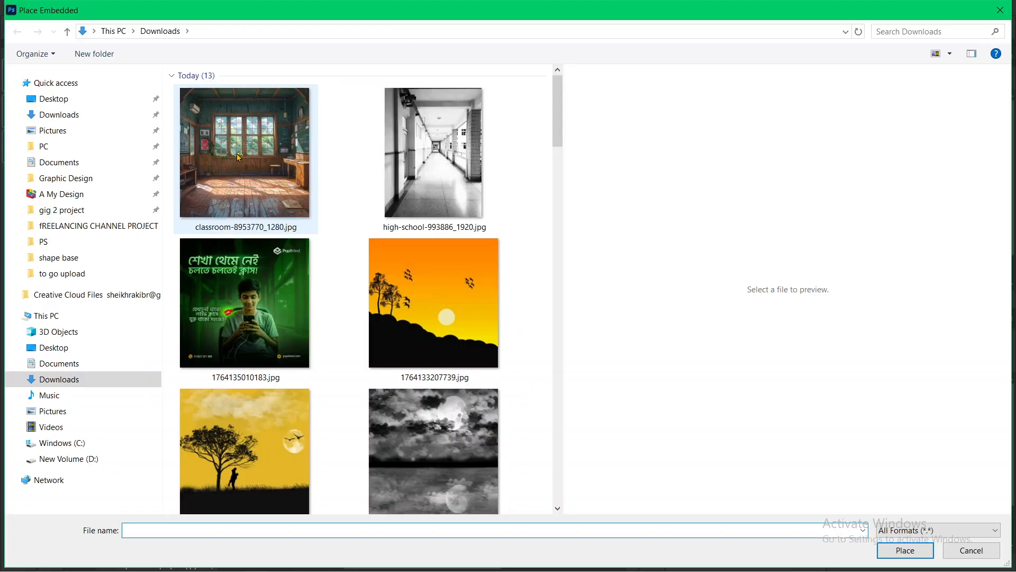
left_click(267, 172)
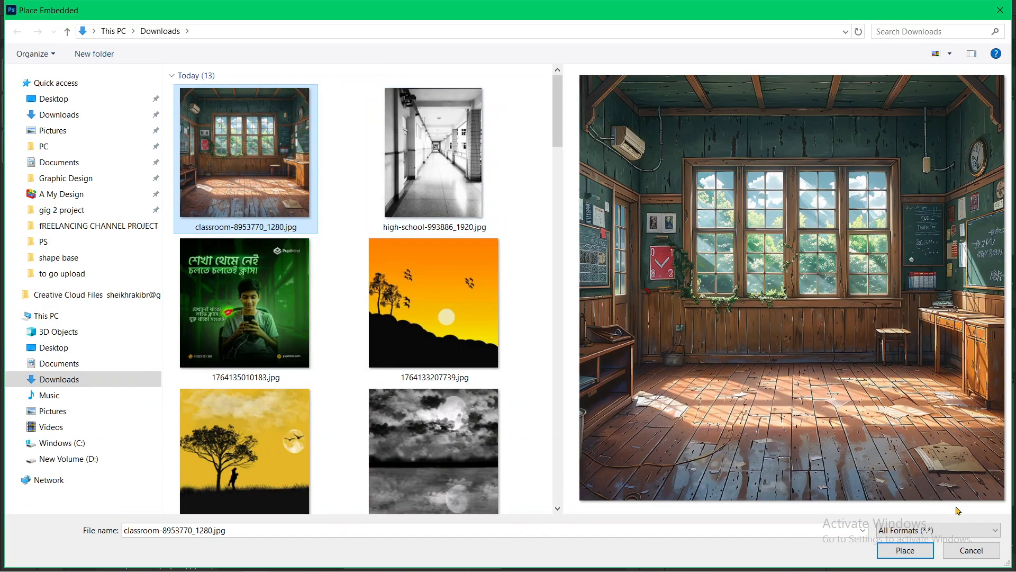
left_click(905, 550)
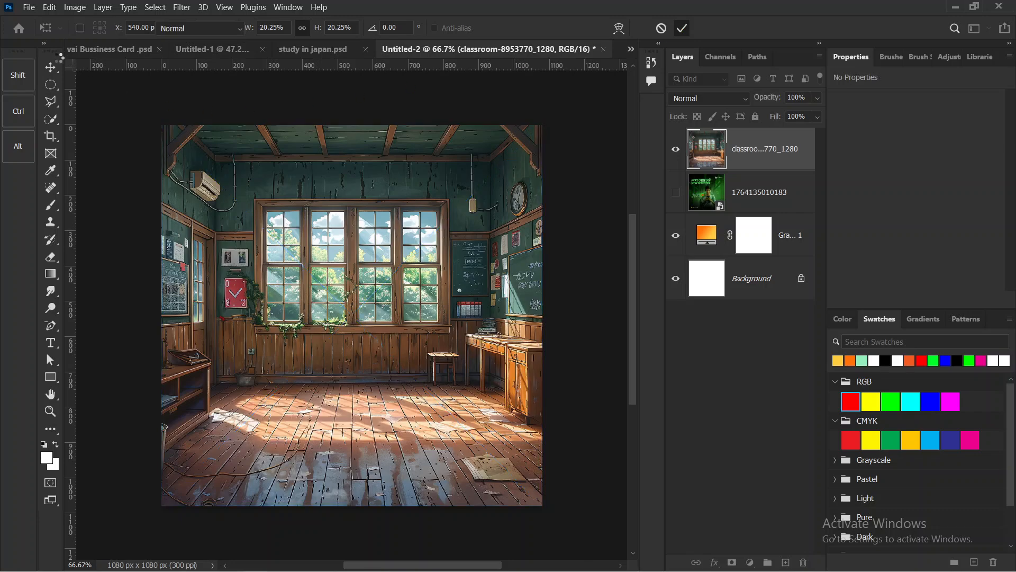
key("Return")
Place high-school-993886_1920.jpg as an embedded image and scale it to 19.50% so it covers the full canvas width.
left_click(28, 7)
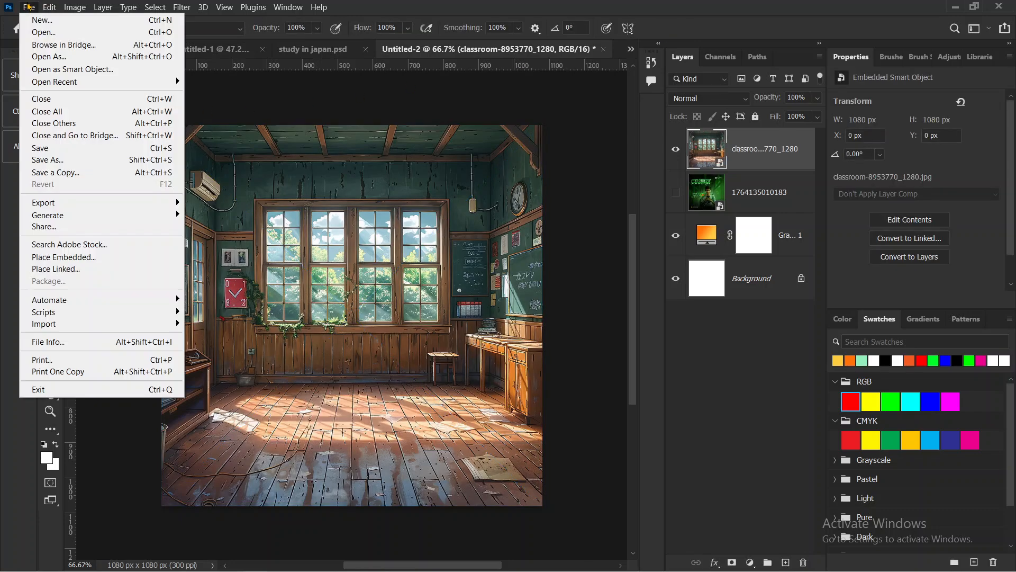
left_click(58, 258)
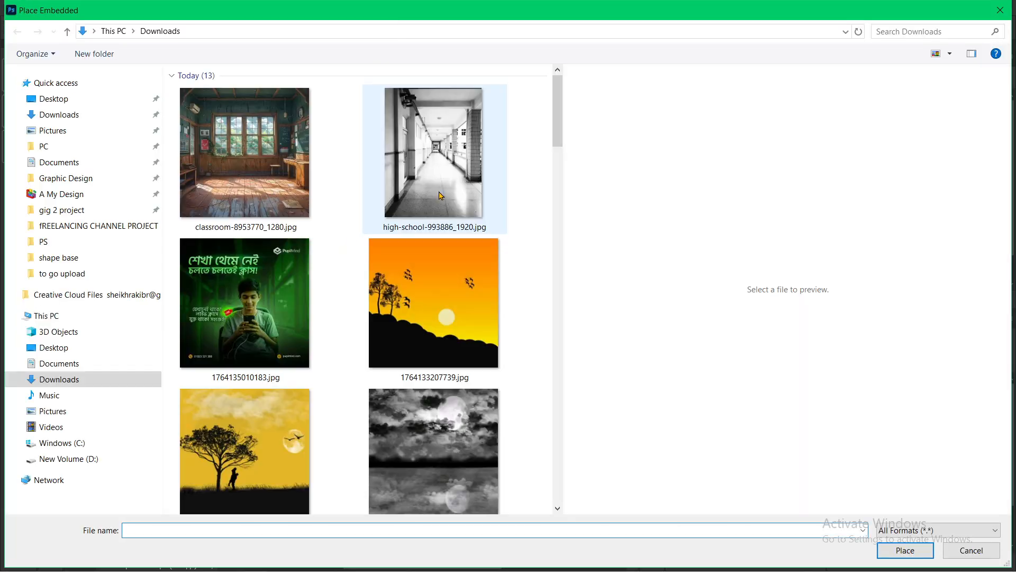
left_click(443, 162)
left_click(905, 550)
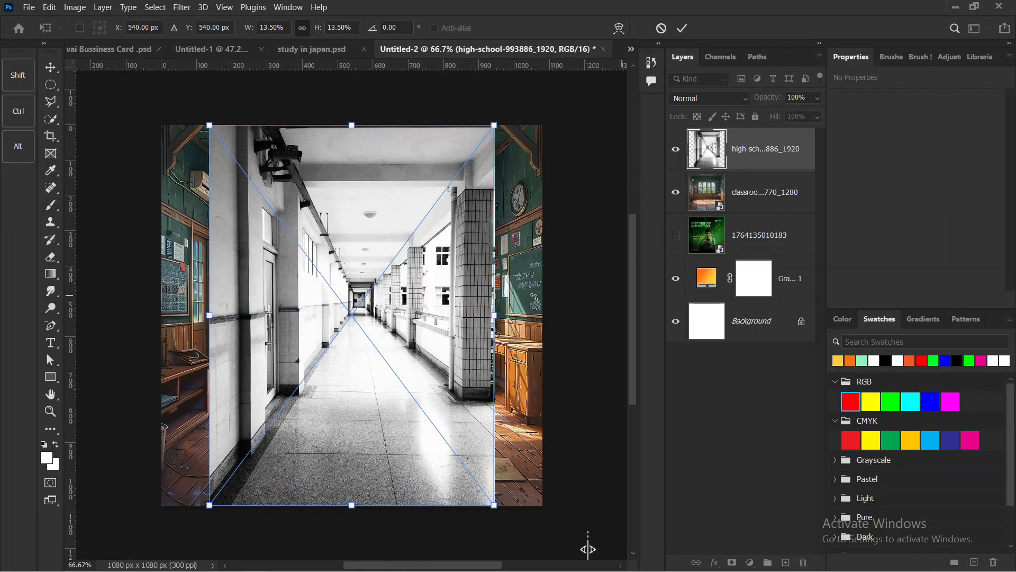
left_click_drag(495, 315, 562, 314)
left_click_drag(209, 316, 150, 315)
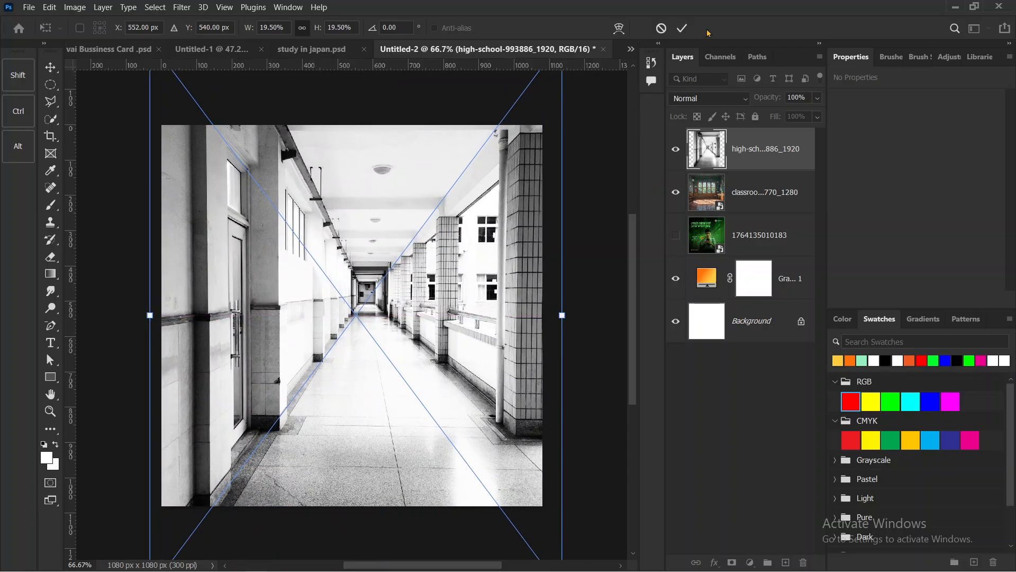
key("Return")
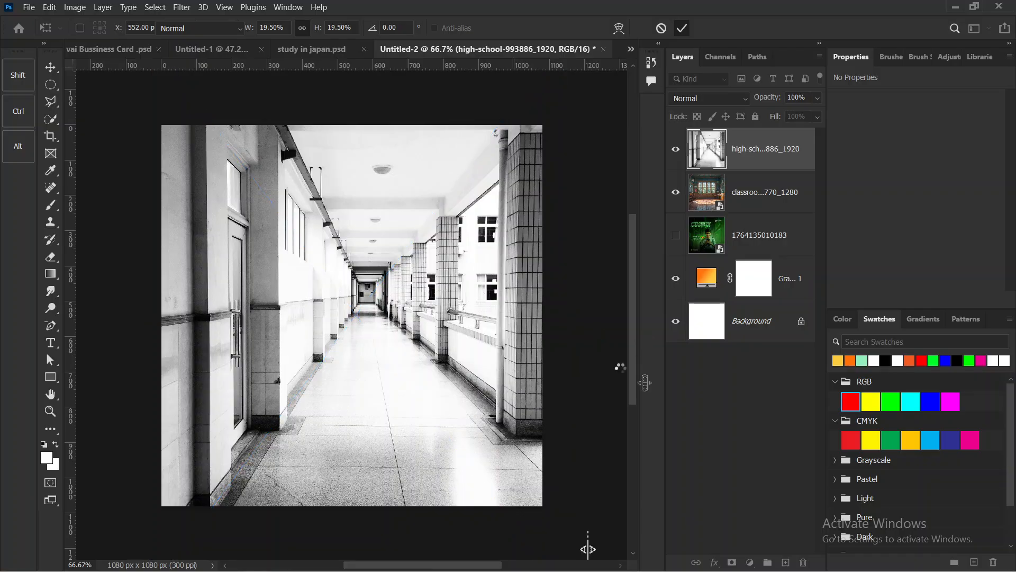
Hide the placed high-school corridor layer, then move the green reference poster layer to the top of the stack and show it.
key("b")
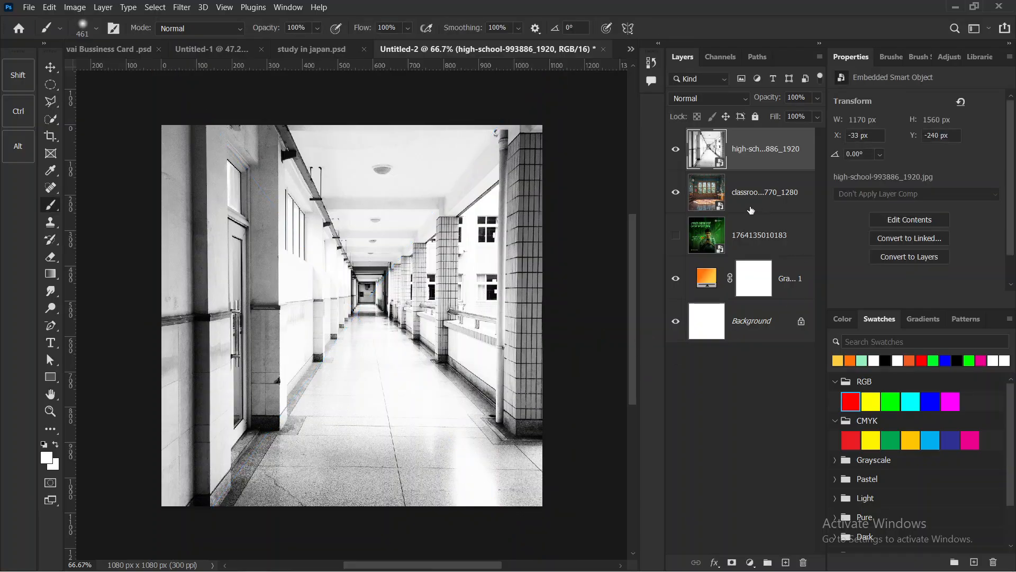
left_click(675, 149)
left_click(733, 205)
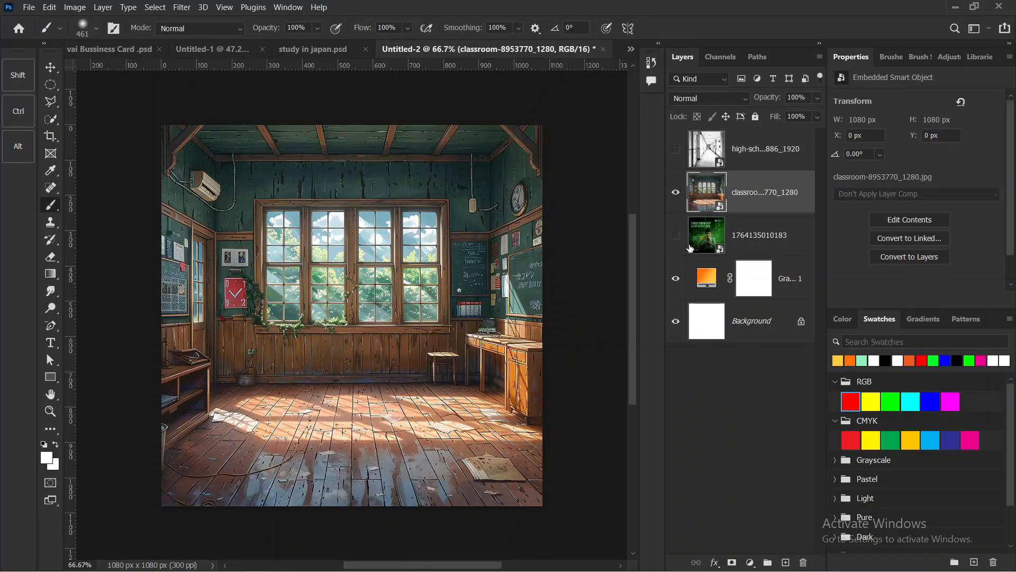
left_click_drag(769, 238, 740, 142)
left_click(677, 152)
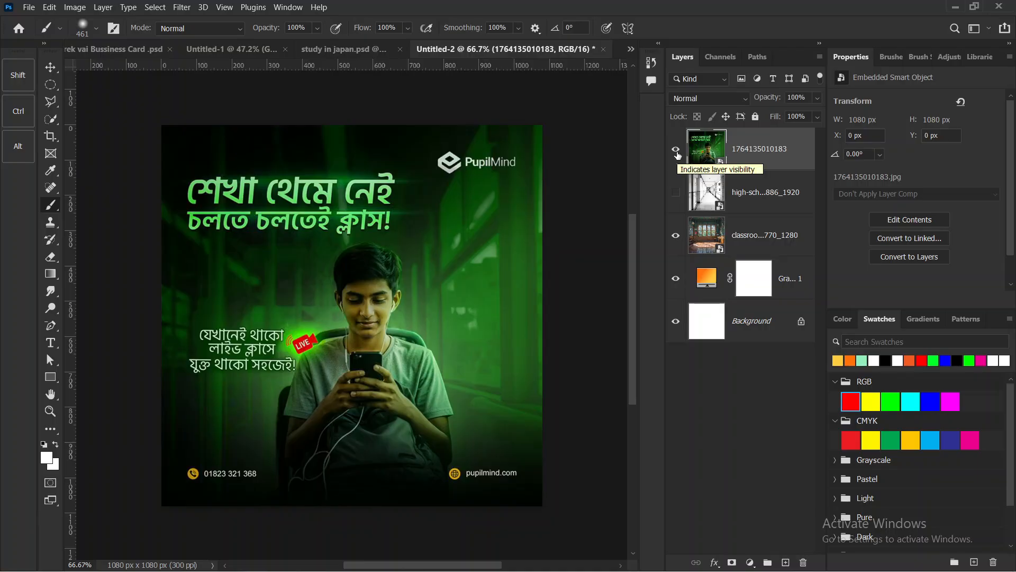
Toggle the reference poster's visibility to compare it with the corridor photo, leaving the poster hidden and the corridor layer shown.
left_click(676, 151)
left_click(676, 150)
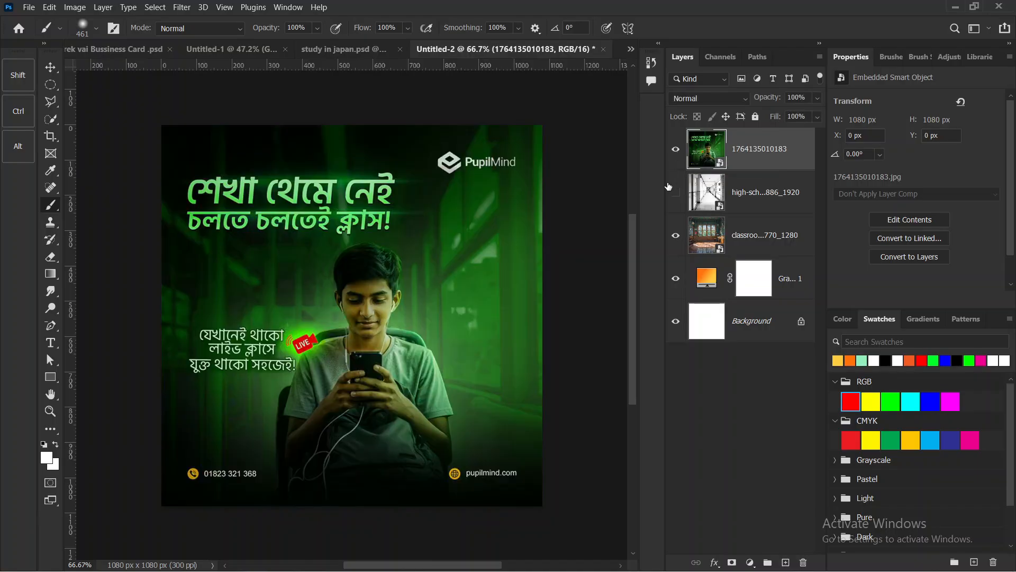
left_click(676, 151)
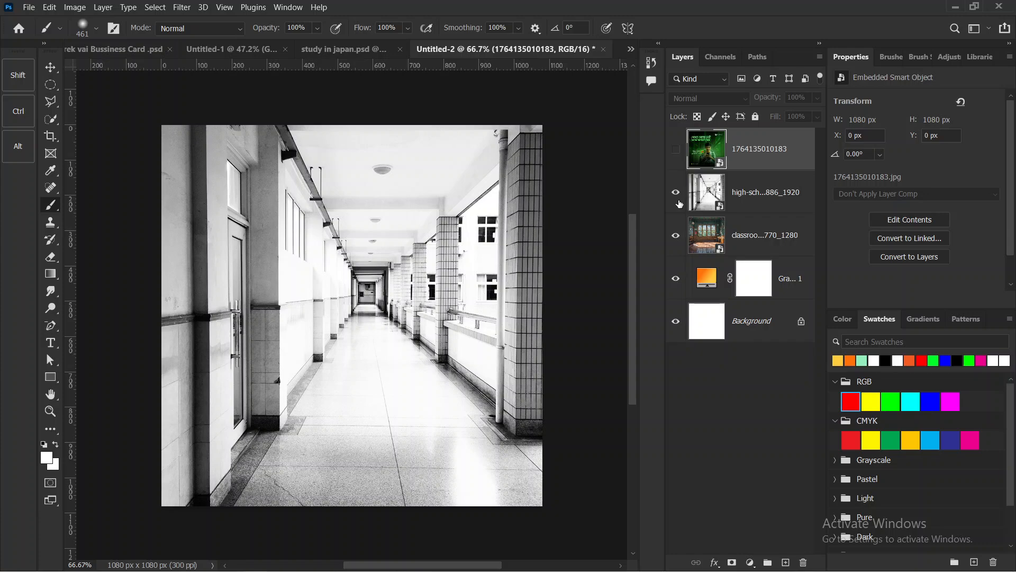
left_click(677, 150)
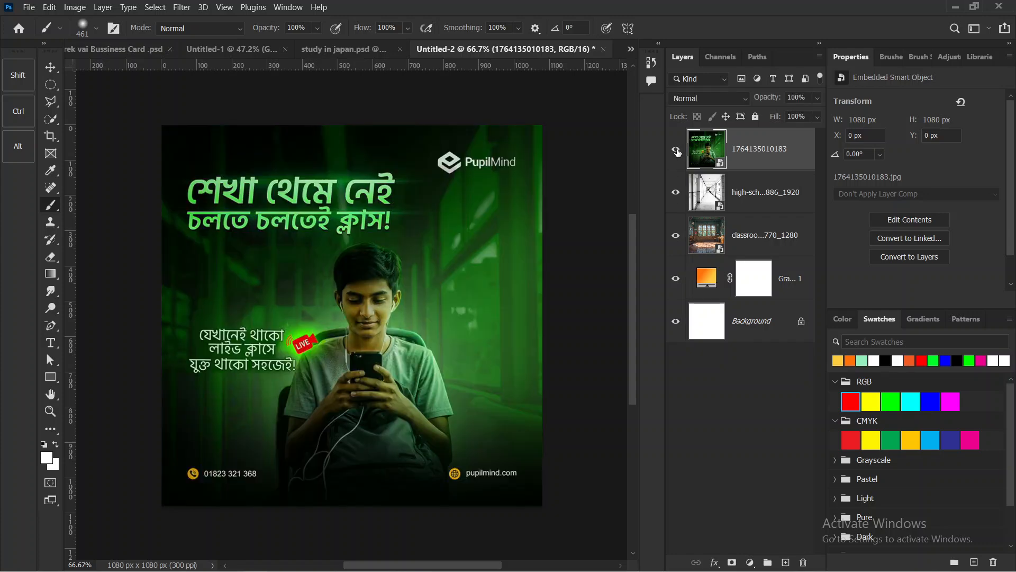
left_click(677, 150)
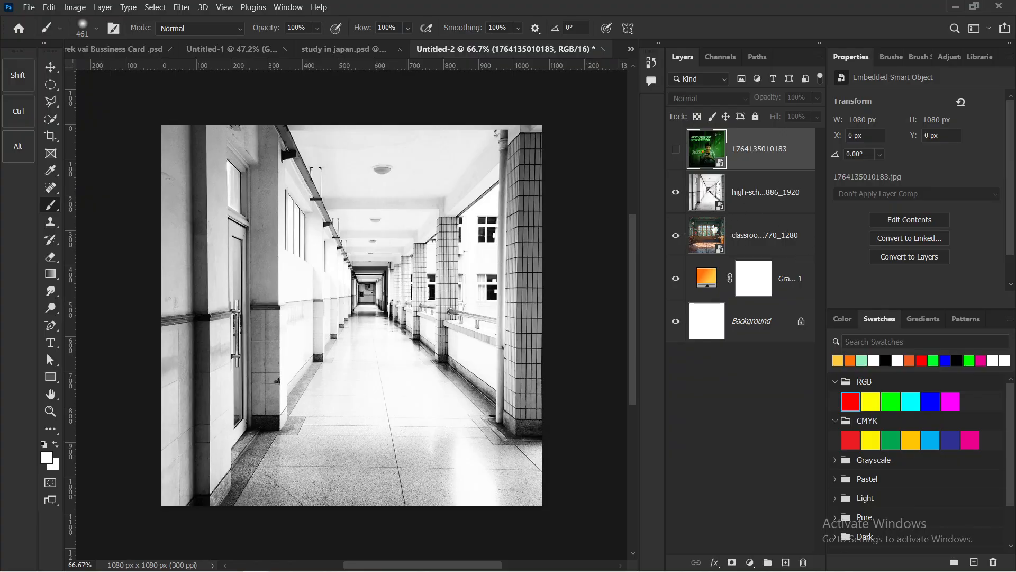
Hide the classroom layer and move the high-school corridor layer beneath it, directly above the gradient fill.
left_click(673, 236)
left_click(758, 203)
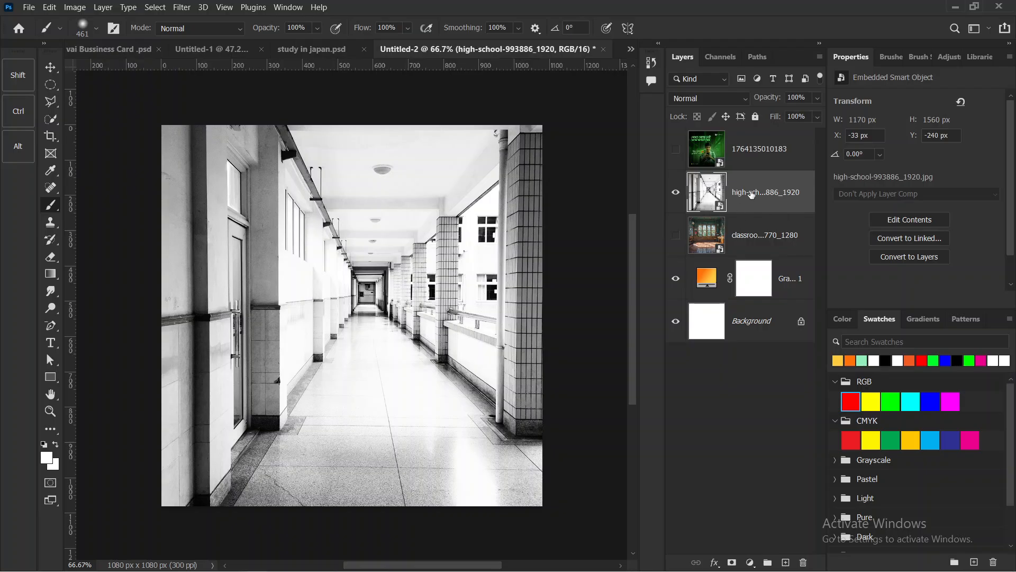
left_click_drag(766, 210, 764, 258)
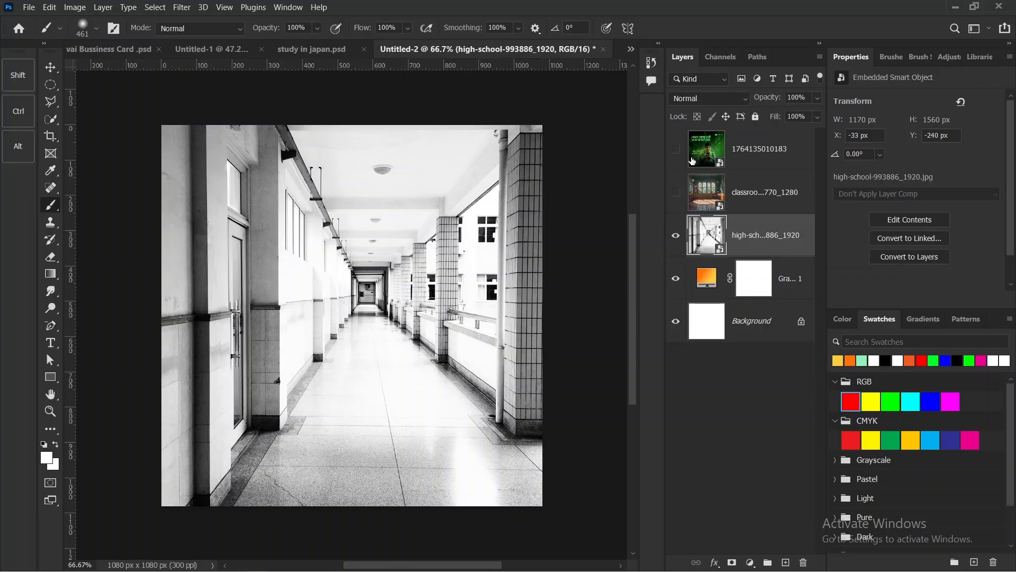
left_click_drag(318, 273, 468, 344)
left_click_drag(726, 248, 717, 237)
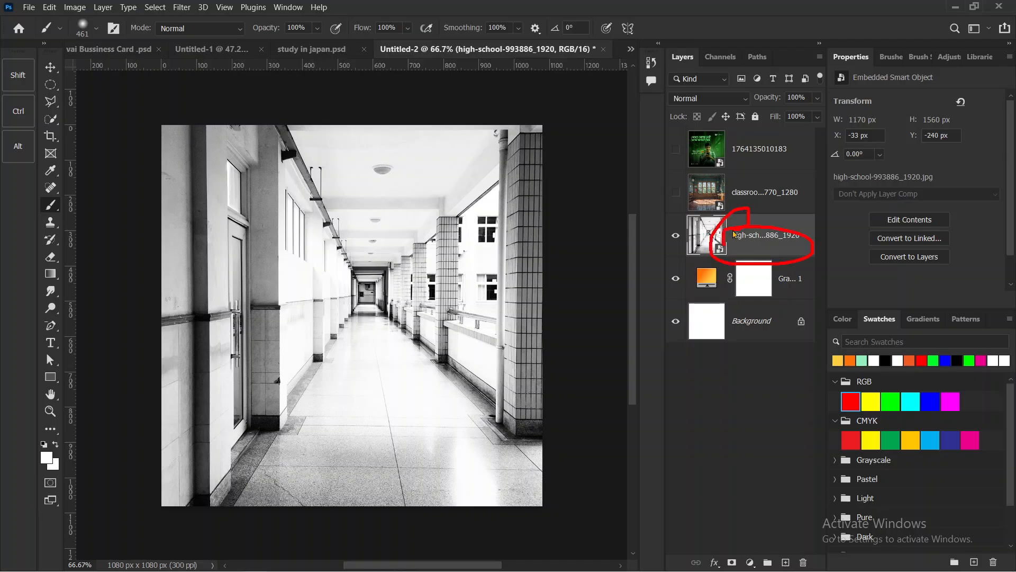
Lower the high-school corridor layer's opacity to 15% so it blends into the orange gradient.
left_click_drag(766, 101, 702, 101)
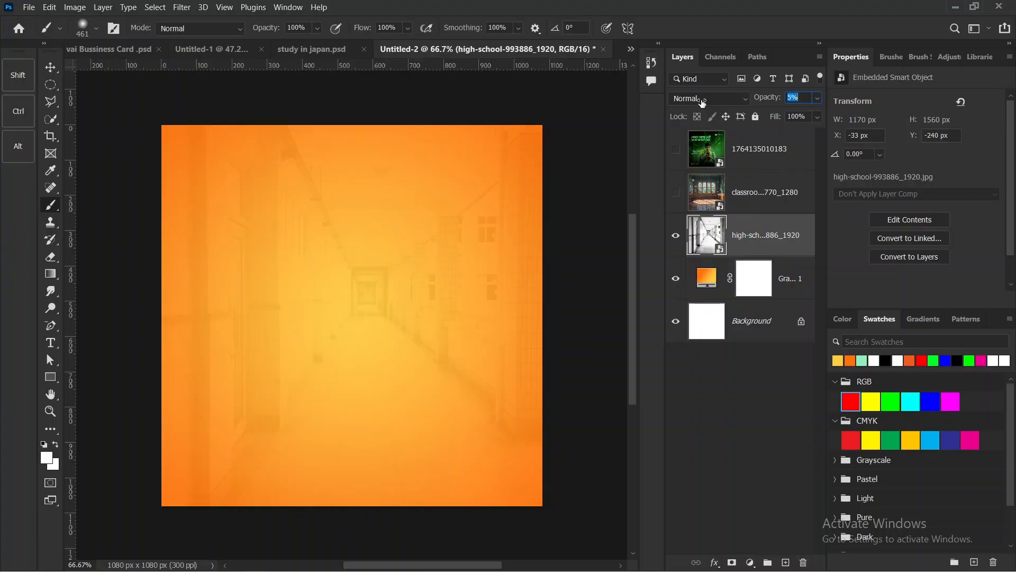
left_click_drag(704, 102, 709, 103)
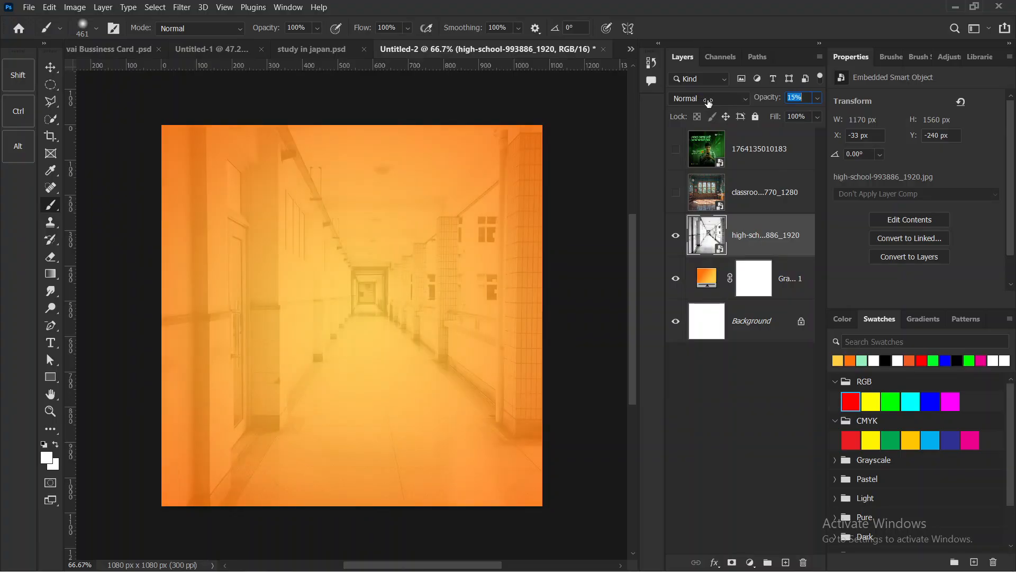
left_click(792, 244)
Apply a Gaussian Blur with a 5.0 pixel radius to the high-school corridor layer.
left_click(177, 8)
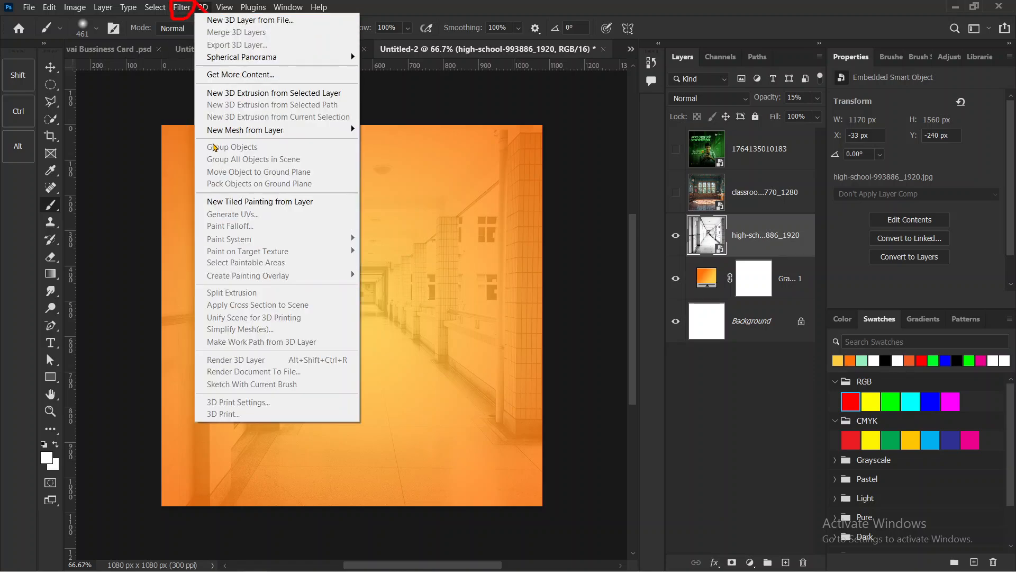
left_click(182, 7)
left_click(182, 8)
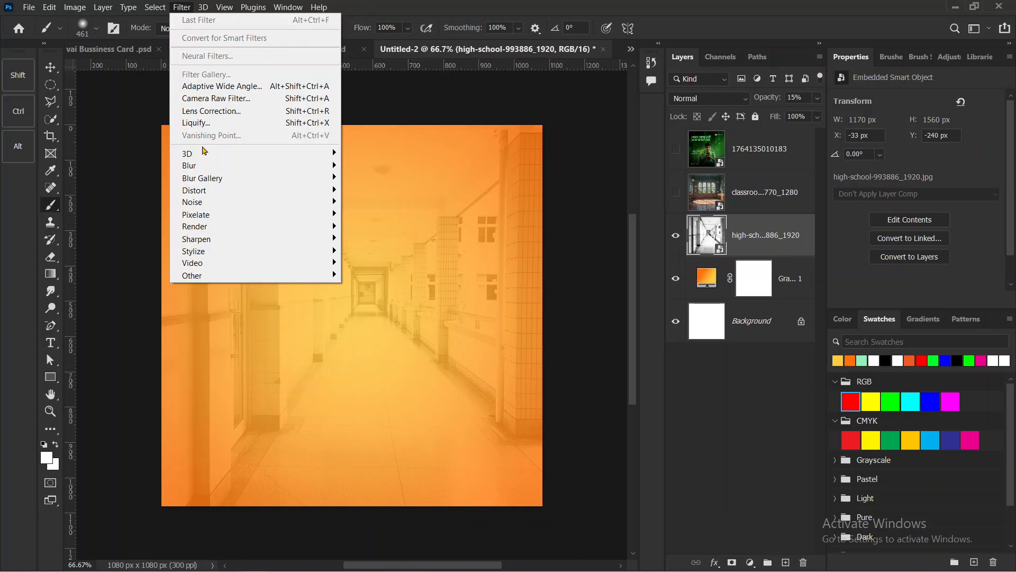
mouse_move(254, 165)
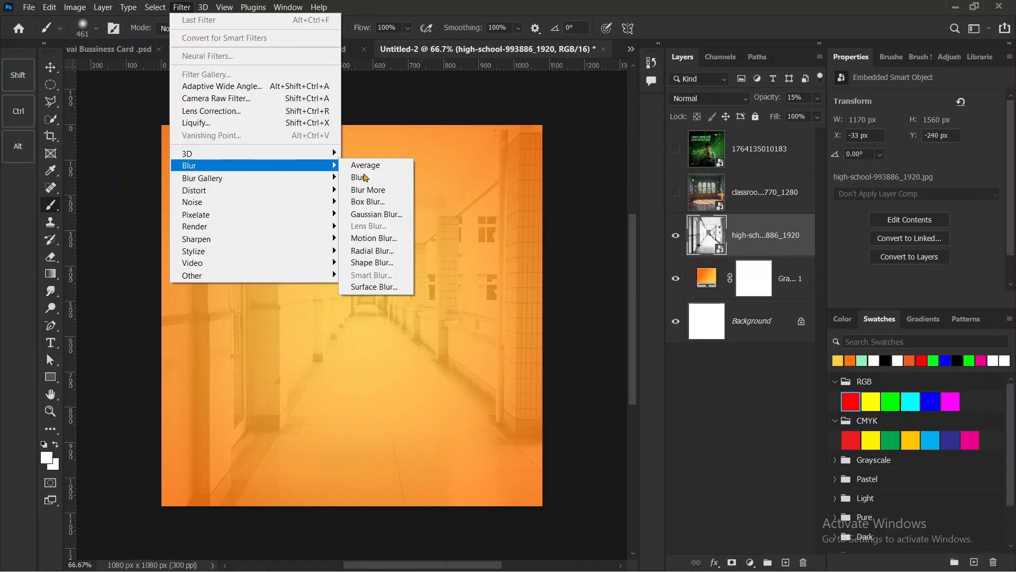
left_click(376, 215)
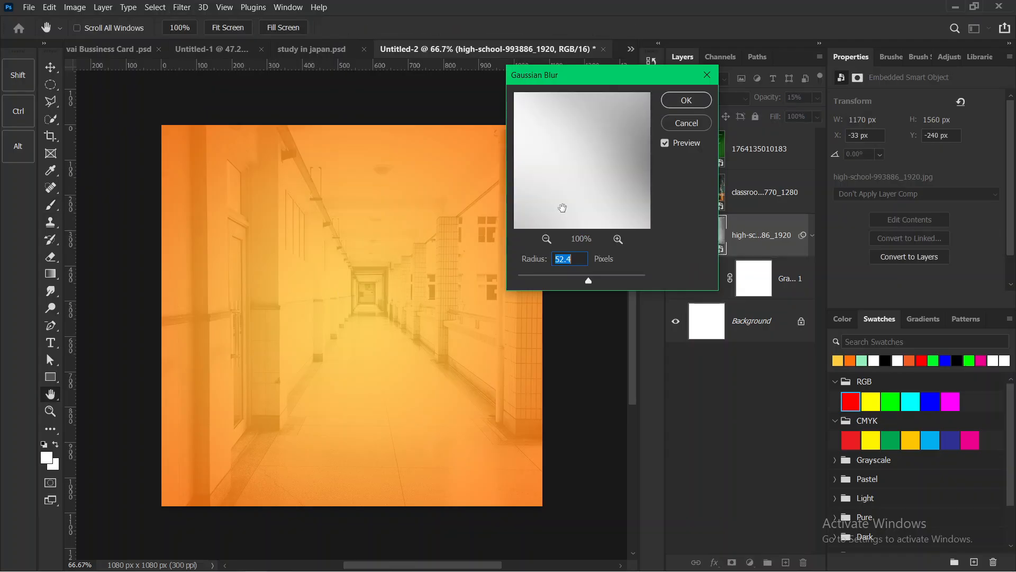
left_click(539, 281)
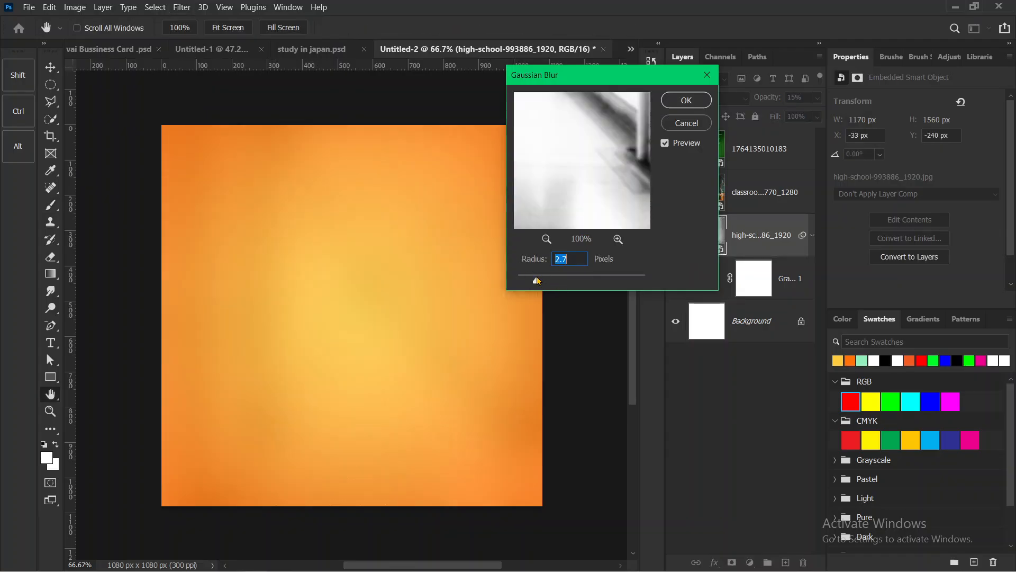
left_click(540, 279)
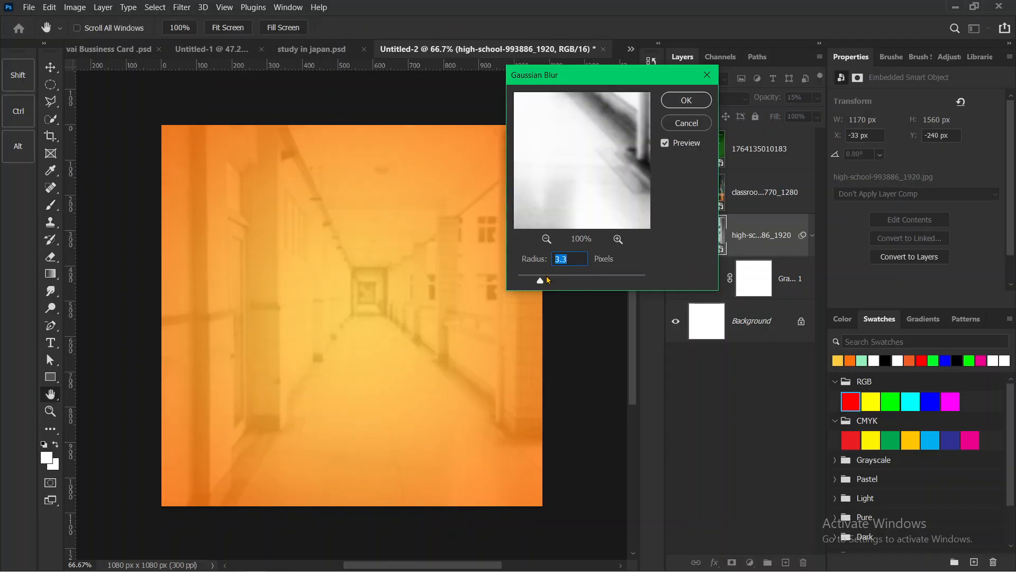
left_click(551, 280)
left_click_drag(553, 280, 557, 280)
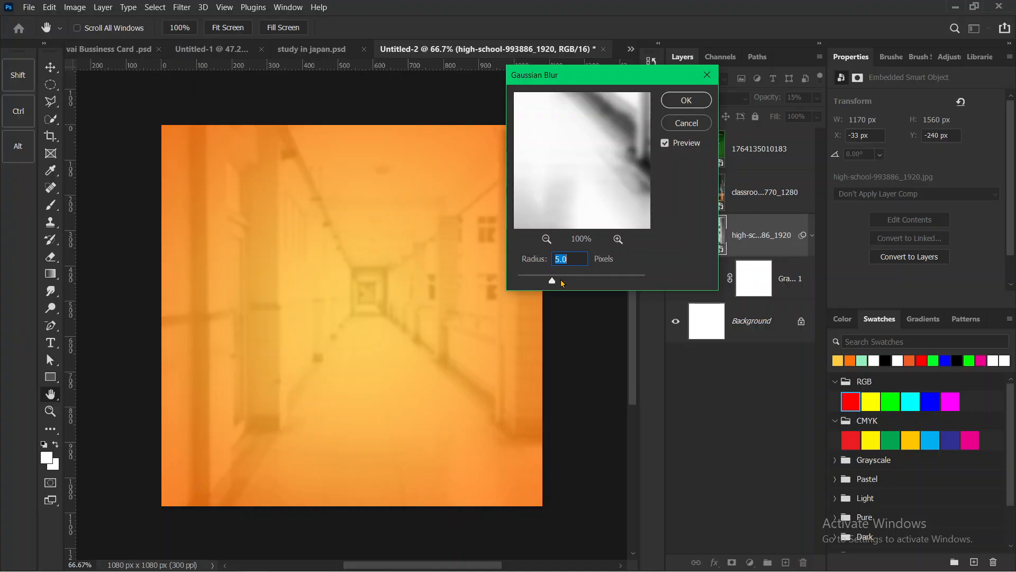
left_click(685, 101)
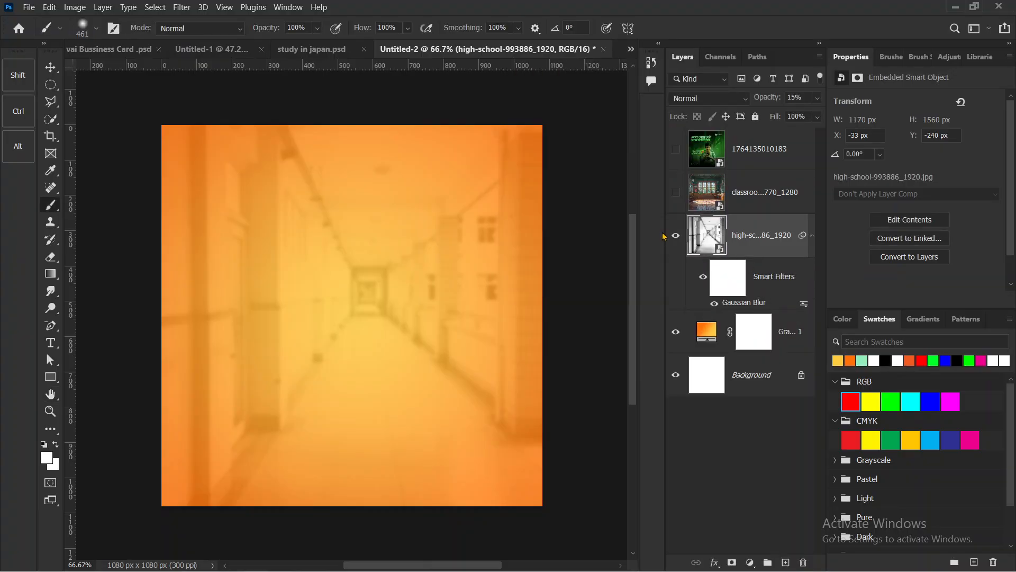
Check the blurred corridor layer by toggling its visibility and previewing other blend modes, keeping the mode at Normal.
left_click(676, 236)
left_click(676, 236)
left_click(722, 100)
left_click(716, 100)
left_click(713, 100)
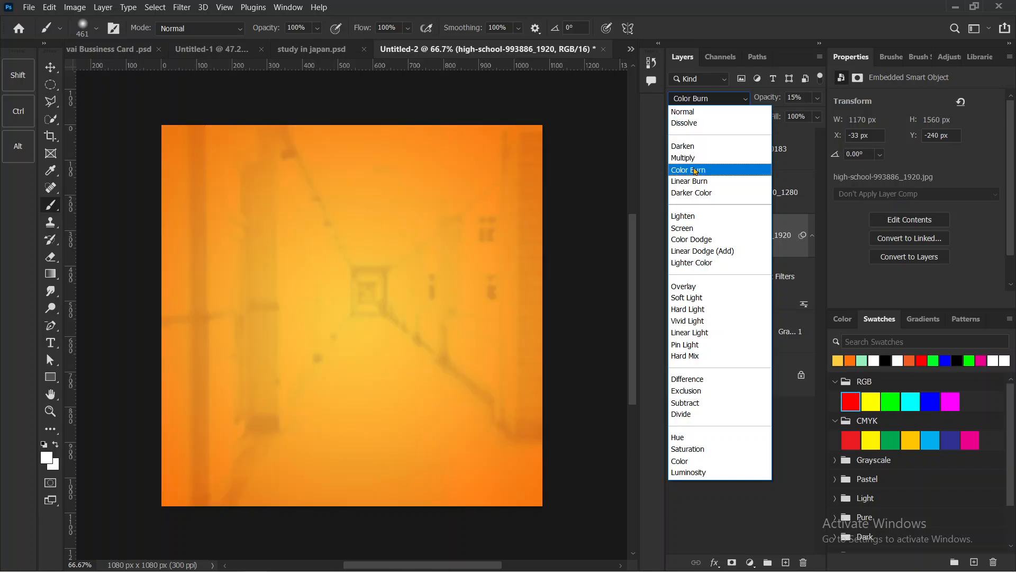
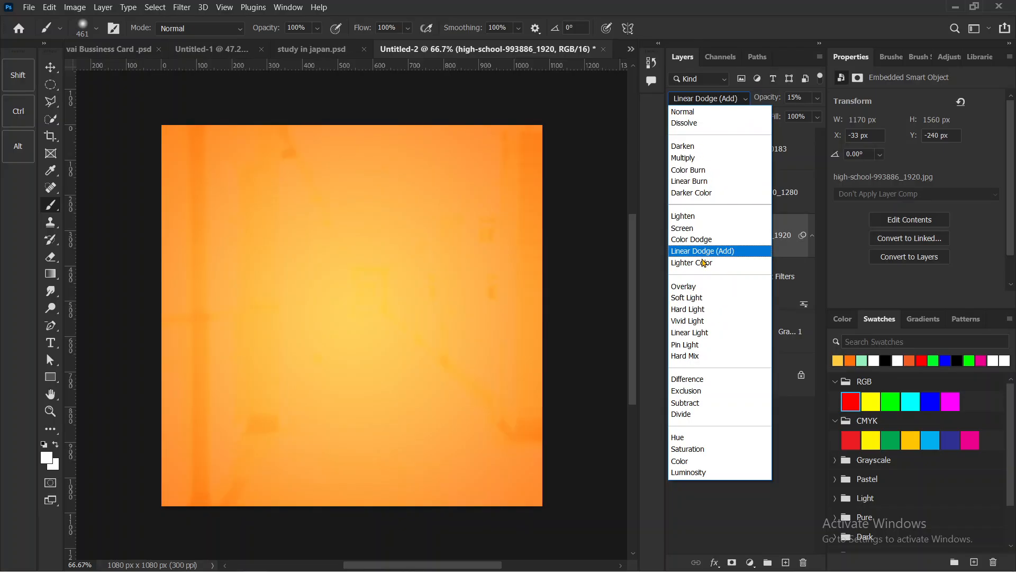
left_click(688, 112)
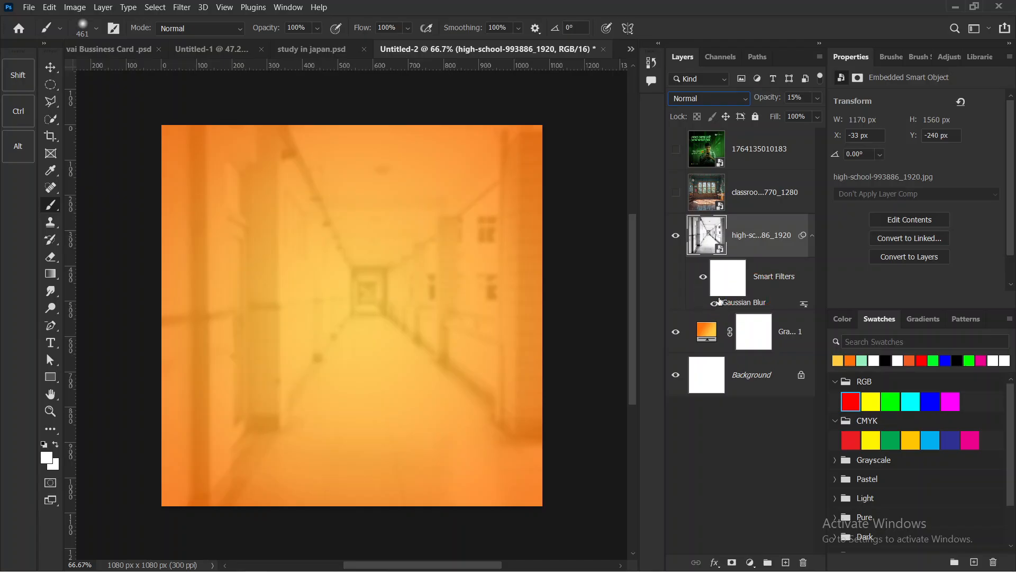
Turn off the corridor layer's Gaussian Blur filter and, after comparing with the reference poster, set the layer's opacity to 10%.
left_click_drag(765, 99, 766, 102)
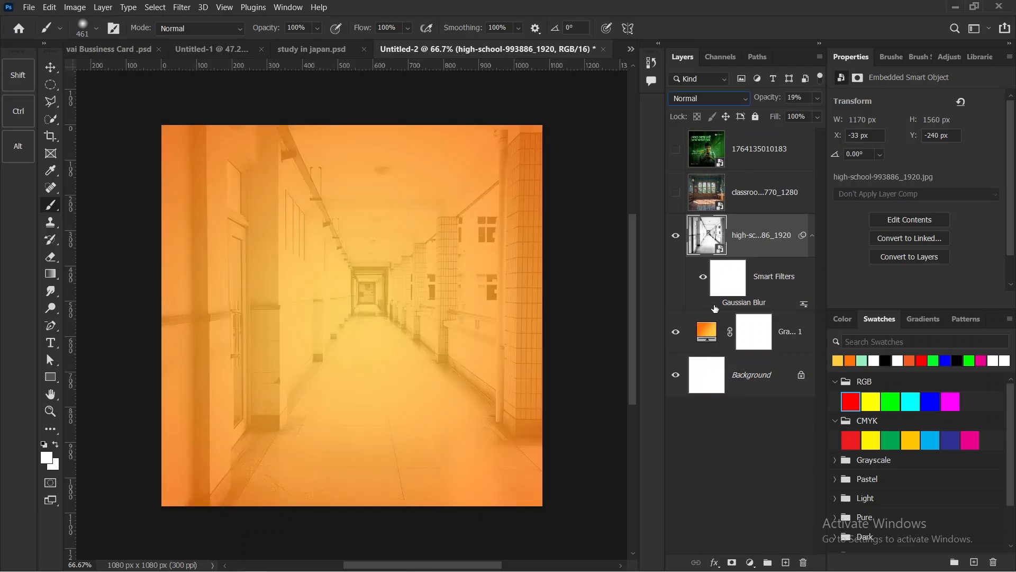
left_click(752, 154)
left_click(676, 149)
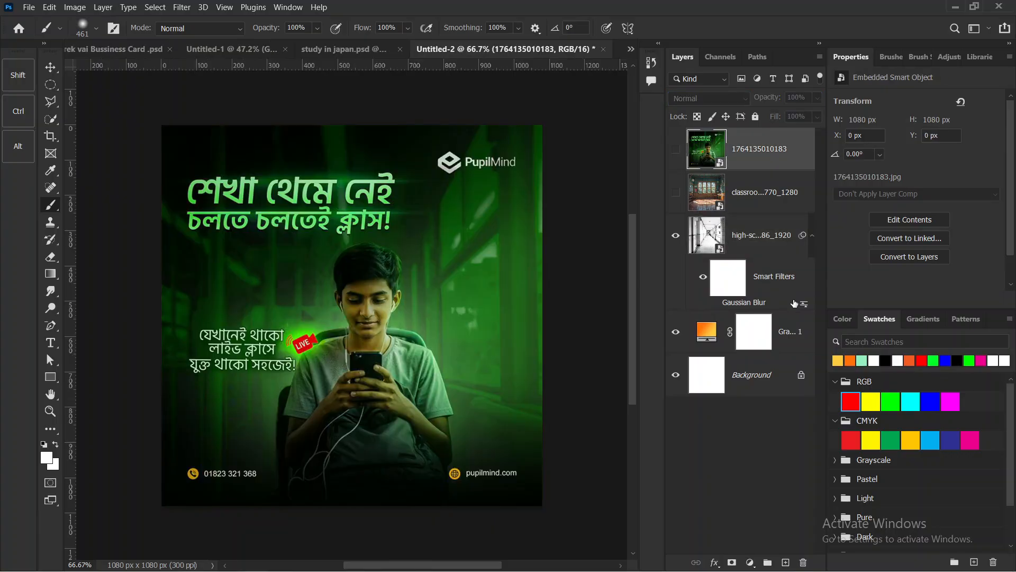
left_click(676, 149)
left_click(706, 239)
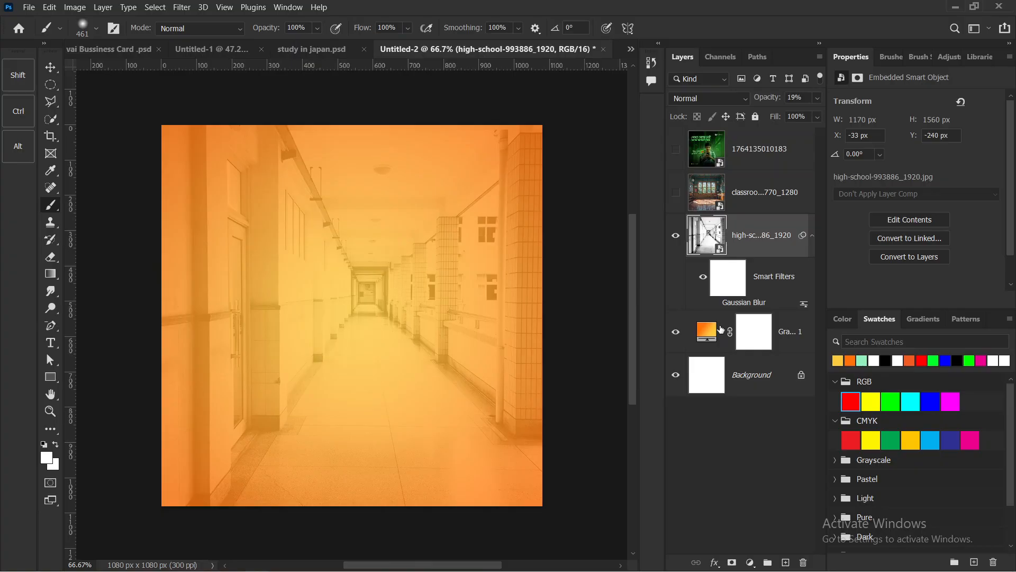
left_click_drag(775, 98, 768, 101)
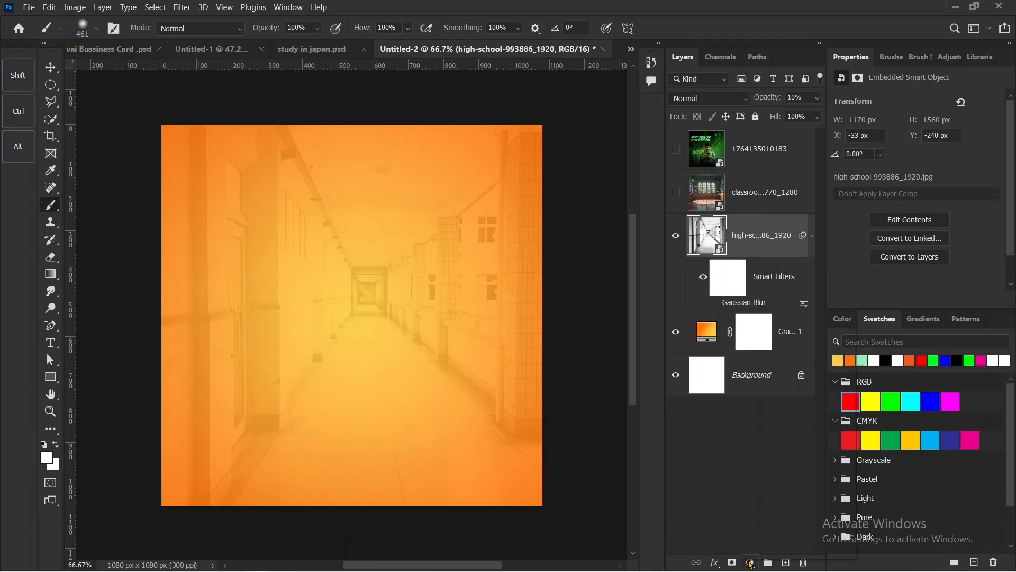
Add a Brightness/Contrast adjustment layer above the corridor layer and set its contrast to 100.
left_click(750, 563)
left_click(713, 488)
left_click(750, 562)
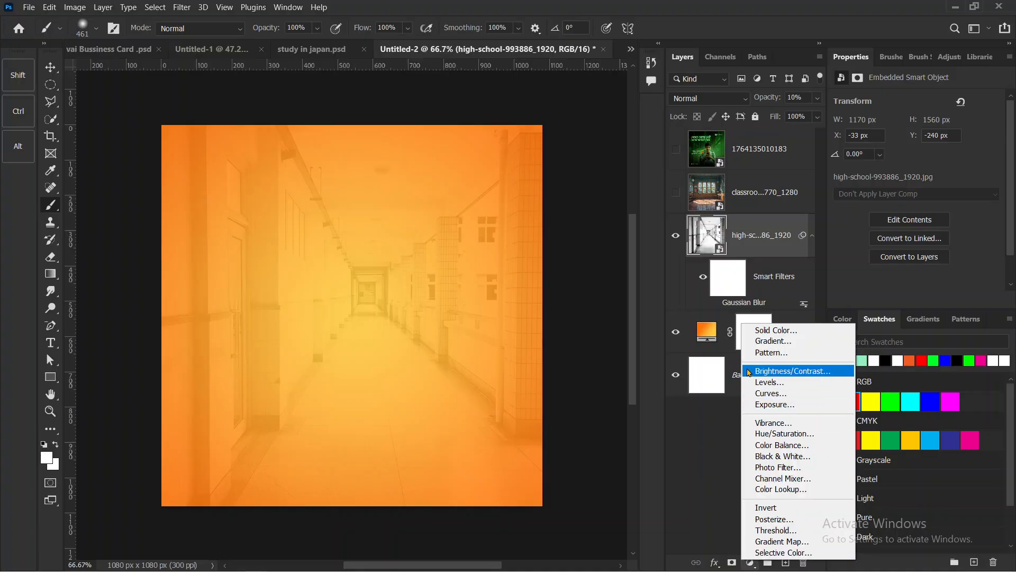
left_click(764, 373)
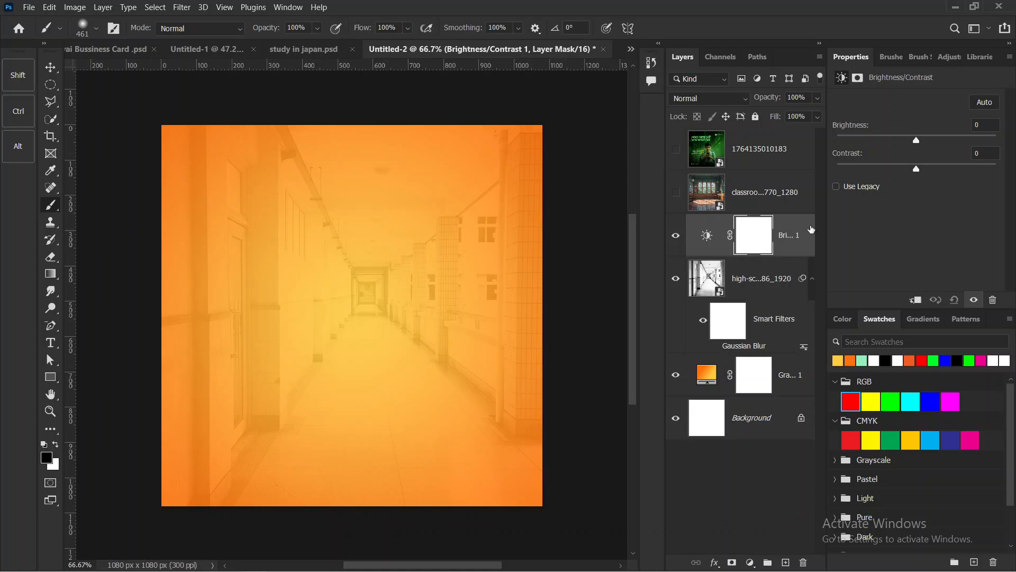
mouse_move(736, 231)
left_mouse_down()
mouse_move(787, 267)
mouse_move(712, 296)
mouse_move(745, 274)
left_mouse_up()
left_click_drag(729, 312, 768, 371)
left_click_drag(871, 157, 927, 163)
mouse_move(526, 140)
left_mouse_down()
mouse_move(552, 198)
mouse_move(547, 138)
left_mouse_up()
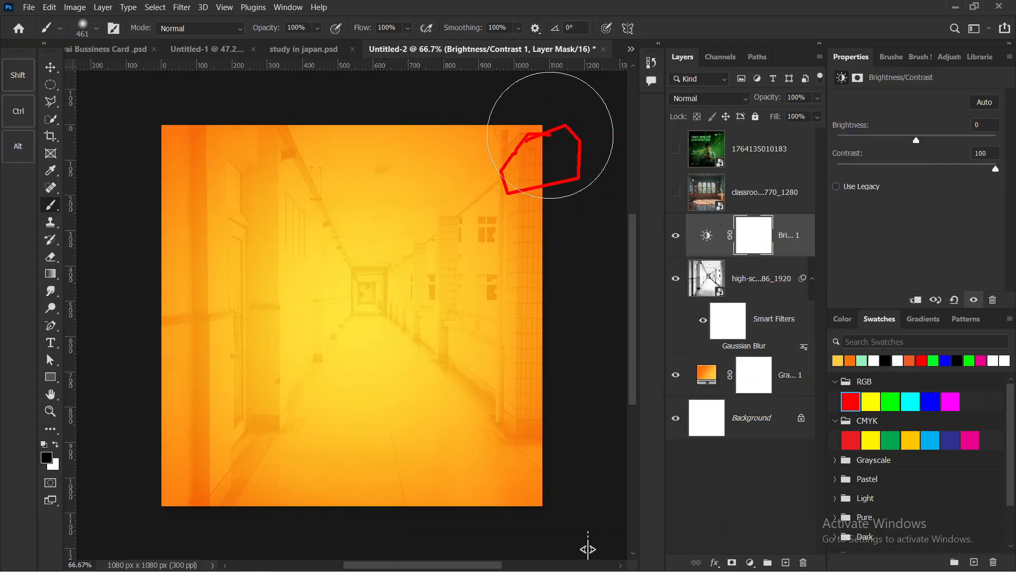
Check the adjustment's effect with the gradient fill briefly hidden, and clip the Brightness/Contrast layer to the corridor layer below.
left_click(677, 376)
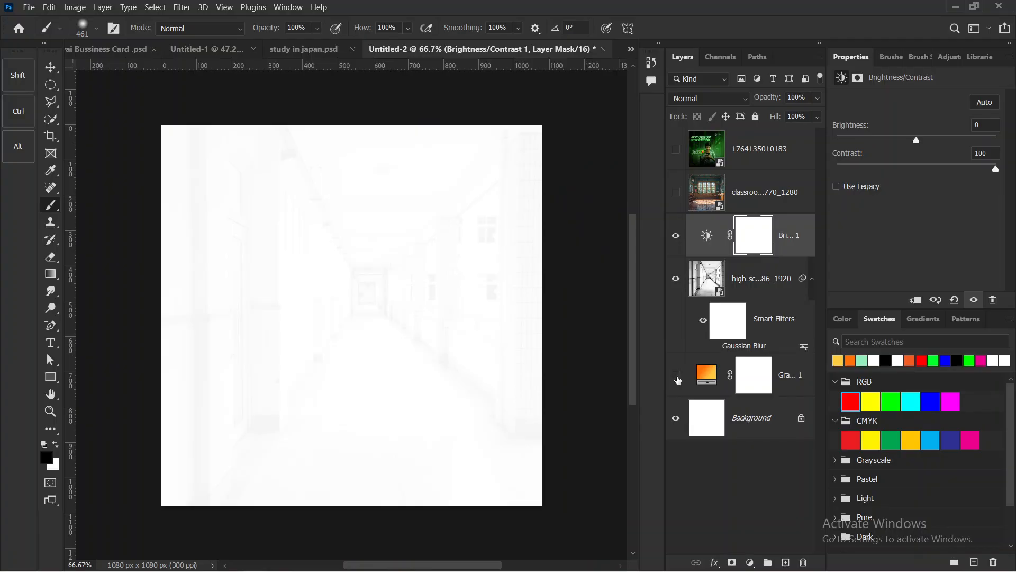
left_click_drag(752, 219, 715, 284)
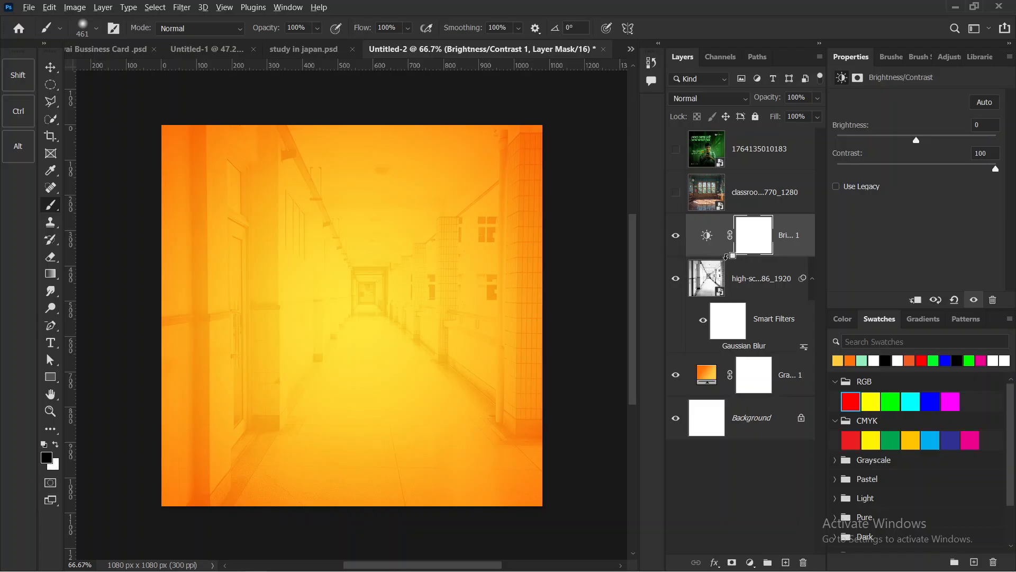
left_click(726, 256, "alt")
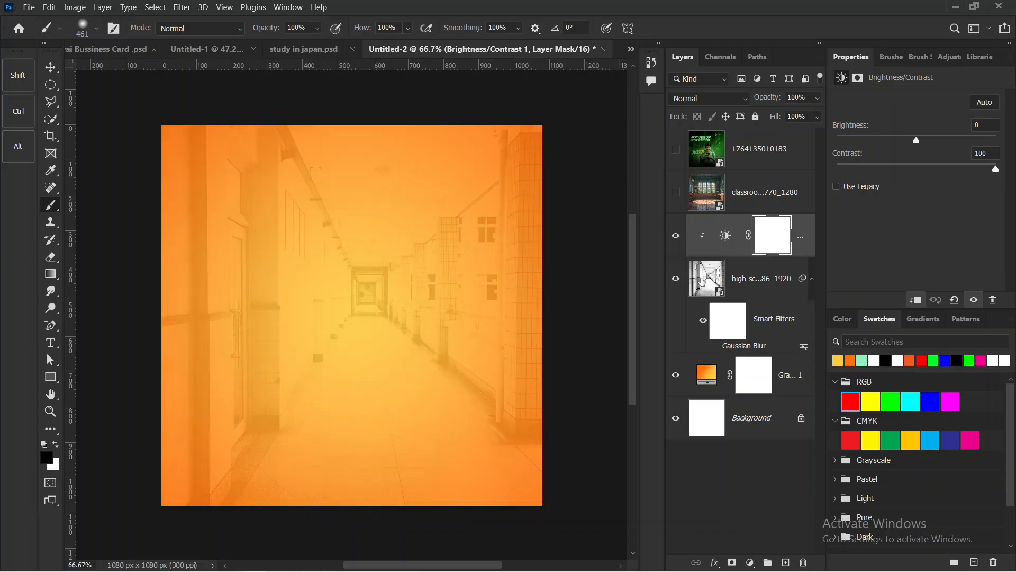
left_click_drag(778, 223, 743, 281)
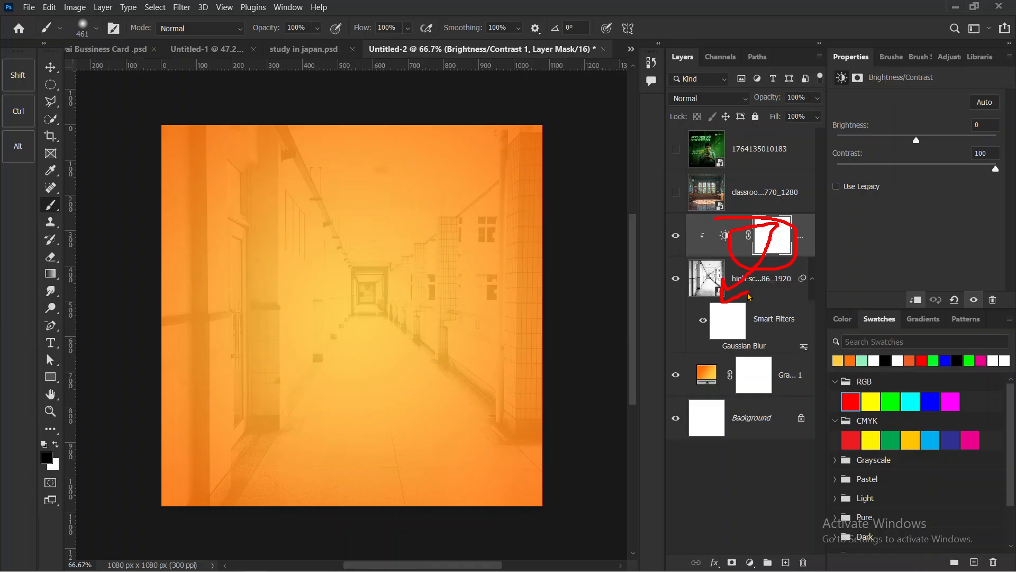
key("Escape")
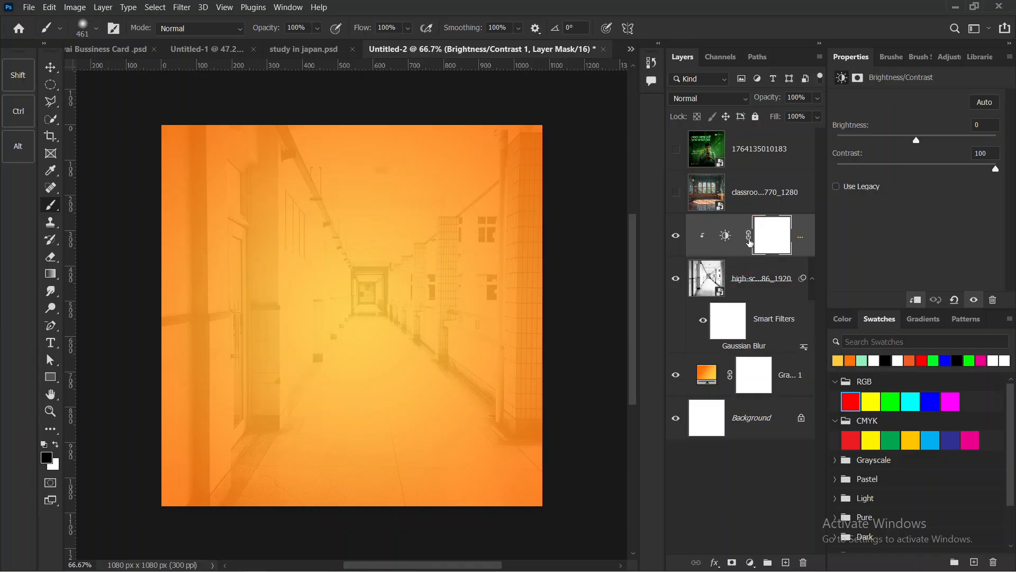
Set the clipped Brightness/Contrast layer's brightness to -115 and turn the corridor layer's Gaussian Blur filter back on.
key("Escape")
left_click_drag(851, 126, 775, 167)
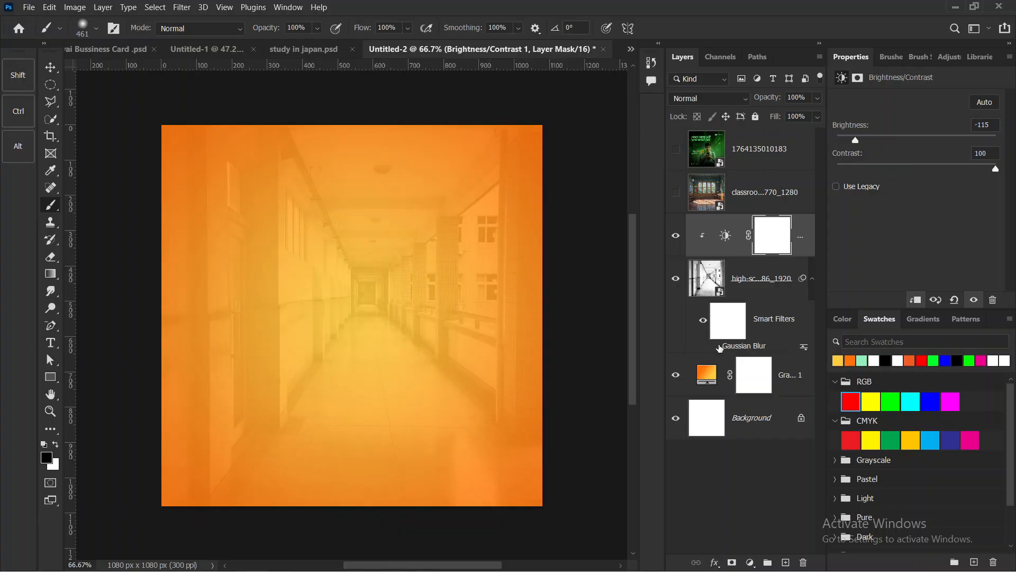
mouse_move(236, 204)
left_mouse_down()
mouse_move(301, 188)
mouse_move(377, 306)
left_mouse_up()
left_click(714, 347)
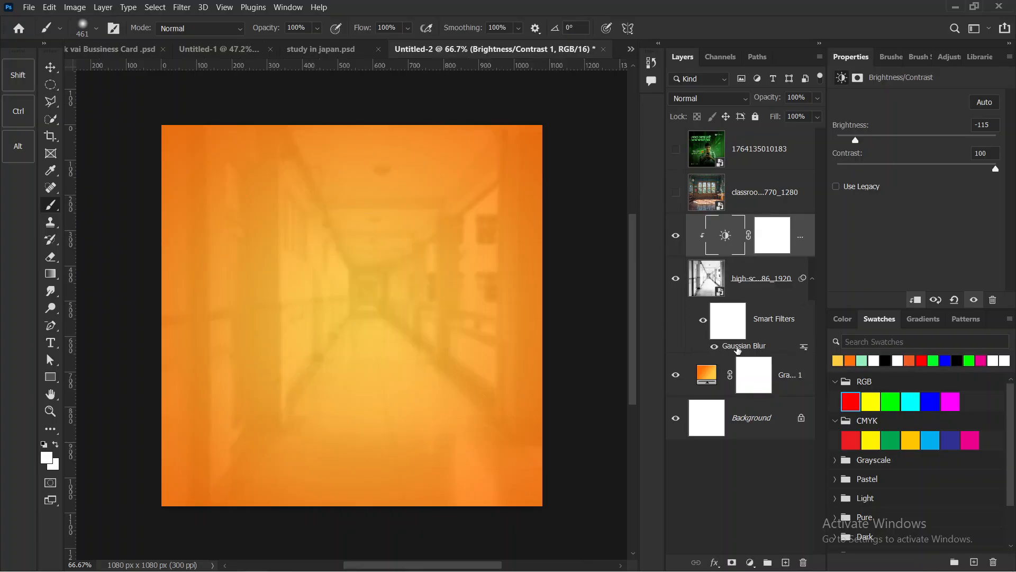
Reduce the corridor layer's Gaussian Blur radius to 2.1 pixels.
double_click(737, 346)
mouse_move(766, 341)
left_mouse_down()
mouse_move(759, 364)
mouse_move(714, 338)
left_mouse_up()
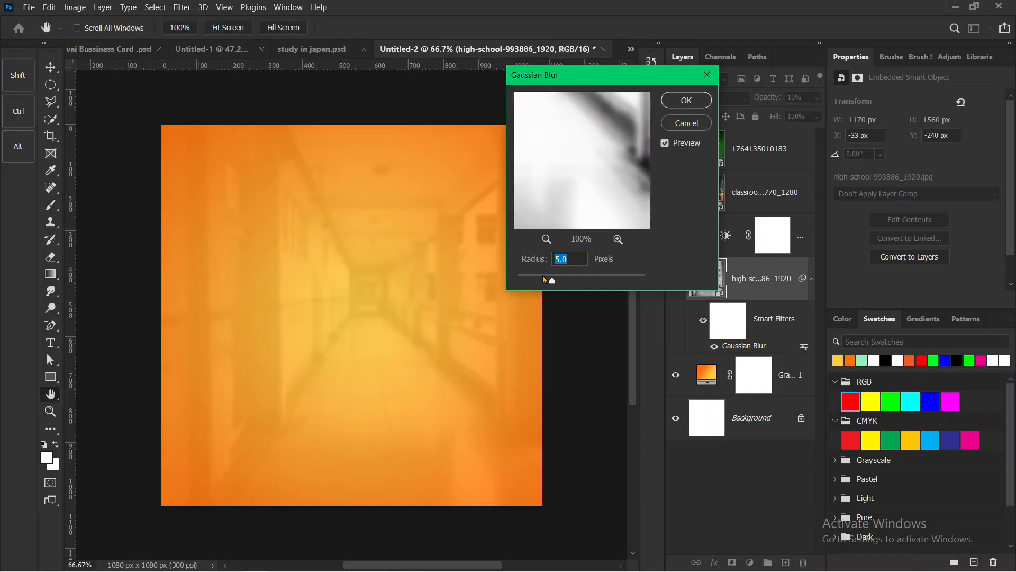
left_click(532, 280)
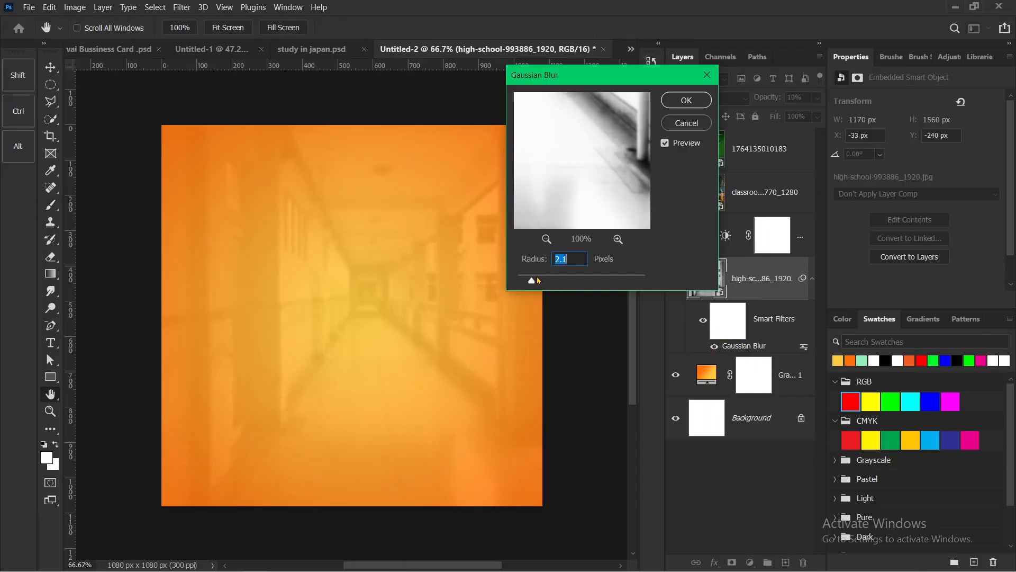
left_click(681, 100)
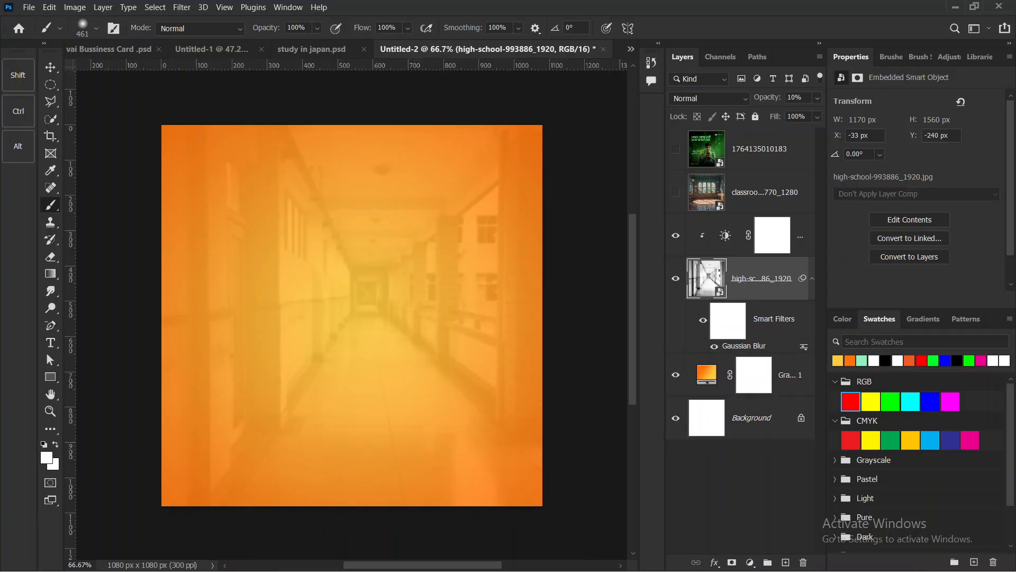
Compare the background with the green reference poster by briefly showing its layer and hiding it again.
key("super")
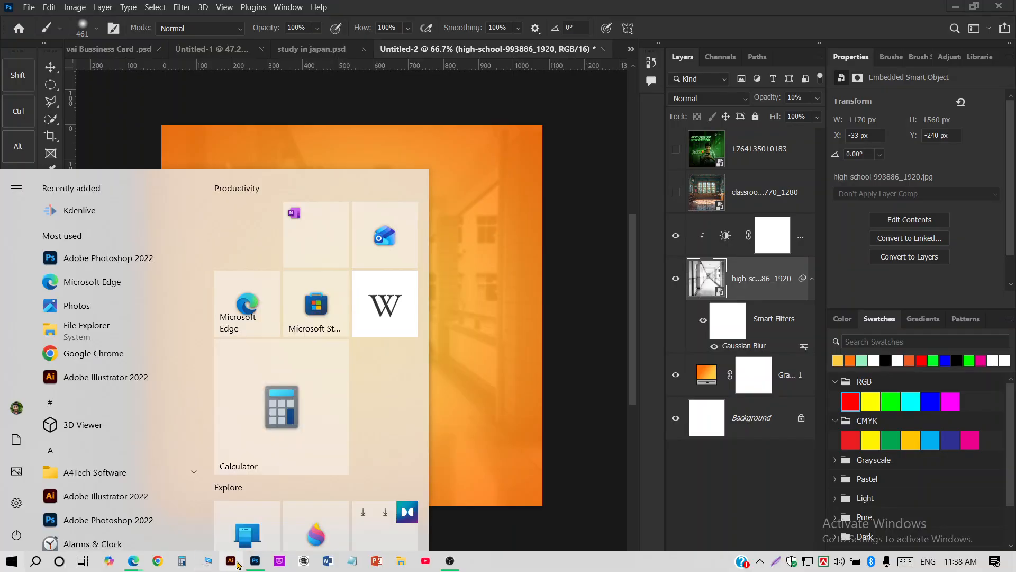
key("super")
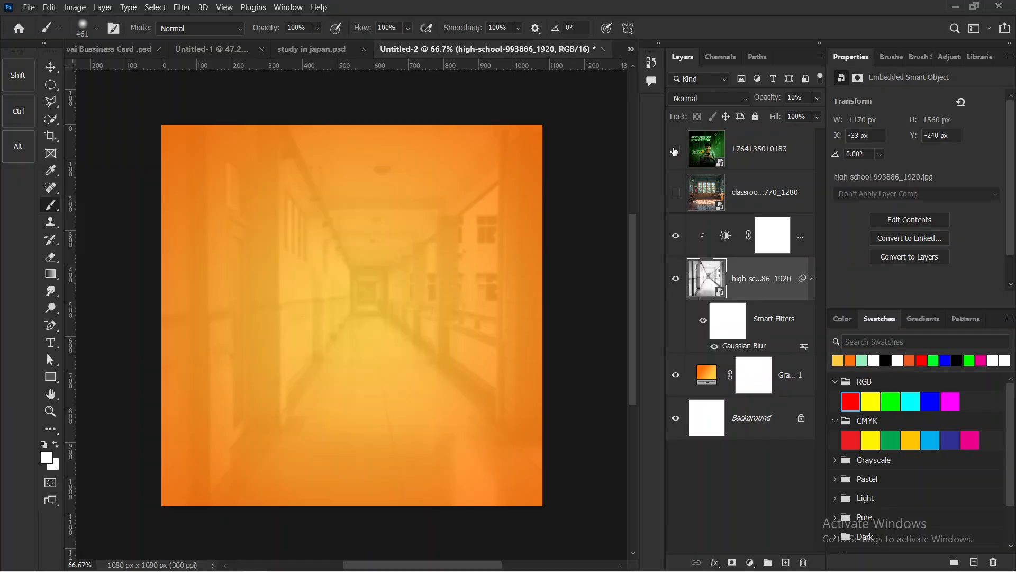
left_click(675, 152)
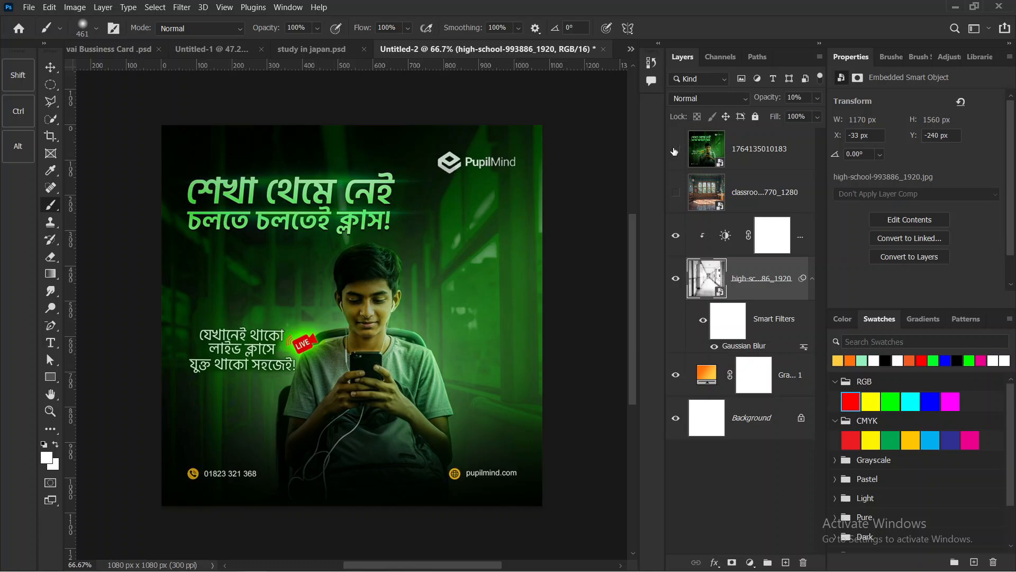
left_click(675, 152)
Switch to Microsoft Edge and bring up the Pixabay classroom results page, ready for a new web search.
key("super")
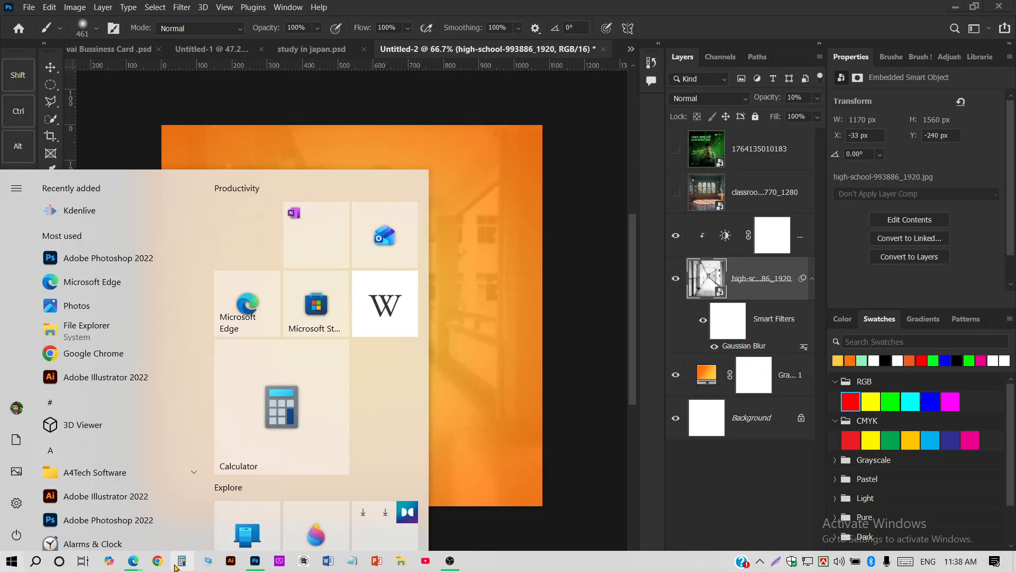
mouse_move(134, 561)
left_click(95, 505)
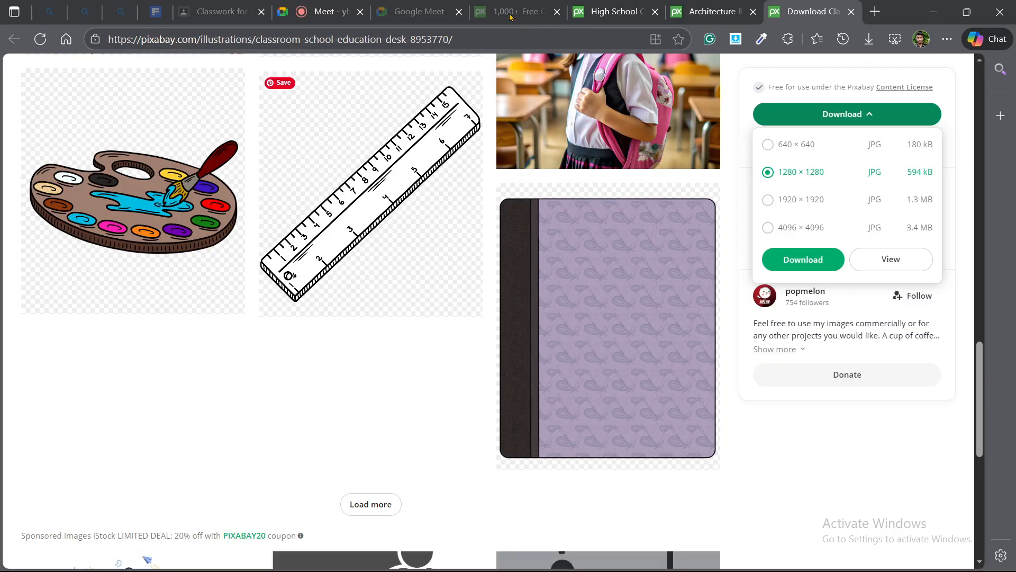
left_click(421, 11)
left_click(523, 11)
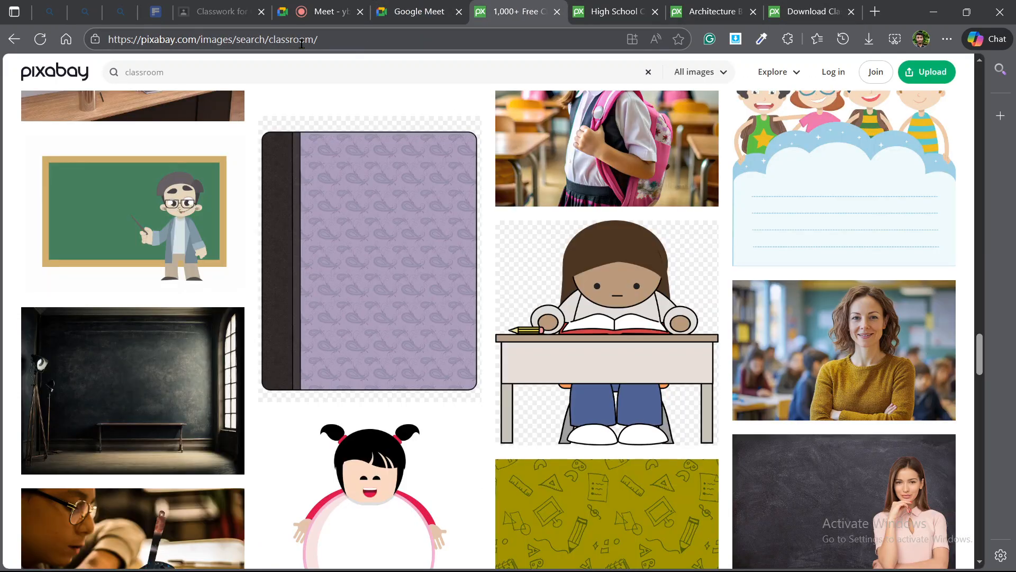
left_click(346, 40)
type("kids")
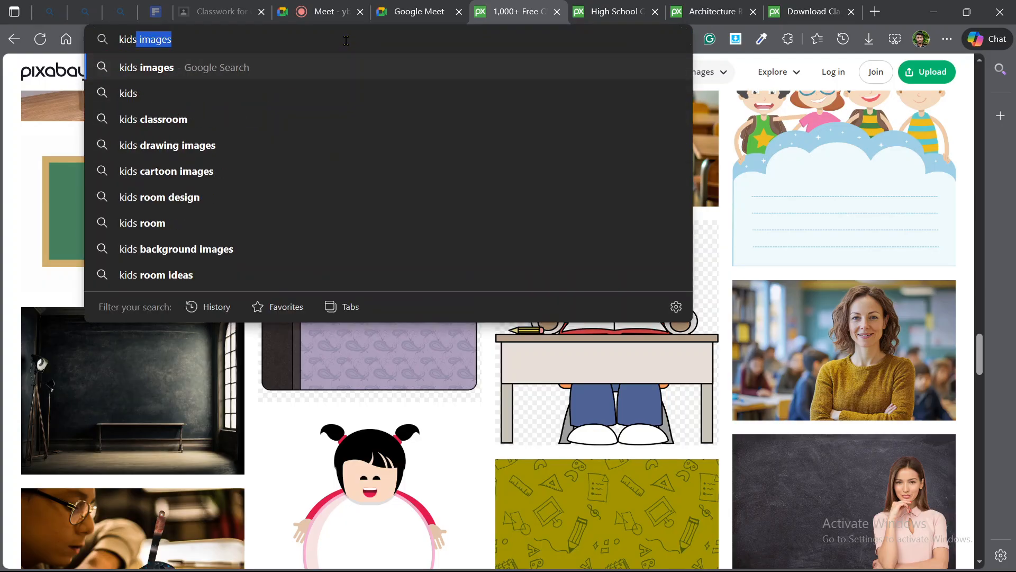
key("BackSpace")
key("BackSpace")
key("BackSpace")
key("BackSpace")
key("BackSpace")
Search Google for "boy using phone", removing the auto-completed word "cartoon" from the query.
type("boy using phone")
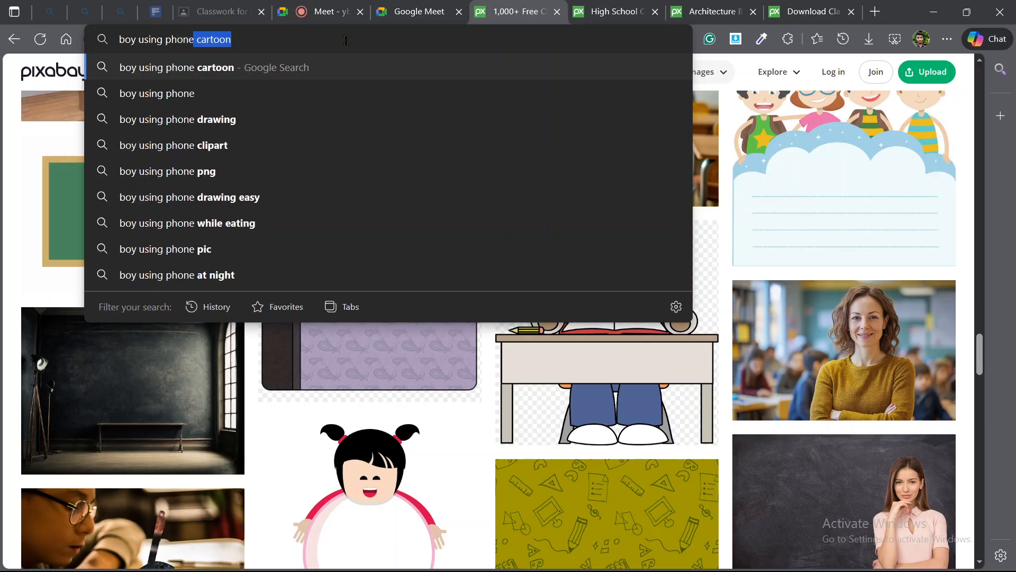
key("Return")
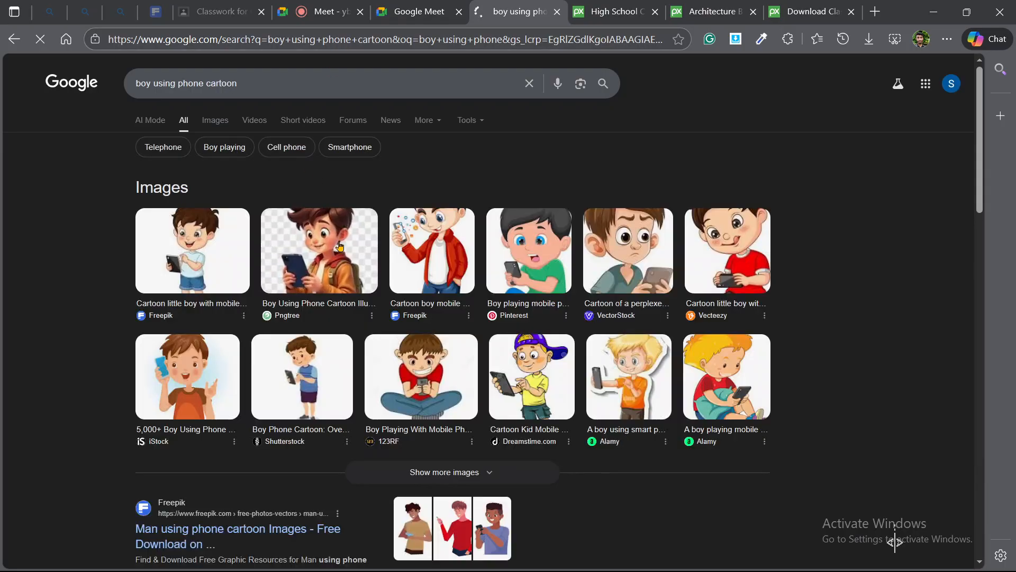
double_click(229, 89)
key("BackSpace")
key("Return")
Open the Freepik "Boy phone Images" and Pixabay "Boy With Telephone" search results in new background tabs.
scroll(203, 218, "down", 5)
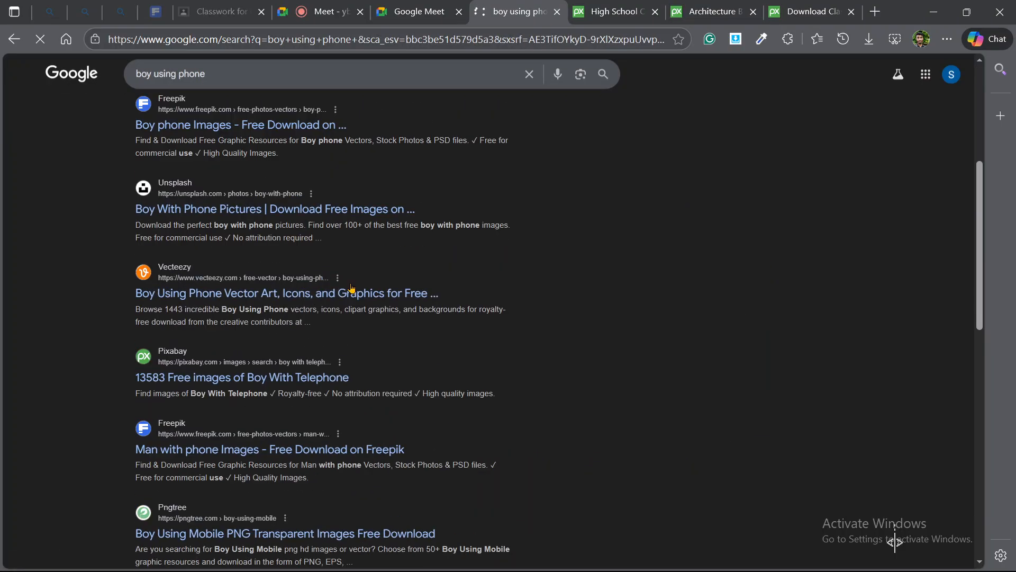
scroll(203, 218, "up", 2)
scroll(164, 213, "up", 1)
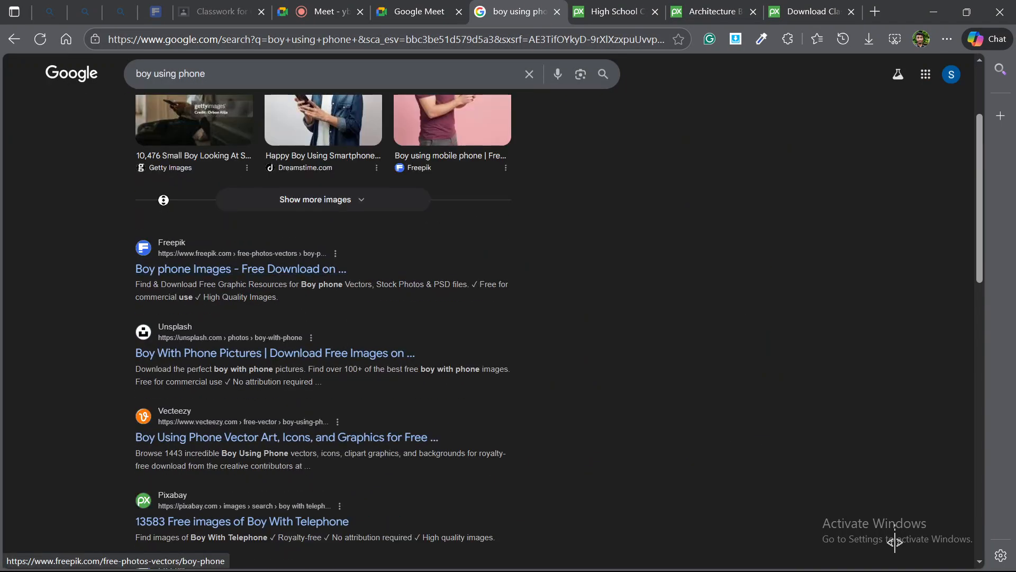
scroll(162, 259, "down", 3)
scroll(162, 254, "up", 3)
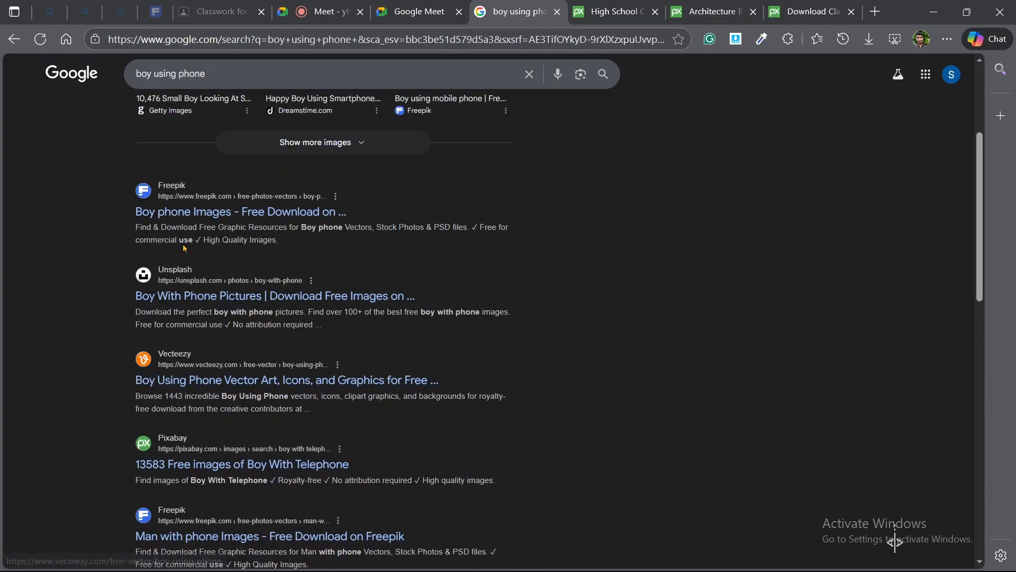
middle_click(162, 222)
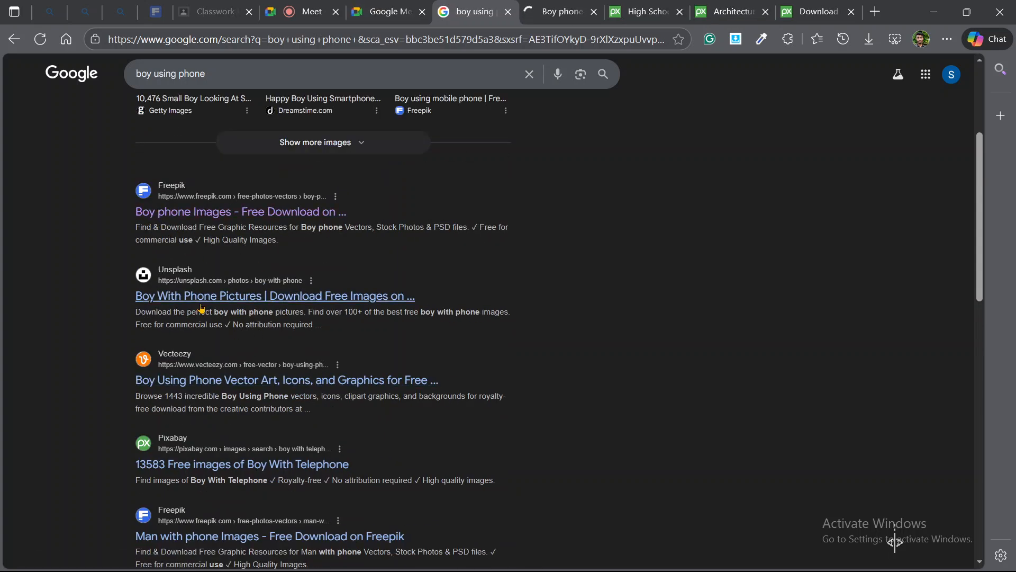
scroll(155, 395, "down", 1)
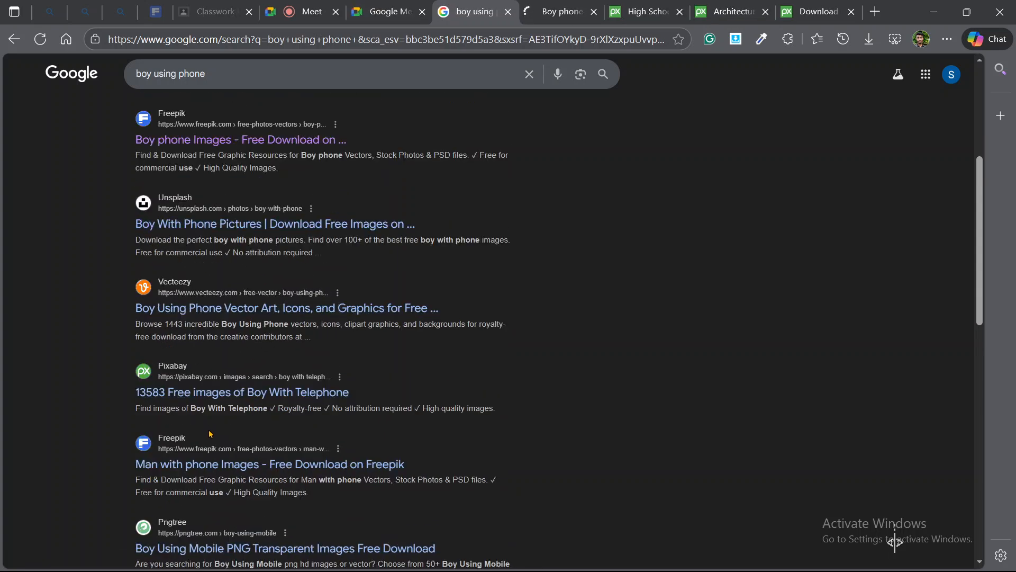
middle_click(180, 393)
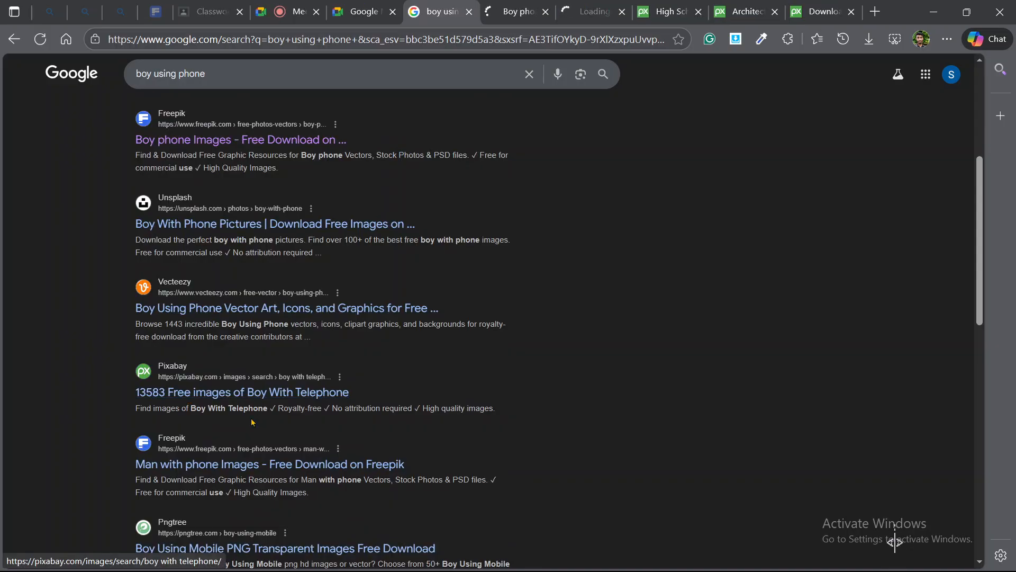
Browse Freepik's boy phone images and open the photo of the curly-haired man in a pink plaid shirt in a new tab.
left_click(512, 12)
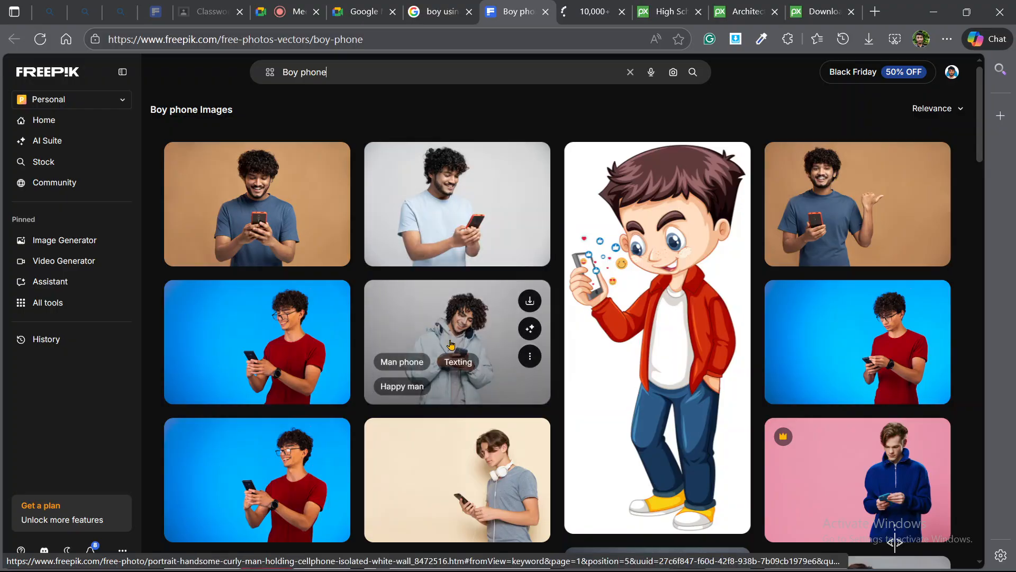
scroll(452, 353, "down", 3)
scroll(451, 354, "down", 8)
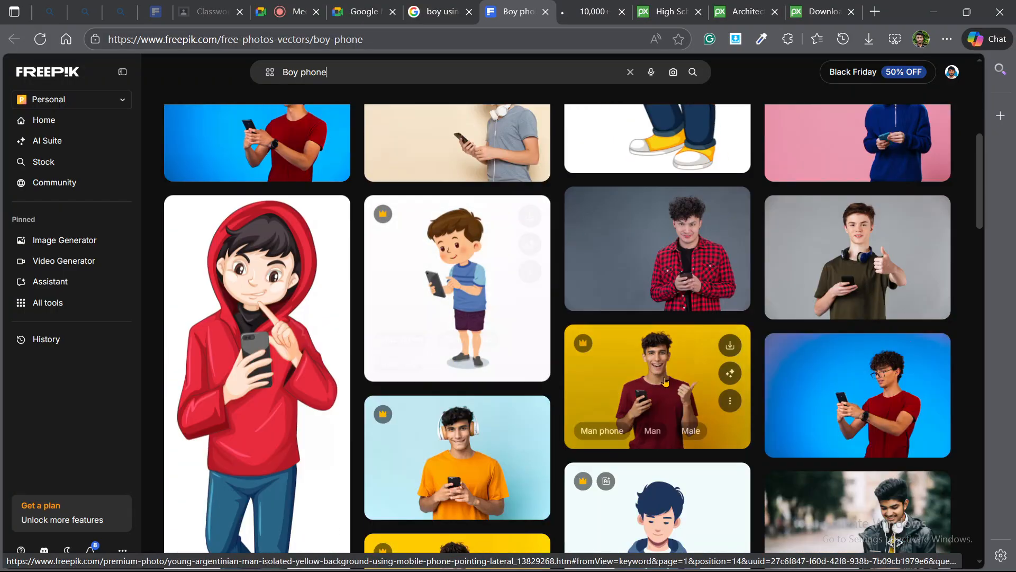
scroll(589, 386, "down", 6)
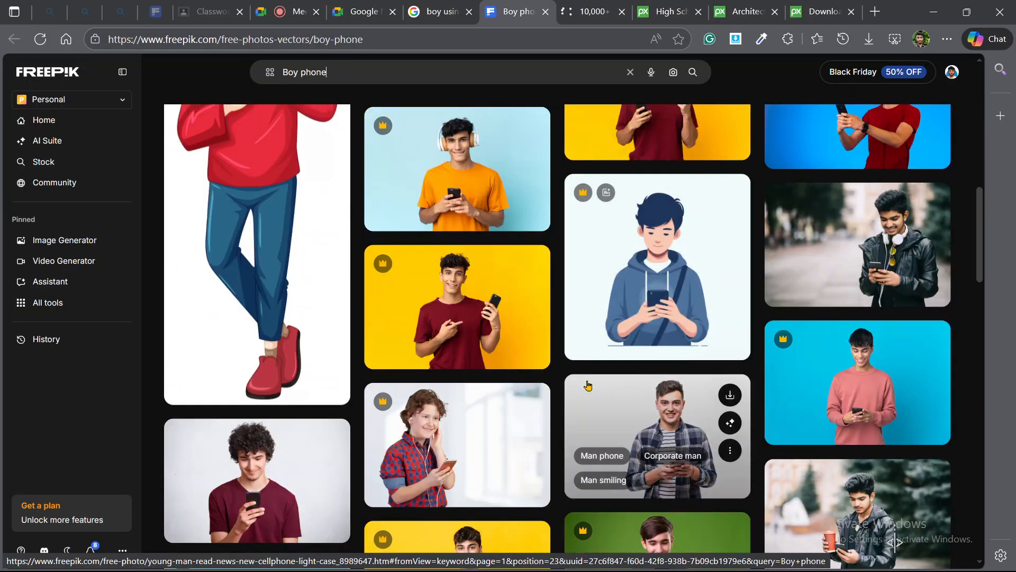
scroll(589, 385, "down", 2)
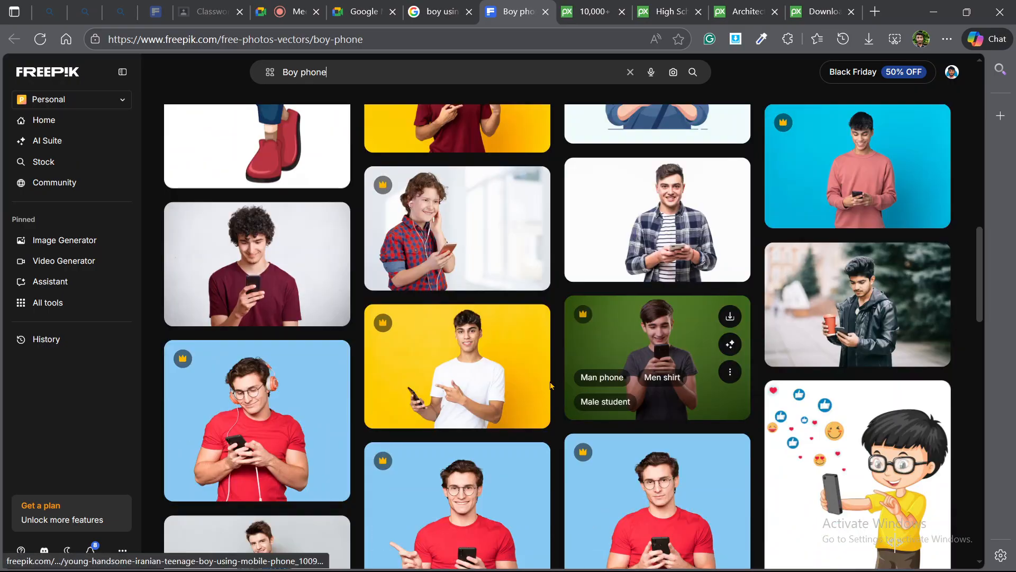
scroll(427, 370, "down", 3)
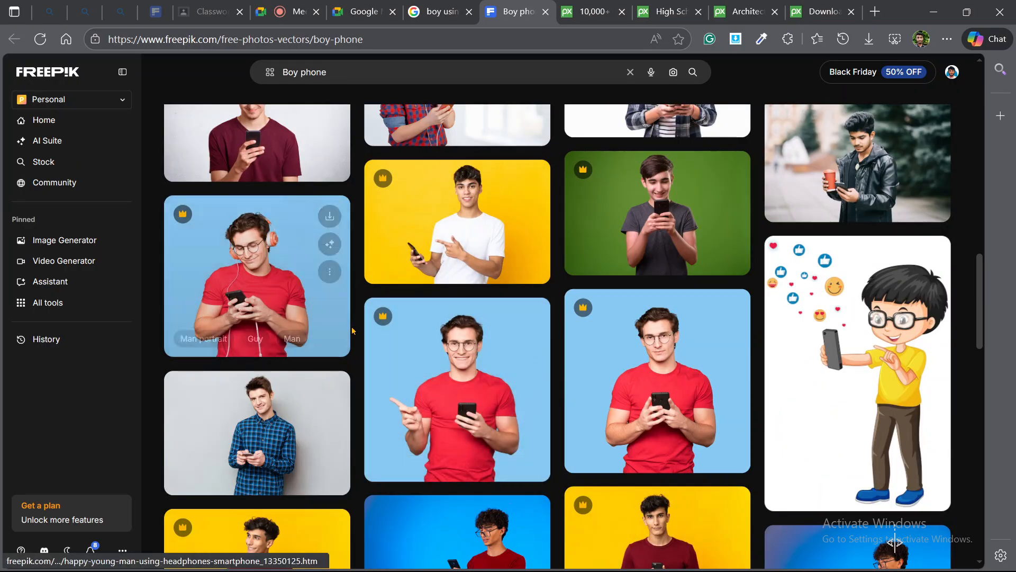
scroll(350, 332, "down", 4)
scroll(350, 331, "down", 3)
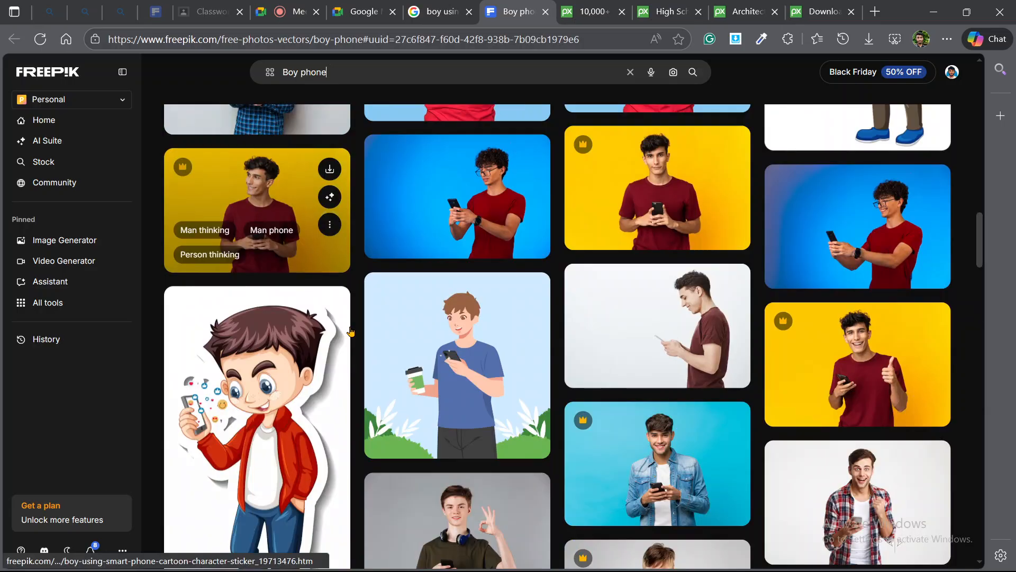
scroll(350, 332, "down", 1)
scroll(349, 331, "down", 3)
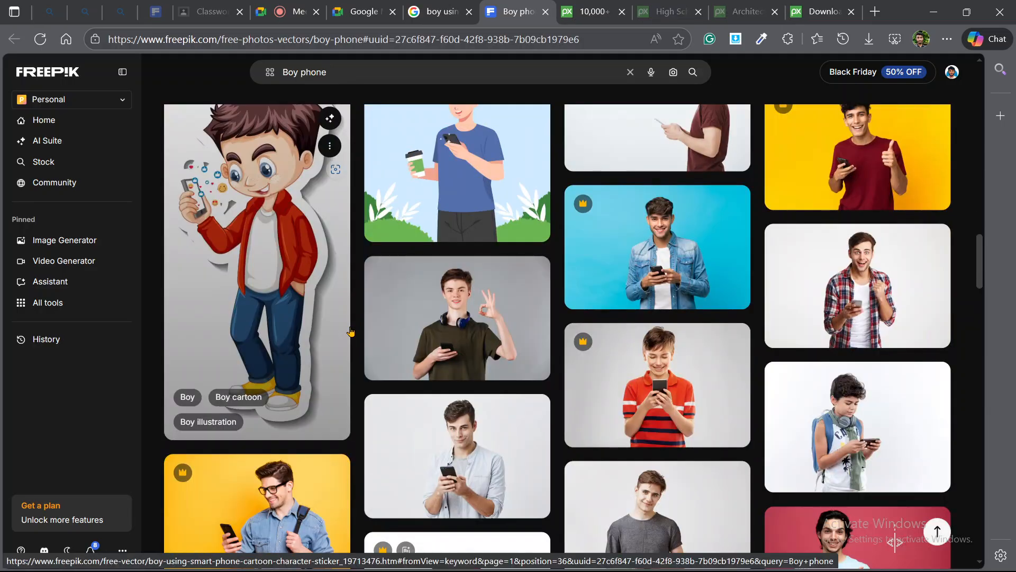
scroll(351, 333, "down", 3)
scroll(354, 336, "down", 3)
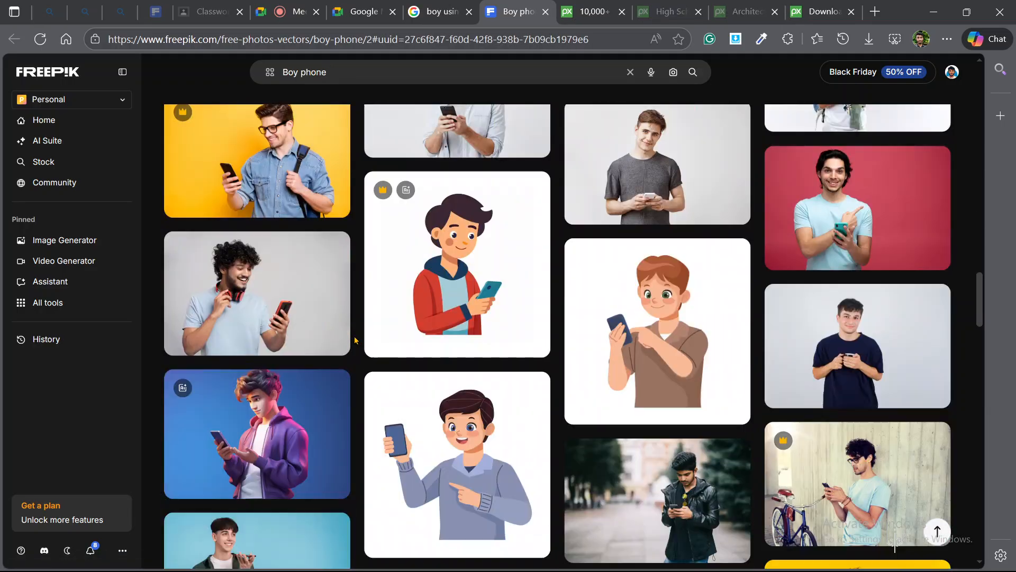
scroll(354, 340, "down", 3)
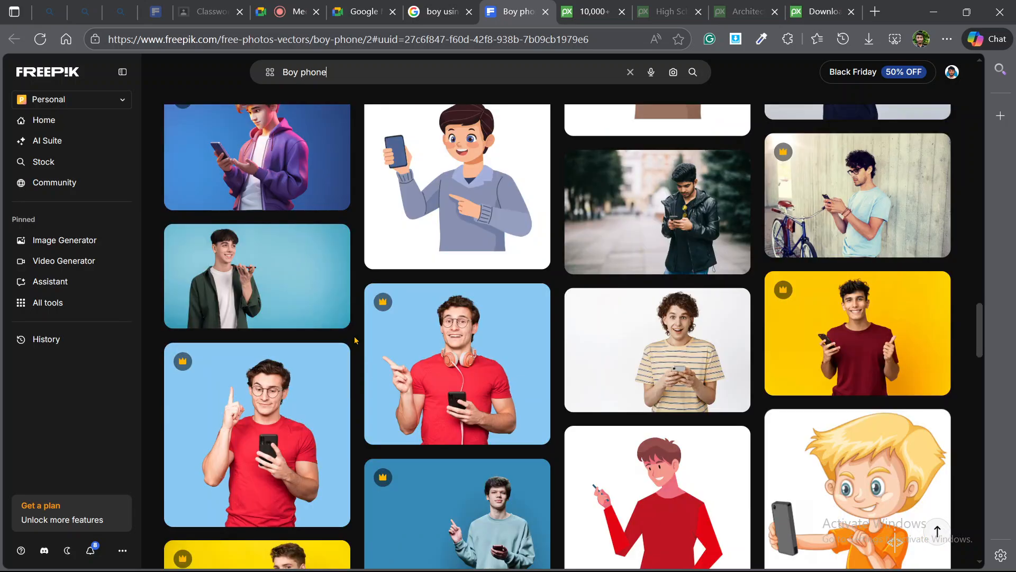
scroll(354, 340, "down", 3)
scroll(354, 340, "down", 3)
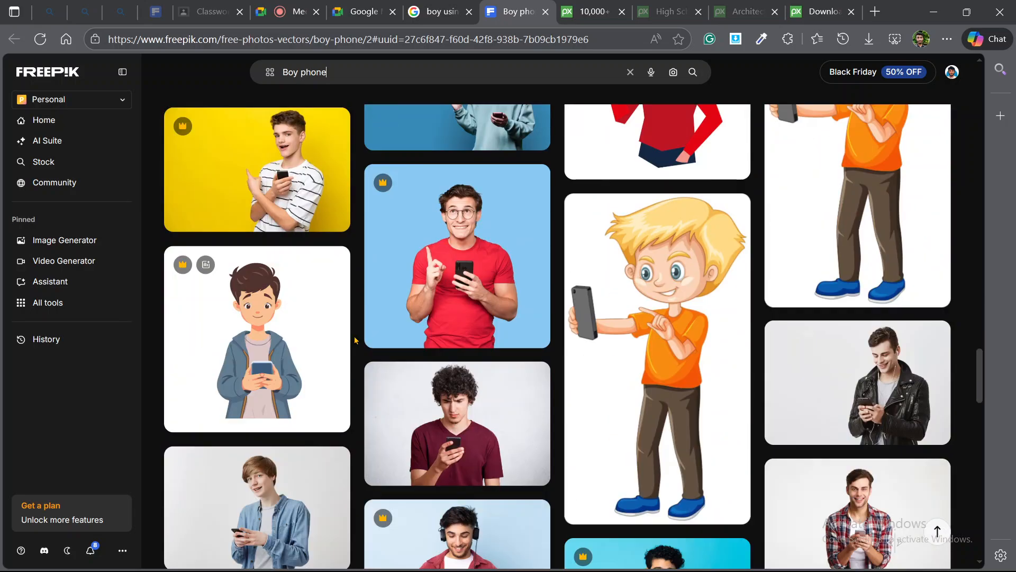
scroll(354, 339, "down", 8)
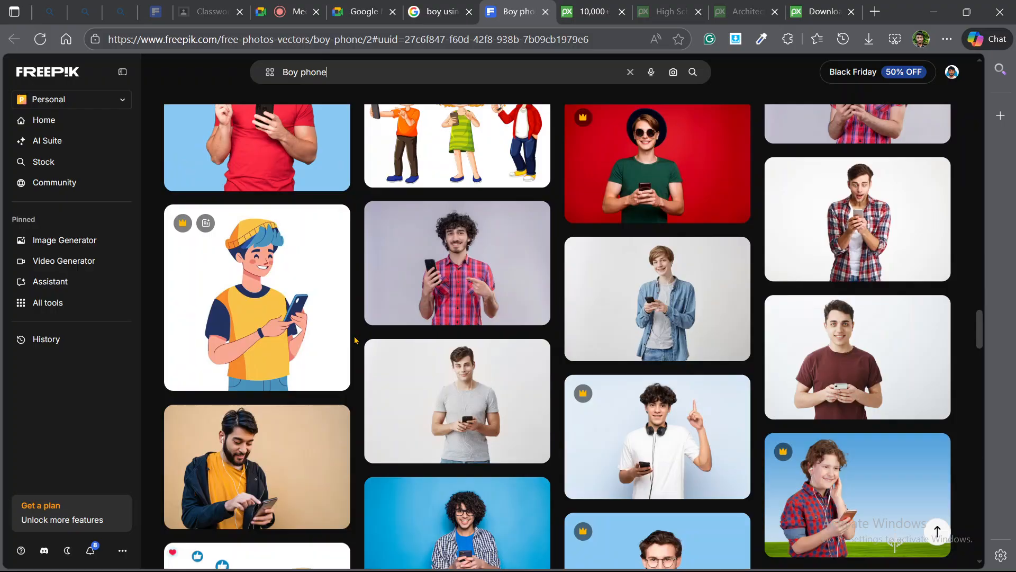
middle_click(433, 260)
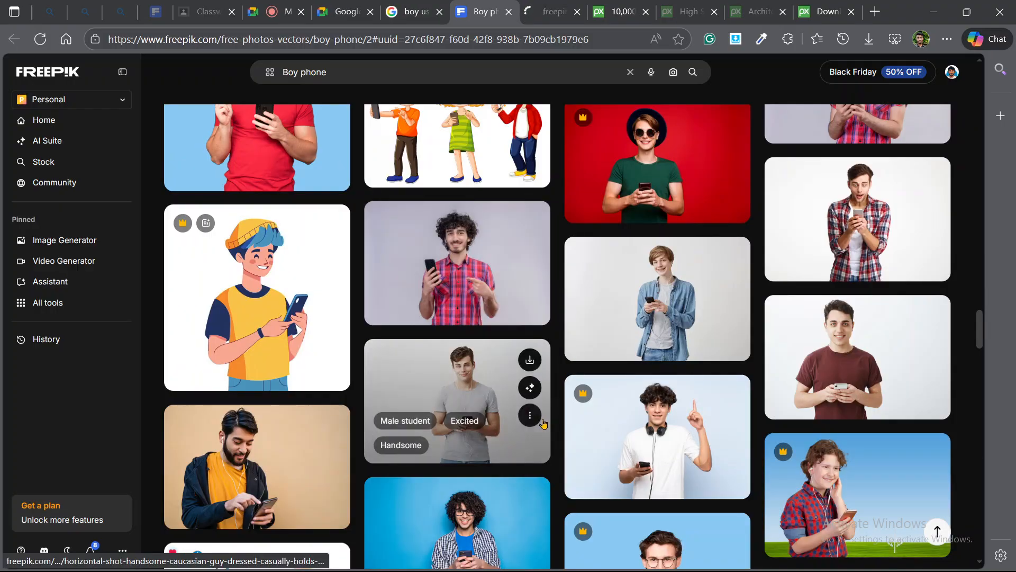
Look through more of Freepik's boy phone photos for alternative subjects holding a phone.
scroll(445, 419, "down", 2)
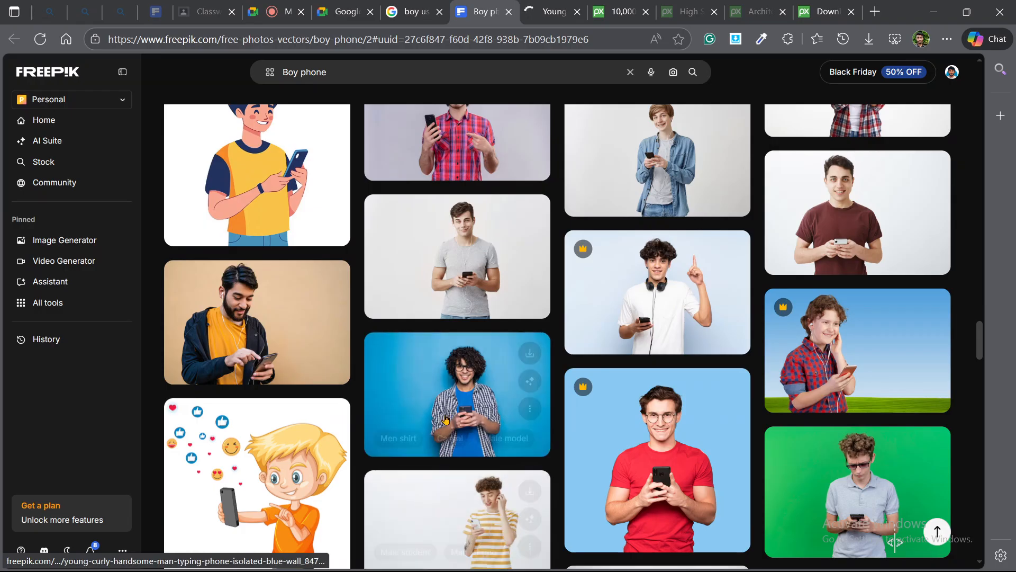
scroll(446, 416, "down", 2)
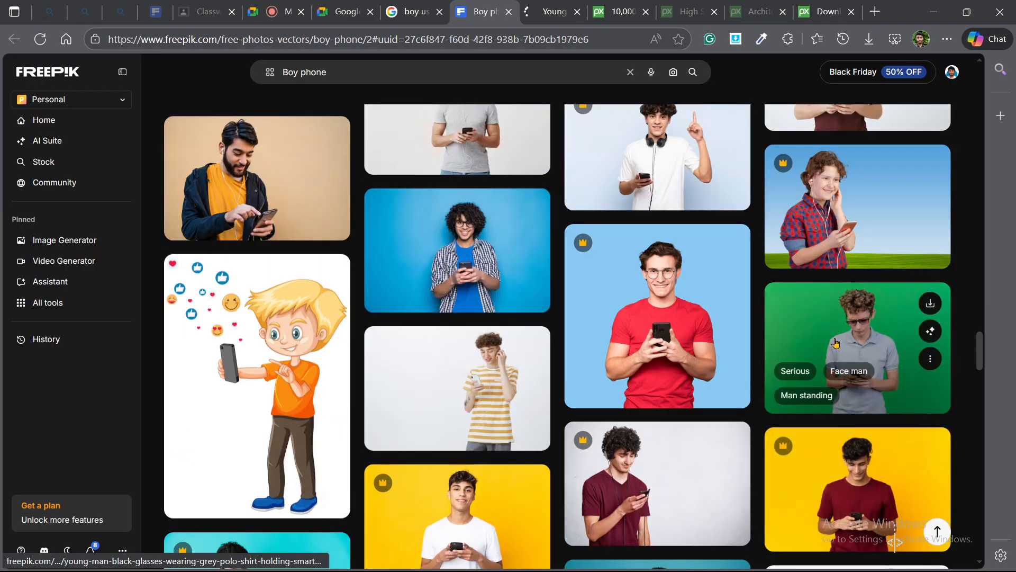
scroll(836, 343, "down", 2)
scroll(766, 424, "down", 4)
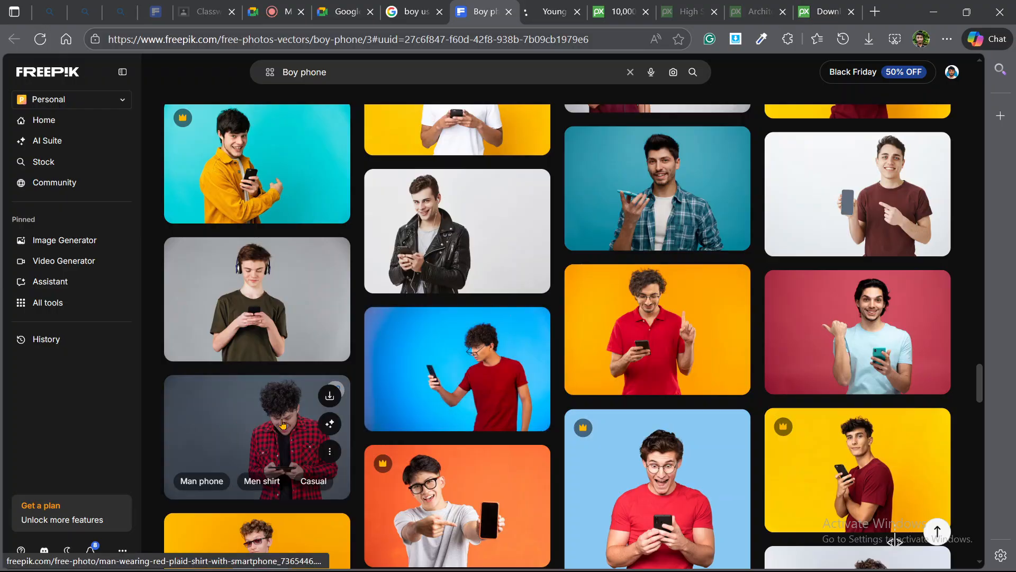
scroll(249, 418, "up", 3)
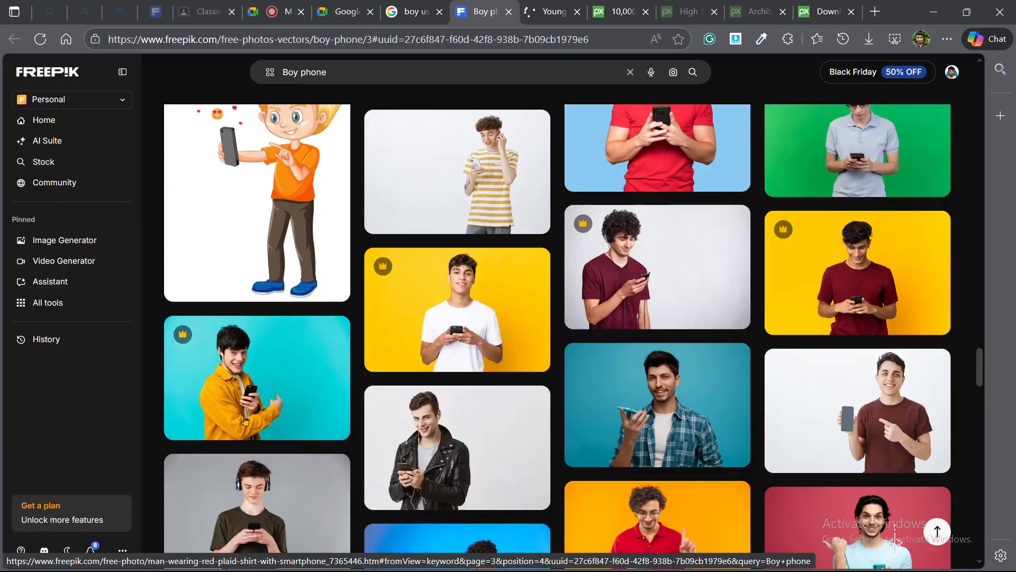
scroll(272, 413, "up", 4)
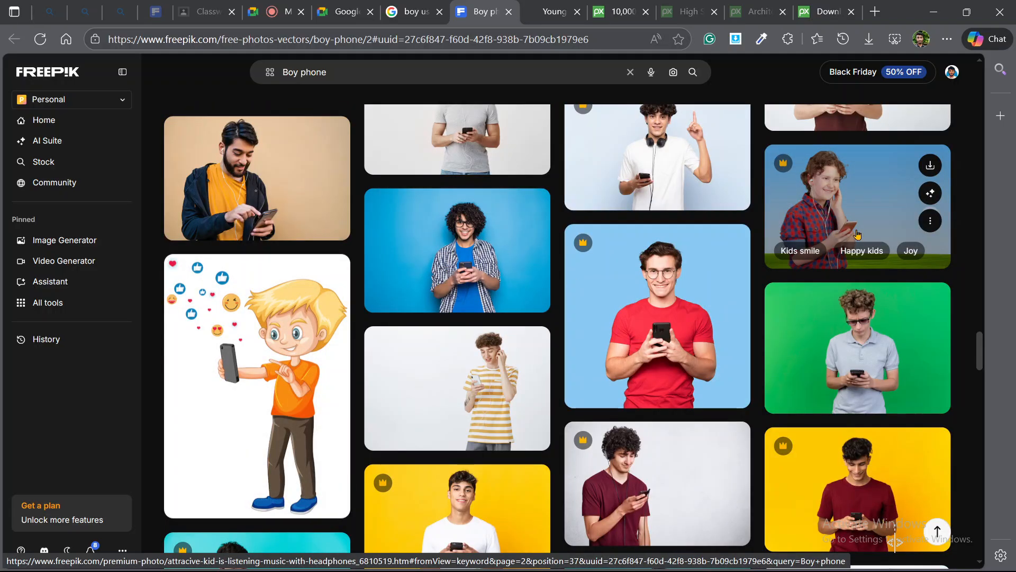
scroll(824, 228, "up", 3)
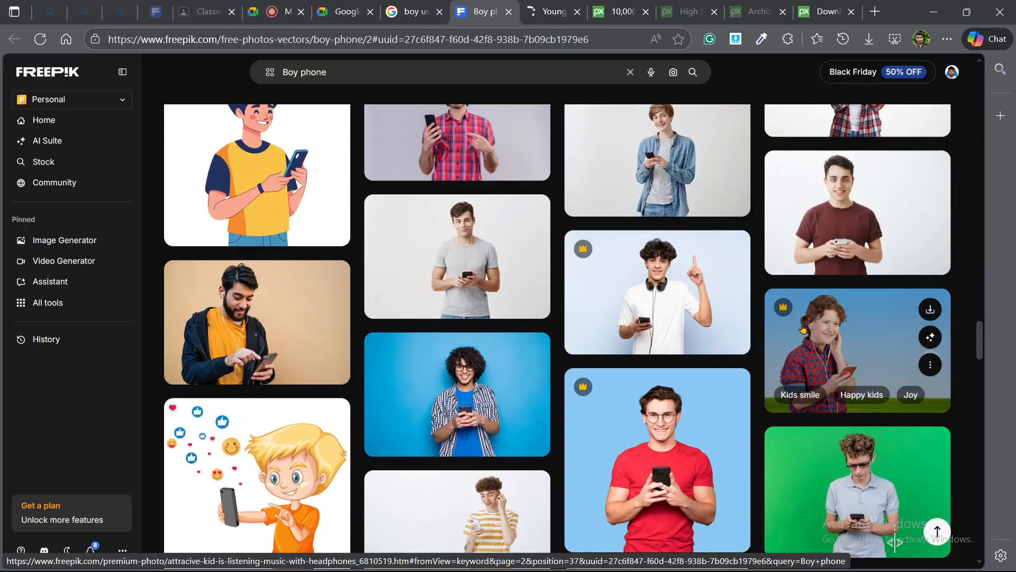
scroll(560, 400, "down", 15)
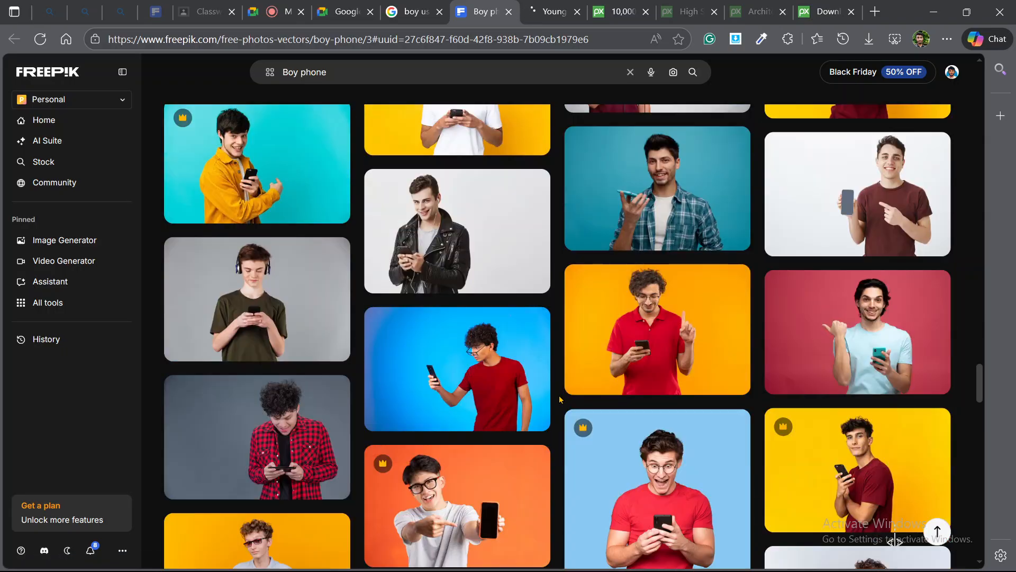
scroll(560, 400, "down", 8)
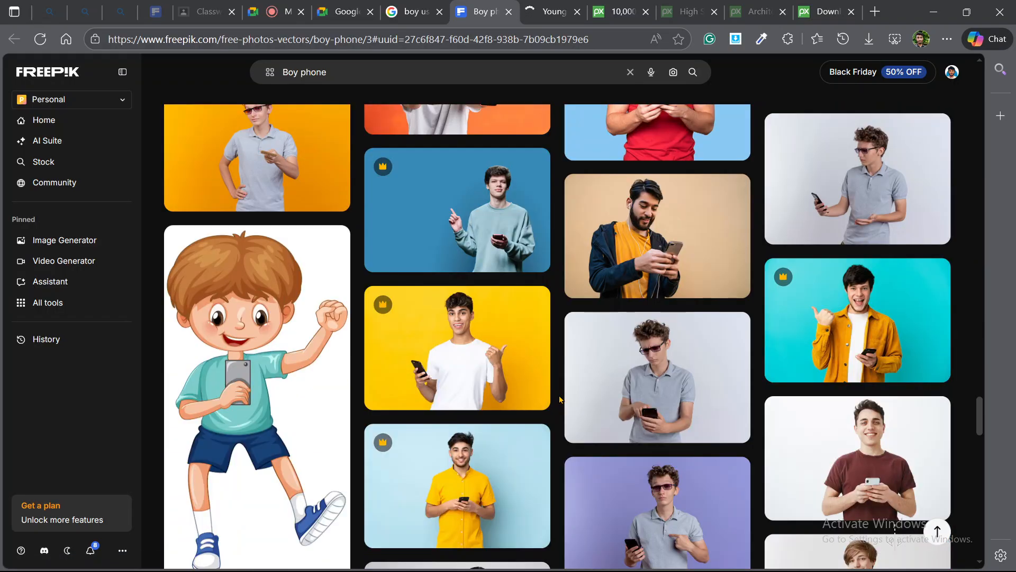
scroll(560, 400, "down", 3)
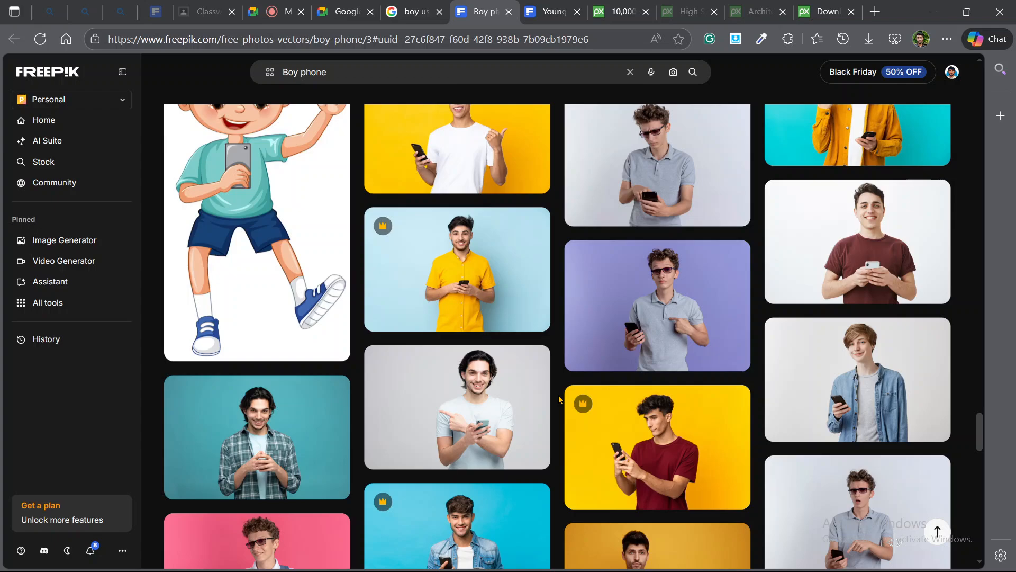
scroll(560, 400, "down", 1)
scroll(560, 399, "down", 1)
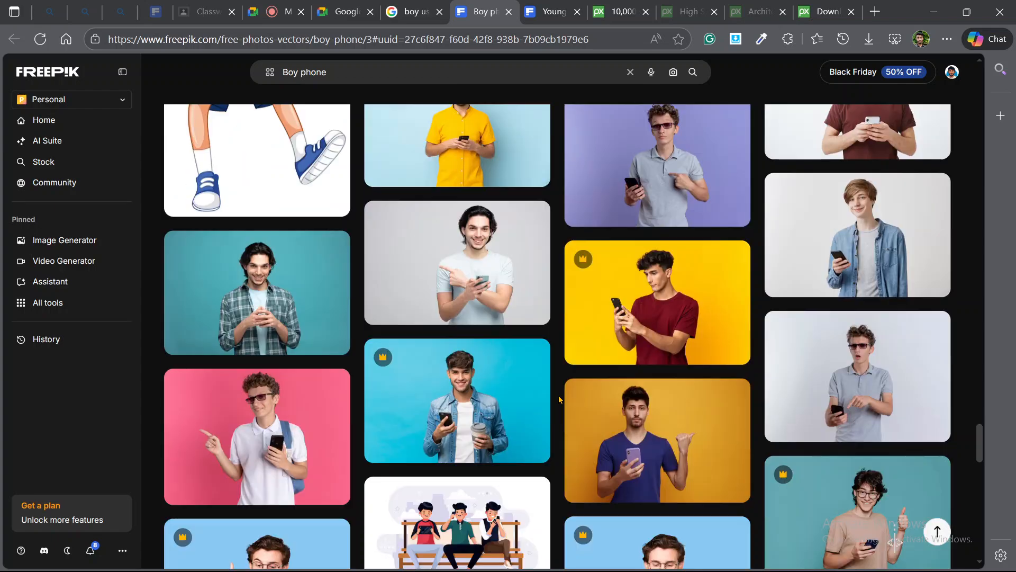
Download the opened photo of the curly-haired man in the pink plaid shirt in Medium size, 1500 × 1001px.
left_click(544, 12)
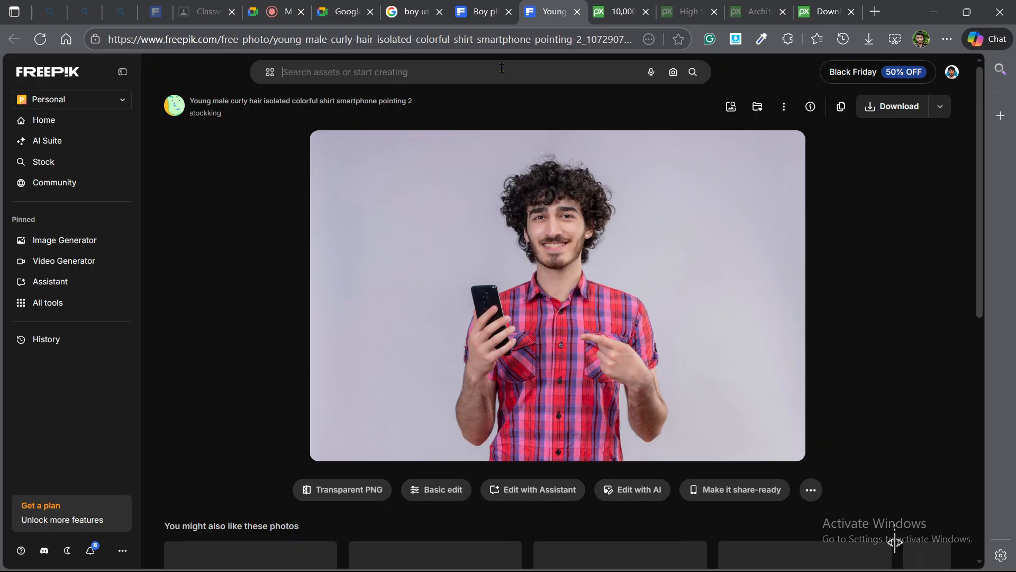
left_click(941, 109)
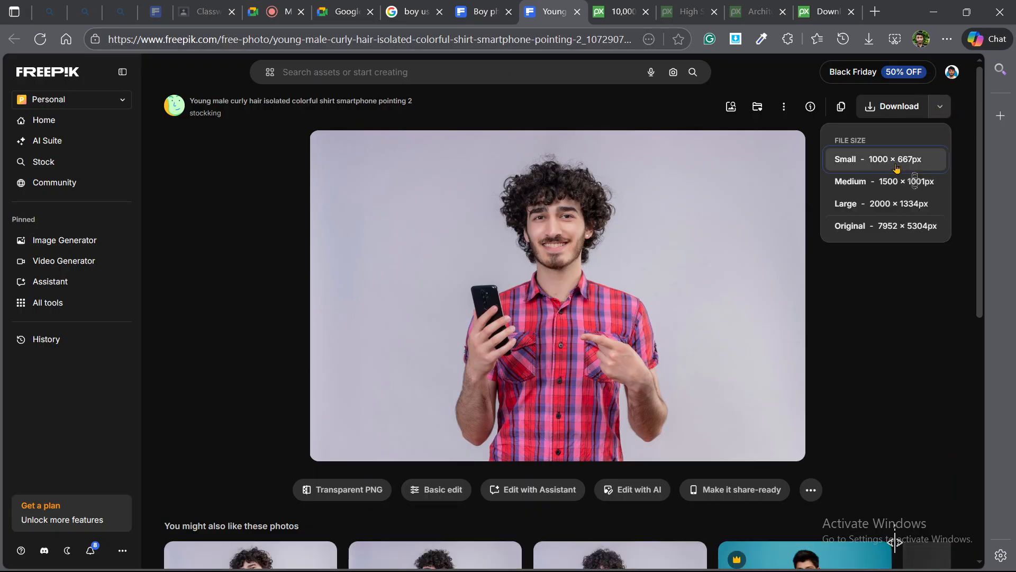
left_click(868, 186)
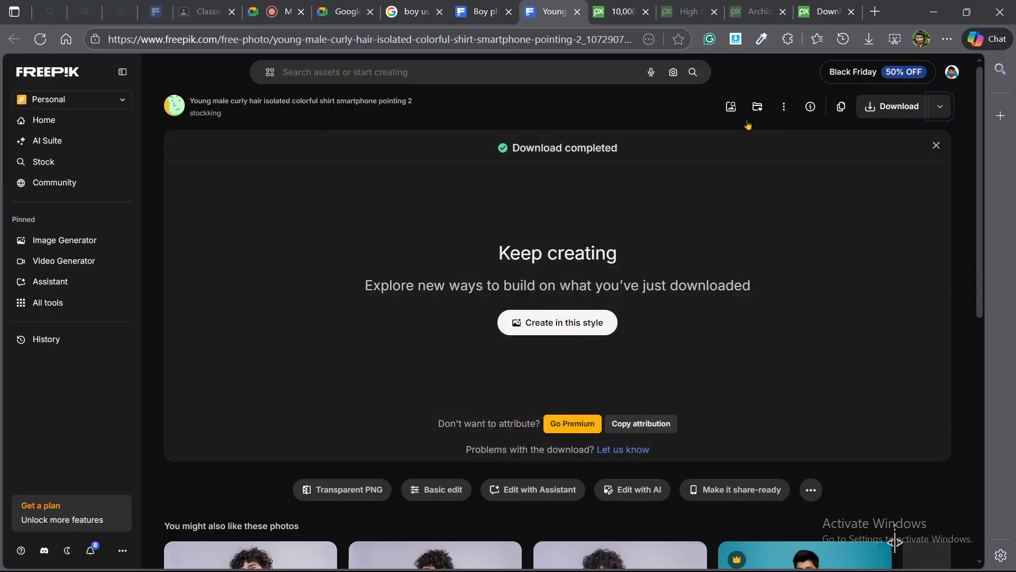
Browse Pixabay's boy with telephone images and view the photo of the boy in a white shirt and blue tie in a new tab.
left_click(616, 14)
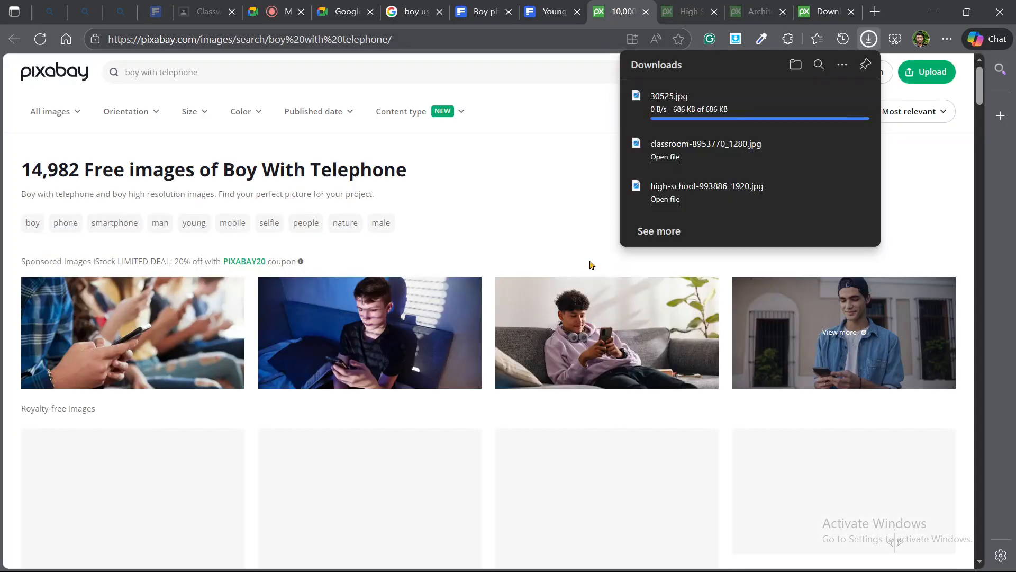
scroll(231, 238, "down", 8)
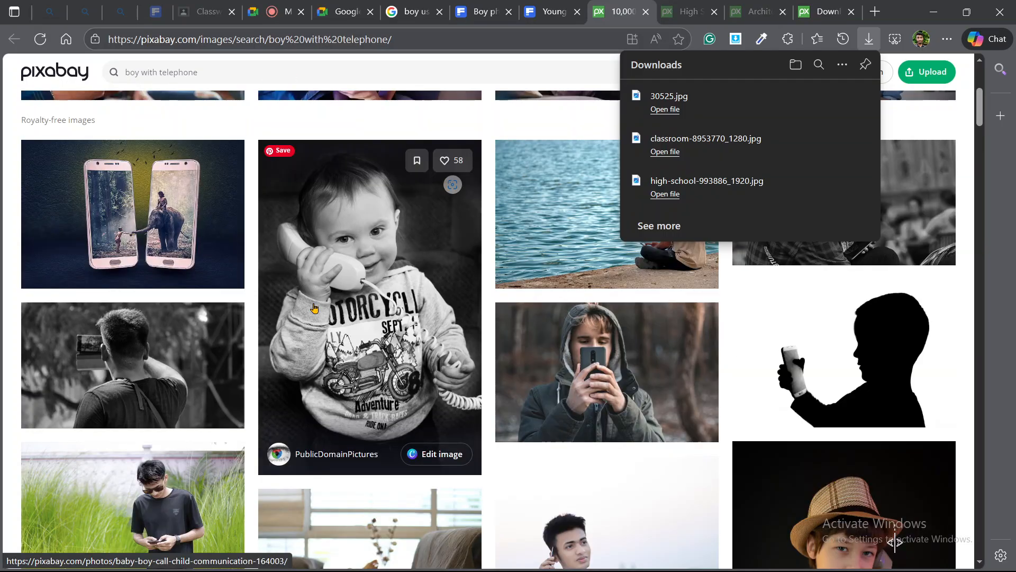
scroll(314, 307, "down", 7)
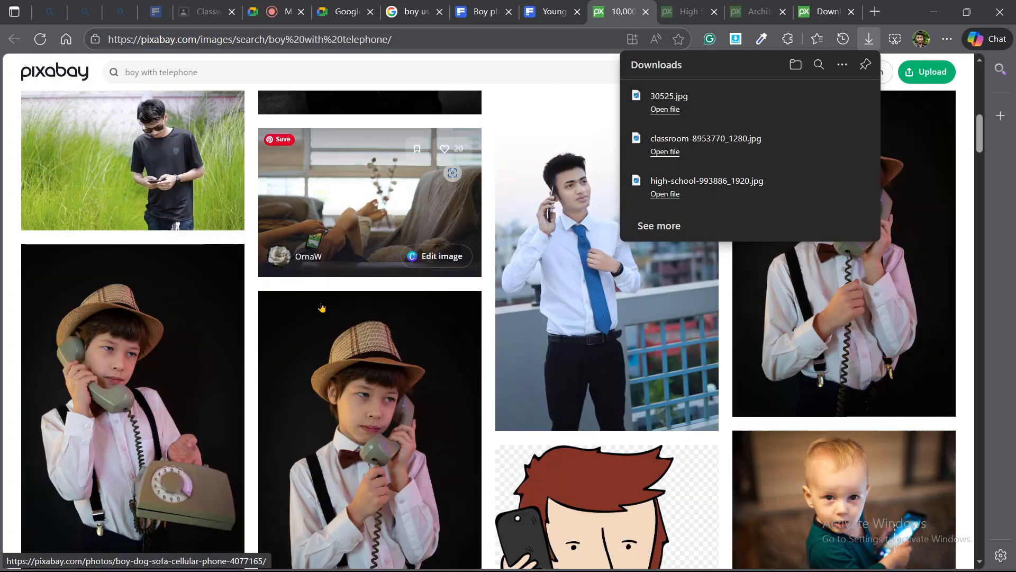
scroll(321, 307, "down", 1)
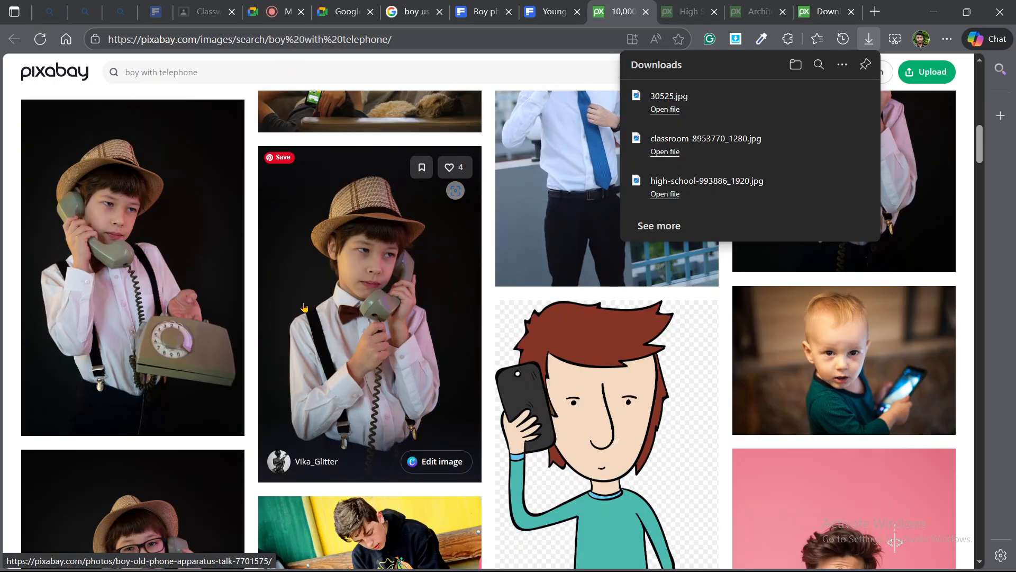
scroll(398, 303, "up", 3)
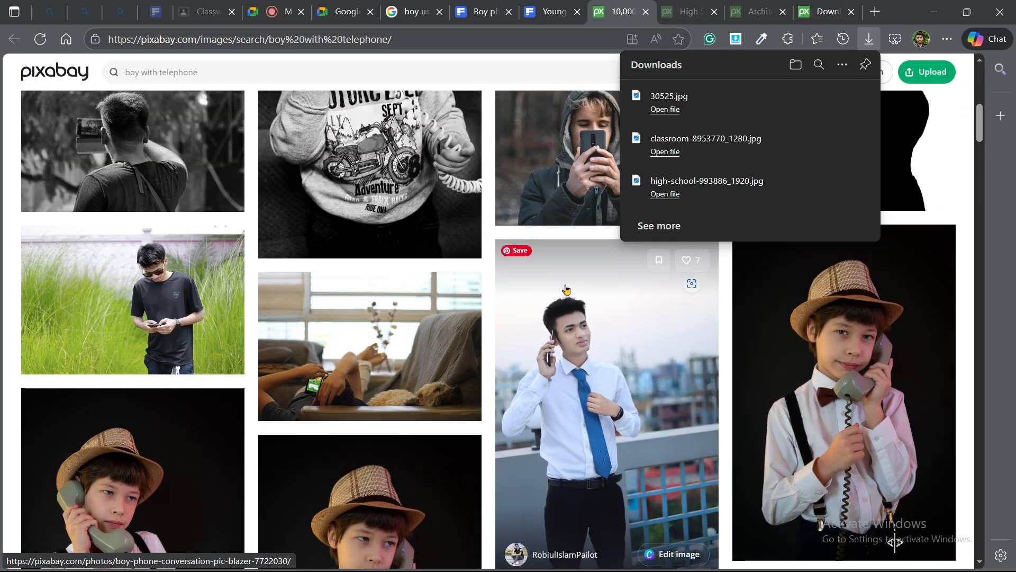
middle_click(566, 288)
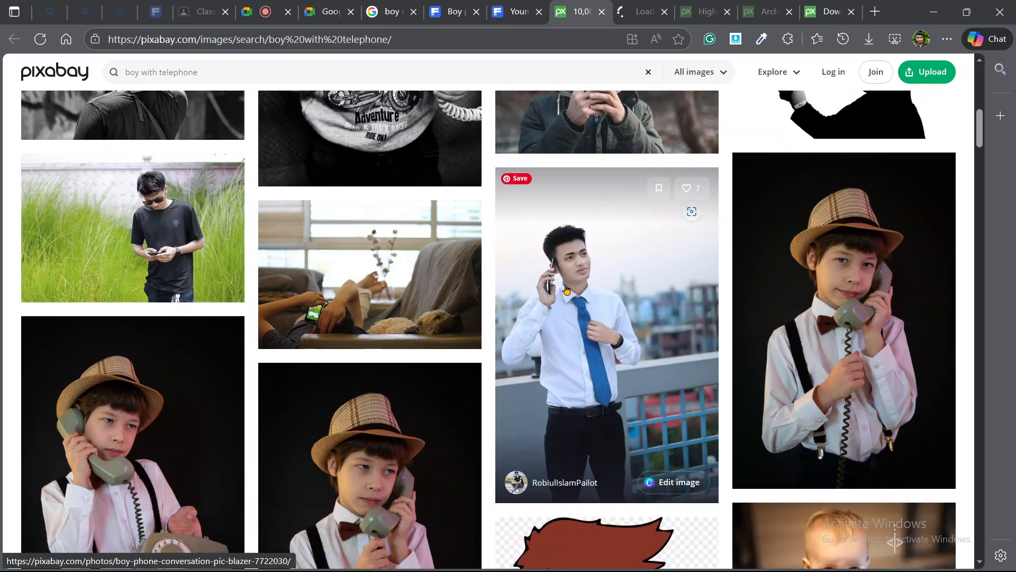
key("ctrl+Tab")
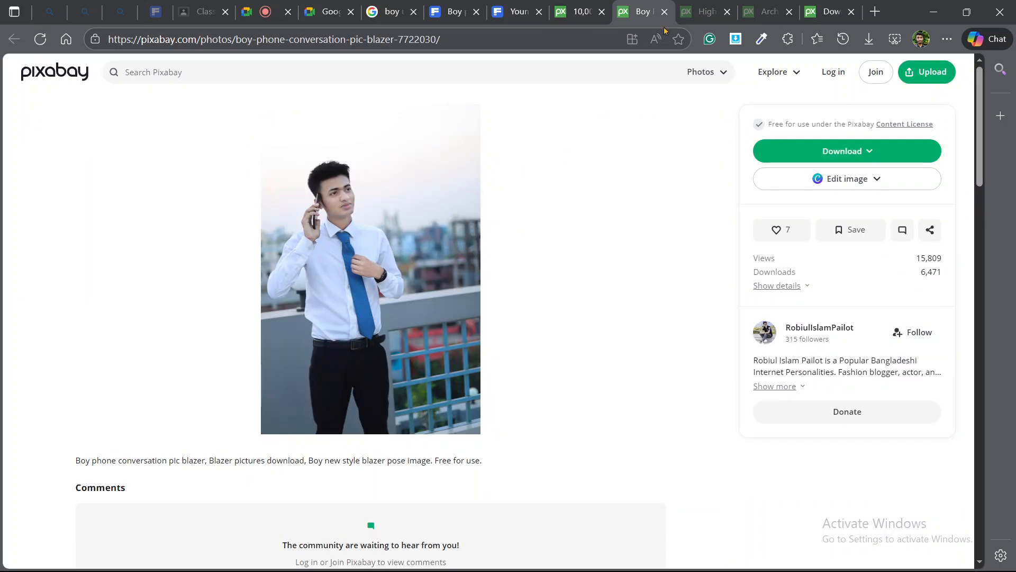
Switch to Photoshop and place 30525.jpg from Downloads as an embedded image at its default size in the poster.
left_click(935, 12)
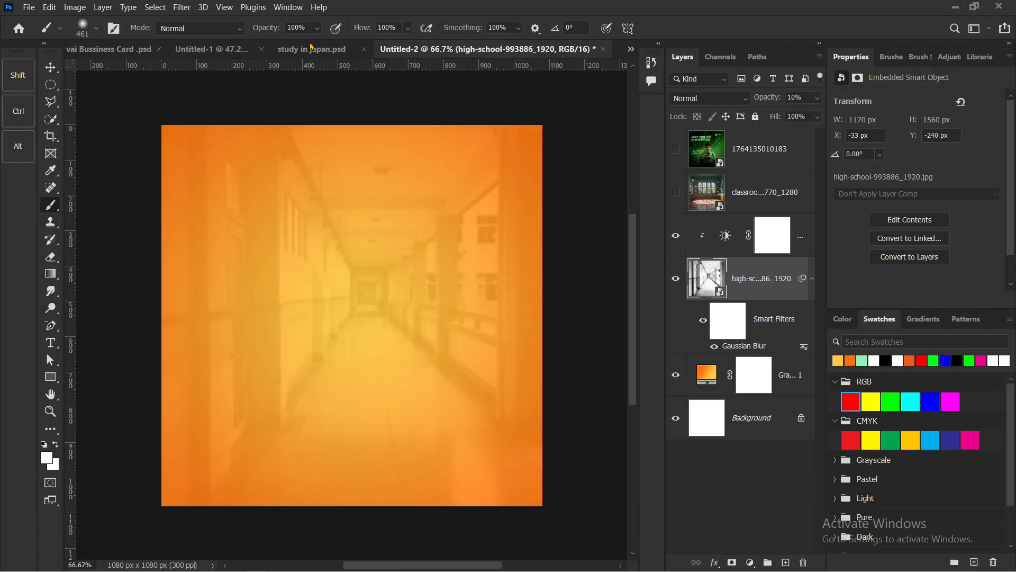
left_click(29, 8)
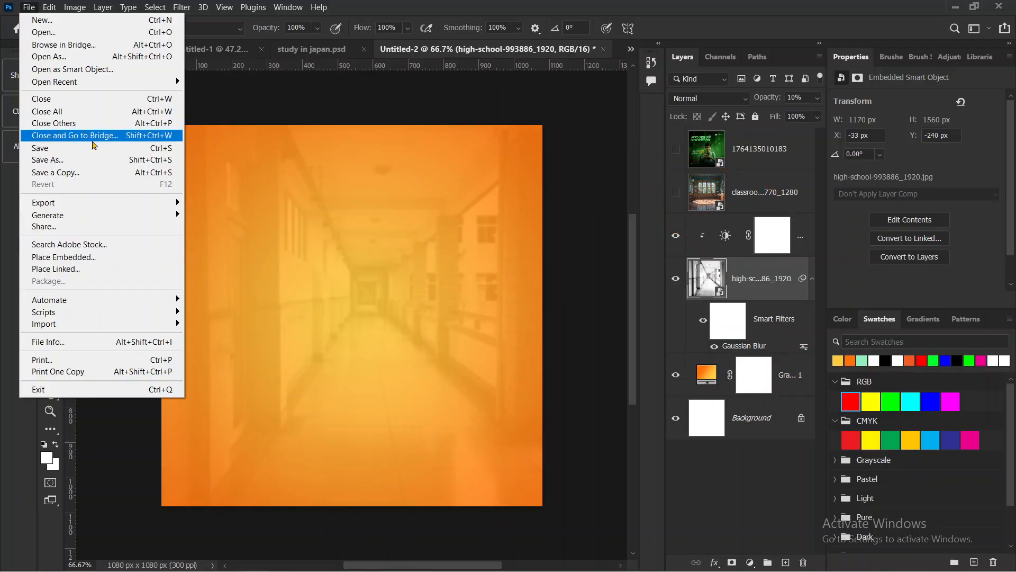
left_click(85, 258)
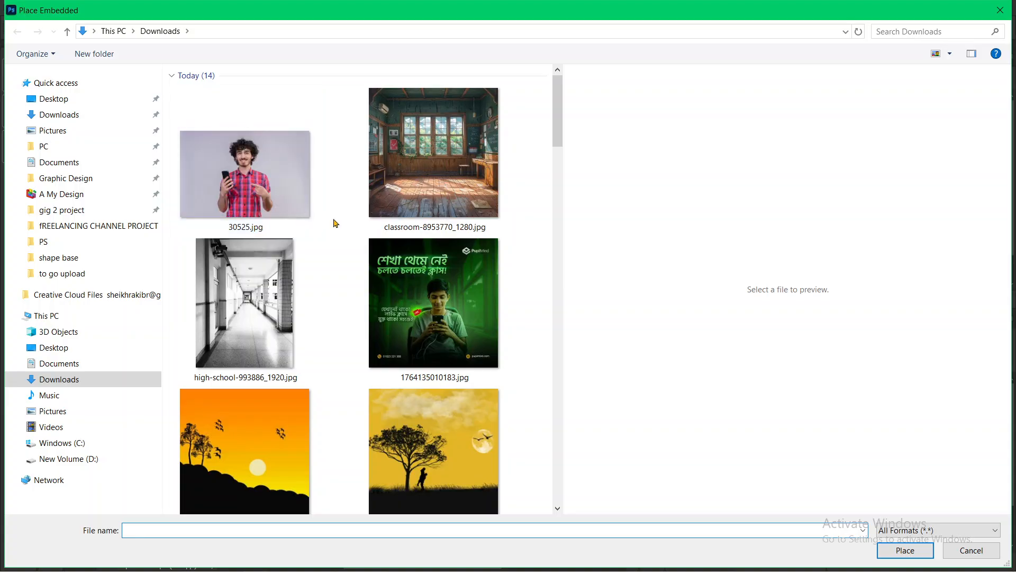
left_click(260, 177)
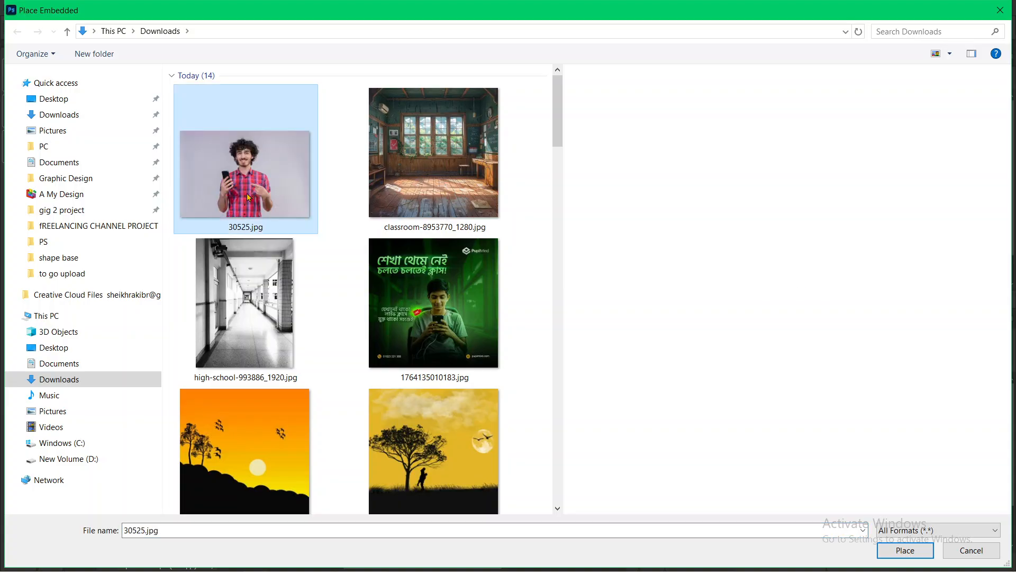
left_click(901, 550)
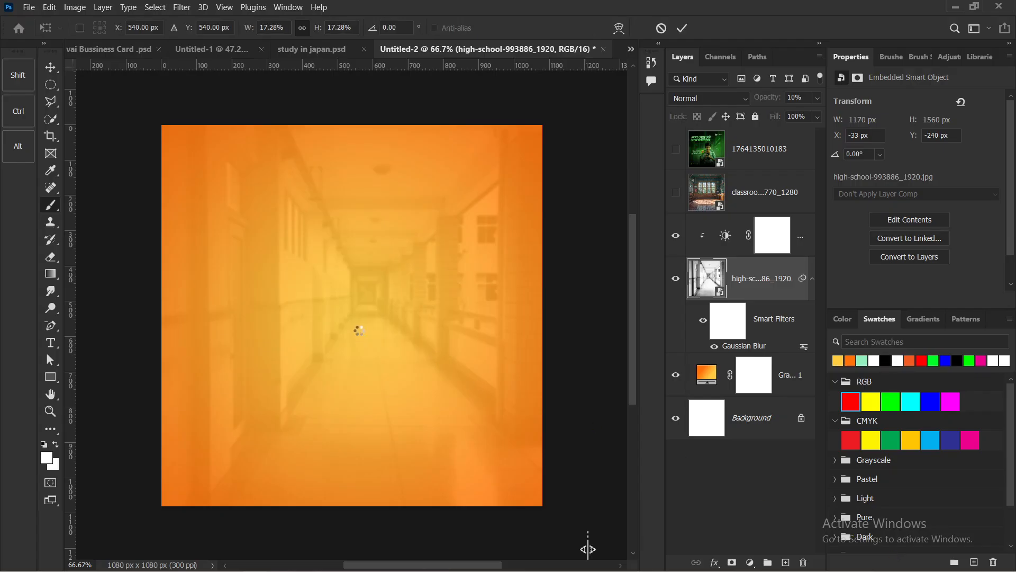
left_click(682, 28)
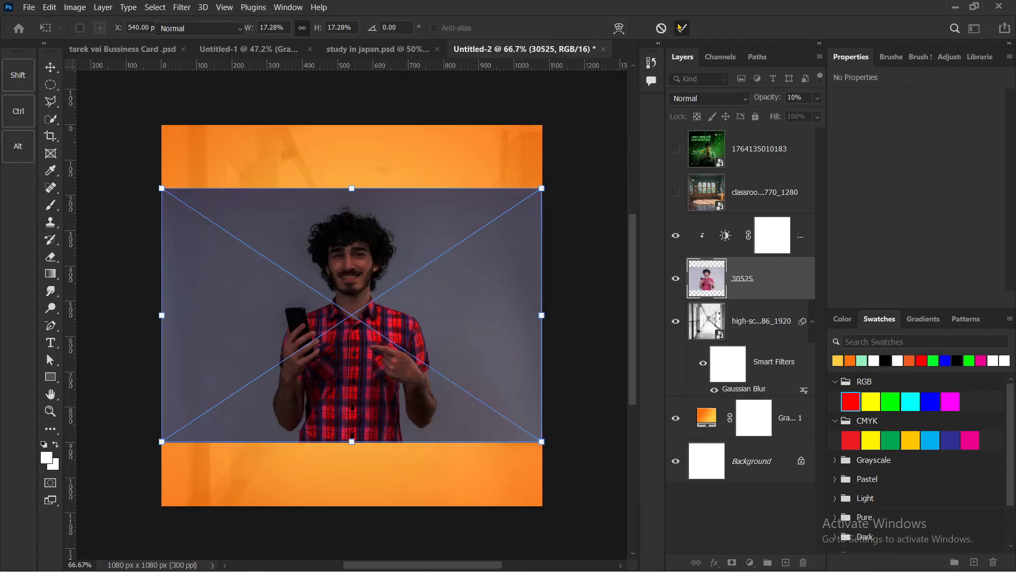
Move the 30525 layer above the Brightness/Contrast adjustment layer and hide it.
mouse_move(701, 223)
left_mouse_down()
mouse_move(746, 262)
mouse_move(701, 237)
mouse_move(694, 278)
mouse_move(706, 233)
left_mouse_up()
left_click_drag(786, 287, 775, 214)
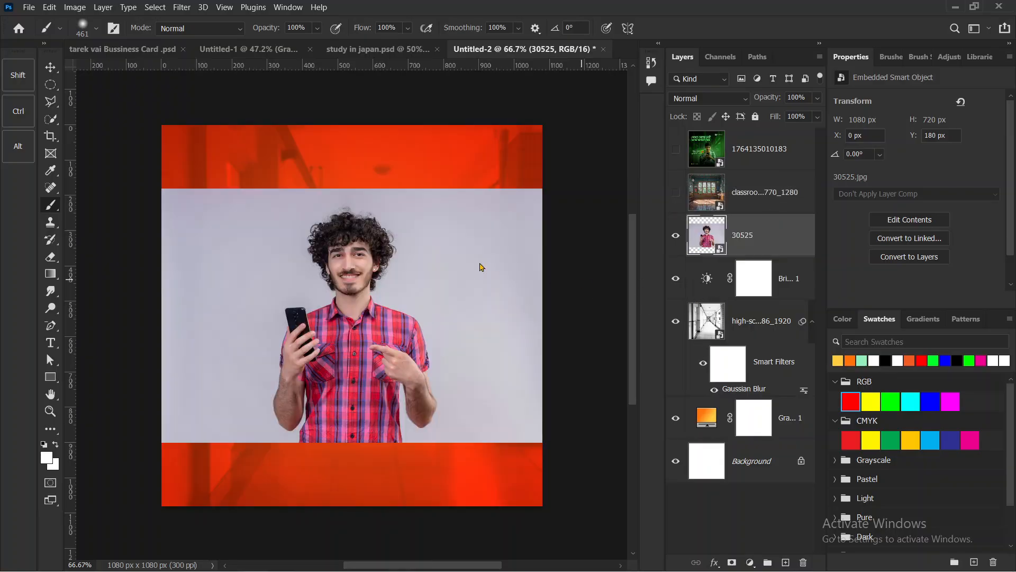
left_click(675, 236)
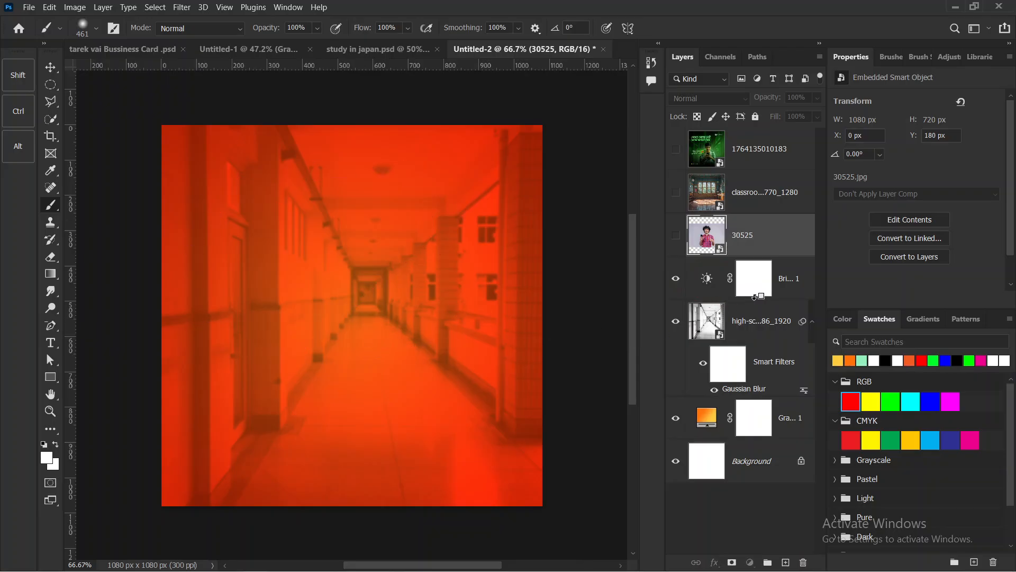
Clip the Brightness/Contrast adjustment to the corridor photo again and duplicate it, placing the copy directly above the gradient fill layer.
left_click(802, 298, "alt")
left_click_drag(808, 281, 785, 561)
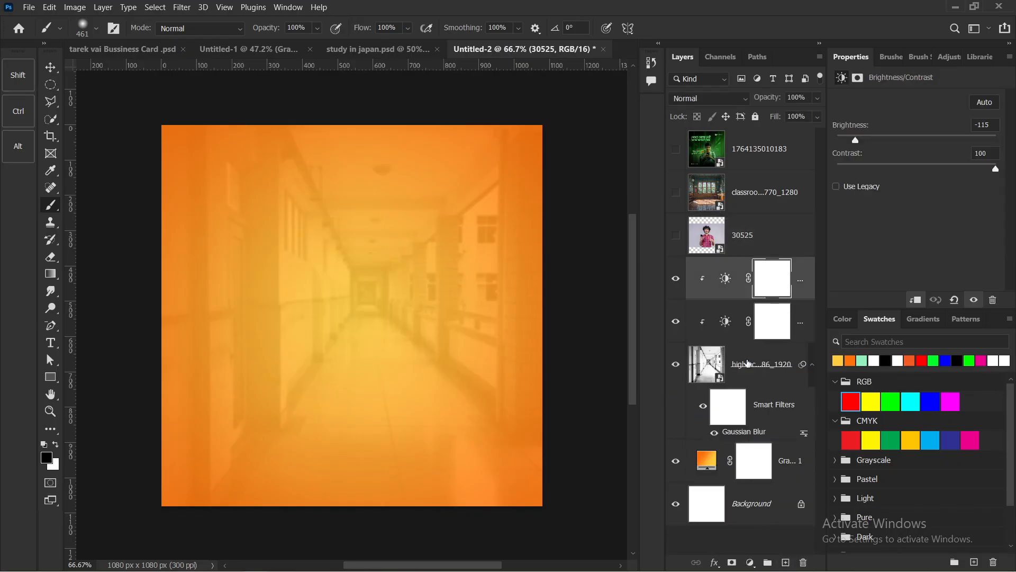
left_click_drag(805, 284, 786, 449)
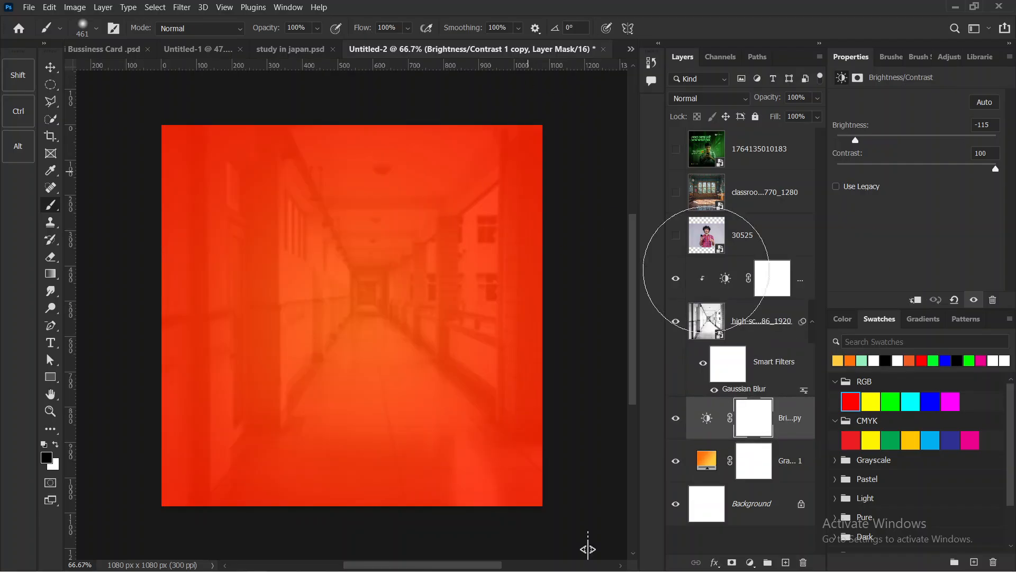
Lower the opacity of the duplicated Brightness/Contrast layer above the gradient fill to 32%.
left_click_drag(776, 97, 729, 100)
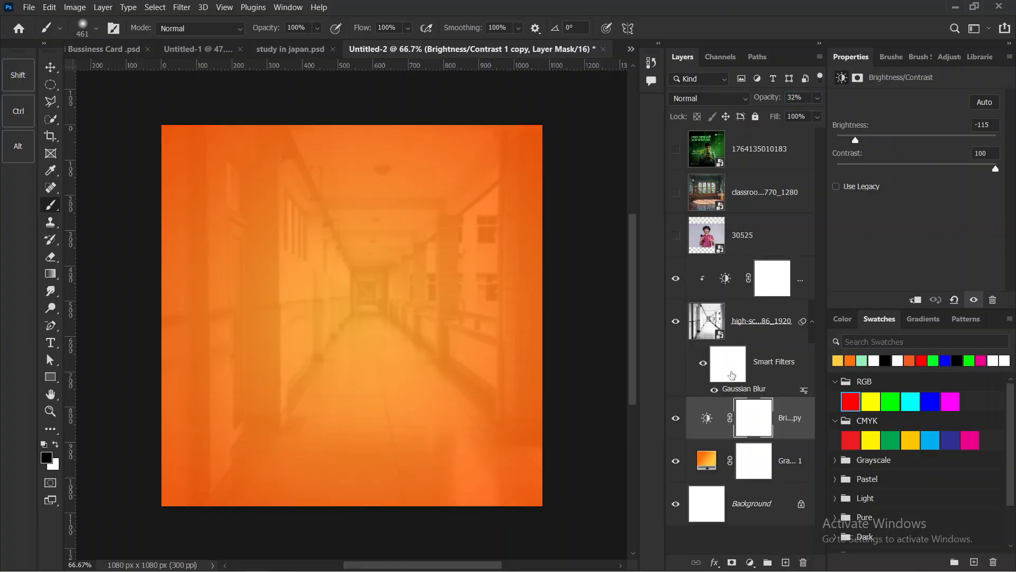
mouse_move(692, 407)
left_mouse_down()
mouse_move(797, 413)
mouse_move(691, 433)
mouse_move(746, 407)
mouse_move(768, 438)
mouse_move(732, 403)
mouse_move(770, 430)
left_mouse_up()
key("Escape")
left_click_drag(771, 99, 777, 102)
left_click_drag(766, 98, 761, 99)
Change the orange color stop of the gradient fill layer to deep blue #1400d9.
left_click(705, 469)
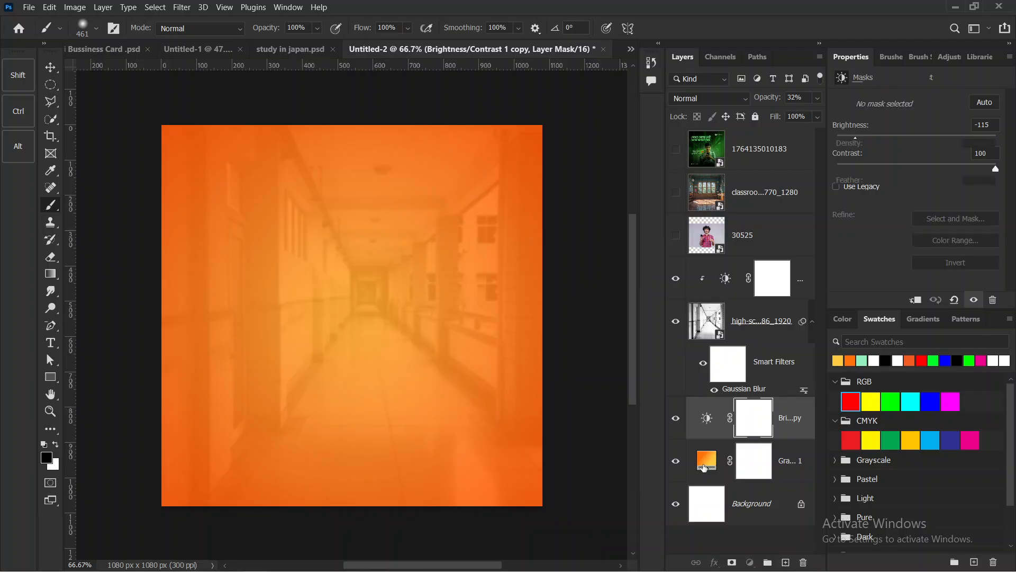
key("v")
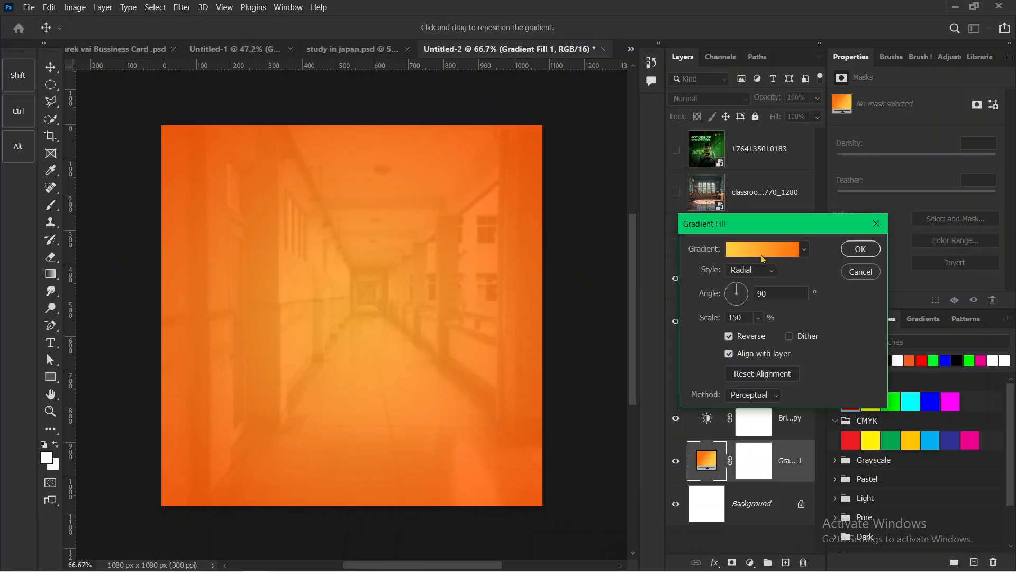
left_click(763, 250)
double_click(592, 276)
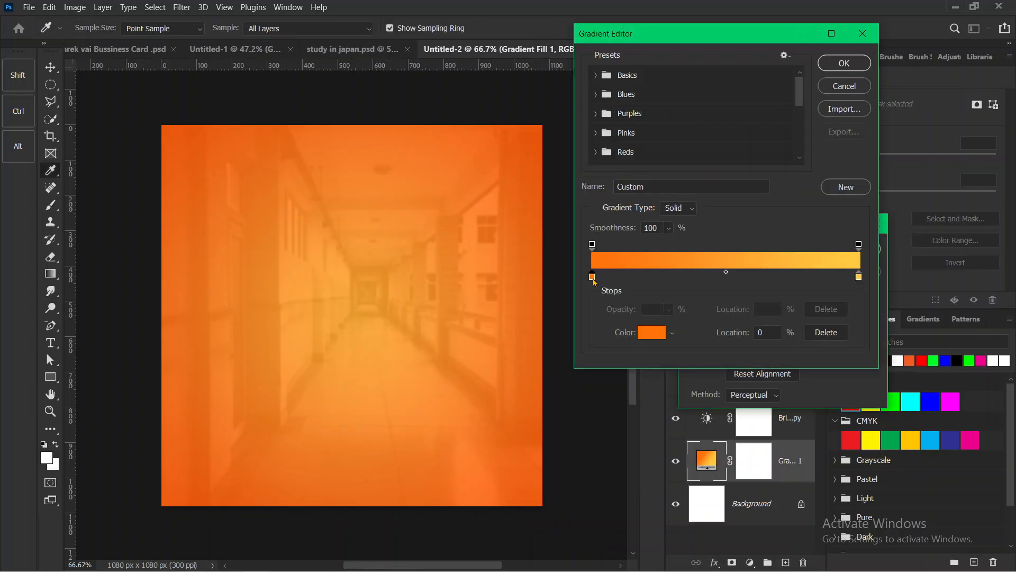
left_click_drag(636, 225, 635, 180)
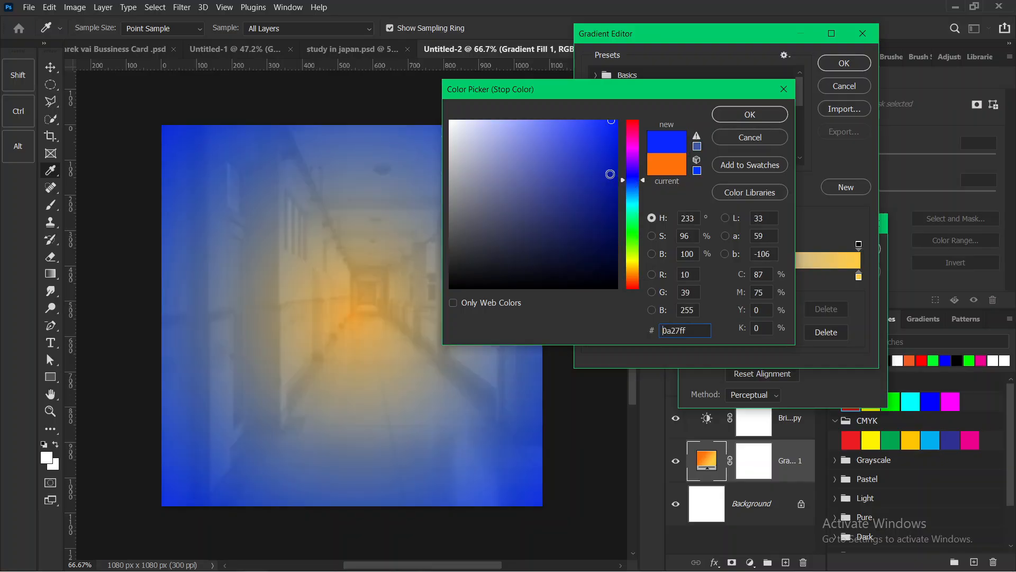
left_click(610, 174)
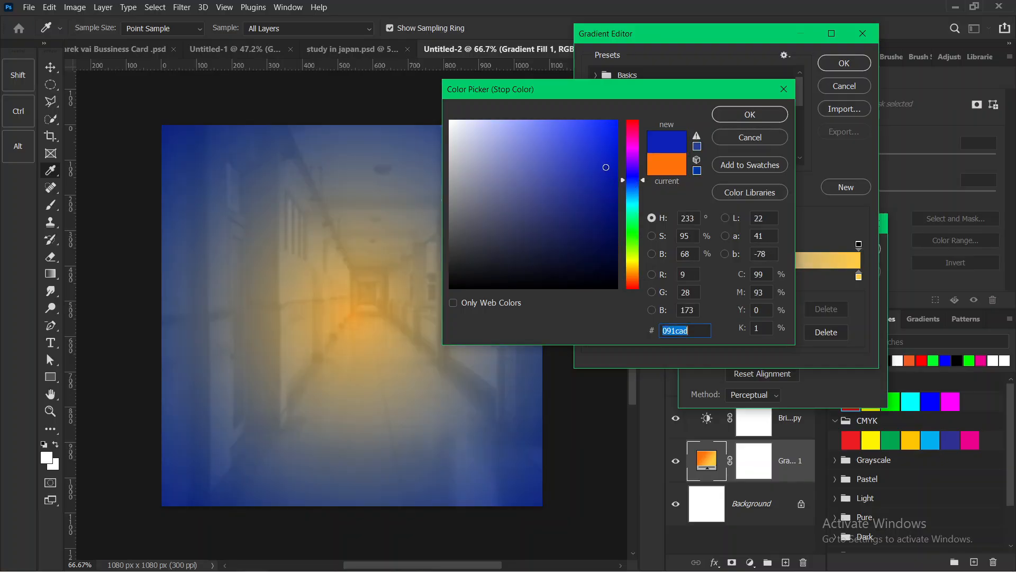
left_click(611, 183)
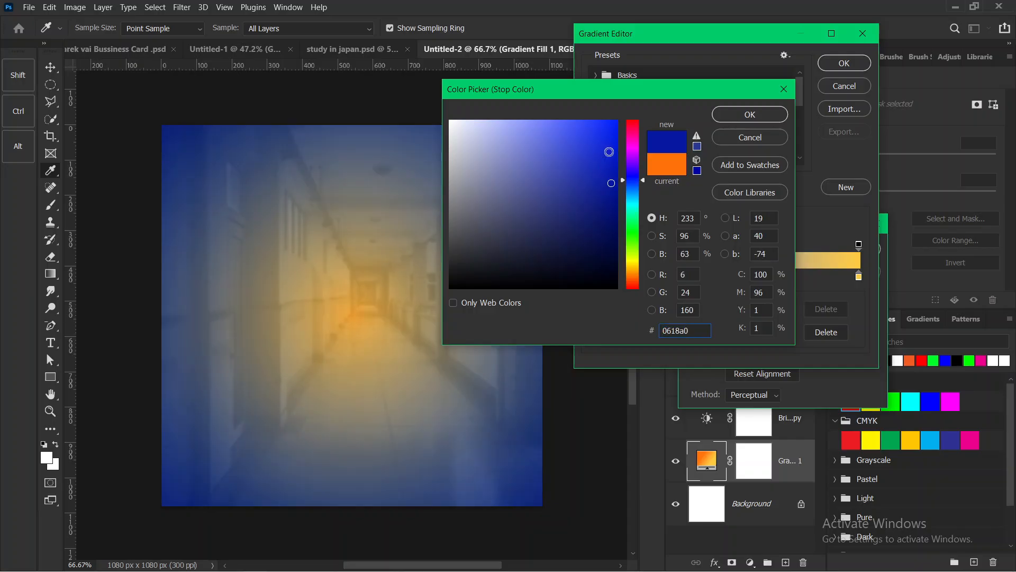
left_click_drag(617, 159, 619, 144)
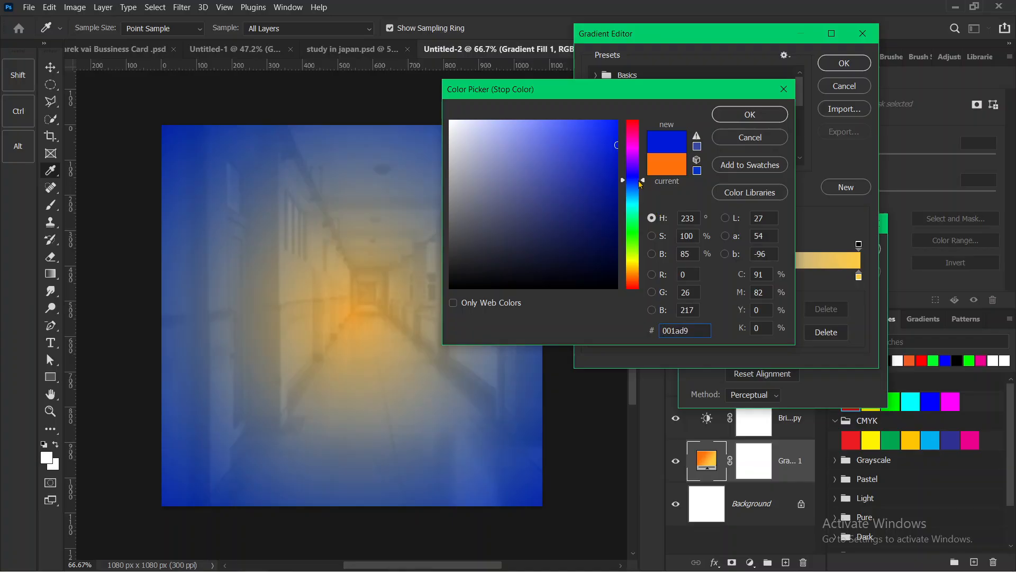
left_click_drag(636, 182, 635, 176)
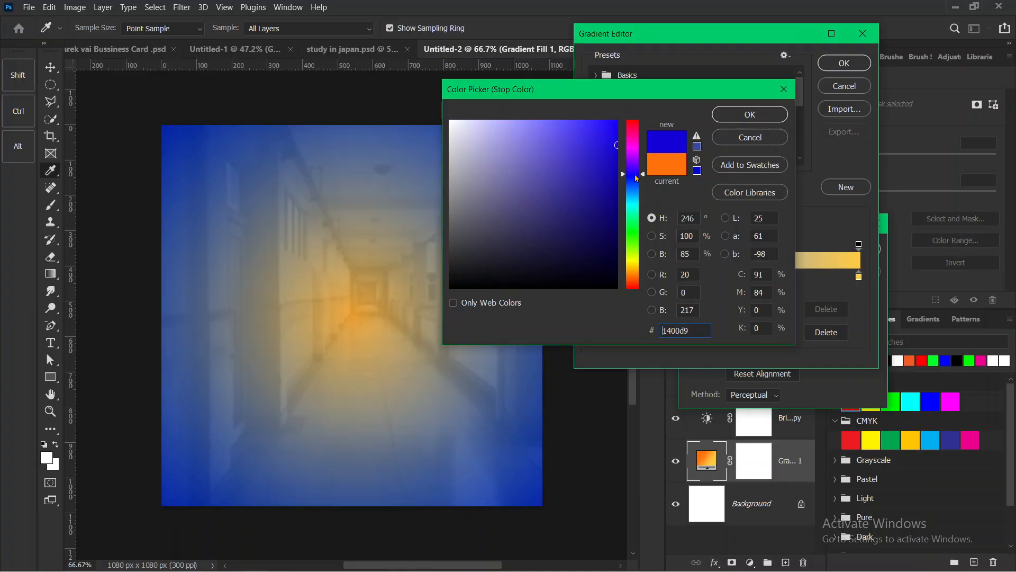
left_click(743, 118)
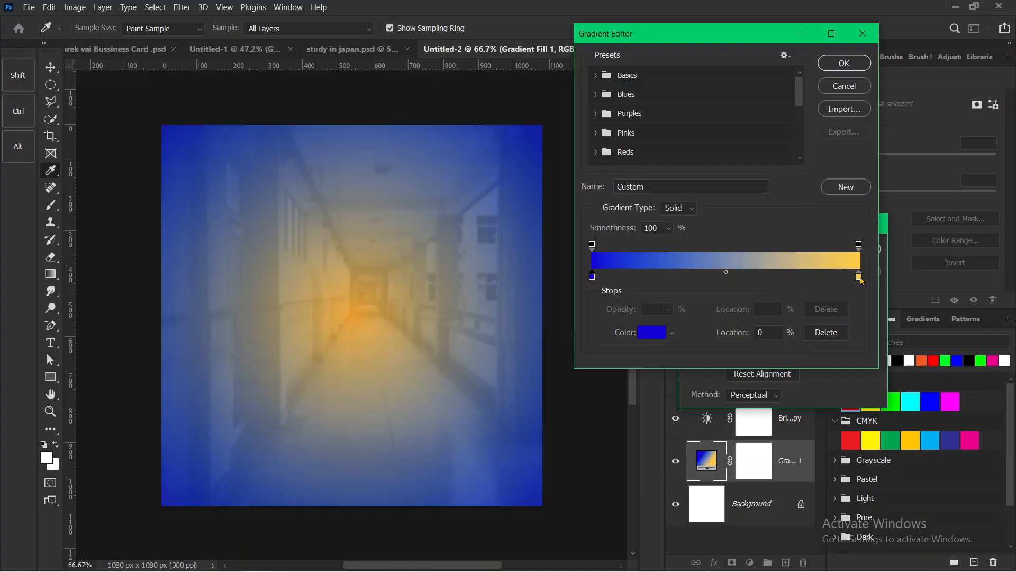
Change the gradient fill's yellow end stop to light violet-blue #5e52ff and apply the gradient.
left_click(858, 277)
left_click(651, 331)
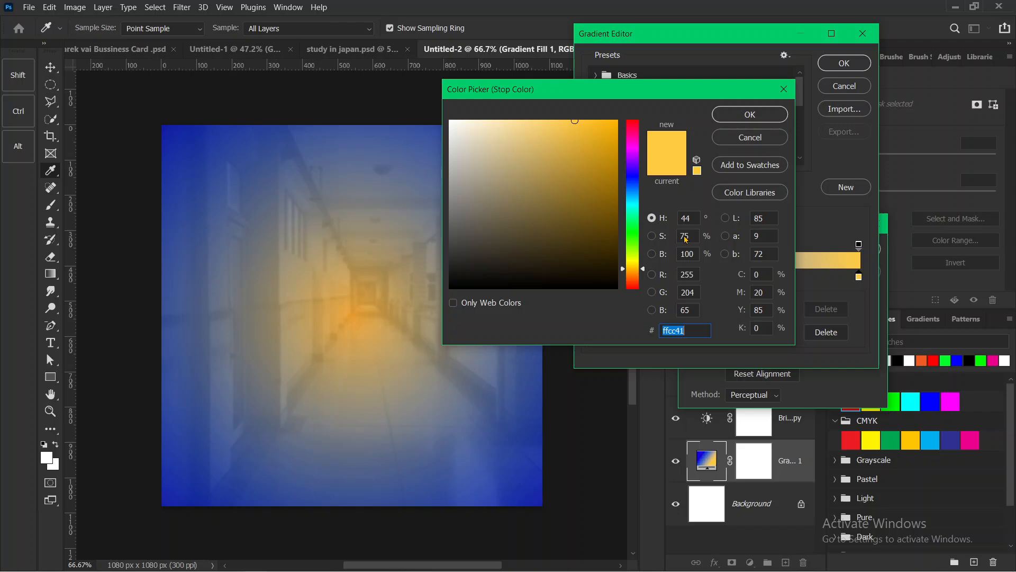
left_click(633, 236)
left_click(631, 188)
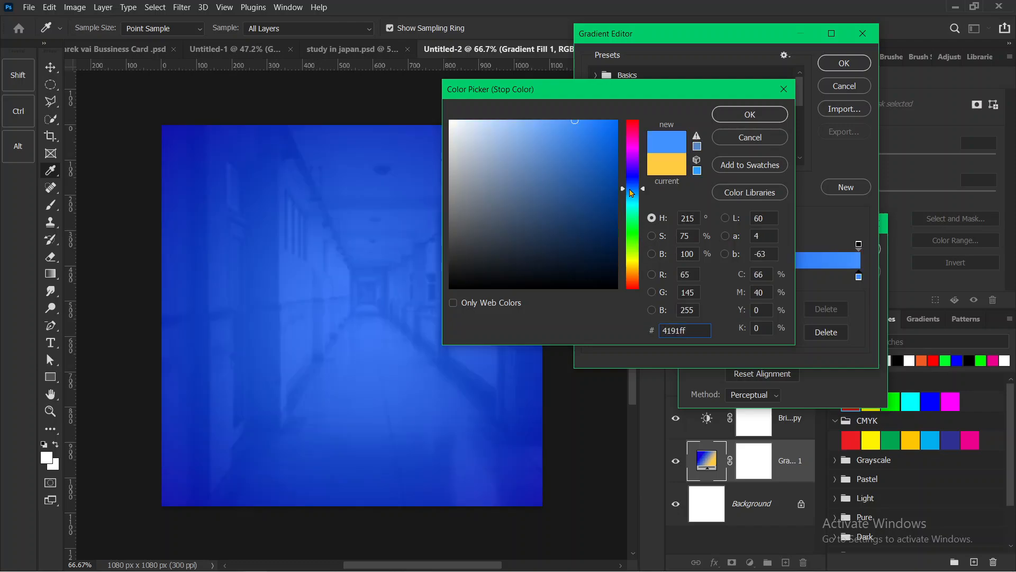
left_click(598, 165)
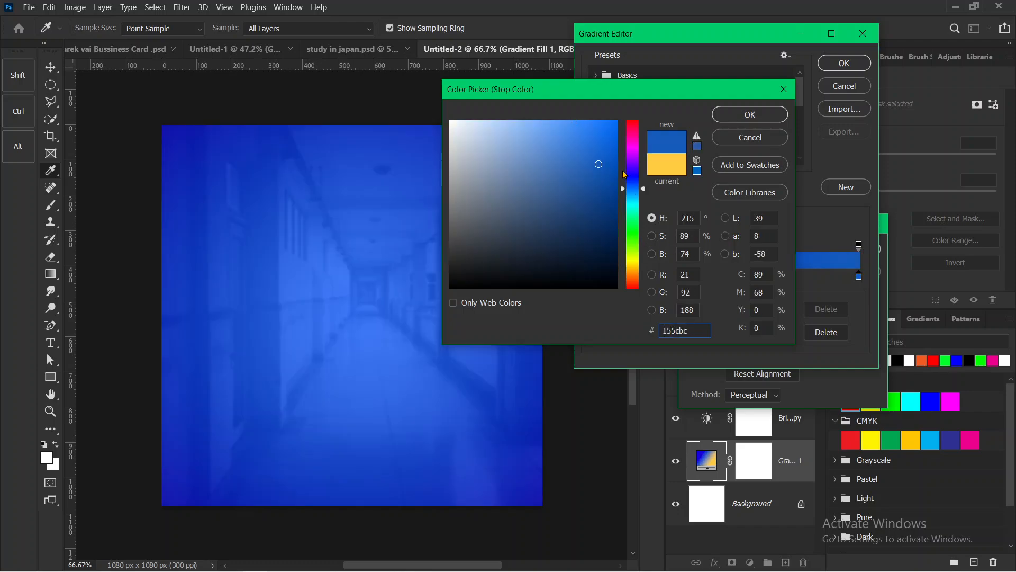
left_click(607, 135)
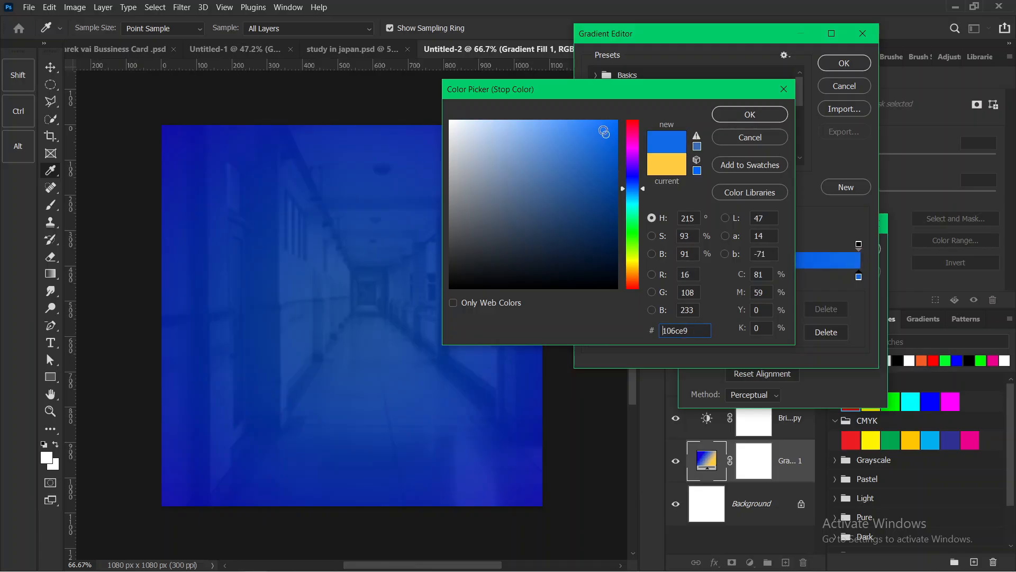
left_click(636, 176)
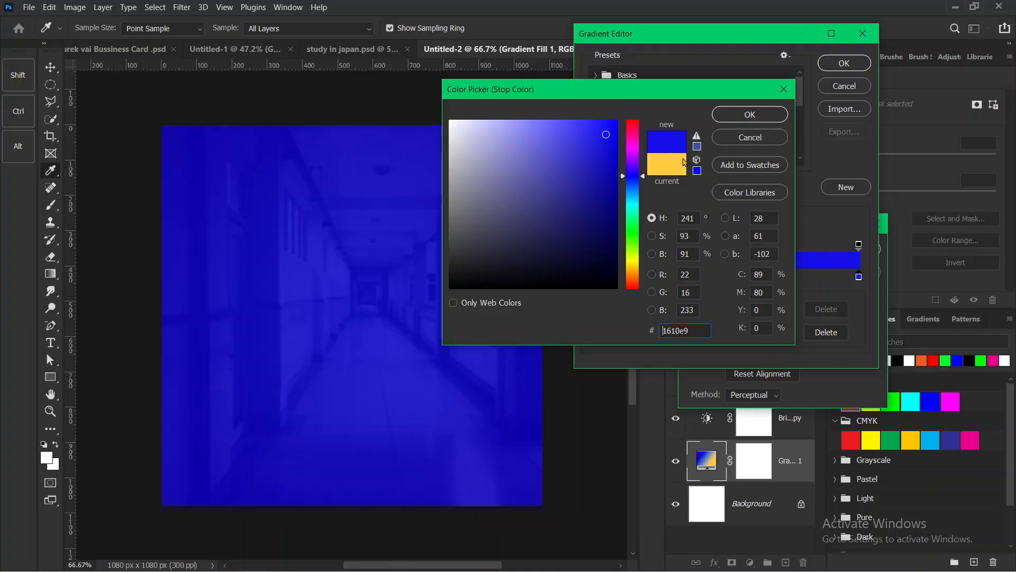
left_click_drag(636, 91, 676, 110)
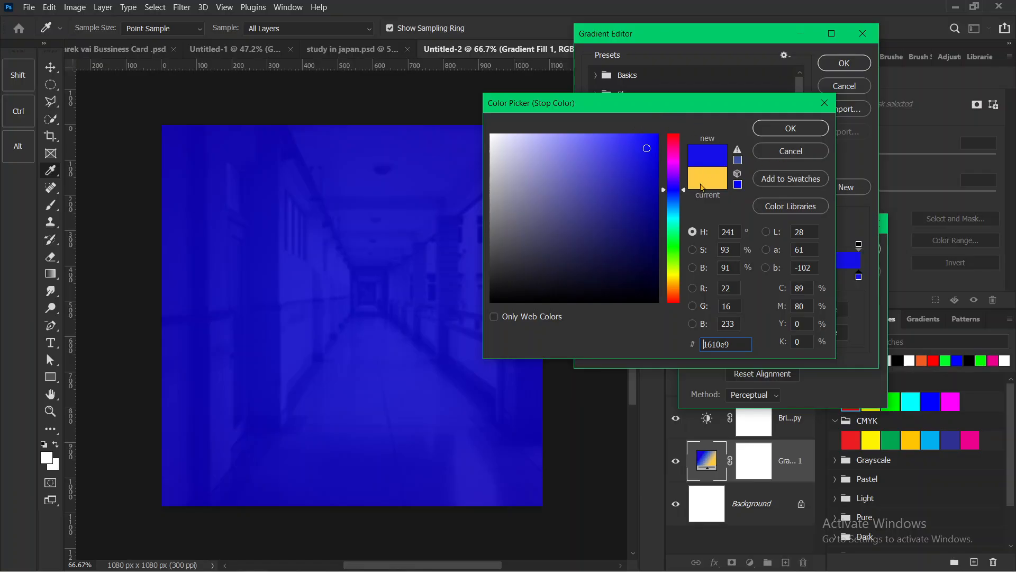
left_click_drag(674, 290, 679, 297)
left_click_drag(680, 188, 680, 188)
mouse_move(620, 139)
left_mouse_down()
mouse_move(607, 135)
mouse_move(632, 137)
left_mouse_up()
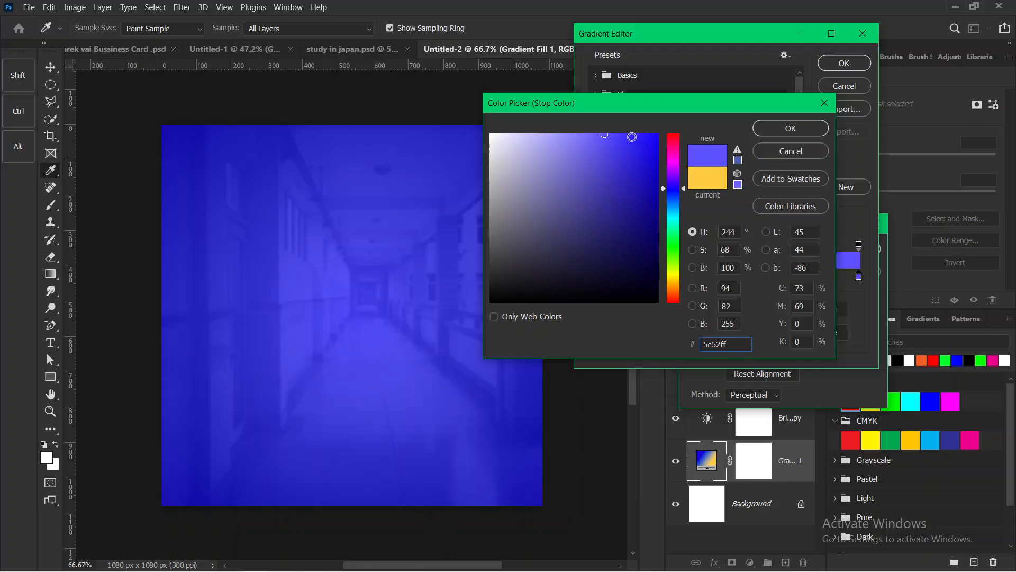
left_click(782, 131)
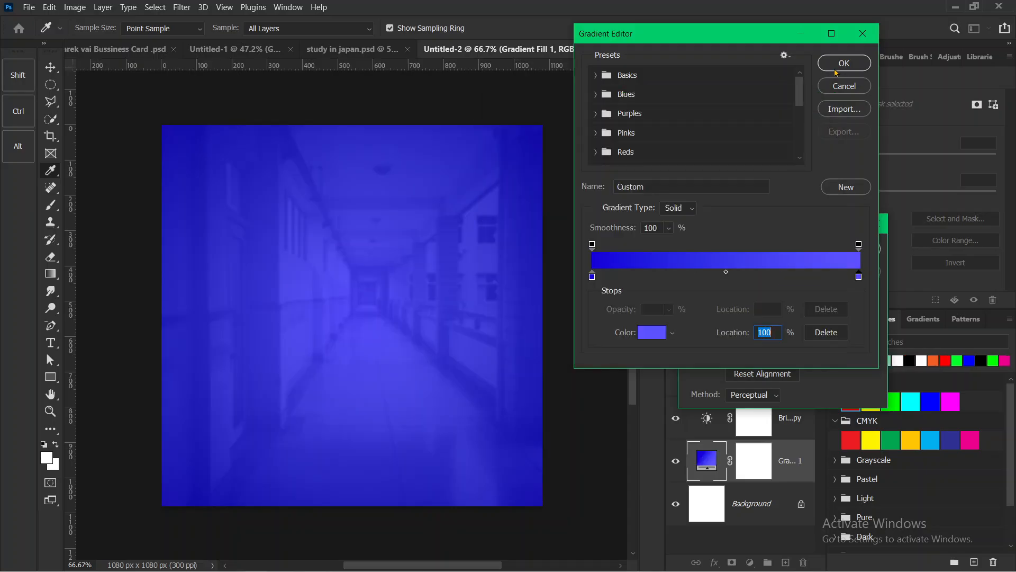
left_click(838, 69)
mouse_move(703, 320)
left_mouse_down()
mouse_move(673, 327)
mouse_move(693, 328)
left_mouse_up()
left_click(860, 249)
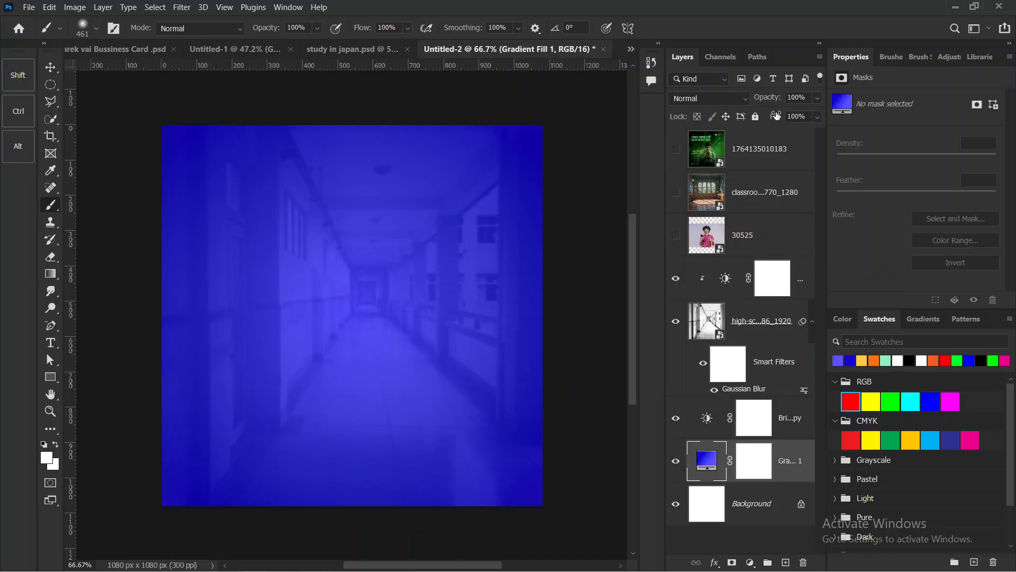
Duplicate the blue gradient fill layer and set the copy's blend mode to Linear Dodge (Add).
left_click(710, 99)
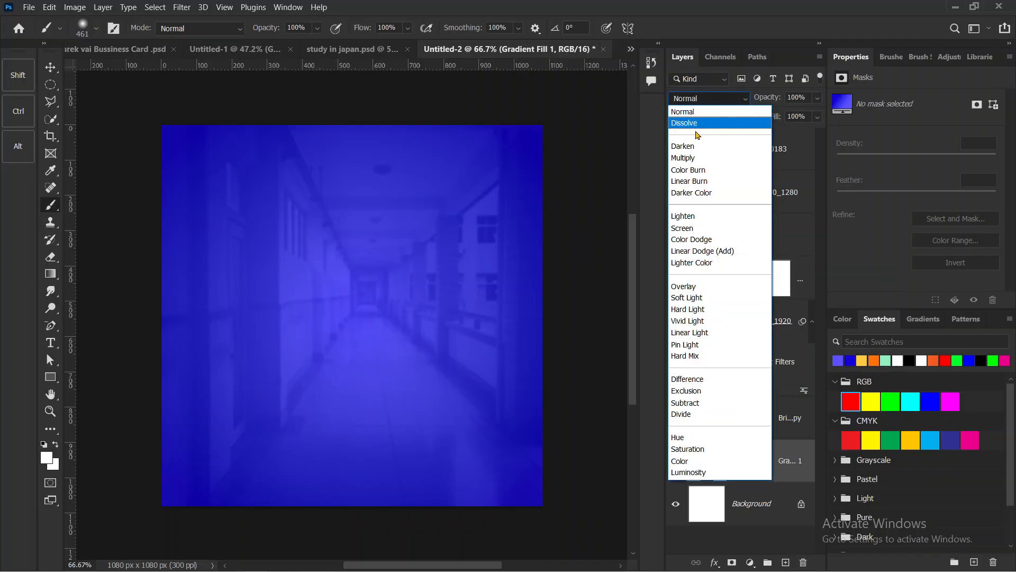
left_click(701, 102)
left_click_drag(801, 482, 786, 563)
left_click(677, 101)
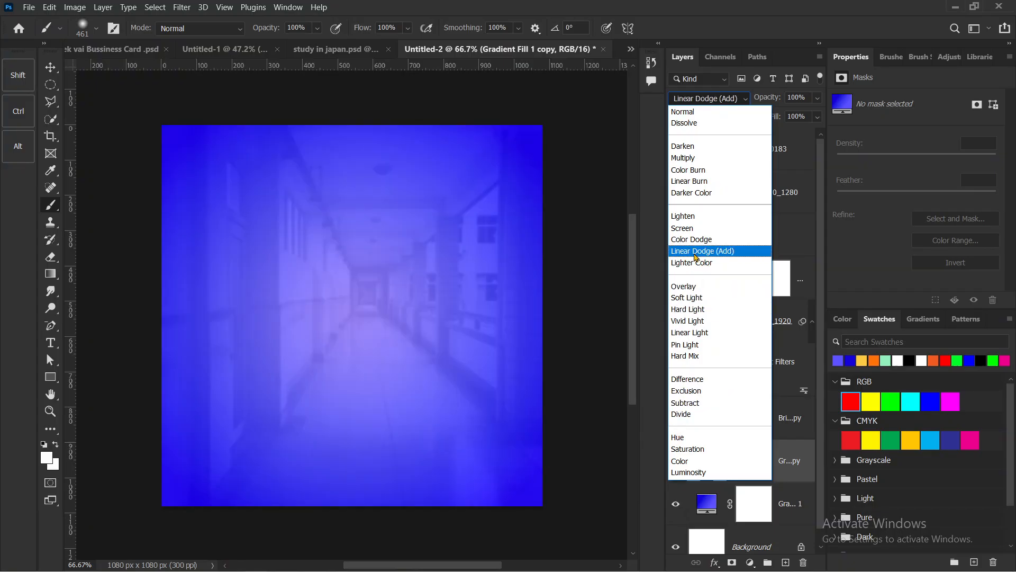
left_click(695, 255)
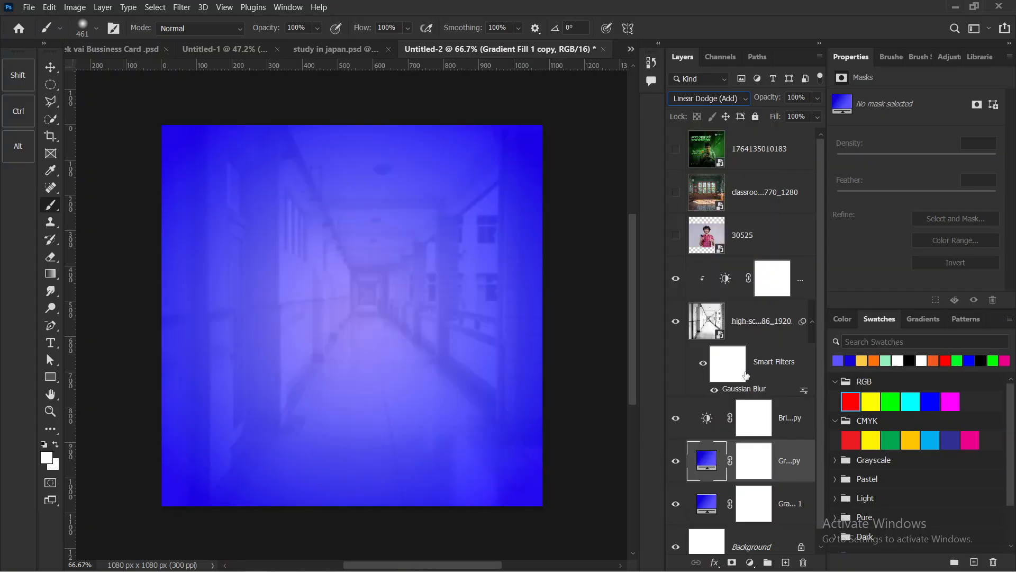
Select the 30525 layer and make the photo of the man visible.
left_click(676, 234)
left_click(676, 235)
left_click(693, 243)
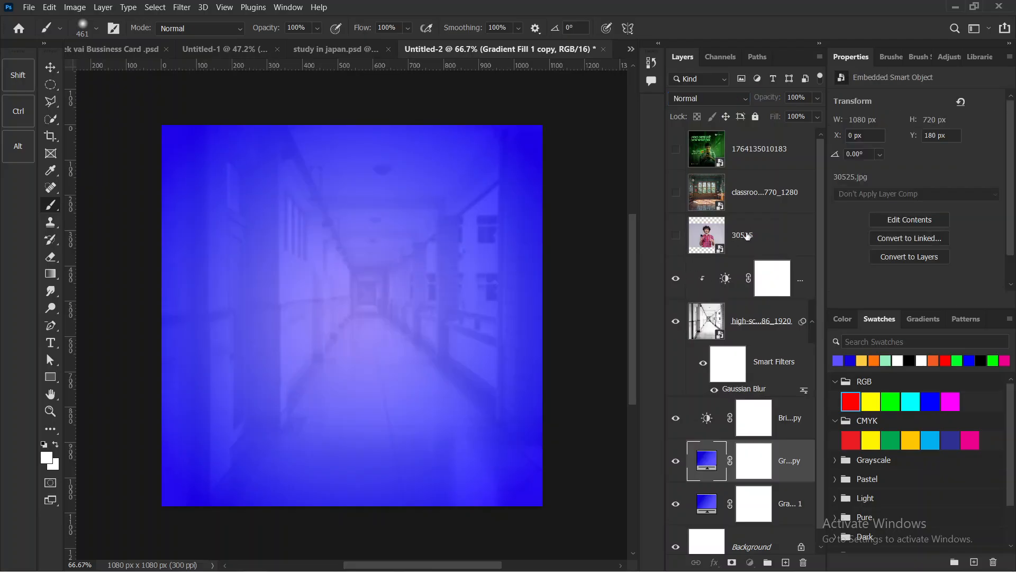
left_click(676, 235)
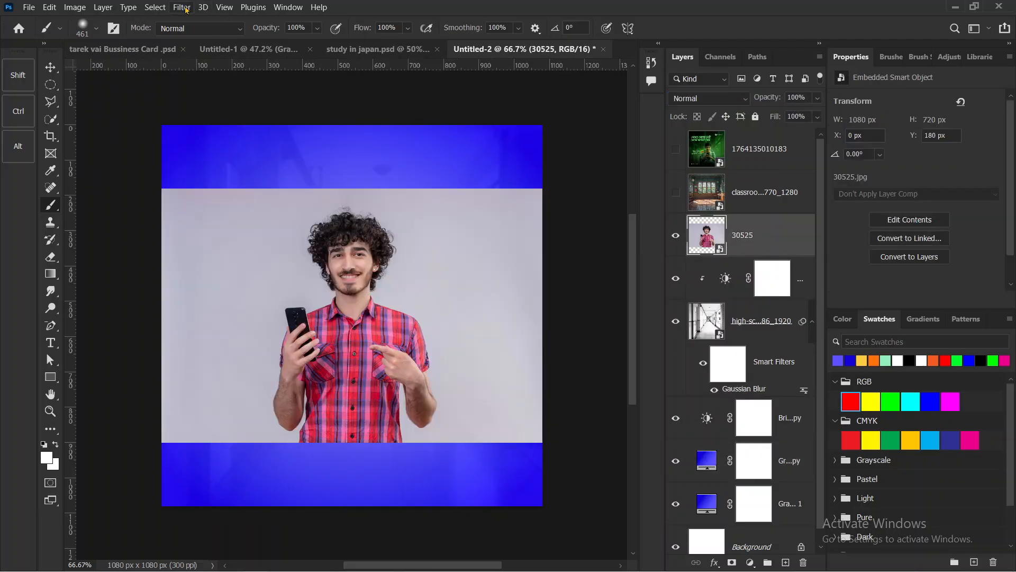
Select the man with the Select Subject command and mask out the background of the 30525 layer.
left_click(182, 8)
left_click(150, 8)
left_click(150, 8)
left_click(187, 9)
left_click(182, 8)
left_click(155, 8)
left_click(156, 7)
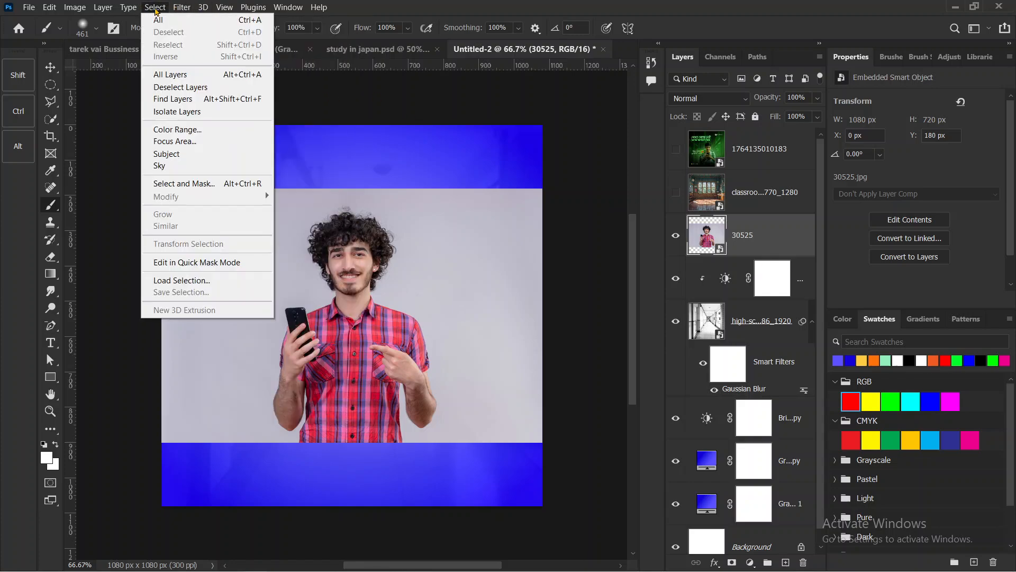
left_click(175, 165)
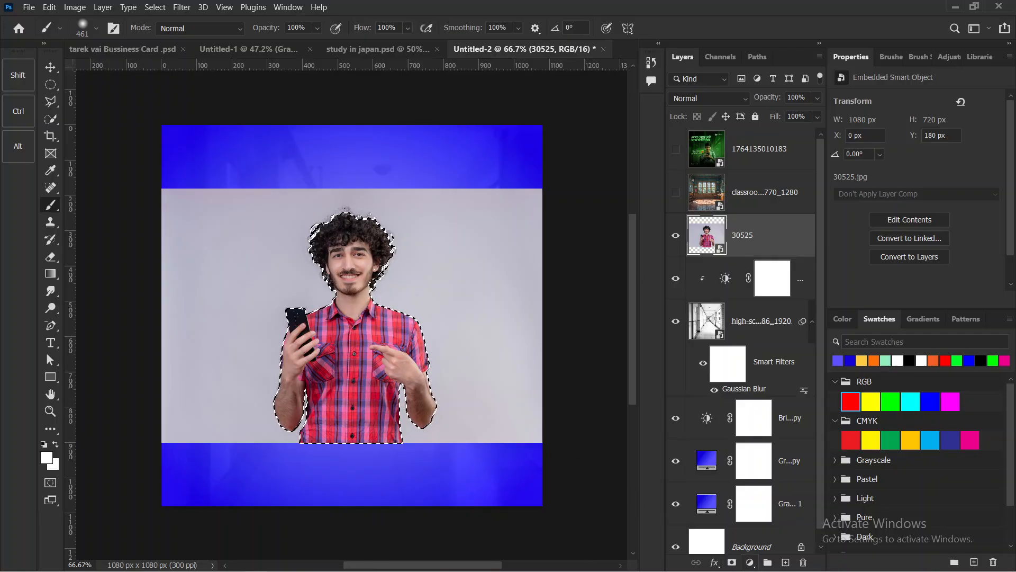
left_click(732, 562)
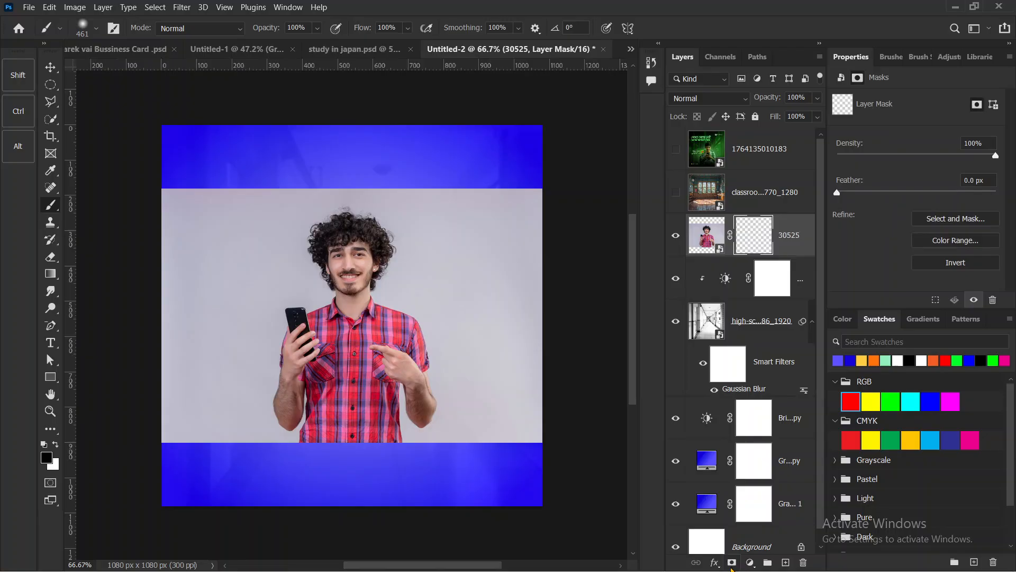
Scale the cut-out man up to about 129% and position him at the poster's bottom center.
key("v")
left_click_drag(346, 443, 328, 518)
left_click_drag(329, 519, 328, 518)
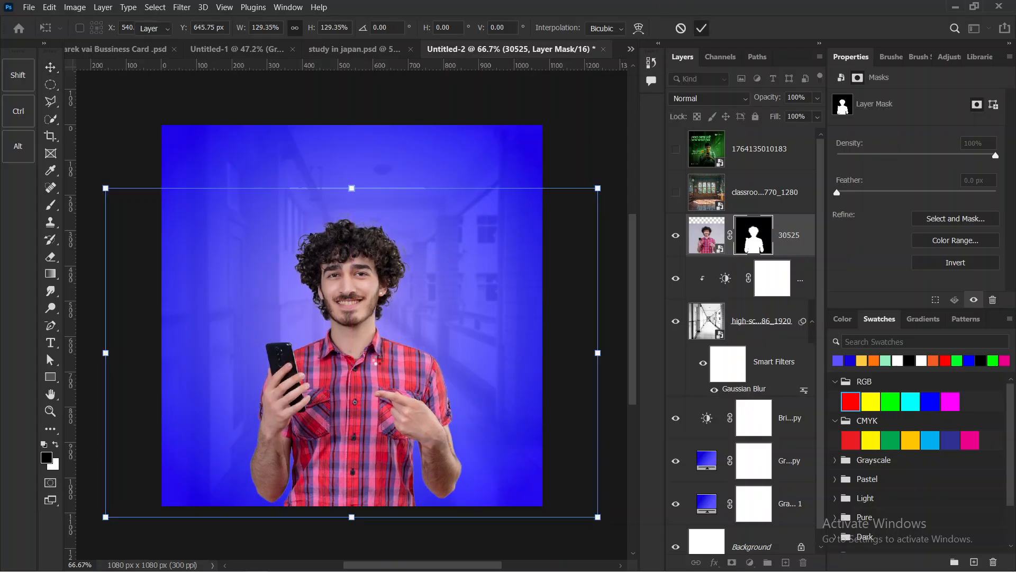
key("Return")
left_click_drag(377, 363, 382, 363)
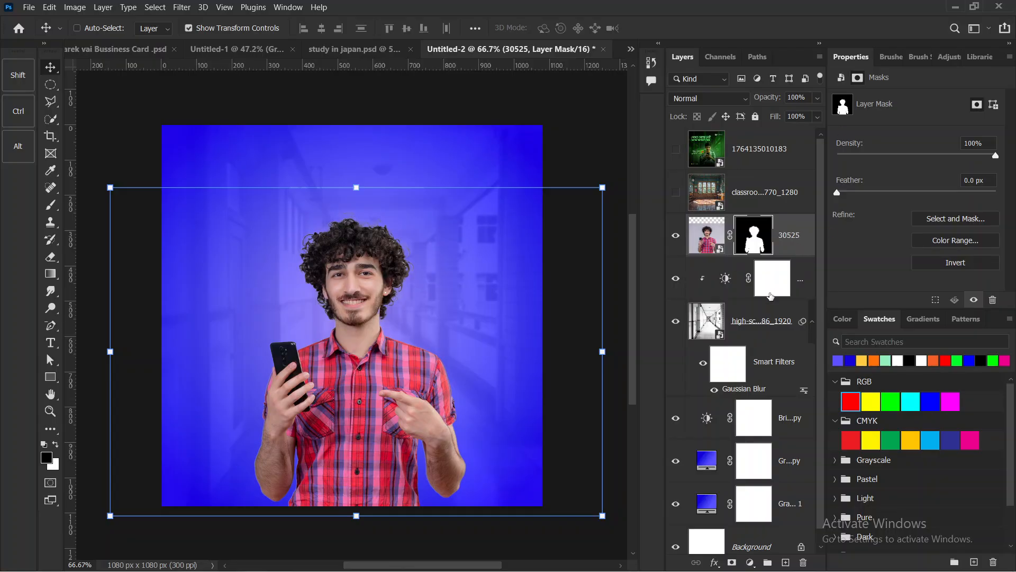
Add a Brightness/Contrast adjustment clipped to the 30525 layer, with brightness -2 and contrast 99.
left_click(750, 563)
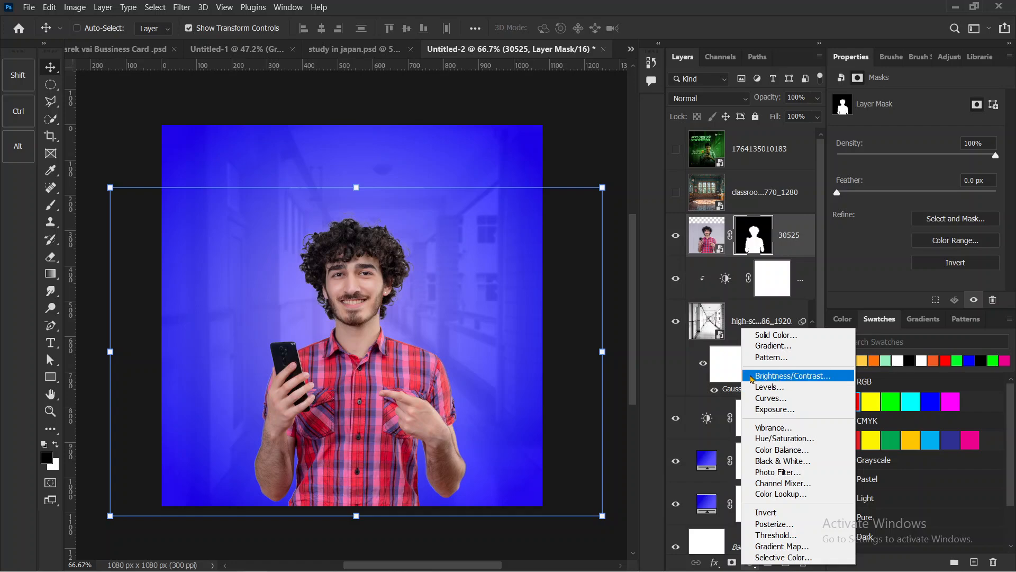
left_click(792, 375)
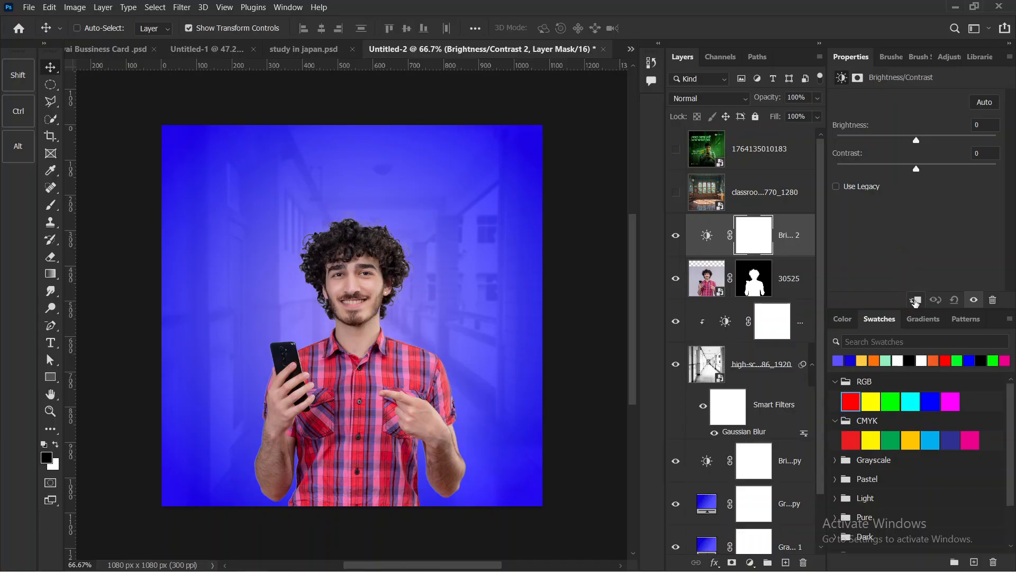
left_click(917, 299)
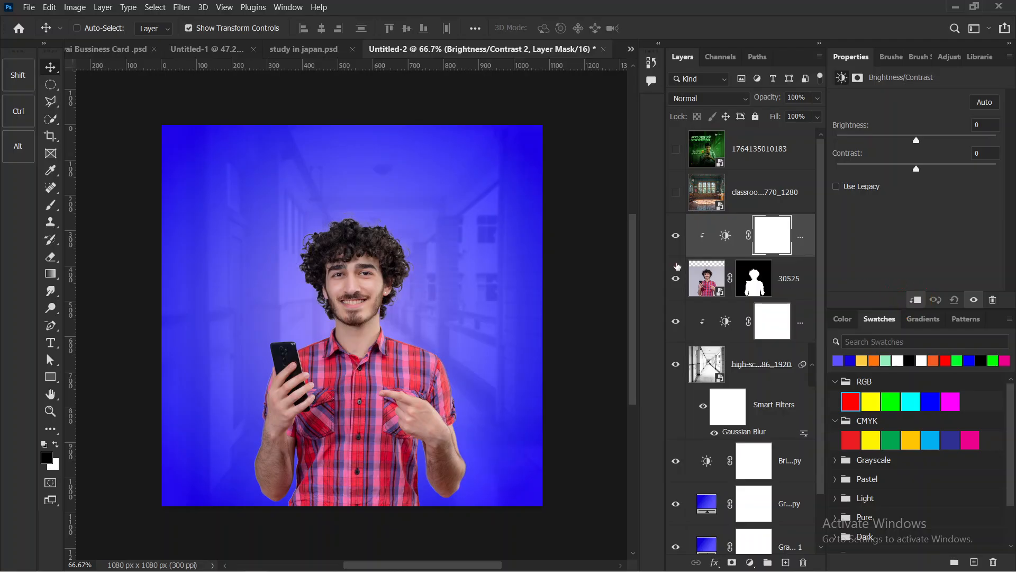
left_click_drag(840, 153, 901, 159)
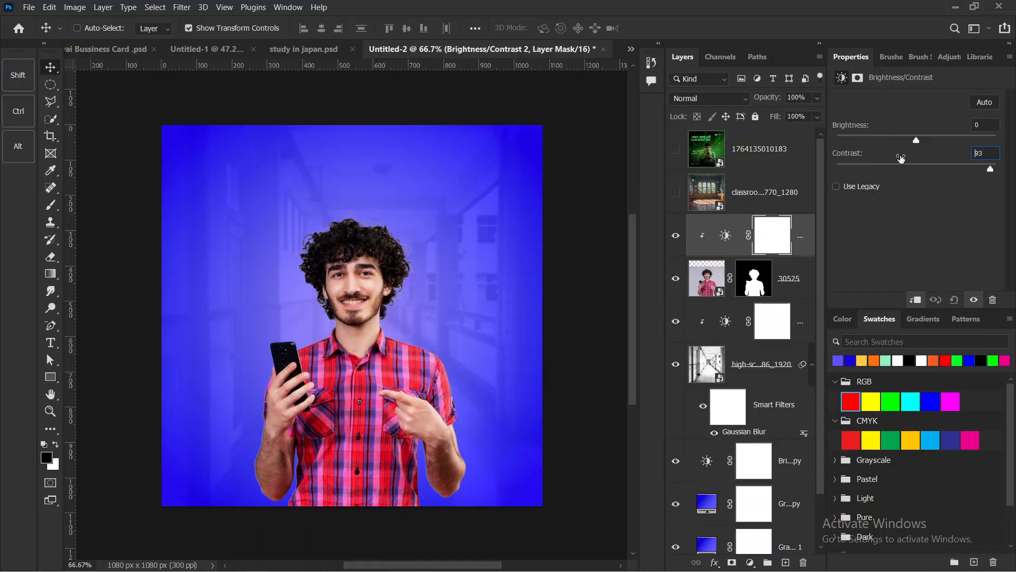
left_click_drag(850, 130, 849, 130)
left_click_drag(845, 157, 849, 158)
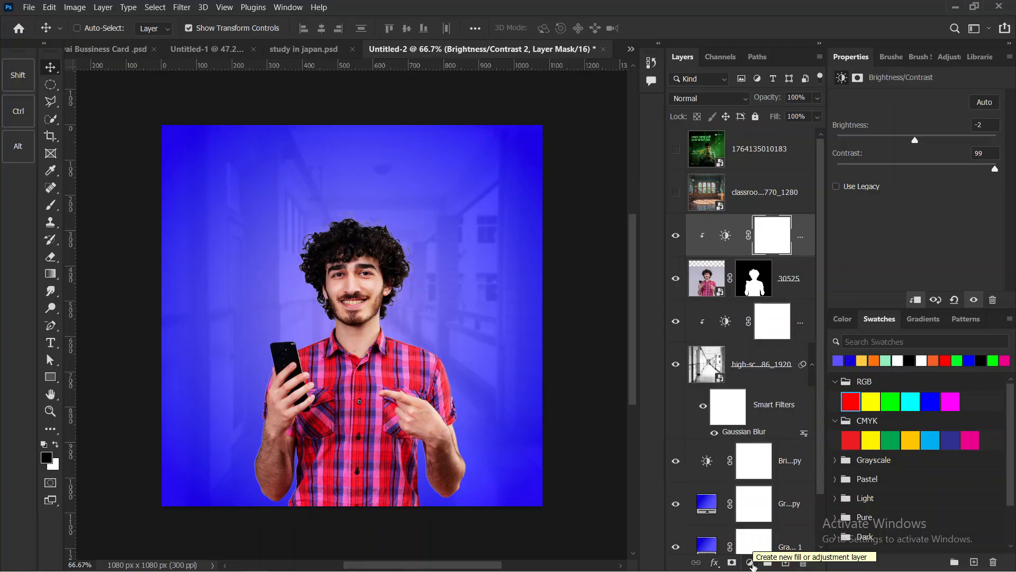
Add a Hue/Saturation adjustment clipped to the man's layer stack, with hue -1 and saturation +15.
left_click(750, 563)
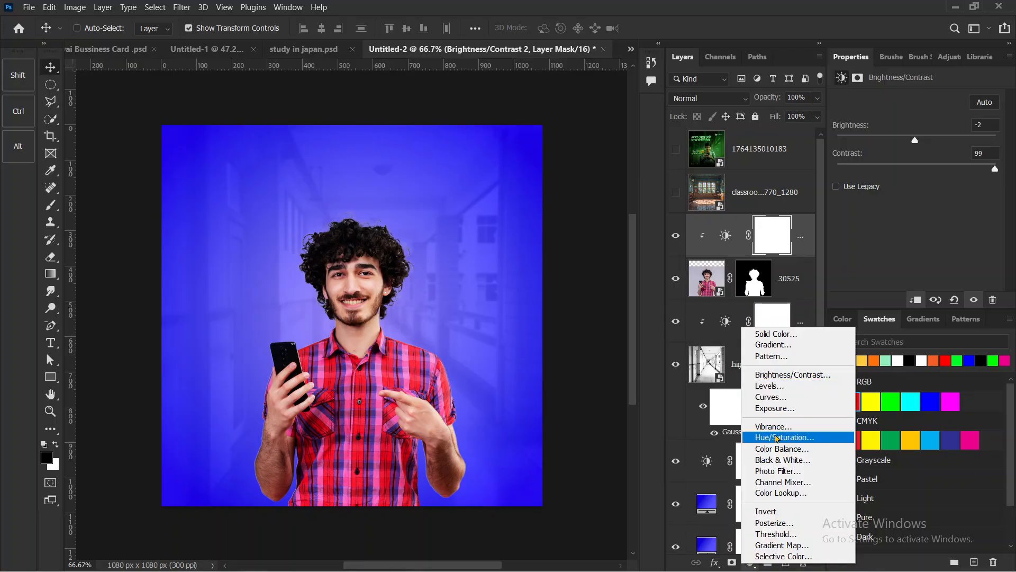
left_click(777, 438)
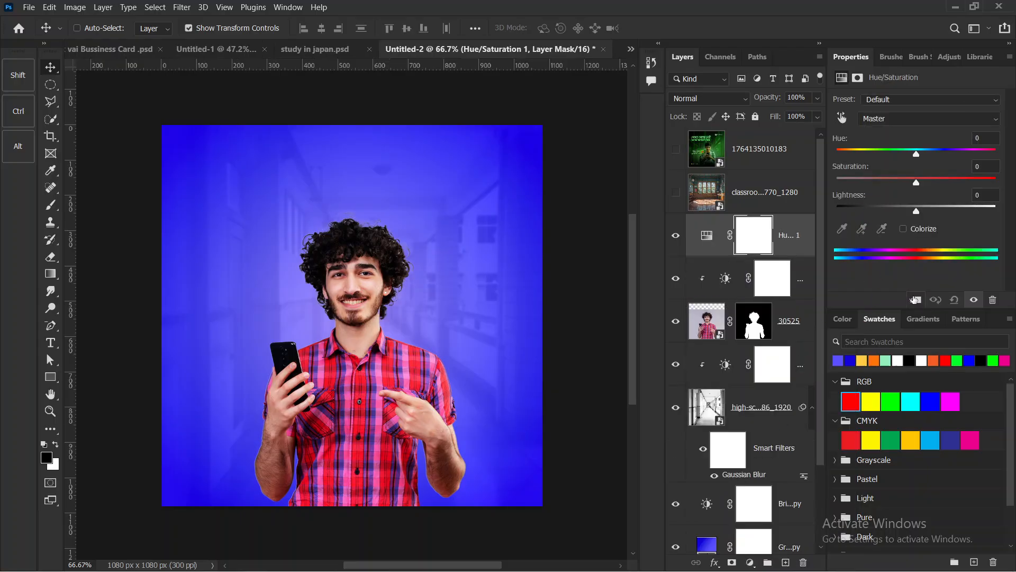
left_click(914, 300)
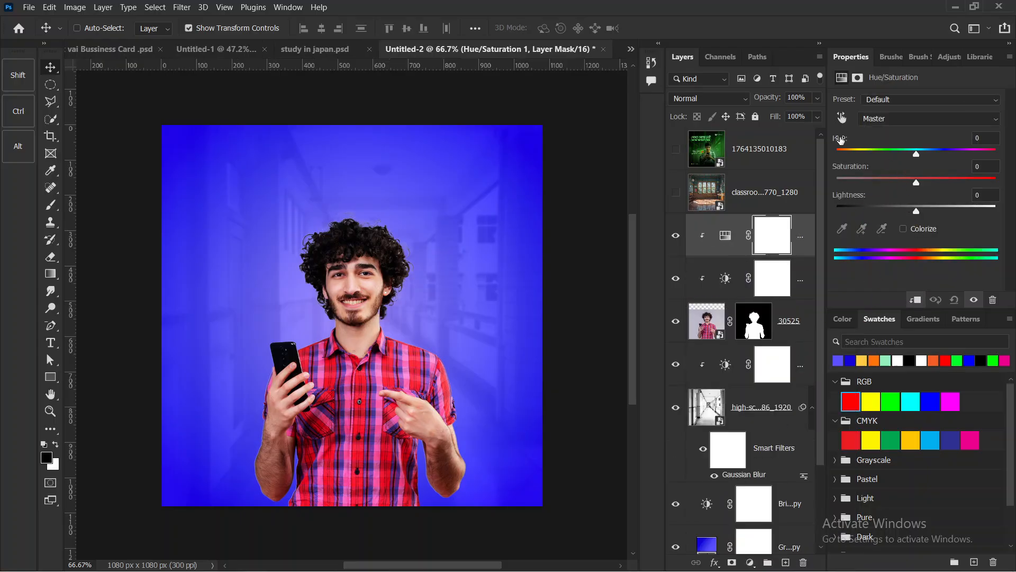
left_click_drag(846, 170, 857, 169)
mouse_move(838, 139)
left_mouse_down()
mouse_move(827, 139)
mouse_move(838, 140)
left_mouse_up()
Compare the man with and without the clipped Hue/Saturation and Brightness/Contrast adjustments.
left_click(673, 238)
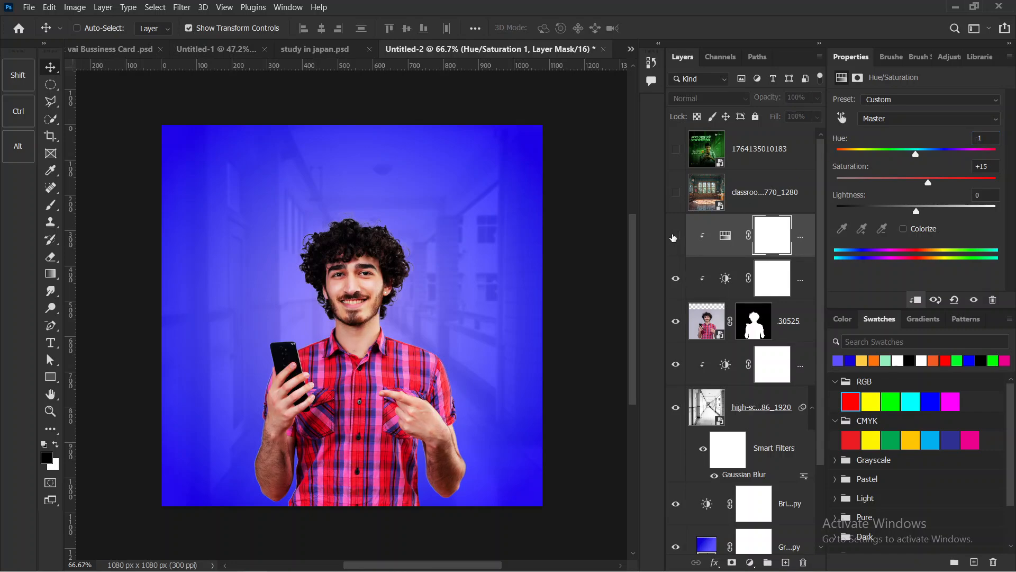
left_click(673, 239)
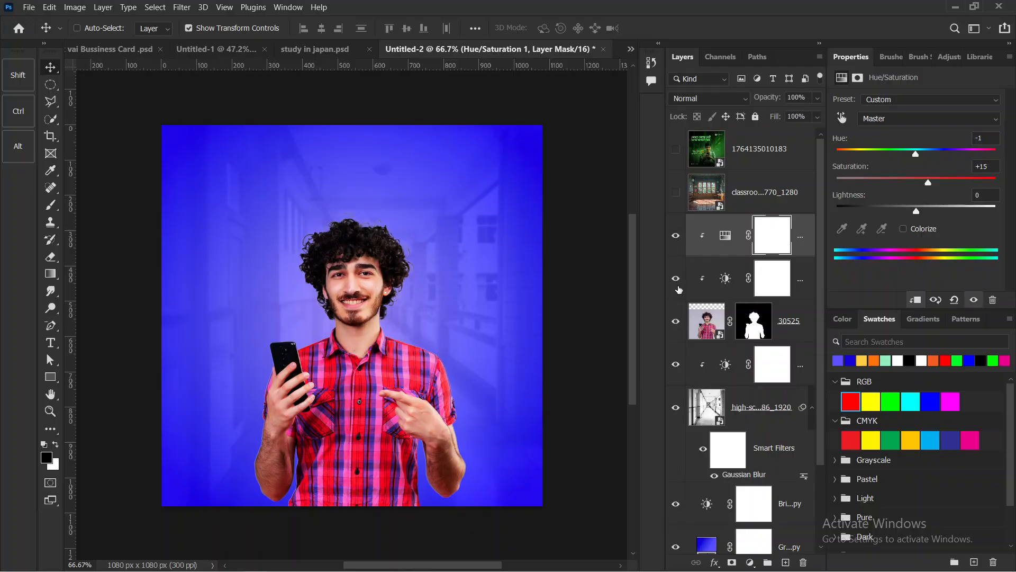
left_click(677, 281)
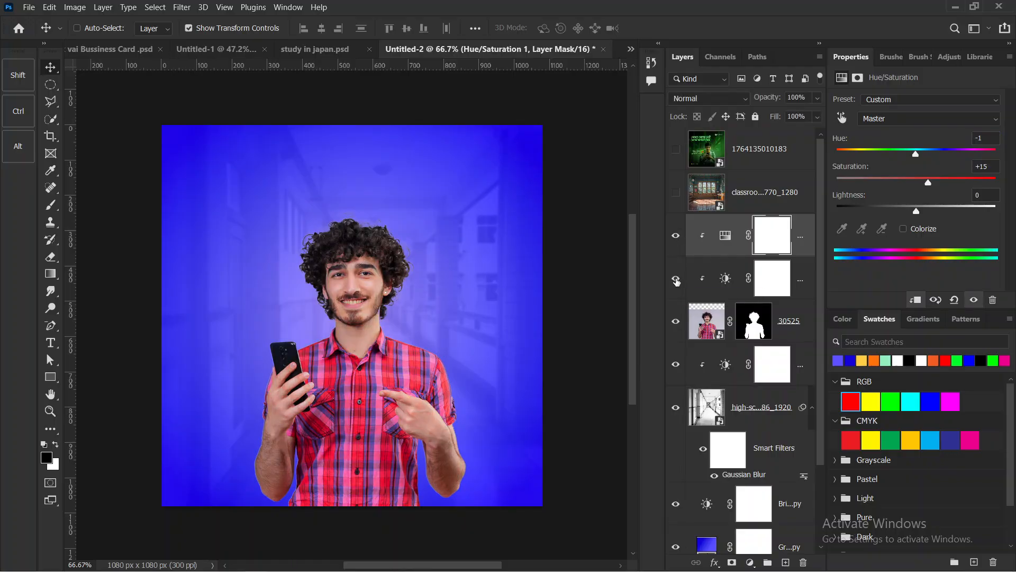
left_click(677, 281)
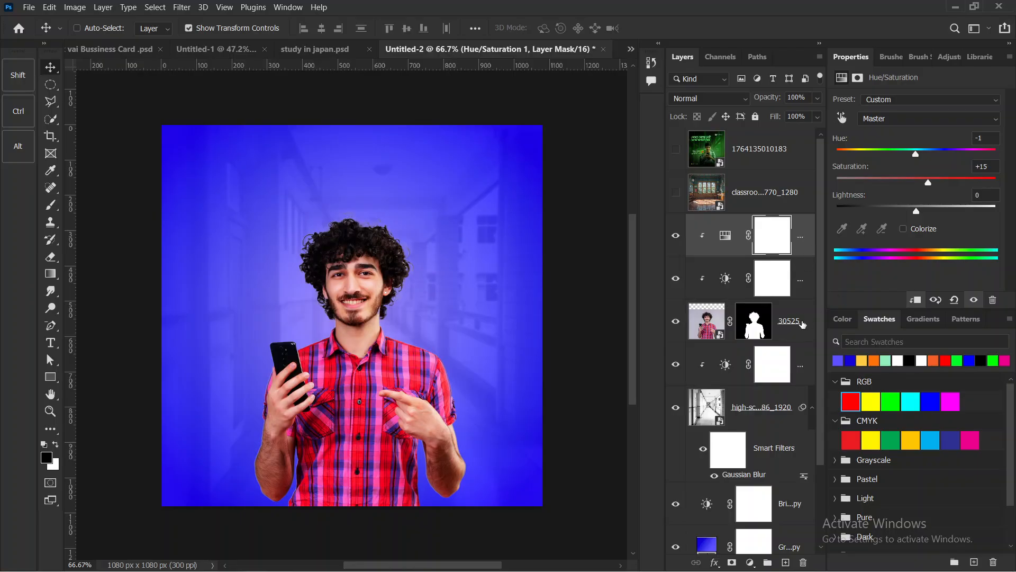
Group the 30525 layer with its two clipped adjustments and name the group img.
left_click(793, 320, "shift")
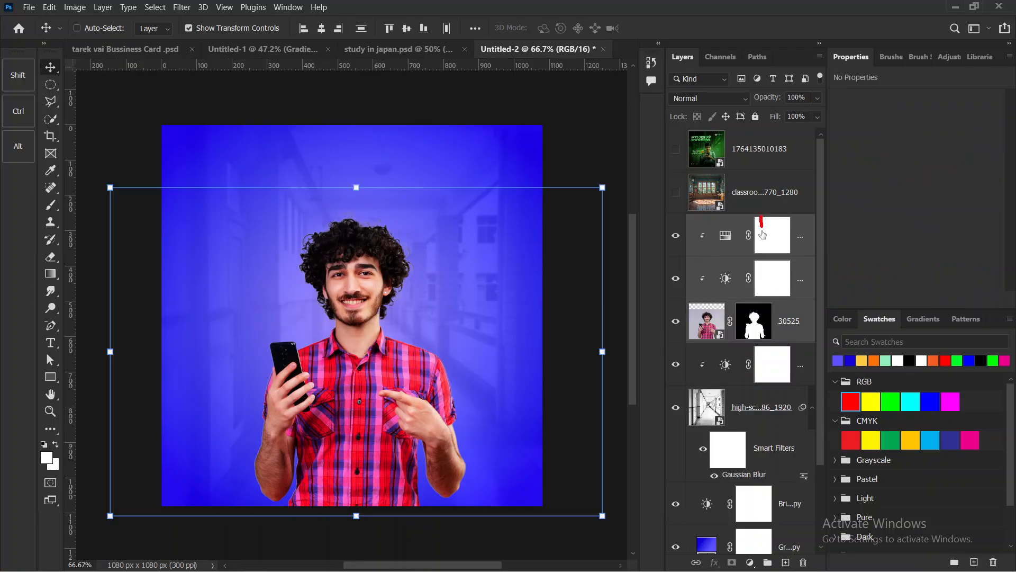
left_click(768, 561)
double_click(724, 221)
type("img")
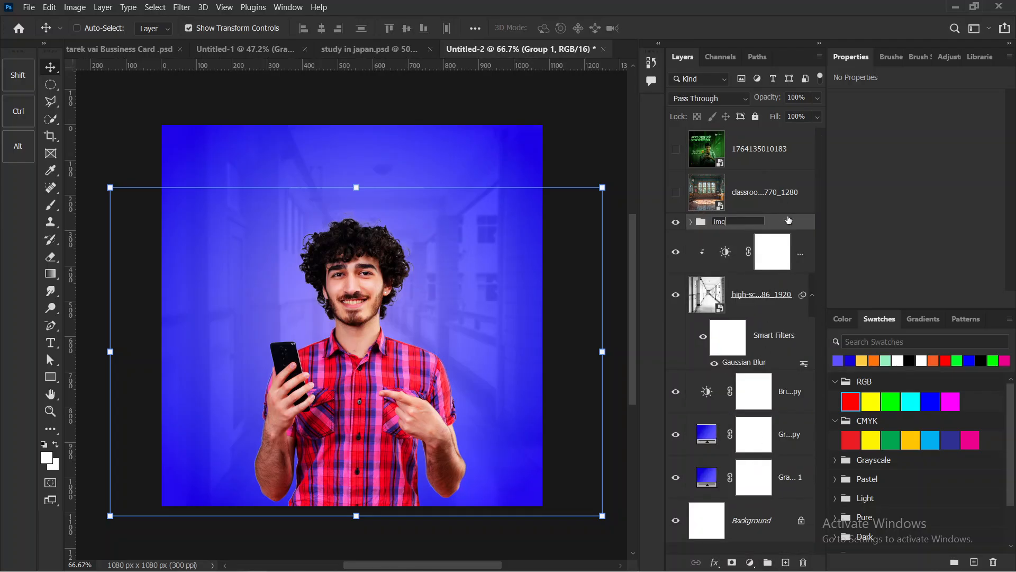
key("Return")
Group the corridor photo, its adjustments and the gradient fills, leaving out the locked Background, and name the group bg.
left_click(802, 260)
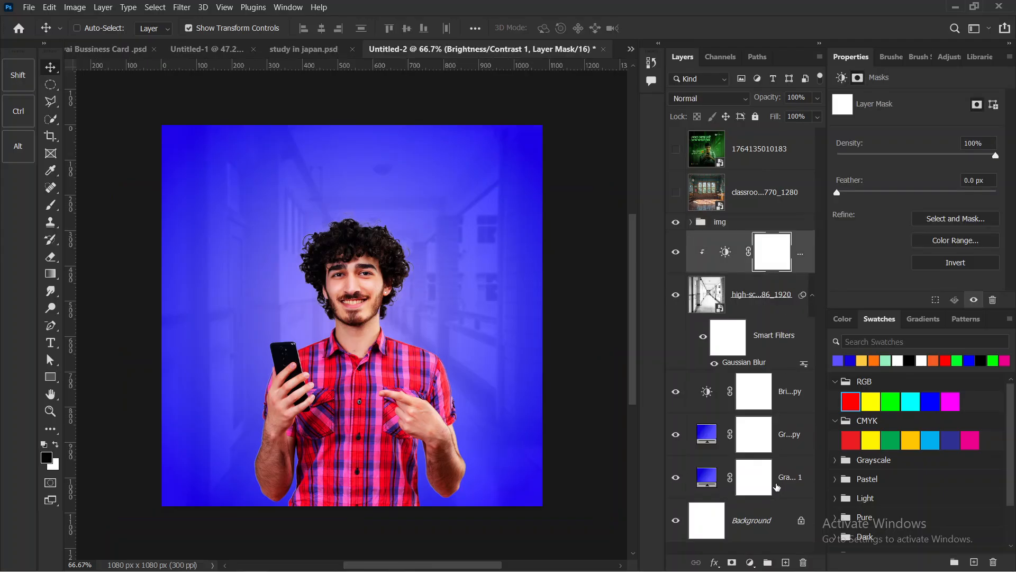
left_click(791, 488, "shift")
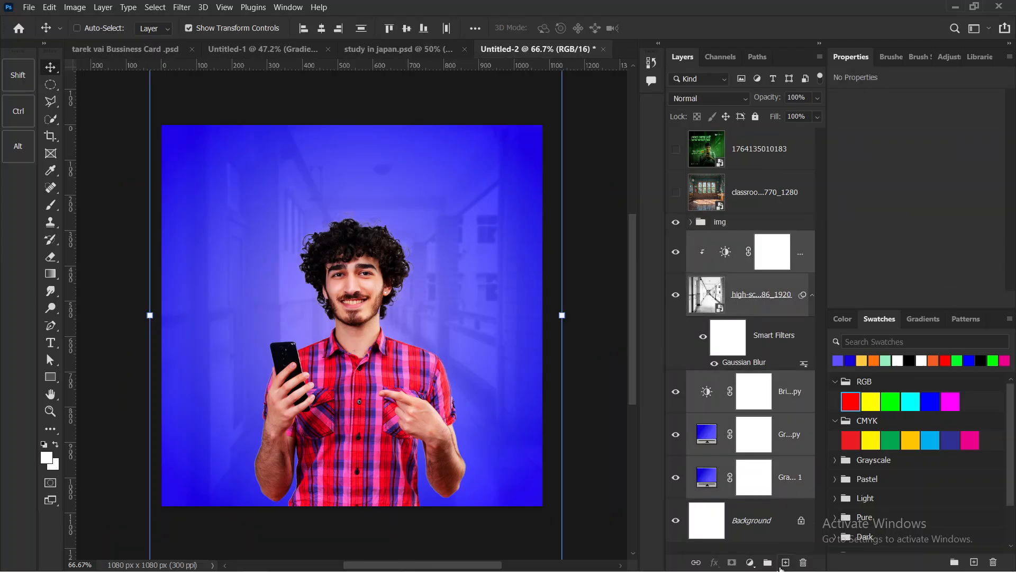
left_click(768, 562)
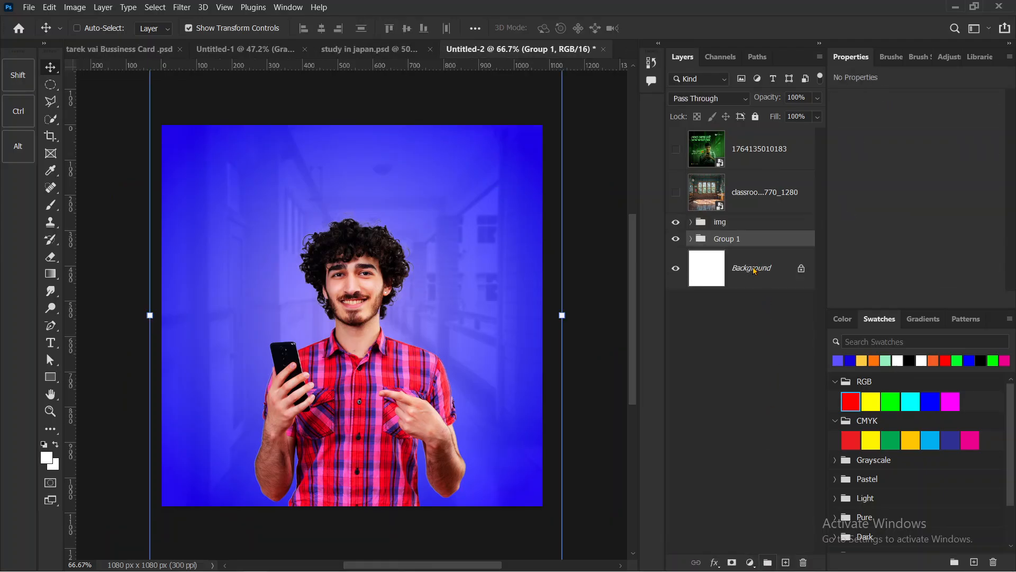
double_click(722, 243)
type("b")
key("Return")
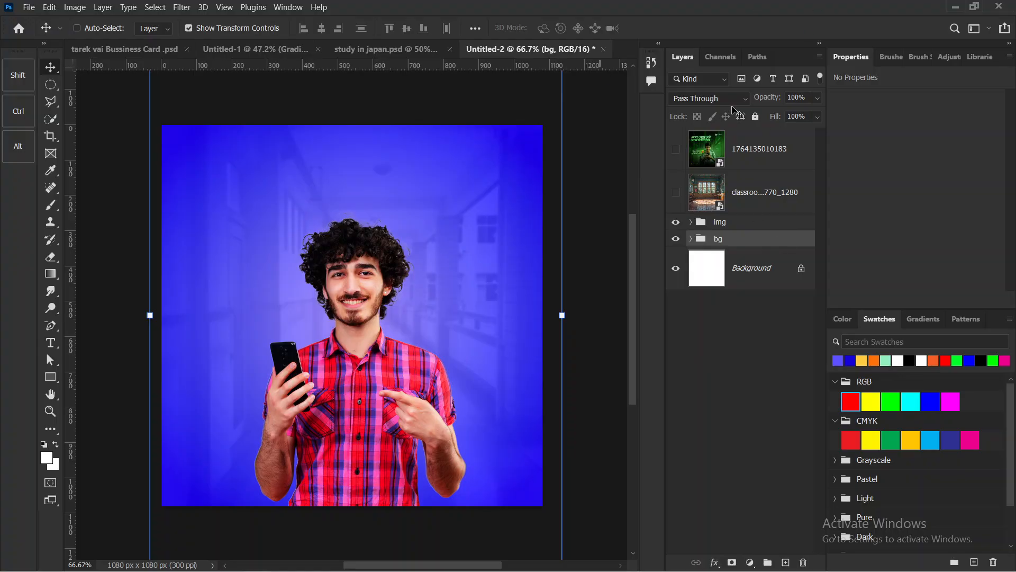
Nudge the img group down about 20 px so the man sits lower on the poster.
left_click(738, 227)
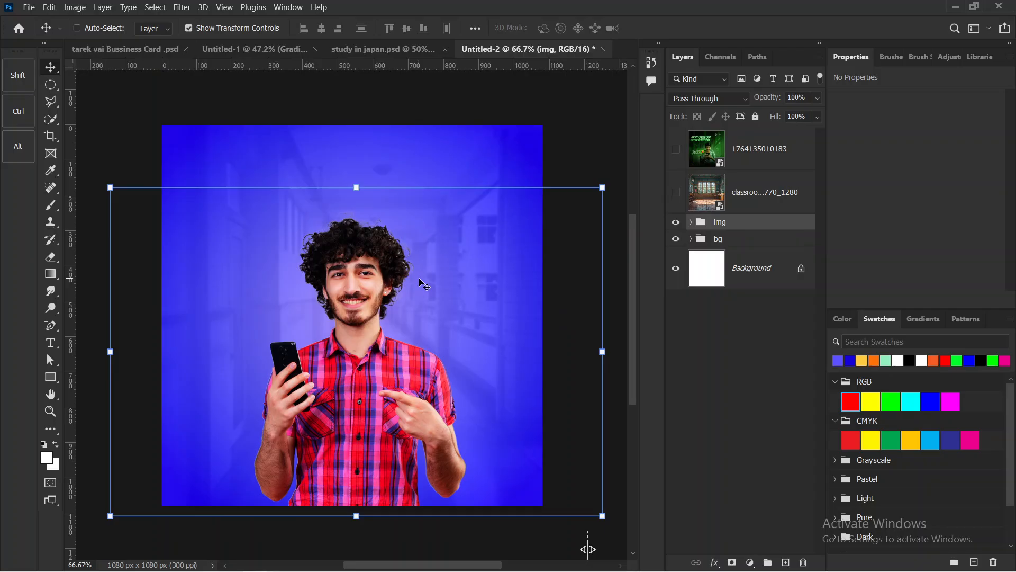
key("shift+Down")
key("shift+Down")
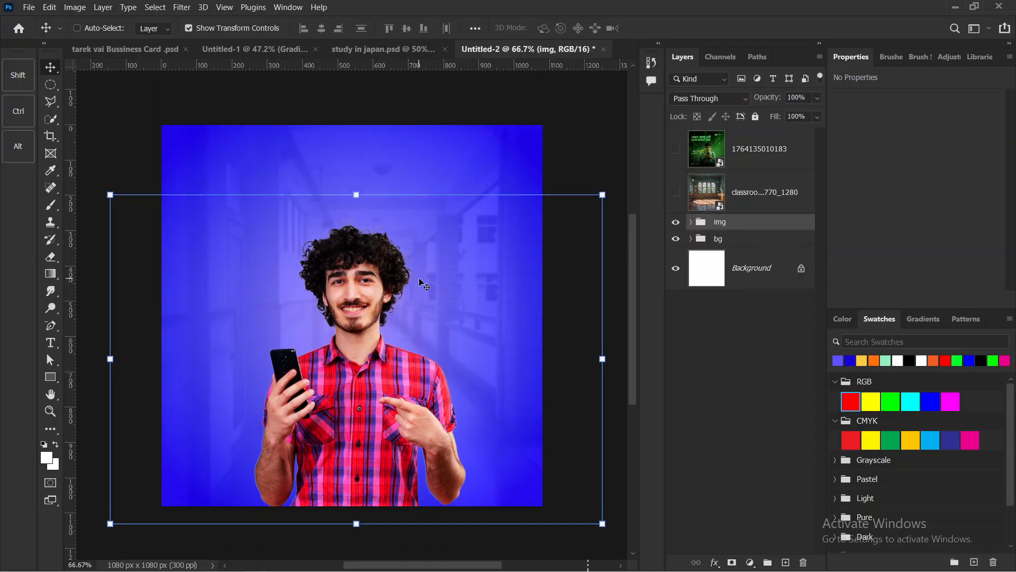
left_click(677, 152)
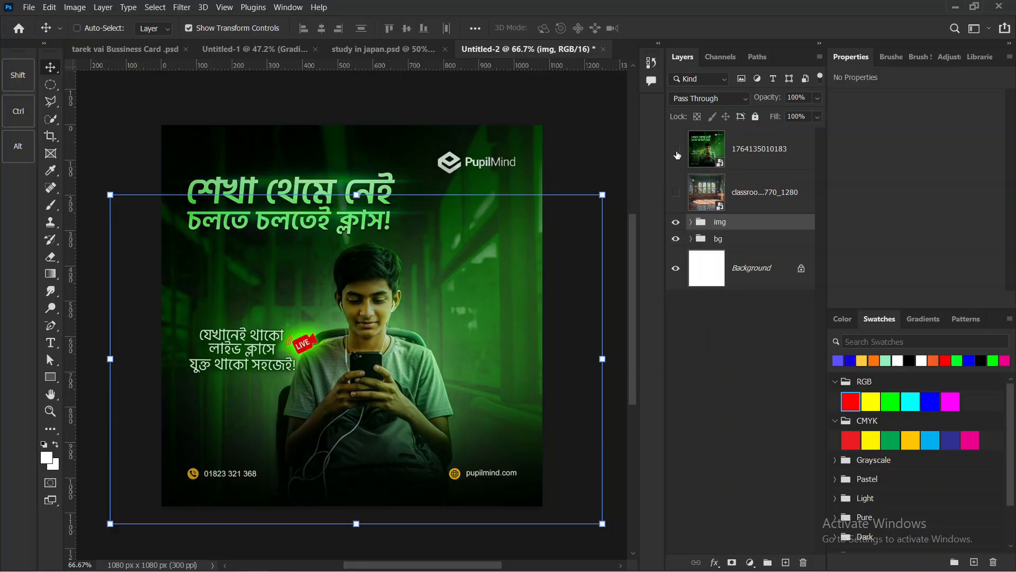
left_click(676, 152)
left_click(677, 152)
left_click(676, 162)
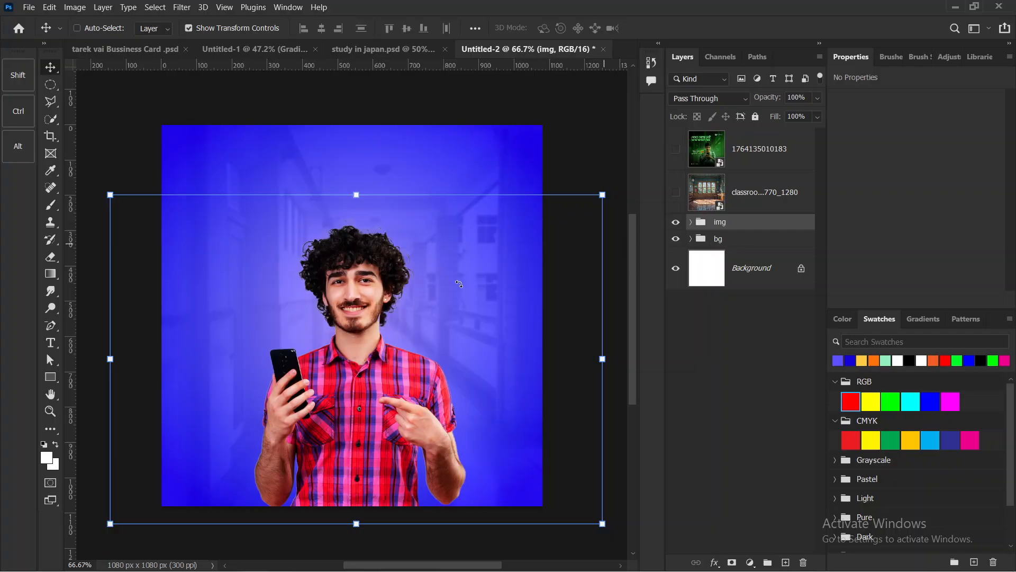
mouse_move(539, 151)
left_mouse_down()
mouse_move(525, 310)
mouse_move(556, 151)
mouse_move(201, 123)
mouse_move(137, 279)
mouse_move(167, 363)
mouse_move(158, 438)
left_mouse_up()
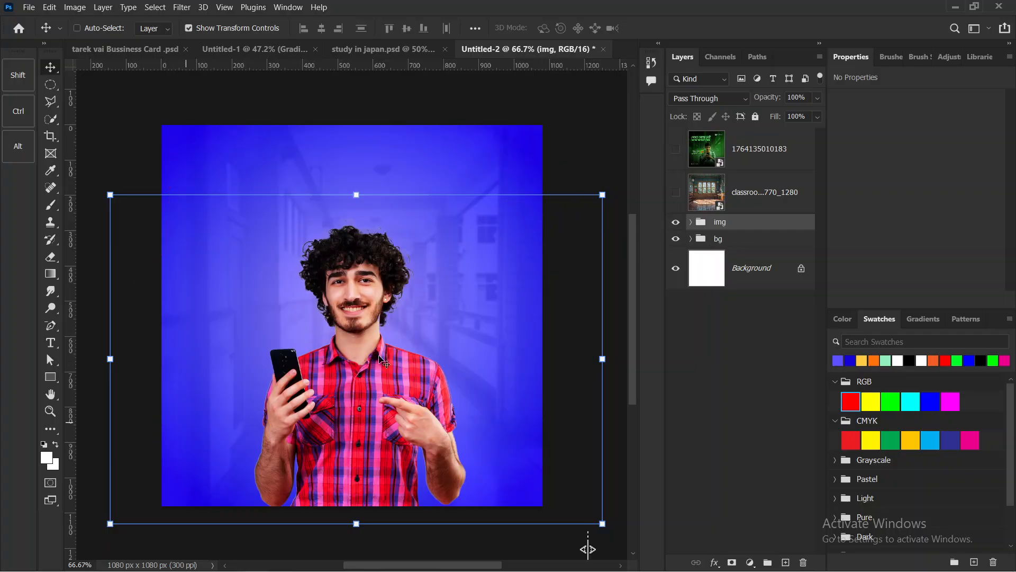
Select the bg group and expand it, keeping the img group collapsed.
left_click(690, 223)
left_click(691, 223)
left_click(689, 240)
left_click(690, 239)
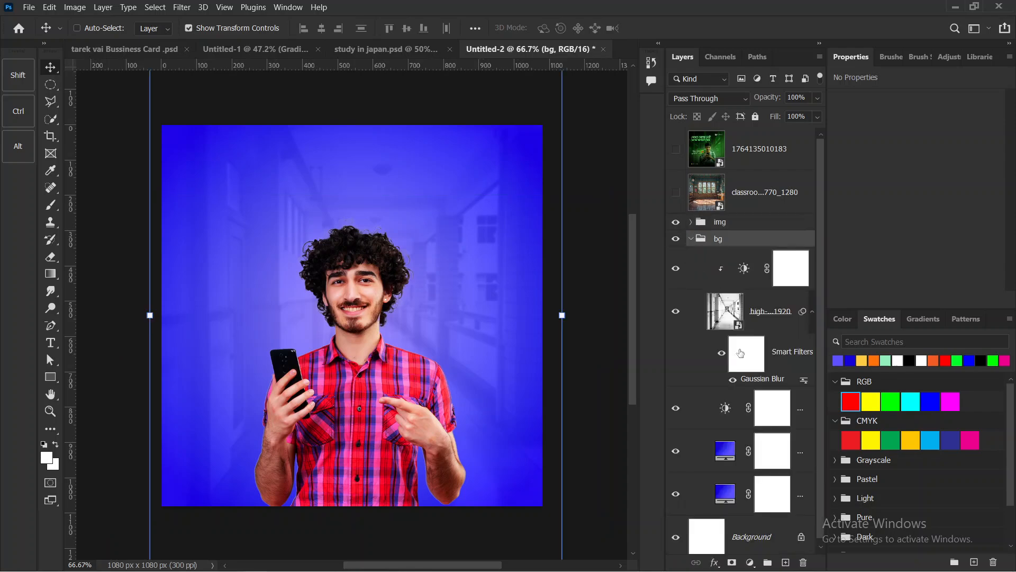
Add a new empty layer clipped to the hallway photo, directly above it in the bg group.
left_click(724, 316)
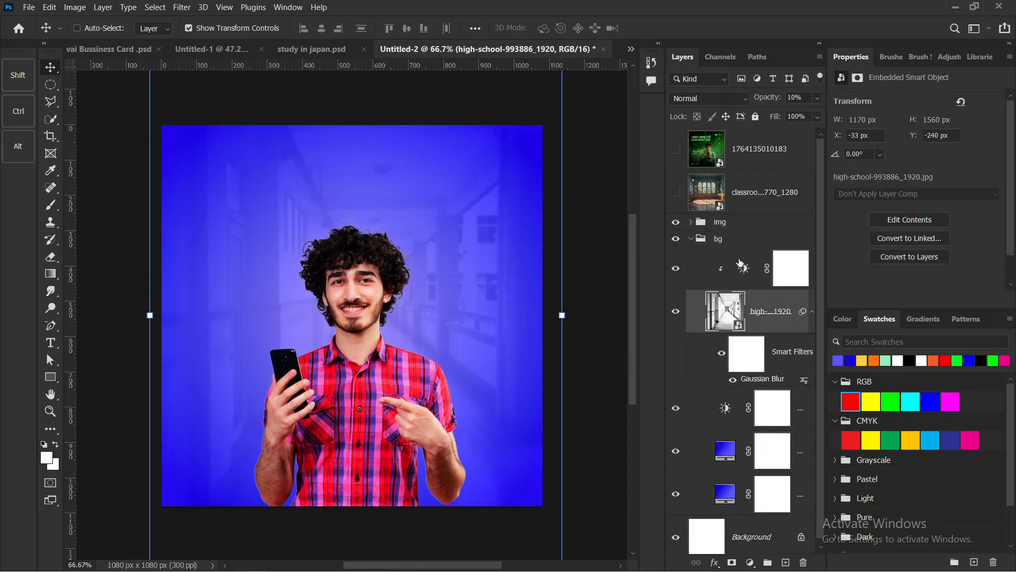
left_click(791, 267)
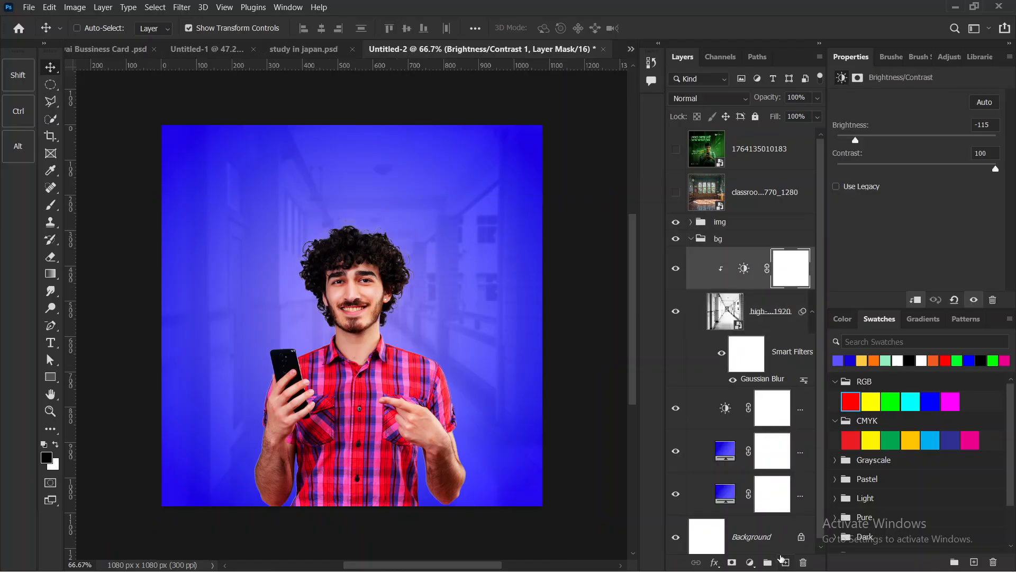
left_click(702, 323)
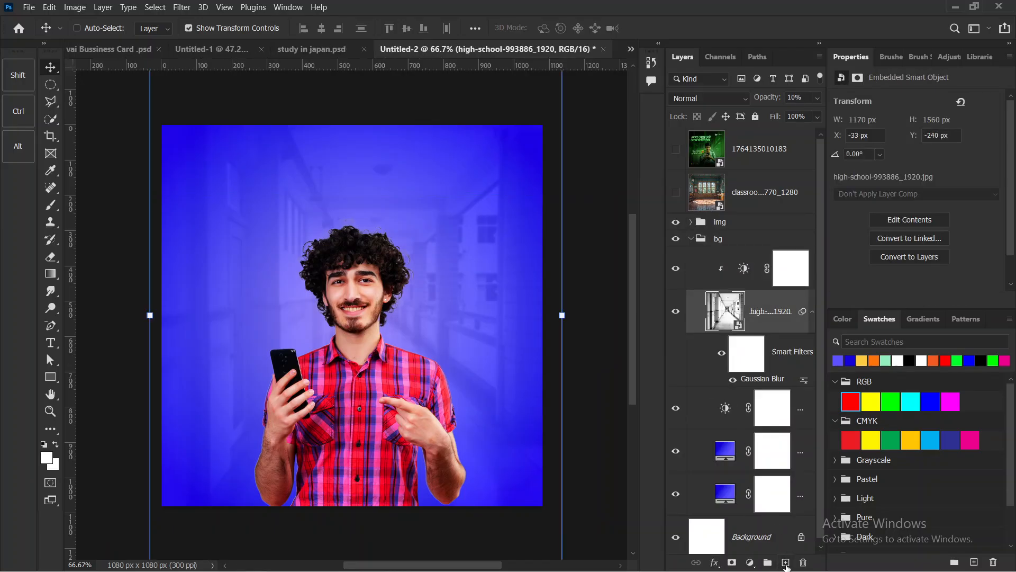
left_click(786, 562)
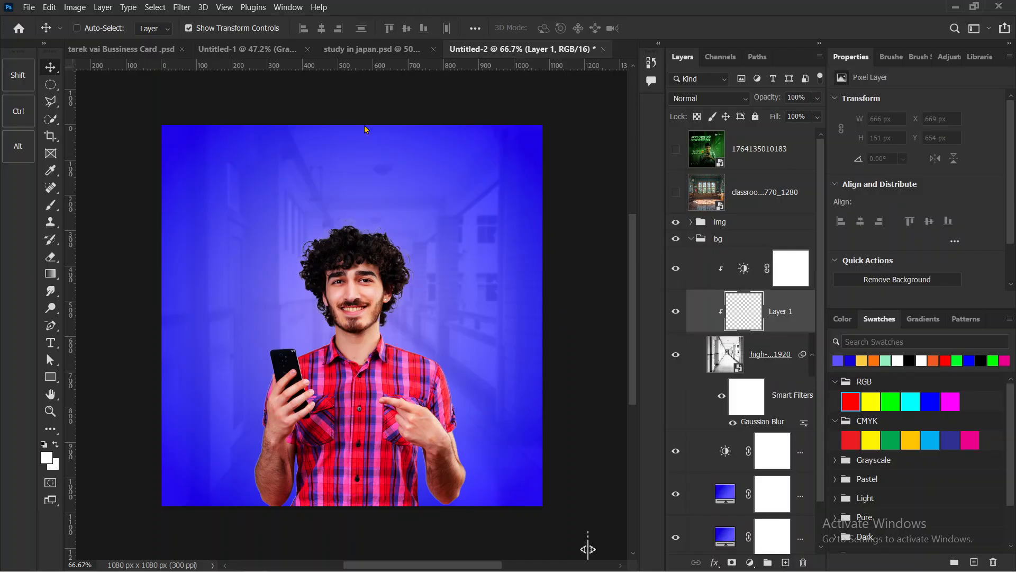
Choose the Brush tool and set the foreground colour to black (000000).
left_click(50, 205)
key("i")
left_click(46, 458)
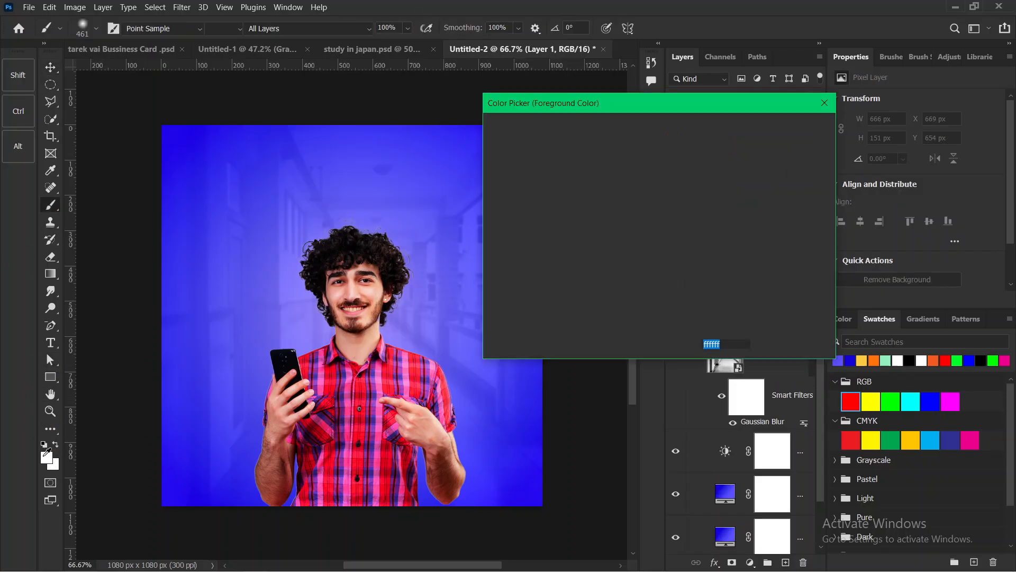
type("000000")
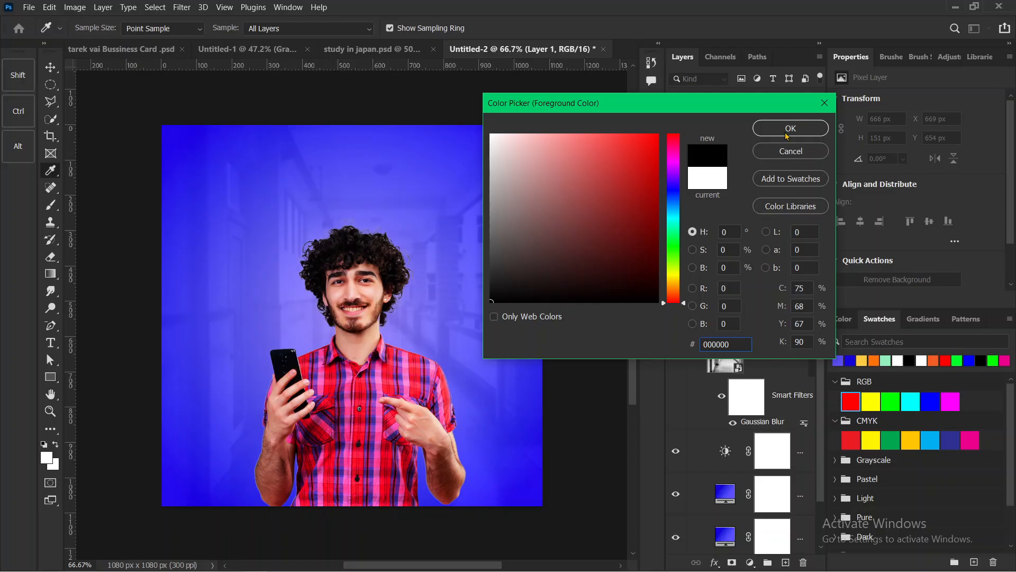
left_click(788, 129)
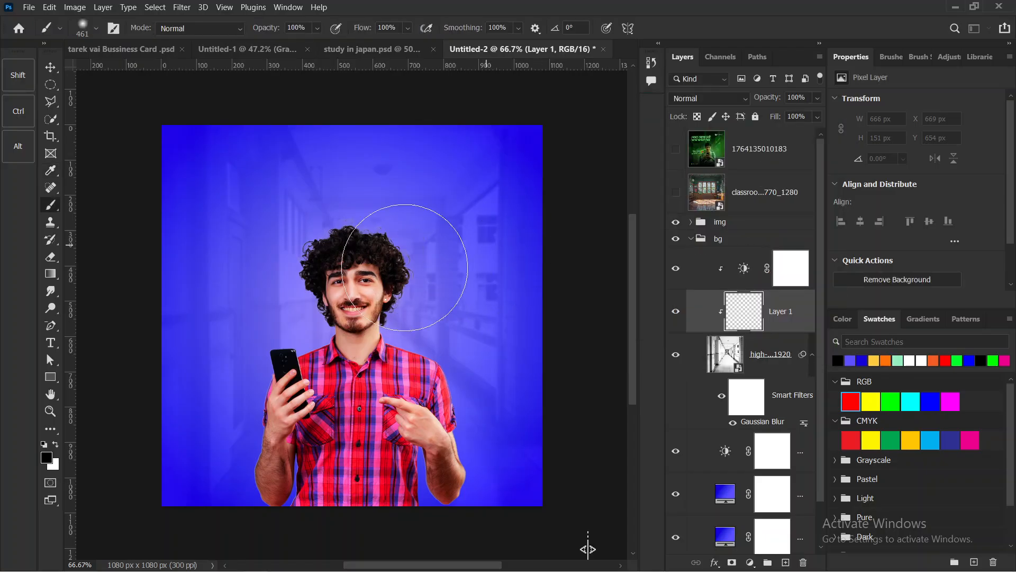
Enlarge the brush to 986 px and undo a trial black stroke over the right side of the background.
mouse_move(519, 233)
left_mouse_down()
mouse_move(599, 304)
mouse_move(695, 287)
mouse_move(804, 294)
left_mouse_up()
left_click_drag(447, 270, 338, 276)
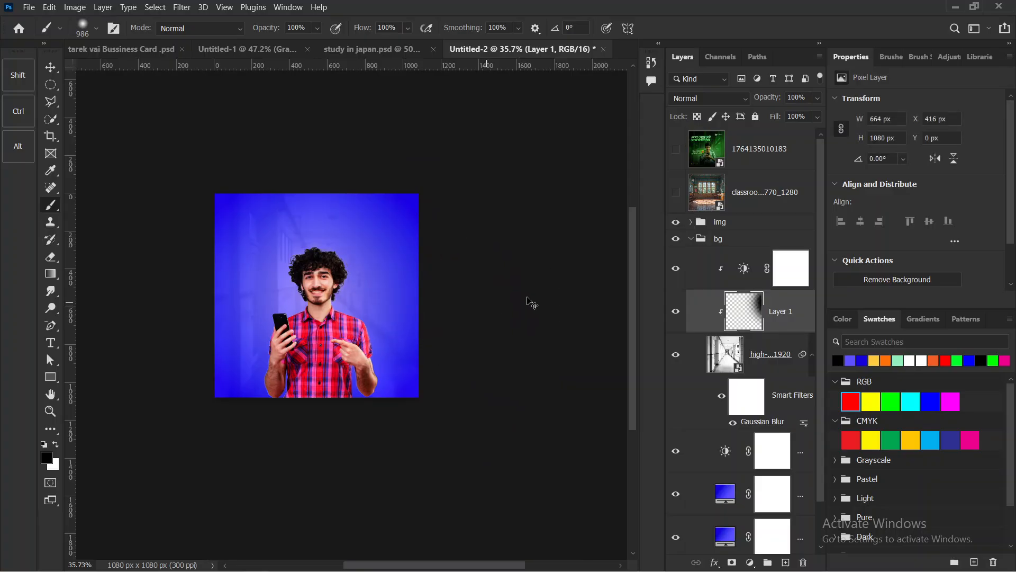
key("ctrl+z")
Move Layer 1 above the clipped Brightness/Contrast adjustment and paint soft black along the left and right sides of the canvas.
left_click_drag(782, 312, 766, 247)
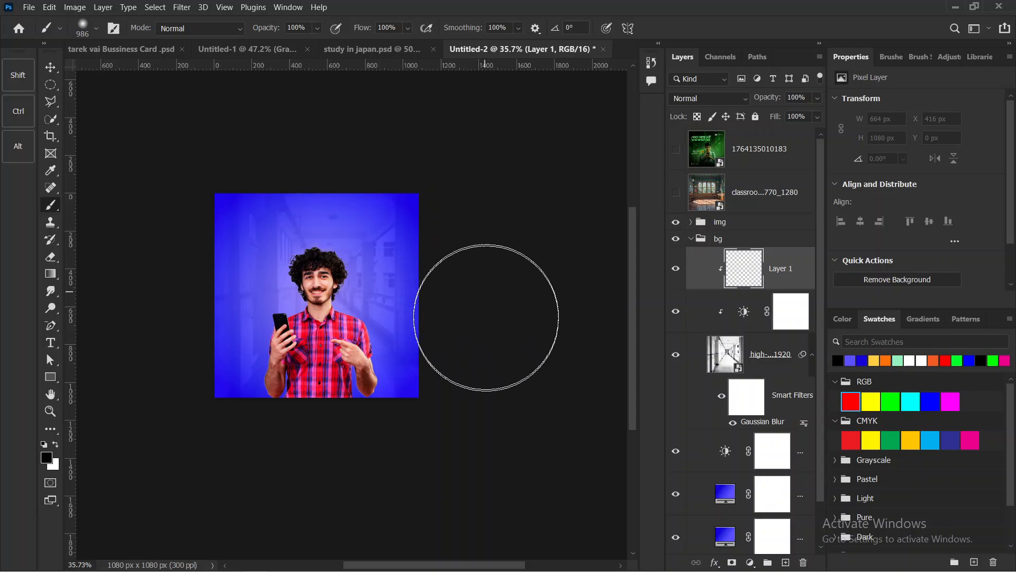
mouse_move(166, 223)
left_mouse_down()
mouse_move(165, 268)
mouse_move(148, 295)
mouse_move(204, 284)
mouse_move(180, 263)
left_mouse_up()
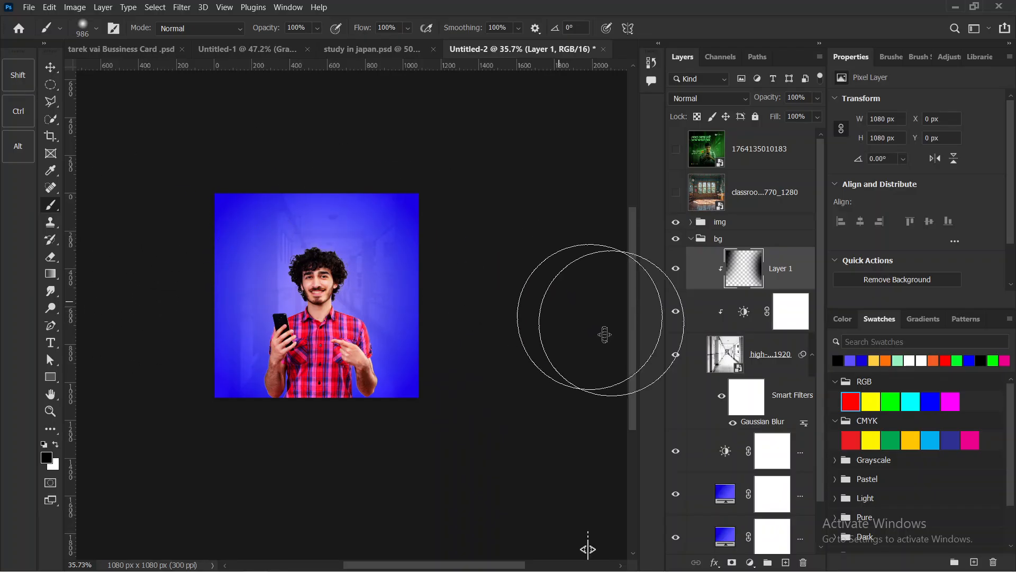
left_click(751, 312)
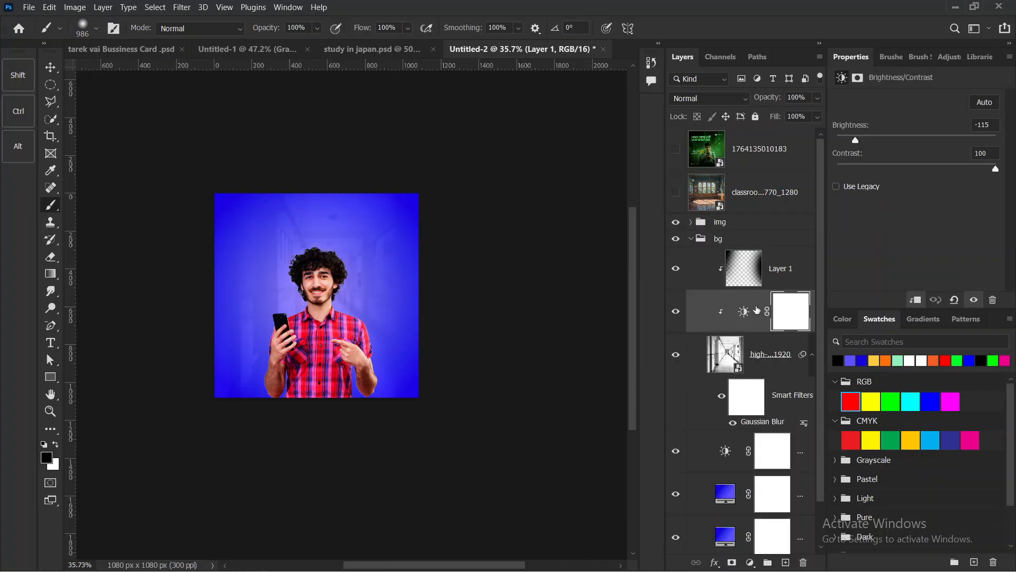
left_click(743, 270)
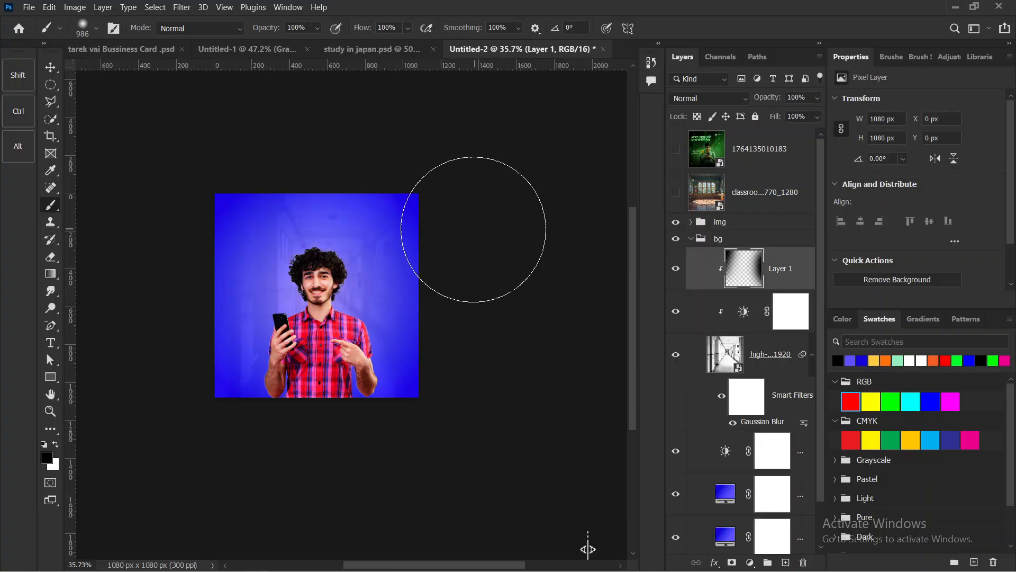
Set the blend mode of the black-painted Layer 1 to Difference.
left_click(676, 312)
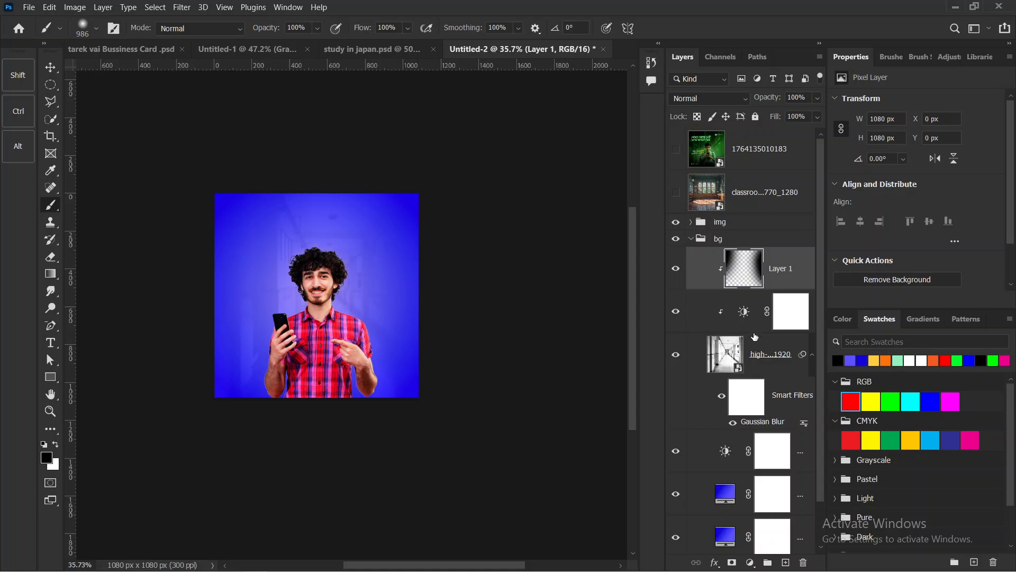
left_click(692, 99)
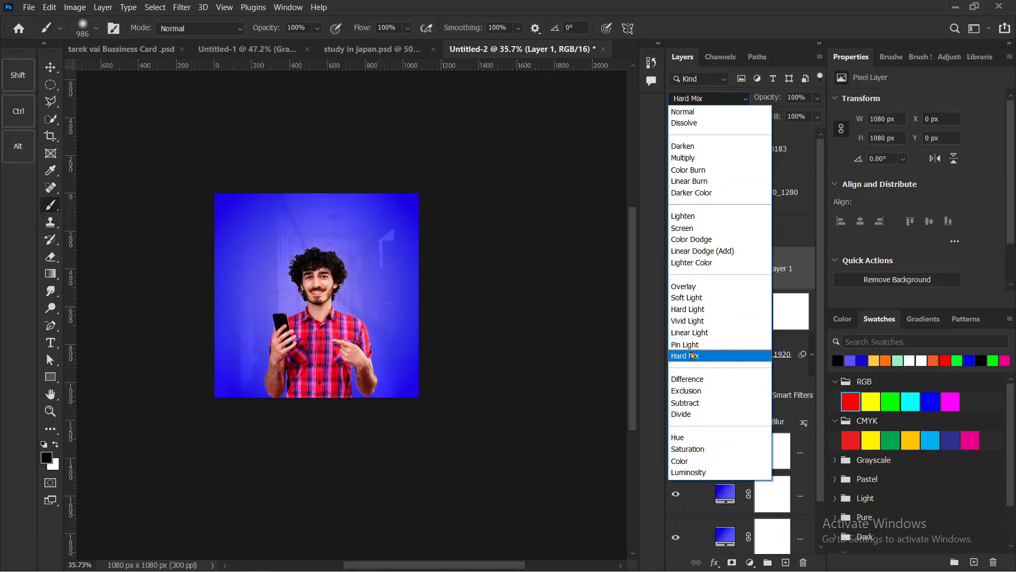
left_click(696, 379)
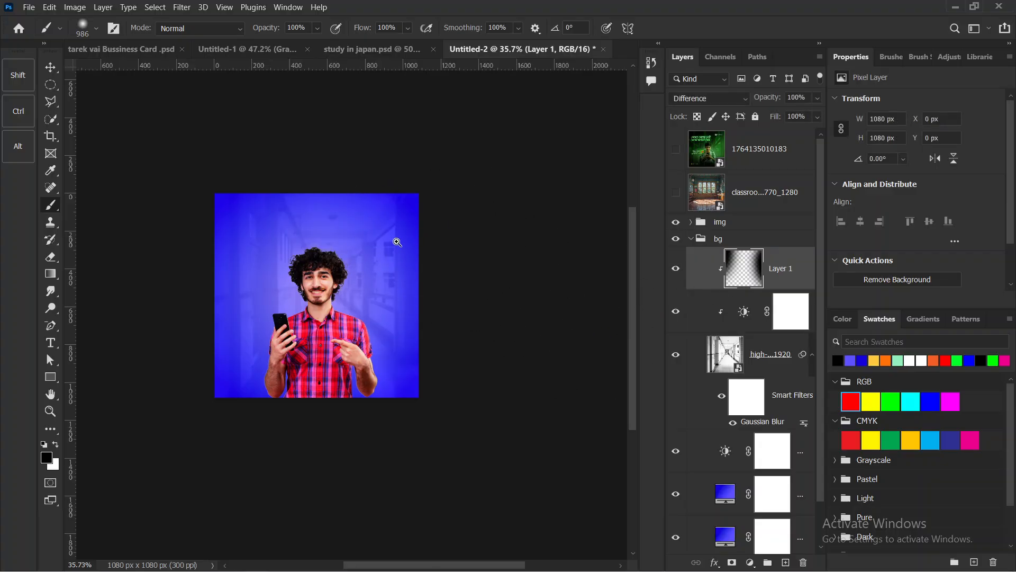
left_click(321, 238, "ctrl")
left_click(378, 274, "ctrl")
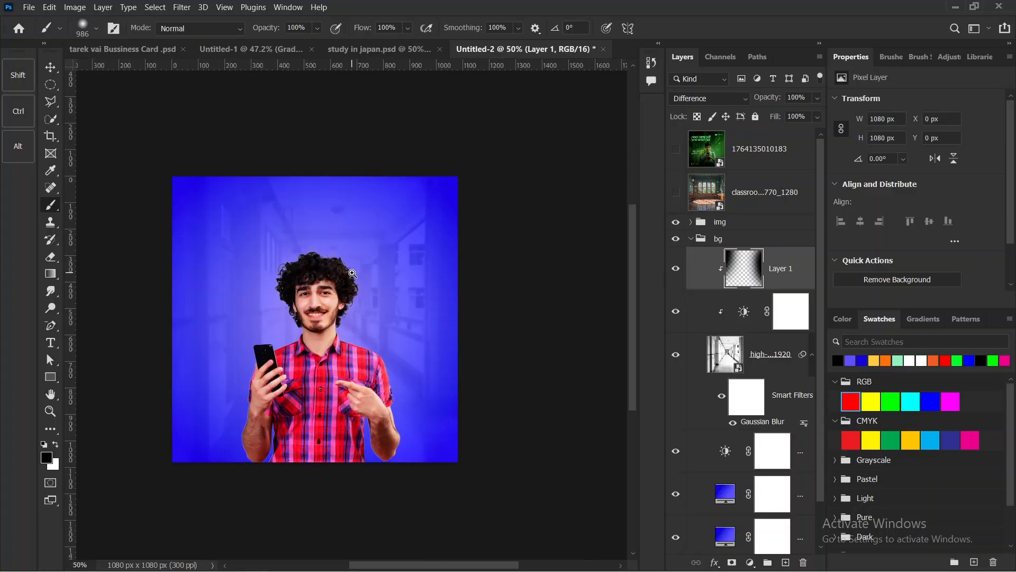
left_click(379, 275, "ctrl")
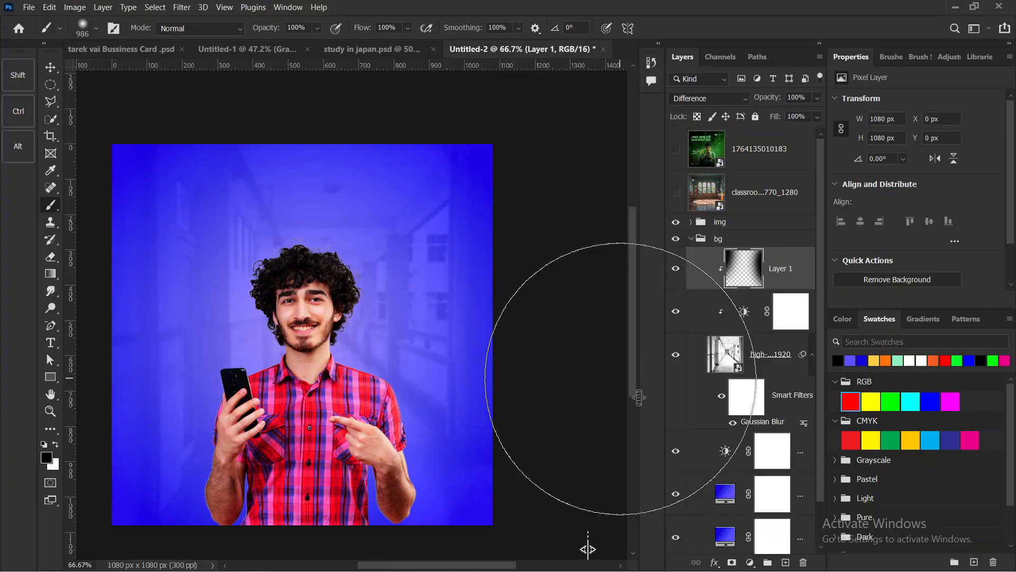
Collapse the bg group and temporarily show the green reference poster to check its headline.
left_click(695, 238)
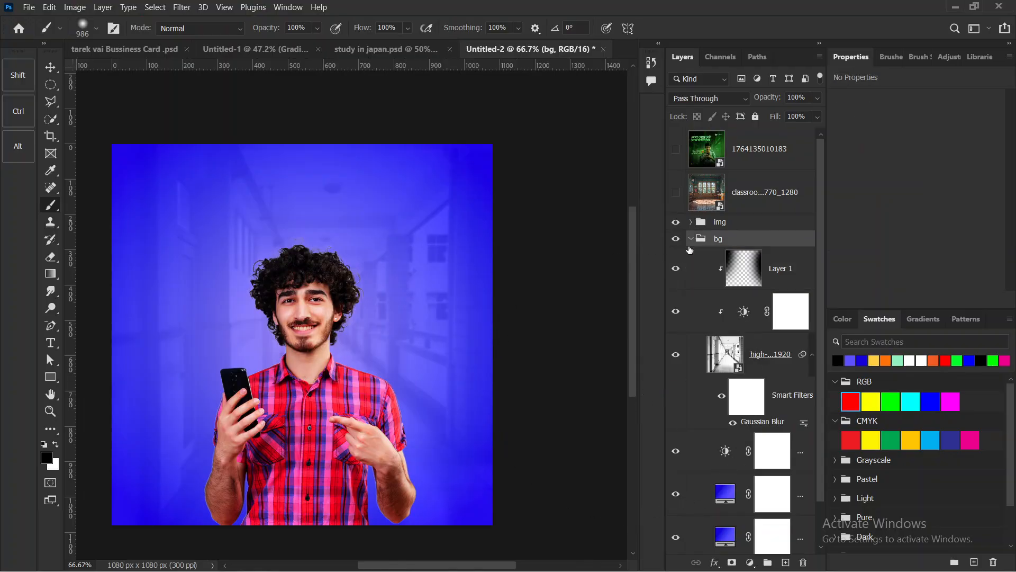
left_click(691, 238)
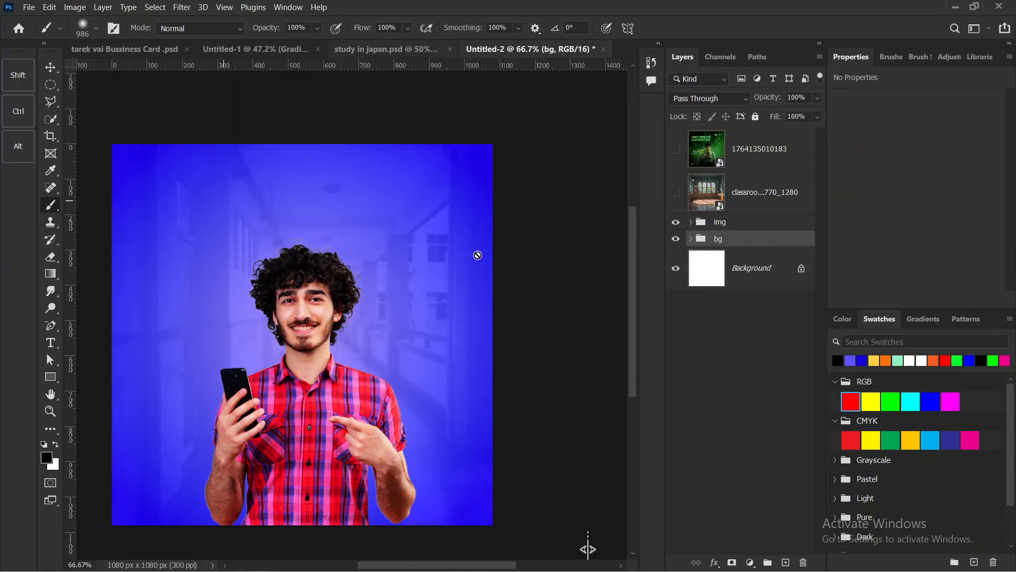
left_click(676, 150)
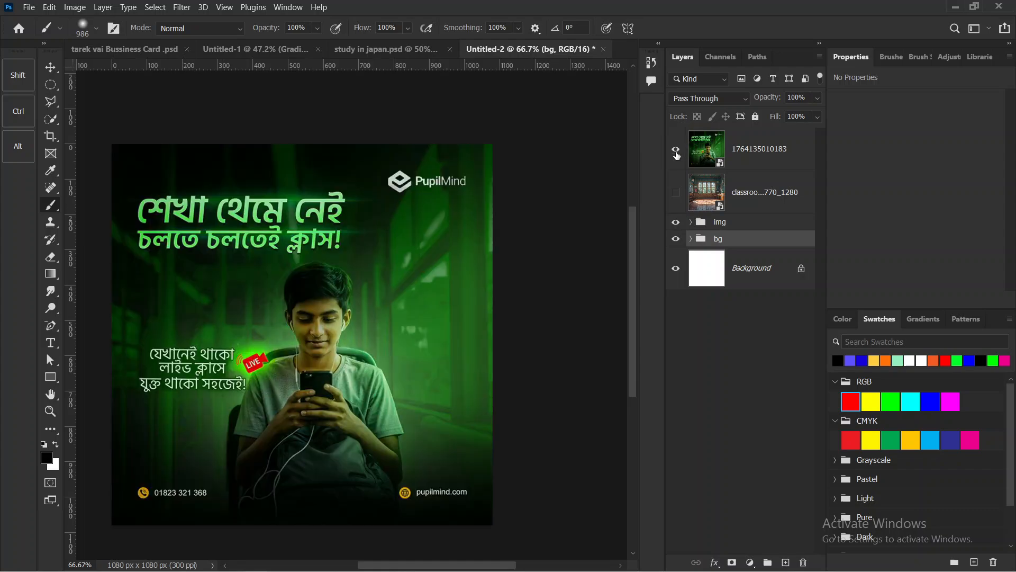
left_click(676, 150)
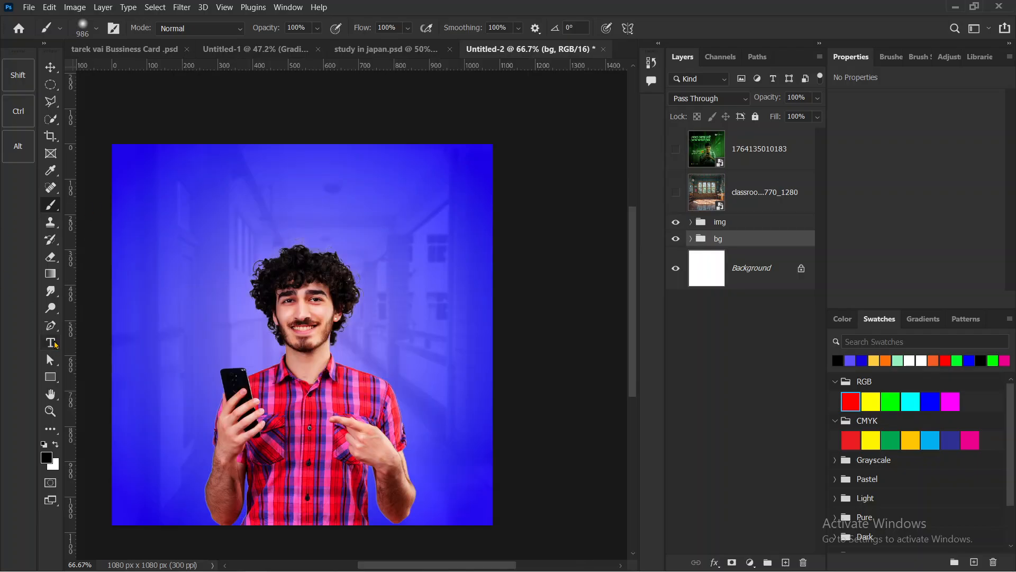
Add a text box near the canvas's upper-left corner reading "শেখা থেমে নেই".
left_click(51, 342)
left_click_drag(144, 155, 225, 212)
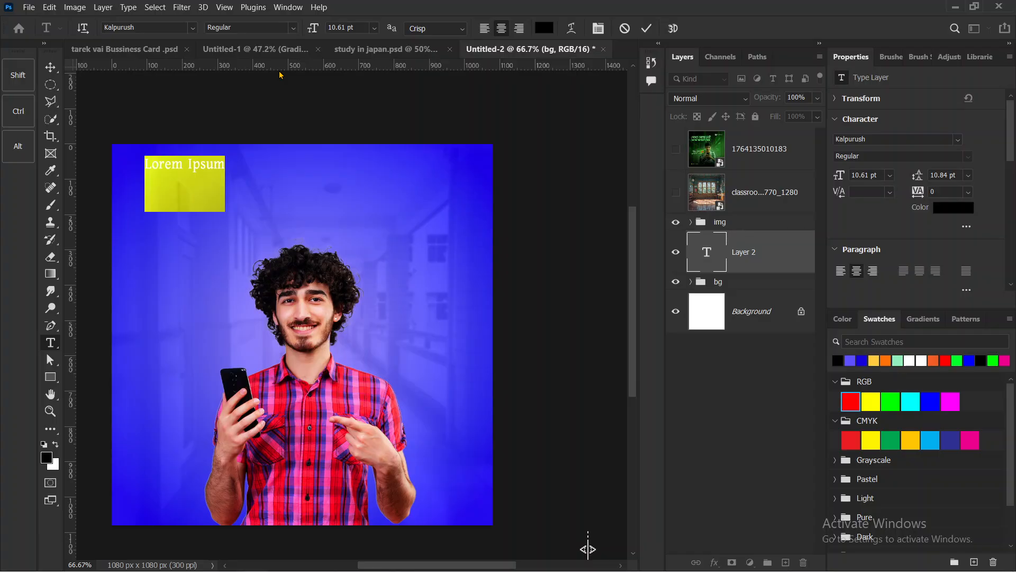
type("শে")
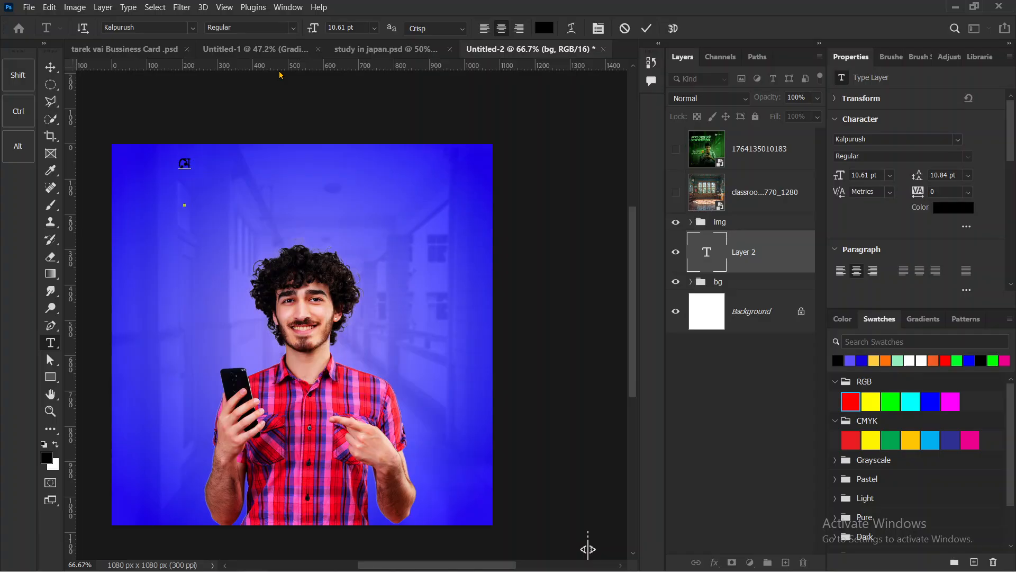
key("BackSpace")
key("BackSpace")
type("কে")
key("Left")
key("Left")
key("BackSpace")
type("শেখা থেমে নে")
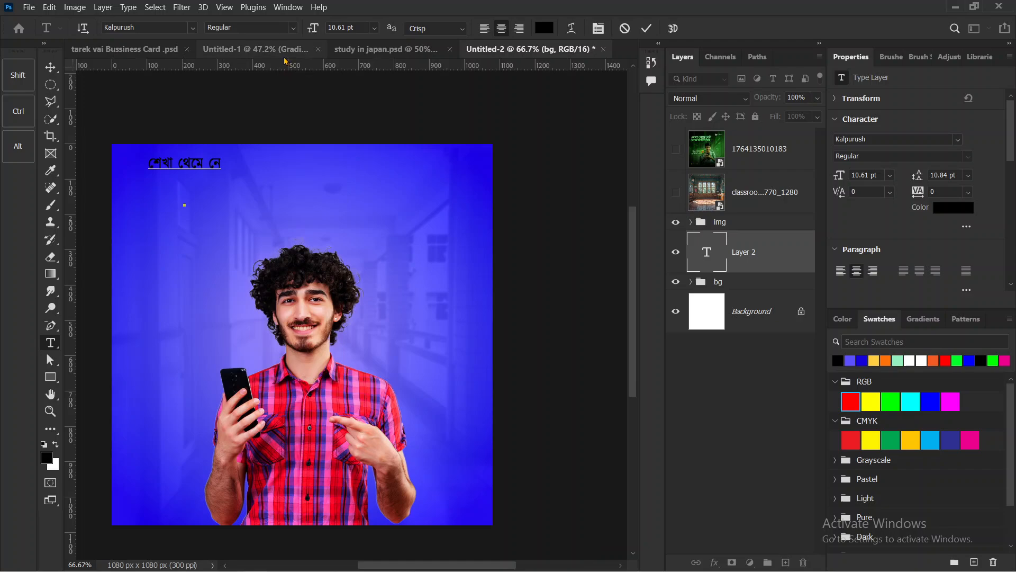
type("ই")
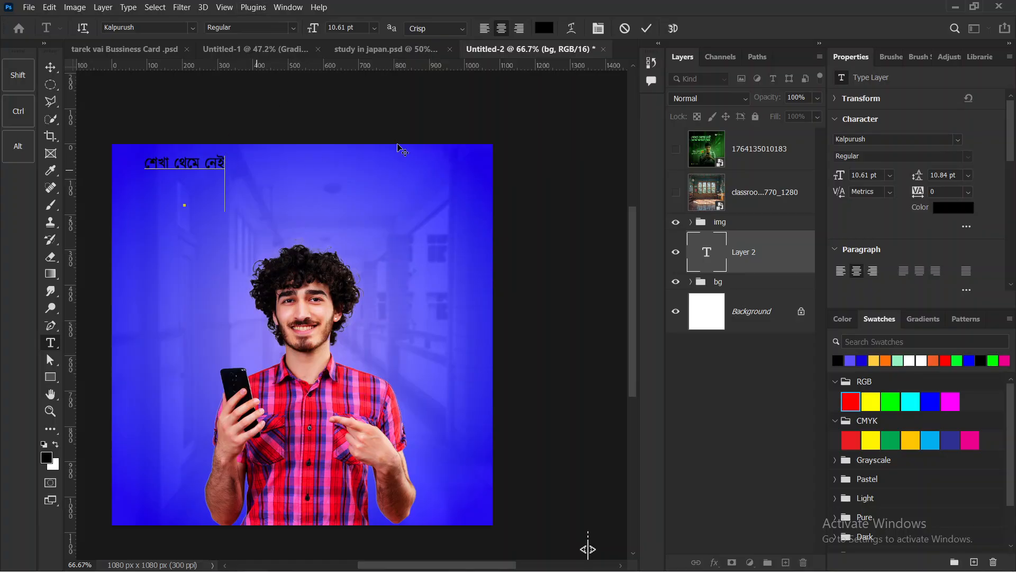
left_click(646, 29)
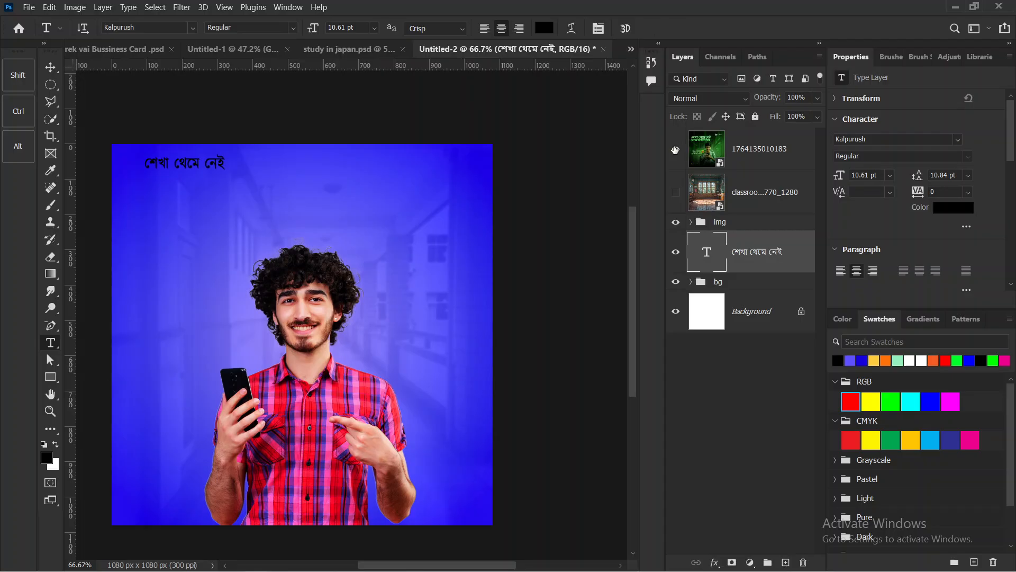
Check the green reference poster again, and place a duplicate of the headline text just below the original line.
left_click(675, 151)
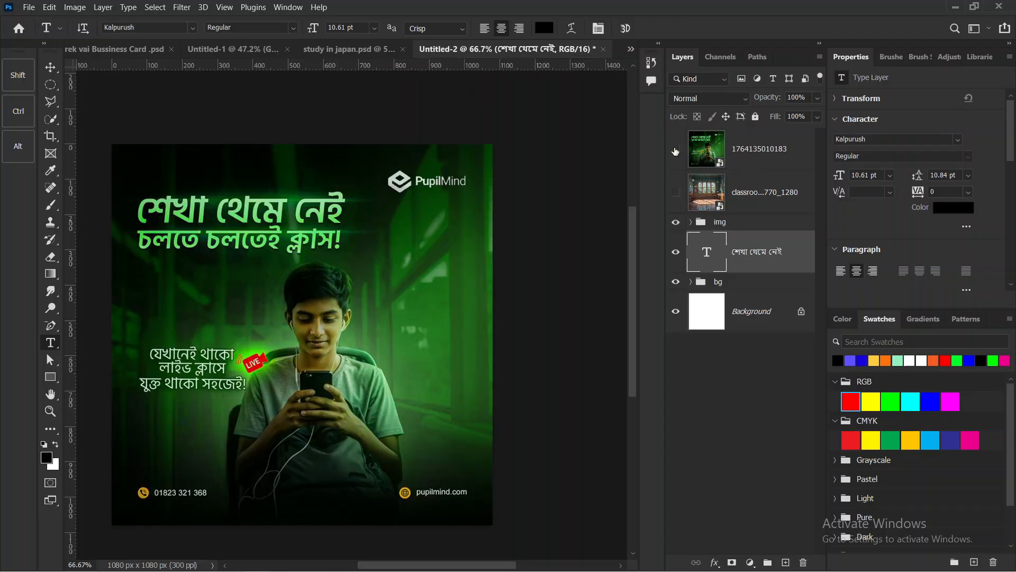
left_click(676, 151)
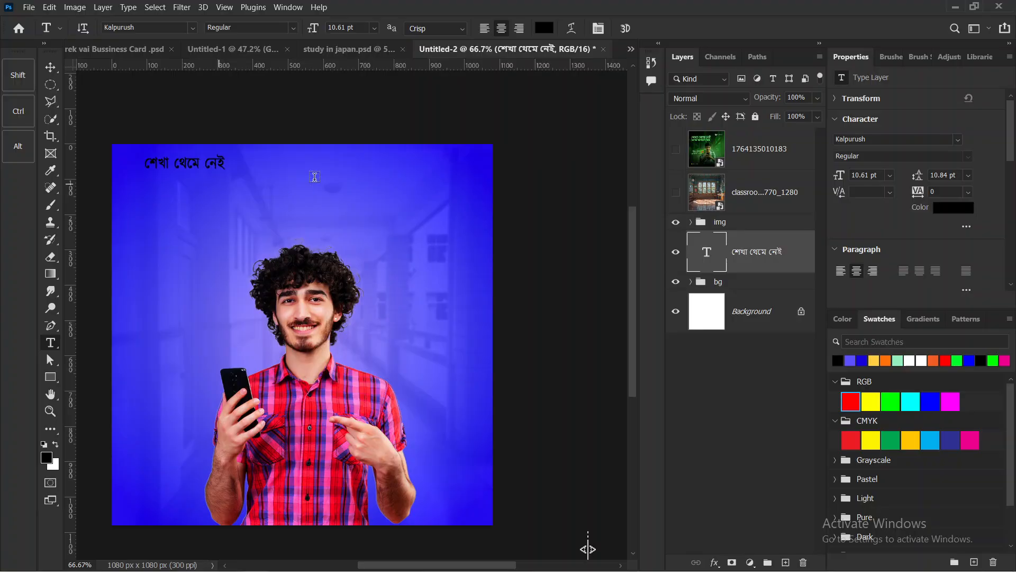
left_click_drag(767, 258, 788, 562)
left_click_drag(742, 315, 731, 279)
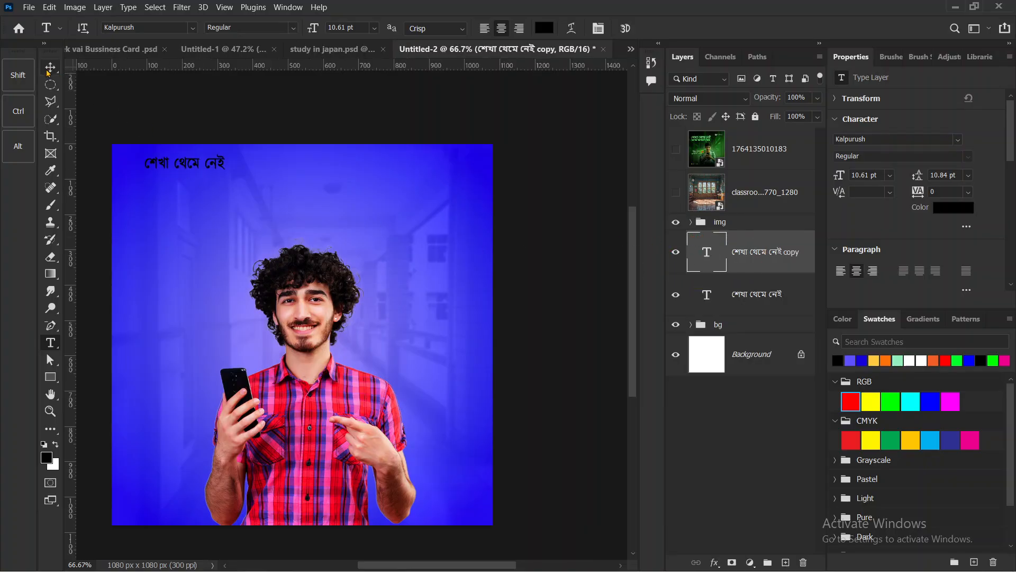
key("v")
left_click_drag(262, 207, 262, 212)
Replace the duplicated headline line's text with "চলতে চলতেই শেখা".
double_click(707, 253)
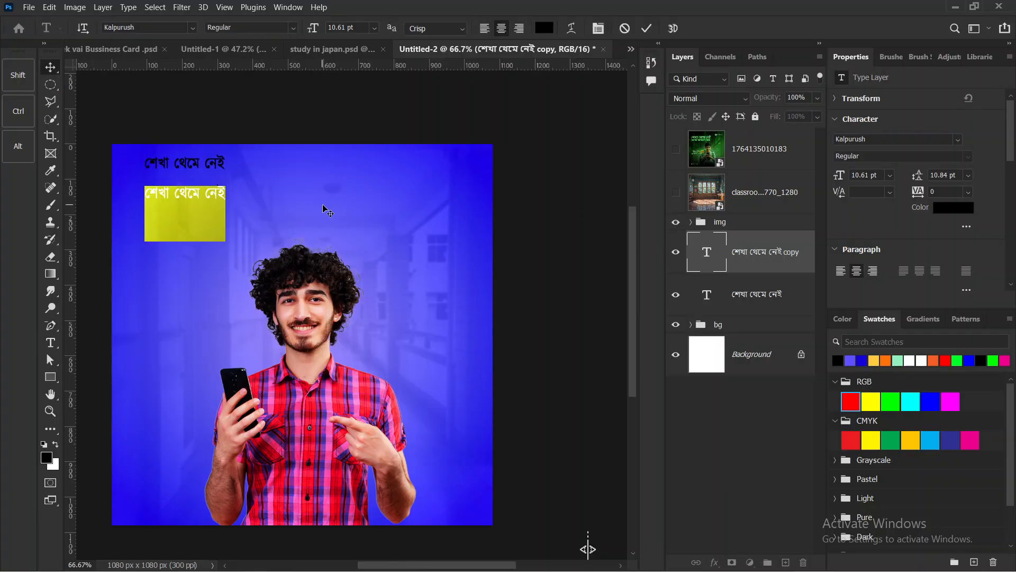
key("BackSpace")
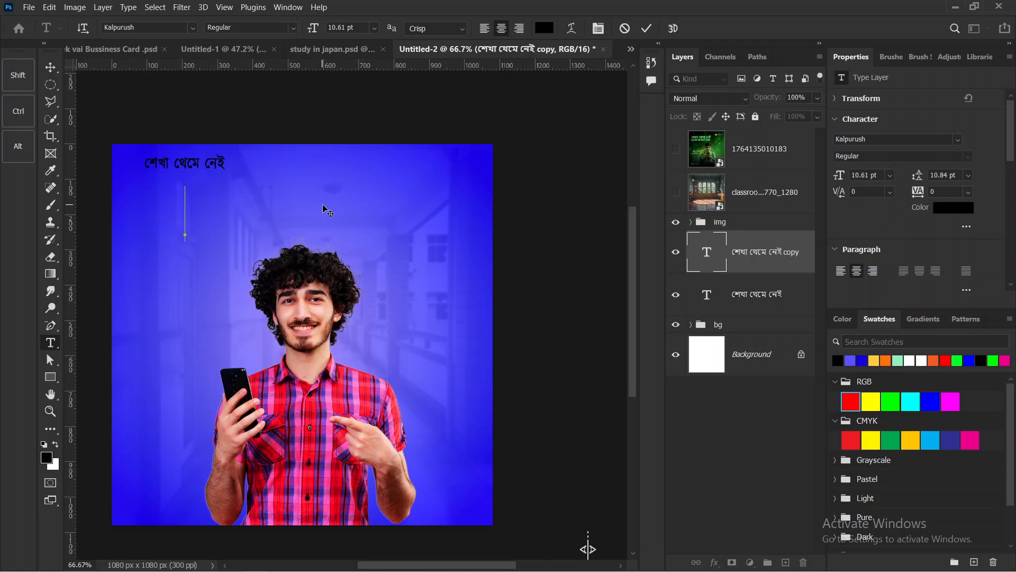
type("চলতে চলতেই র")
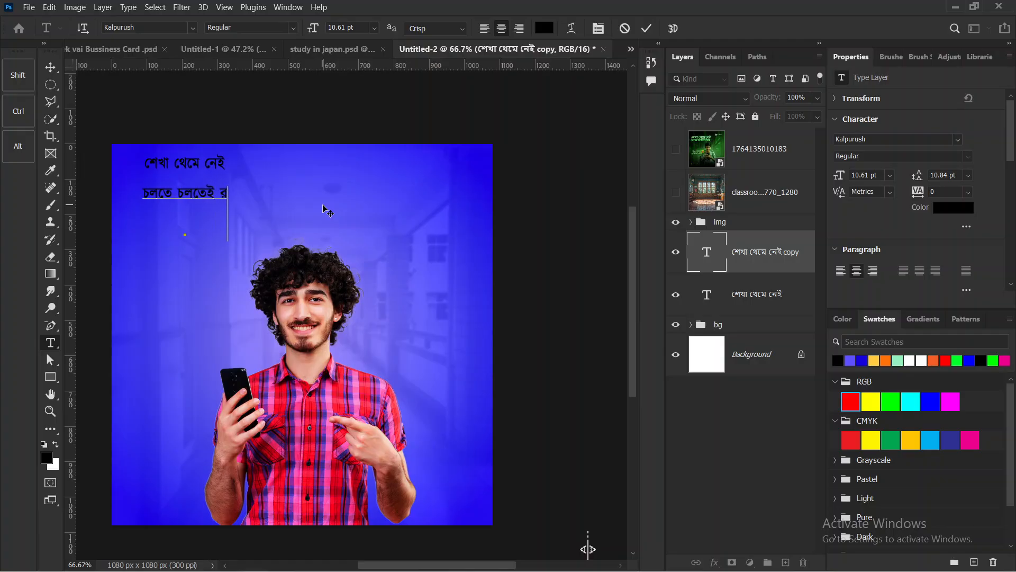
key("BackSpace")
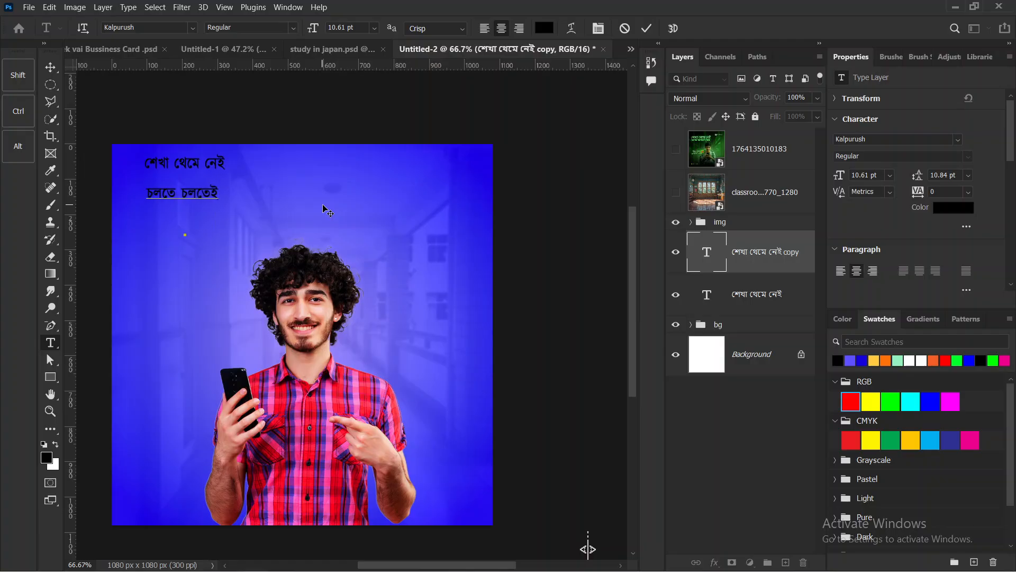
type("যে")
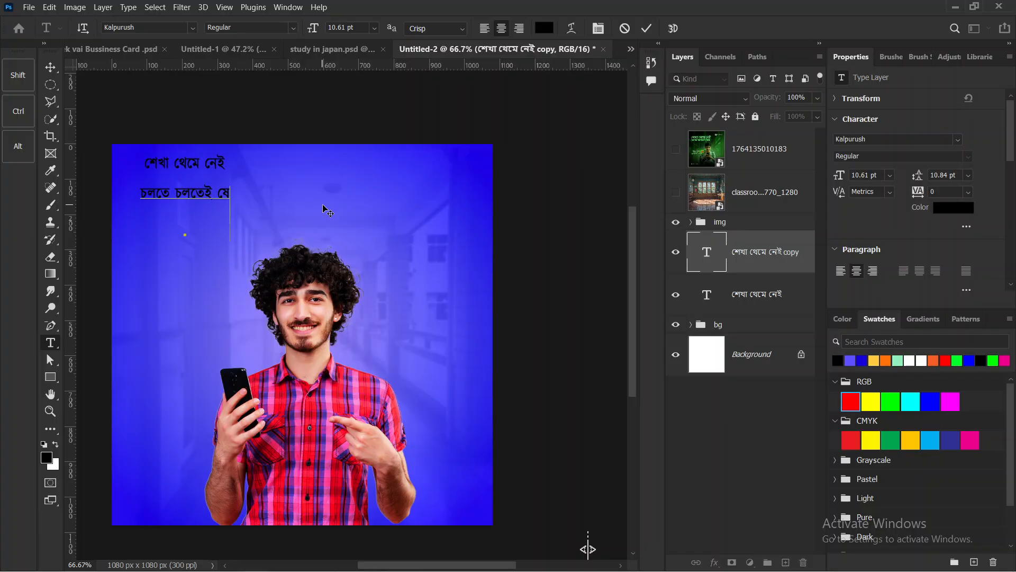
key("BackSpace")
key("BackSpace")
type("শেখা")
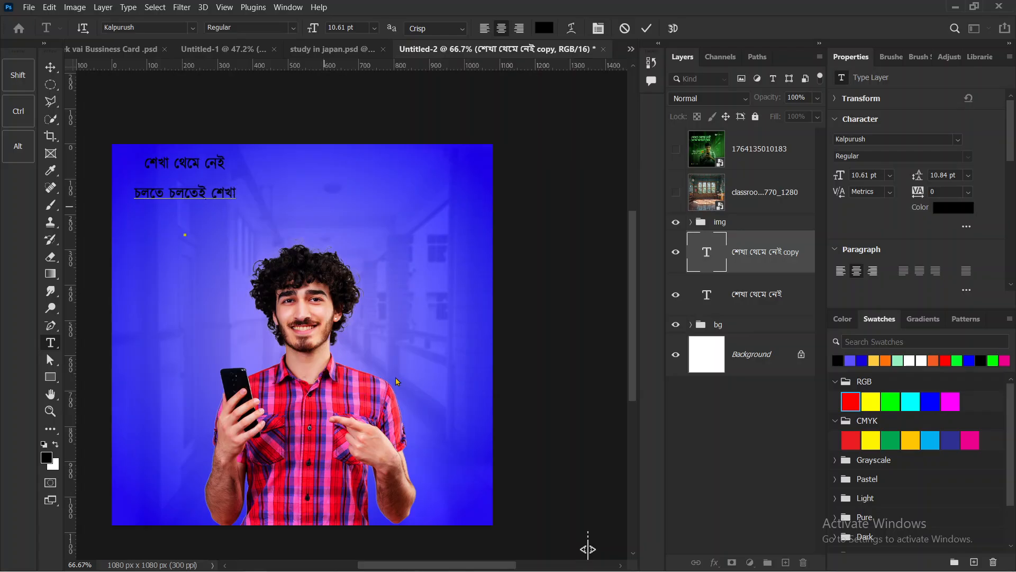
scroll(588, 545, "down", 1)
left_click(646, 29)
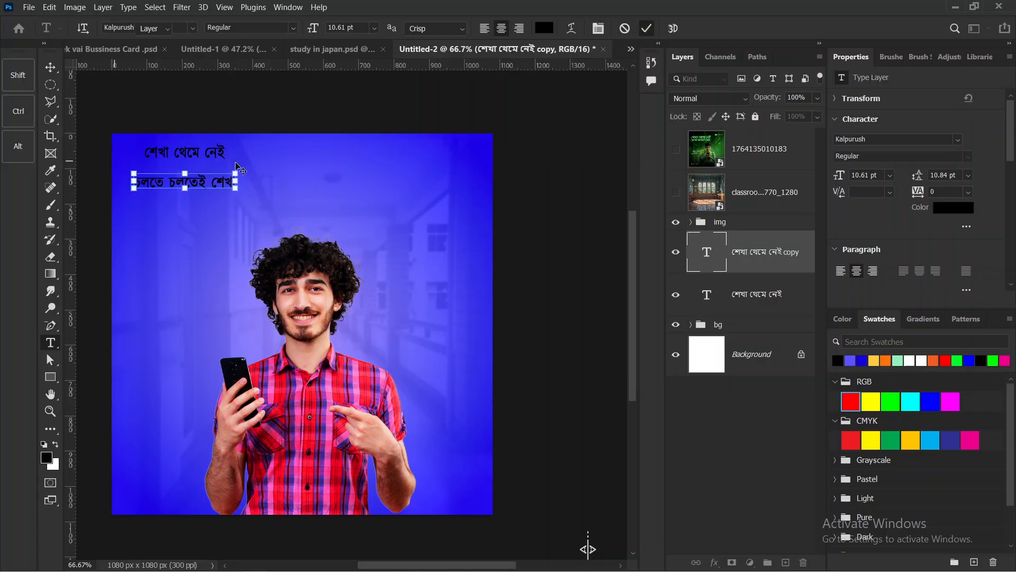
Scale both headline lines together to about 208% and shift them down within the canvas's upper area.
key("v")
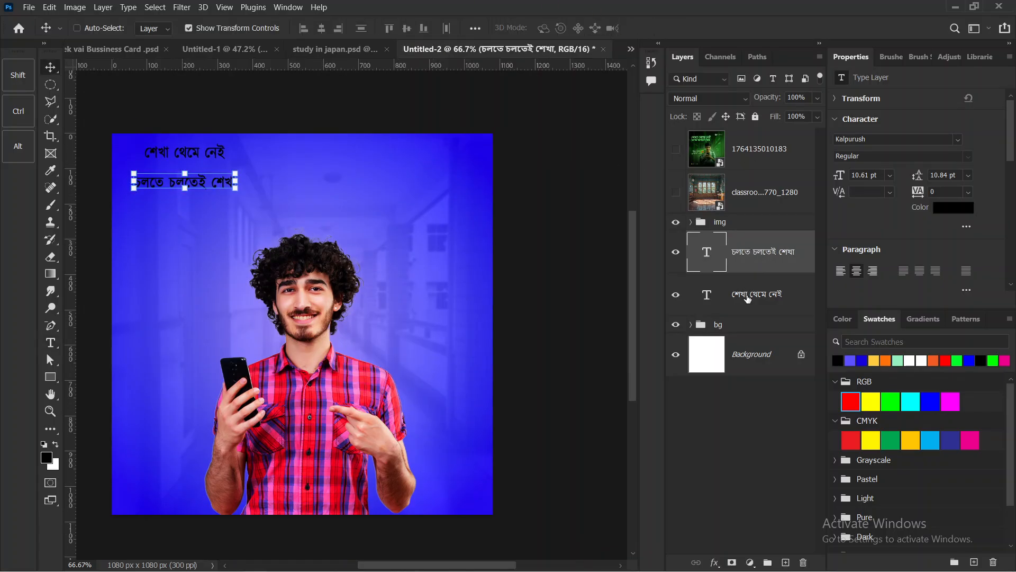
left_click(714, 300, "shift")
left_click_drag(235, 165, 347, 205)
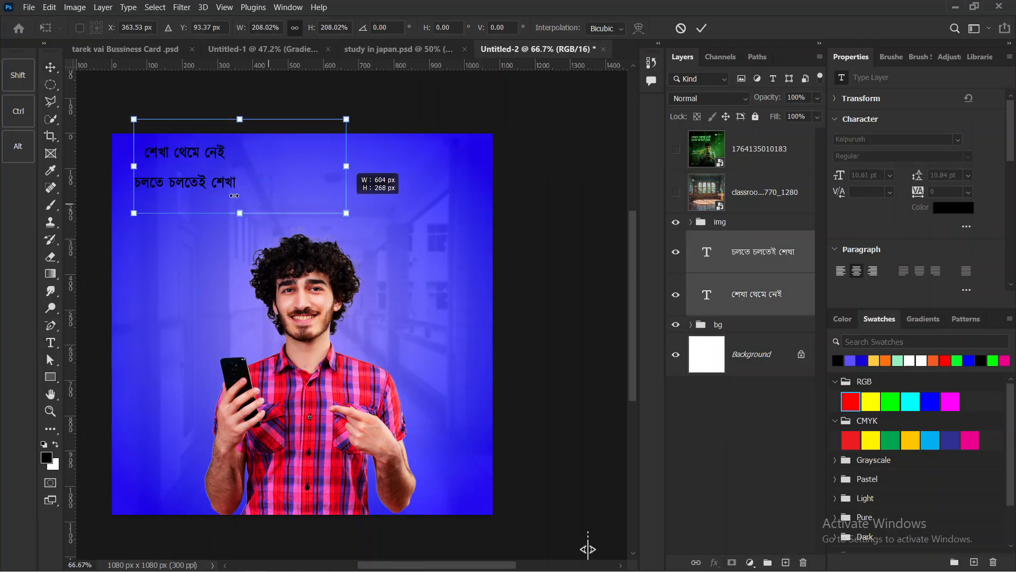
left_click_drag(213, 201, 212, 230)
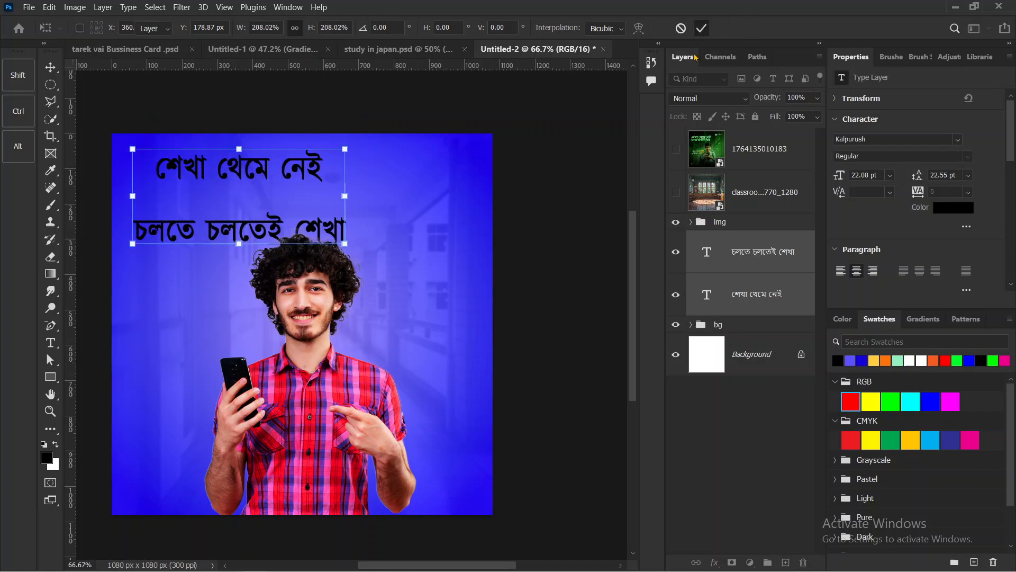
key("Return")
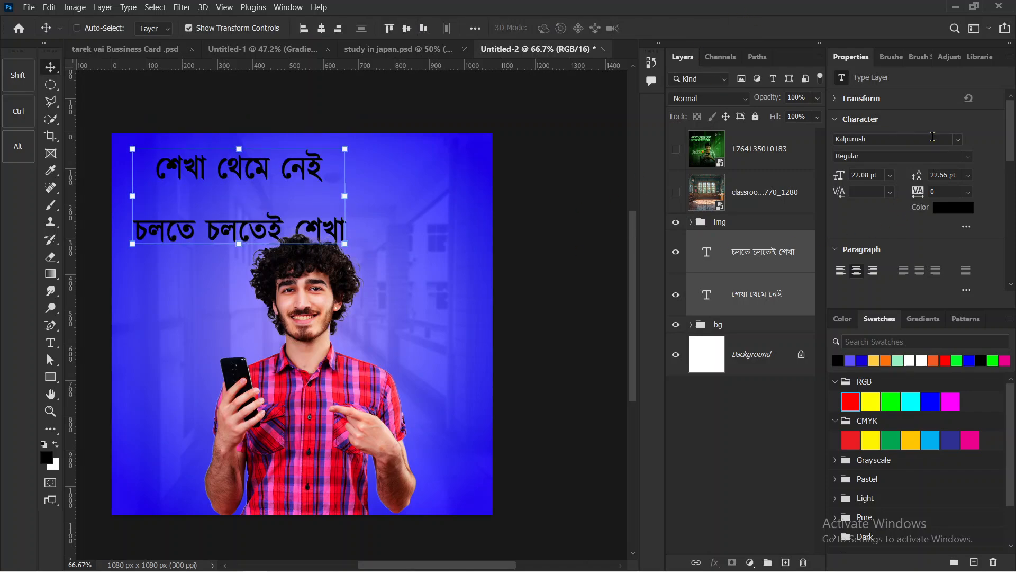
Change the font of both headline lines to Hind Siliguri.
left_click(956, 140)
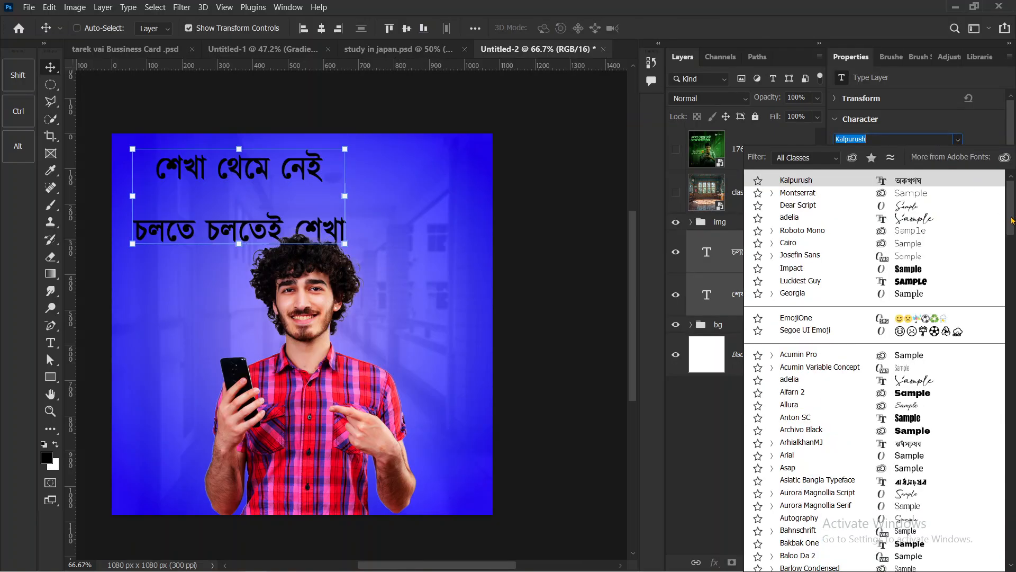
scroll(1011, 221, "down", 5)
scroll(868, 371, "down", 10)
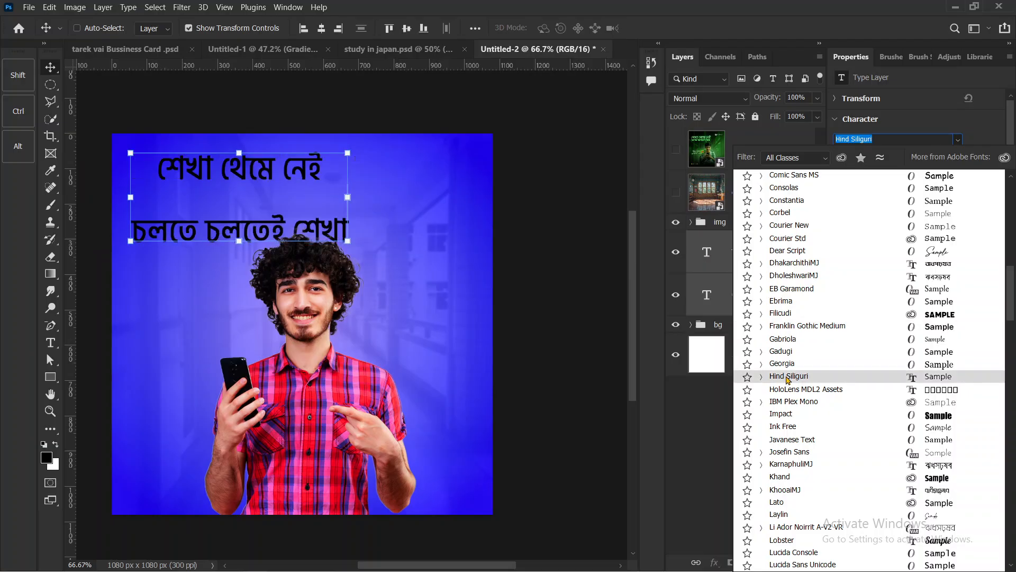
left_click(789, 378)
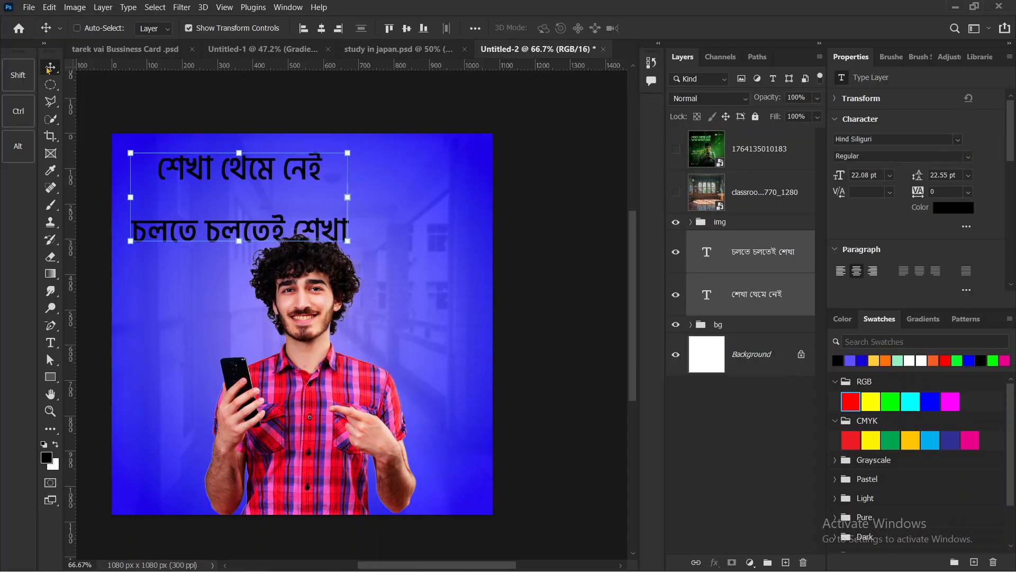
Place the second headline line just under the first and scale it to about 75%, matching the first line's width.
left_click(748, 256)
left_click_drag(287, 176, 313, 144)
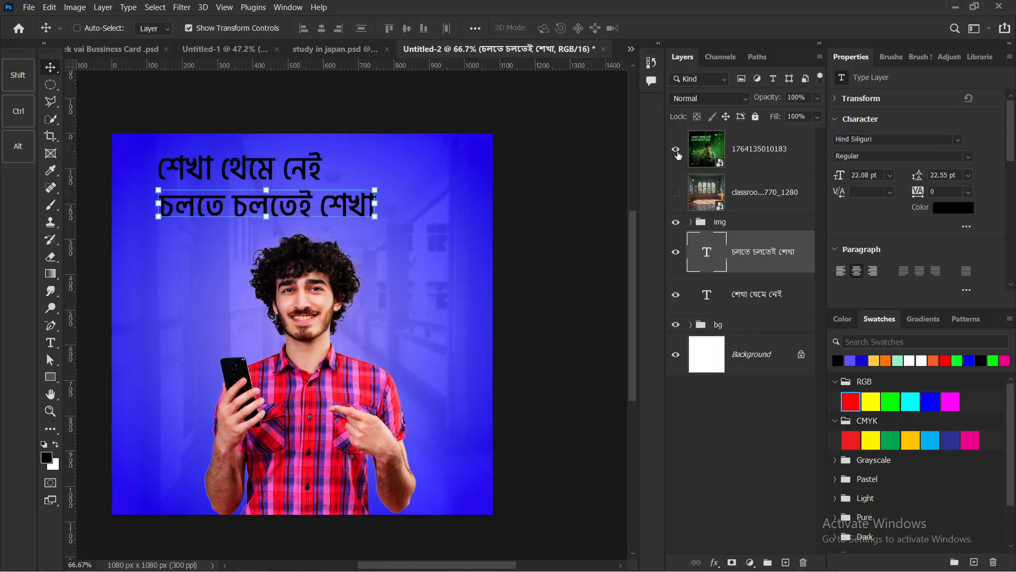
left_click(676, 150)
left_click(676, 151)
left_click_drag(374, 210, 322, 205)
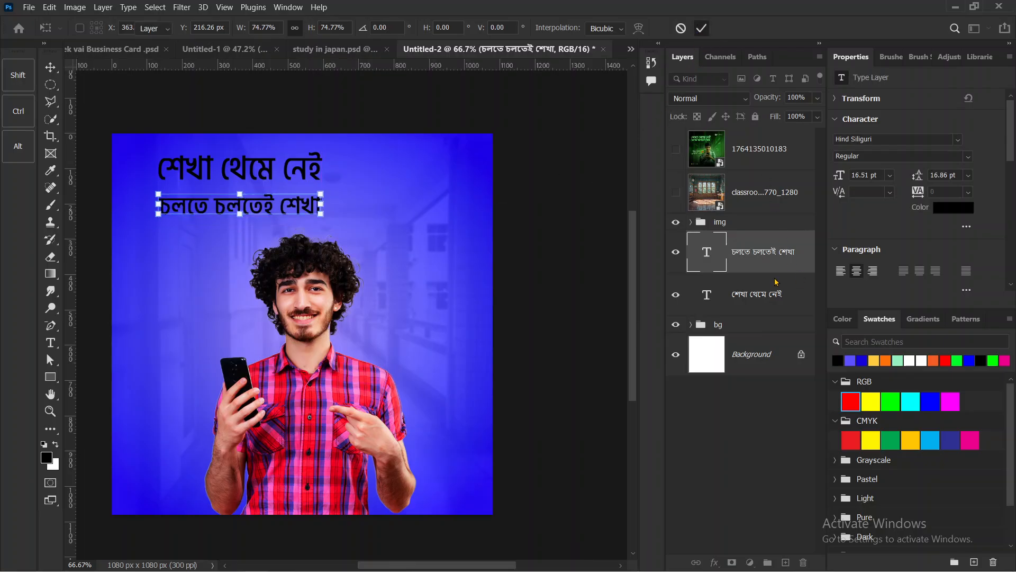
Make the first headline line SemiBold, then scale it to about 97.5% and move it down close to the second line.
left_click(754, 297)
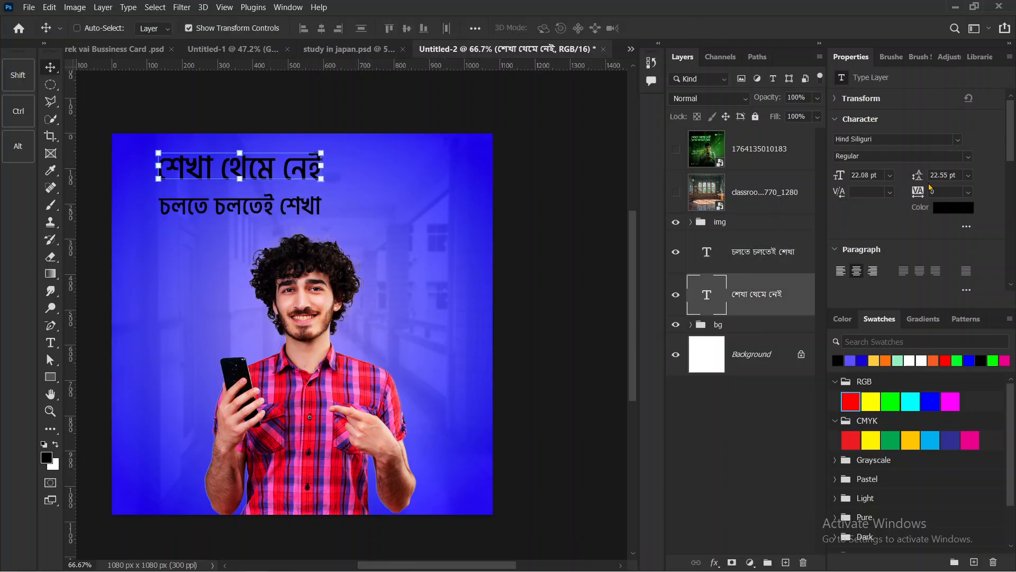
left_click(968, 156)
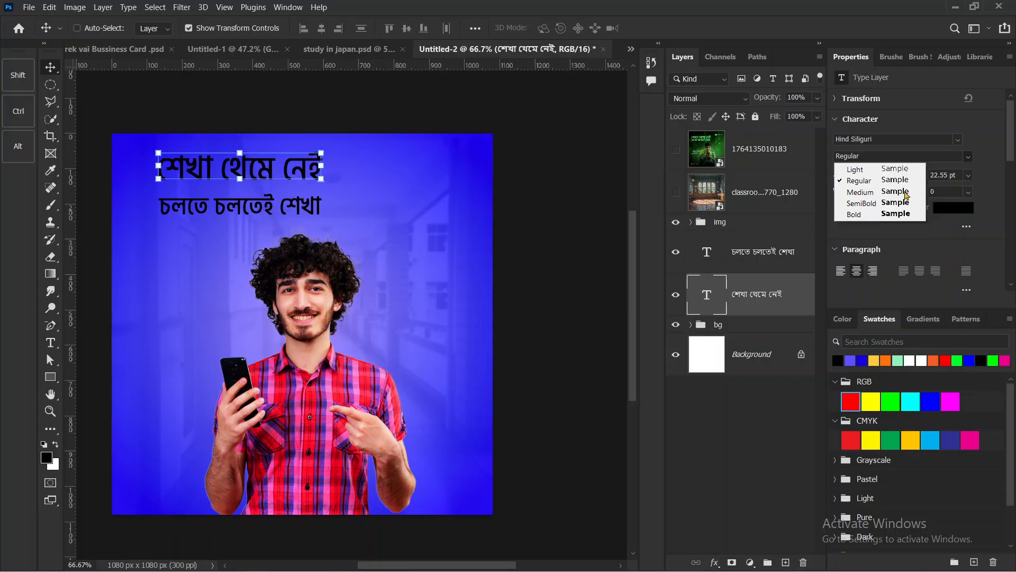
left_click(857, 204)
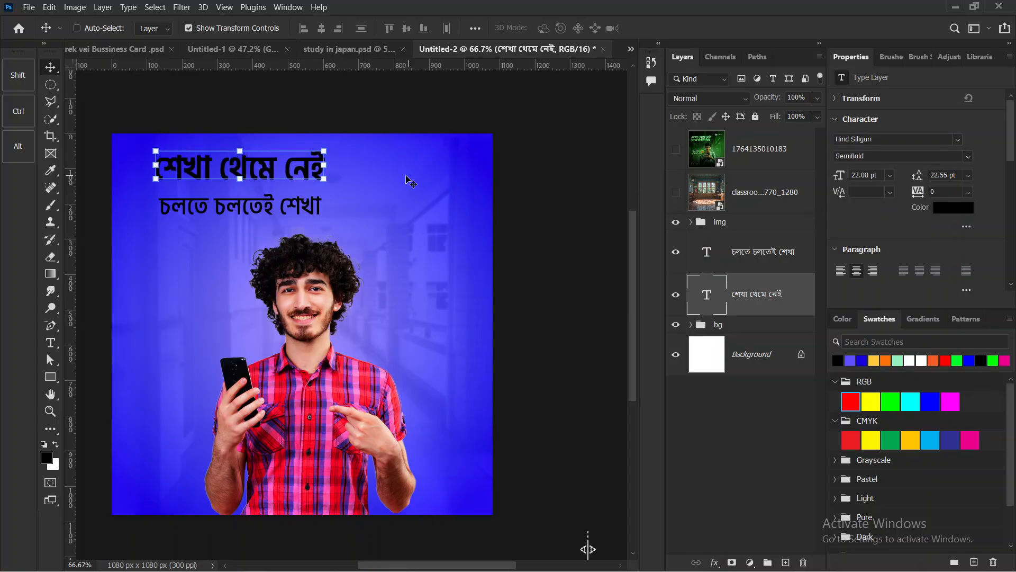
left_click(267, 170)
left_click_drag(268, 171, 321, 181)
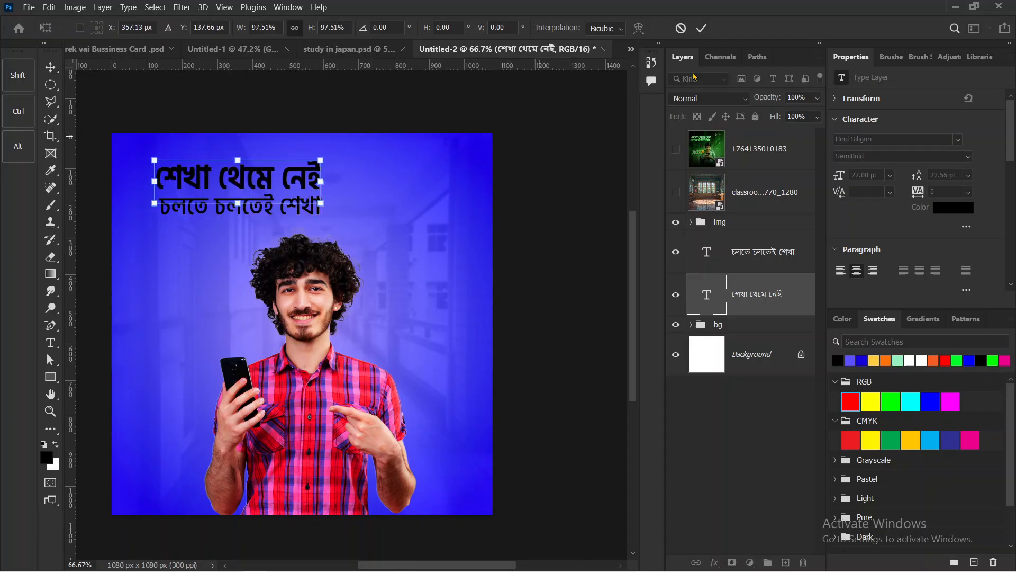
left_click(702, 28)
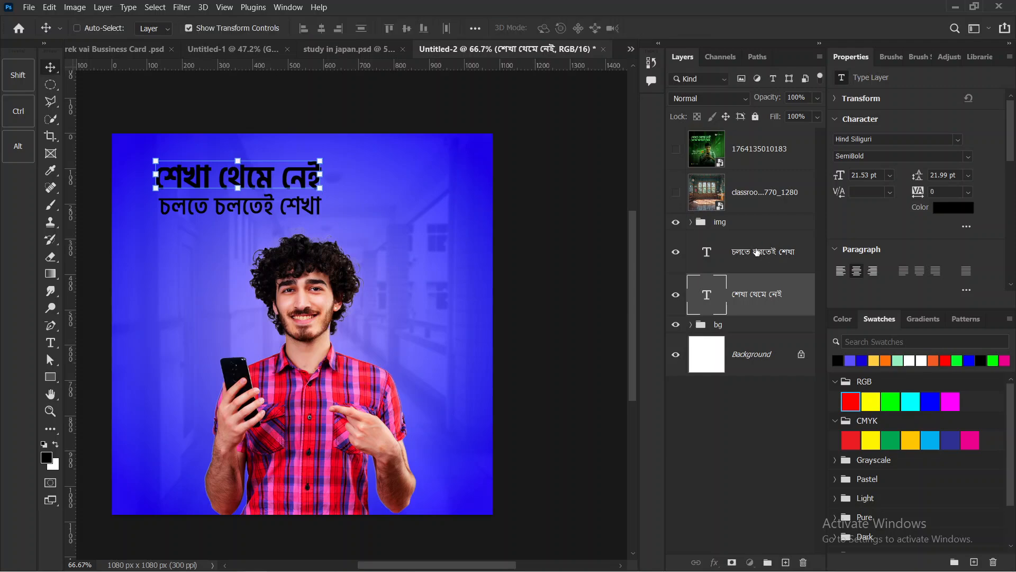
Enlarge both headline lines together slightly and compare them with the green reference poster.
left_click_drag(327, 187, 344, 187)
left_click(702, 28)
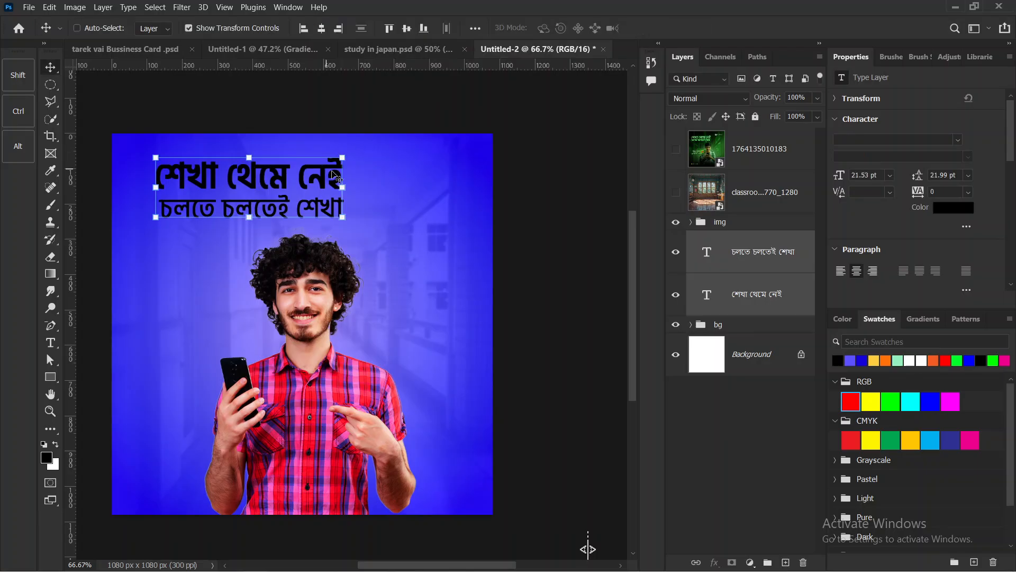
left_click(678, 152)
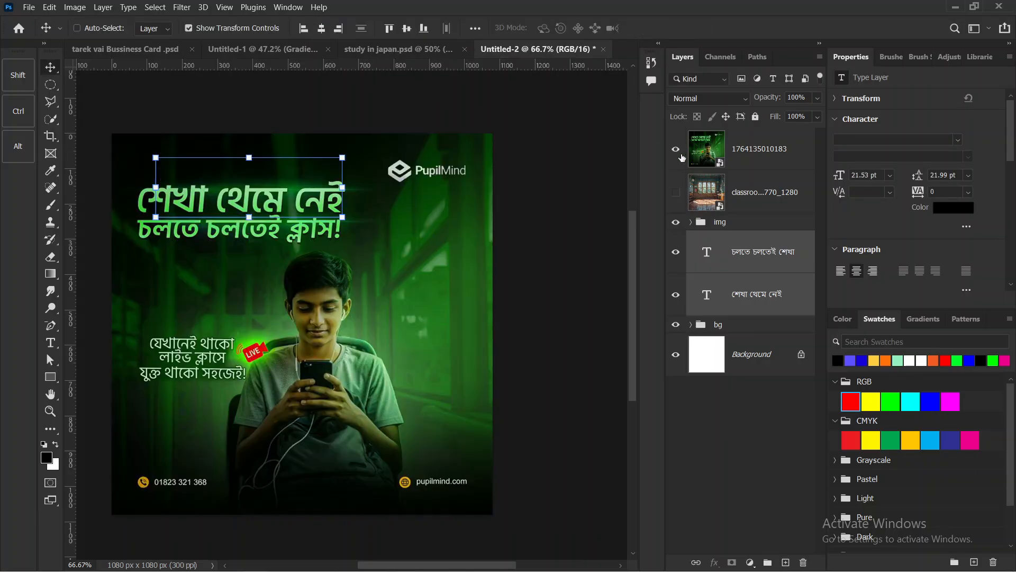
left_click(677, 152)
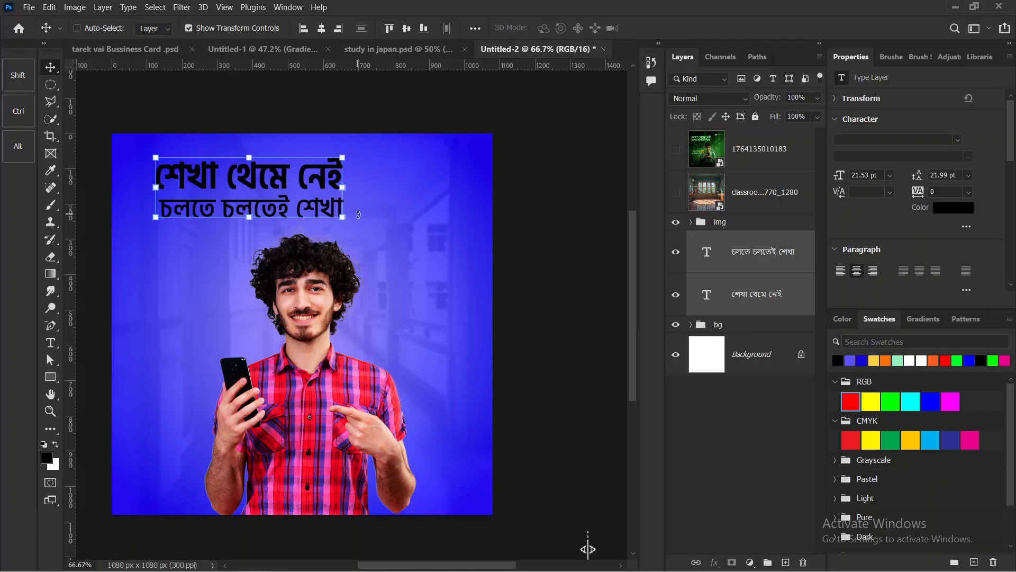
Skew both headline lines horizontally by about -16° so they slant to the right.
key("ctrl+t")
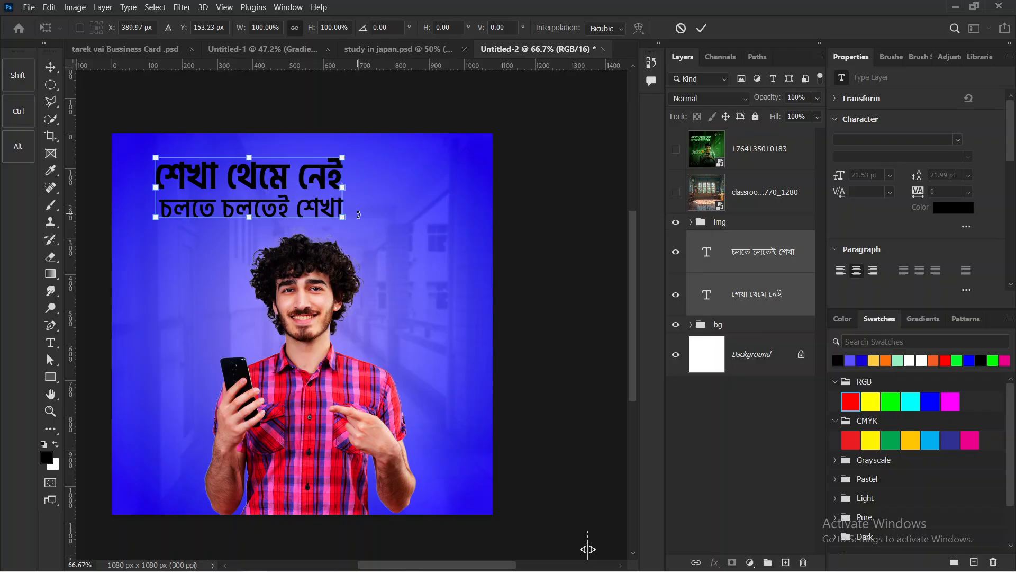
right_click(263, 177)
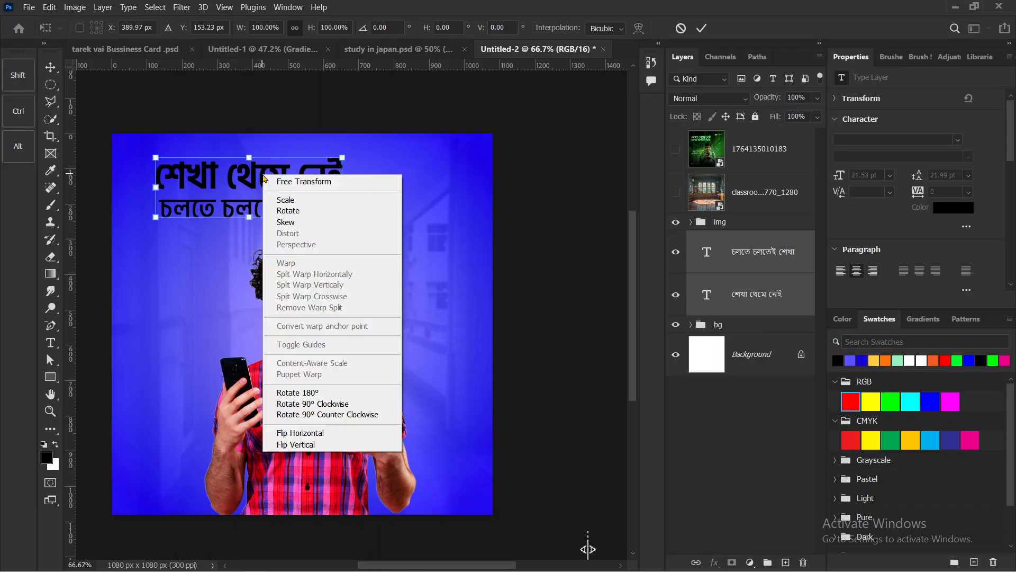
left_click(292, 224)
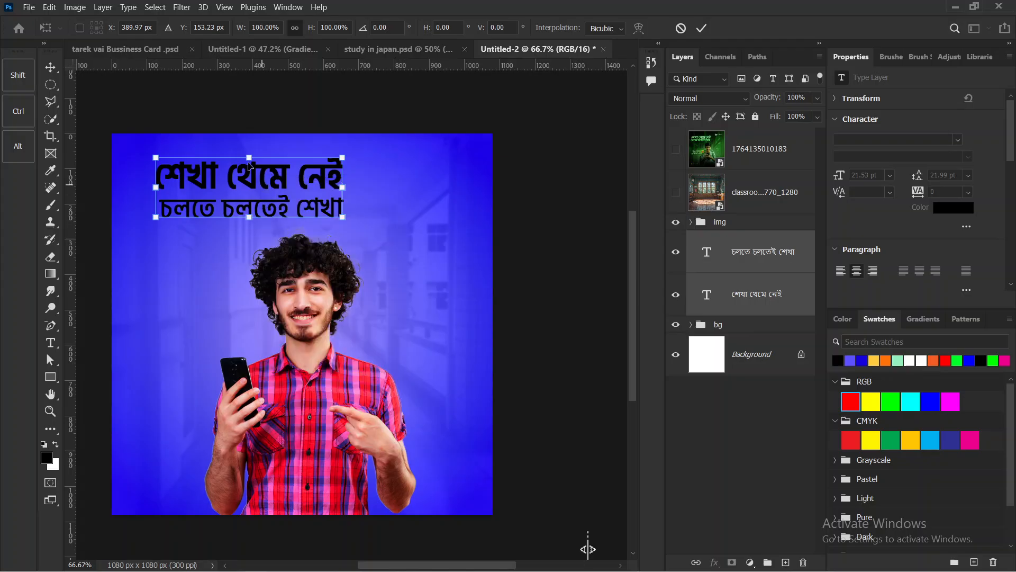
left_click_drag(248, 157, 260, 157)
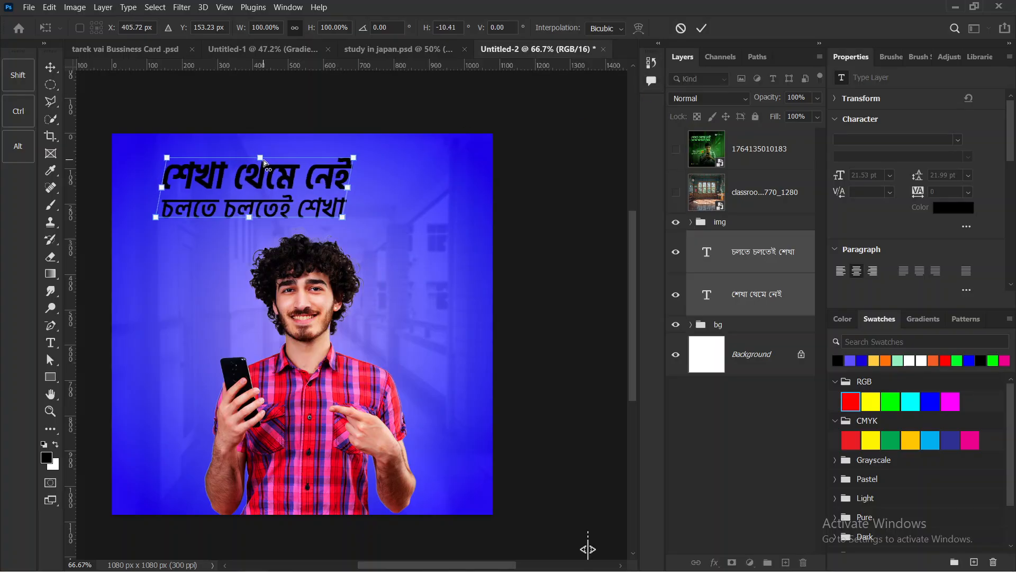
left_click_drag(265, 158, 269, 158)
left_click(702, 28)
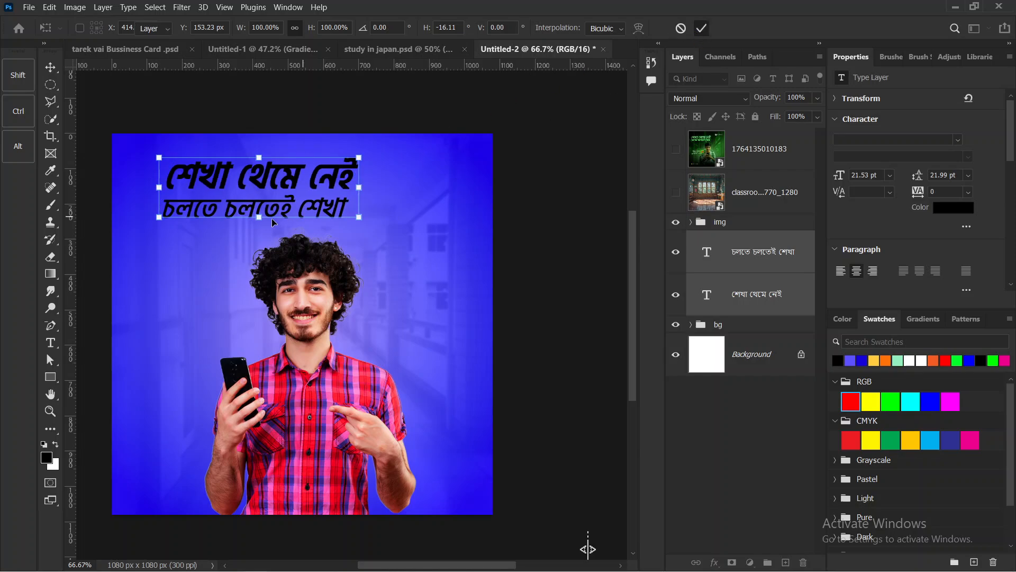
Examine the transform options available for the two headline lines without applying one, and check the green reference poster's visibility.
right_click(263, 181)
left_click(222, 173)
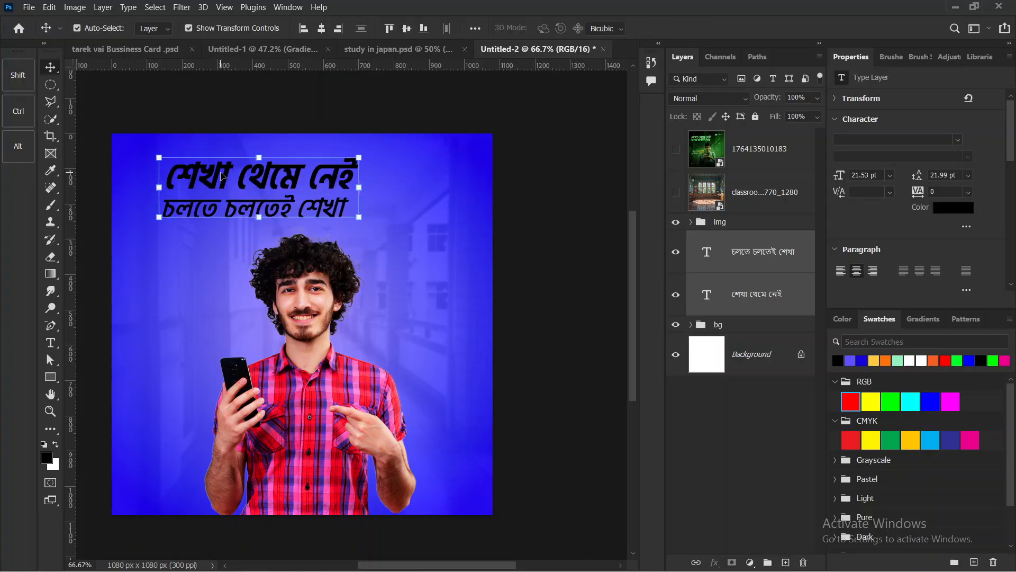
key("ctrl+t")
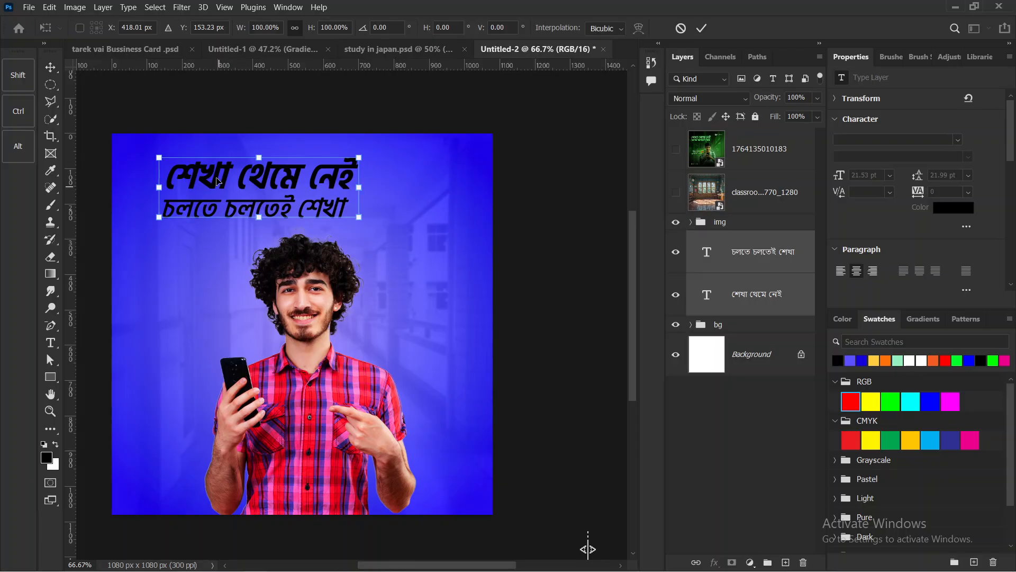
right_click(216, 177)
mouse_move(263, 200)
left_mouse_down()
mouse_move(316, 317)
mouse_move(288, 451)
mouse_move(236, 406)
mouse_move(242, 237)
mouse_move(270, 192)
mouse_move(316, 281)
mouse_move(220, 296)
left_mouse_up()
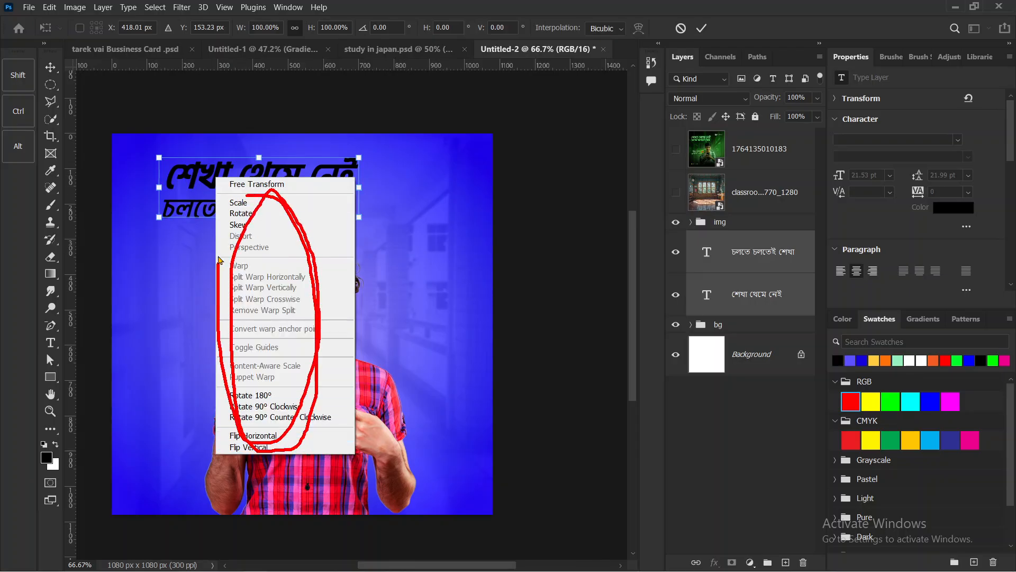
mouse_move(223, 218)
left_mouse_down()
mouse_move(260, 219)
mouse_move(228, 219)
left_mouse_up()
left_click(275, 167)
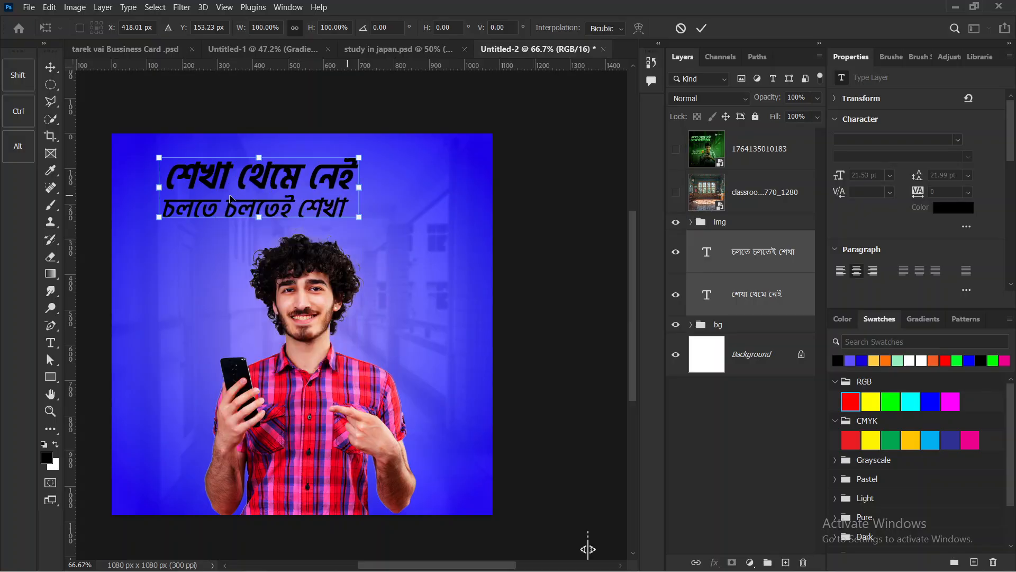
left_click(700, 29)
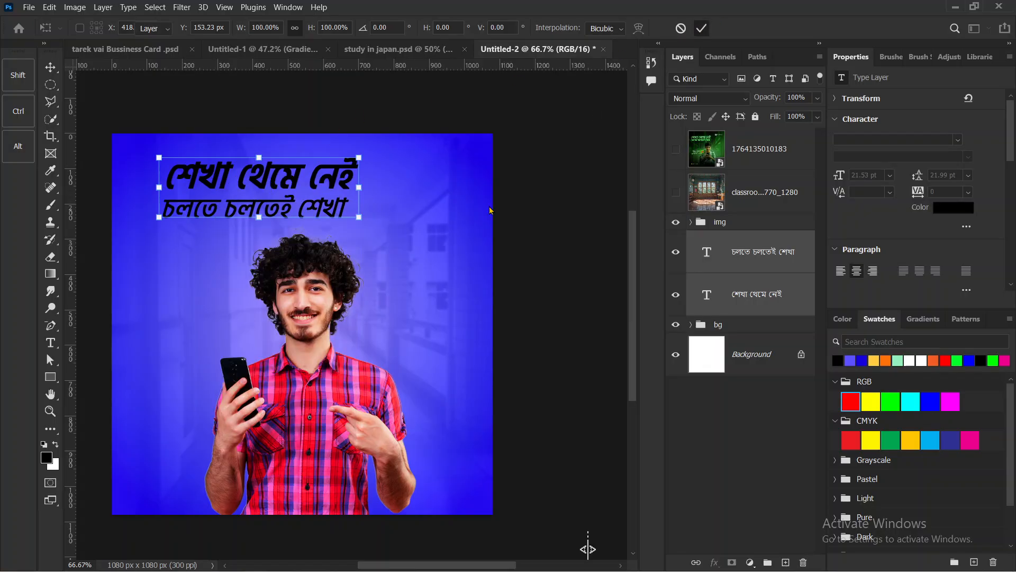
left_click(675, 150)
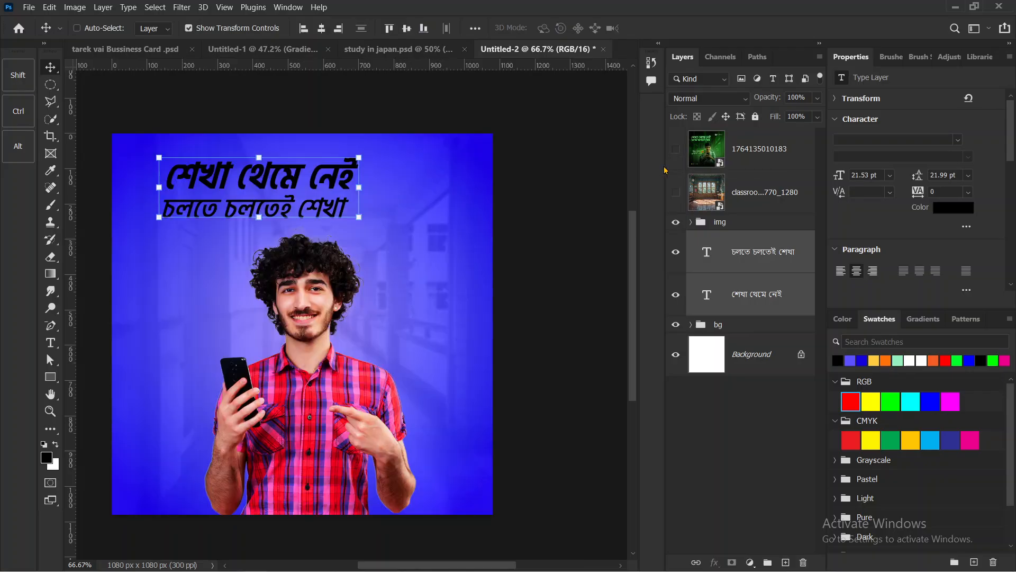
Select the headline line "শেখা থেমে নেই" on its own and open its layer style settings.
left_click(761, 295)
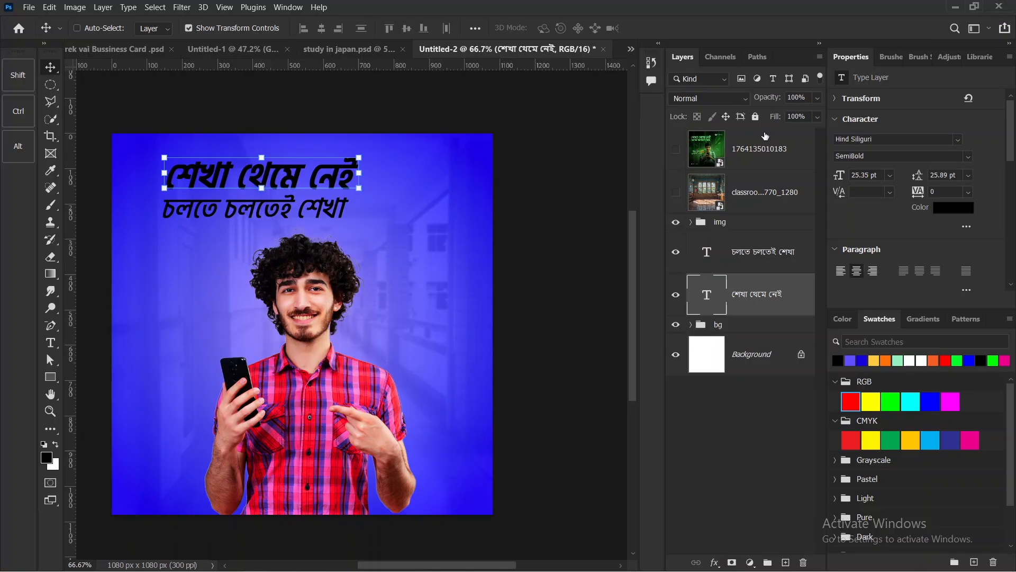
mouse_move(697, 288)
left_mouse_down()
mouse_move(803, 289)
mouse_move(792, 309)
mouse_move(701, 316)
mouse_move(695, 287)
mouse_move(719, 283)
left_mouse_up()
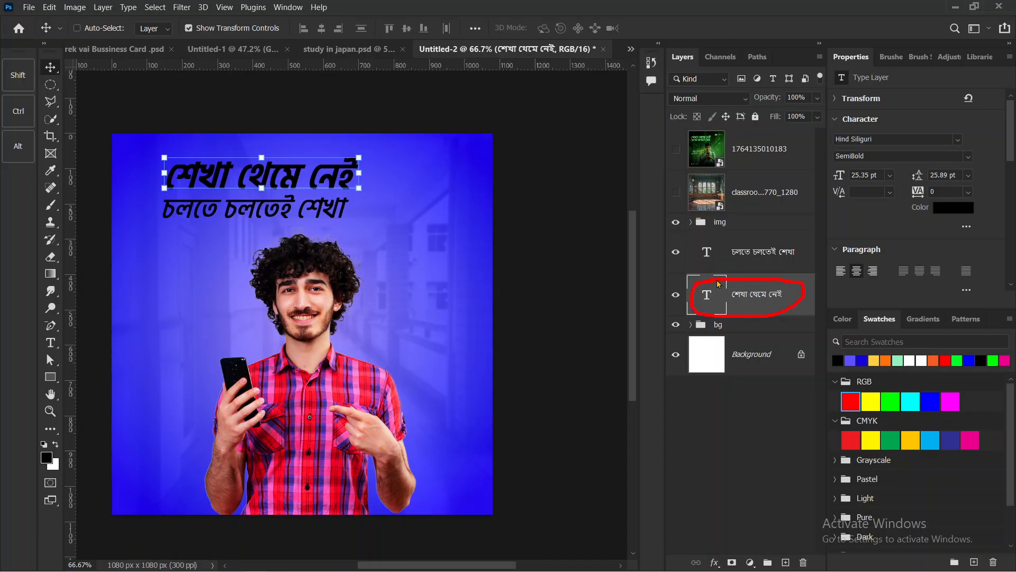
left_click_drag(808, 298, 803, 292)
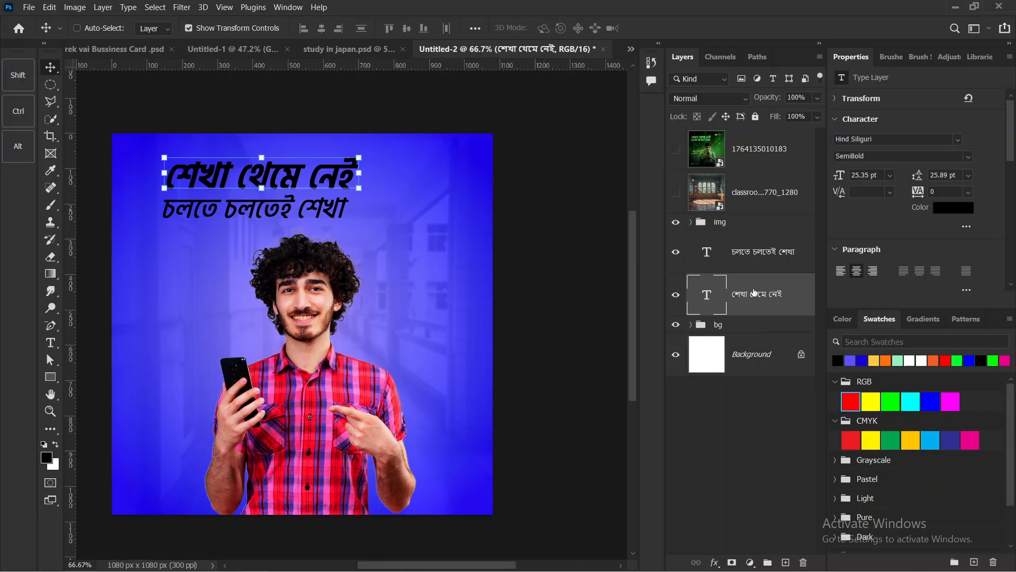
right_click(754, 292)
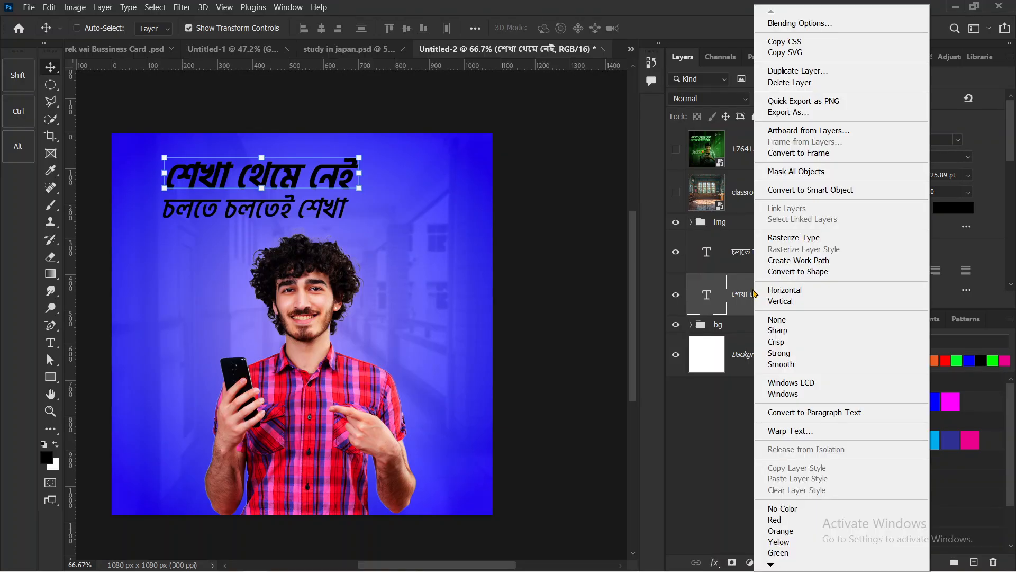
mouse_move(761, 22)
left_mouse_down()
mouse_move(828, 13)
mouse_move(830, 33)
mouse_move(773, 36)
mouse_move(762, 18)
mouse_move(834, 22)
mouse_move(779, 27)
left_mouse_up()
left_click(737, 286)
left_click_drag(798, 287, 799, 301)
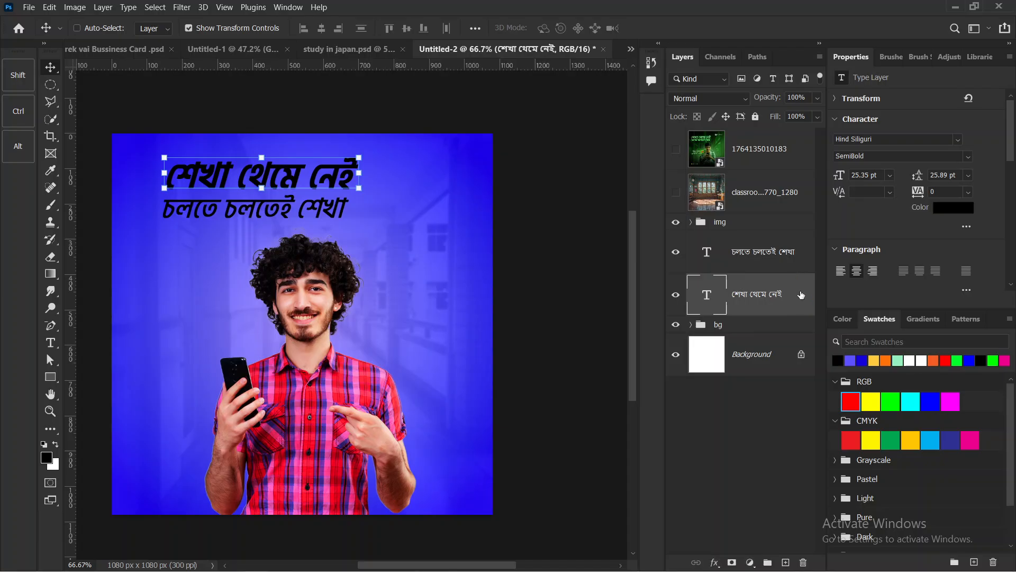
double_click(804, 283)
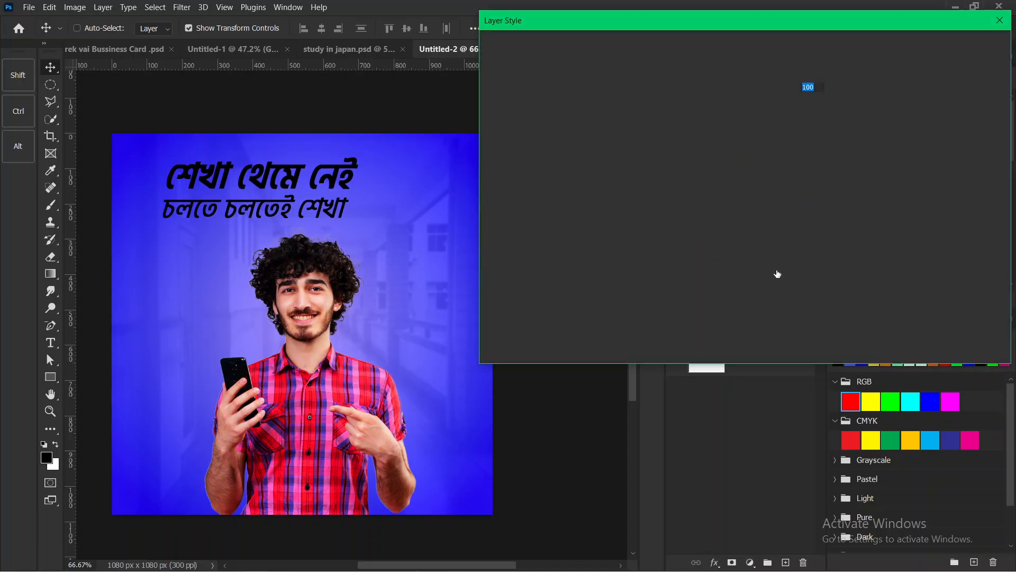
mouse_move(483, 24)
left_mouse_down()
mouse_move(501, 13)
mouse_move(526, 41)
mouse_move(482, 20)
mouse_move(531, 10)
mouse_move(558, 21)
left_mouse_up()
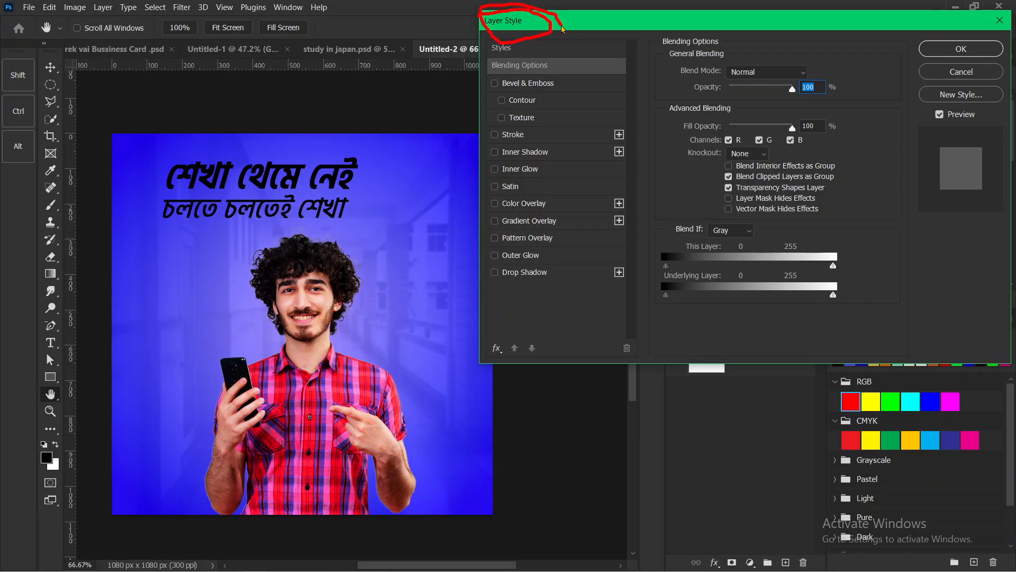
key("Escape")
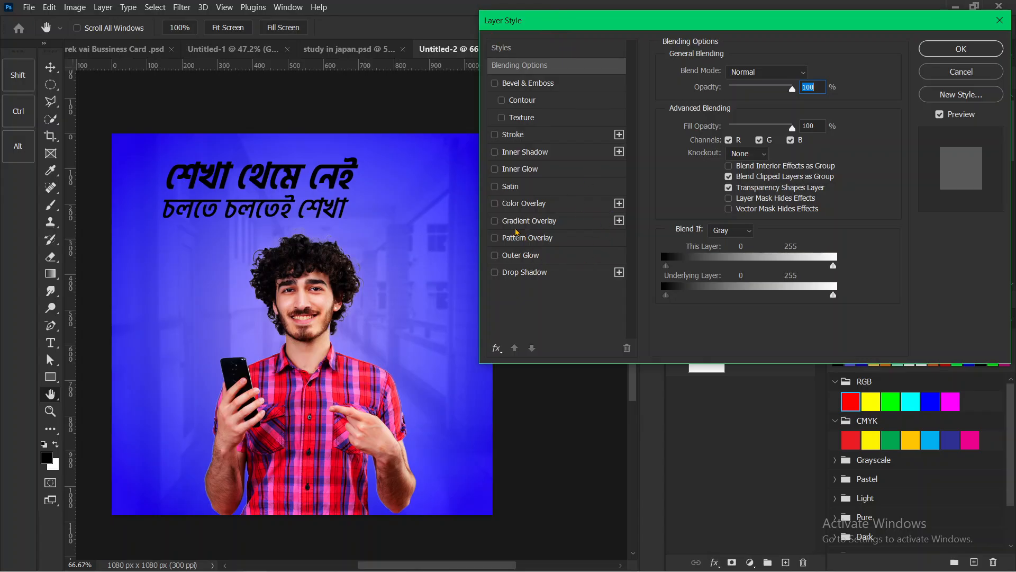
Apply a Gradient Overlay effect to the headline line "শেখা থেমে নেই".
left_click_drag(486, 197, 564, 201)
key("ctrl+z")
mouse_move(477, 212)
left_mouse_down()
mouse_move(571, 221)
mouse_move(536, 238)
mouse_move(478, 228)
mouse_move(513, 212)
mouse_move(576, 214)
mouse_move(494, 241)
left_mouse_up()
key("ctrl+z")
key("ctrl+z")
left_click_drag(483, 335, 501, 336)
key("ctrl+z")
left_click(497, 347)
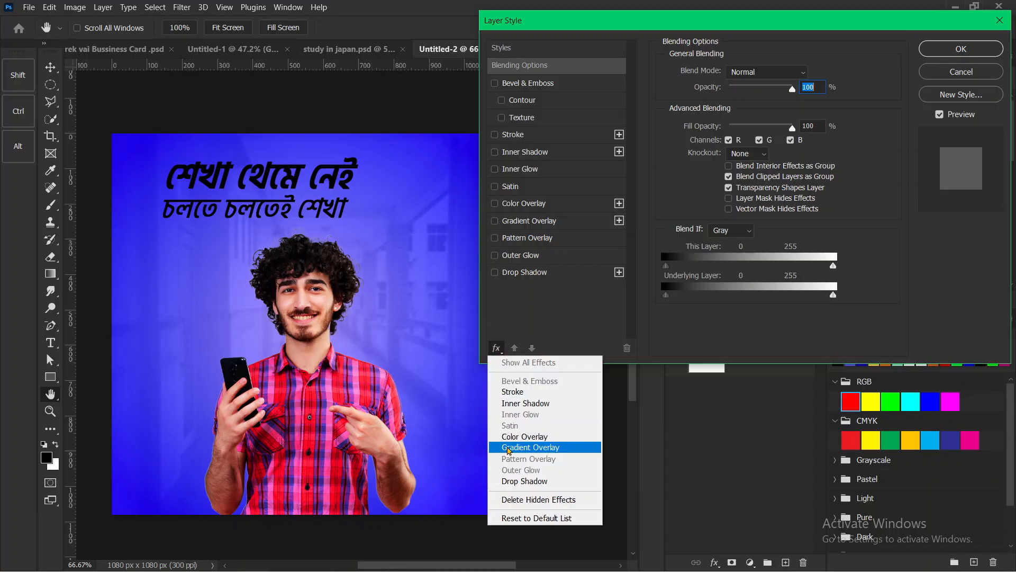
left_click(527, 221)
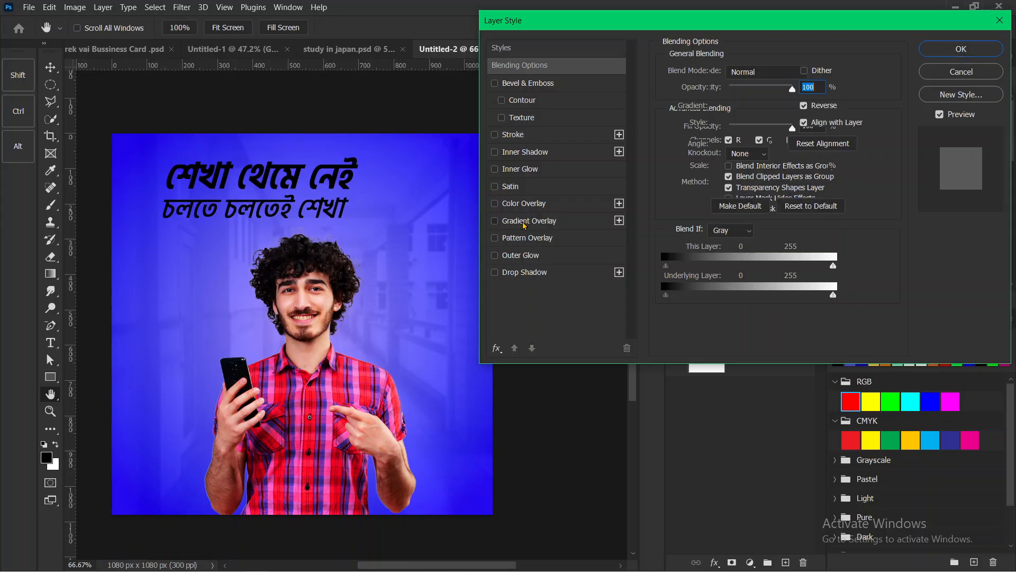
left_click(524, 222)
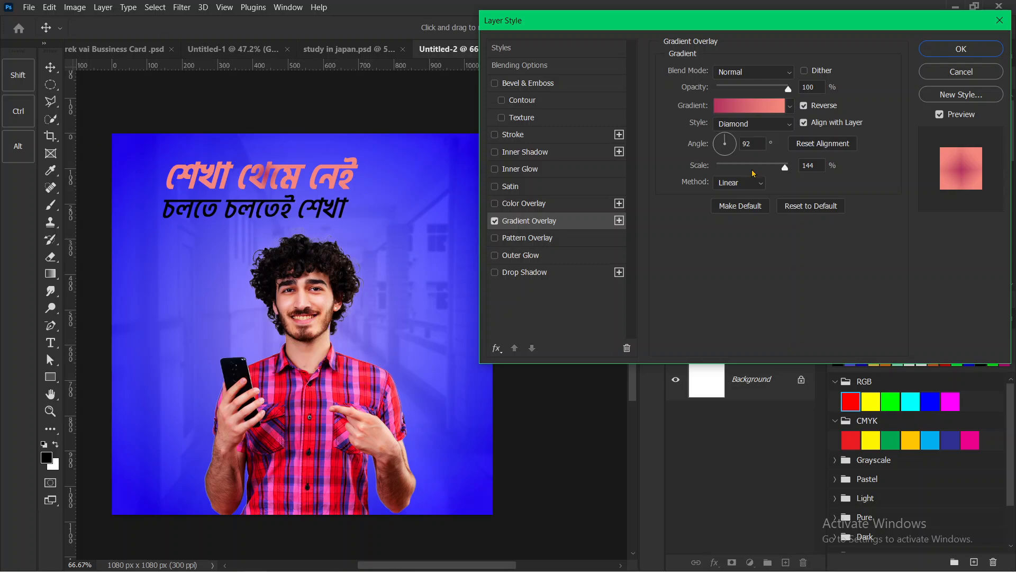
Try to recolour the start stop of the headline's overlay gradient to blue #0254c4.
left_click(791, 106)
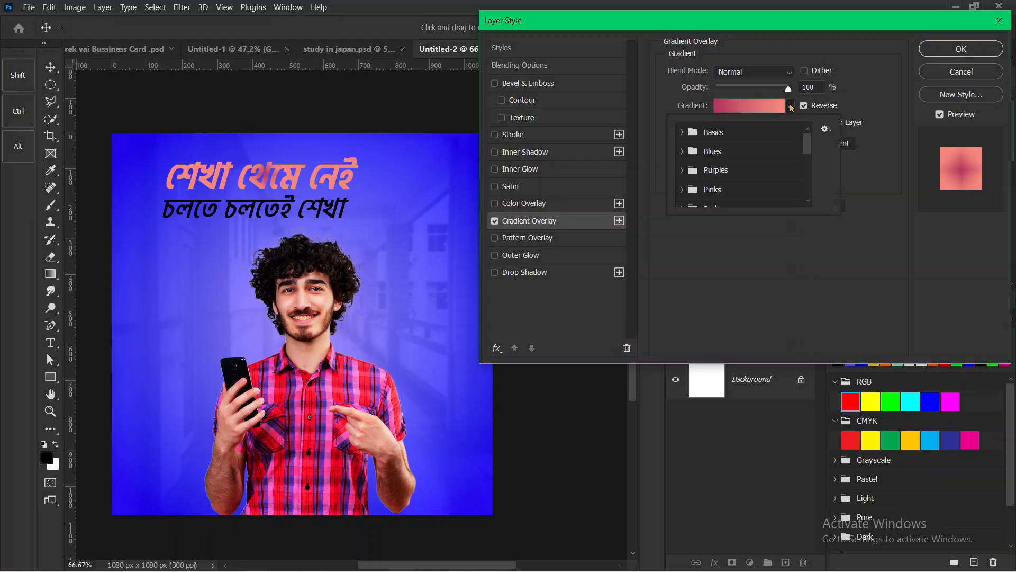
left_click(681, 151)
left_click(746, 105)
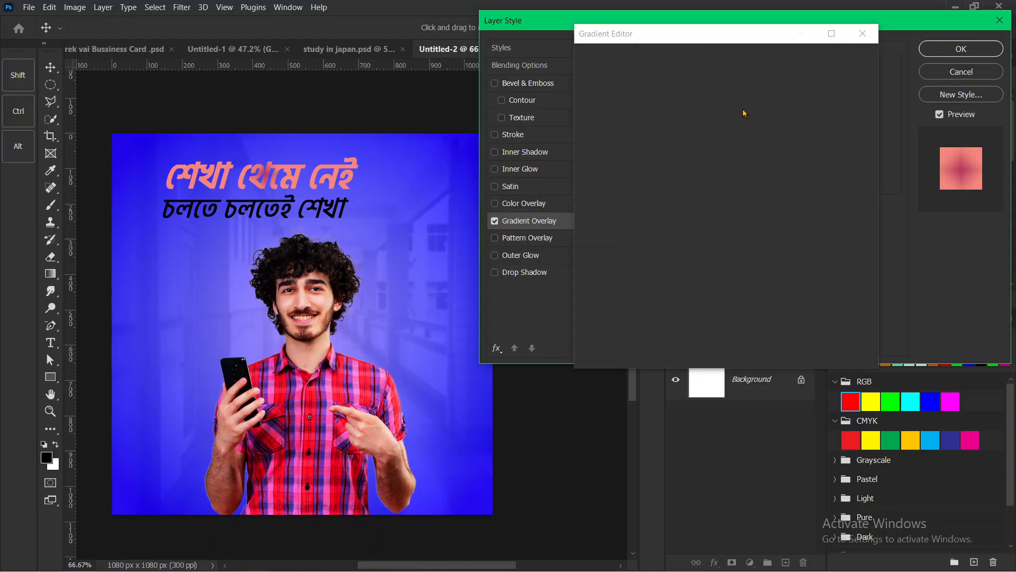
left_click(593, 276)
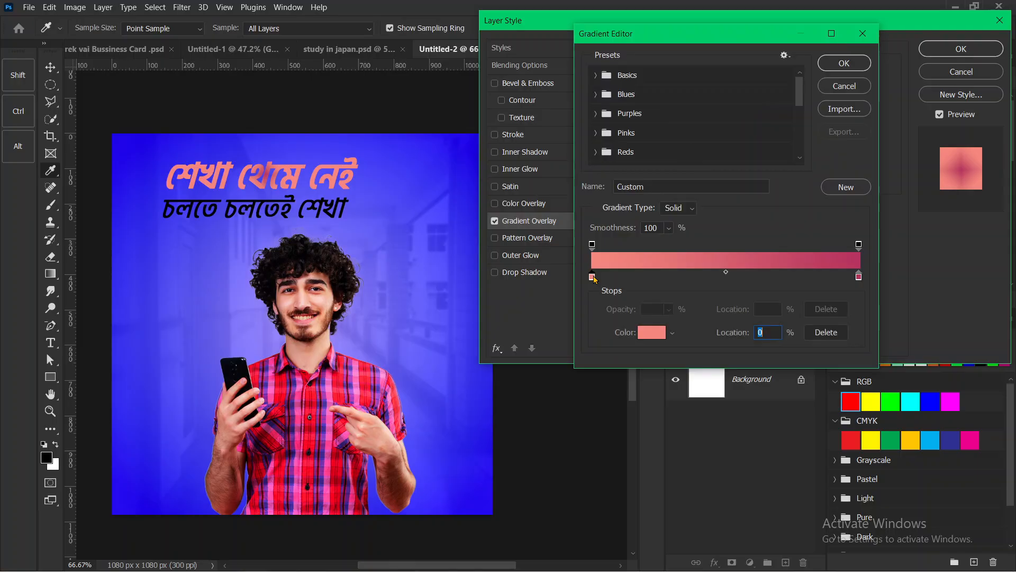
double_click(593, 274)
left_click_drag(594, 273, 593, 266)
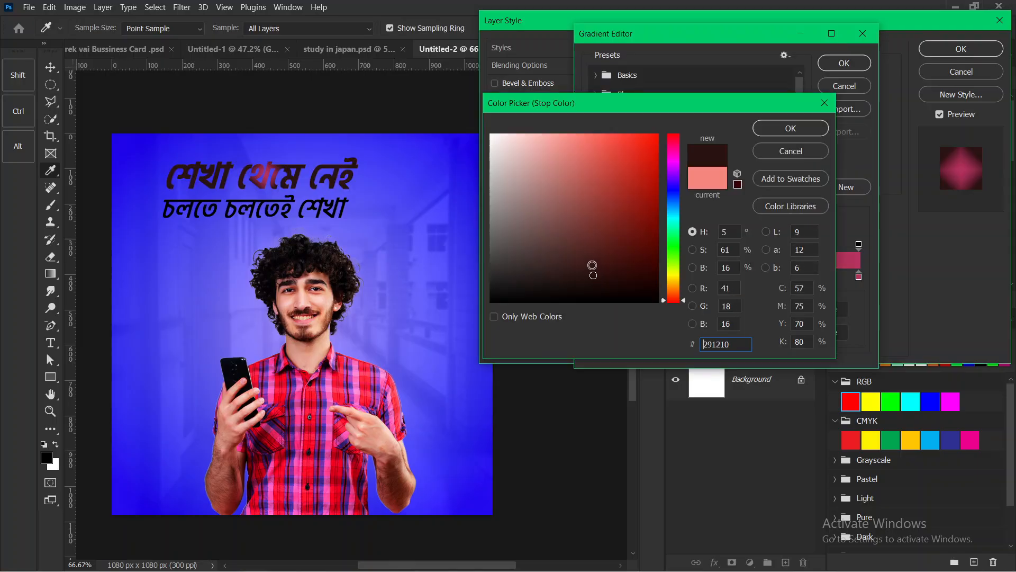
left_click(680, 203)
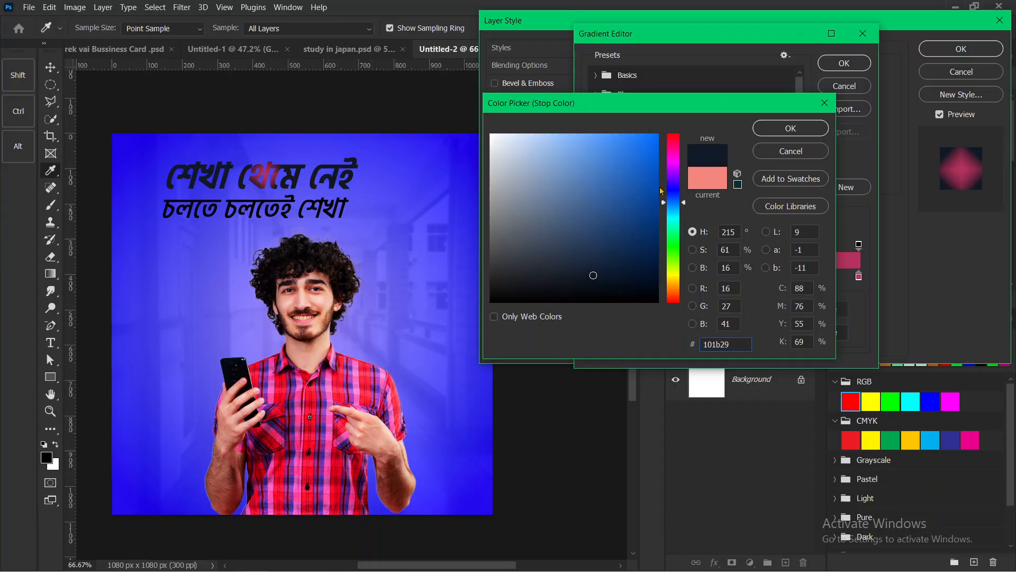
left_click(655, 175)
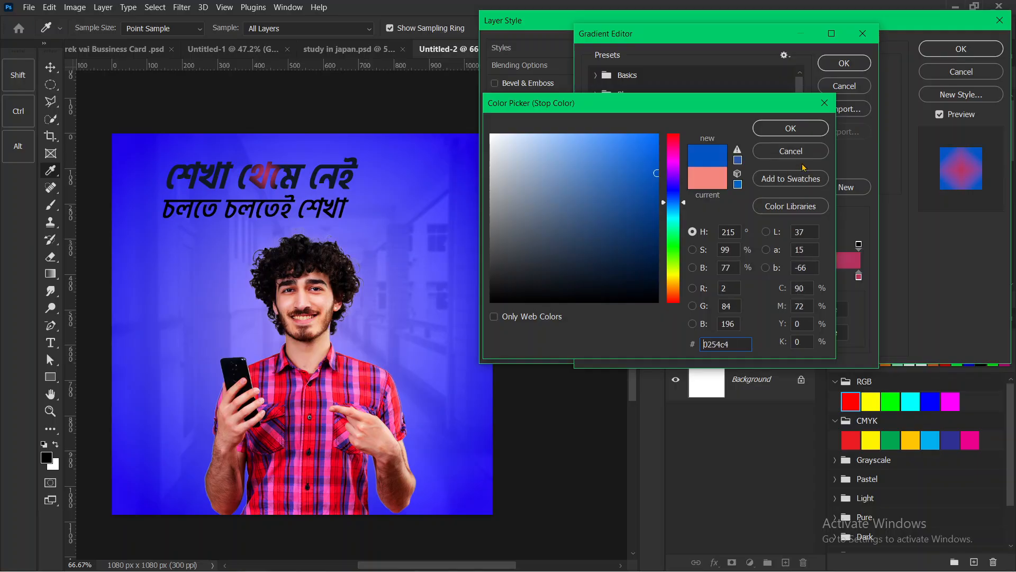
left_click(791, 129)
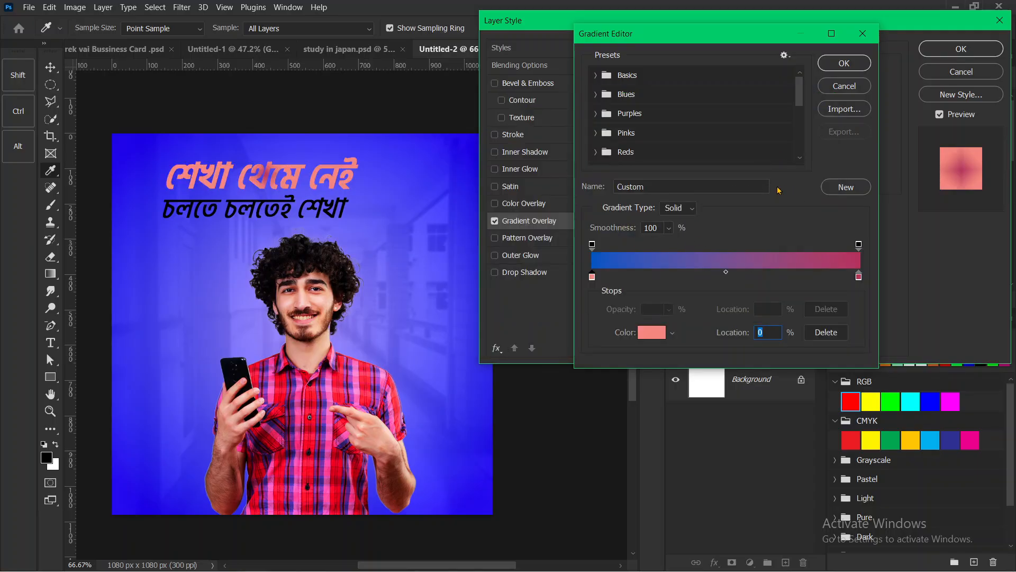
left_click(837, 64)
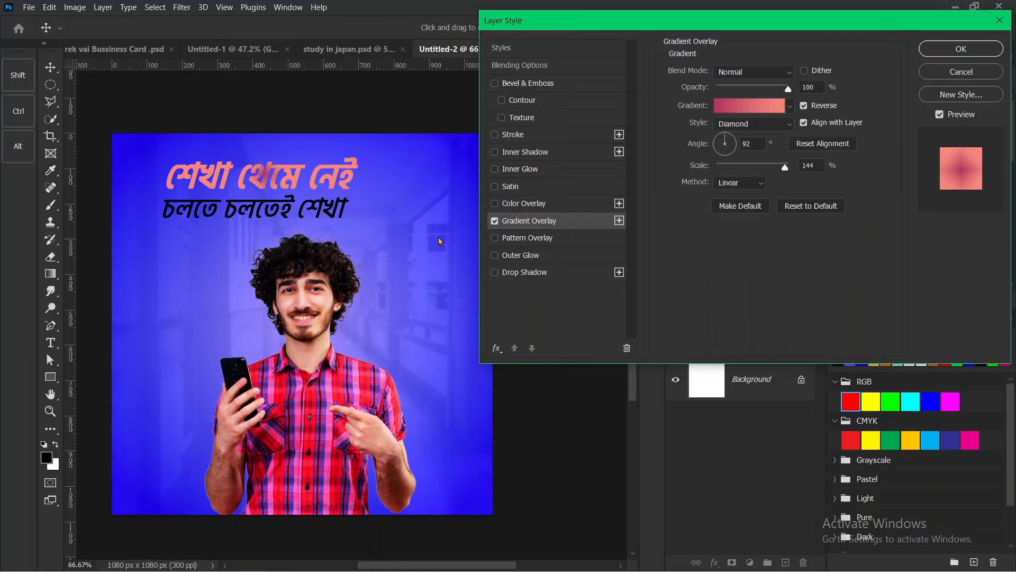
Add a second Gradient Overlay instance to the headline line and disable the lower instance.
left_click(619, 220)
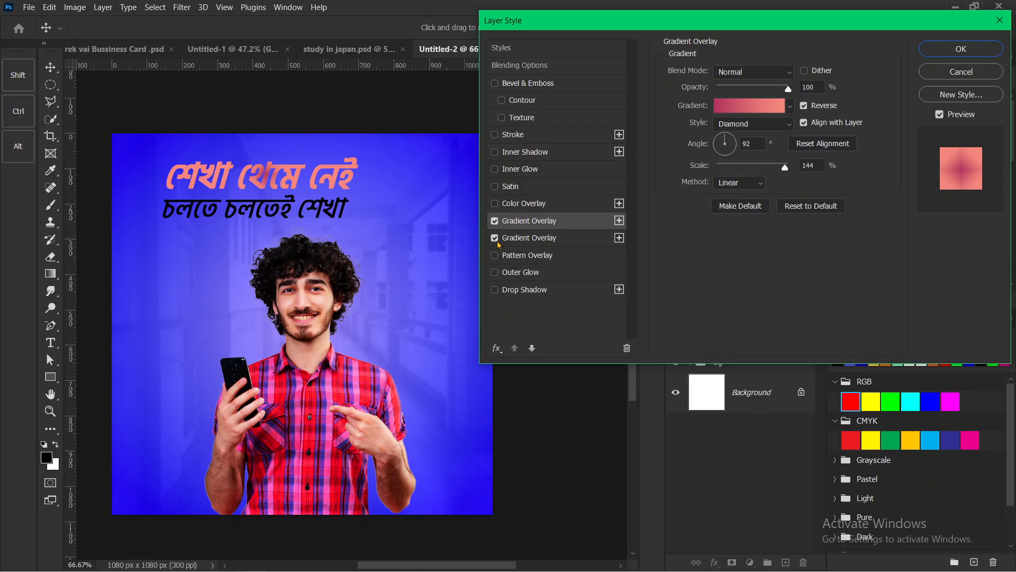
left_click(496, 238)
left_click(740, 107)
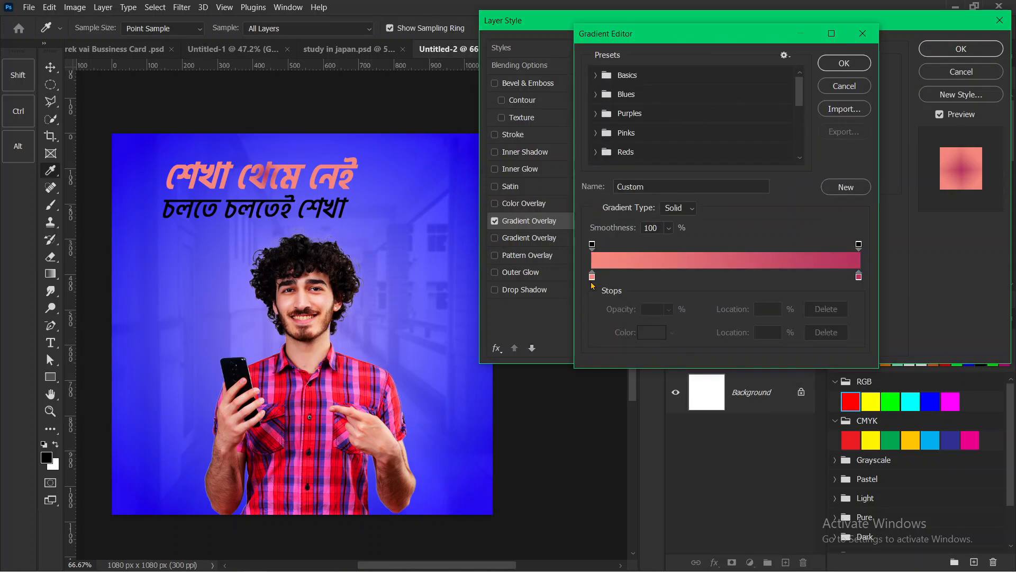
left_click(592, 276)
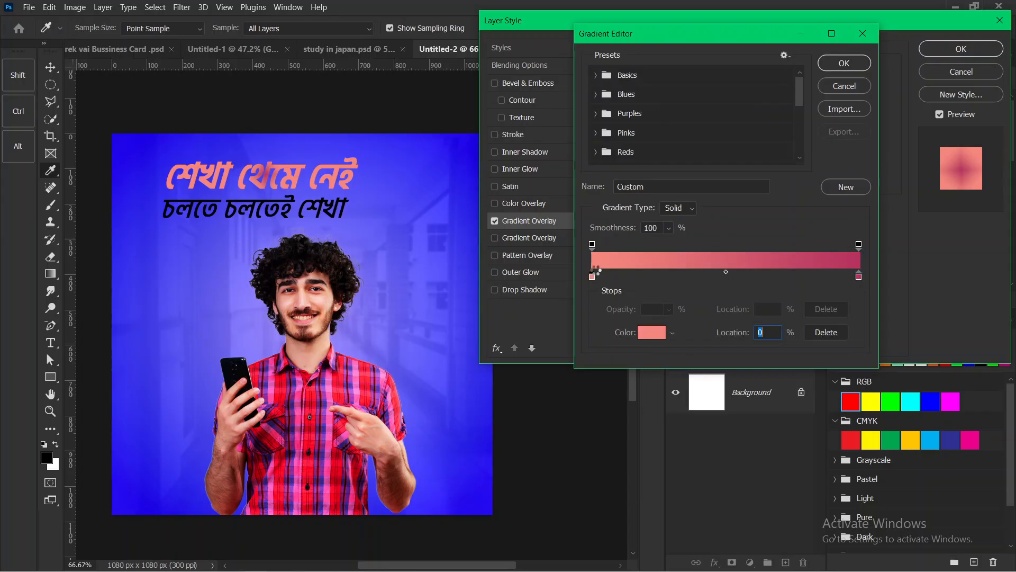
double_click(593, 276)
left_click(669, 196)
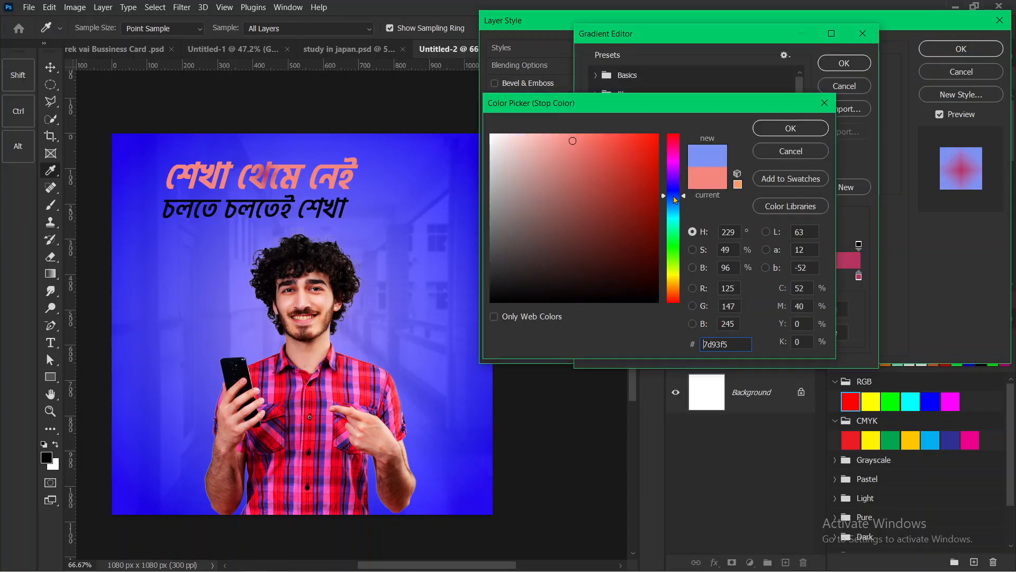
left_click(649, 154)
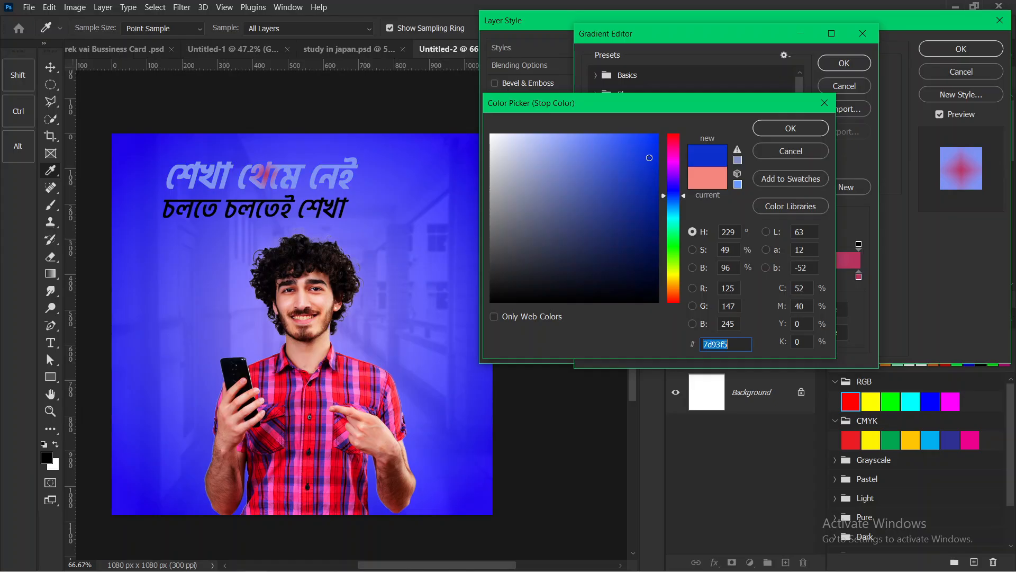
left_click(770, 156)
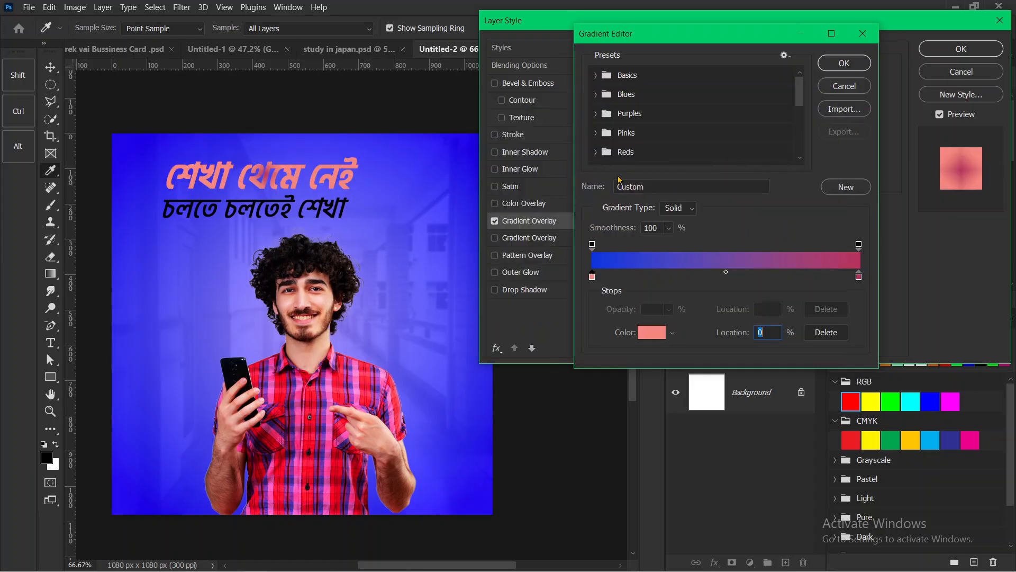
left_click(829, 86)
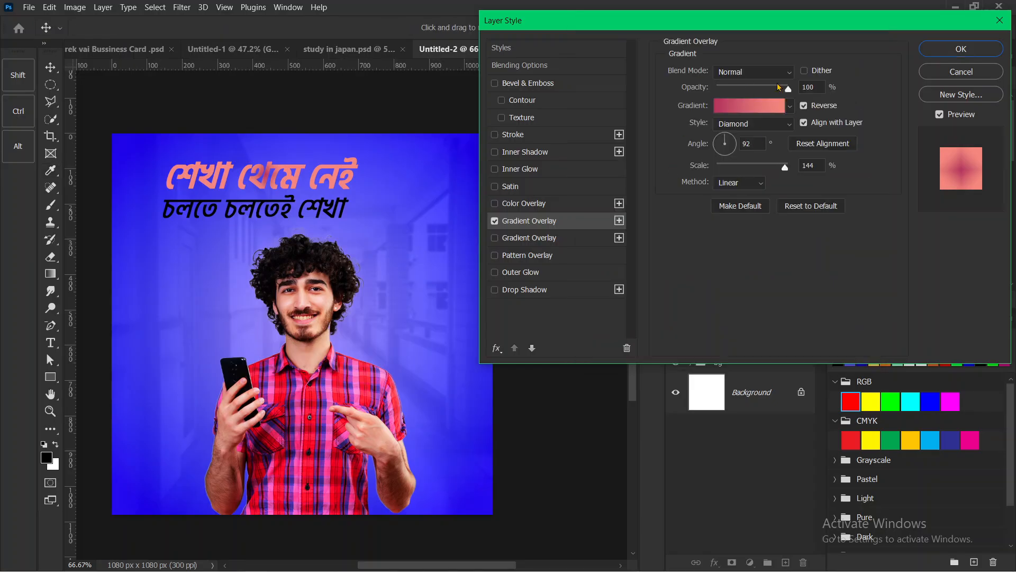
Set the style of the headline's active Gradient Overlay to Linear.
mouse_move(715, 120)
left_mouse_down()
mouse_move(745, 110)
mouse_move(785, 129)
mouse_move(731, 138)
mouse_move(721, 116)
left_mouse_up()
left_click(735, 124)
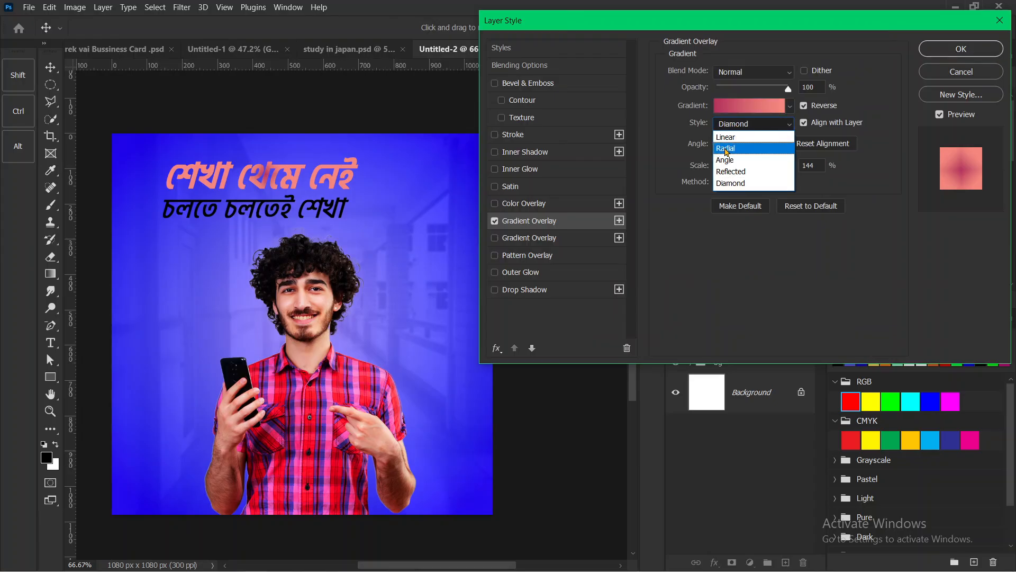
left_click(727, 138)
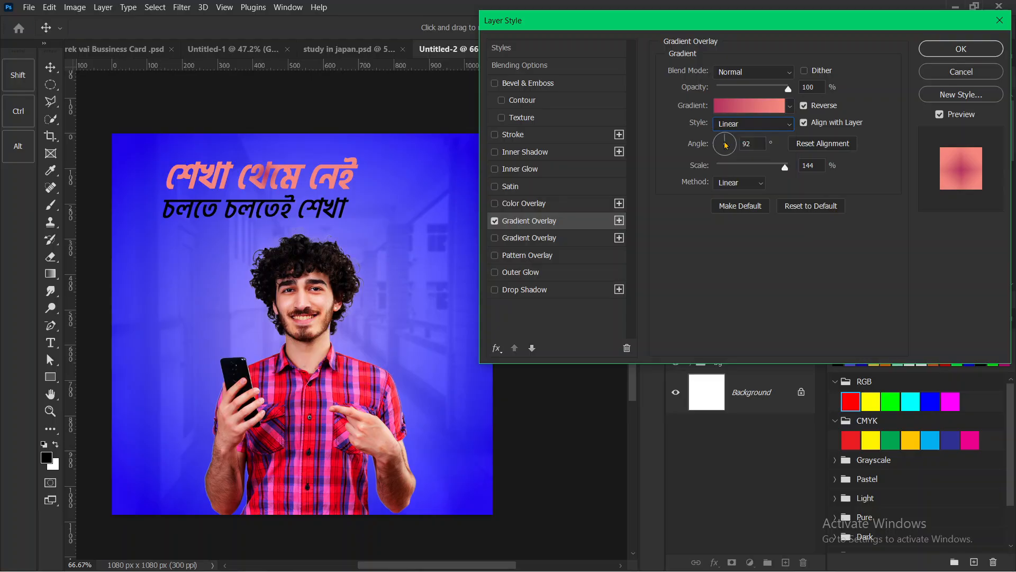
left_click(743, 108)
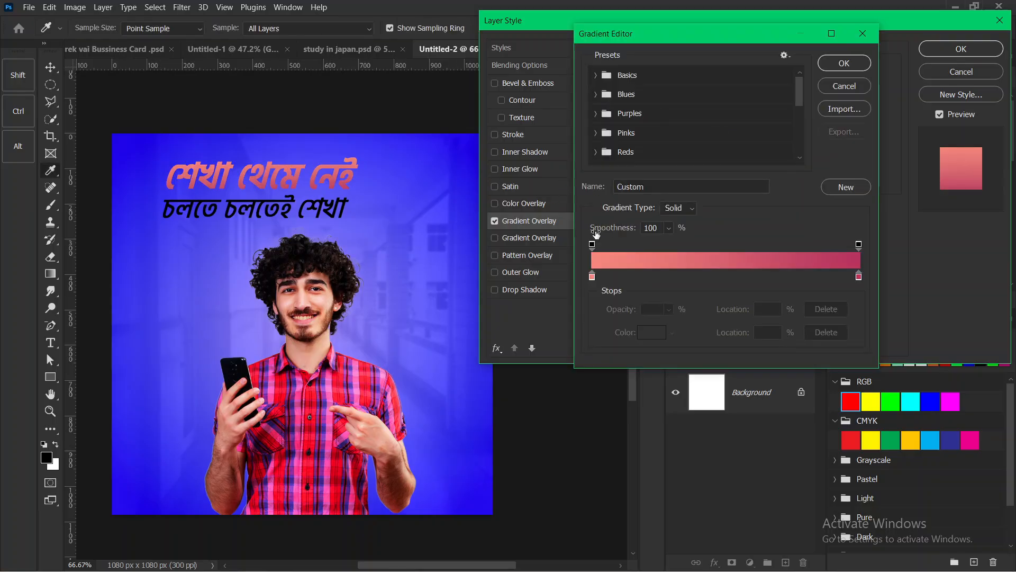
left_click(592, 277)
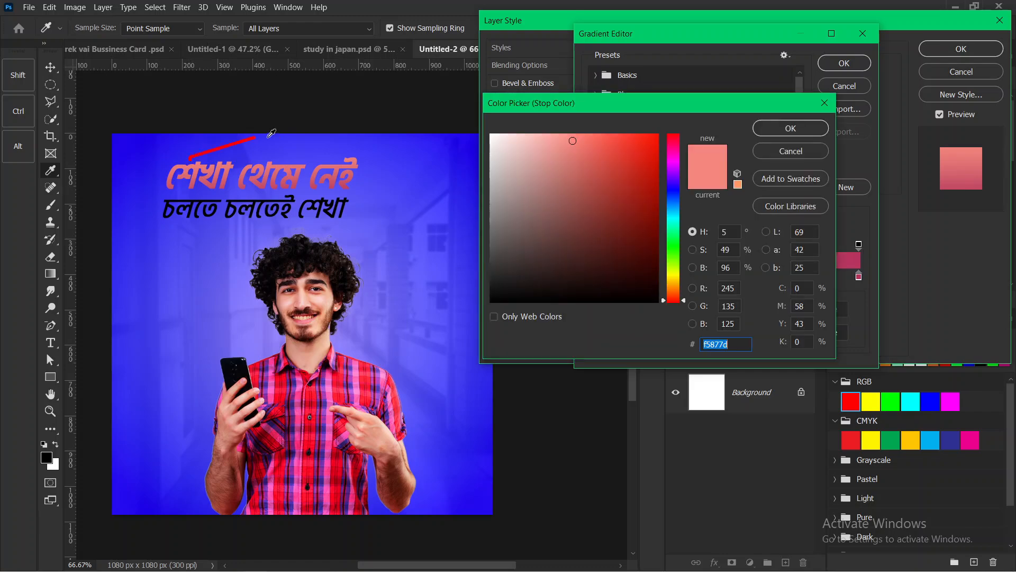
left_click(675, 193)
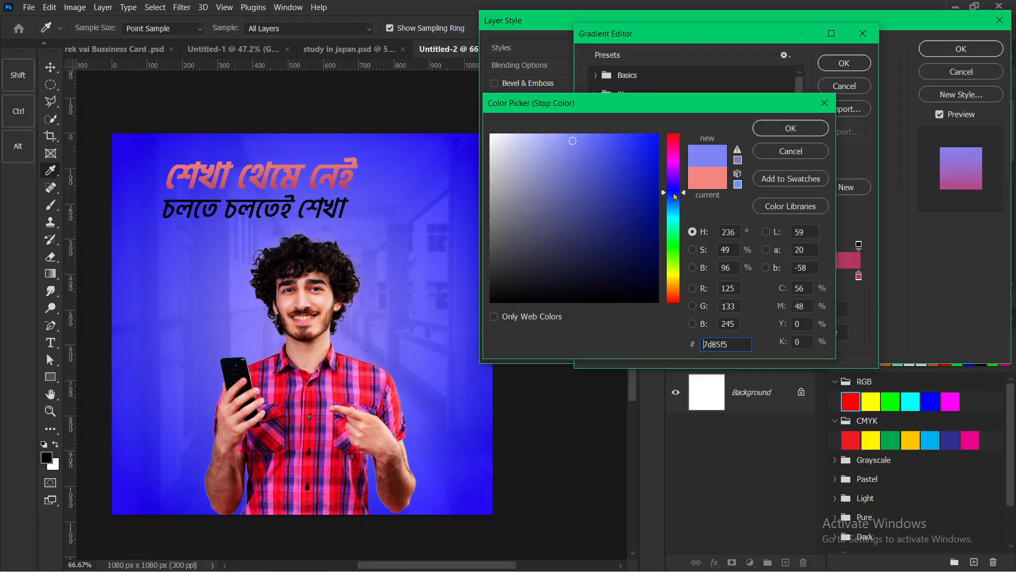
left_click(650, 156)
type("0514da")
left_click_drag(675, 193, 675, 196)
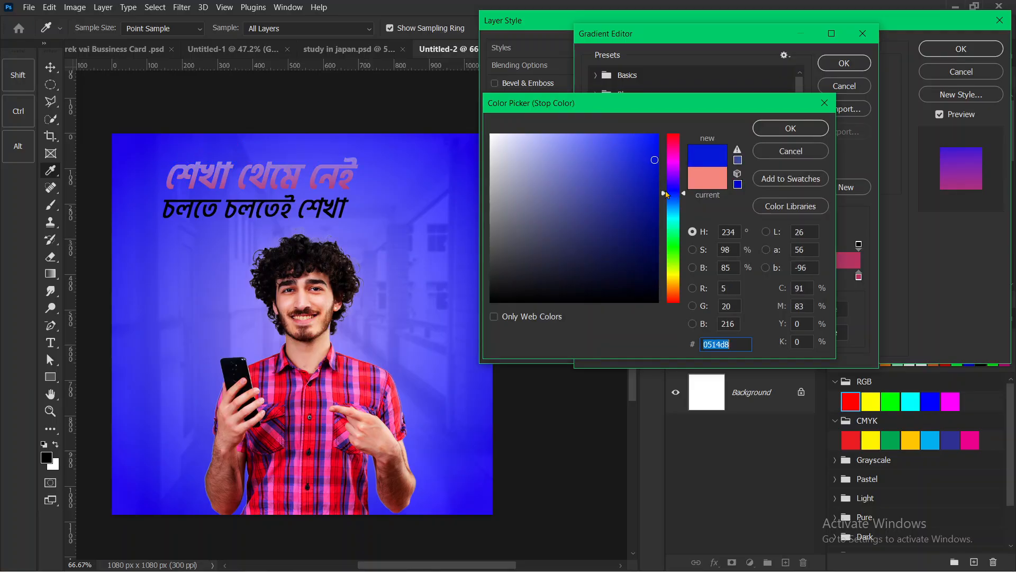
type("0030ff")
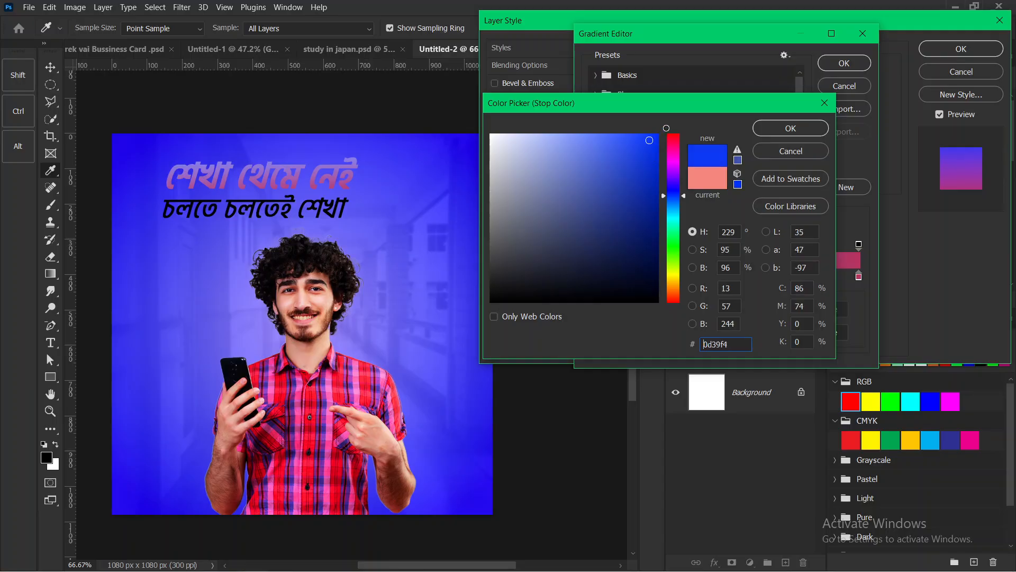
left_click_drag(656, 204, 657, 211)
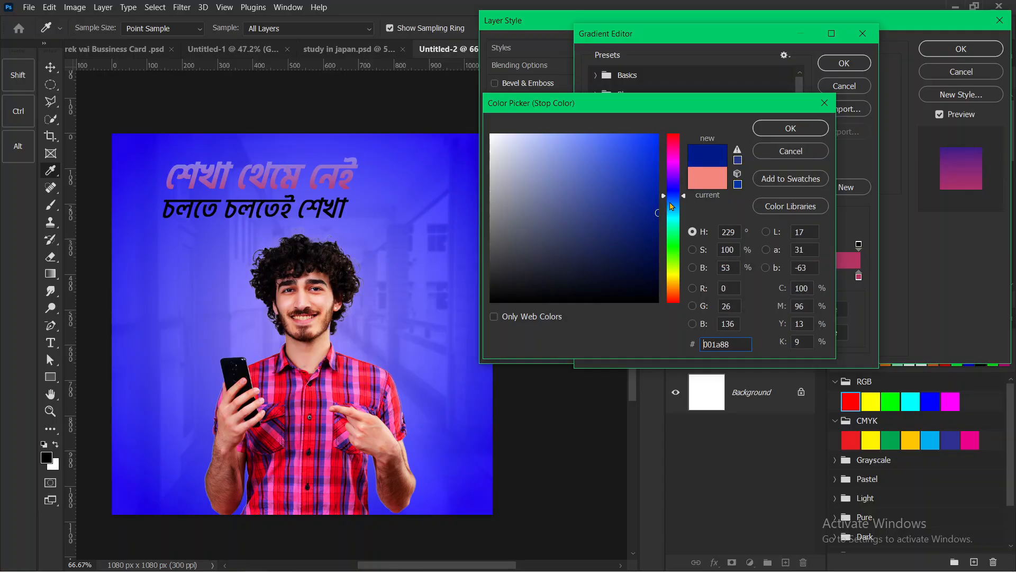
left_click_drag(682, 196, 677, 199)
mouse_move(648, 232)
left_mouse_down()
mouse_move(658, 226)
mouse_move(656, 200)
left_mouse_up()
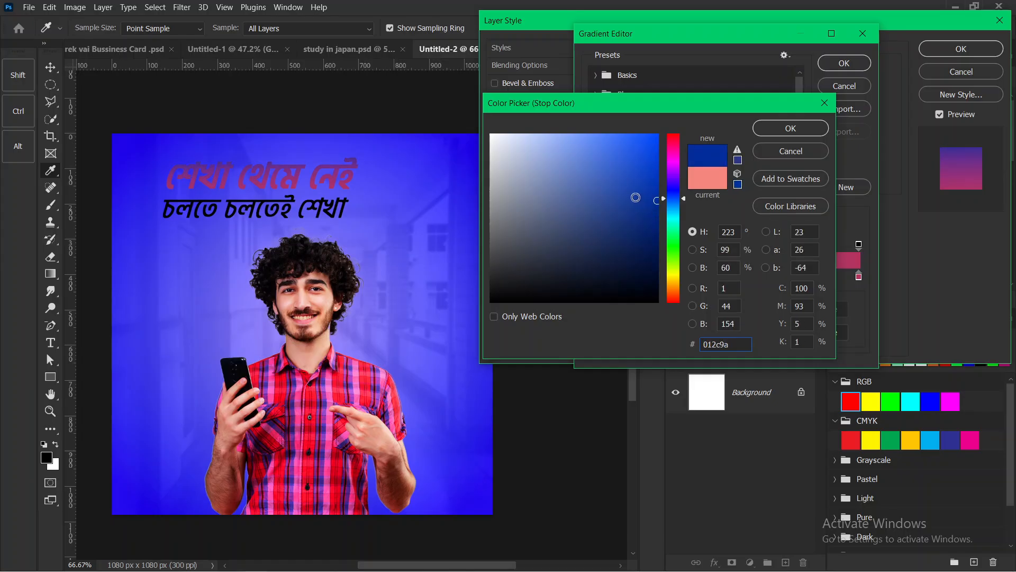
left_click(652, 184)
left_click(657, 179)
mouse_move(674, 198)
left_mouse_down()
mouse_move(659, 167)
mouse_move(656, 179)
left_mouse_up()
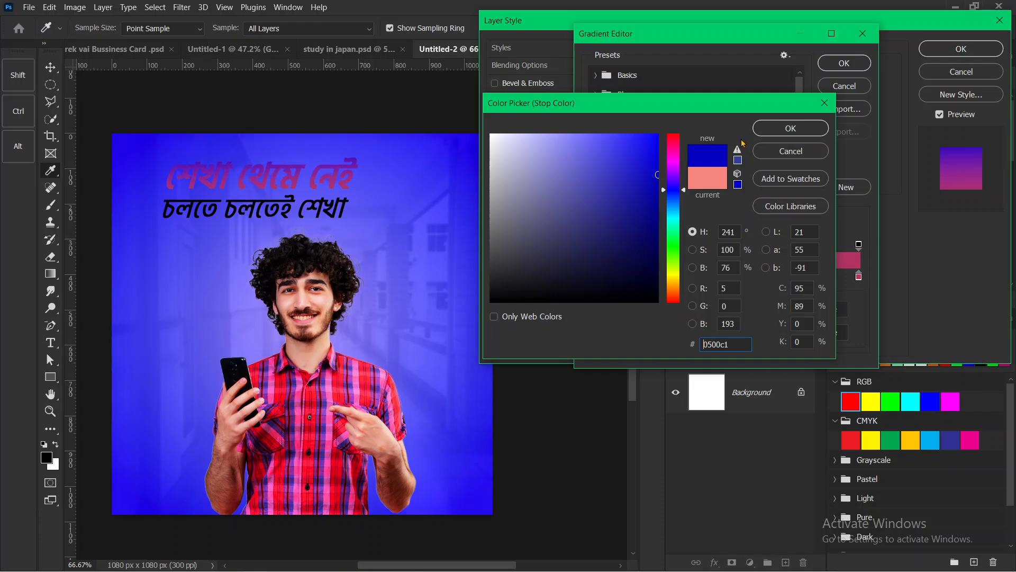
left_click(774, 153)
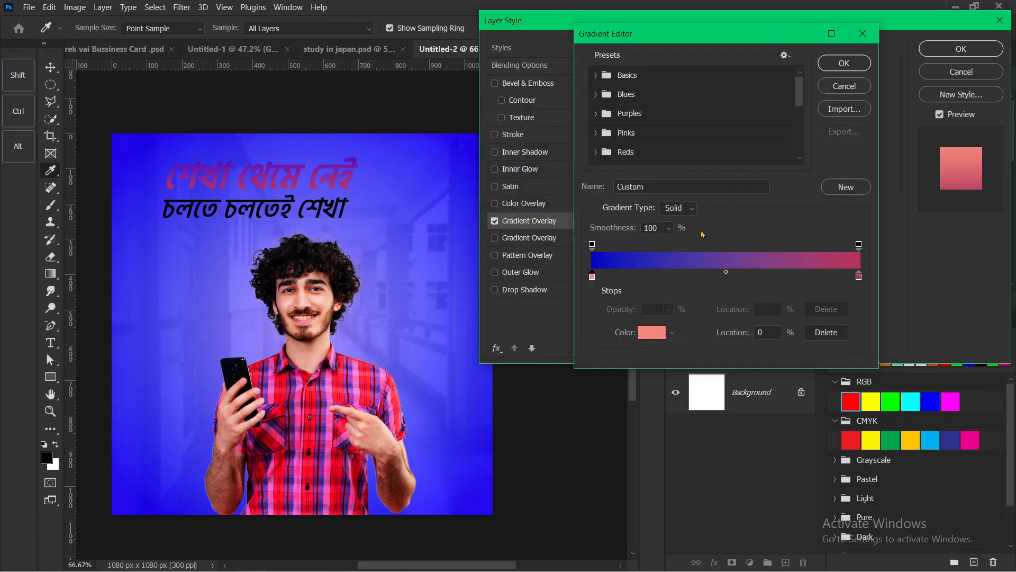
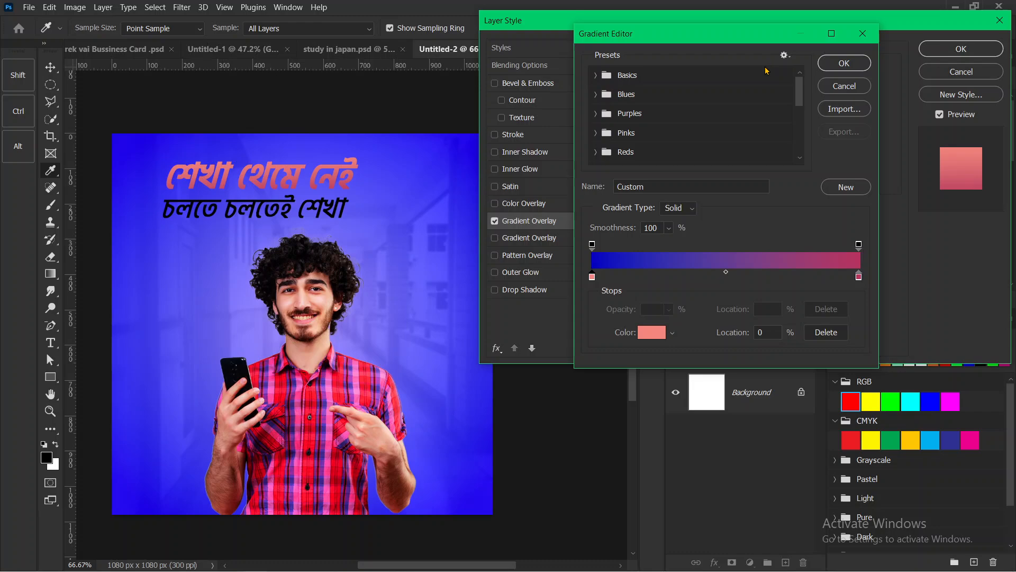
Apply the Linear Gradient Overlay to the headline line "শেখা থেমে নেই" and remove its disabled lower Gradient Overlay instance.
left_click(837, 65)
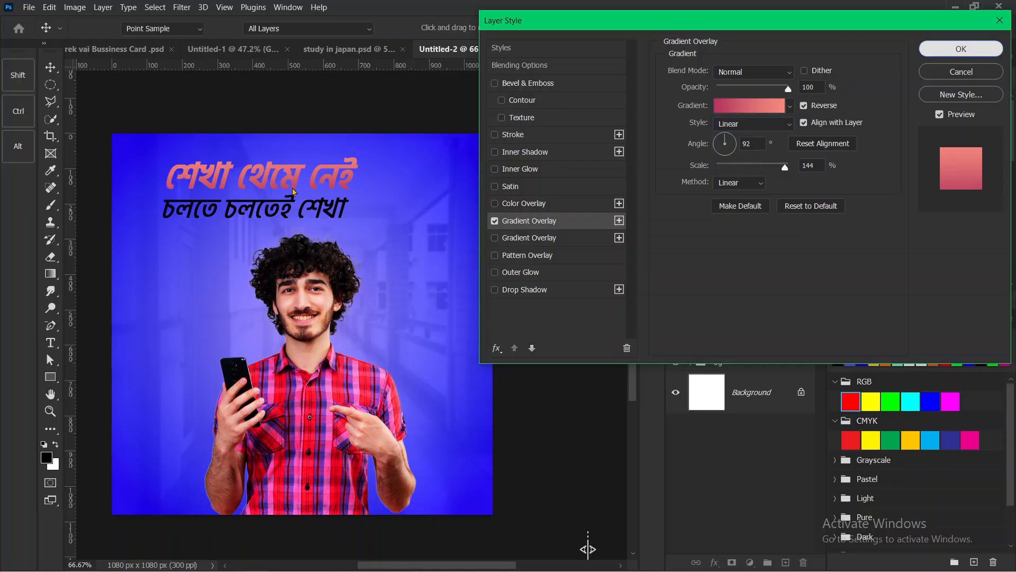
left_click(954, 53)
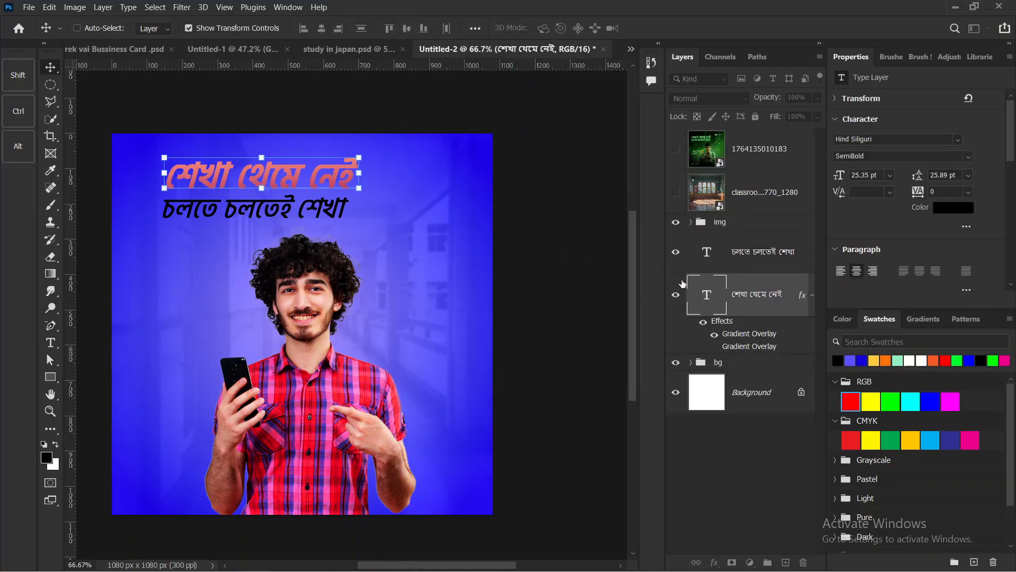
mouse_move(693, 296)
left_mouse_down()
mouse_move(743, 288)
mouse_move(710, 338)
left_mouse_up()
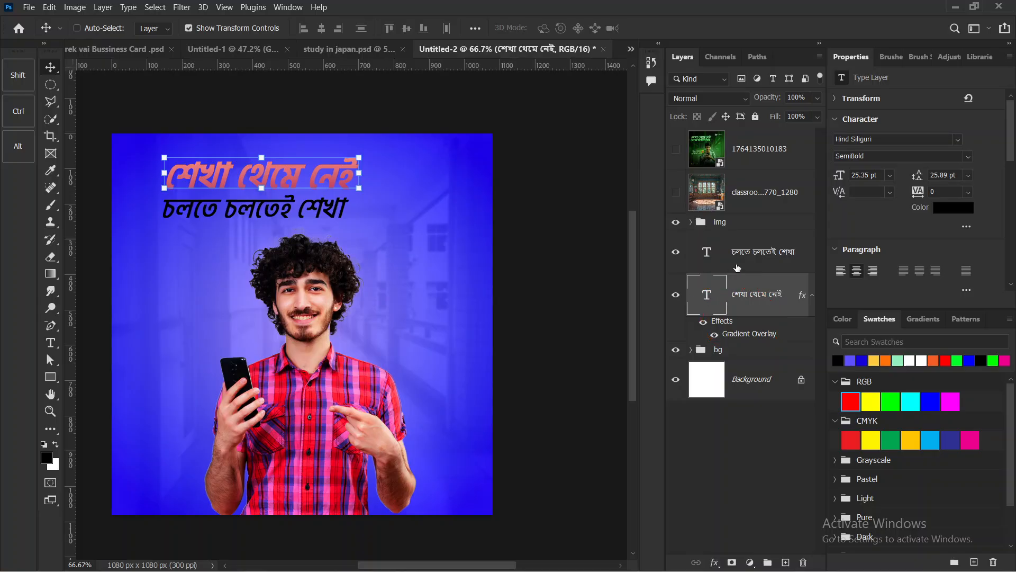
left_click_drag(725, 243, 719, 265)
mouse_move(728, 310)
left_mouse_down()
mouse_move(787, 323)
mouse_move(714, 341)
mouse_move(712, 315)
left_mouse_up()
mouse_move(769, 289)
left_mouse_down()
mouse_move(696, 303)
mouse_move(710, 259)
left_mouse_up()
Copy the layer style of the headline line "শেখা থেমে নেই" and paste it onto the second line "চলতে চলতেই শেখা".
right_click(751, 300)
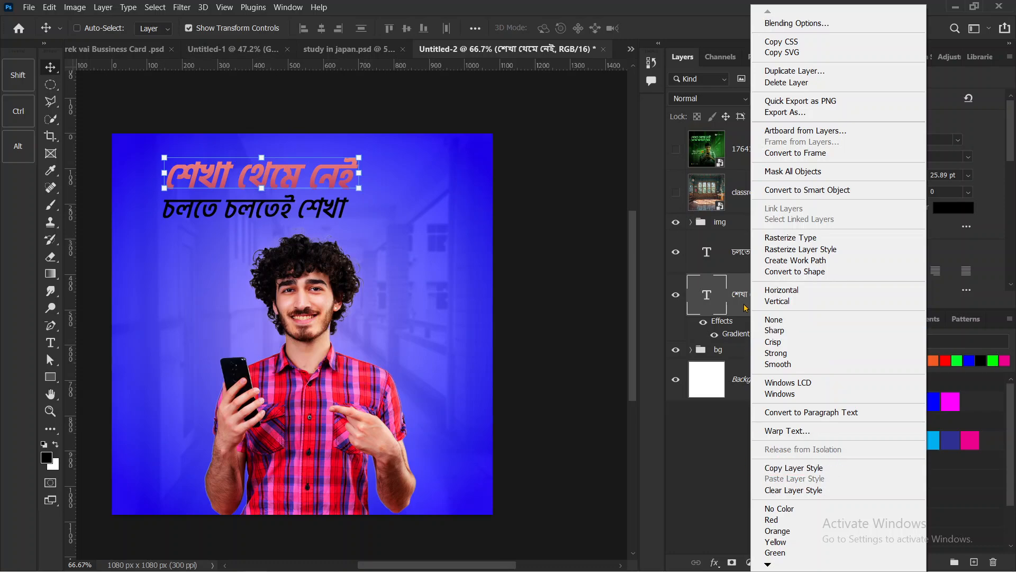
left_click(766, 468)
right_click(753, 294)
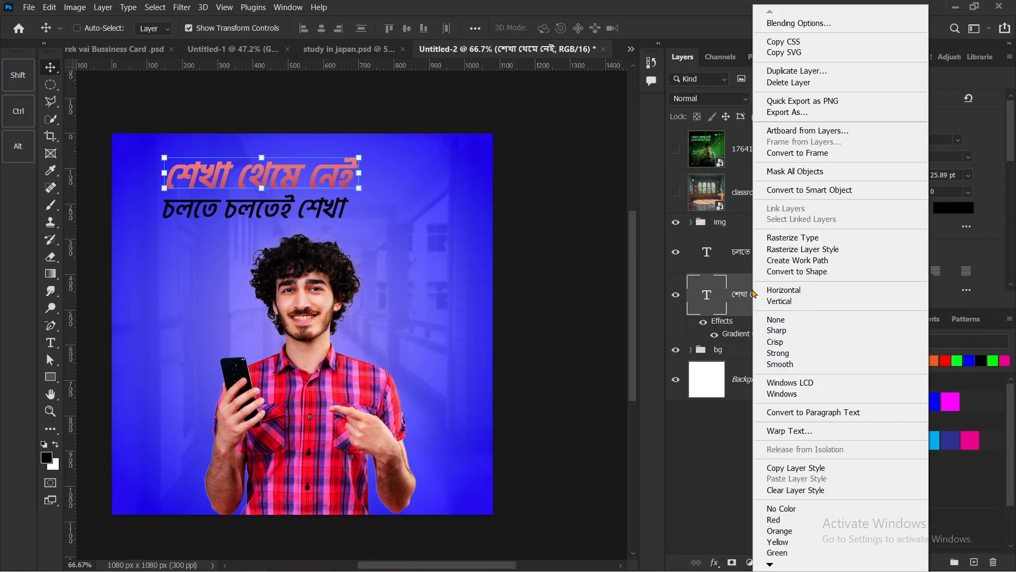
mouse_move(758, 461)
left_mouse_down()
mouse_move(827, 454)
mouse_move(840, 470)
mouse_move(769, 459)
left_mouse_up()
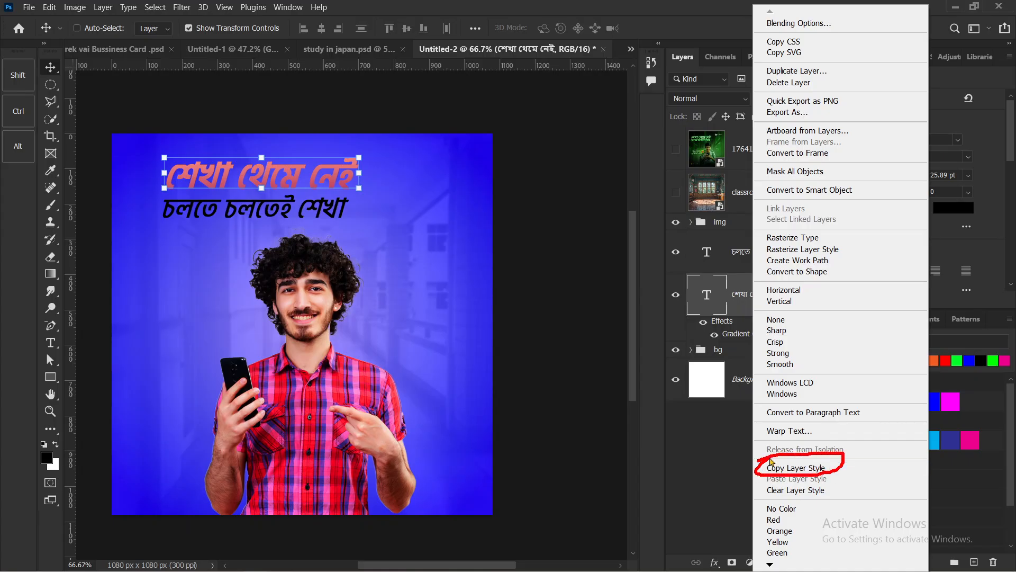
left_click(786, 468)
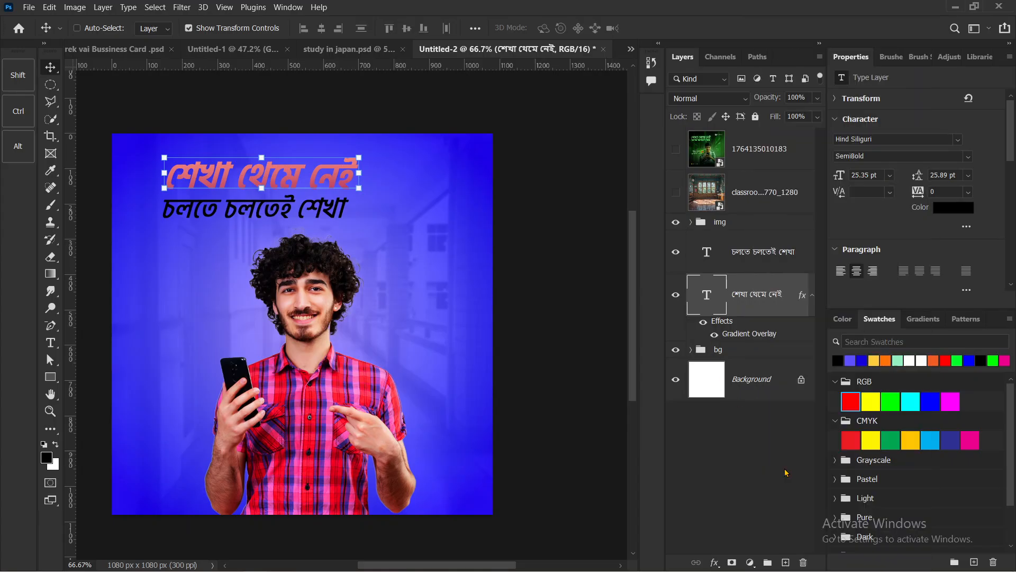
left_click(737, 254)
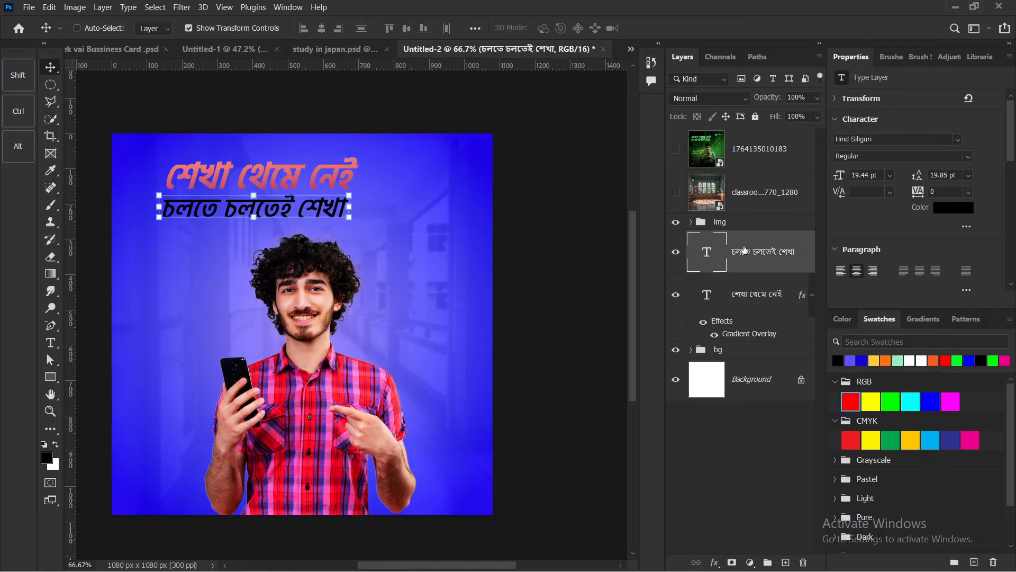
right_click(745, 251)
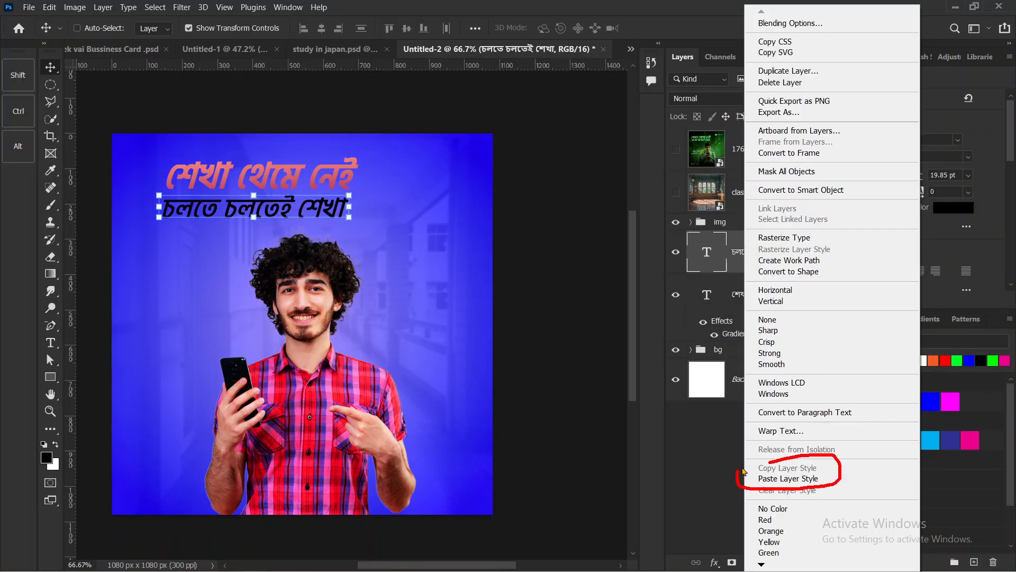
left_click(780, 480)
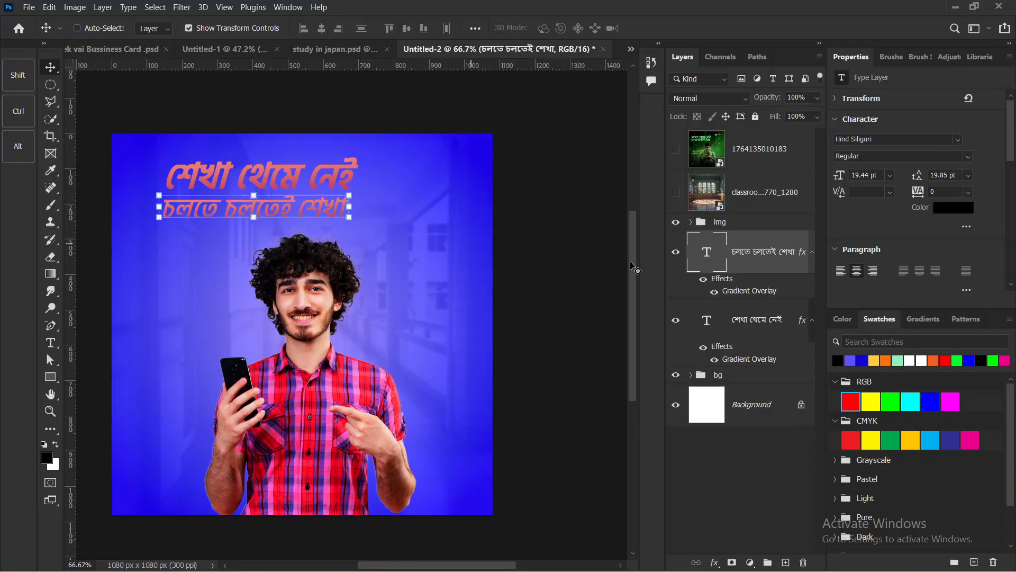
key("ctrl+h")
key("ctrl+h")
key("ctrl+alt+a")
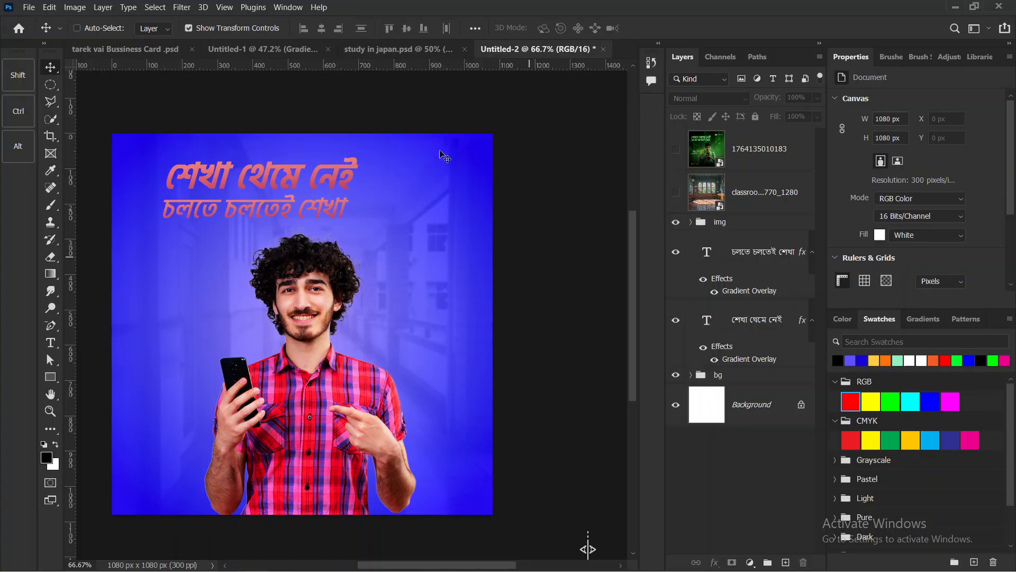
Duplicate the second headline line to the area beside the man's chin and change the copy's text to "অন্য কথা".
left_click(746, 258)
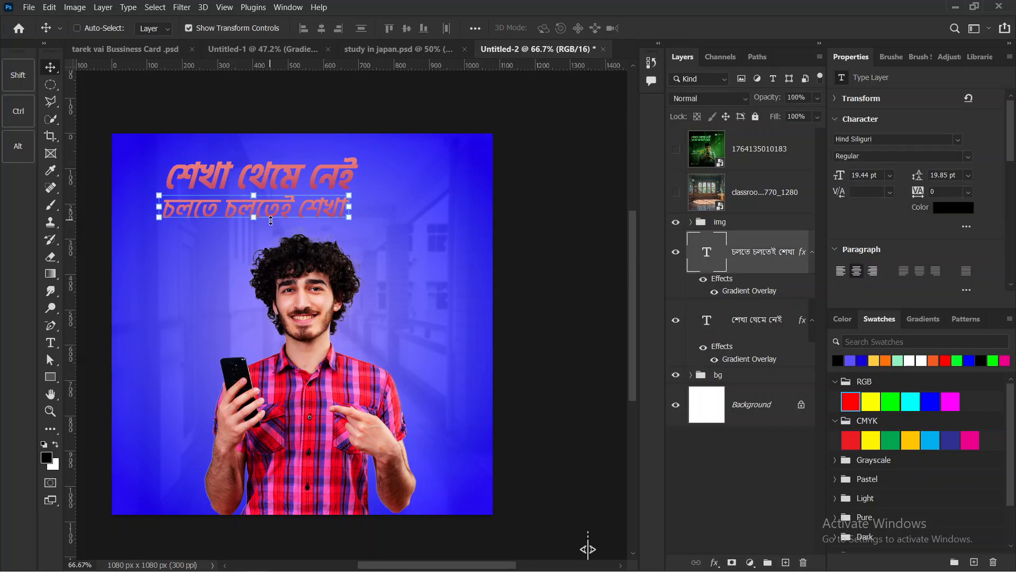
left_click_drag(279, 211, 241, 345)
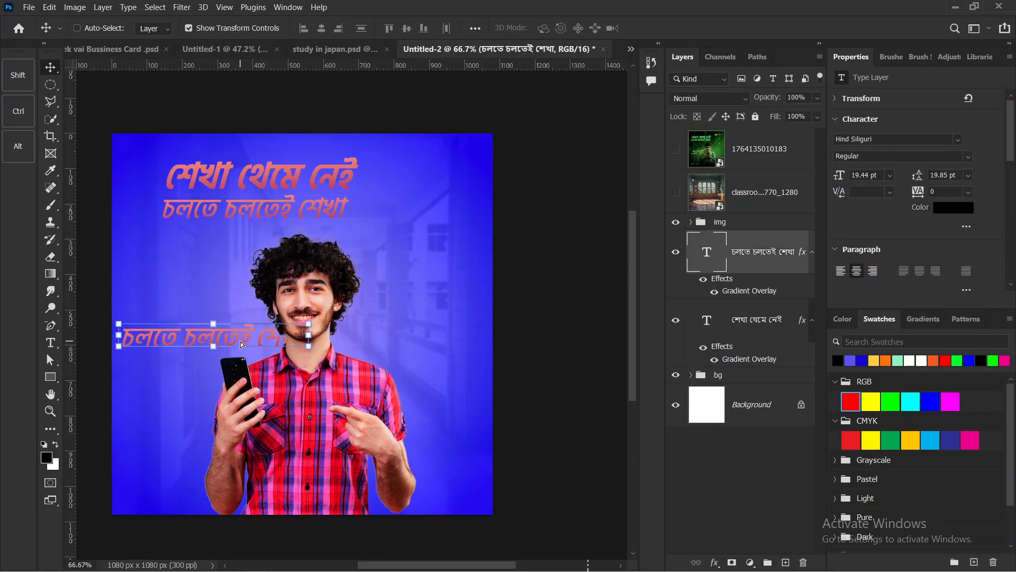
double_click(182, 335)
type("অনা ক")
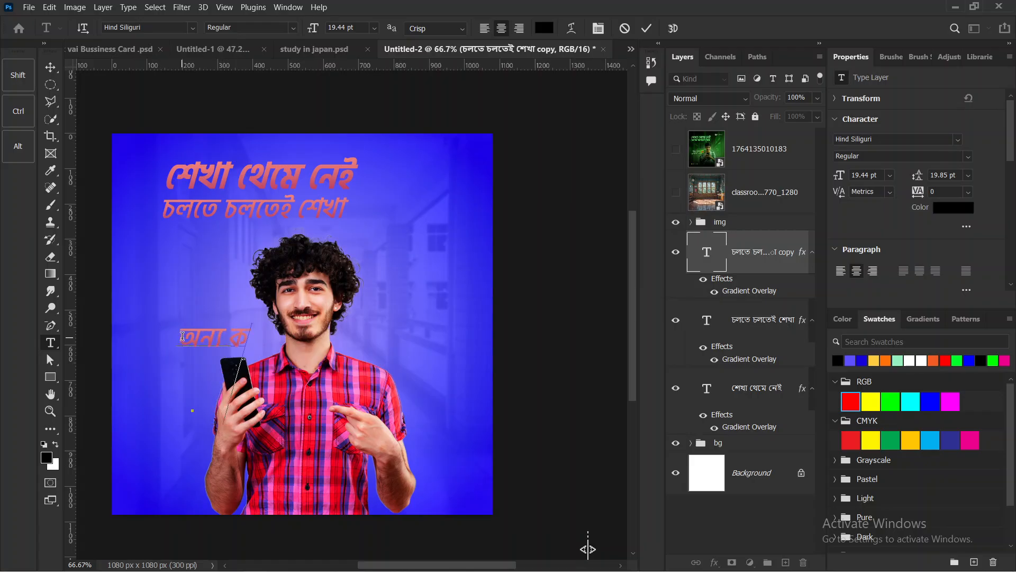
type("থা")
key("BackSpace")
key("BackSpace")
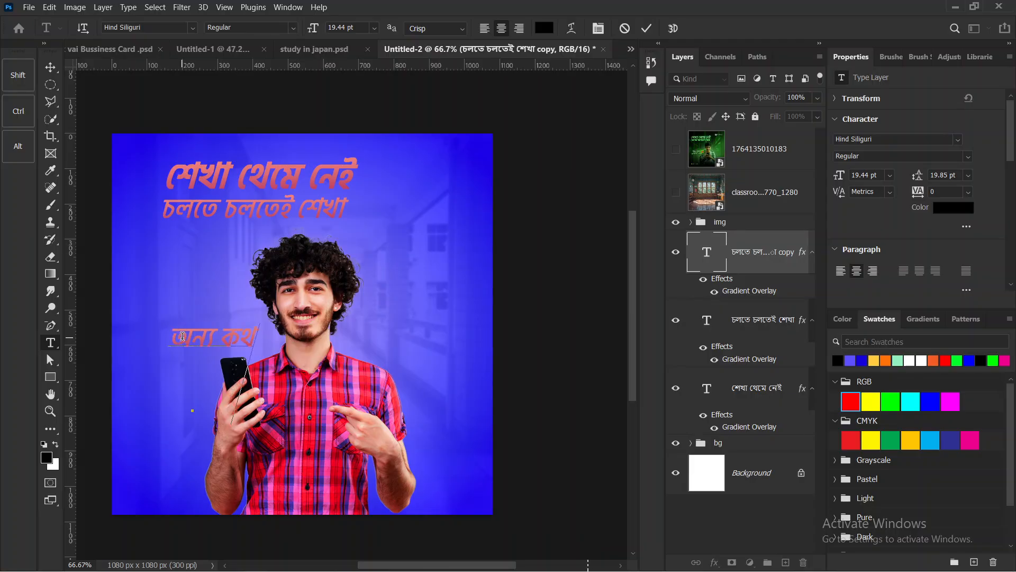
type("থা")
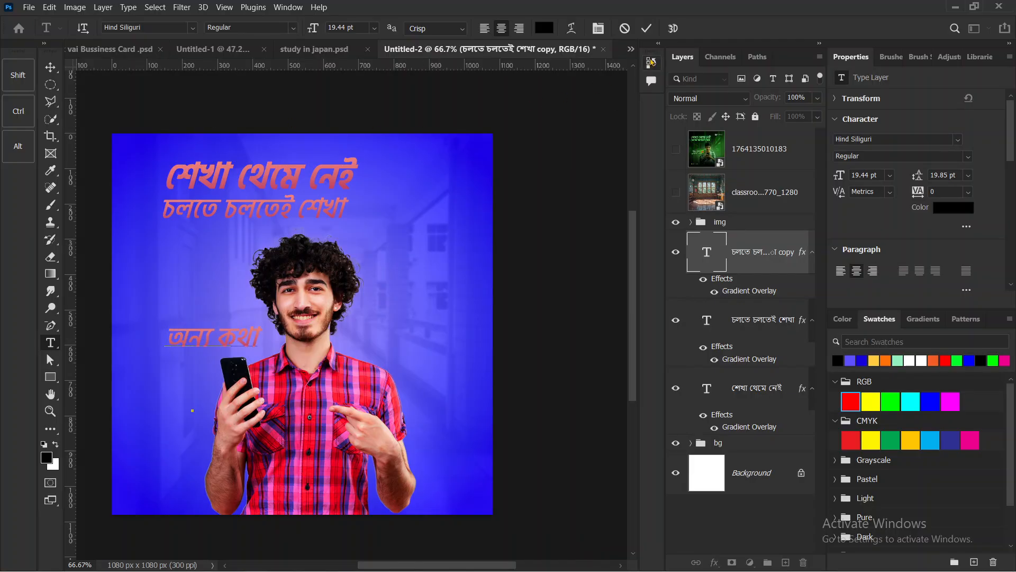
key("ctrl")
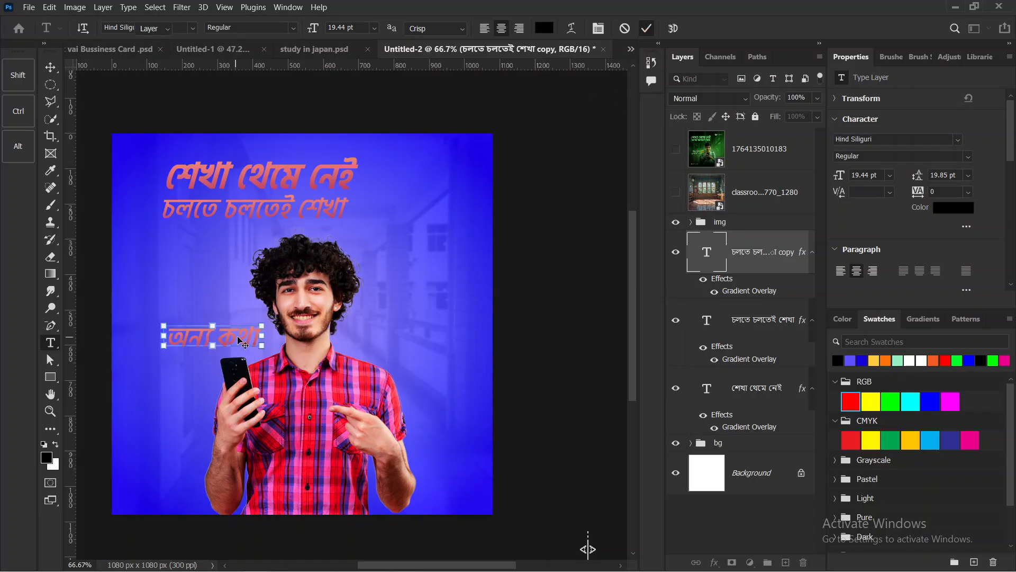
key("ctrl+Return")
Move the "অন্য কথা" text slightly further from the man and hide its layer.
key("v")
left_click_drag(237, 340, 213, 337)
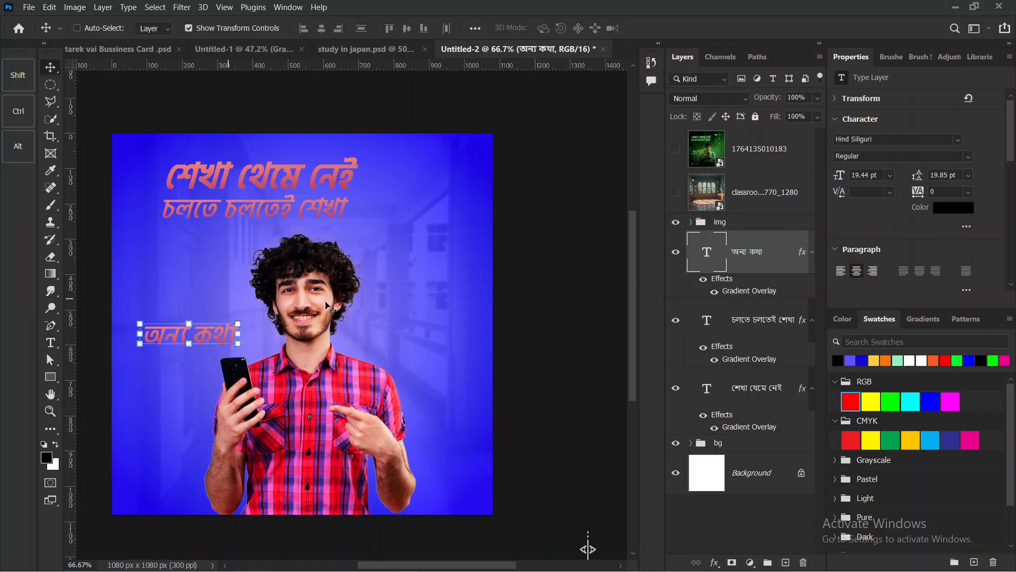
left_click(676, 252)
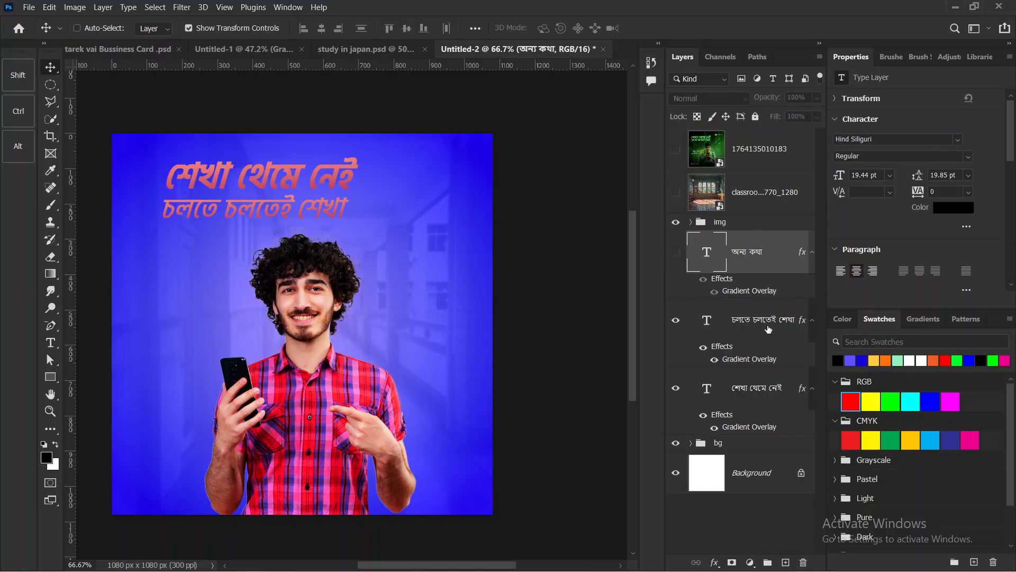
left_click(706, 326)
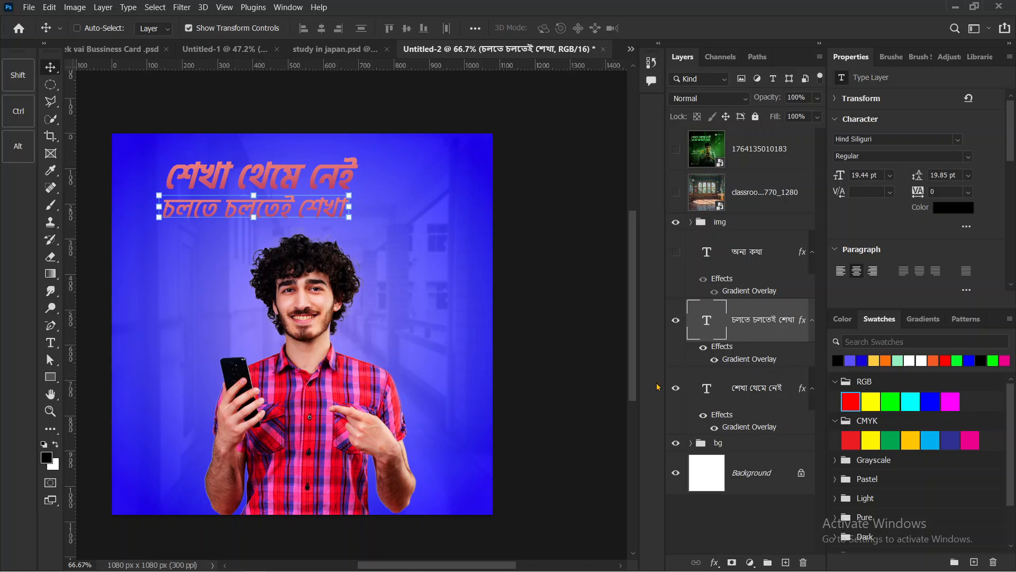
Show the green reference poster to examine its headline and layout, hide it again, and expand the bg group.
left_click(676, 153)
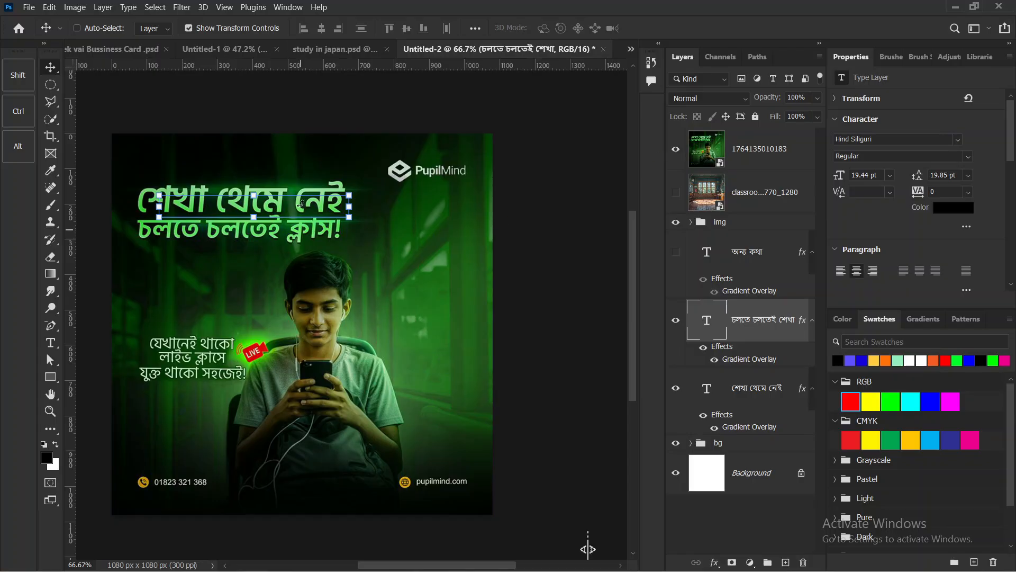
mouse_move(389, 146)
left_mouse_down()
mouse_move(123, 157)
mouse_move(90, 239)
mouse_move(102, 312)
mouse_move(164, 311)
left_mouse_up()
left_click(692, 449)
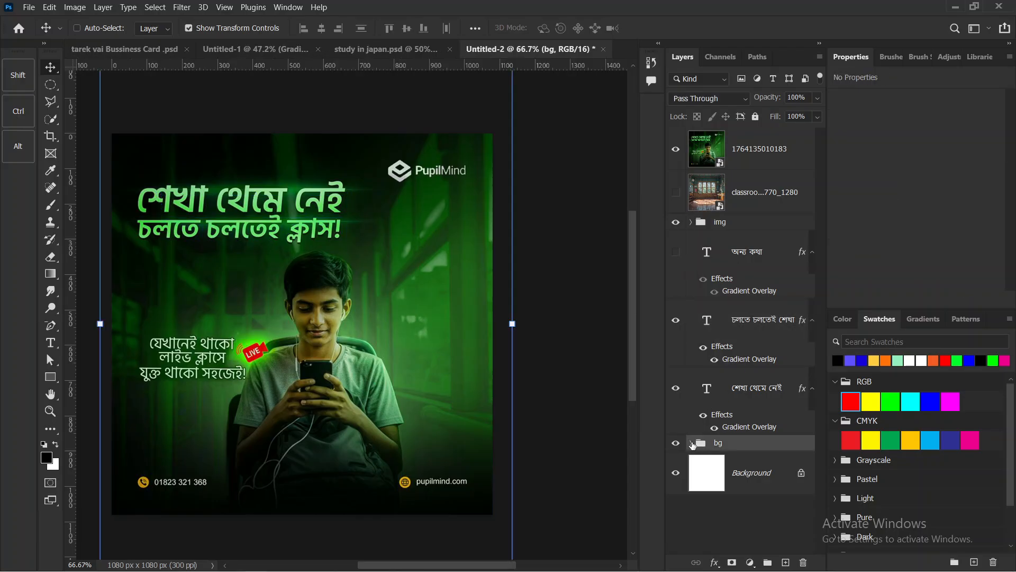
left_click(692, 443)
left_click(676, 150)
Inside the bg group, move Layer 1 below the clipped brightness adjustment, directly above the hallway photo.
scroll(743, 455, "down", 5)
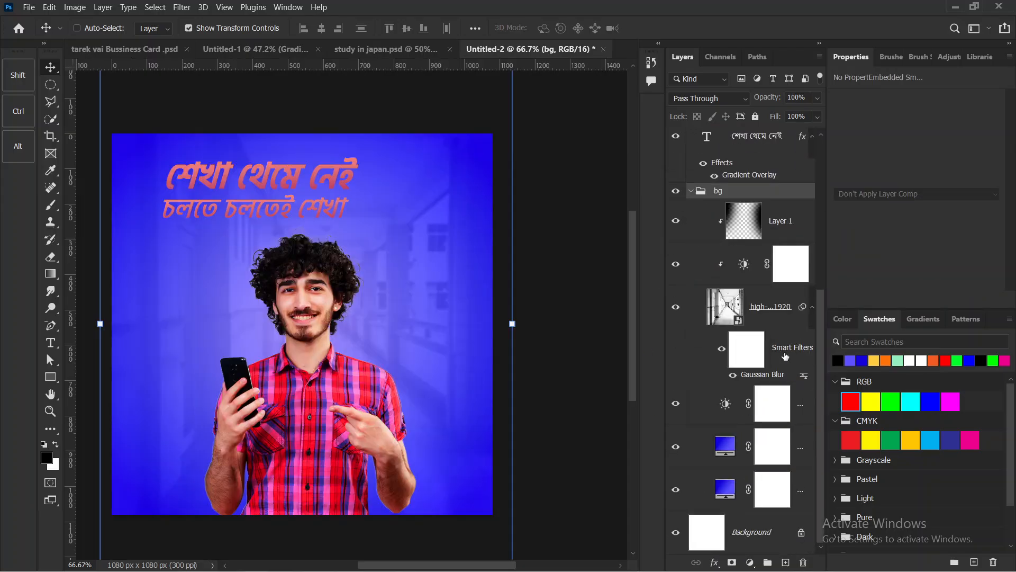
left_click(773, 347)
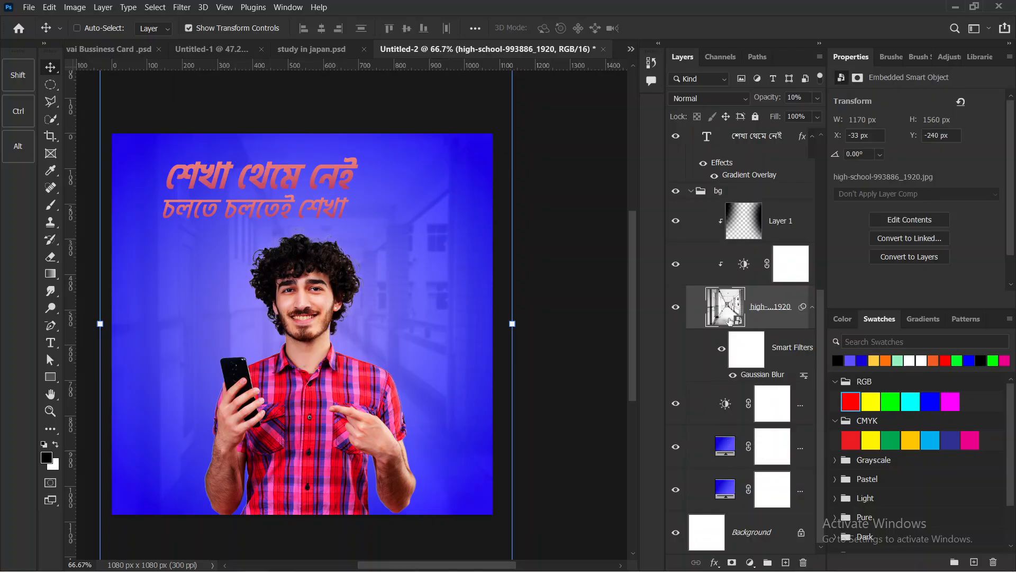
left_click(731, 453)
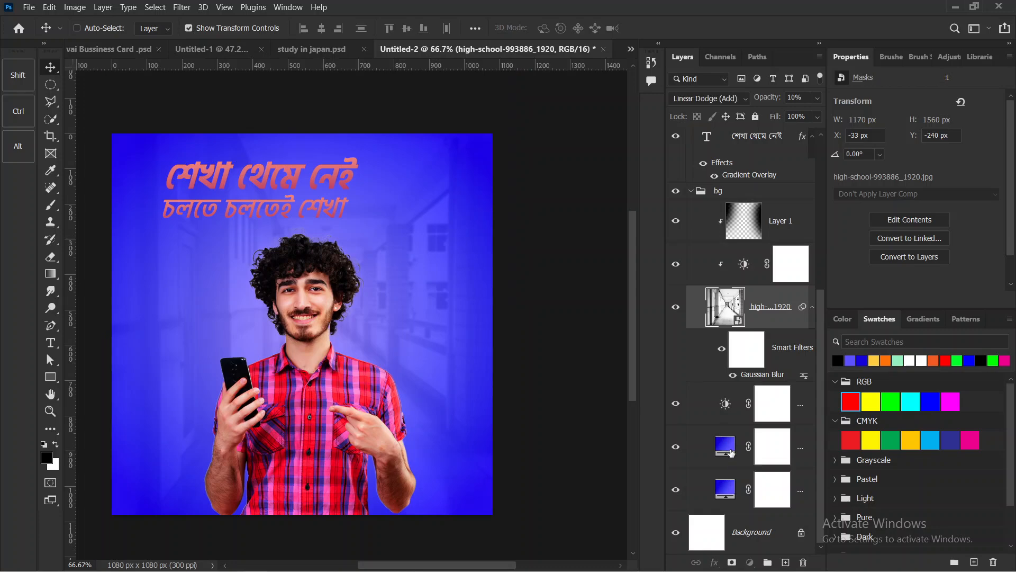
left_click(733, 311)
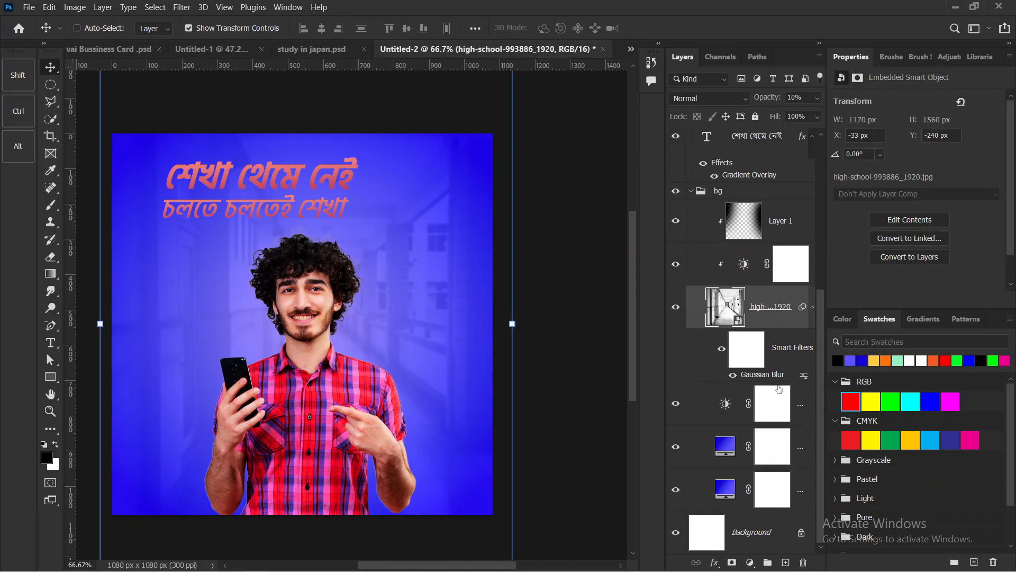
left_click_drag(765, 233, 761, 289)
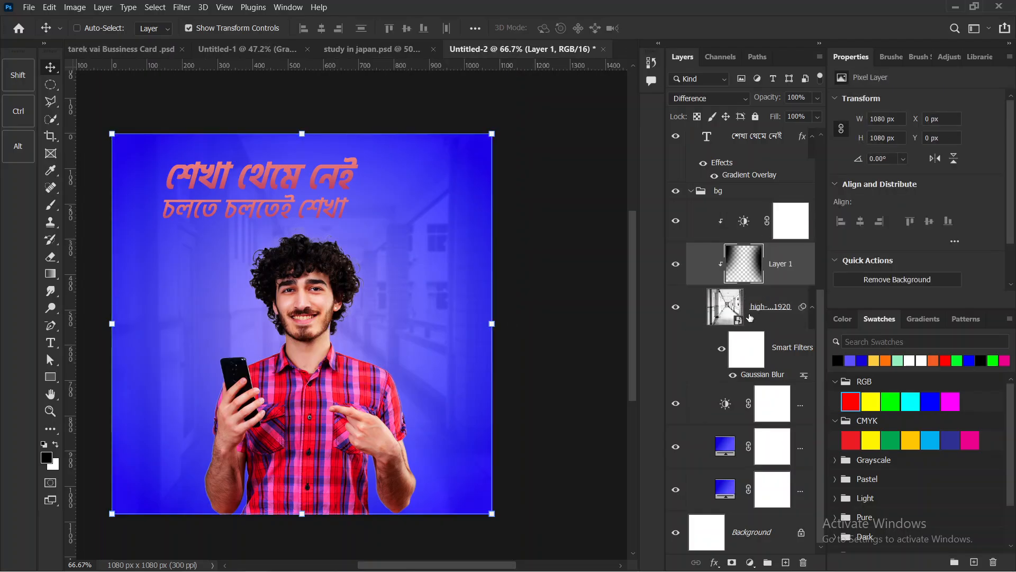
left_click(723, 311)
double_click(722, 310)
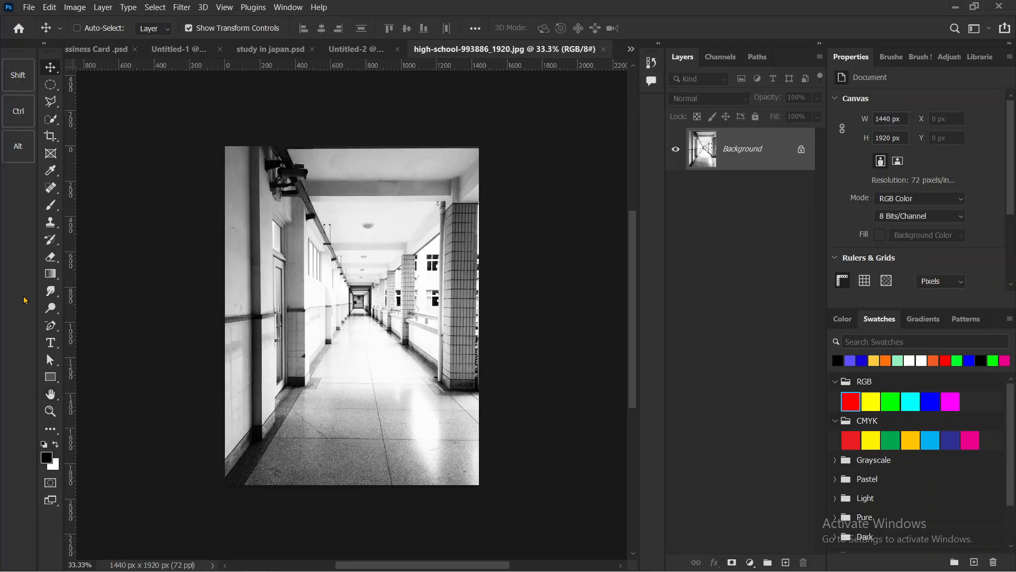
left_click_drag(527, 228, 536, 415)
key("ctrl+z")
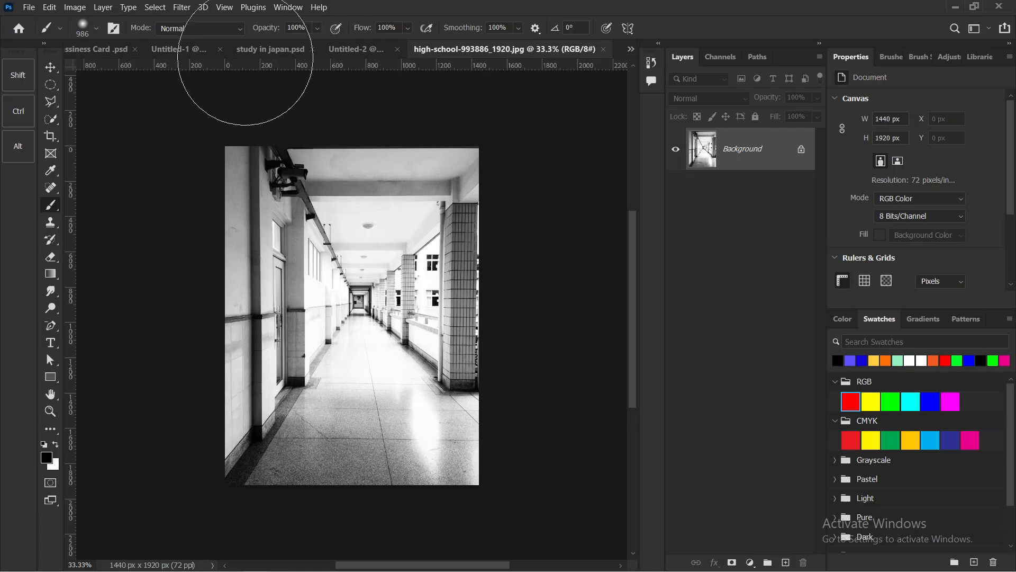
right_click(366, 214)
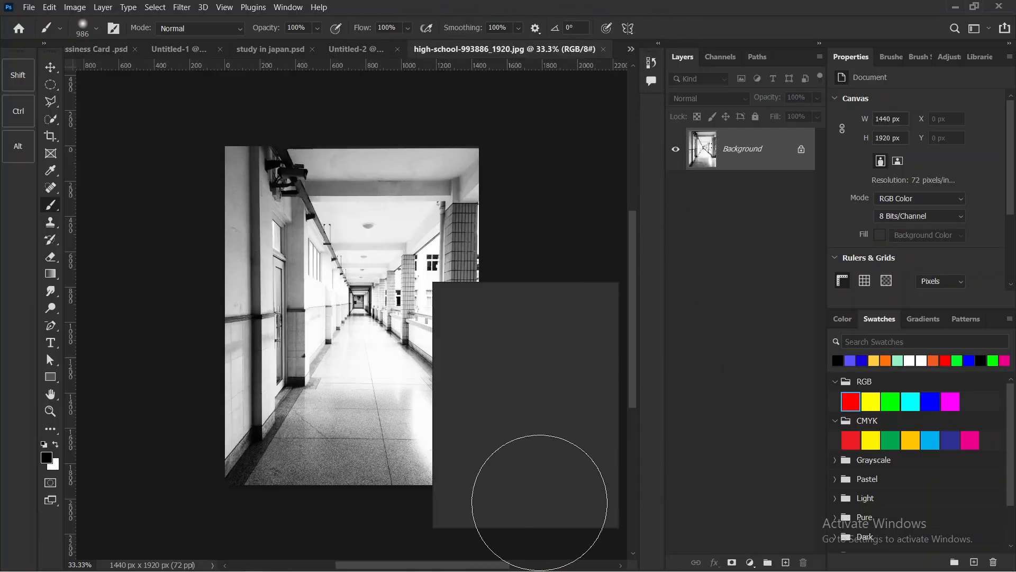
key("super")
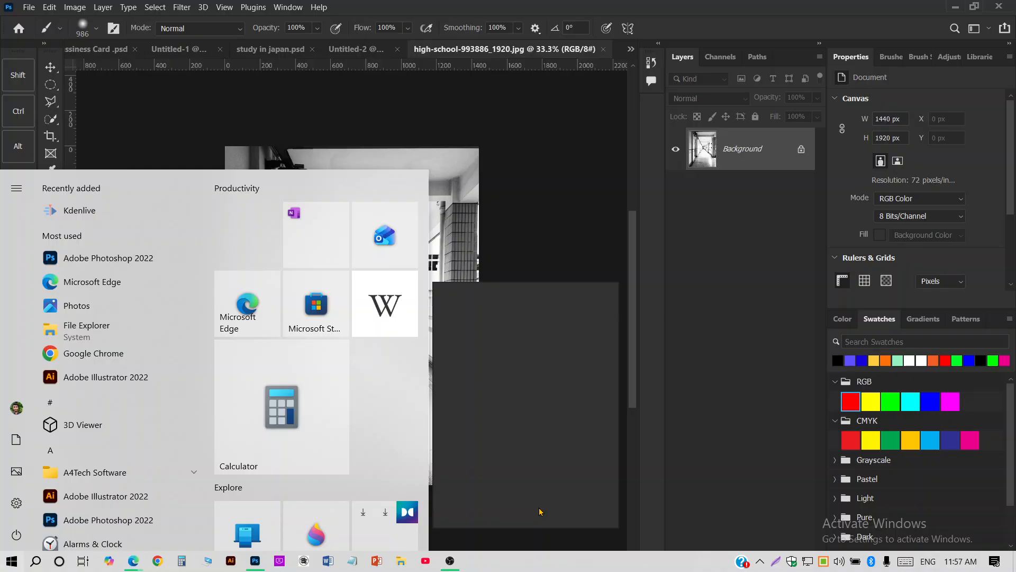
key("super")
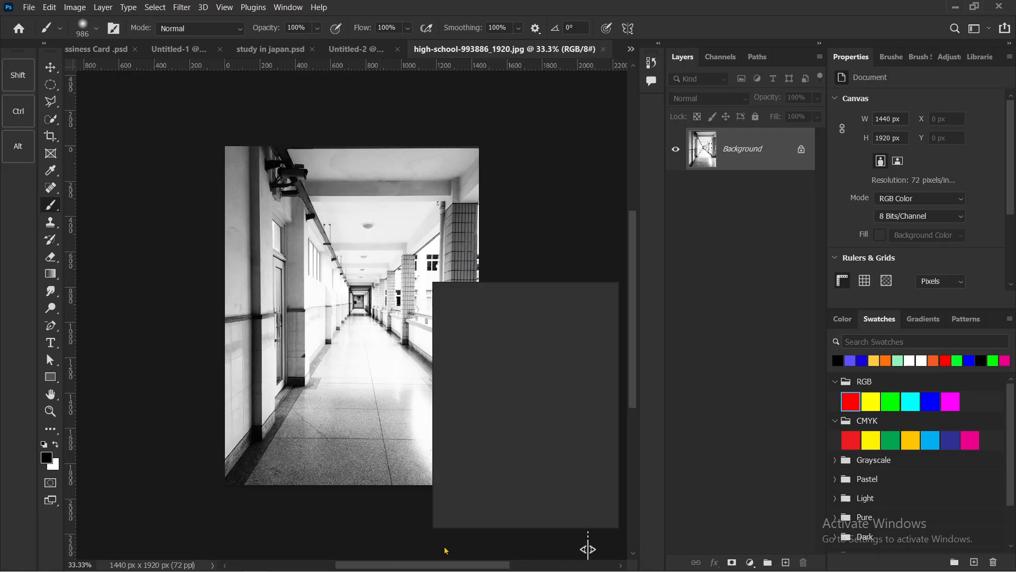
key("super")
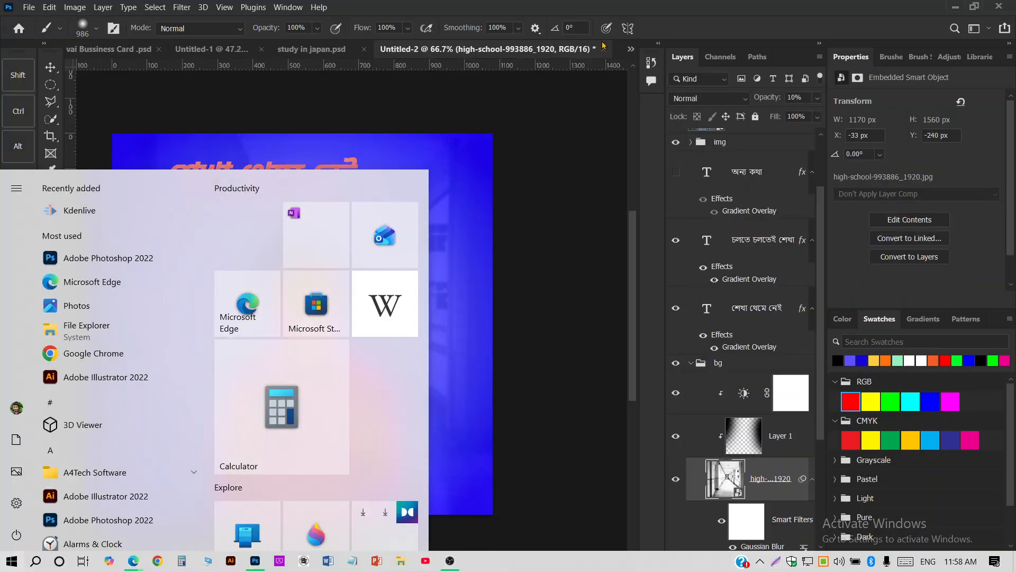
left_click(603, 49)
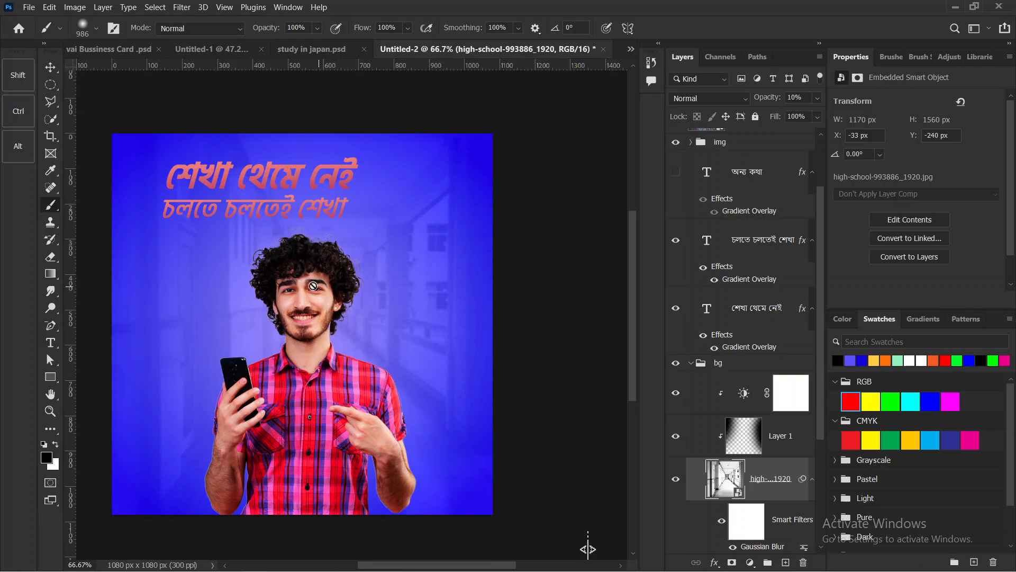
Set Layer 1 to Normal blending at 48% opacity and move it out of the bg group to directly above it.
scroll(741, 434, "down", 3)
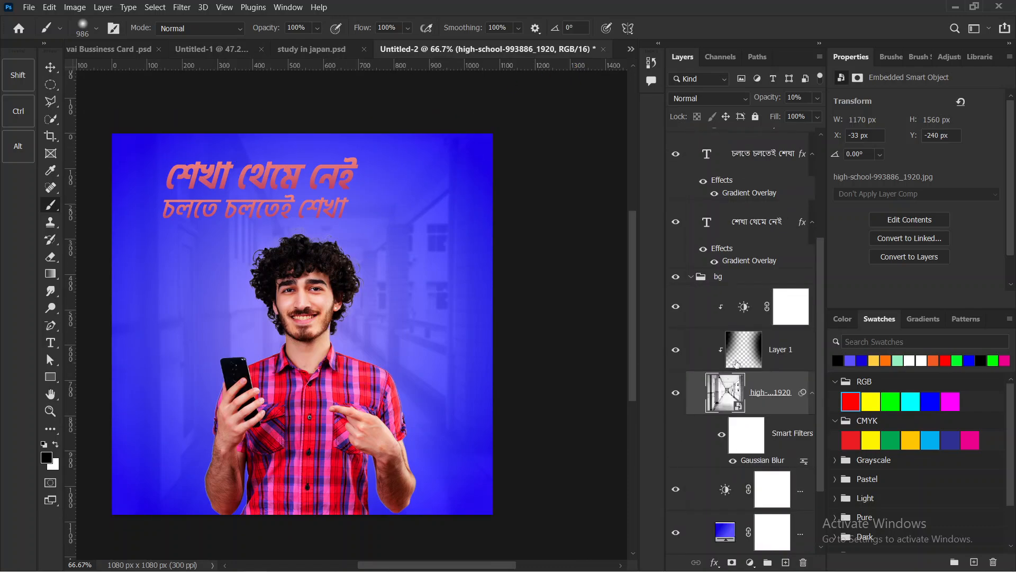
left_click(740, 352)
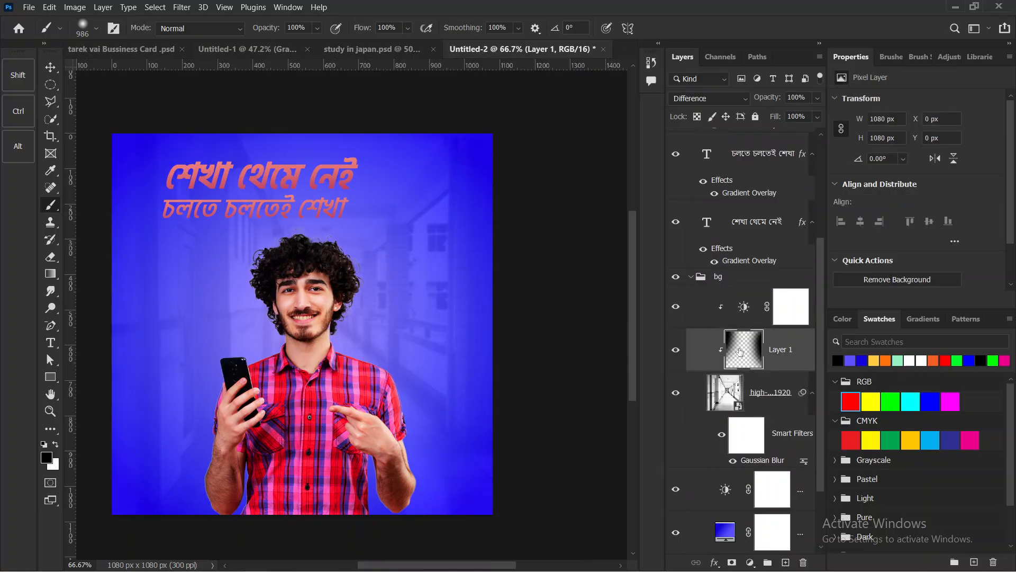
left_click(700, 99)
left_click(683, 122)
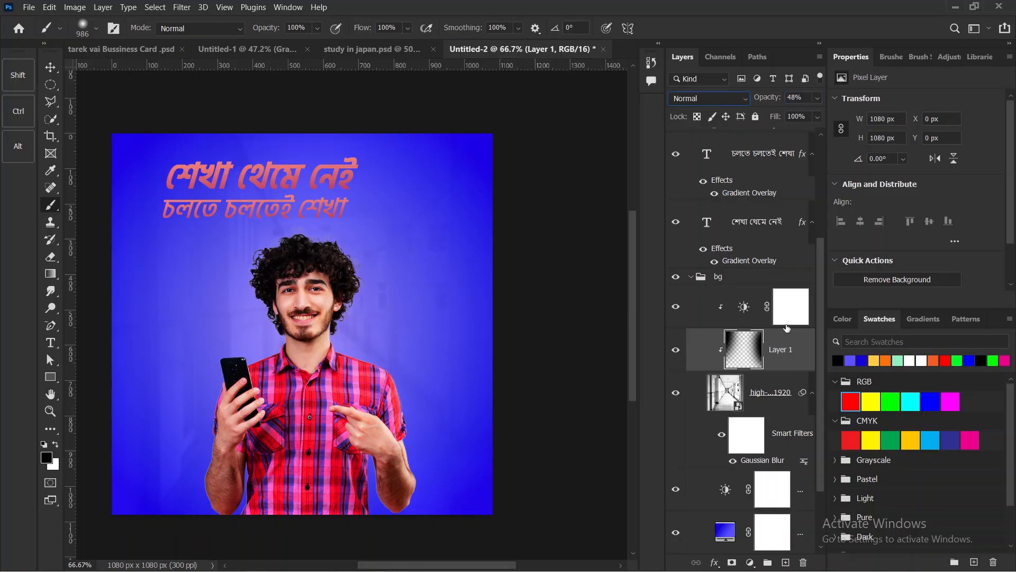
left_click_drag(787, 354, 626, 298)
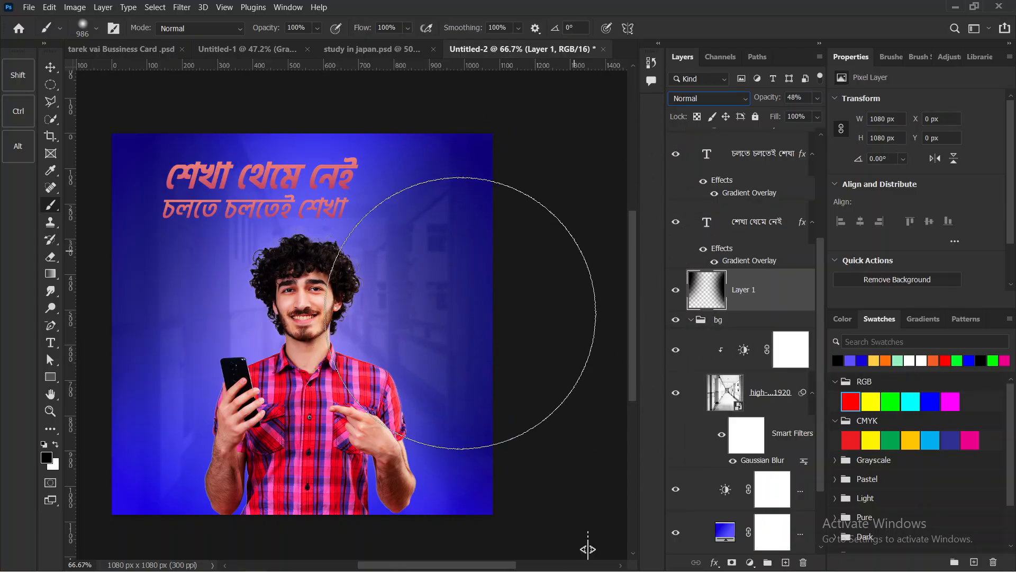
Paint soft black shading over the poster's side and upper edges on Layer 1 with a 659 px brush, and set its opacity to 66%.
scroll(336, 277, "down", 2)
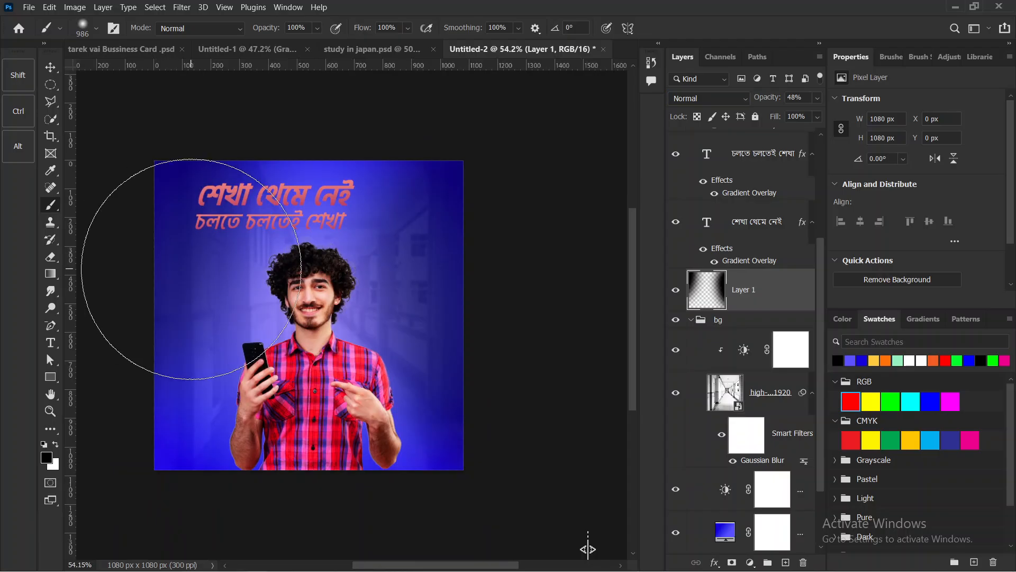
mouse_move(196, 270)
left_mouse_down()
mouse_move(145, 272)
mouse_move(149, 214)
left_mouse_up()
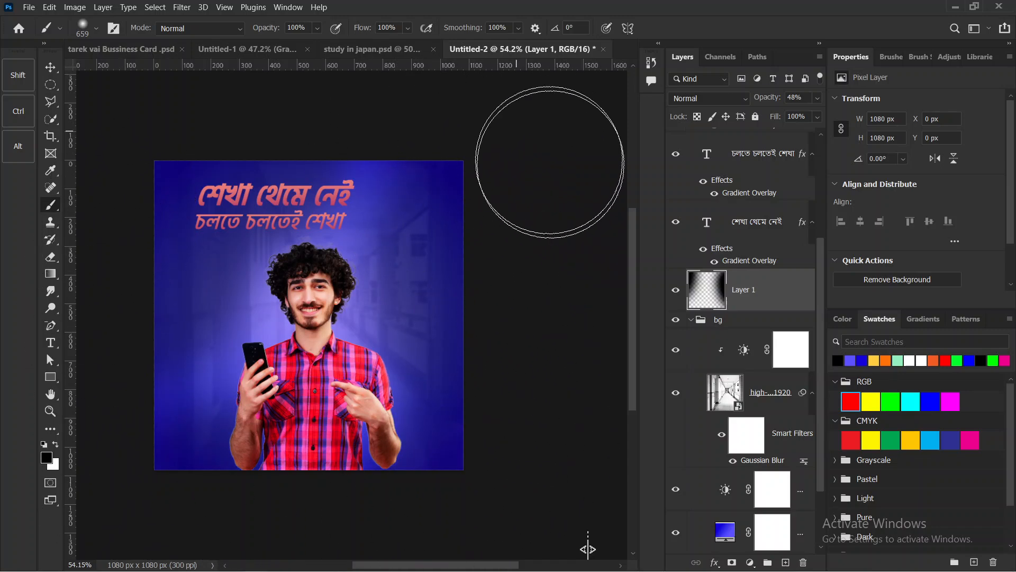
left_click_drag(518, 238, 451, 133)
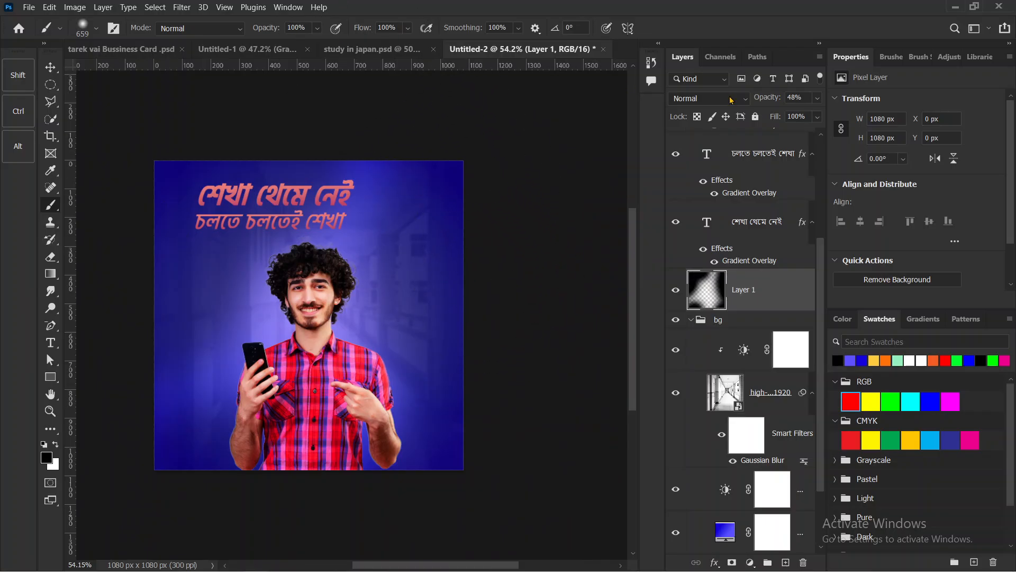
left_click_drag(765, 97, 772, 98)
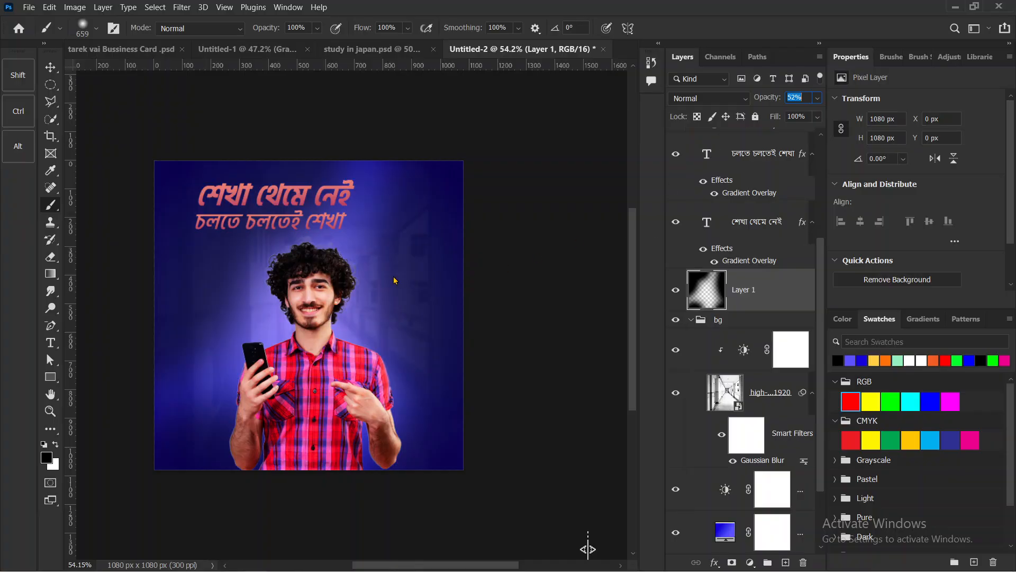
left_click_drag(769, 102, 772, 102)
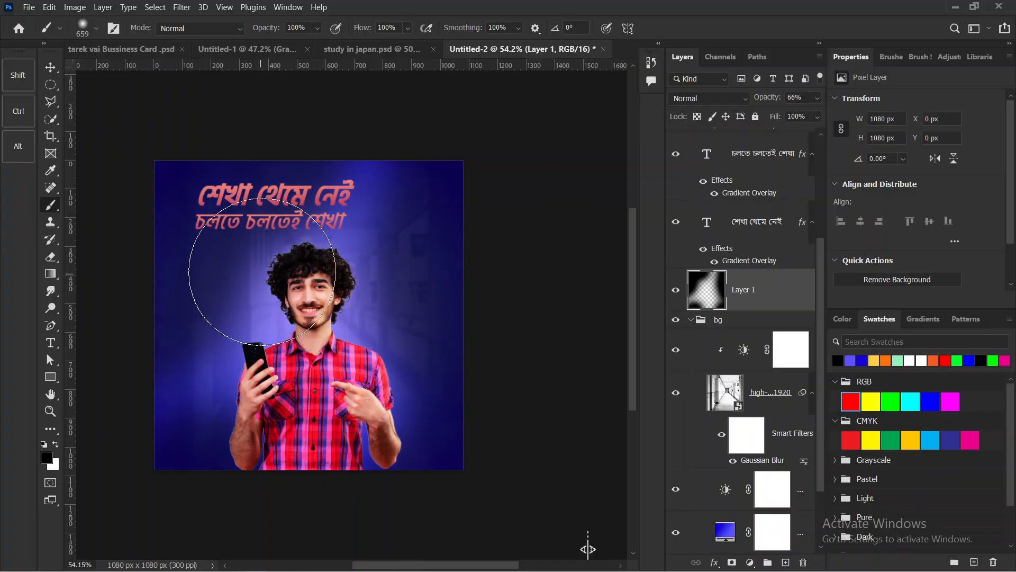
Clear Layer 1's shading around the man, leaving a dark vignette along the edges, and set the layer to Normal at 62% opacity.
left_click_drag(232, 249, 293, 237)
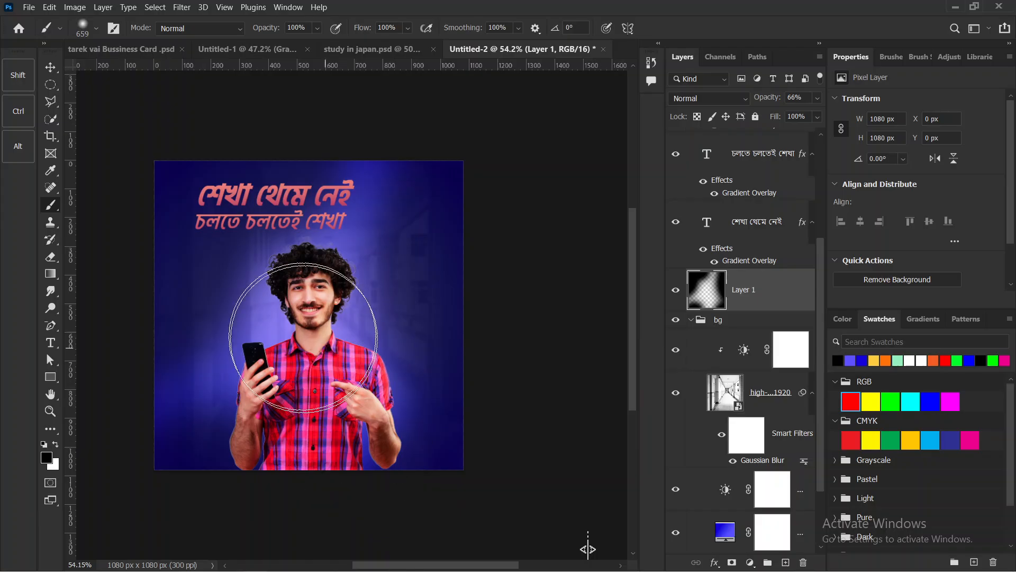
mouse_move(282, 286)
left_mouse_down()
mouse_move(328, 278)
mouse_move(349, 339)
mouse_move(315, 286)
mouse_move(296, 284)
mouse_move(273, 335)
mouse_move(285, 404)
mouse_move(283, 317)
mouse_move(305, 290)
mouse_move(314, 289)
mouse_move(332, 380)
left_mouse_up()
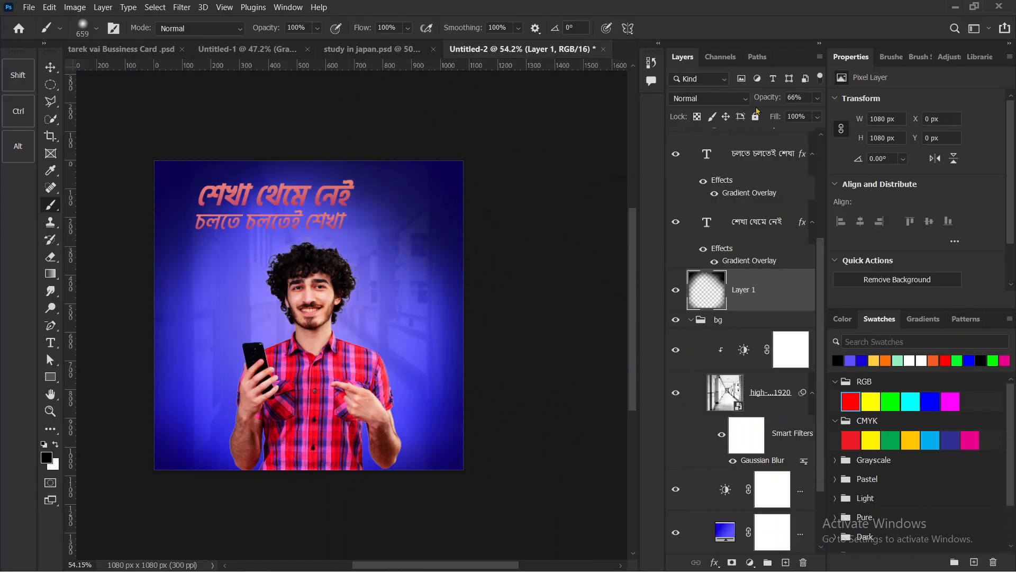
left_click_drag(798, 97, 755, 101)
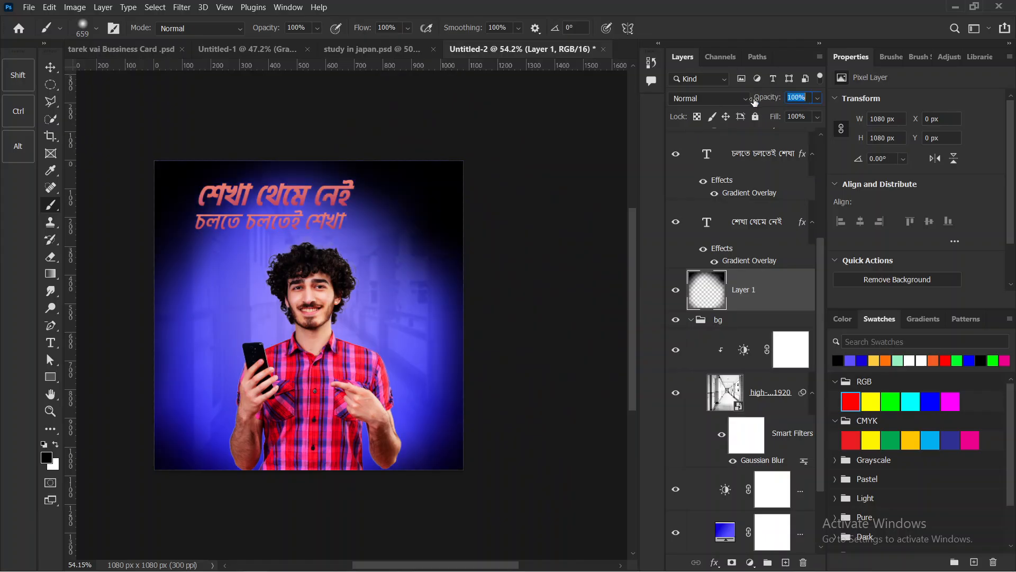
left_click(725, 100)
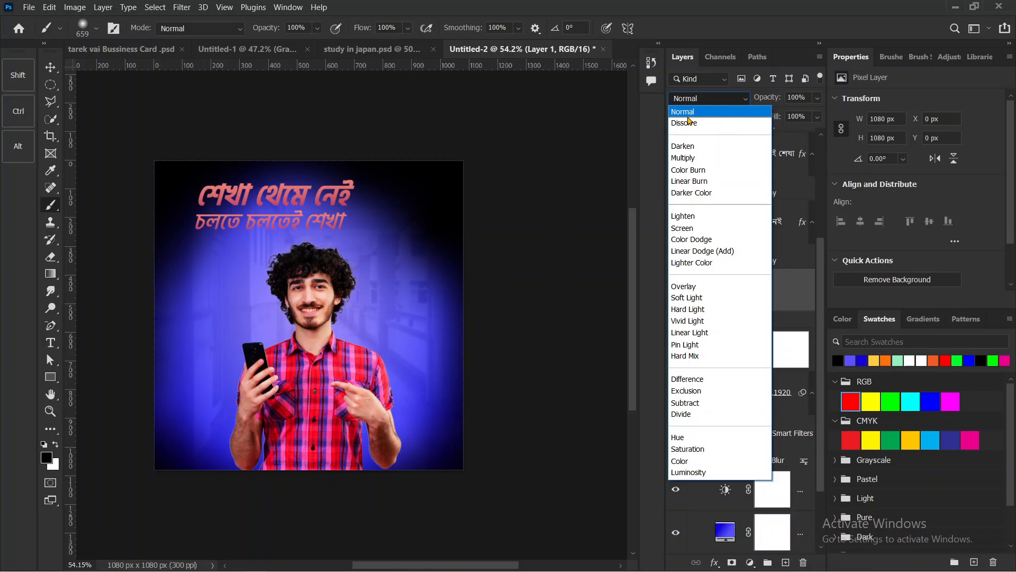
left_click(688, 113)
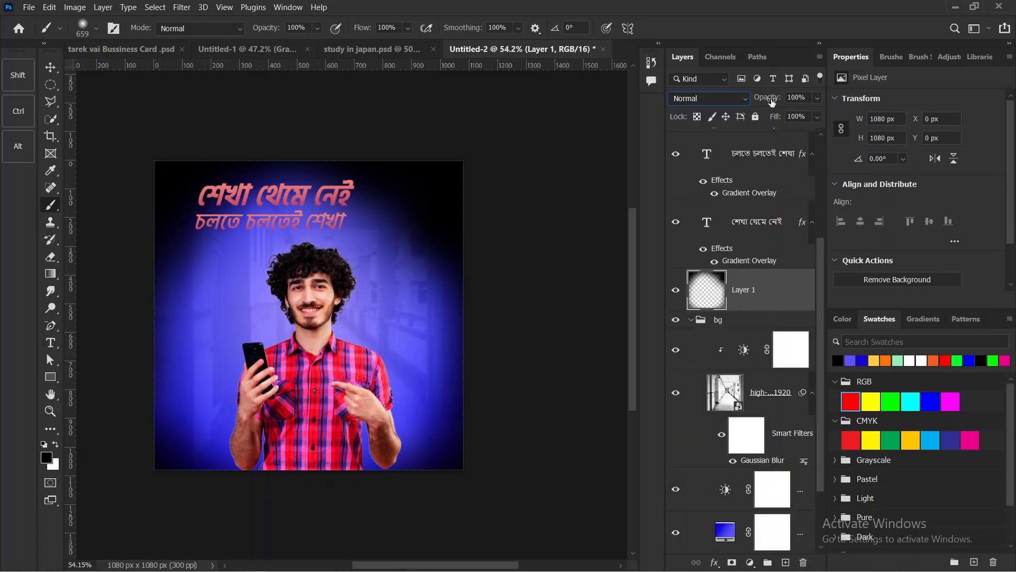
left_click_drag(755, 101, 741, 101)
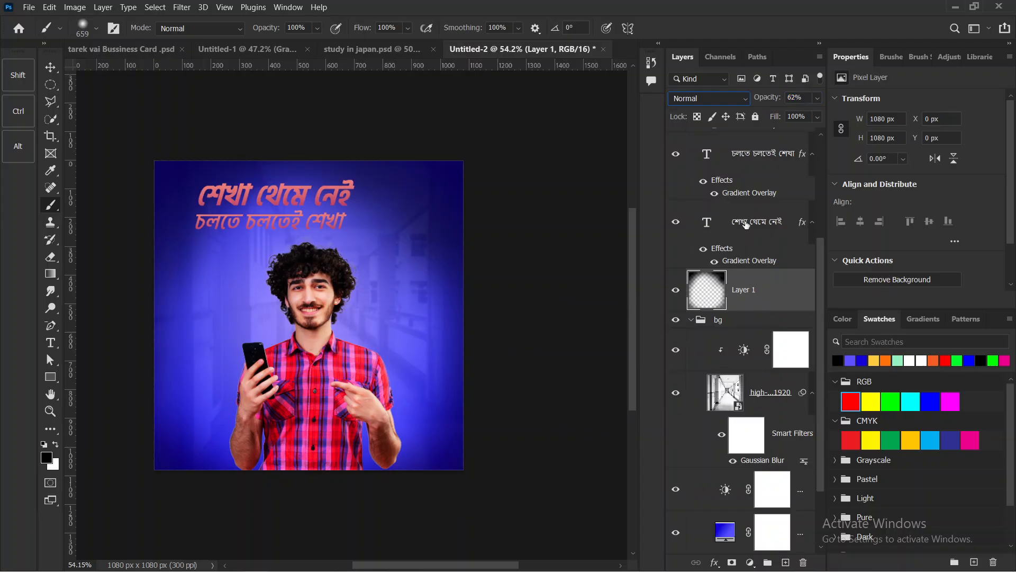
Switch to the Move tool and collapse the bg group.
key("v")
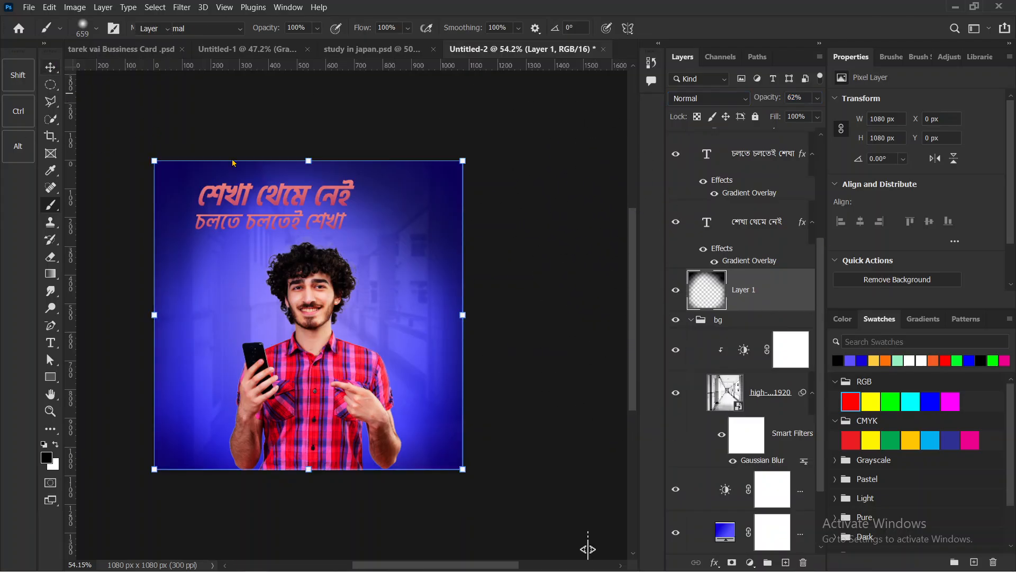
left_click(695, 325)
left_click(691, 321)
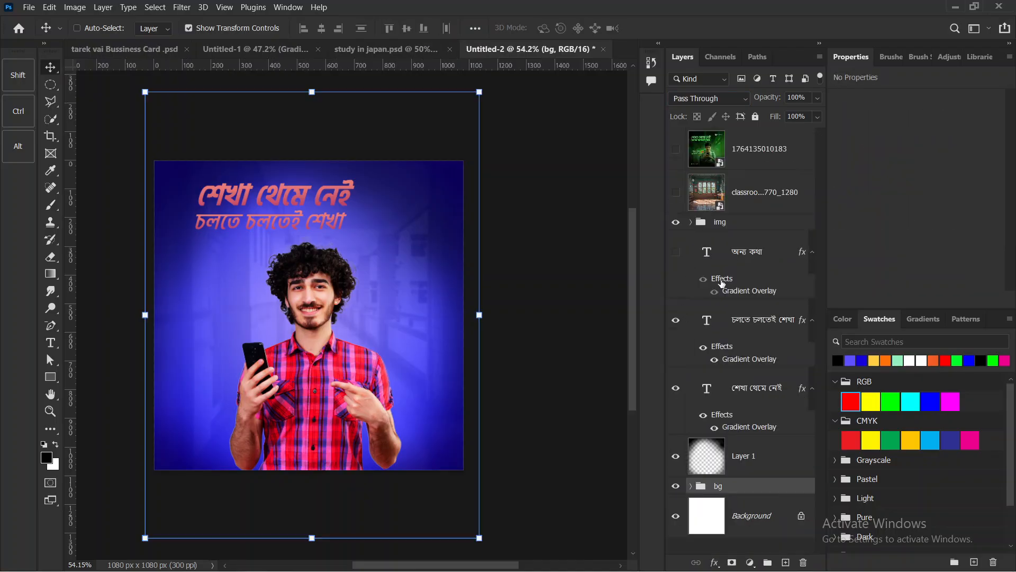
Move both headline lines together slightly down and left, and compare their placement with the green reference poster.
left_click(726, 341)
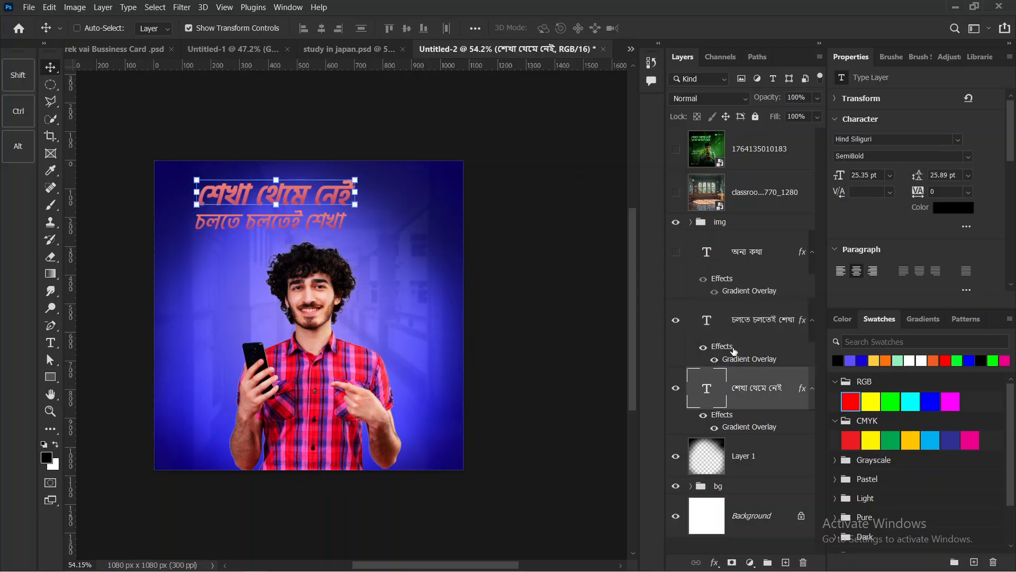
left_click(727, 332, "shift")
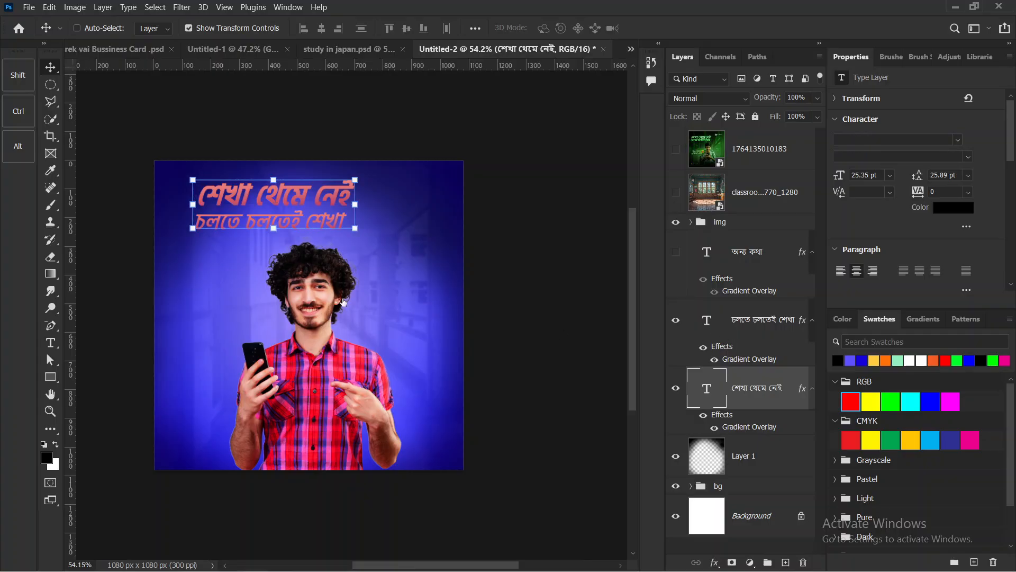
left_click_drag(327, 226, 312, 243)
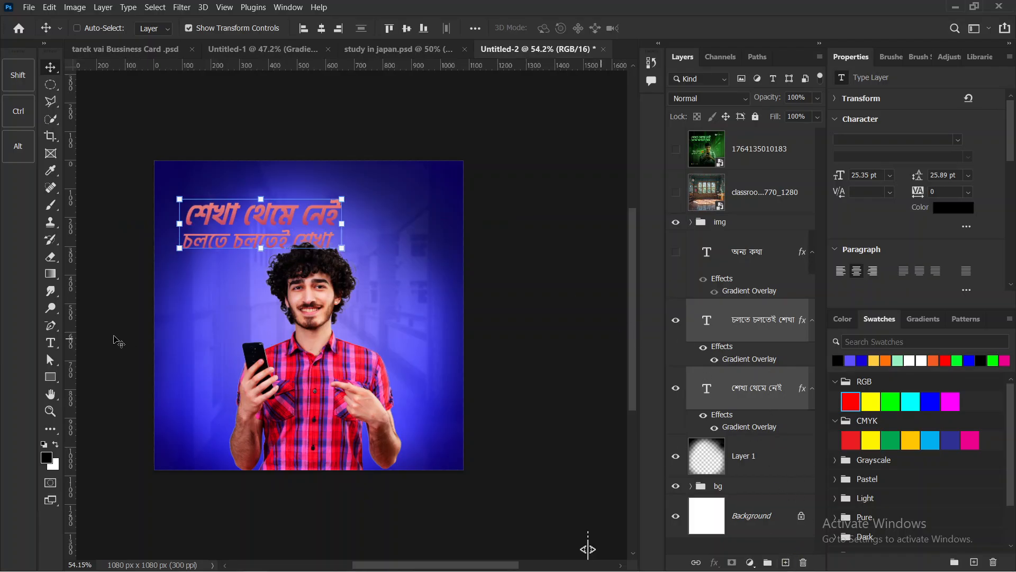
left_click(677, 150)
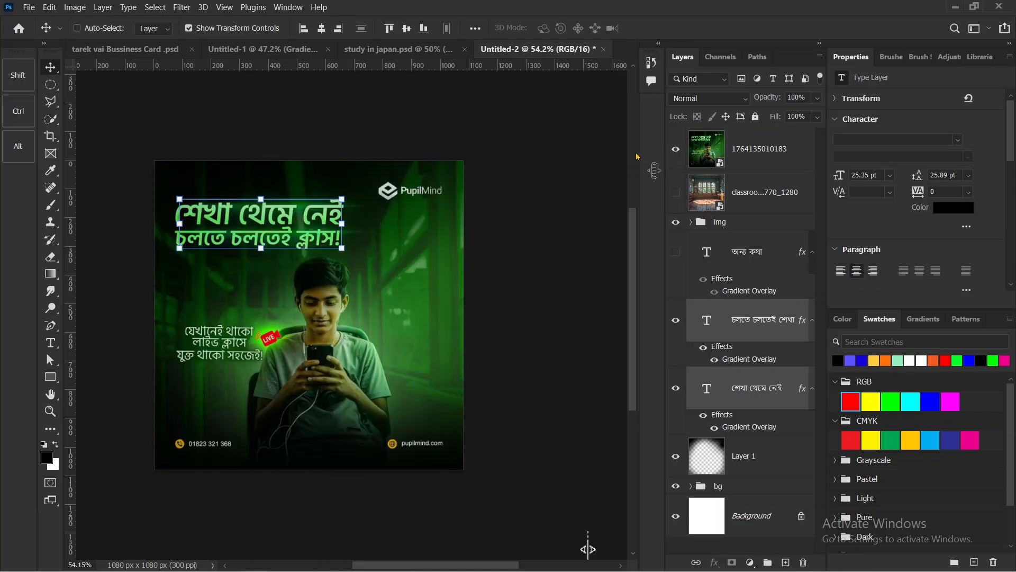
left_click(676, 153)
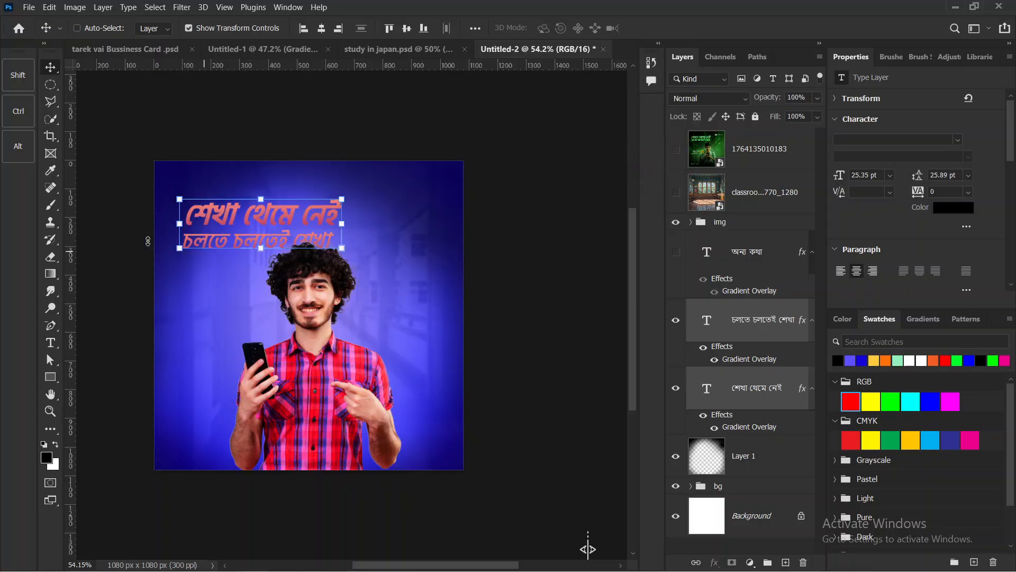
left_click(51, 343)
left_click(191, 342)
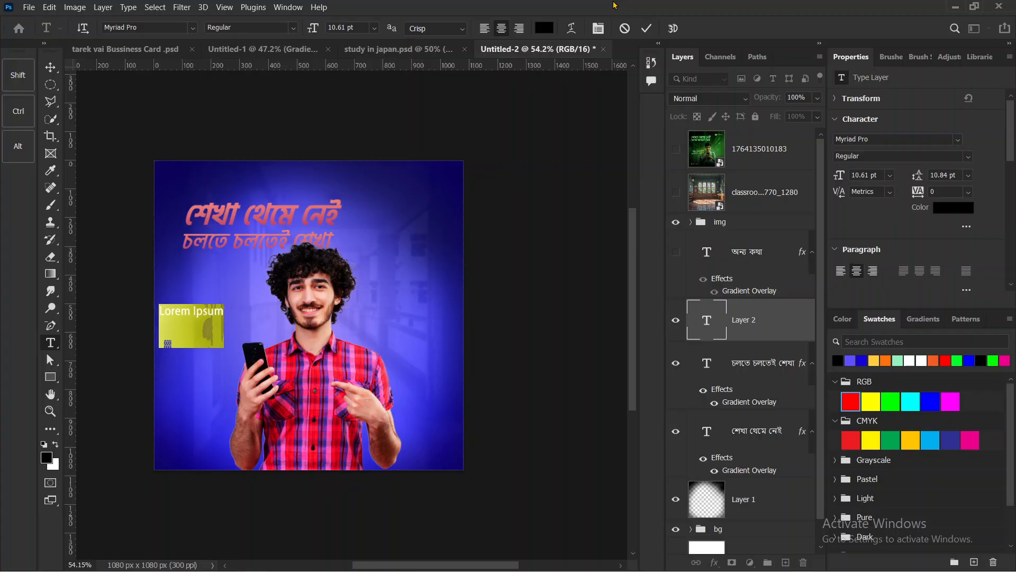
type("N")
key("ctrl+a")
key("BackSpace")
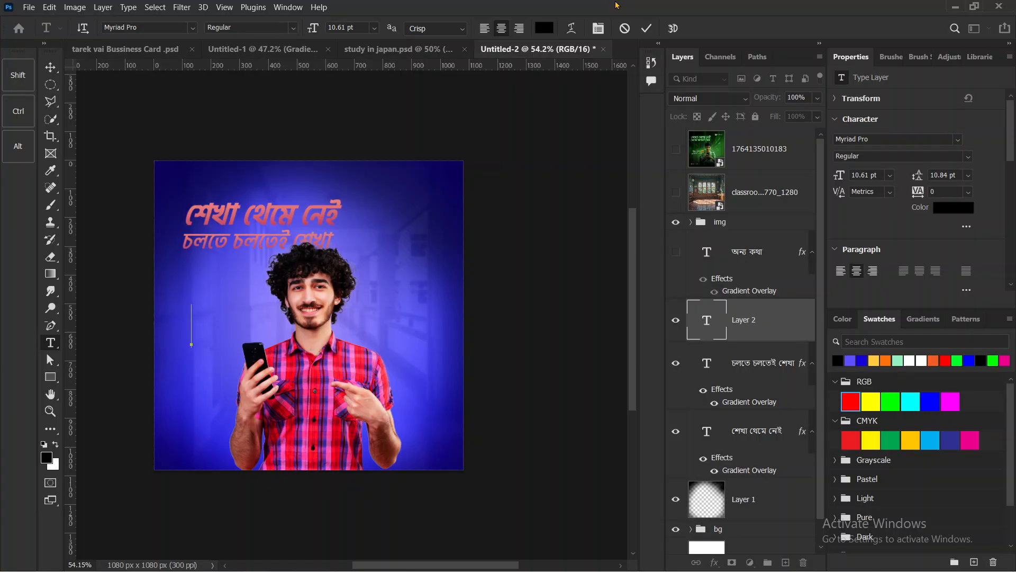
key("Escape")
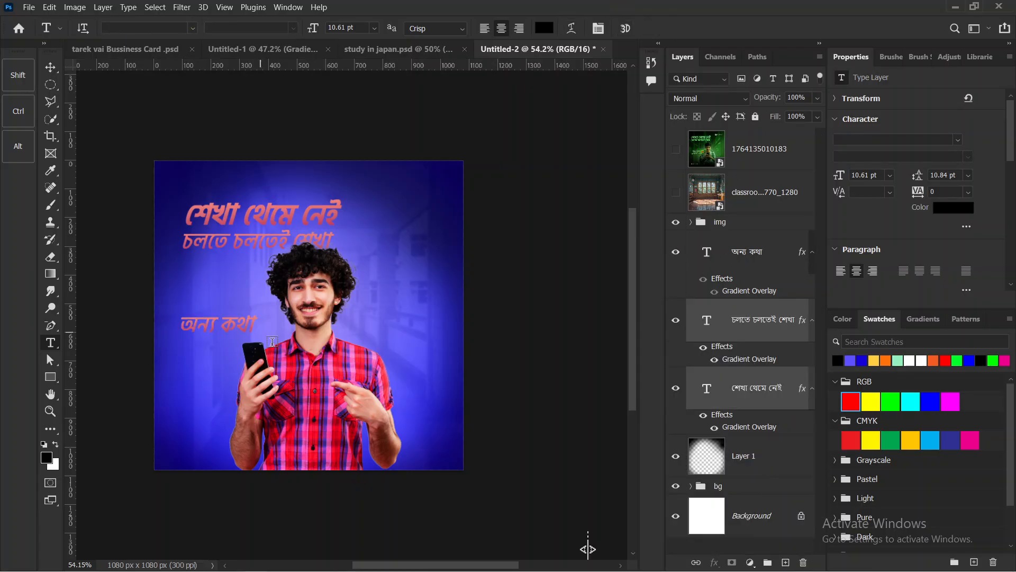
Delete the leftover অন্য কথা text layer.
left_click(202, 322)
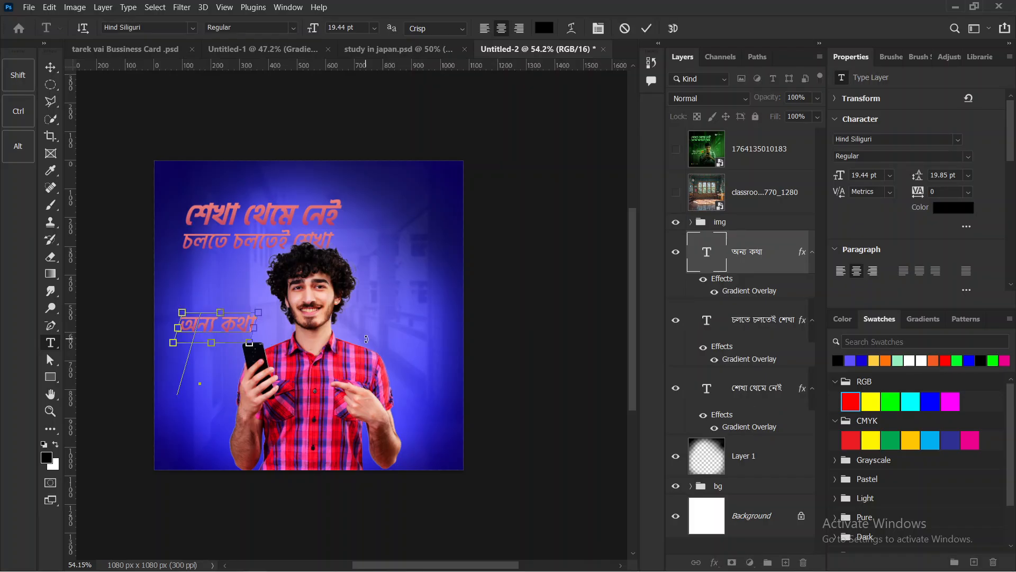
key("ctrl+a")
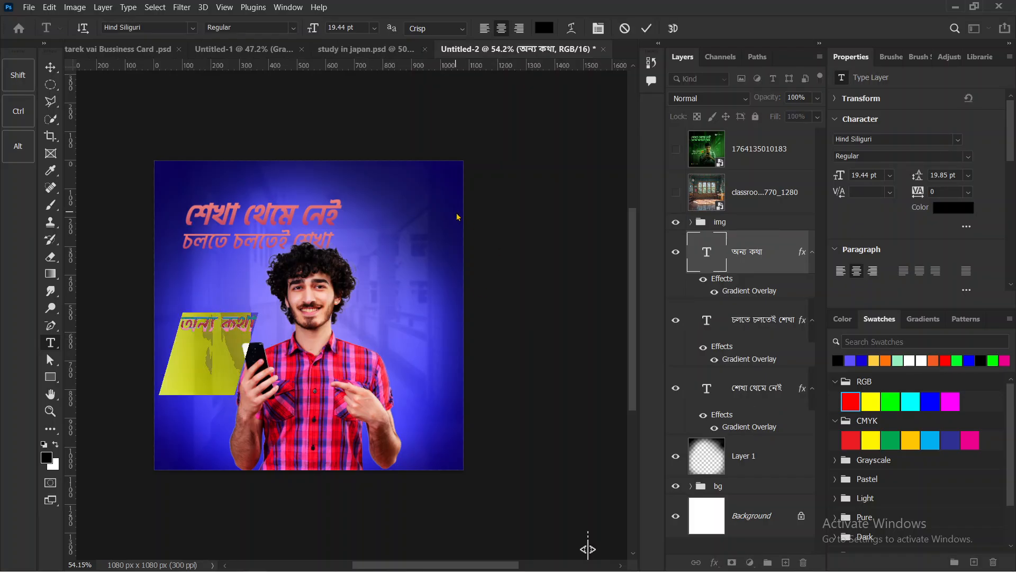
left_click(629, 26)
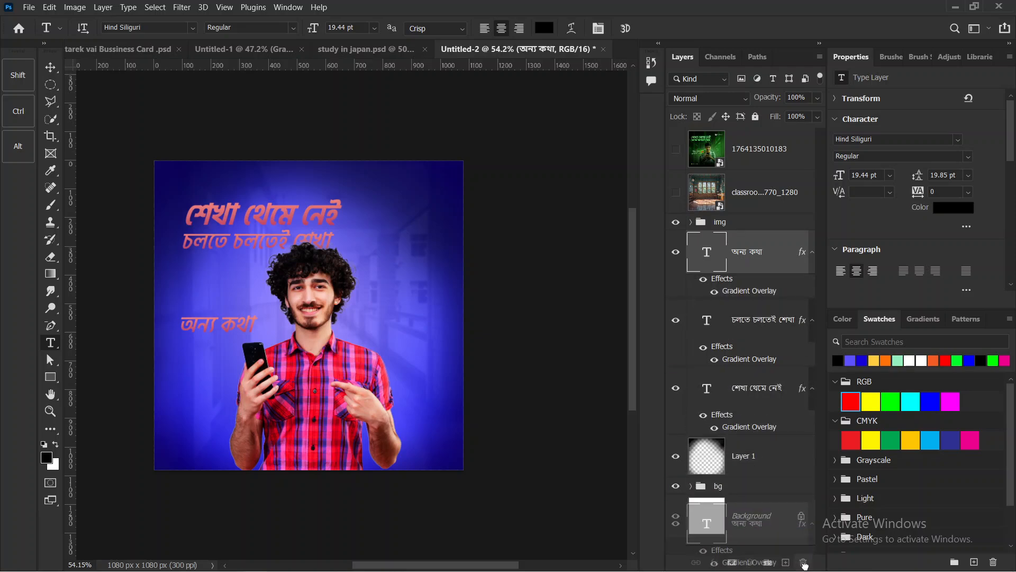
key("Delete")
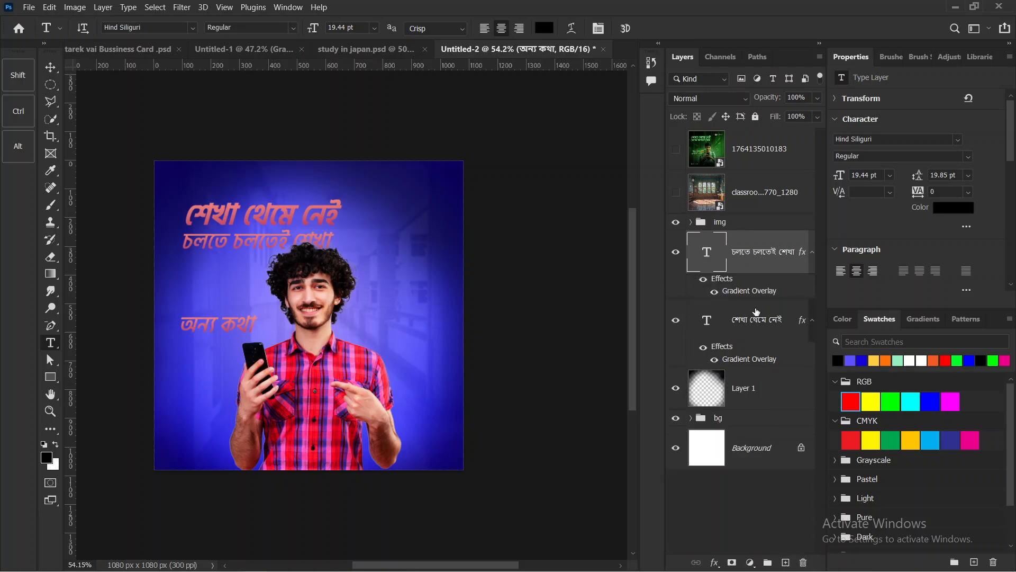
Start a new Hind Siliguri text layer below the headline, and check the supporting text's wording in the green reference poster.
left_click_drag(165, 257, 226, 285)
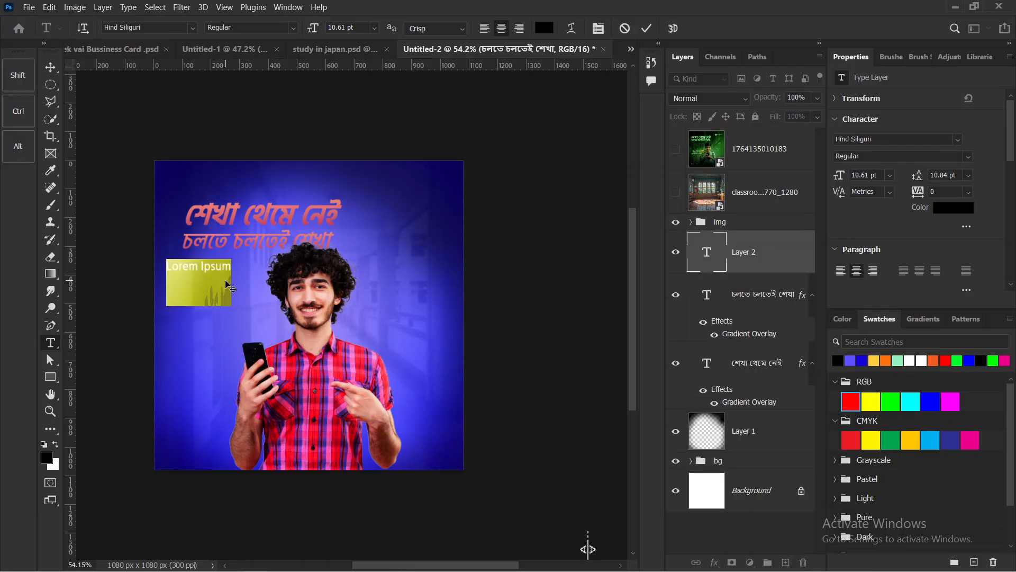
type("সে")
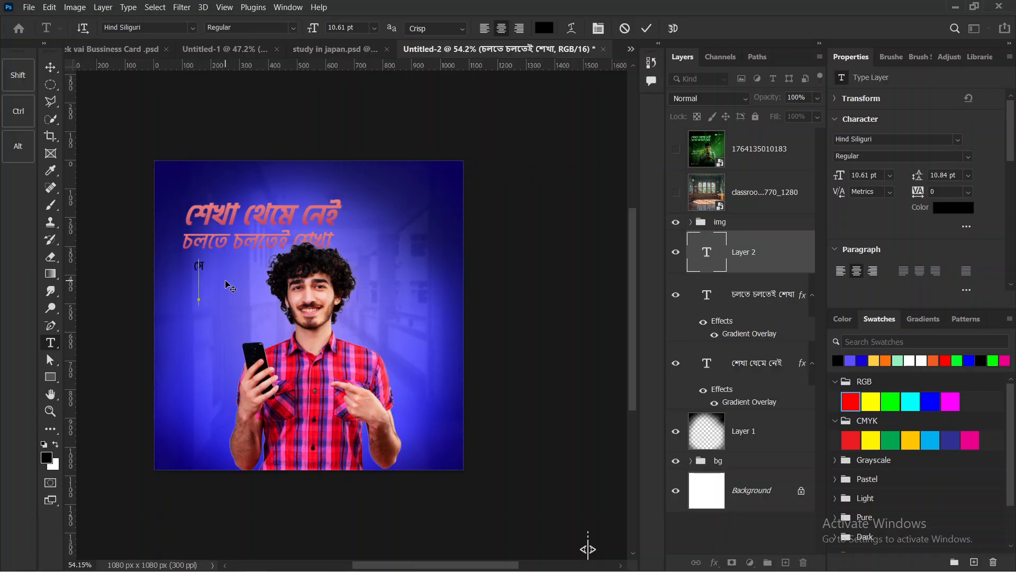
left_click(677, 152)
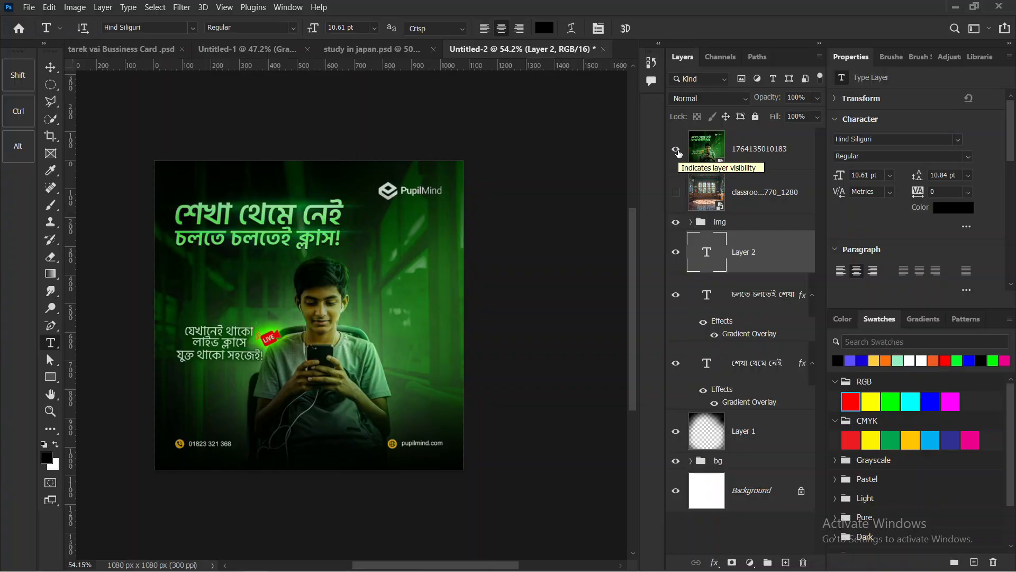
left_click(678, 153)
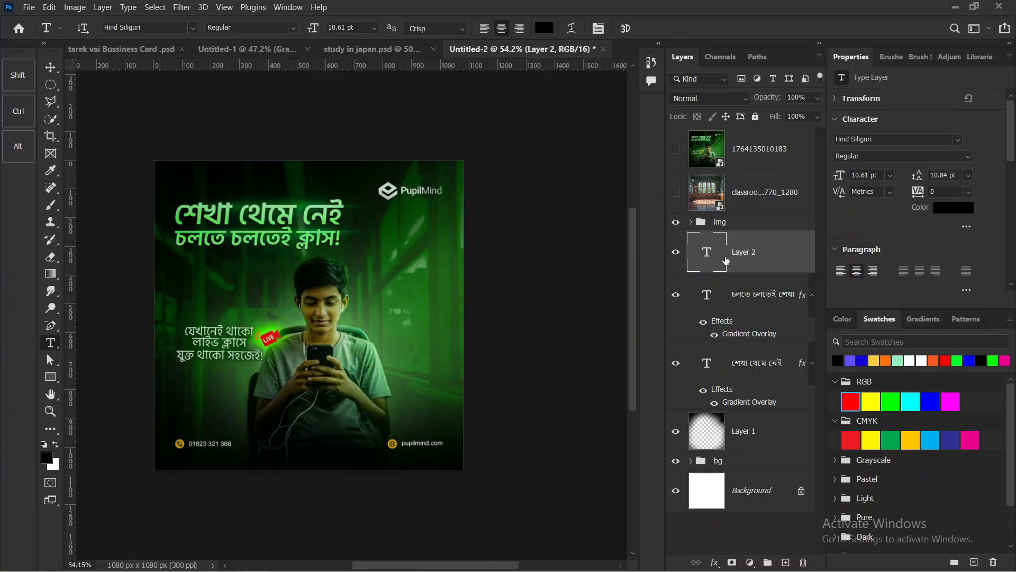
double_click(707, 260)
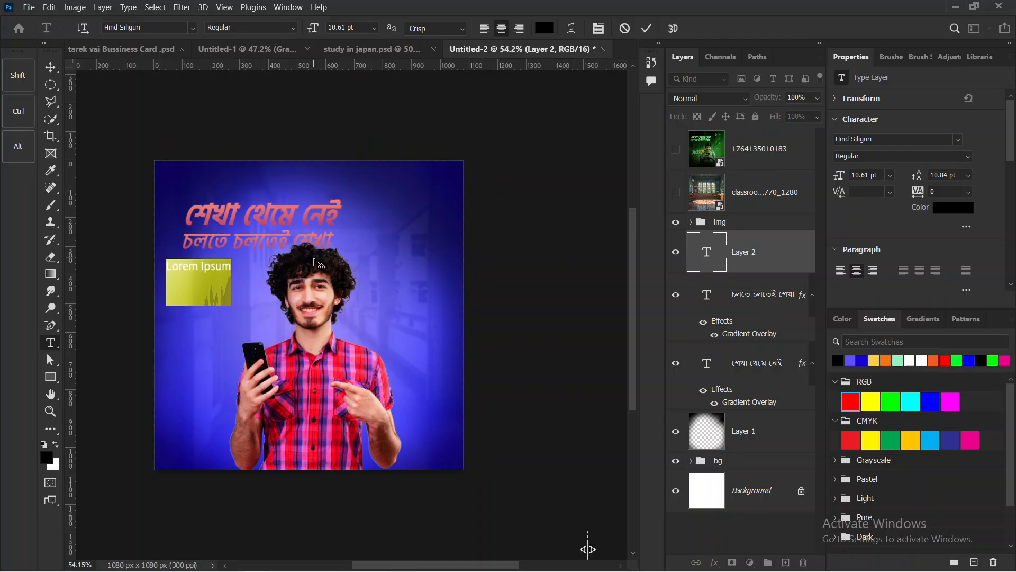
type("ও")
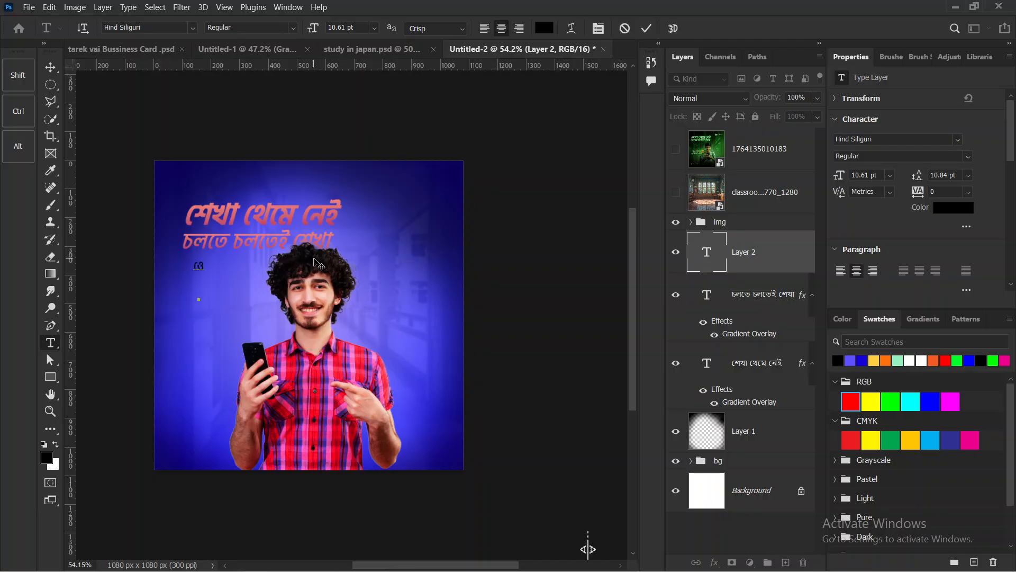
key("BackSpace")
key("BackSpace")
type("ও")
key("BackSpace")
type("ও")
key("BackSpace")
type("(Q=")
key("BackSpace")
key("BackSpace")
key("BackSpace")
type("০১৭০")
key("Left")
key("Left")
key("BackSpace")
key("BackSpace")
type("ও")
key("BackSpace")
type("াে")
key("BackSpace")
key("BackSpace")
key("BackSpace")
type("াে")
key("BackSpace")
key("BackSpace")
key("BackSpace")
key("super")
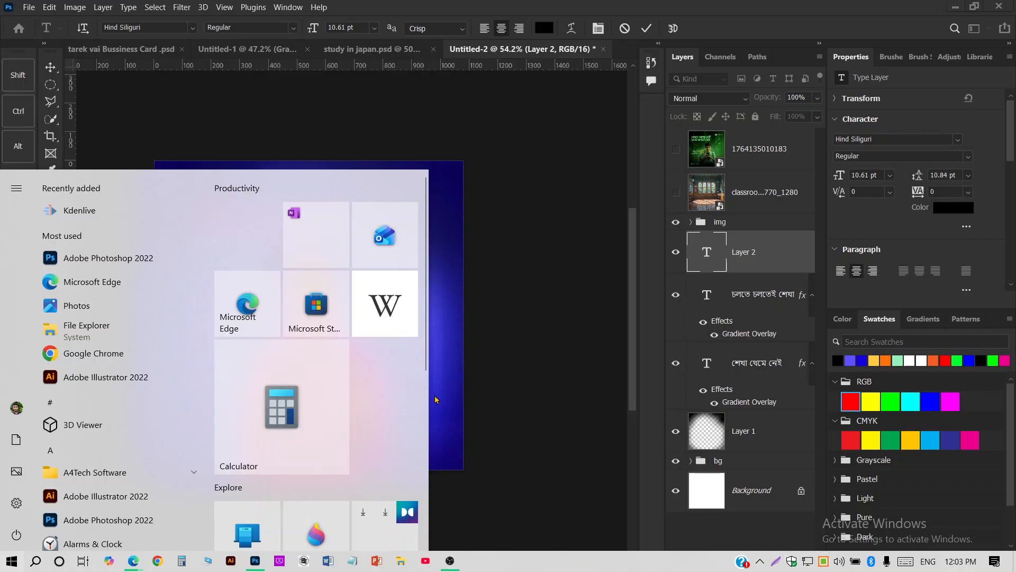
left_click(451, 563)
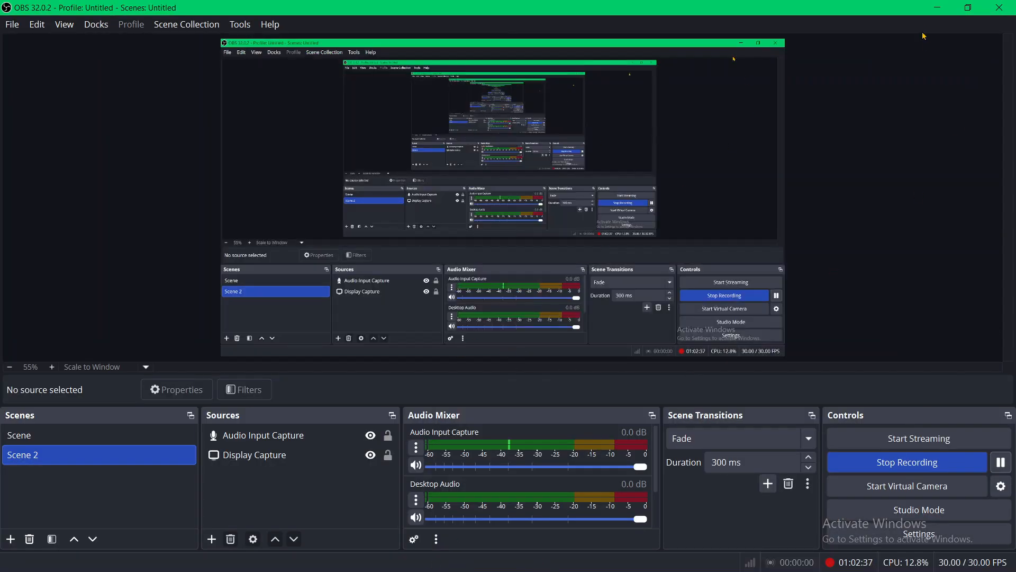
left_click(937, 8)
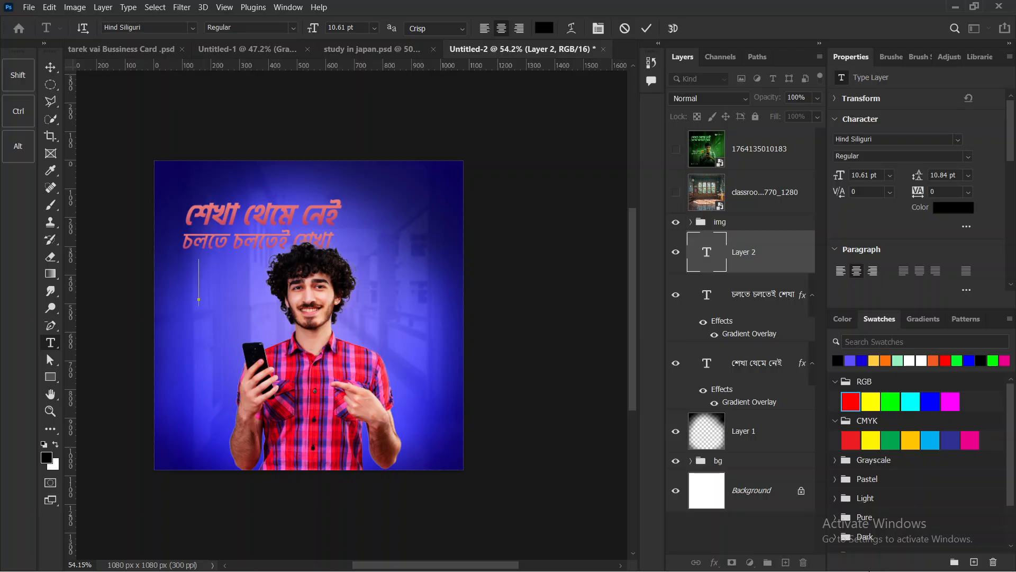
Switch the on-screen keyboard to the Bangla (Bangladesh) layout and turn off Caps Lock.
key("super")
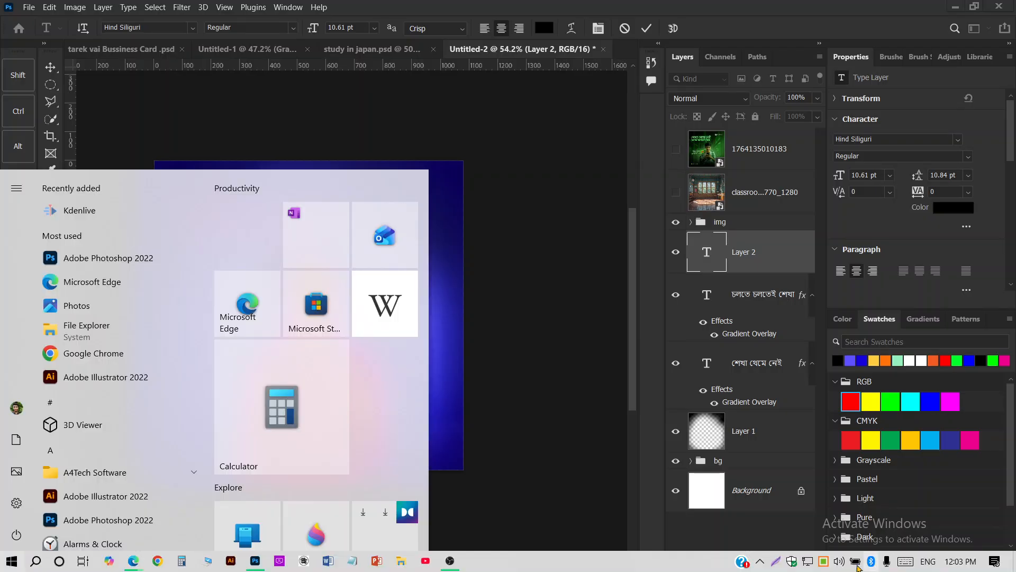
left_click(903, 563)
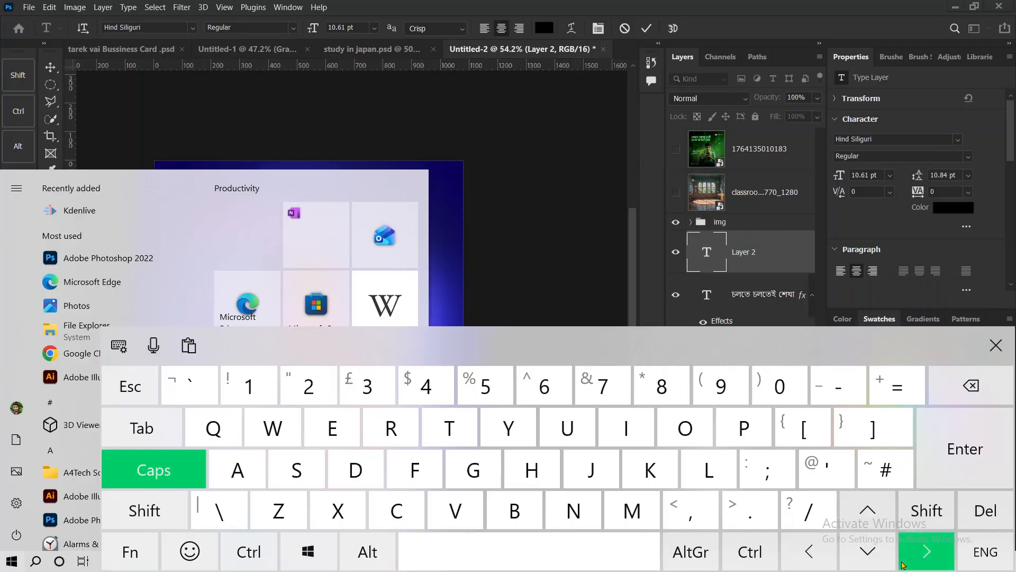
left_click(982, 552)
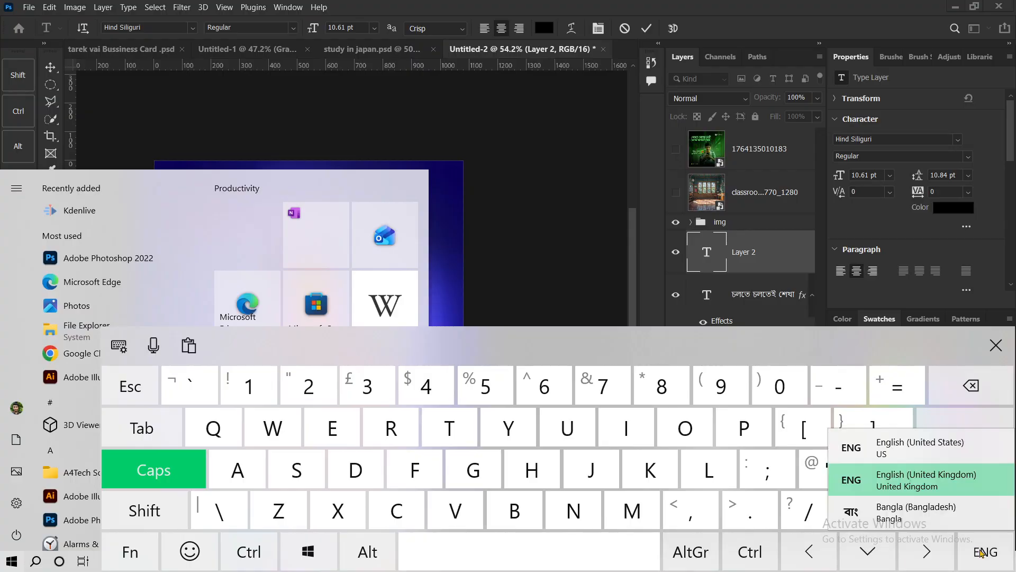
left_click(916, 511)
left_click(470, 148)
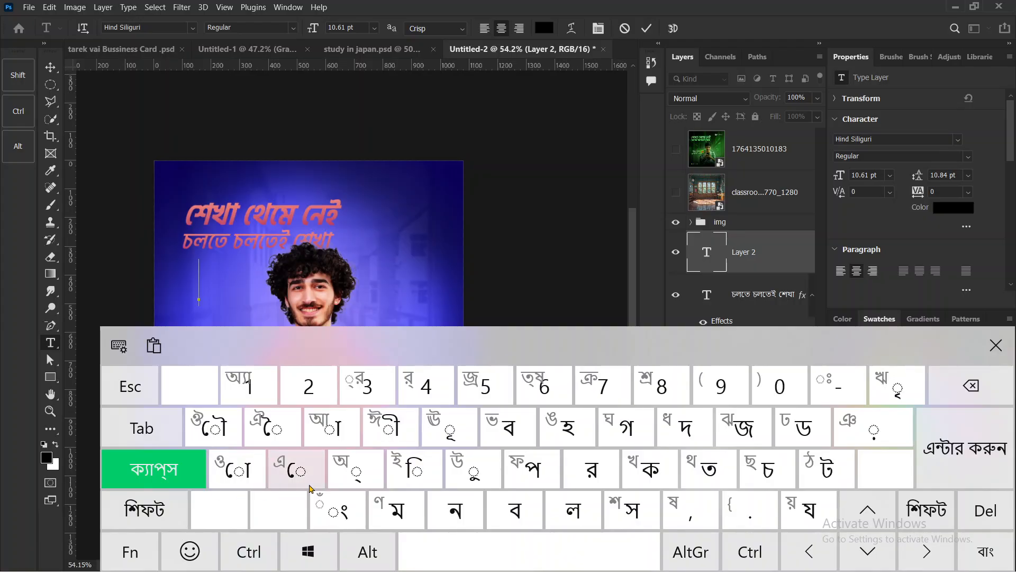
left_click(164, 476)
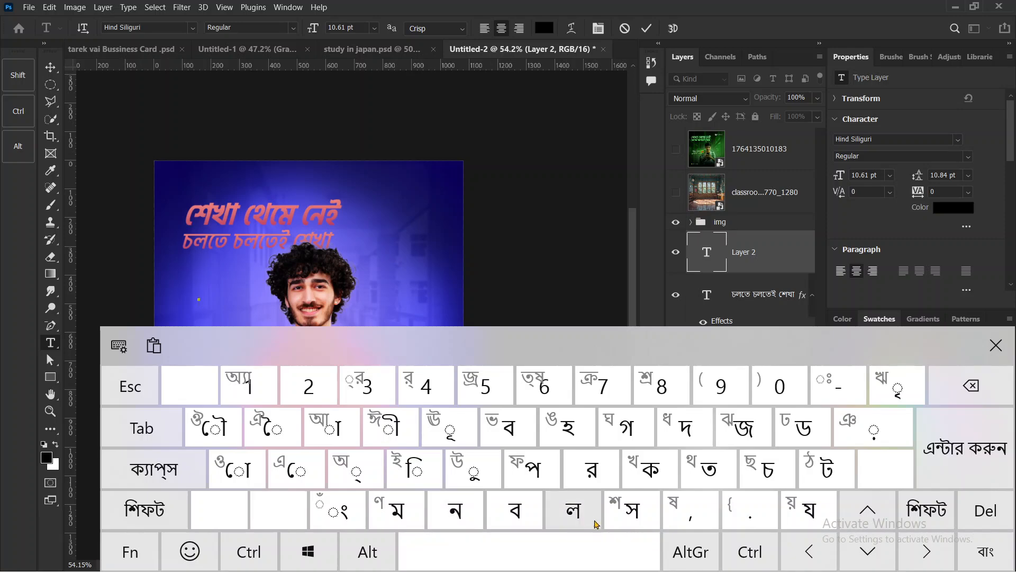
Set the input language to English (United States) and close the on-screen keyboard.
left_click(973, 564)
left_click(907, 444)
left_click(995, 345)
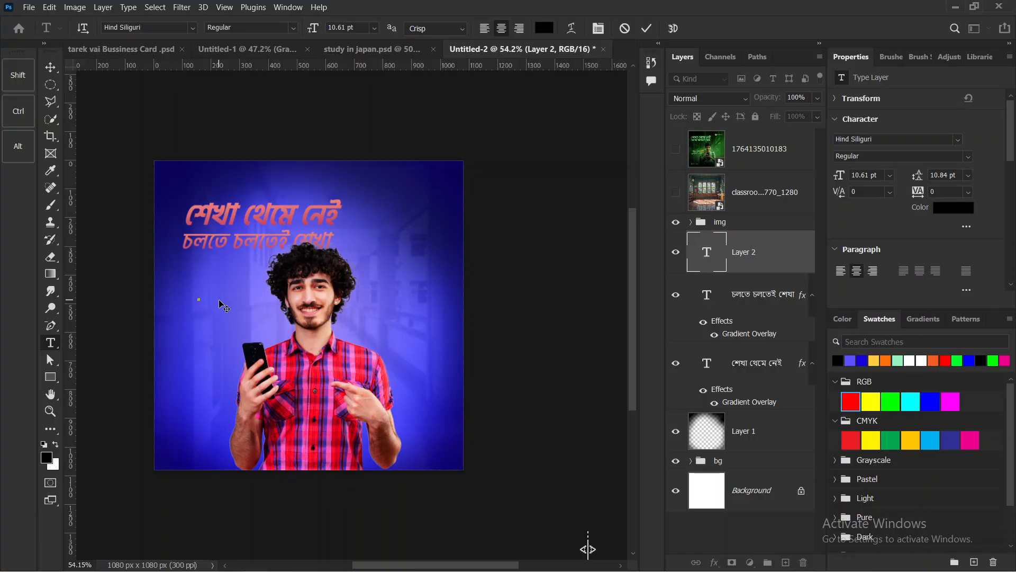
Enter যেখানেই থাক as the first supporting line below the headline and commit the text.
type("যেকখানেই থাক")
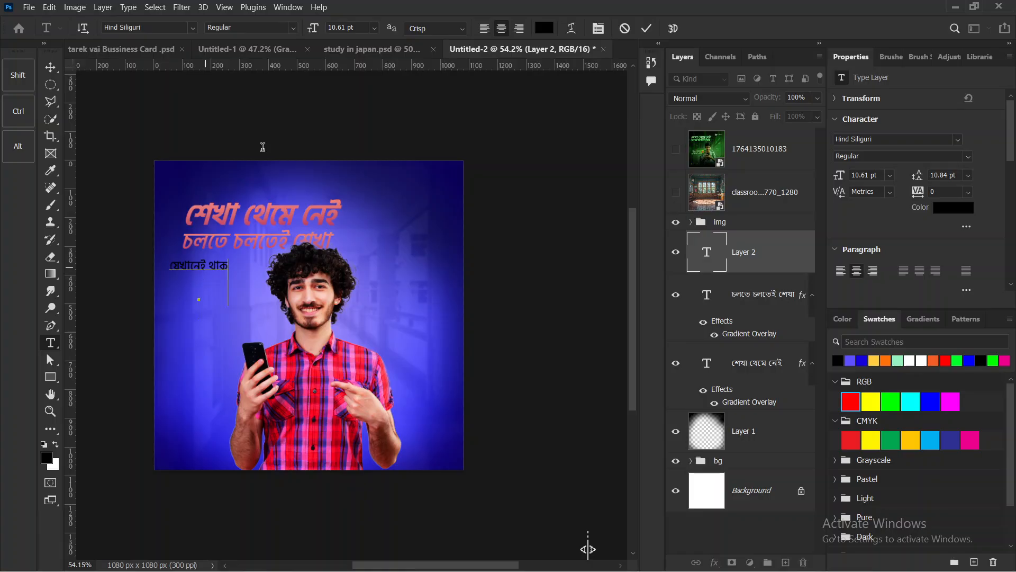
left_click(588, 549)
key("v")
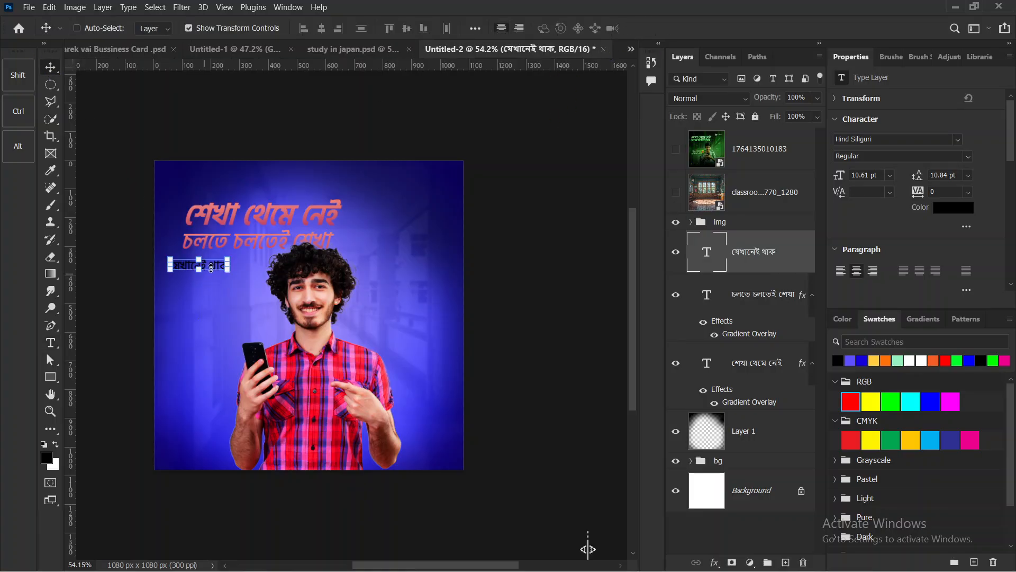
Duplicate the যেখানেই থাক line just below itself and replace the copy's text with লাইভ ক্লাসে.
left_click_drag(217, 293, 209, 284)
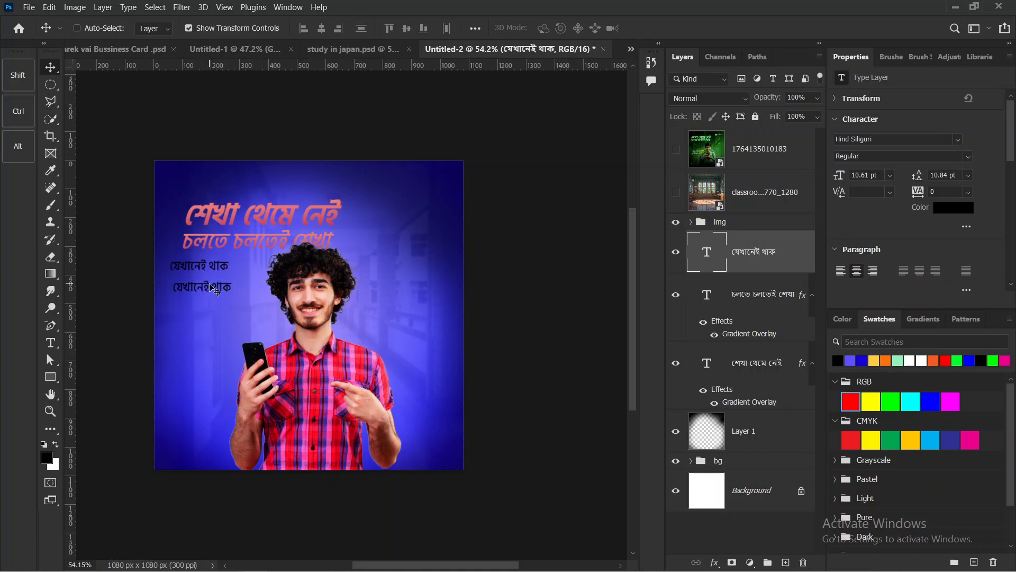
double_click(227, 284)
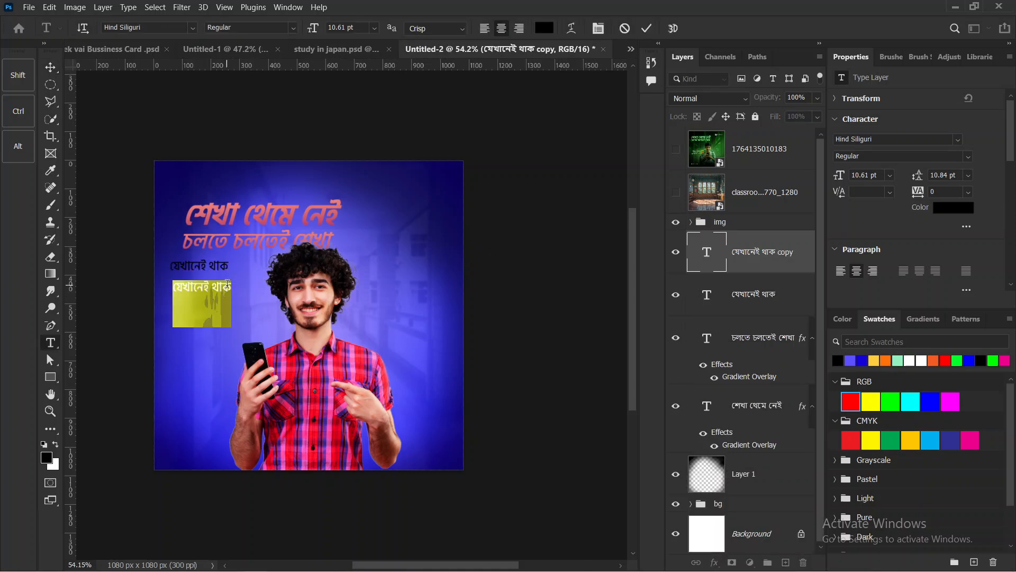
type("লাইব")
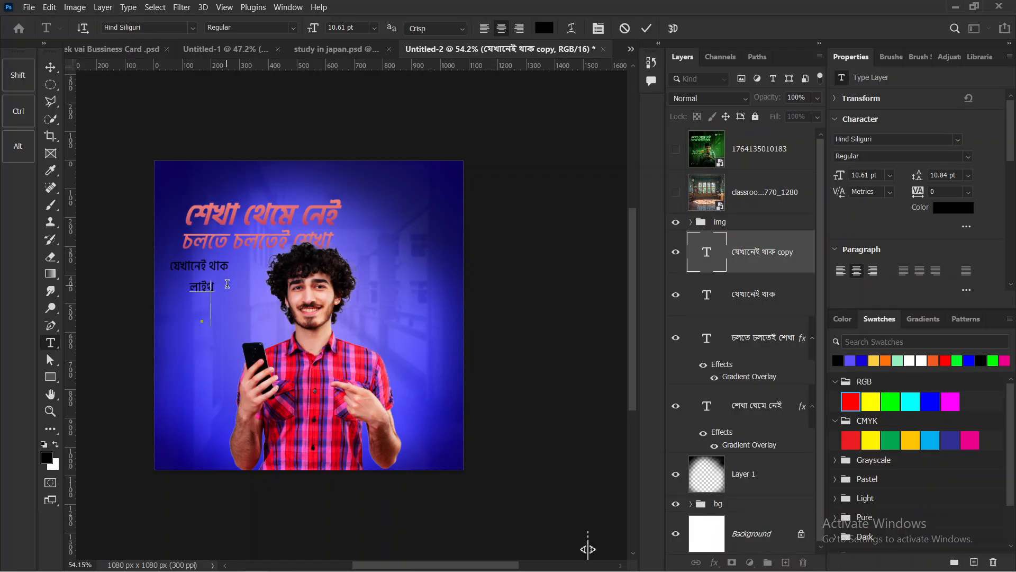
key("BackSpace")
type("ভ")
type(" ক্লা")
type("সে")
Extend the copied line with যুক্ত থাক so it reads লাইভ ক্লাসে যুক্ত থাক, and commit the text.
type("র")
type("ুক্ত")
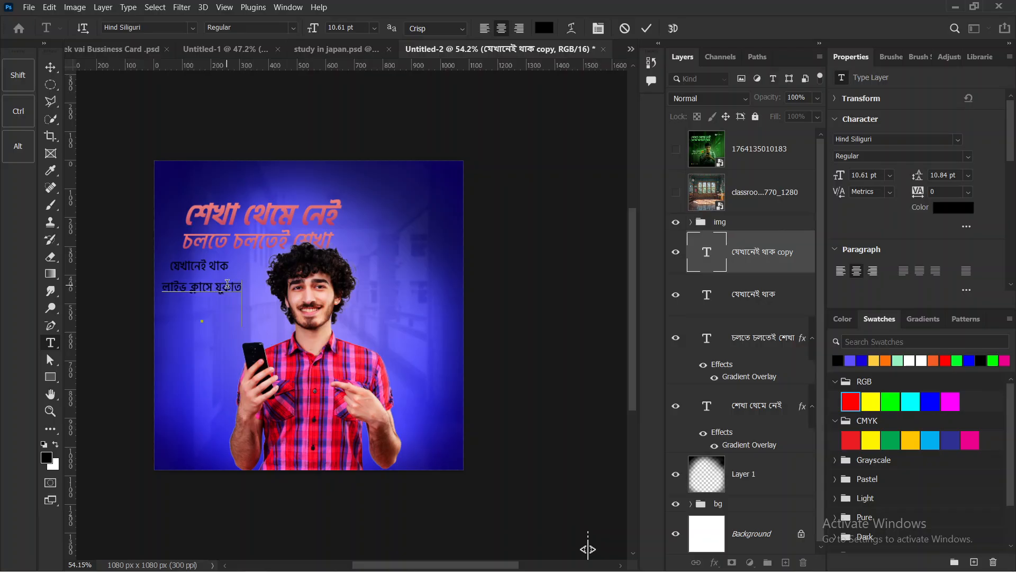
key("BackSpace")
key("BackSpace")
key("BackSpace")
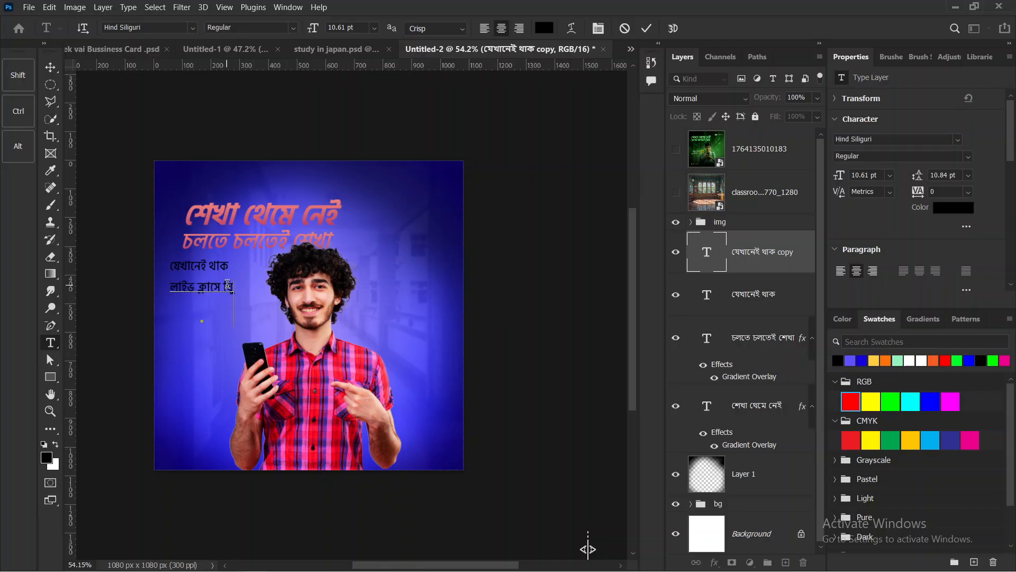
key("BackSpace")
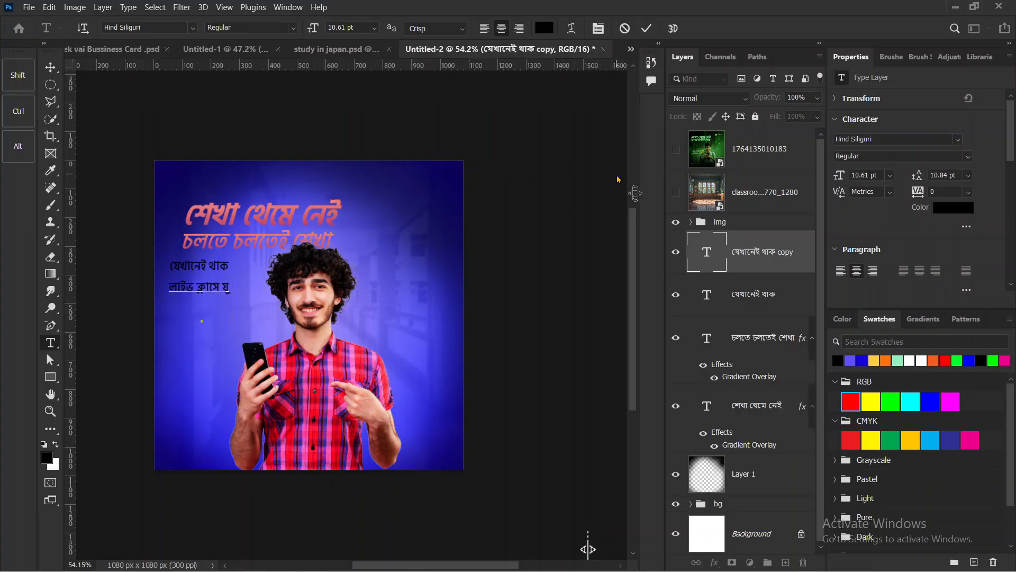
key("BackSpace")
key("BackSpace")
key("BackSpace")
key("BackSpace")
type("য")
type("ুক")
type("াত")
key("BackSpace")
key("BackSpace")
key("BackSpace")
key("BackSpace")
type("ক্ত থাক")
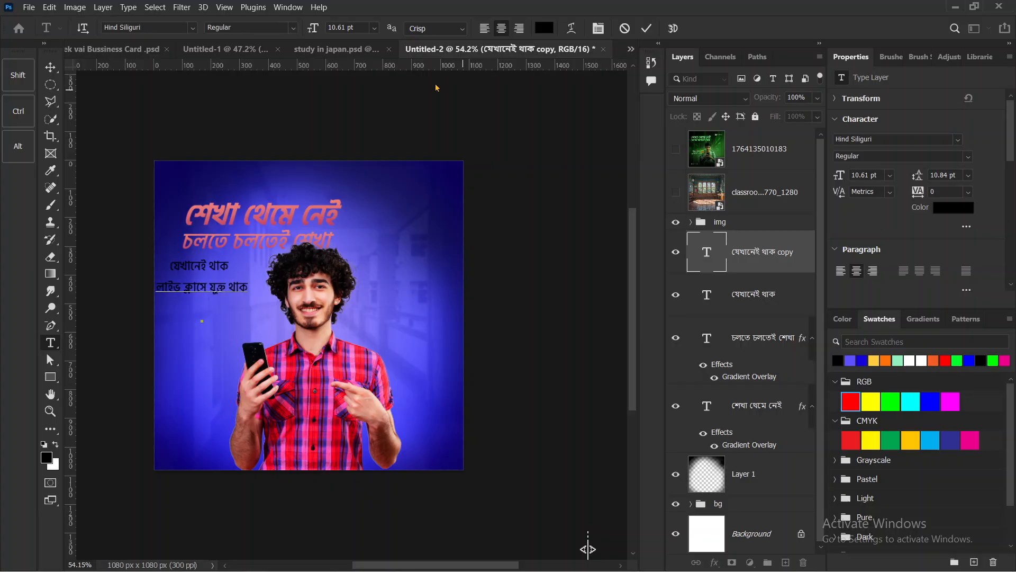
left_click(646, 29)
Move both supporting lines together about 54 px right and 134 px down beside the man, and align their horizontal centres.
key("v")
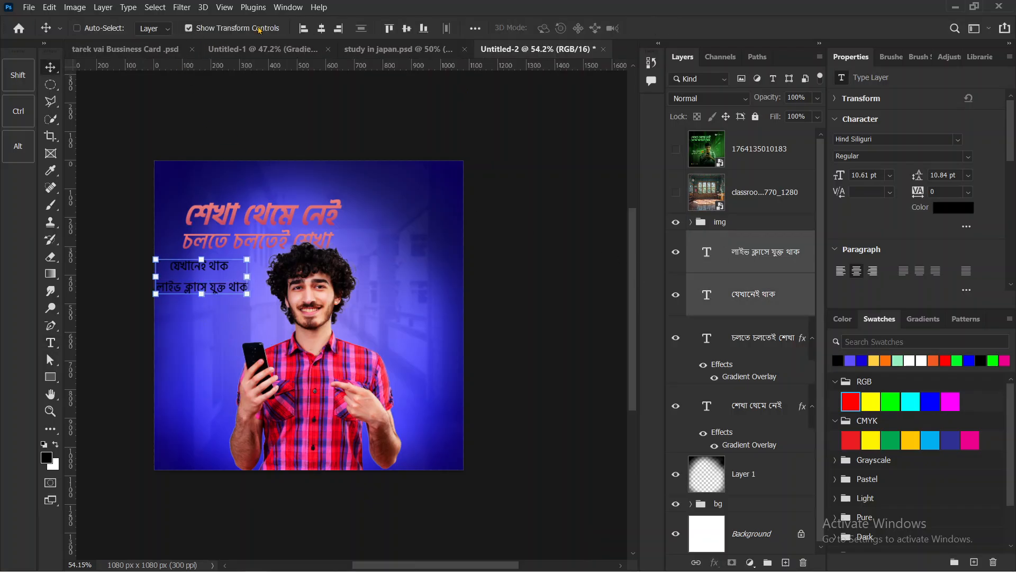
left_click(306, 29)
left_click_drag(230, 292, 247, 329)
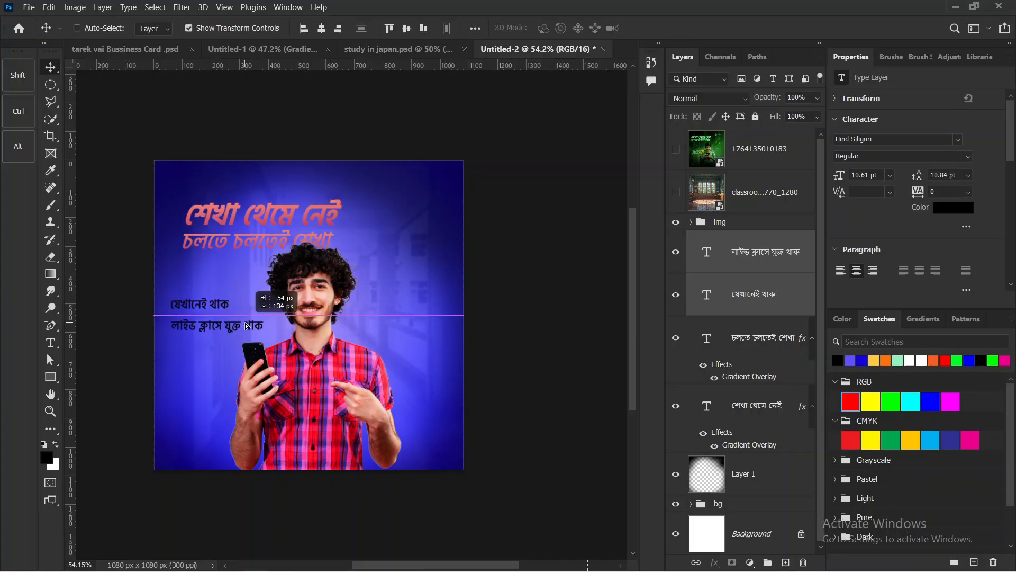
left_click(319, 29)
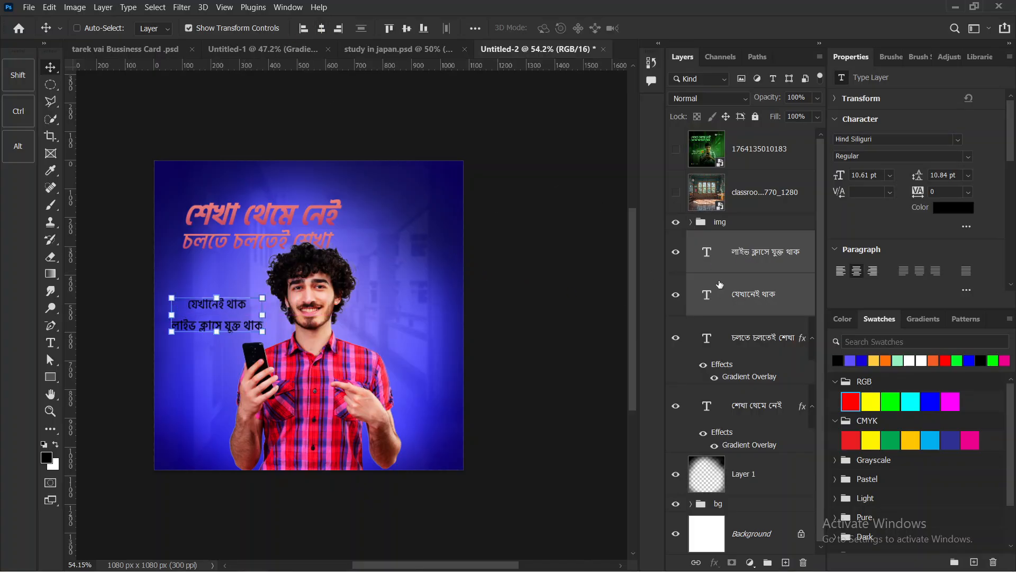
Nudge the যেখানেই থাক line down closer to the line beneath it, and select both supporting lines.
left_click(744, 307)
left_click(745, 307)
key("shift+Down")
key("shift+Down")
left_click(745, 256, "shift")
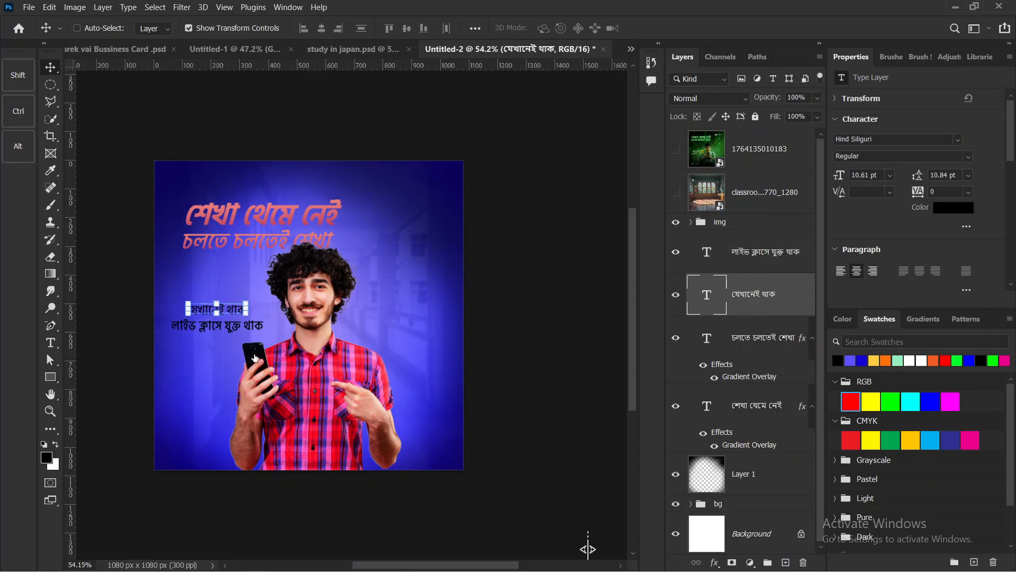
Scale both supporting text lines up to about 107.5% and commit the transform.
left_click_drag(263, 319, 270, 323)
left_click(701, 28)
Move the img group with the man about 50 px right and 20 px down, clear of the supporting text.
left_click(733, 222)
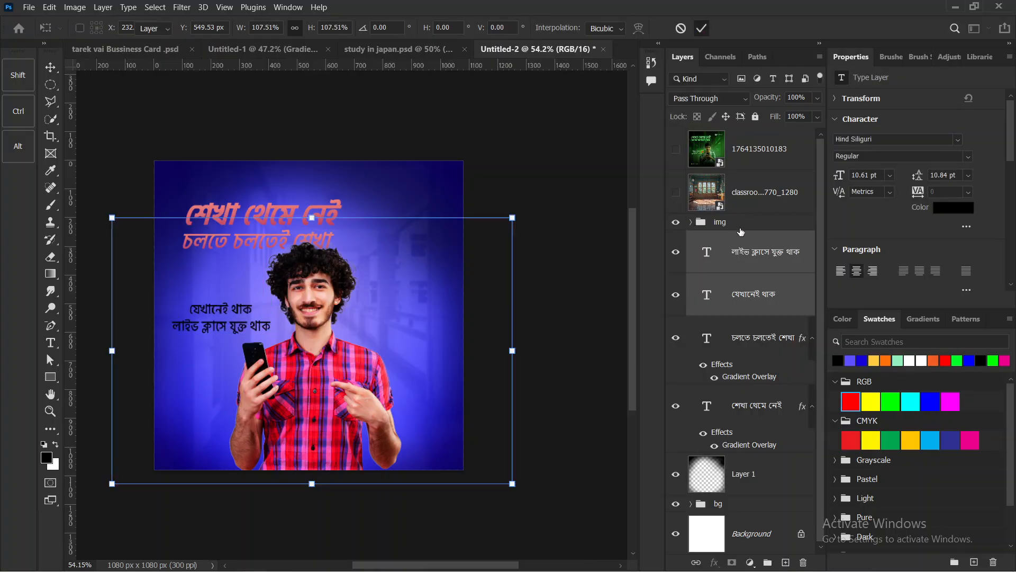
key("shift+Right")
key("shift+Right")
key("shift+Right")
key("shift+Right")
key("shift+Down")
key("shift+Down")
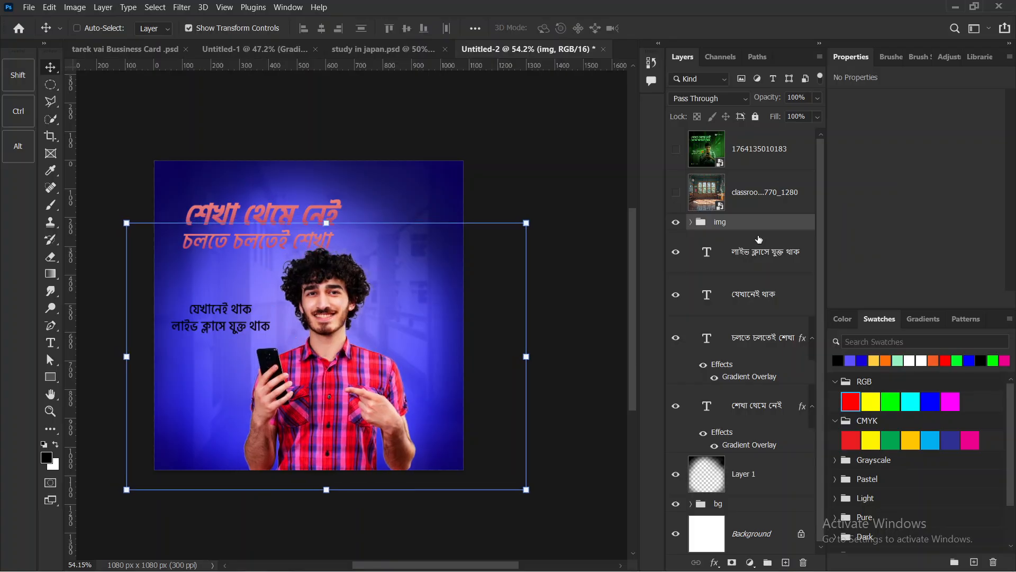
Move both supporting lines together about 28 px right and 28 px down, and compare their placement with the green reference.
left_click(737, 286)
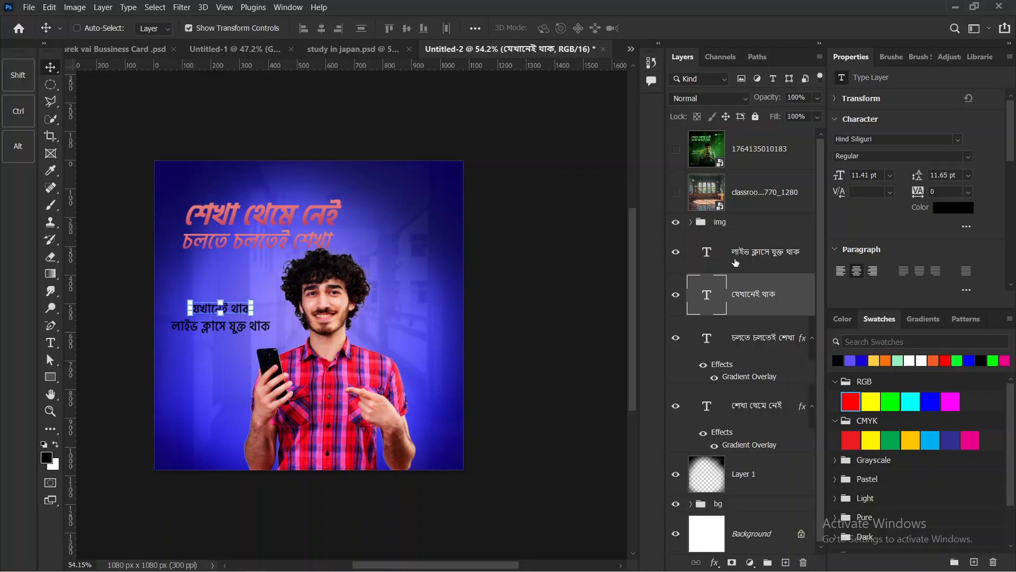
left_click_drag(246, 321, 254, 330)
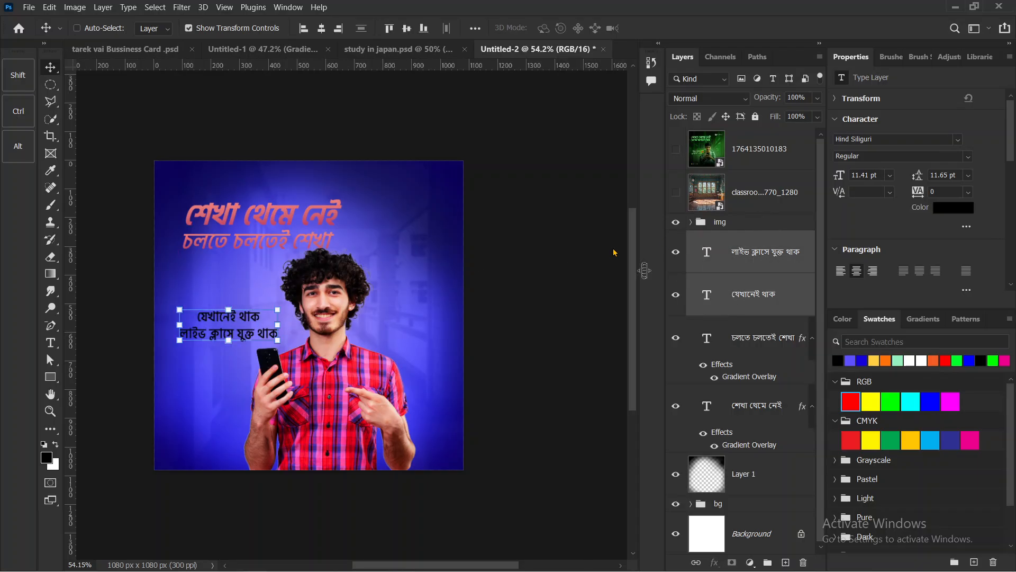
left_click(676, 149)
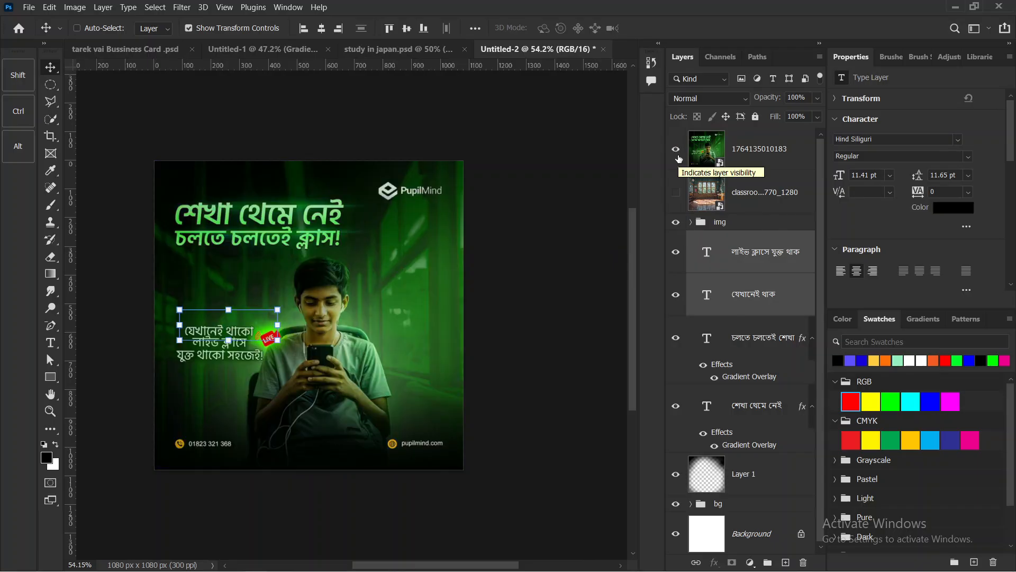
left_click(679, 157)
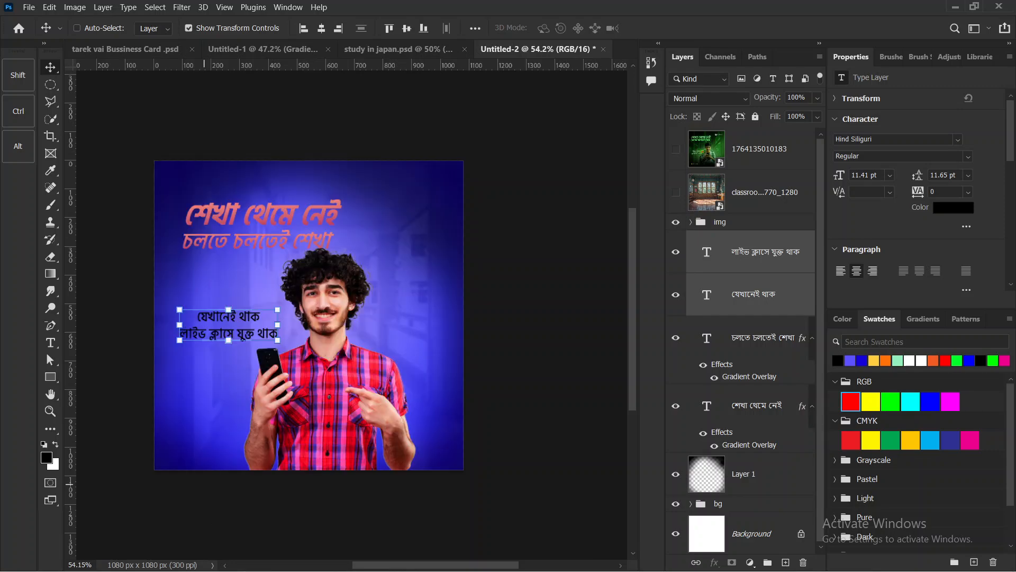
Switch to Microsoft Edge and close the leftover Pixabay and Freepik photo tabs.
key("super")
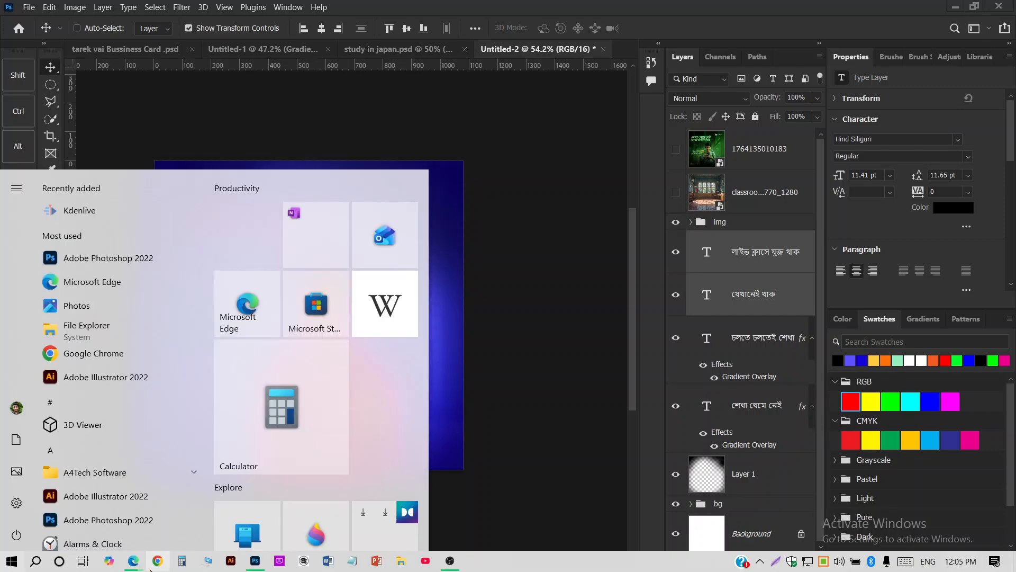
mouse_move(132, 561)
left_click(107, 531)
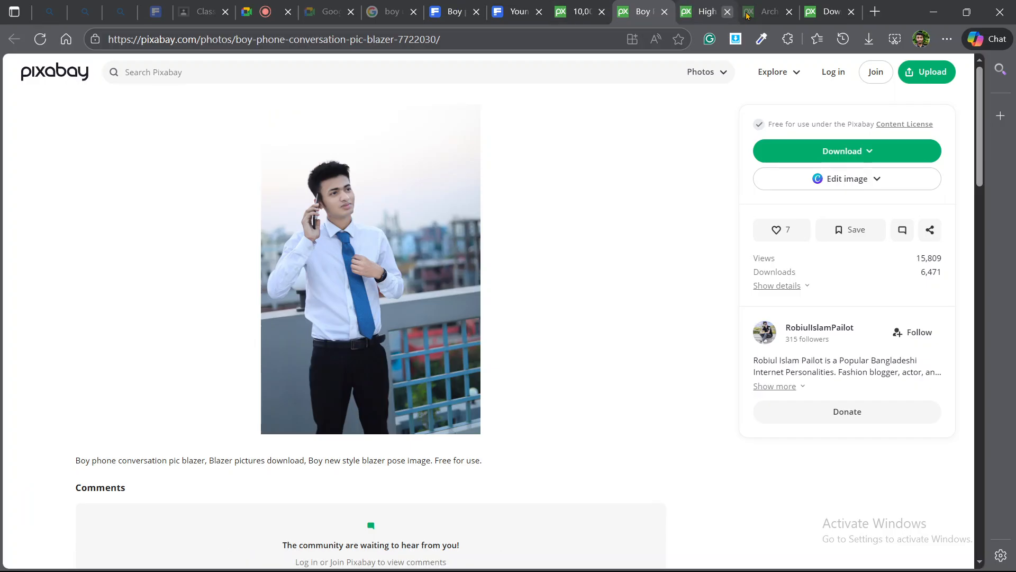
left_click(706, 11)
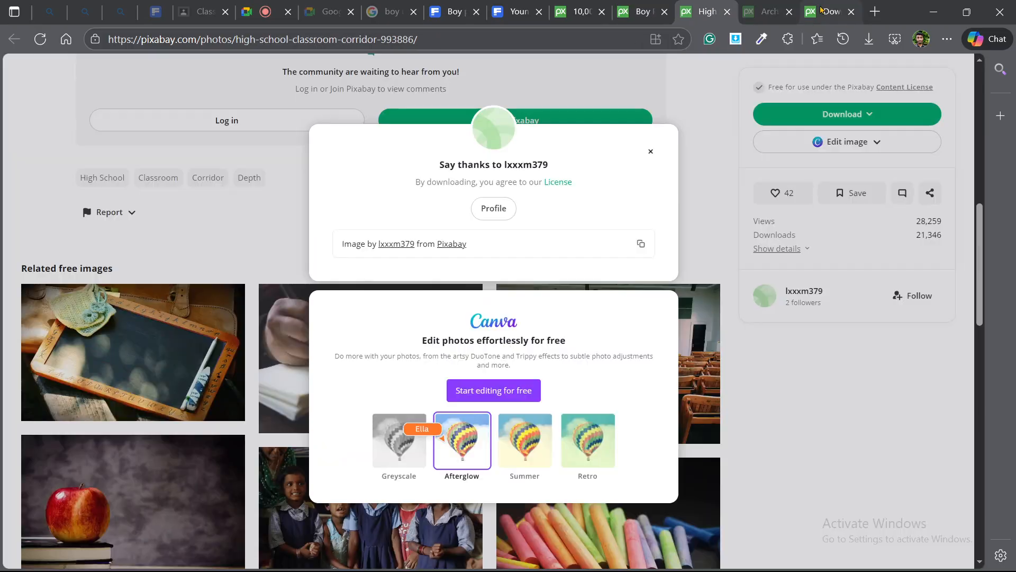
left_click(601, 12)
left_click(602, 11)
left_click(601, 12)
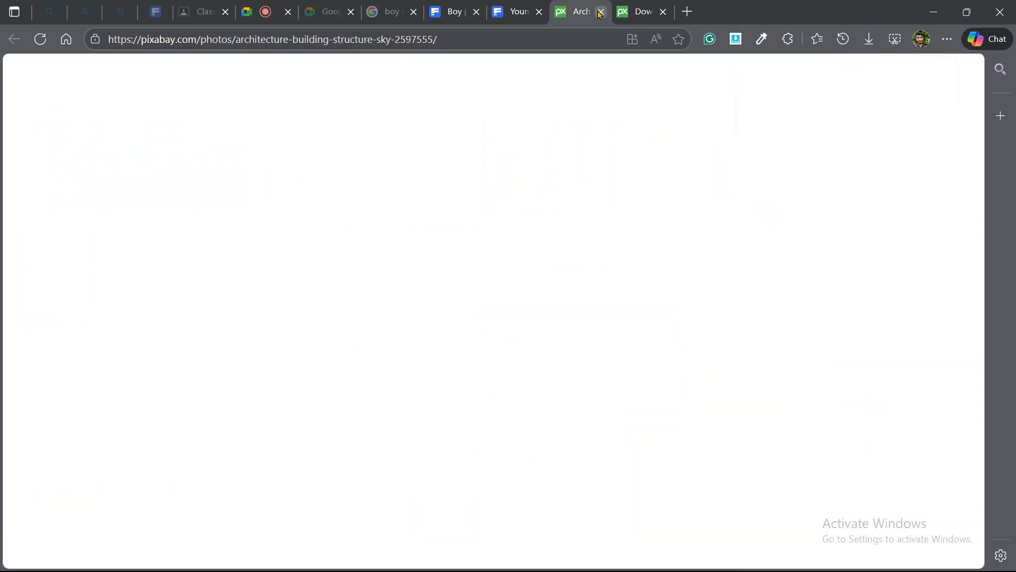
left_click(601, 11)
left_click(602, 12)
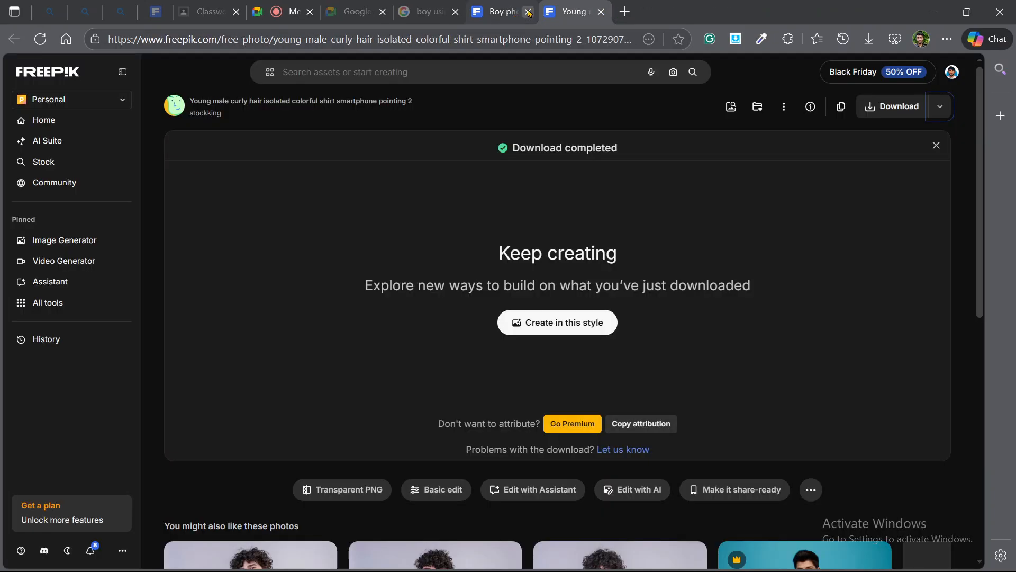
left_click(528, 11)
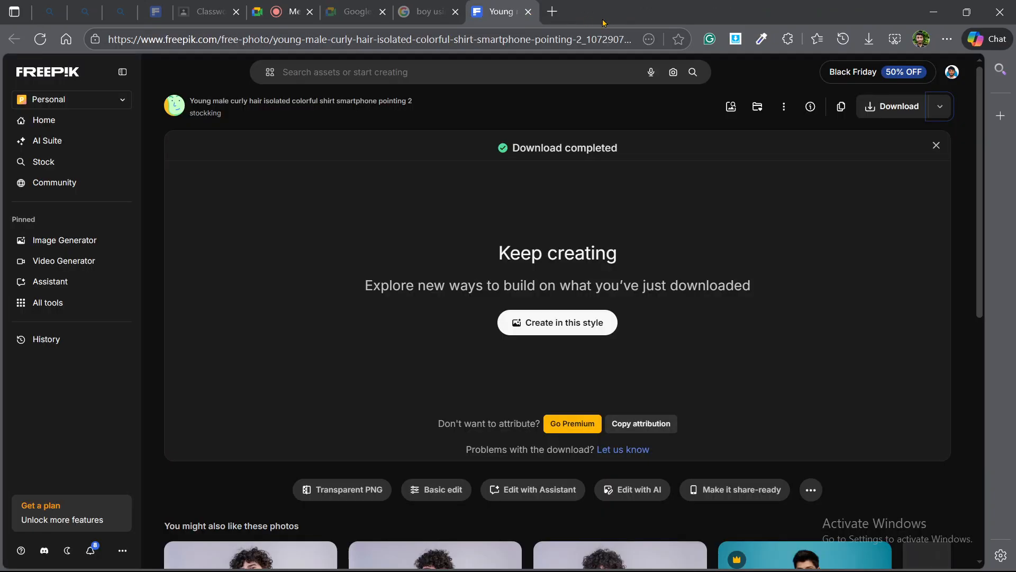
left_click(528, 12)
left_click_drag(207, 73, 23, 99)
type("চগজটজনড")
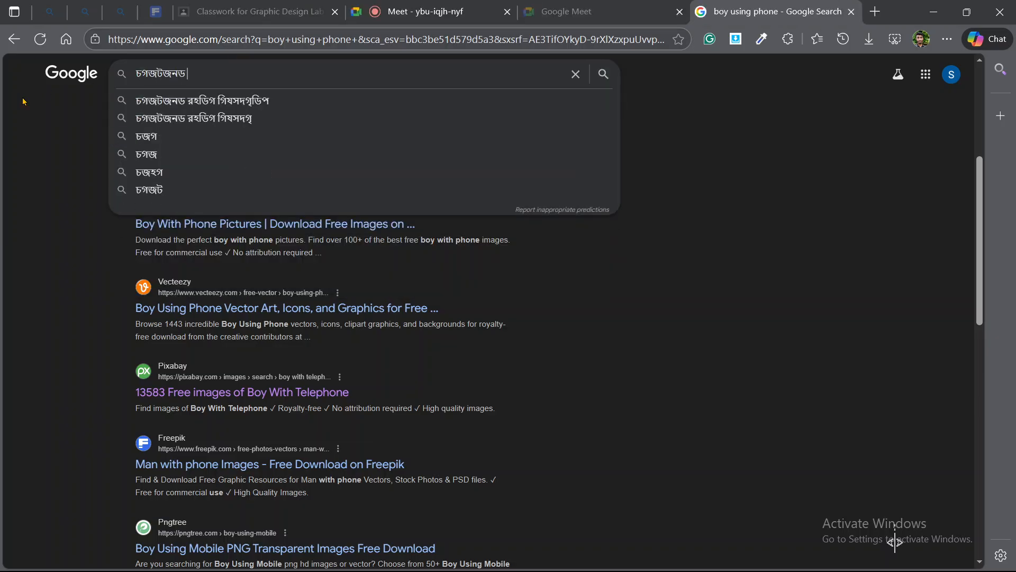
key("ctrl+a")
type("j")
key("BackSpace")
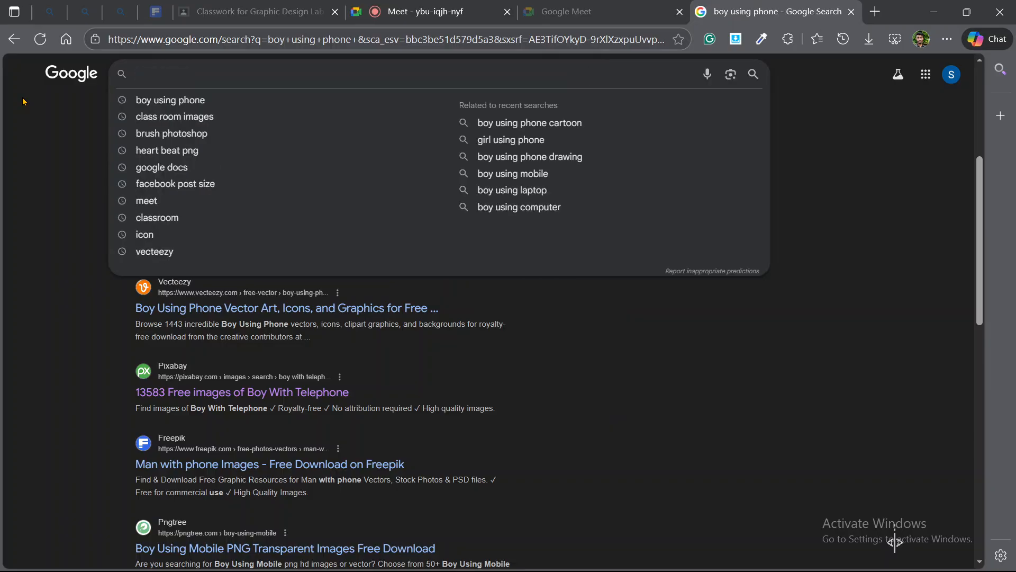
Search Google for youtube live button icon png.
type("youtube ")
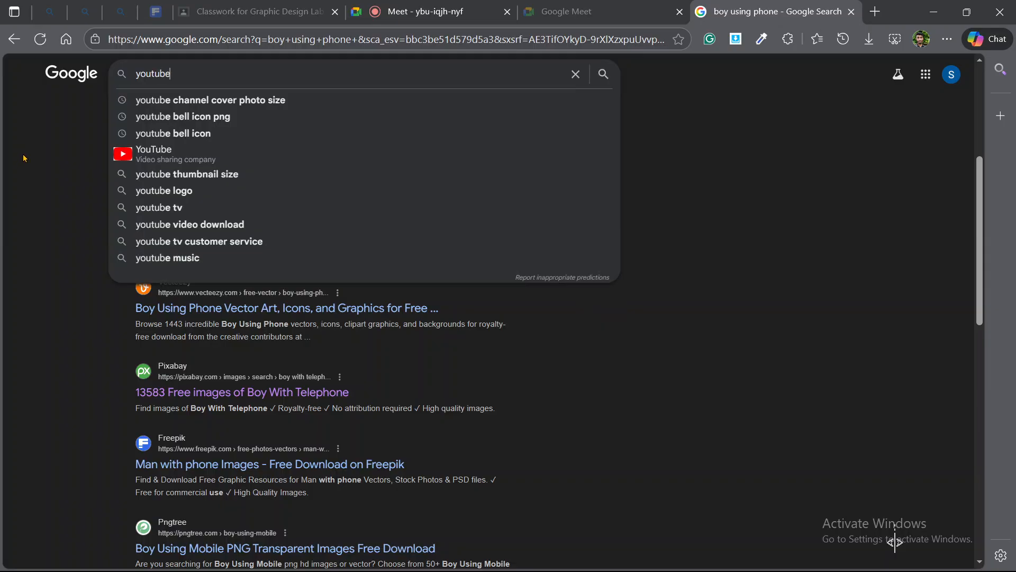
type("live")
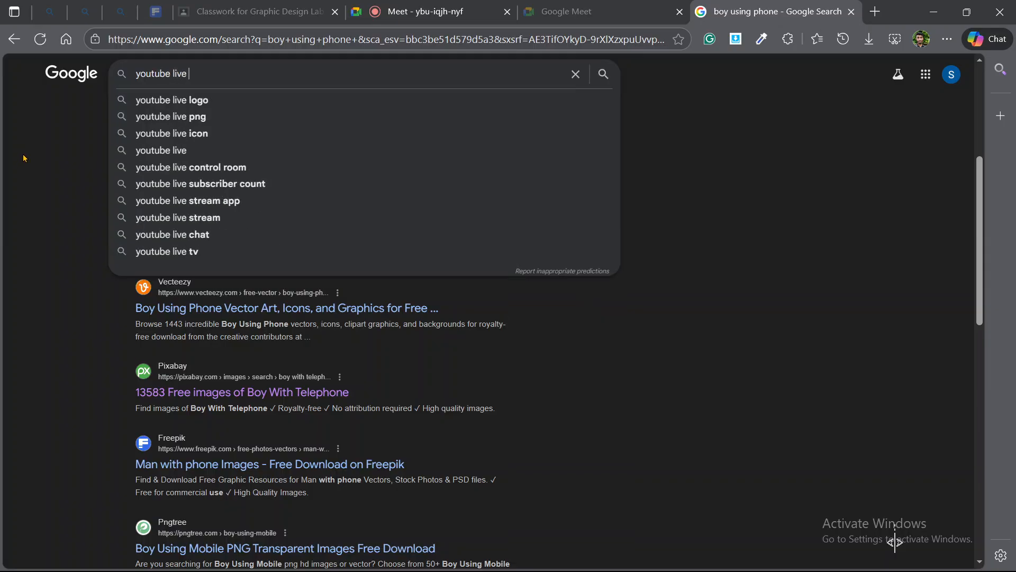
type(" butto")
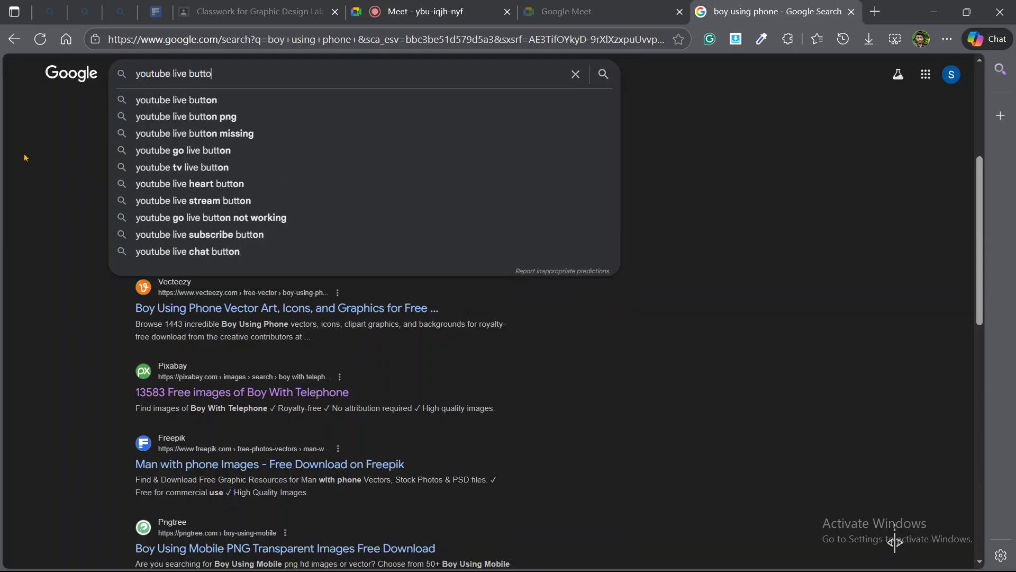
type("n icon ")
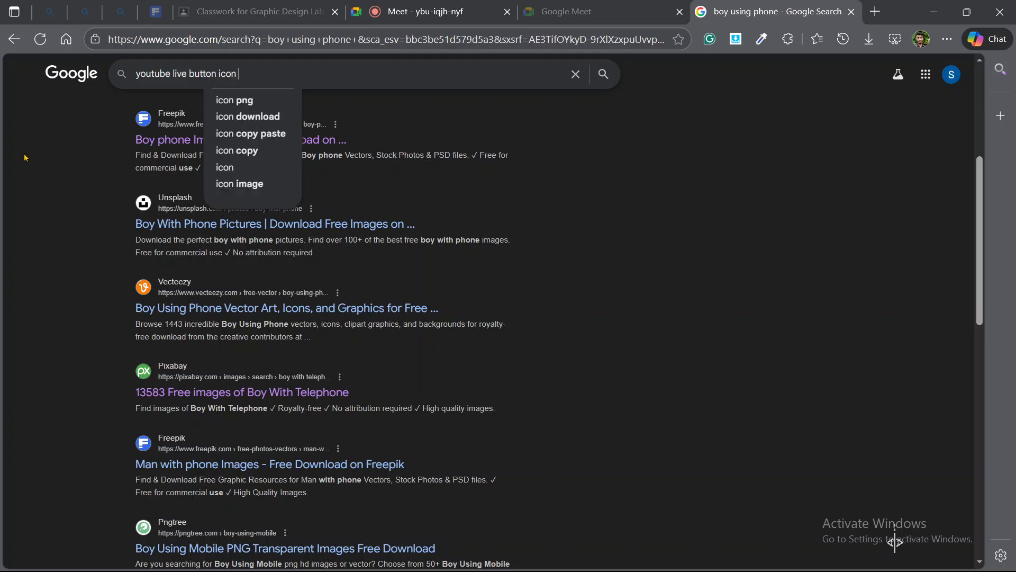
type("png")
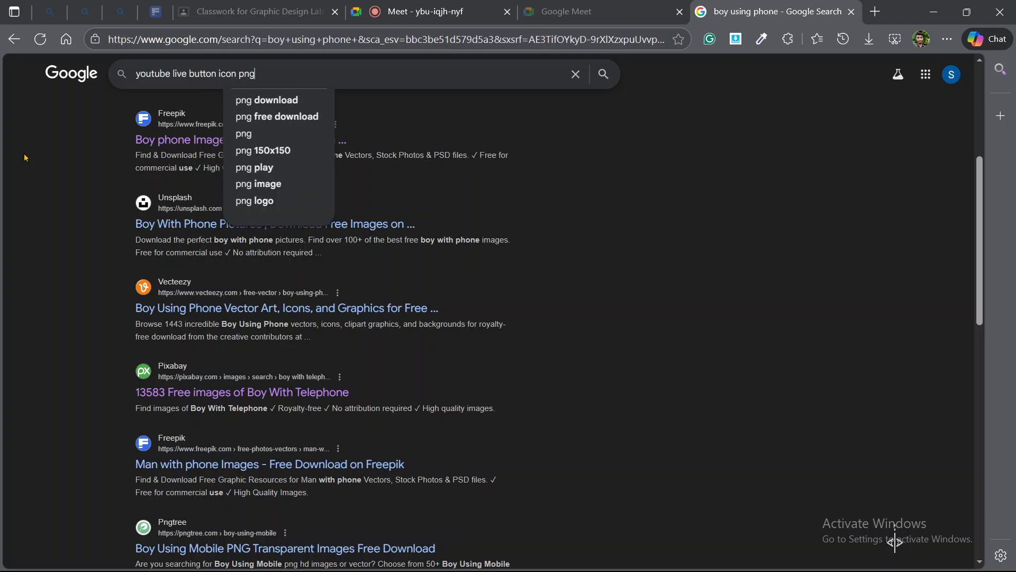
key("Return")
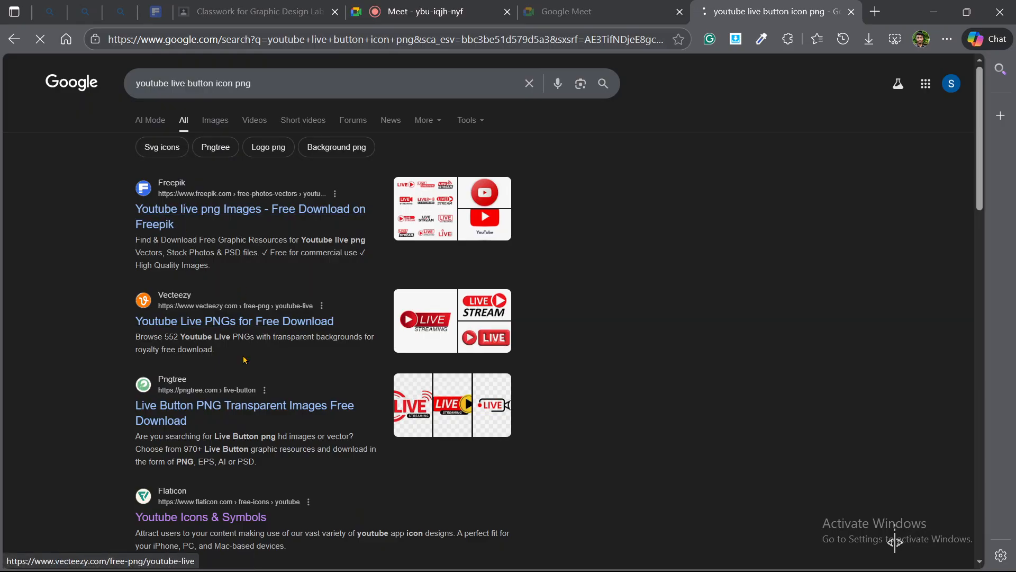
Open Flaticon's Youtube Icons & Symbols result and search its icons for youtube live.
scroll(142, 402, "down", 1)
mouse_move(106, 401)
left_mouse_down()
mouse_move(270, 409)
mouse_move(223, 466)
mouse_move(75, 415)
mouse_move(209, 407)
mouse_move(256, 453)
left_mouse_up()
left_click(171, 449)
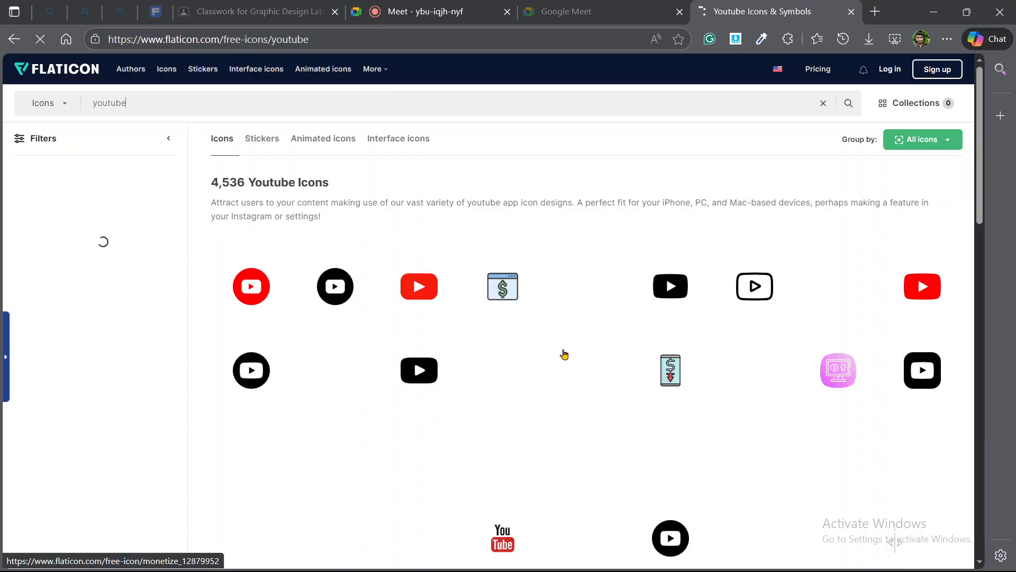
scroll(598, 358, "down", 3)
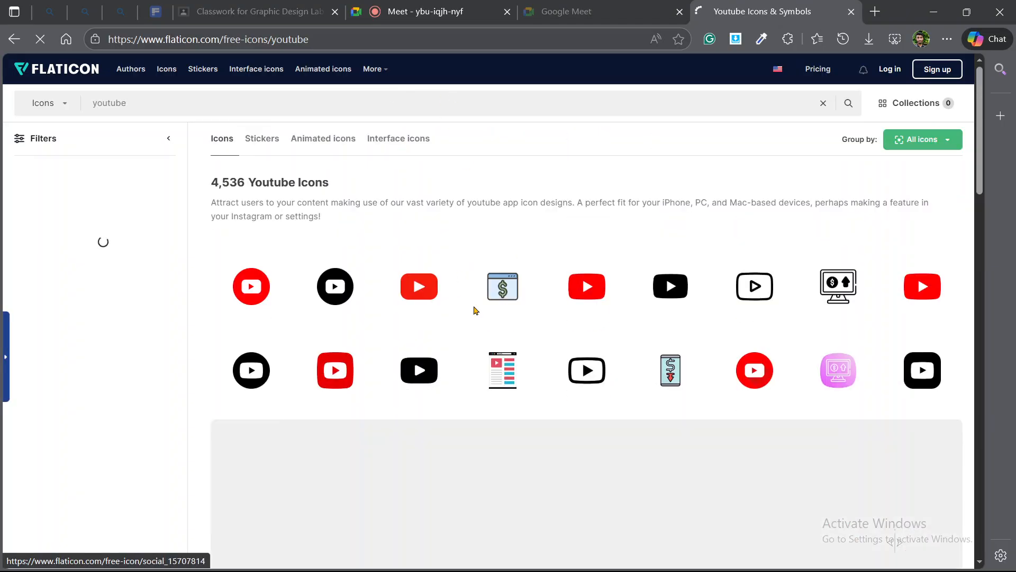
left_click(157, 109)
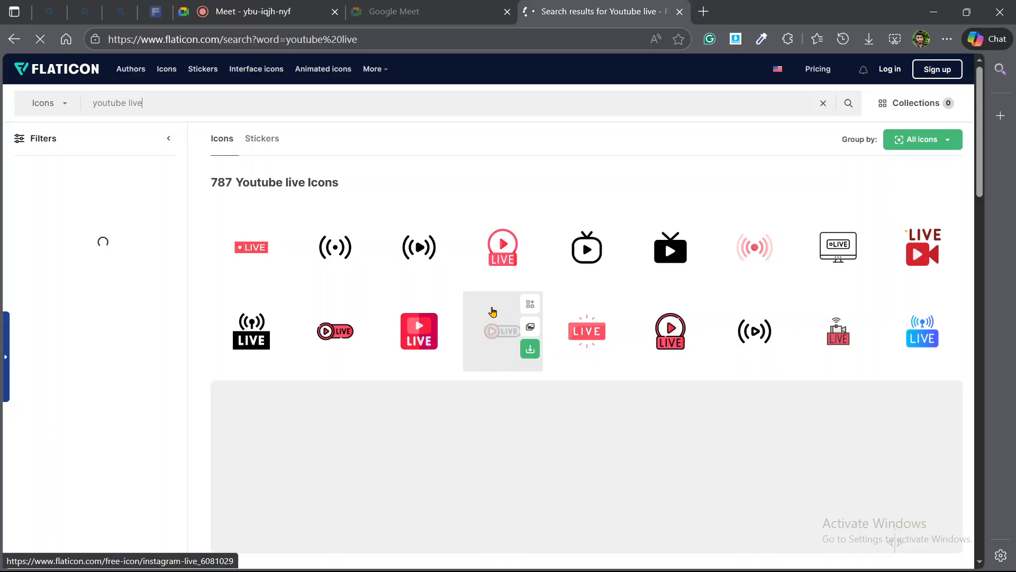
Download the pink pill-shaped LIVE icon named Instagram stories with the free option, and switch back to Photoshop.
scroll(492, 311, "down", 5)
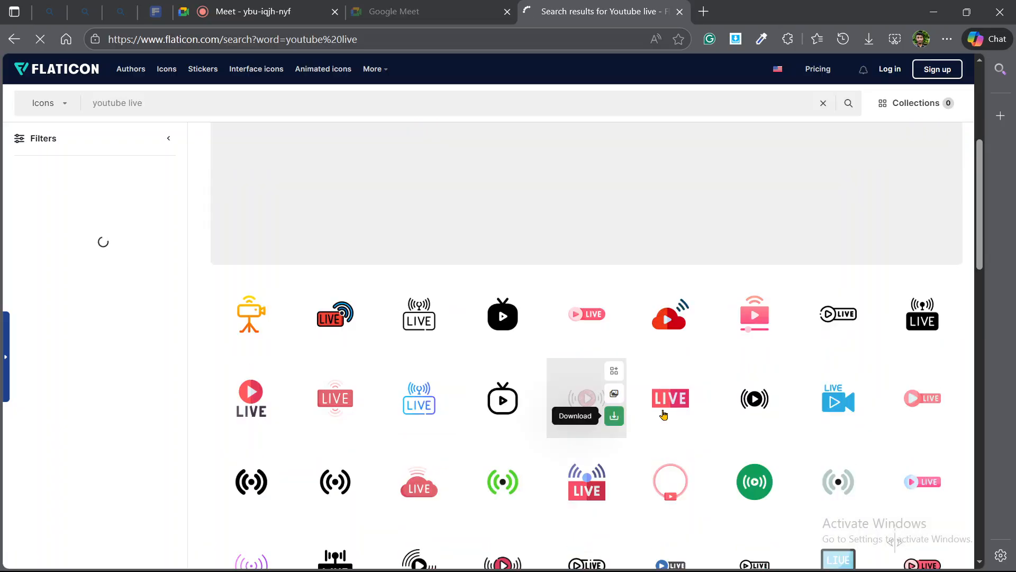
scroll(672, 405, "down", 1)
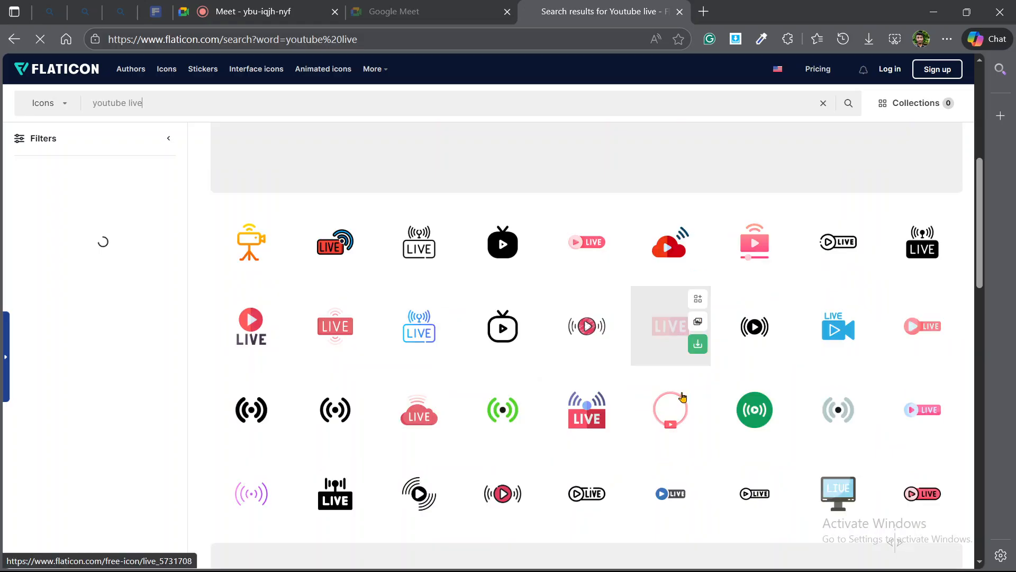
scroll(683, 397, "down", 1)
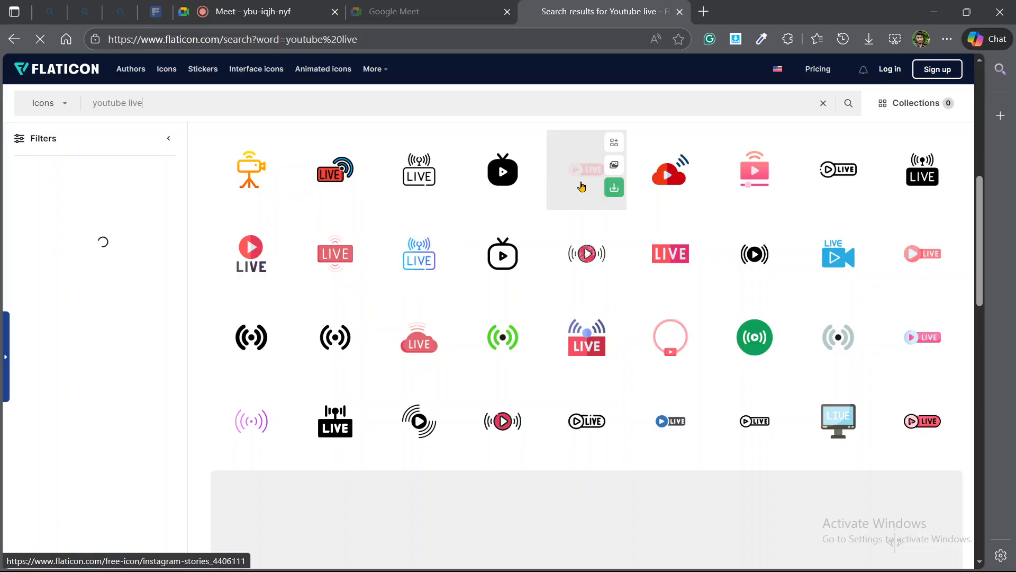
left_click(612, 191)
left_click(586, 262)
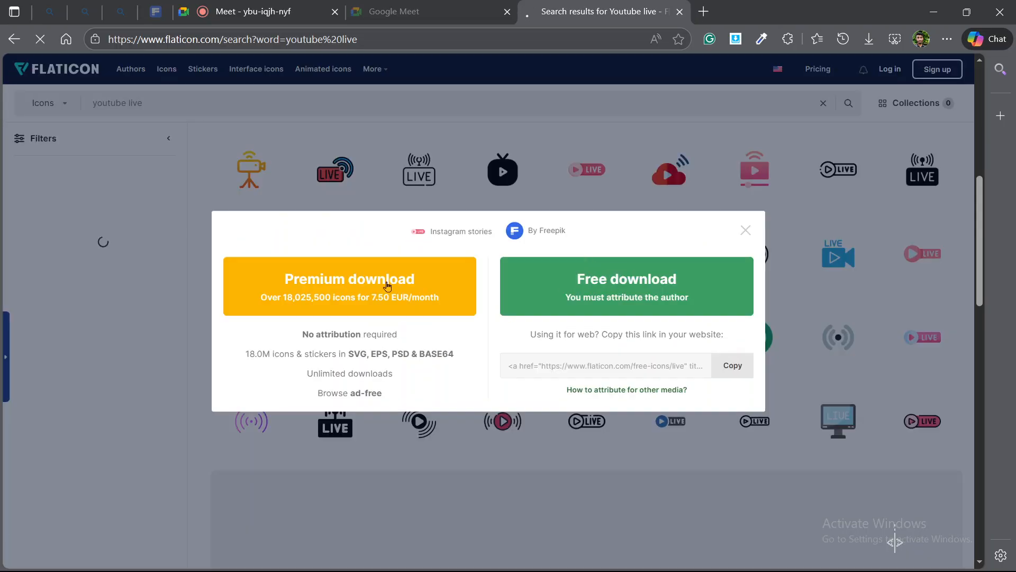
left_click(544, 283)
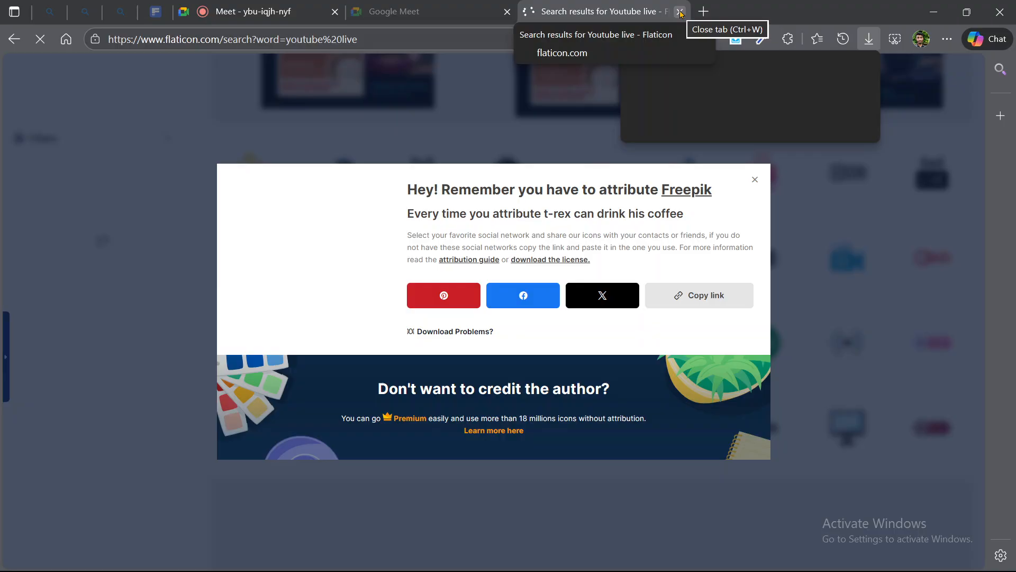
left_click(938, 14)
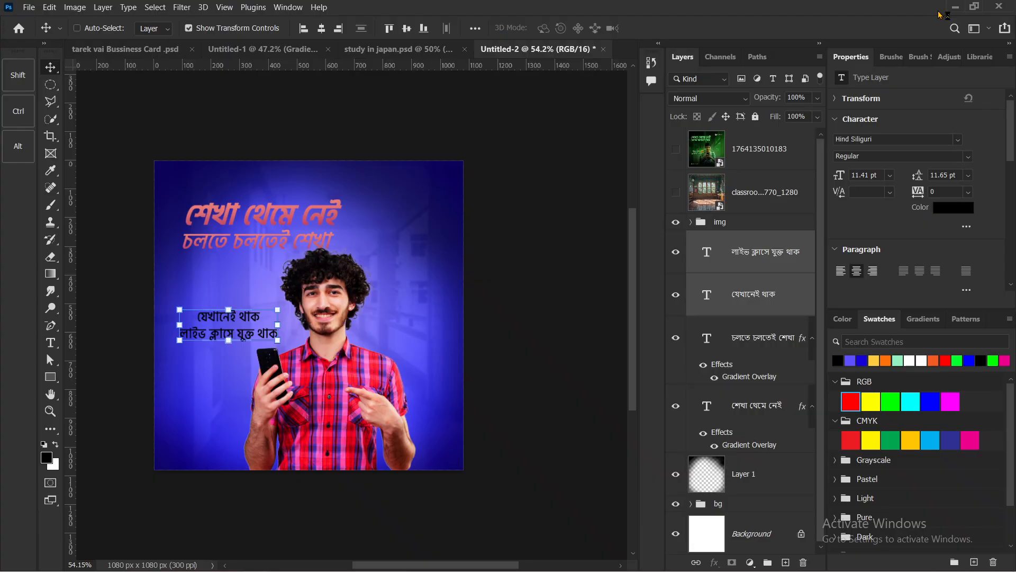
left_click(29, 7)
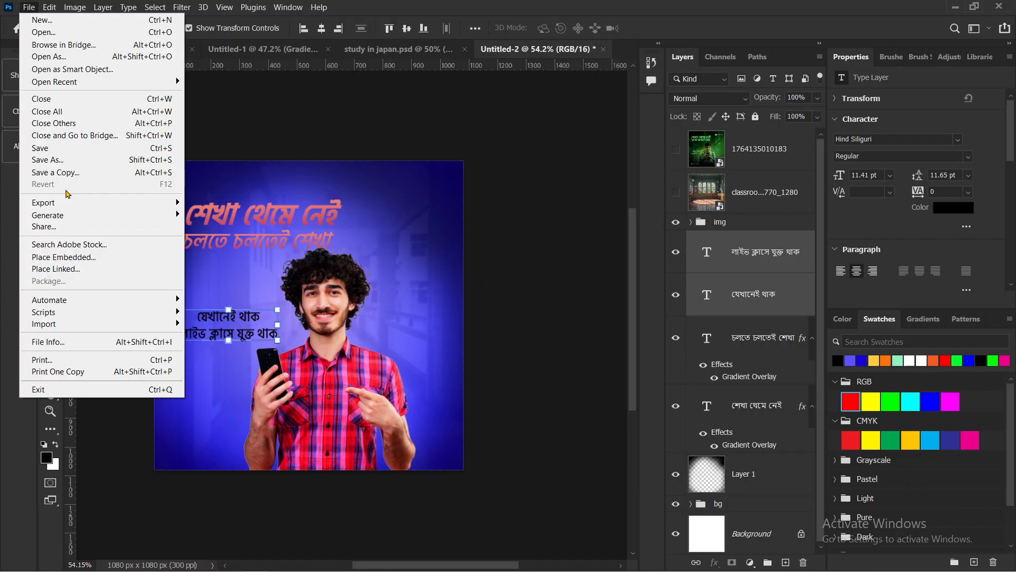
left_click(76, 254)
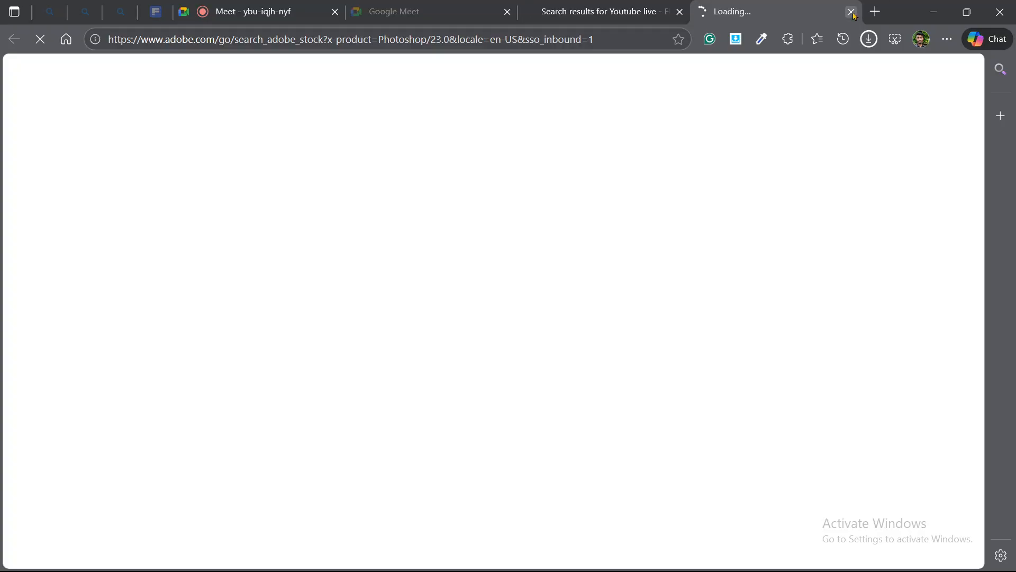
left_click(851, 13)
key("alt+Tab")
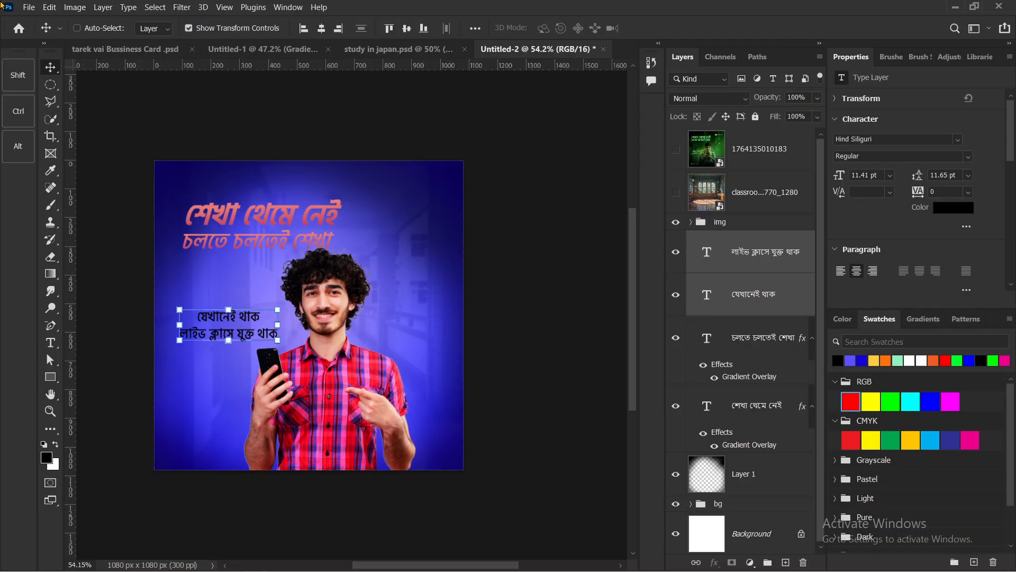
Place instagram-stories.png from the Downloads folder as an embedded image in the poster.
left_click(29, 8)
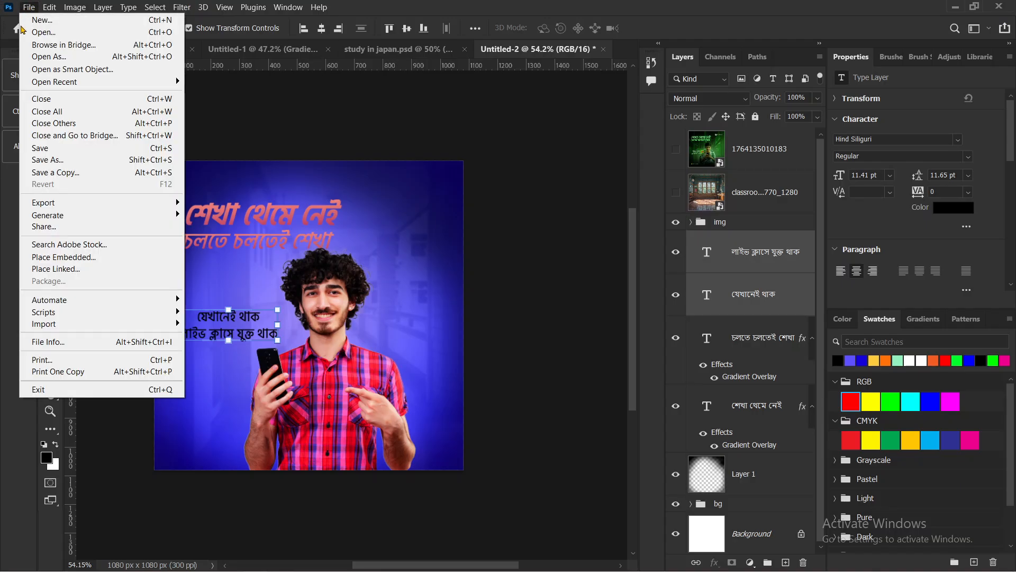
left_click(48, 262)
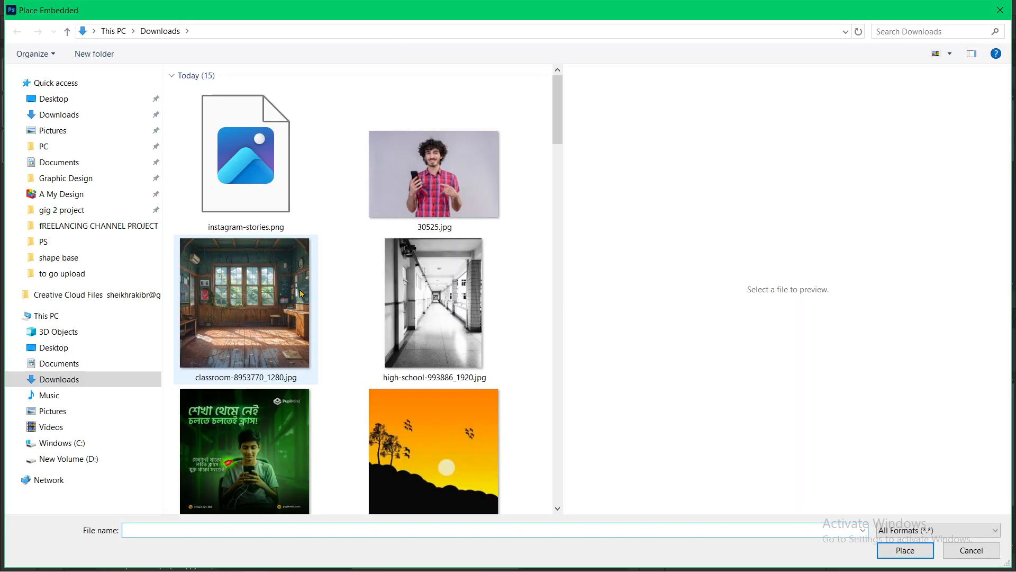
left_click(246, 159)
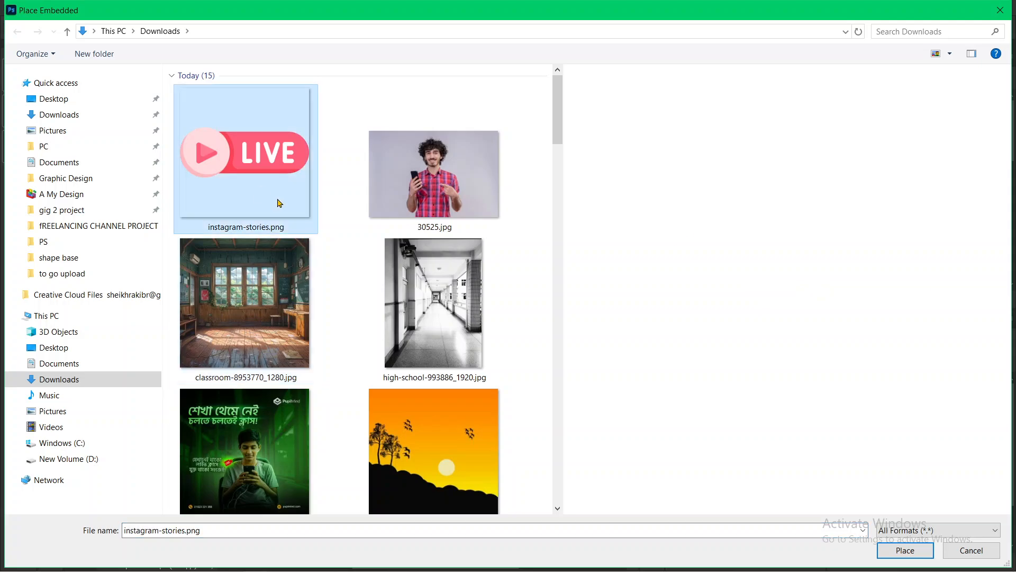
left_click(900, 550)
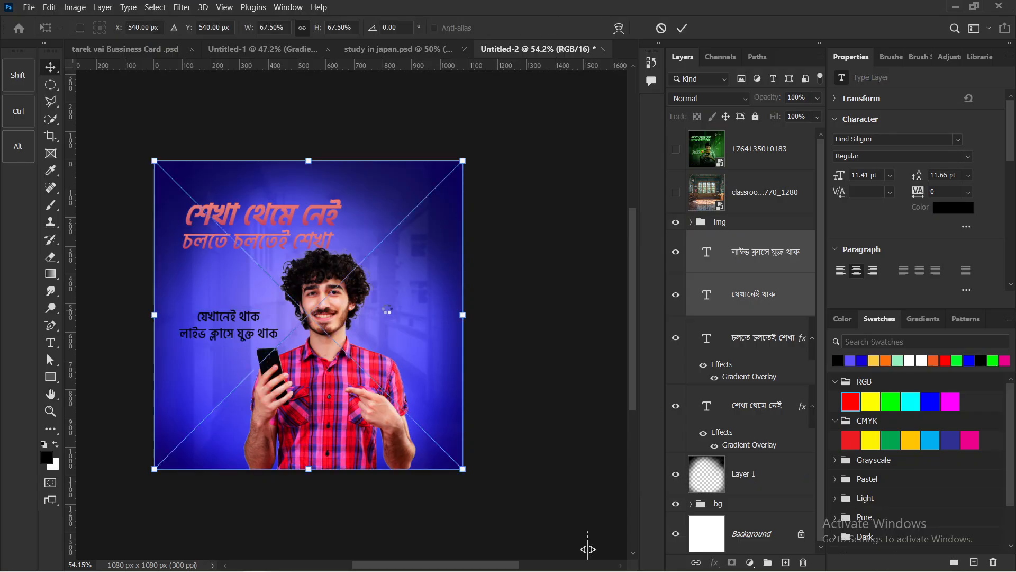
Scale the LIVE icon to about 8%, tilt it -17.5°, and position it between the supporting text and the man's face.
left_click_drag(463, 160, 191, 432)
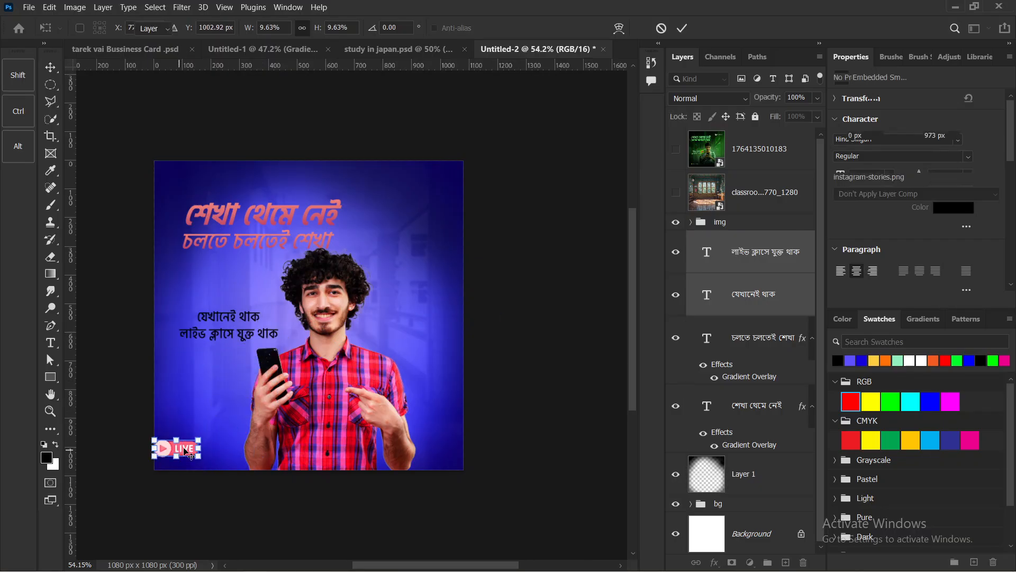
left_click_drag(198, 428, 291, 315)
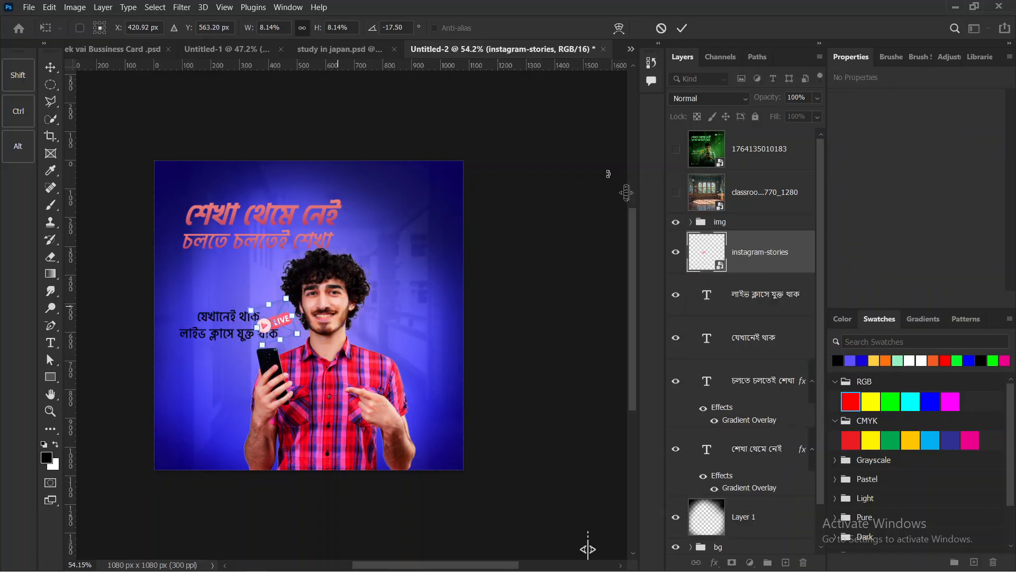
left_click(682, 29)
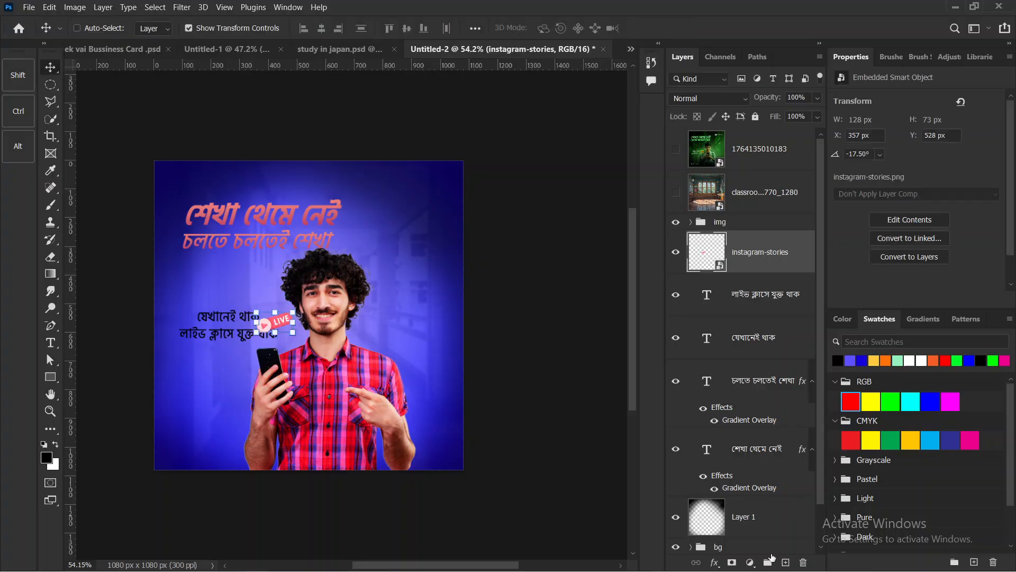
Create a new layer beneath the LIVE icon layer and set a soft brush to 232 px.
left_click(786, 562)
left_click_drag(765, 265, 765, 307)
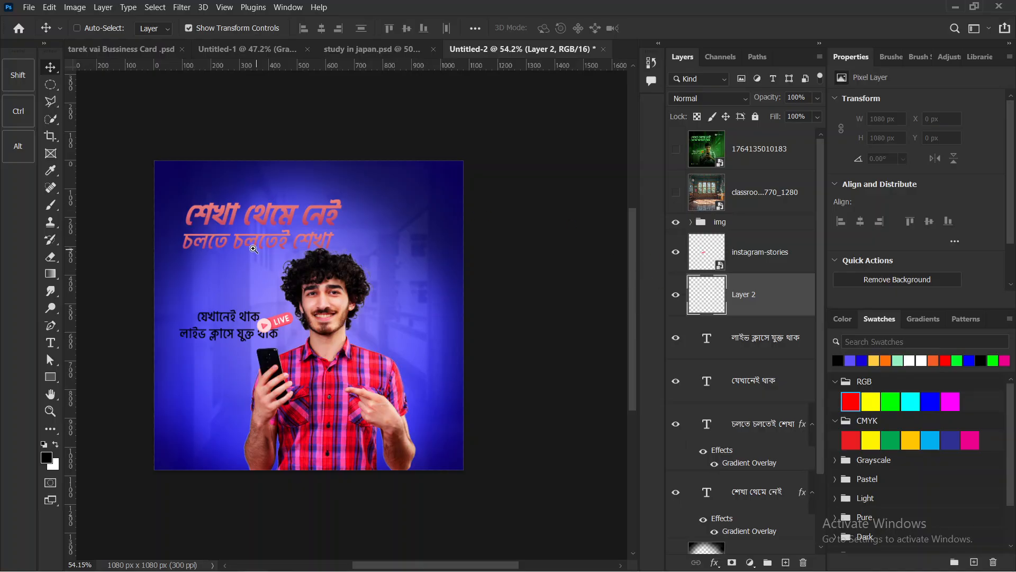
left_click_drag(269, 347, 331, 370)
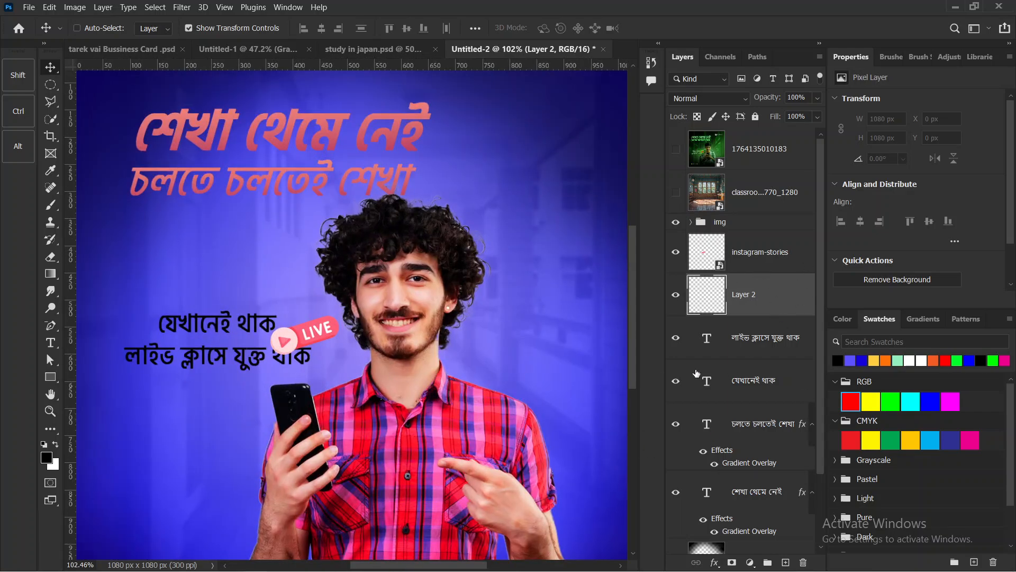
key("b")
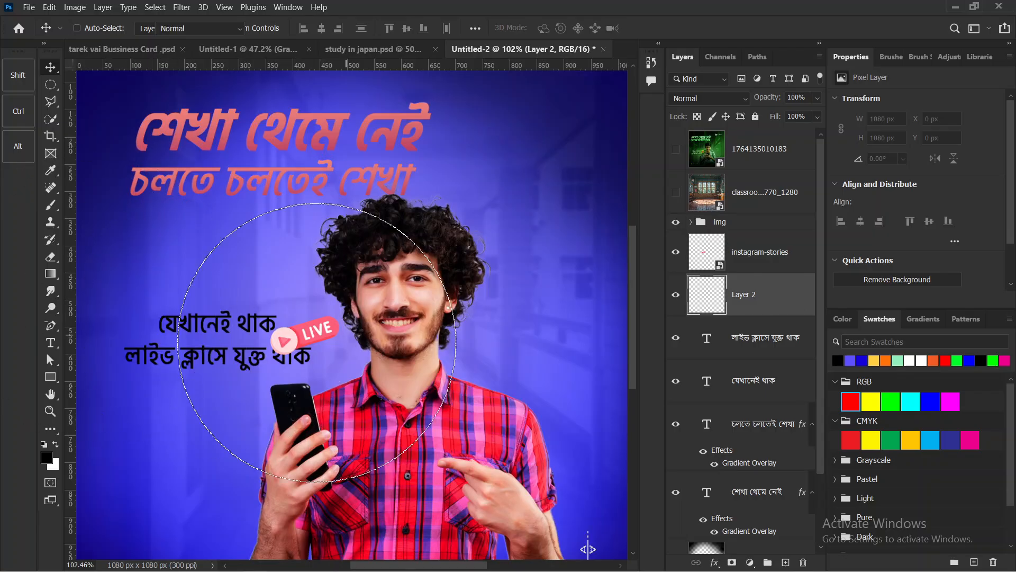
mouse_move(347, 348)
left_mouse_down()
mouse_move(205, 345)
mouse_move(231, 346)
left_mouse_up()
left_click_drag(309, 341, 271, 344)
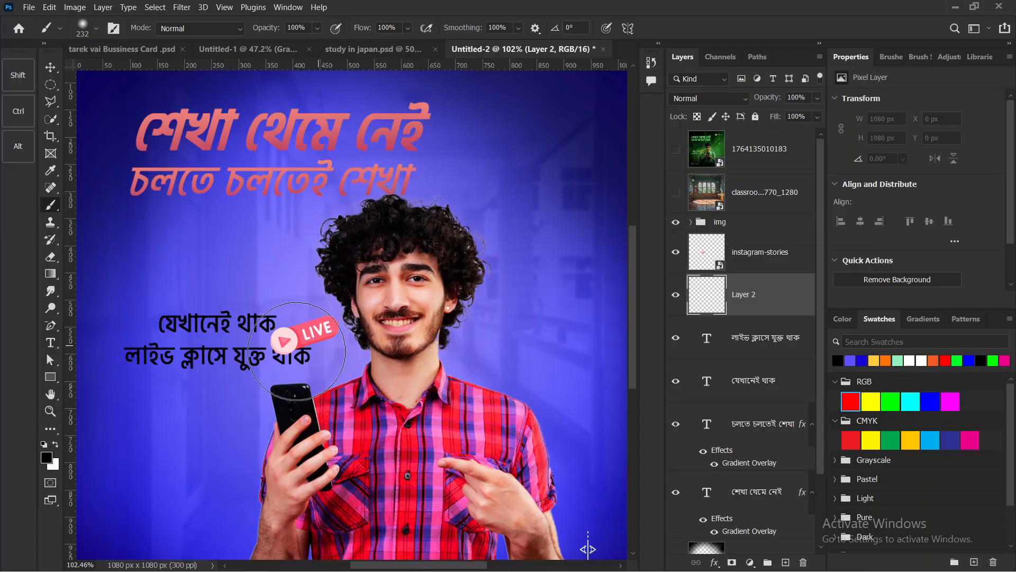
Set the foreground colour to dark blue 00064d and paint two soft dabs behind the LIVE icon.
left_click(46, 456)
left_click_drag(672, 208, 673, 192)
left_click_drag(637, 226, 656, 254)
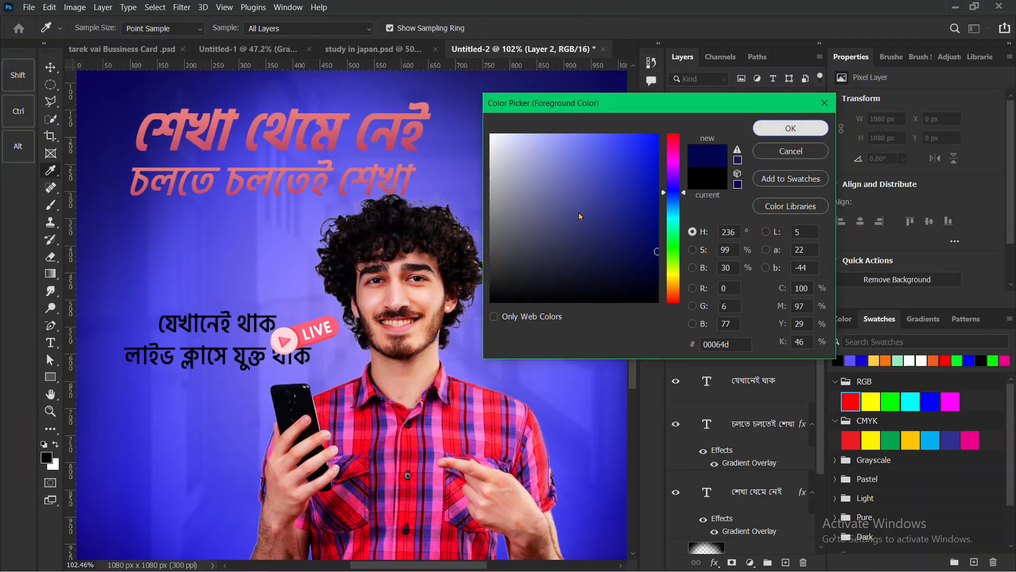
left_click(790, 128)
left_click(315, 338)
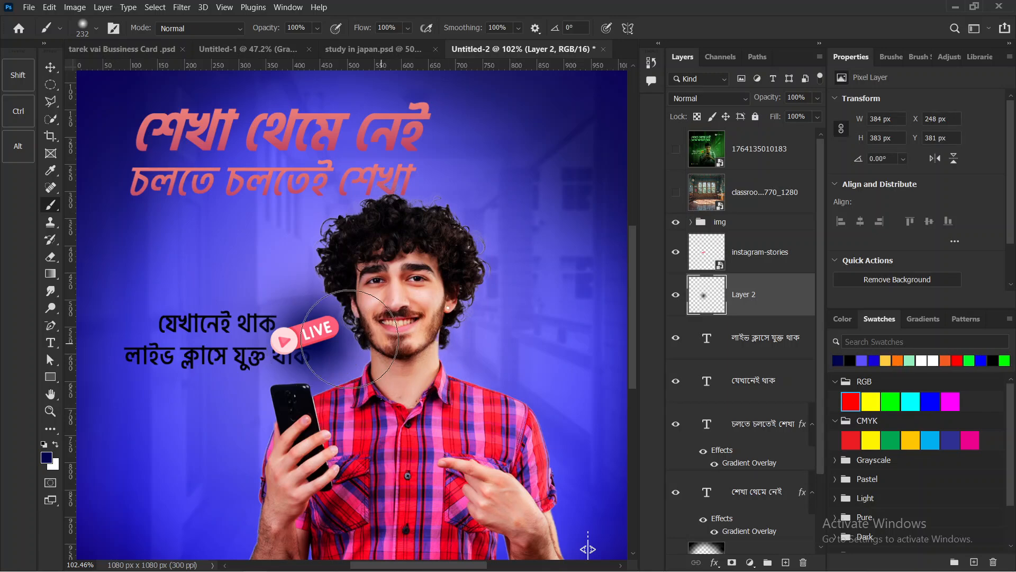
left_click(315, 339)
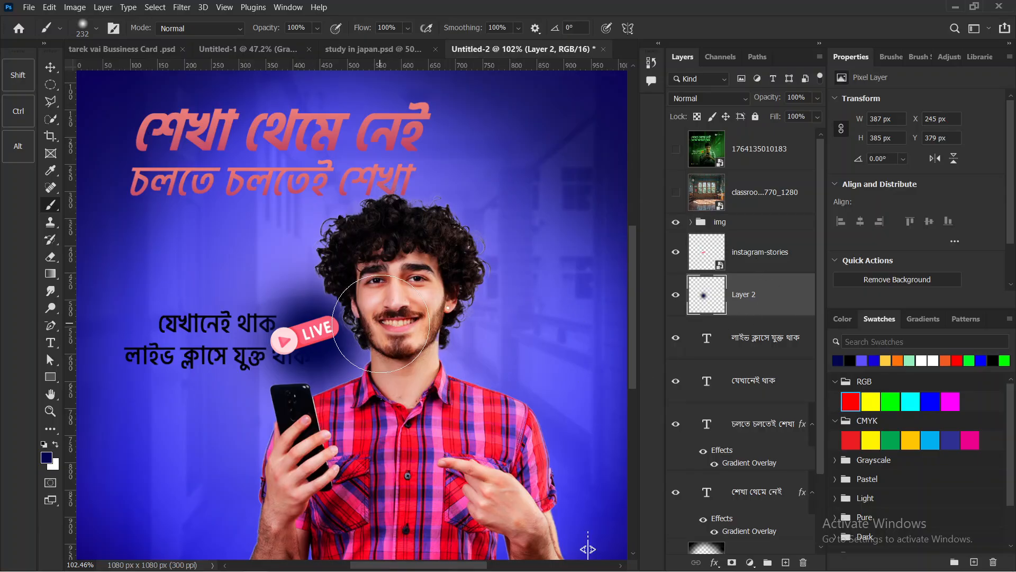
Set the painted glow layer's blend mode to Hard Mix and duplicate the layer.
left_click(703, 100)
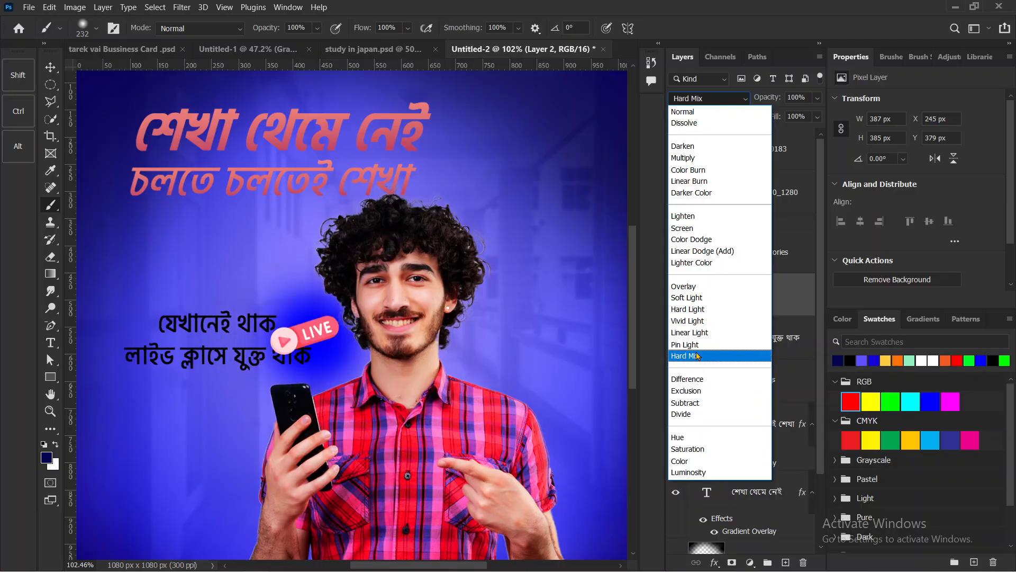
left_click(698, 357)
left_click_drag(778, 298, 787, 560)
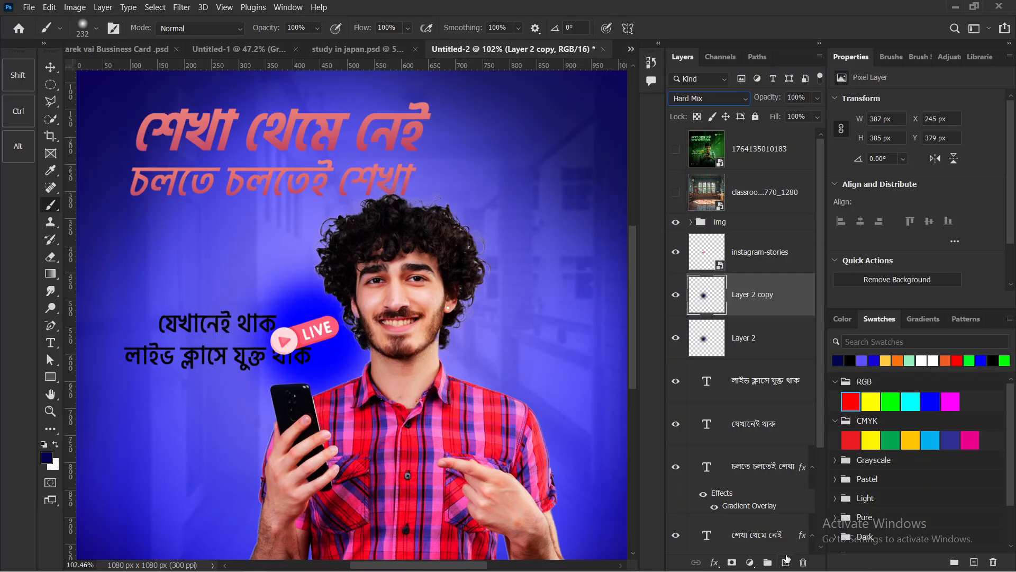
Scale both glow layers together to about 76% width and 48% height, and hide the two layers.
left_click(766, 344, "shift")
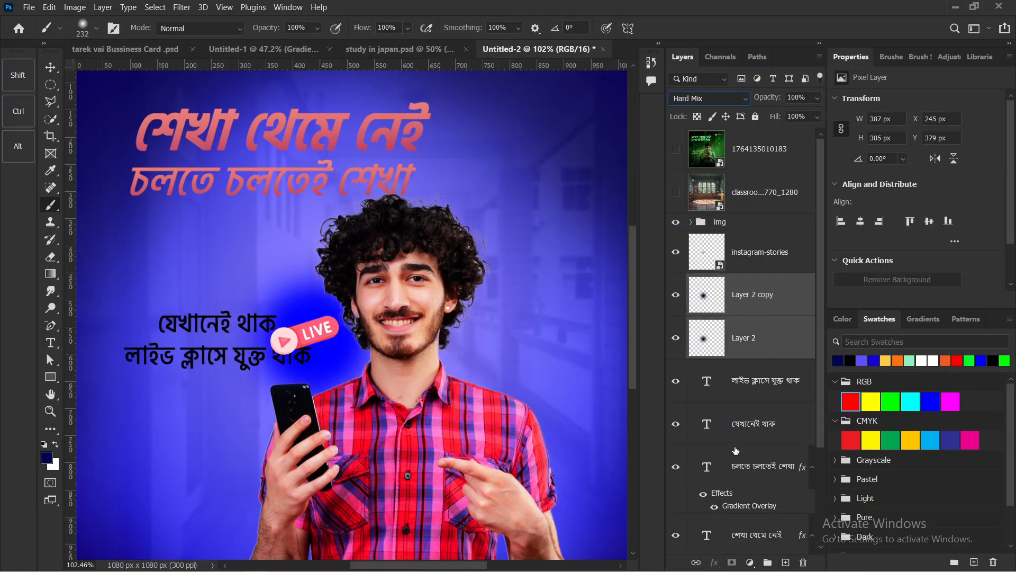
key("ctrl+t")
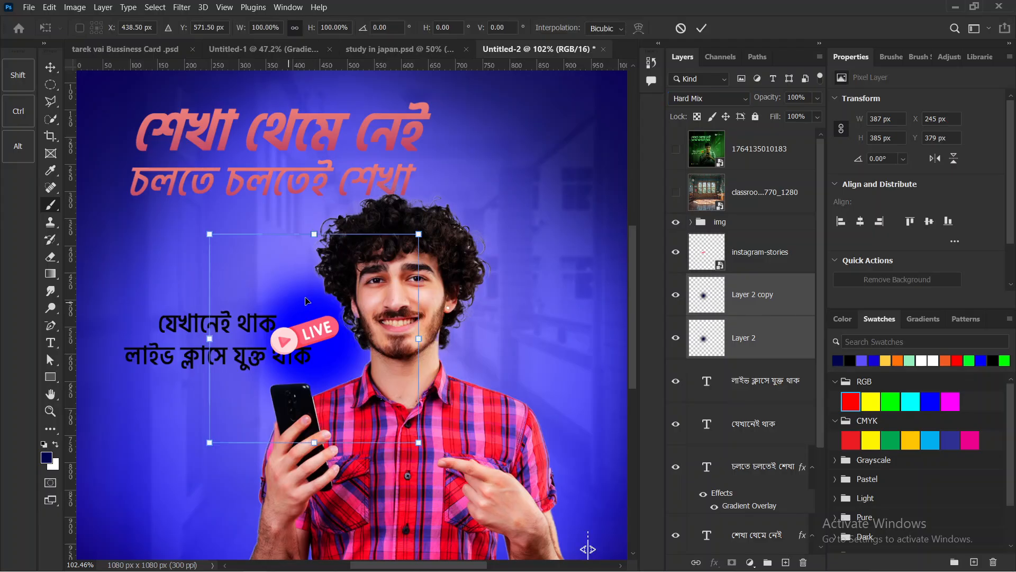
left_click_drag(315, 234, 323, 328)
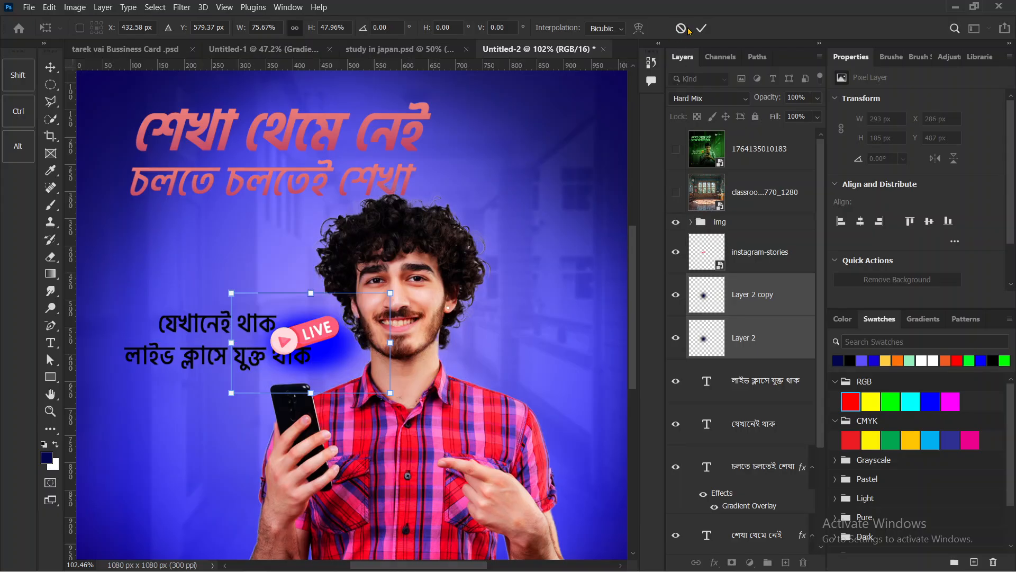
key("b")
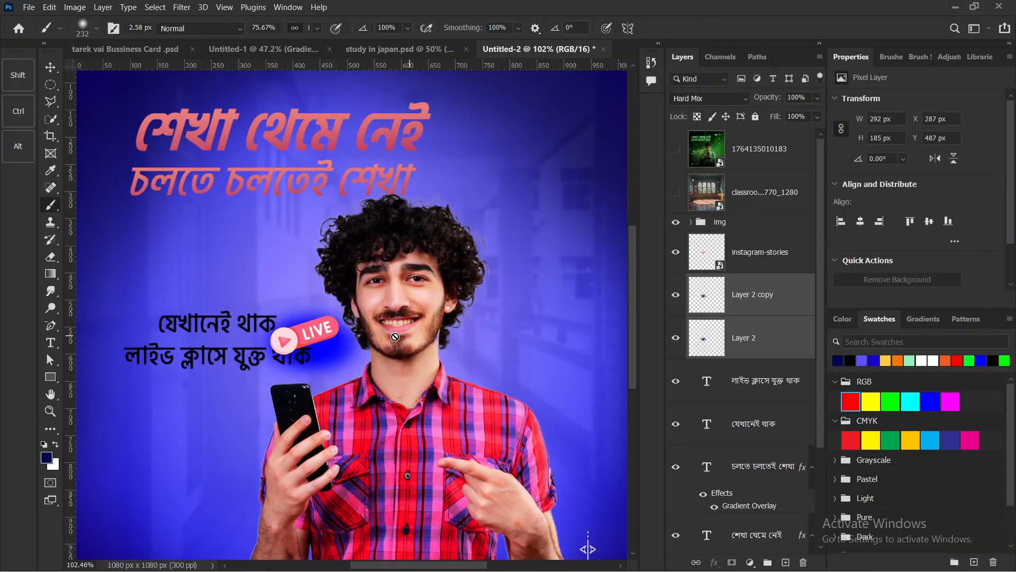
left_click(675, 295)
left_click(675, 337)
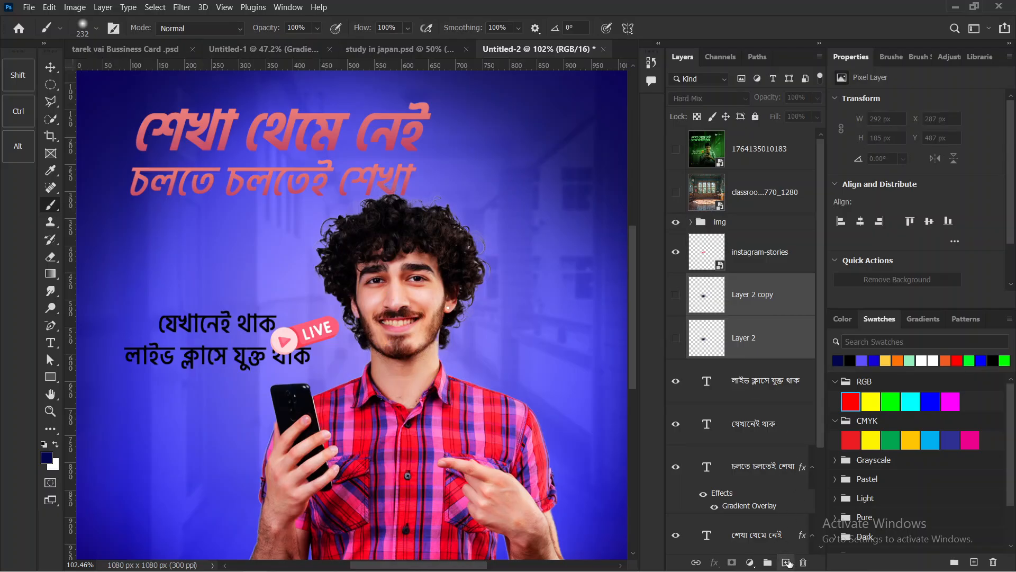
Paint a soft dark blue spot above the supporting text on a new layer with a 282 px brush, and reduce the brush to 82 px.
left_click(786, 562)
right_click(211, 260, "alt")
mouse_move(209, 257)
left_mouse_down()
mouse_move(248, 268)
mouse_move(231, 270)
left_mouse_up()
left_click(219, 263)
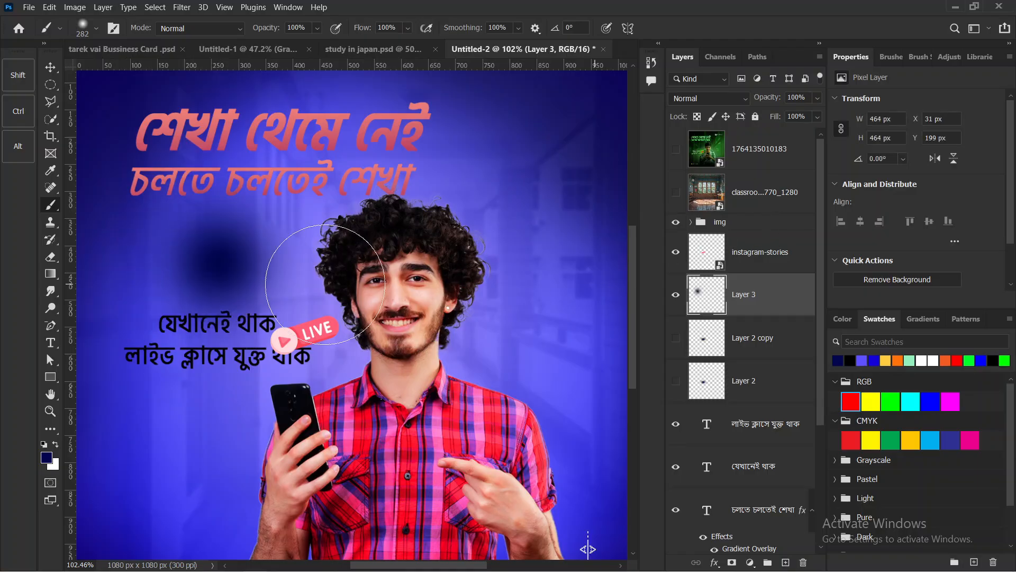
right_click(208, 263, "alt")
left_click_drag(189, 269, 141, 270)
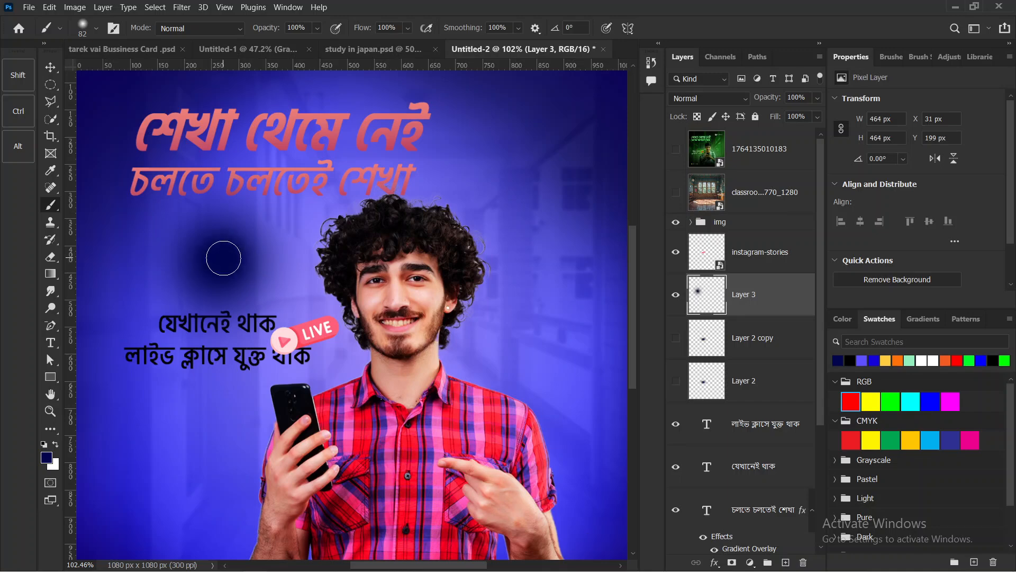
Set the new spot layer's blend mode to Overlay and move the spot behind the LIVE icon.
left_click(682, 101)
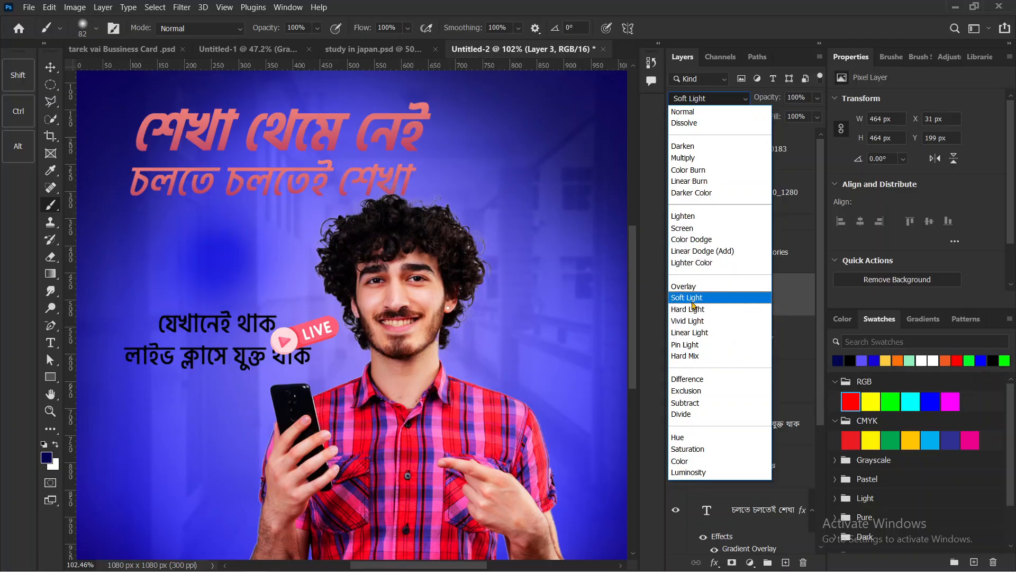
left_click(690, 286)
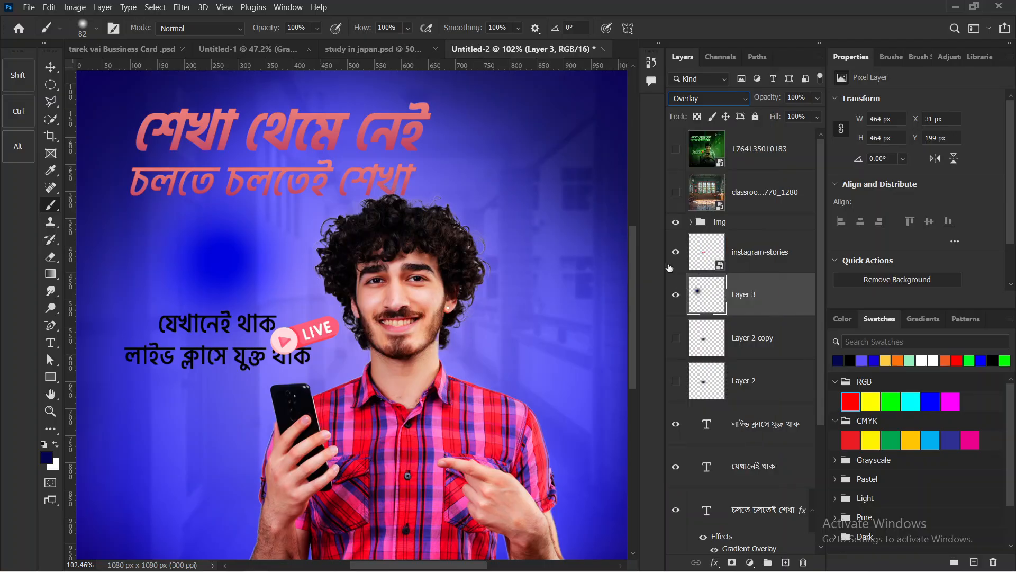
left_click(52, 64)
left_click_drag(243, 258, 338, 332)
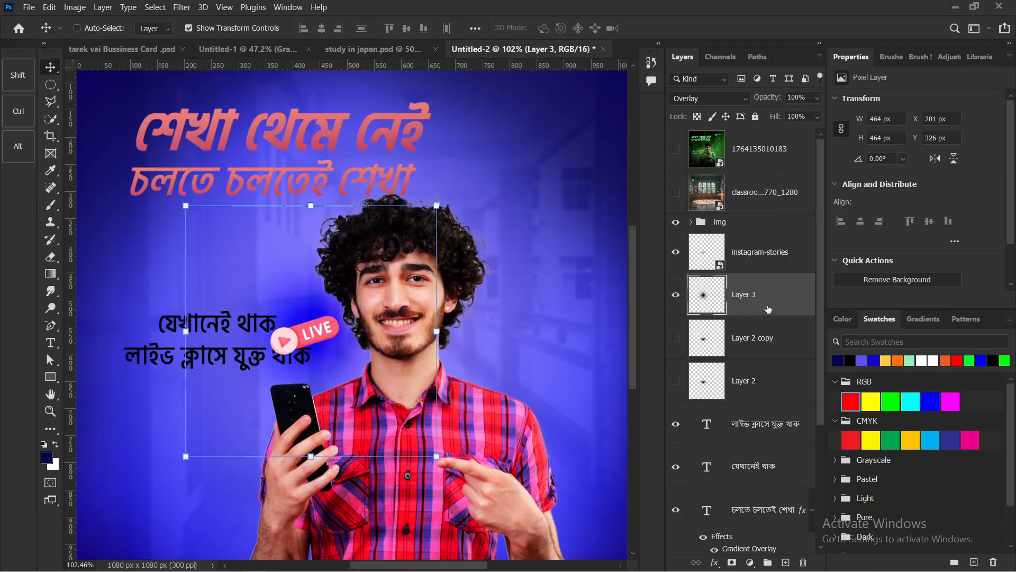
Duplicate the Overlay glow layer and squash both copies together to about 65% height, centred behind the LIVE icon.
key("ctrl+j")
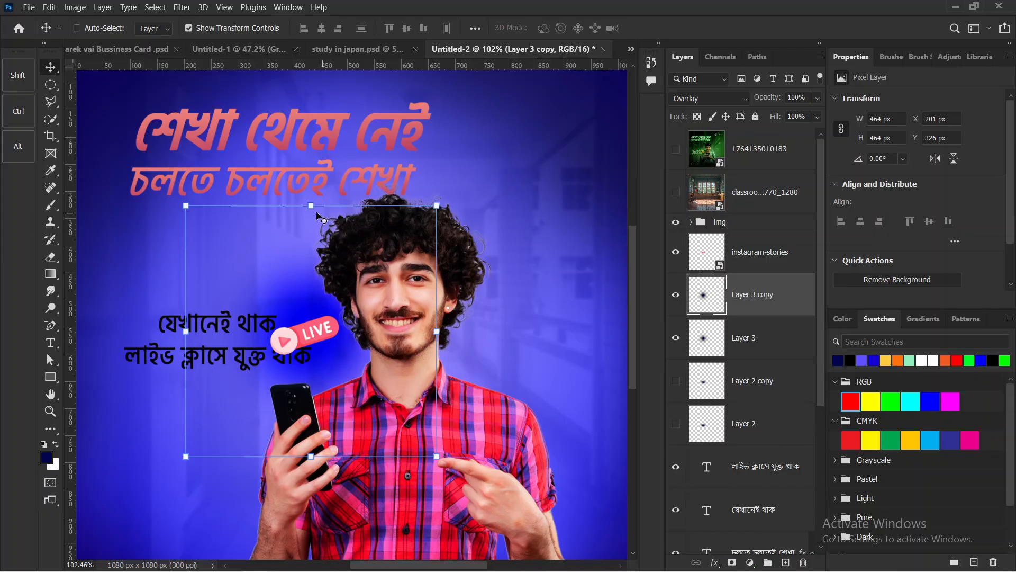
left_click_drag(312, 206, 310, 242)
left_click(770, 339, "shift")
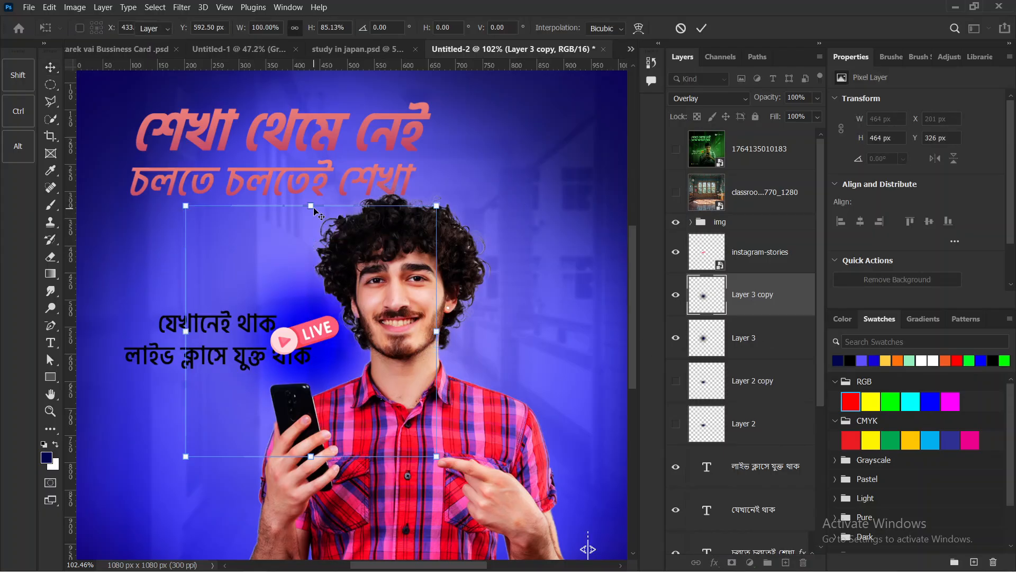
left_click_drag(300, 205, 311, 335)
left_click_drag(321, 378, 335, 339)
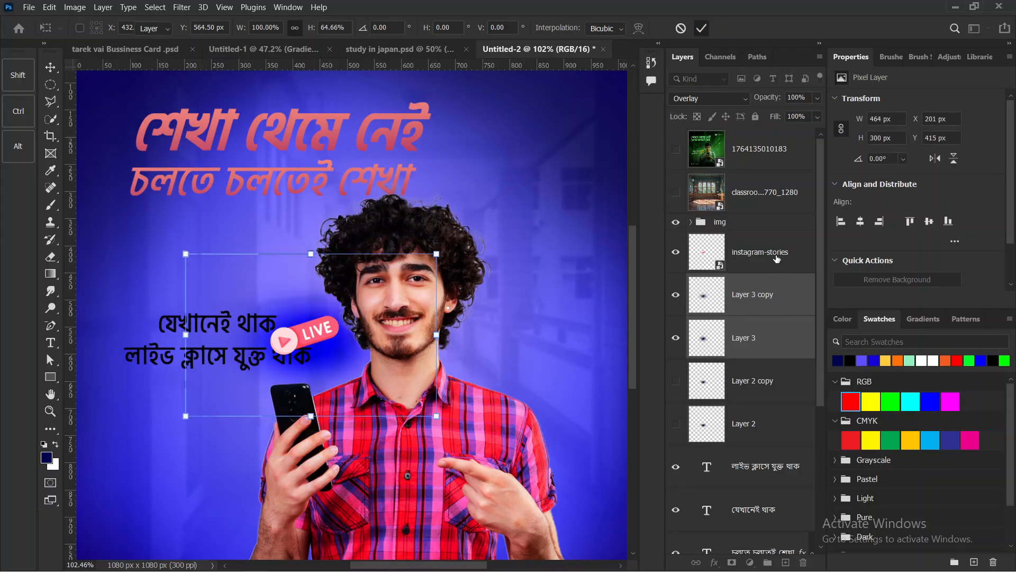
key("Return")
Shift the LIVE icon slightly right and move both supporting text lines left and slightly down, away from the icon.
left_click_drag(322, 335, 329, 335)
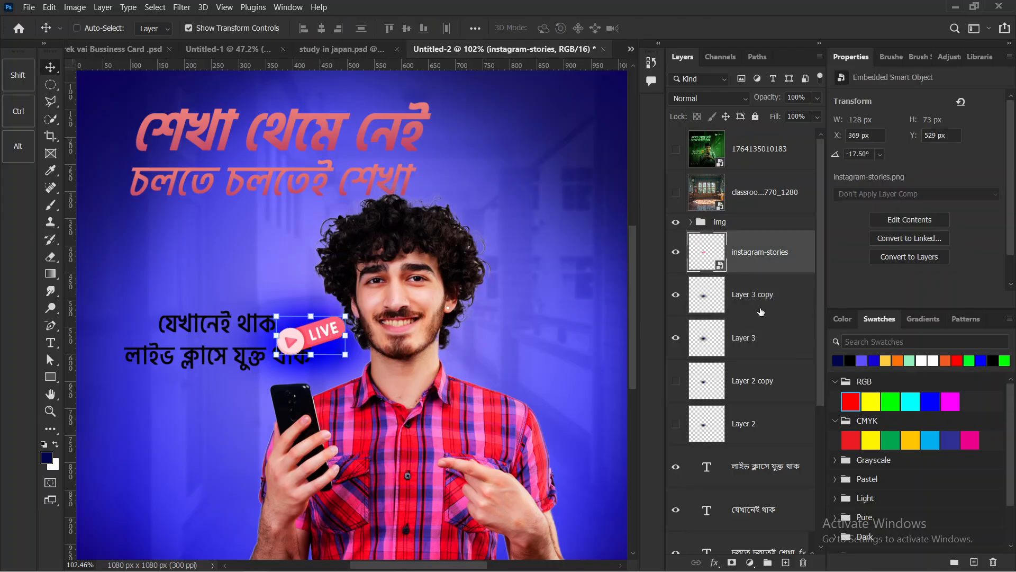
scroll(782, 463, "down", 2)
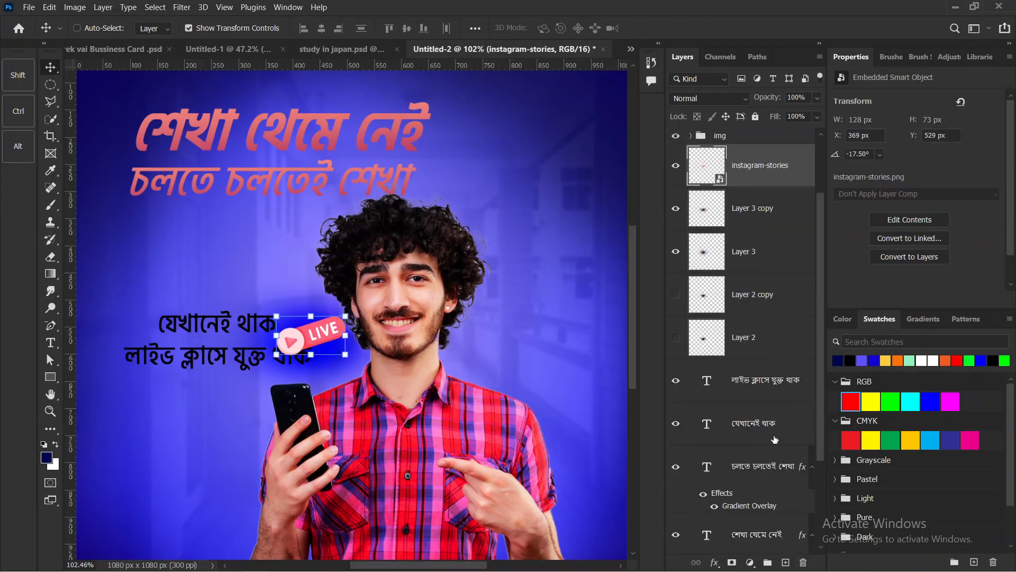
left_click(746, 388)
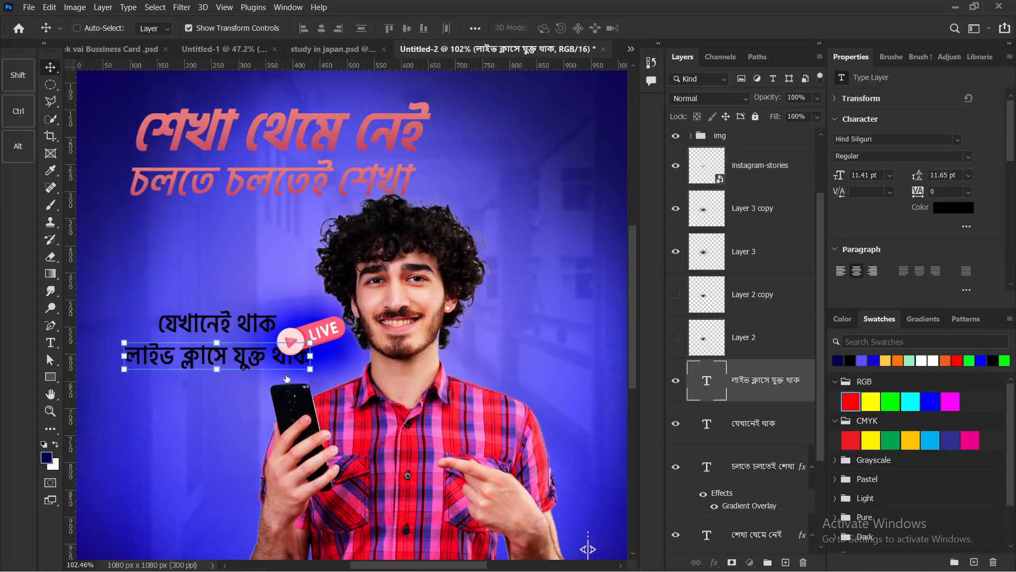
left_click(749, 426)
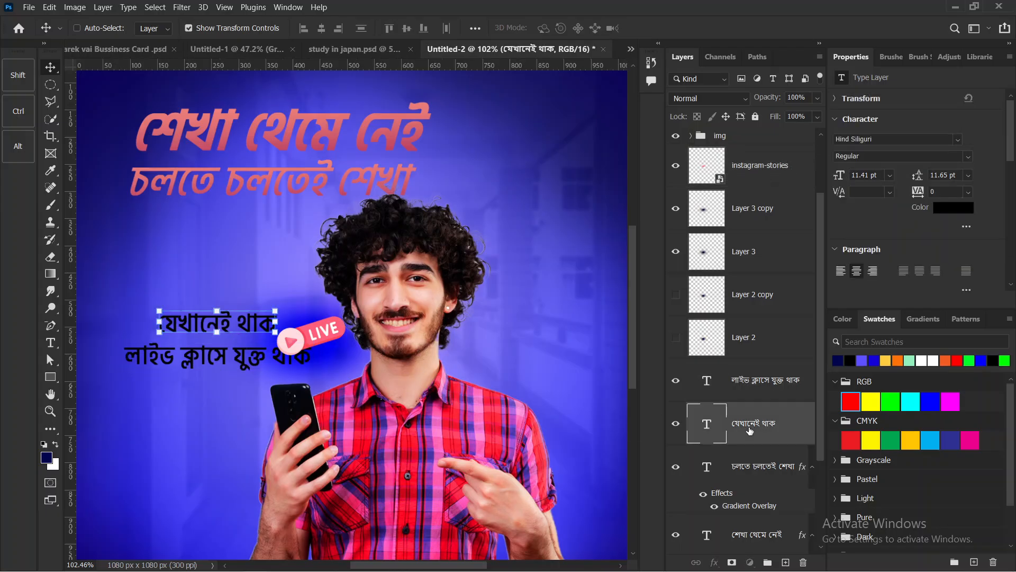
left_click(256, 362, "ctrl+shift")
left_click_drag(251, 361, 230, 360)
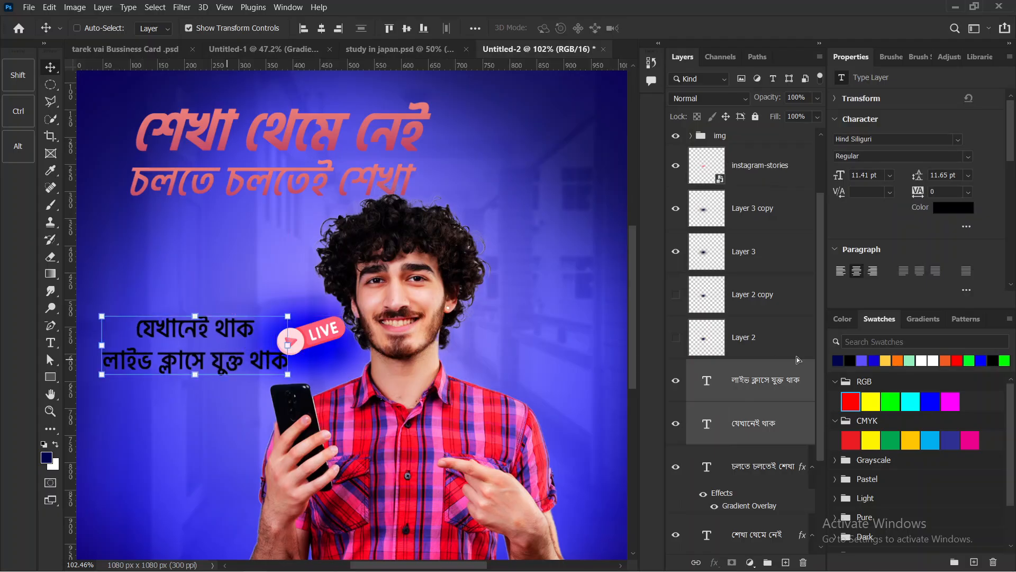
scroll(759, 299, "up", 2)
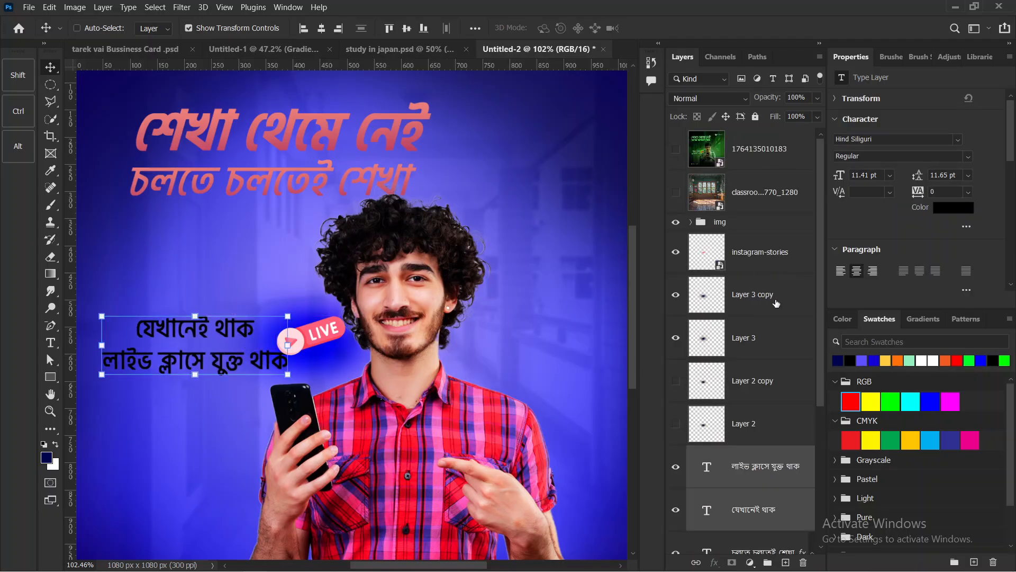
Group the LIVE icon with its two visible glow layers as "live" and move the group below the headline text, directly above Layer 1.
left_click(760, 252)
left_click(755, 342, "shift")
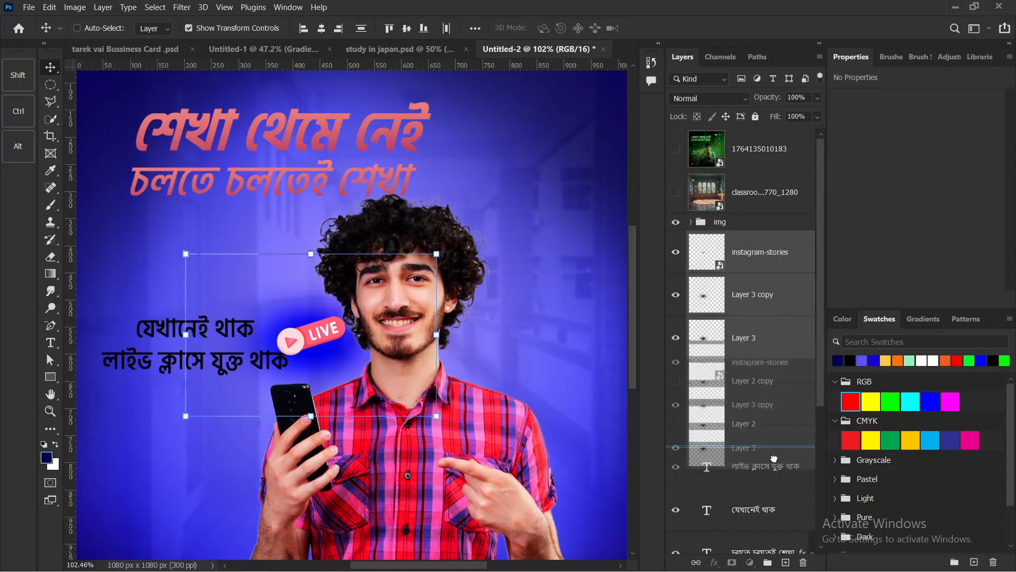
key("ctrl+g")
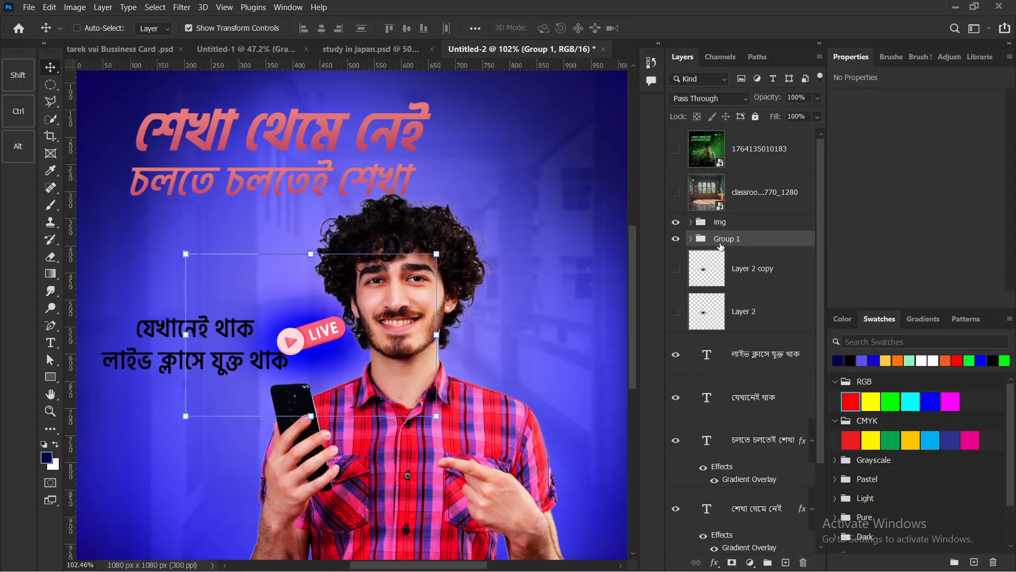
double_click(720, 242)
key("BackSpace")
type("live")
key("Return")
left_click_drag(737, 239, 731, 511)
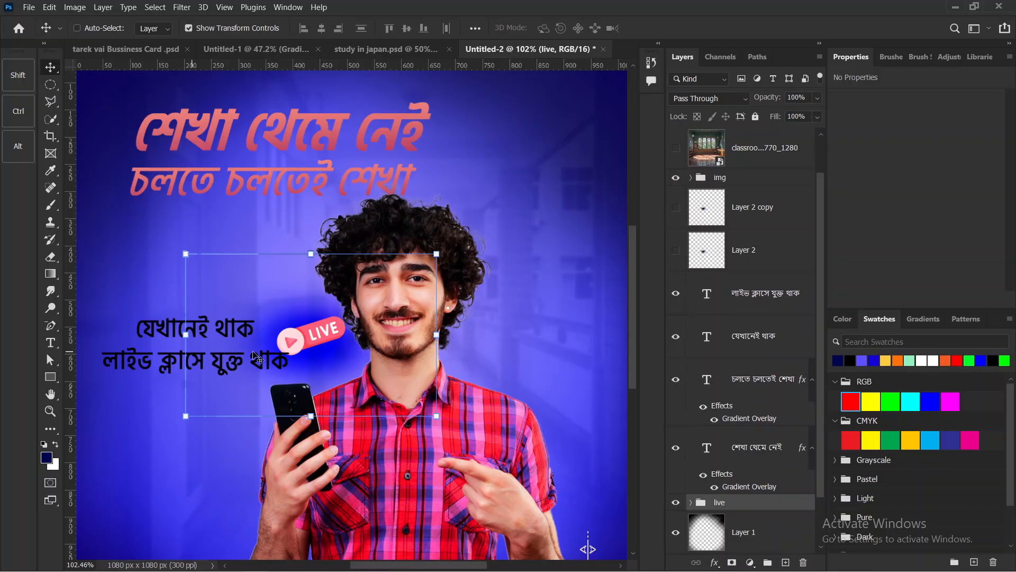
left_click(734, 296)
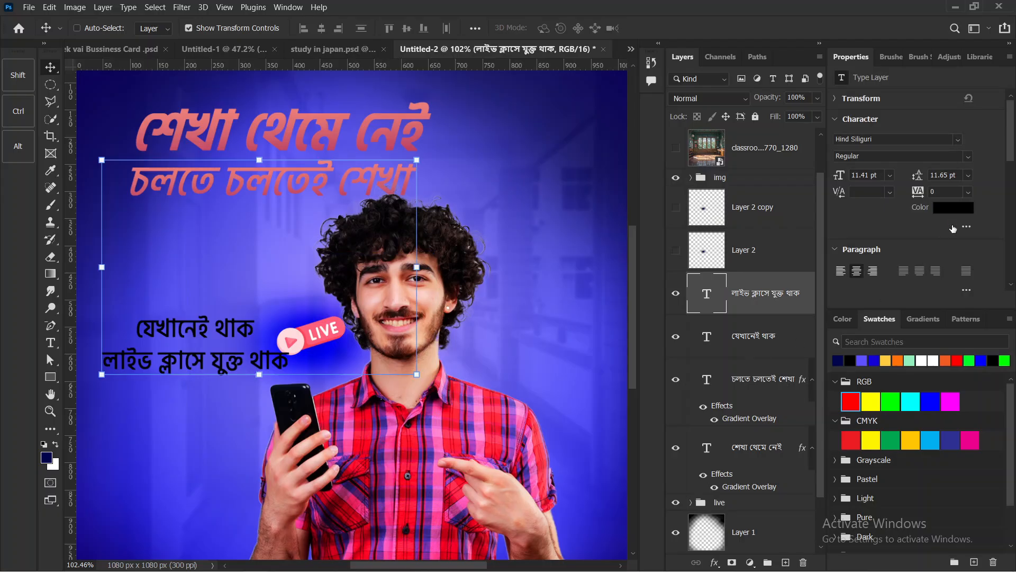
left_click(938, 211)
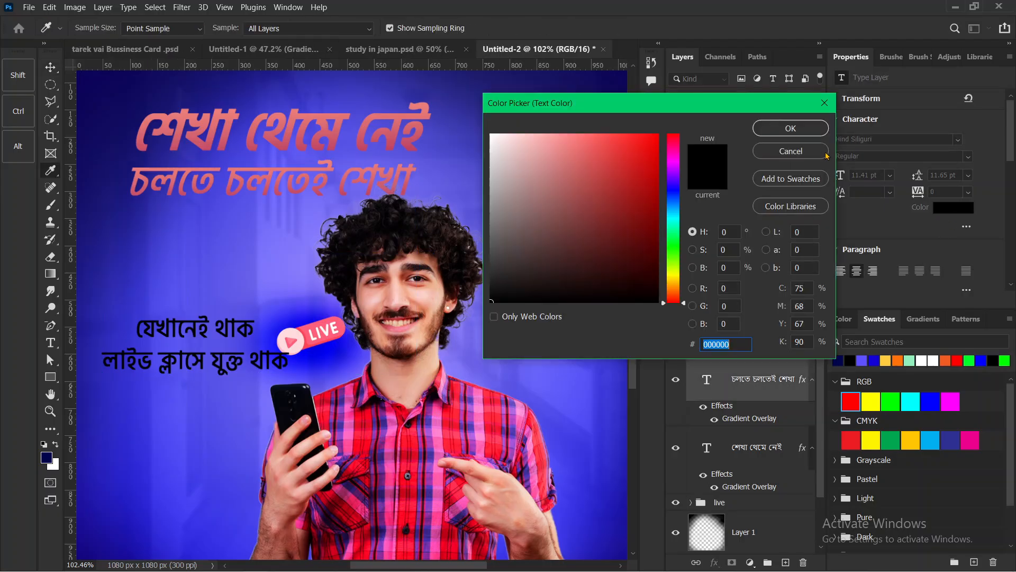
left_click(794, 151)
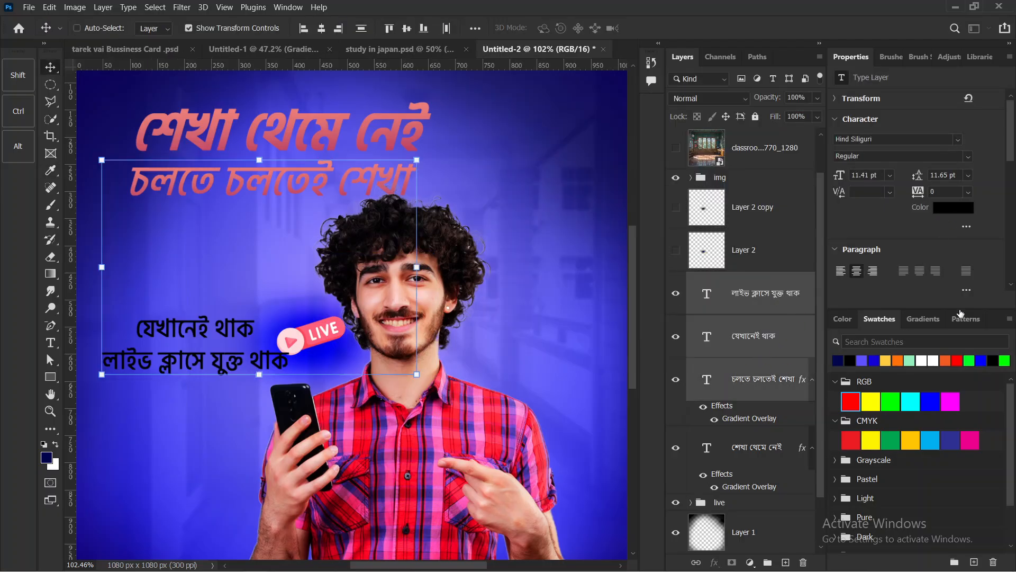
key("ctrl+z")
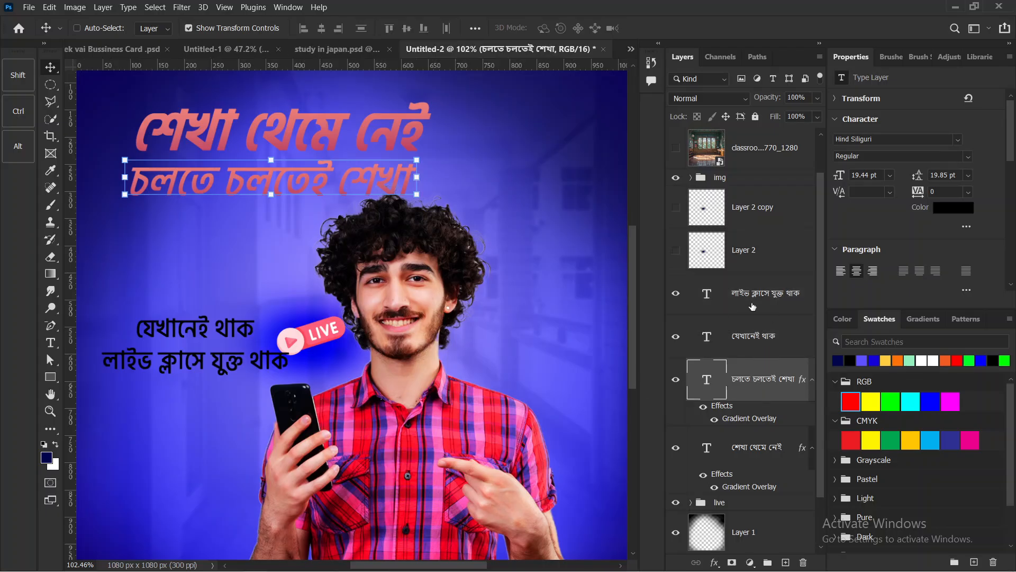
Set the text colour of both supporting text lines to white (ffffff).
left_click(735, 341)
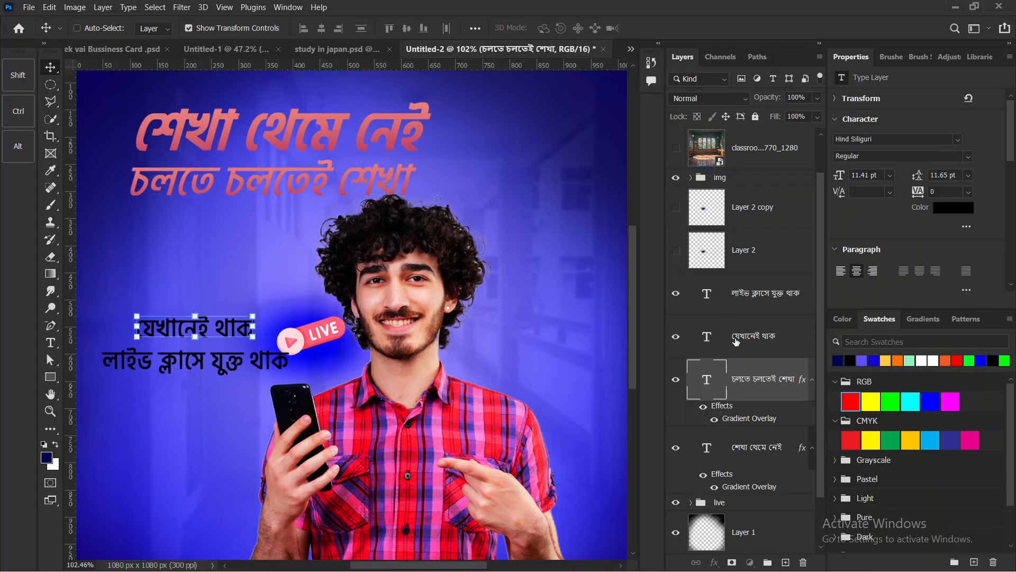
left_click(746, 294, "shift")
left_click(953, 207)
type("ffffff")
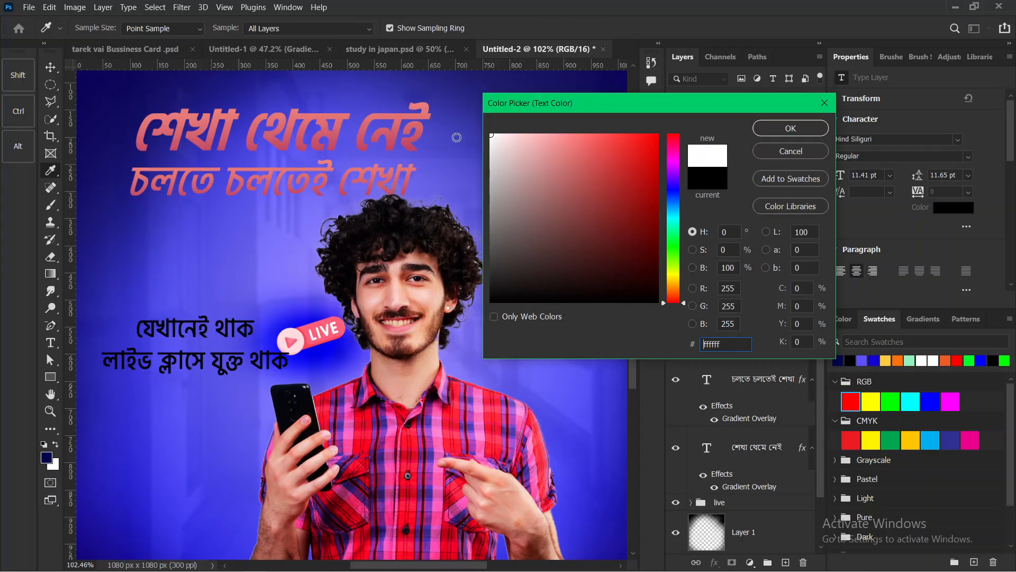
left_click(782, 129)
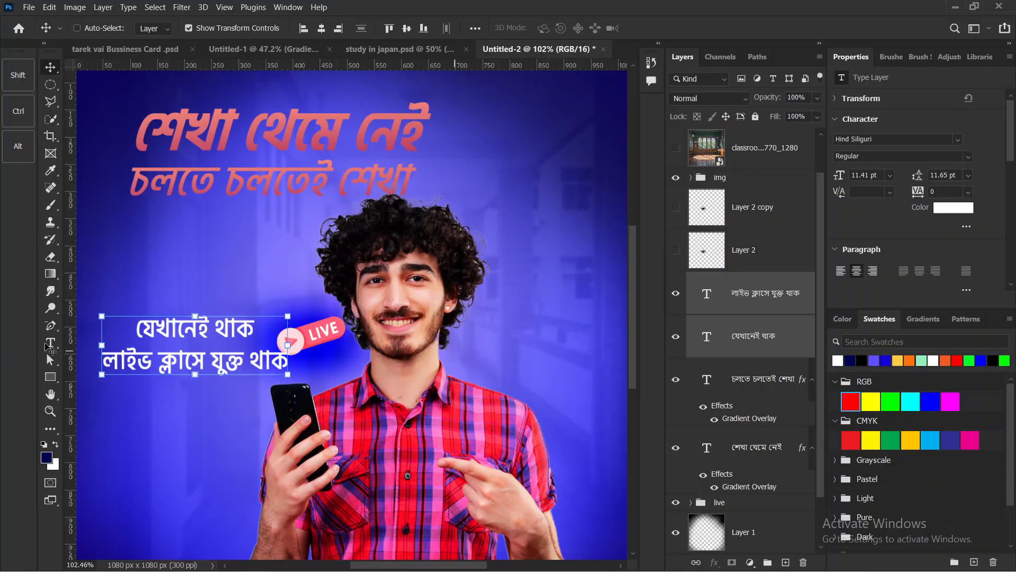
Examine the poster from headline to bottom edge with the selection outlines hidden, checking the white supporting text beside the LIVE icon.
key("ctrl+h")
key("ctrl+h")
key("ctrl+h")
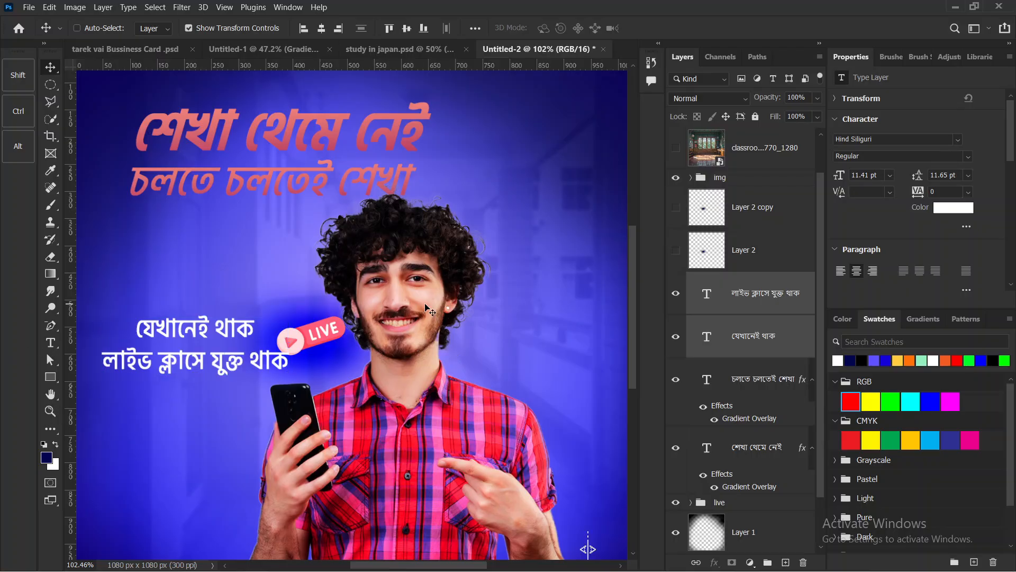
key("ctrl+h")
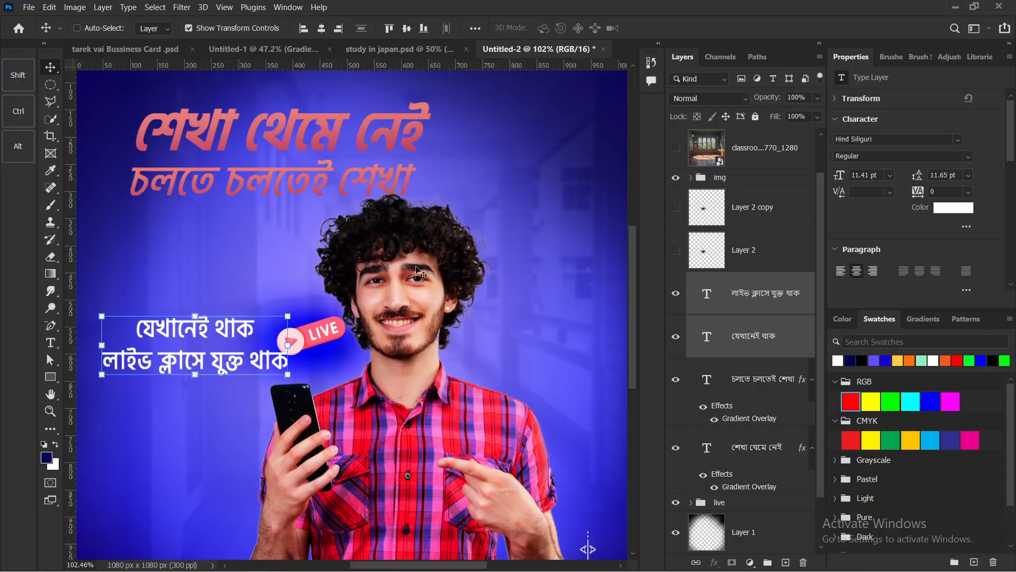
scroll(420, 271, "right", 1)
scroll(448, 278, "left", 1)
key("ctrl+t")
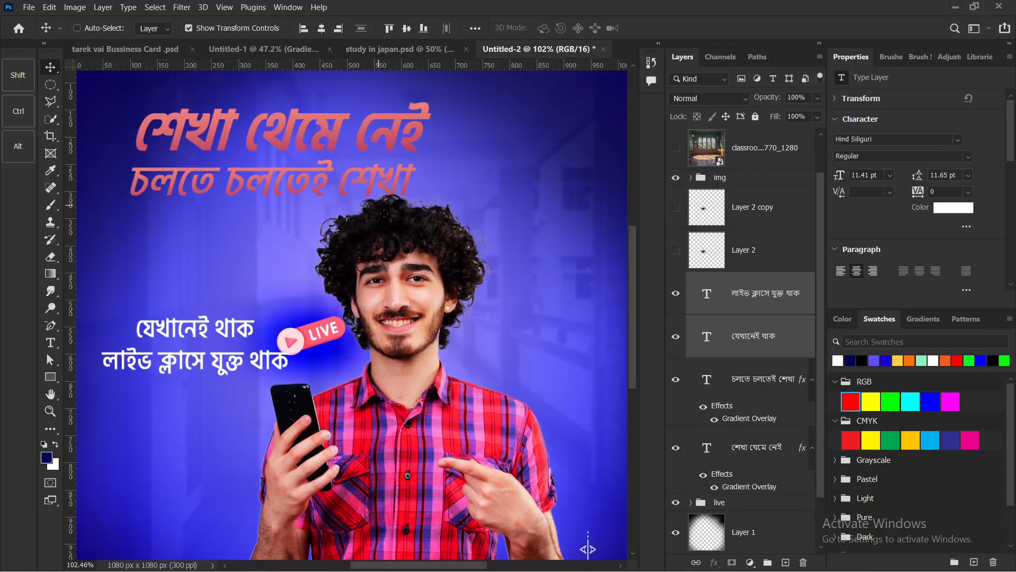
scroll(429, 231, "down", 1)
key("z")
scroll(431, 234, "down", 1)
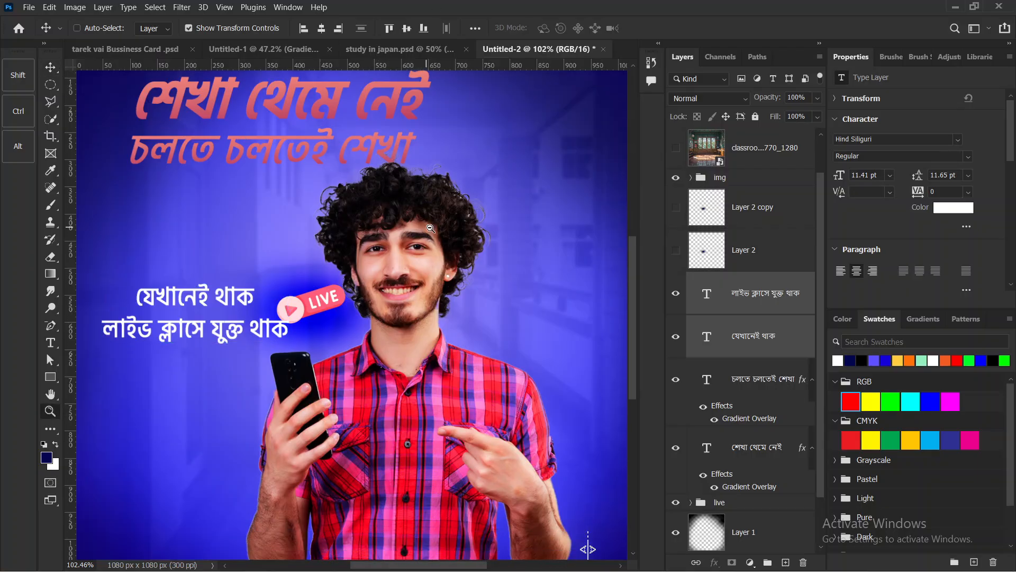
scroll(418, 232, "down", 1)
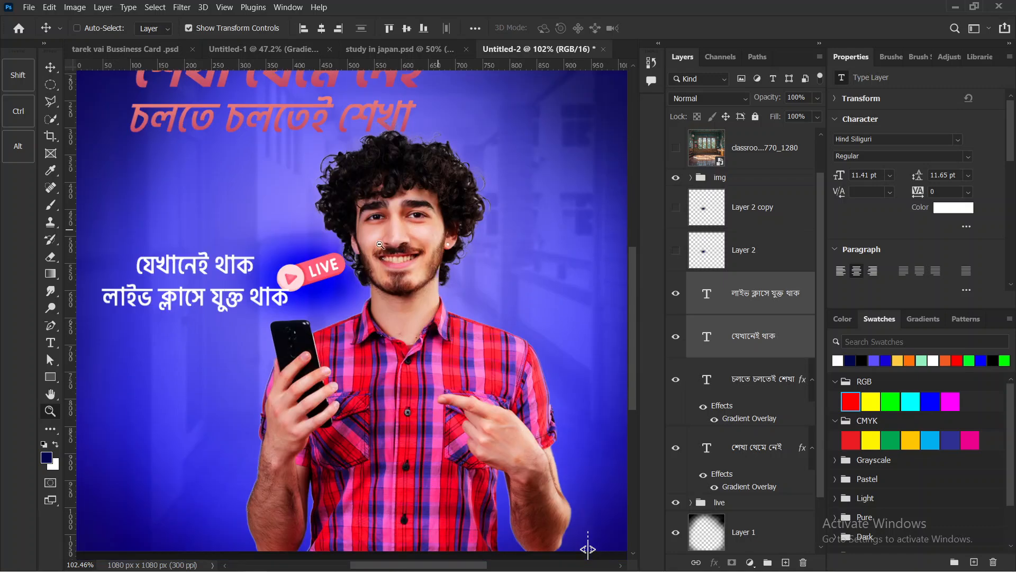
scroll(327, 204, "up", 1)
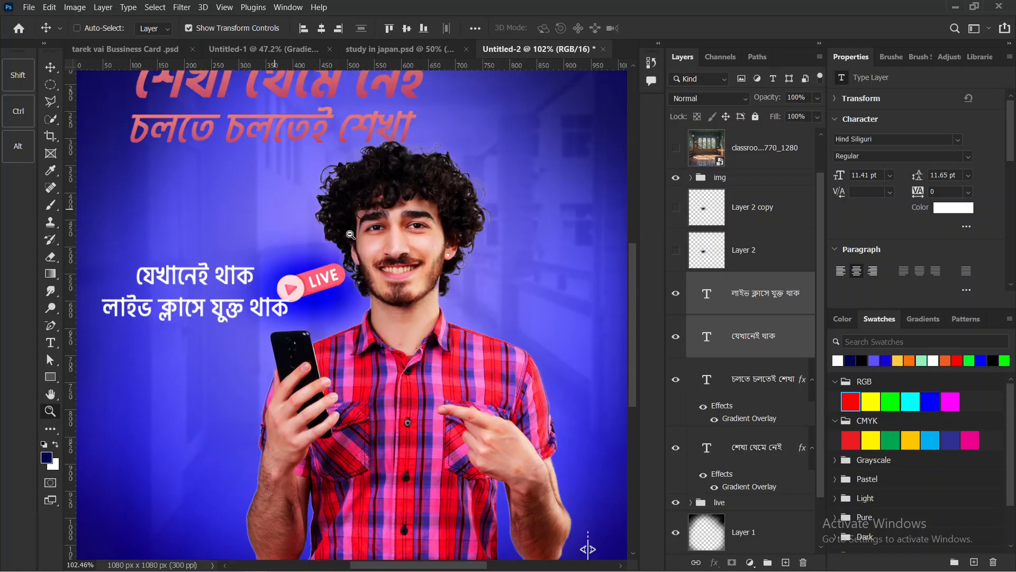
scroll(460, 236, "up", 1)
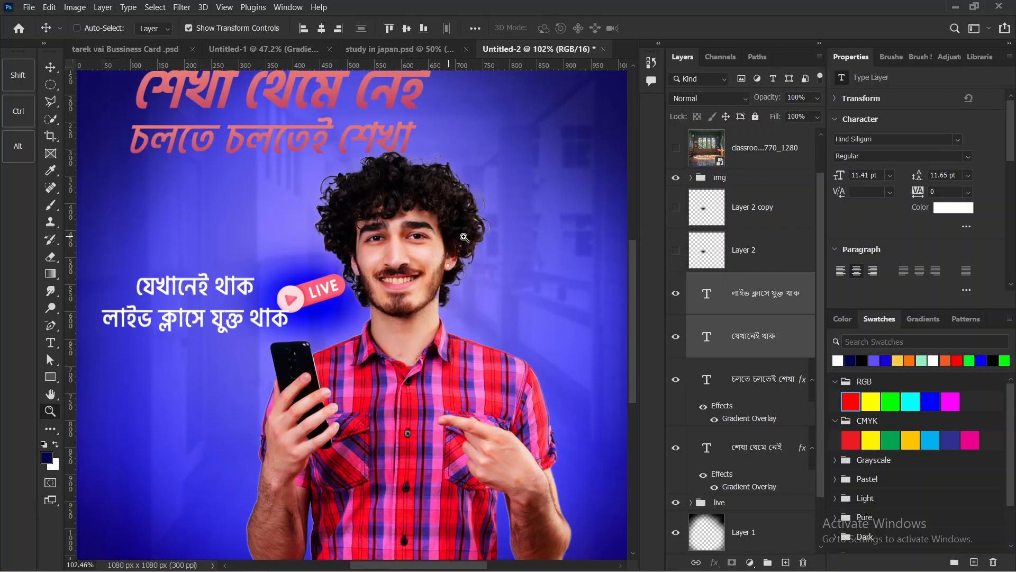
scroll(461, 245, "up", 1)
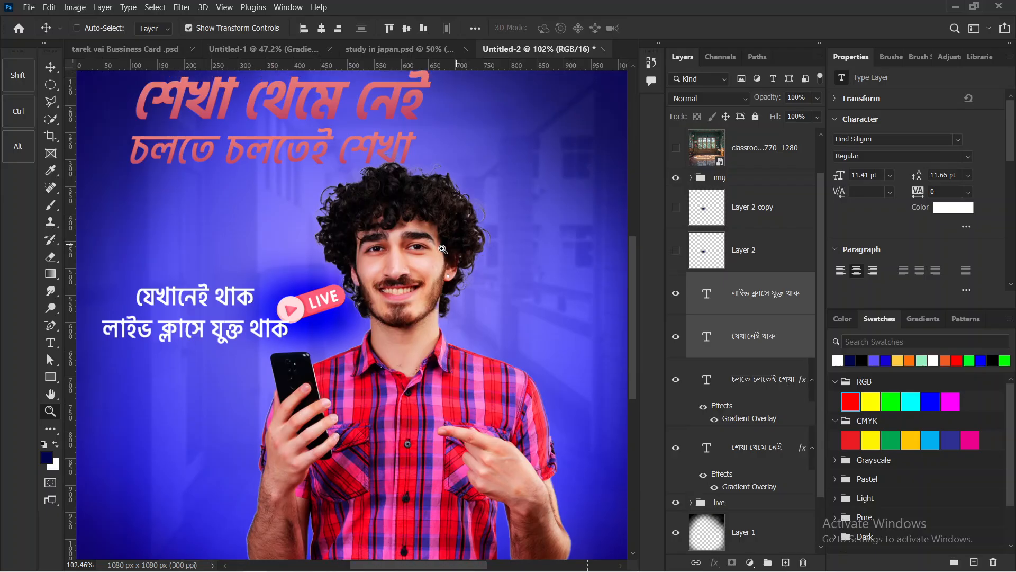
scroll(442, 249, "up", 1)
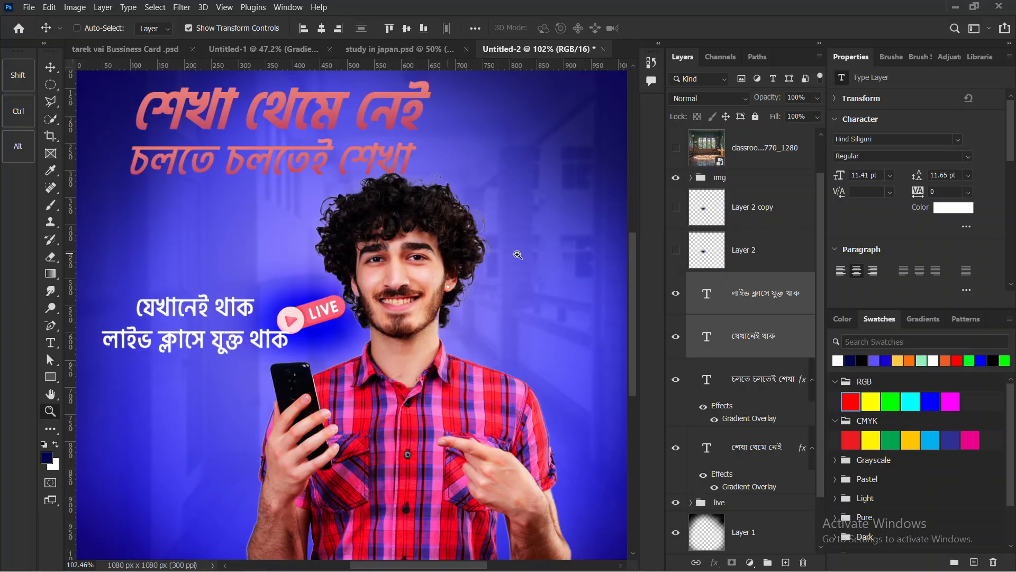
scroll(517, 255, "up", 1)
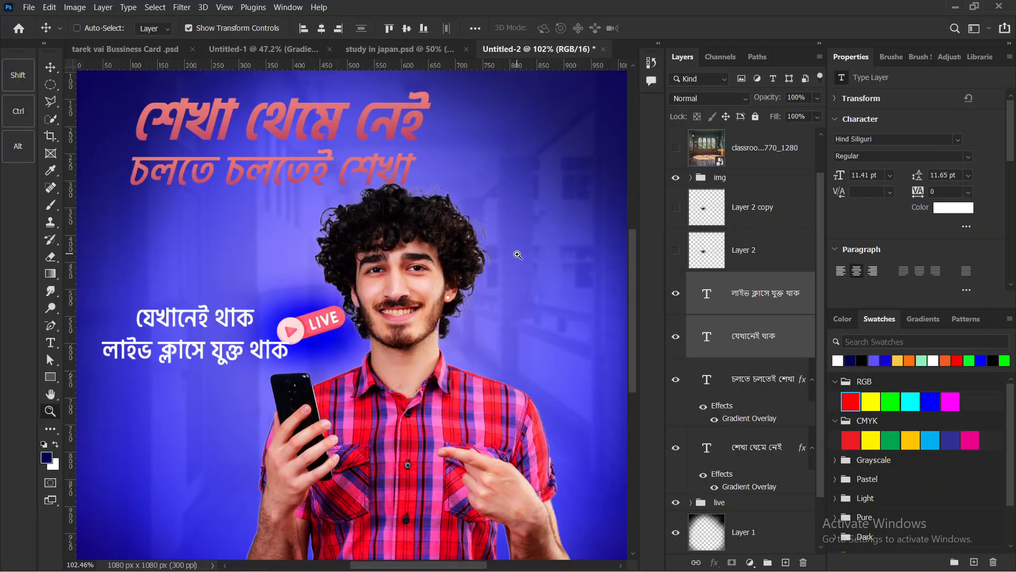
scroll(517, 254, "down", 4)
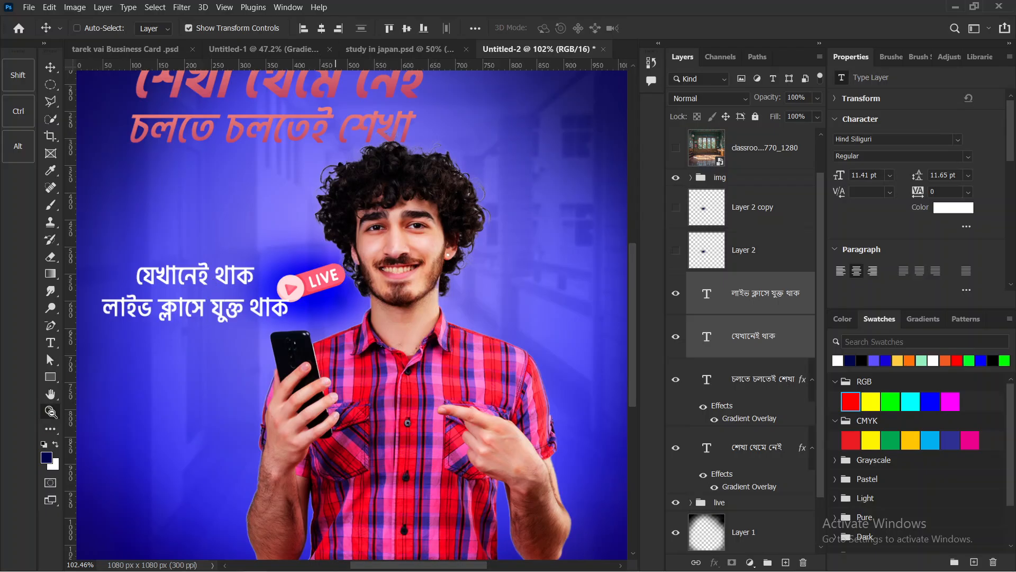
left_click(50, 411)
scroll(451, 365, "up", 1)
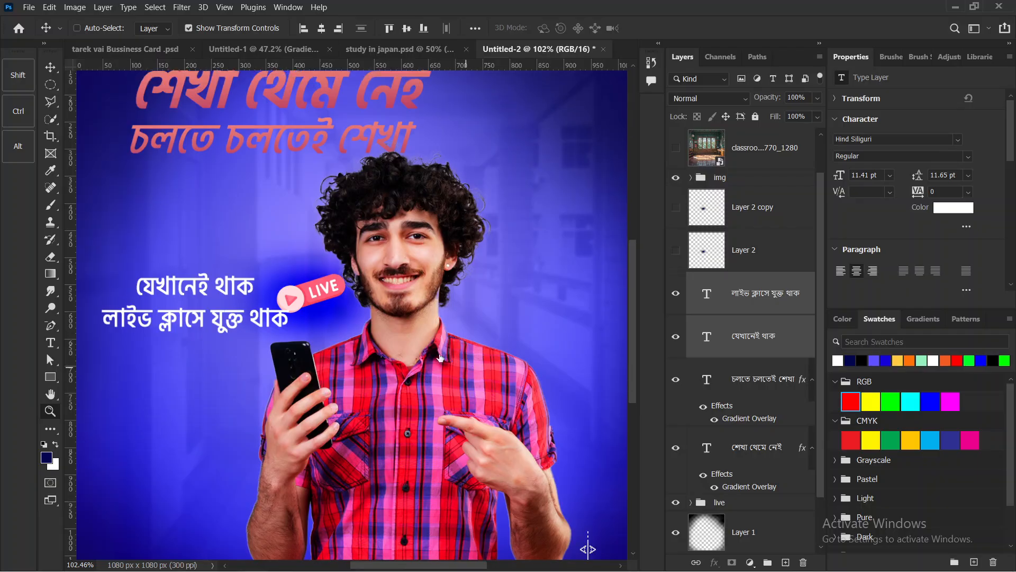
scroll(59, 422, "up", 1)
left_click(53, 412)
scroll(751, 206, "up", 1)
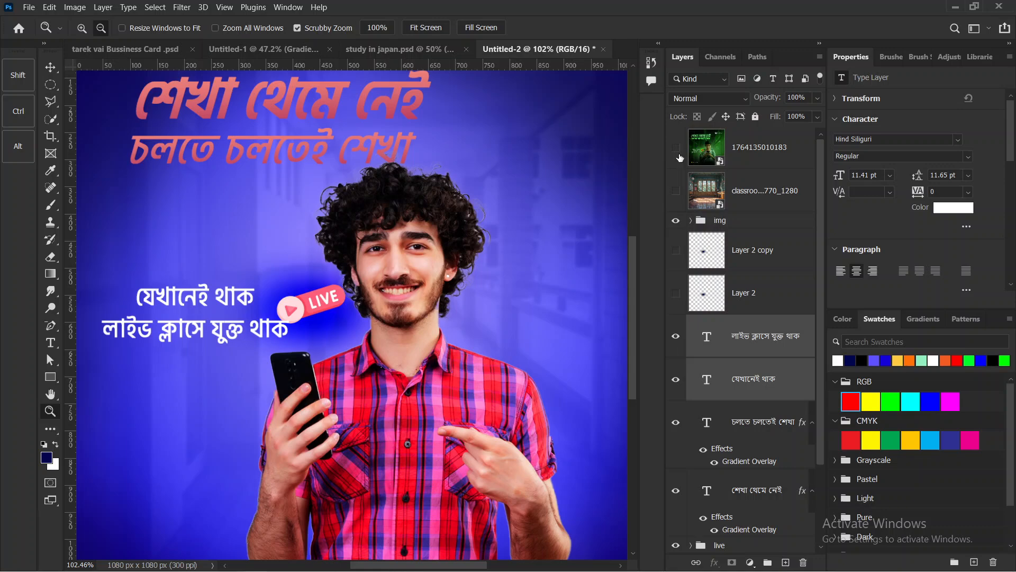
key("super")
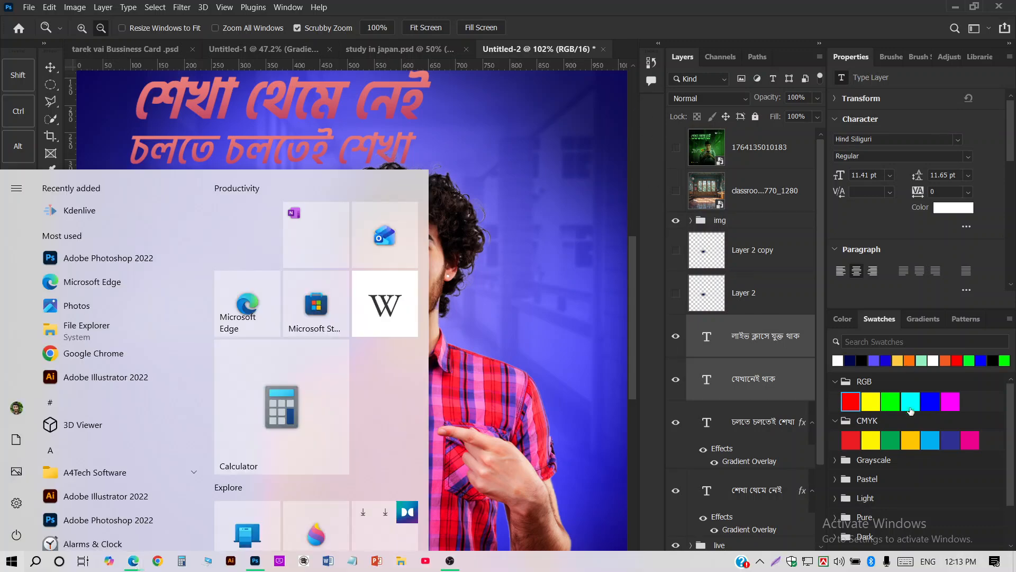
scroll(1015, 429, "up", 2)
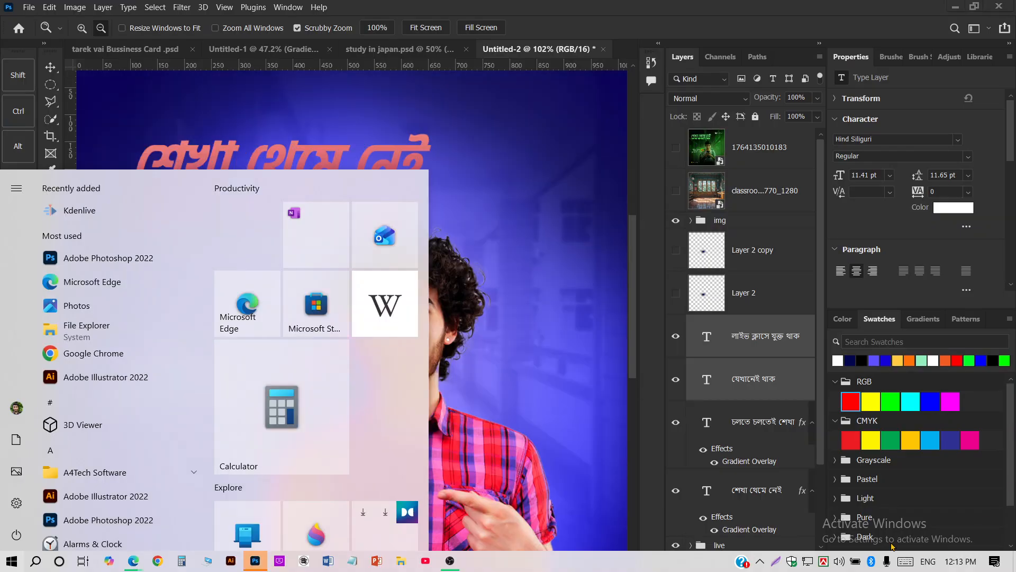